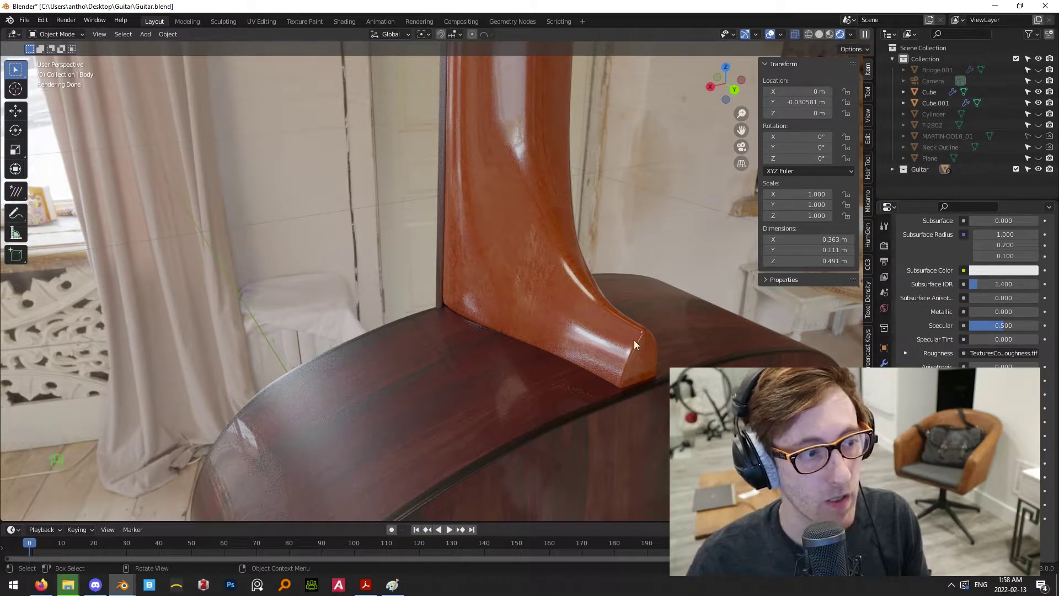
Examine the guitar neck heel and the Neck Outline reference against the body, fretboard and nut from the right side
{"action": "left_click", "coordinate": [498, 291]}
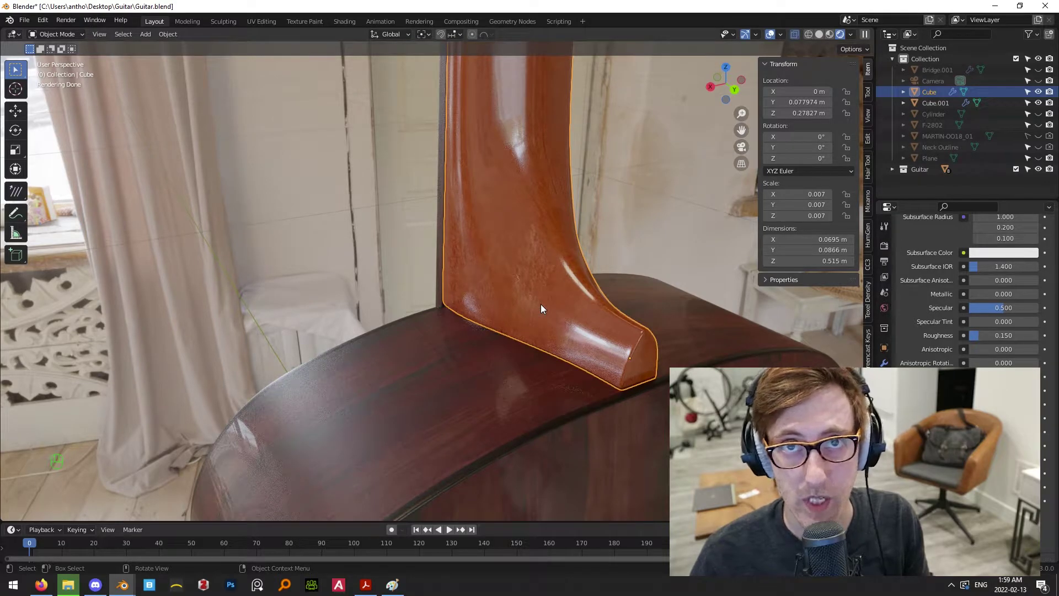
{"action": "key", "text": "KP_3"}
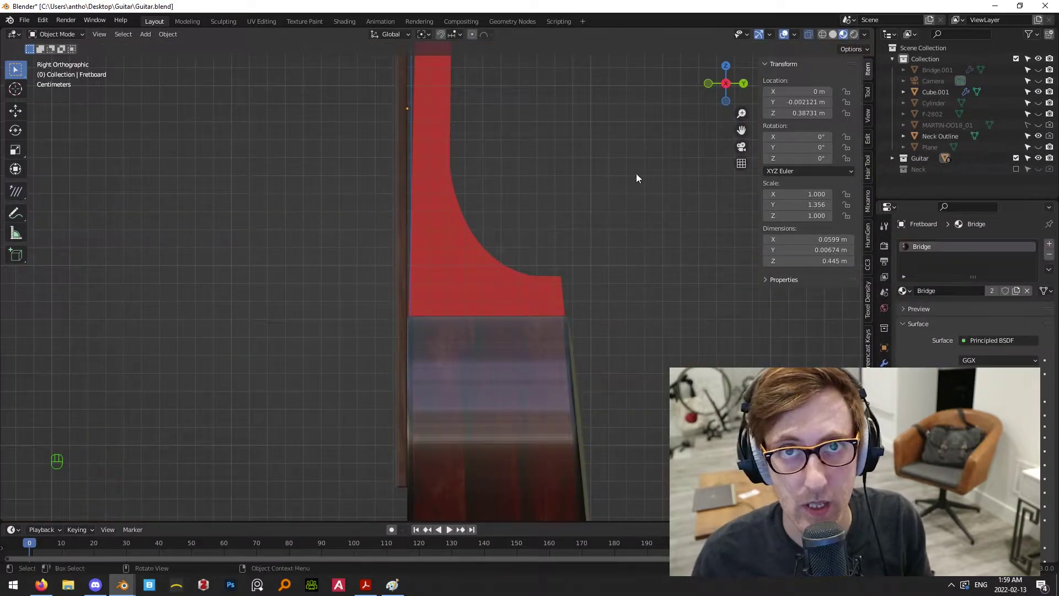
{"action": "scroll", "coordinate": [626, 355], "scroll_direction": "up", "scroll_amount": 3, "text": "shift"}
{"action": "scroll", "coordinate": [623, 352], "scroll_direction": "down", "scroll_amount": 4}
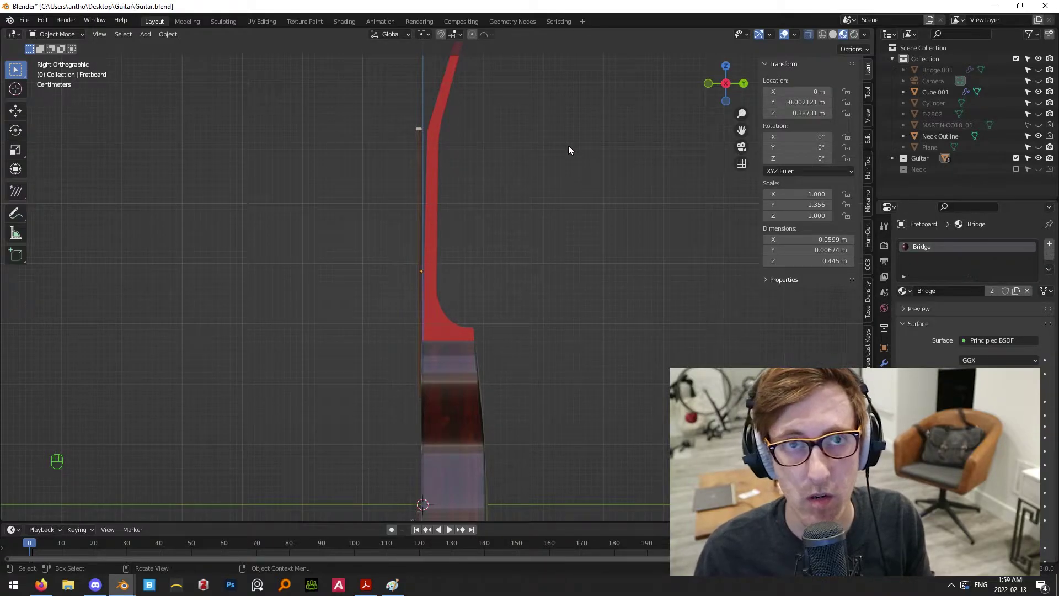
{"action": "scroll", "coordinate": [441, 256], "scroll_direction": "up", "scroll_amount": 5}
{"action": "left_click", "coordinate": [542, 336]}
{"action": "middle_click_drag", "start_coordinate": [541, 336], "coordinate": [546, 243]}
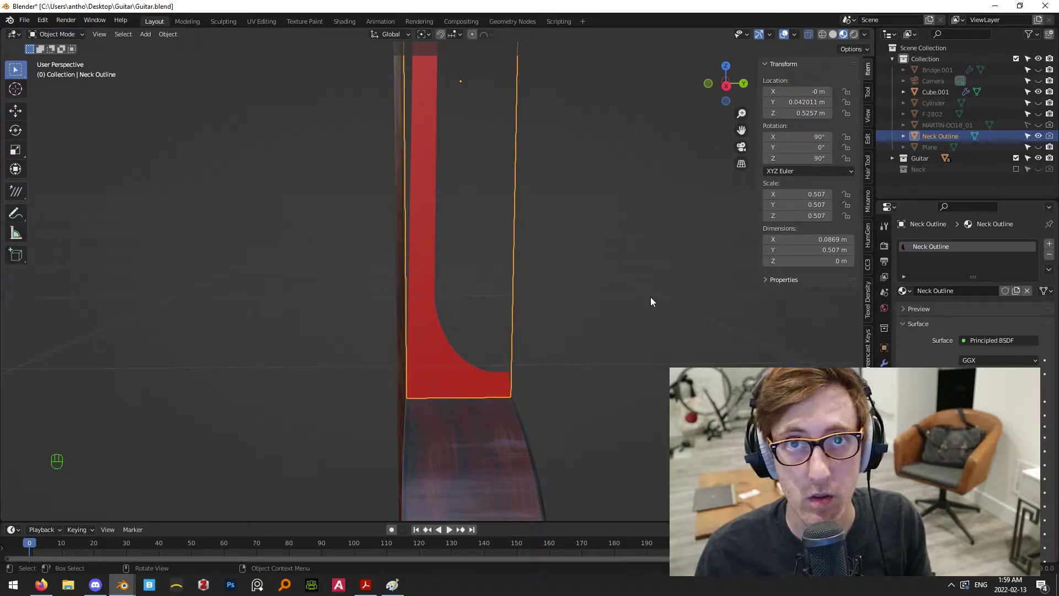
{"action": "key", "text": "KP_3"}
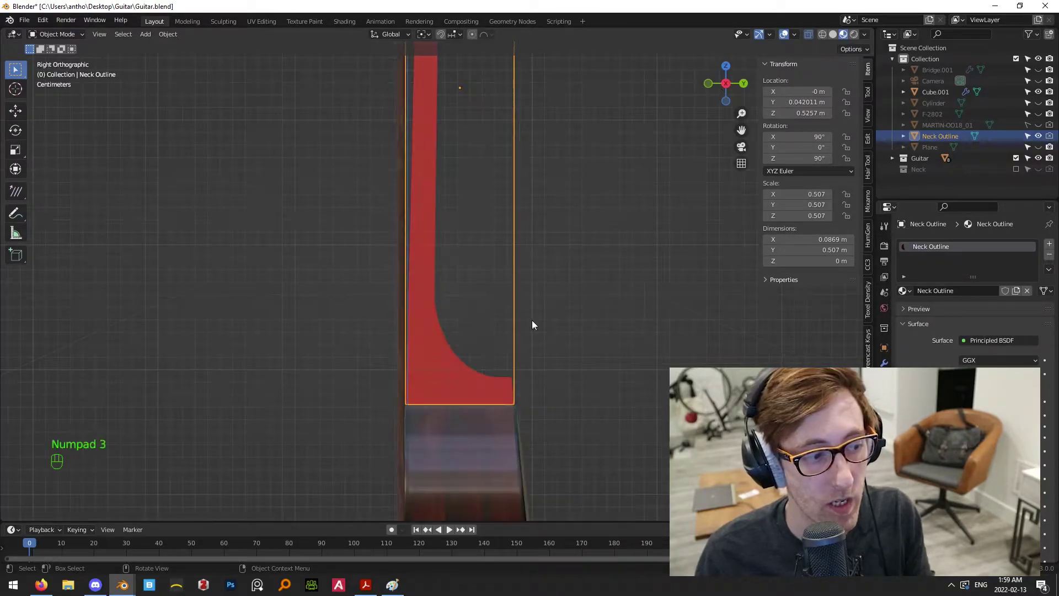
{"action": "middle_click_drag", "start_coordinate": [462, 270], "coordinate": [421, 260]}
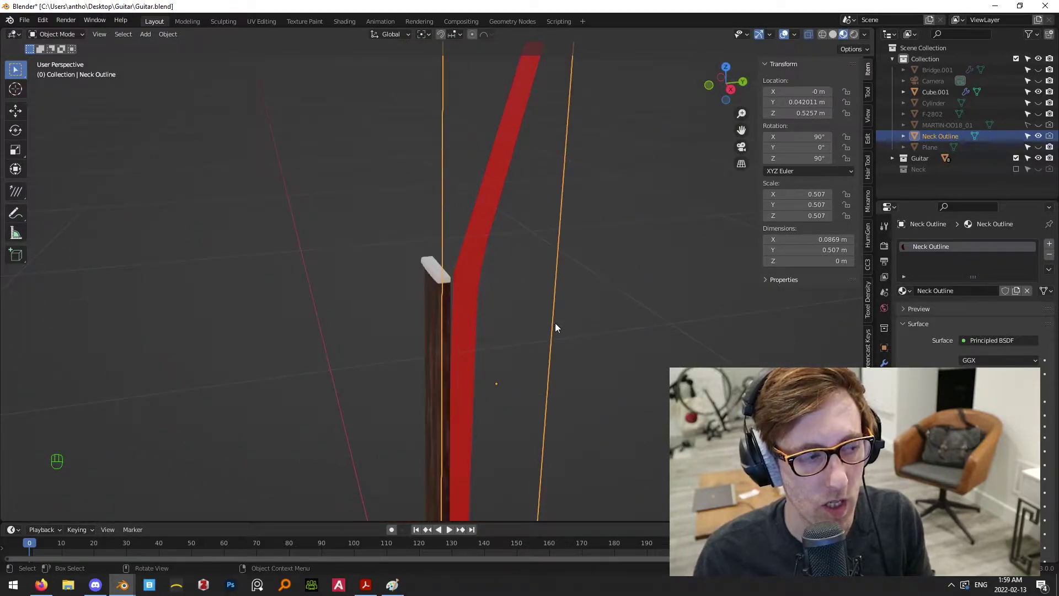
{"action": "key", "text": "KP_3"}
{"action": "scroll", "coordinate": [498, 296], "scroll_direction": "up", "scroll_amount": 2}
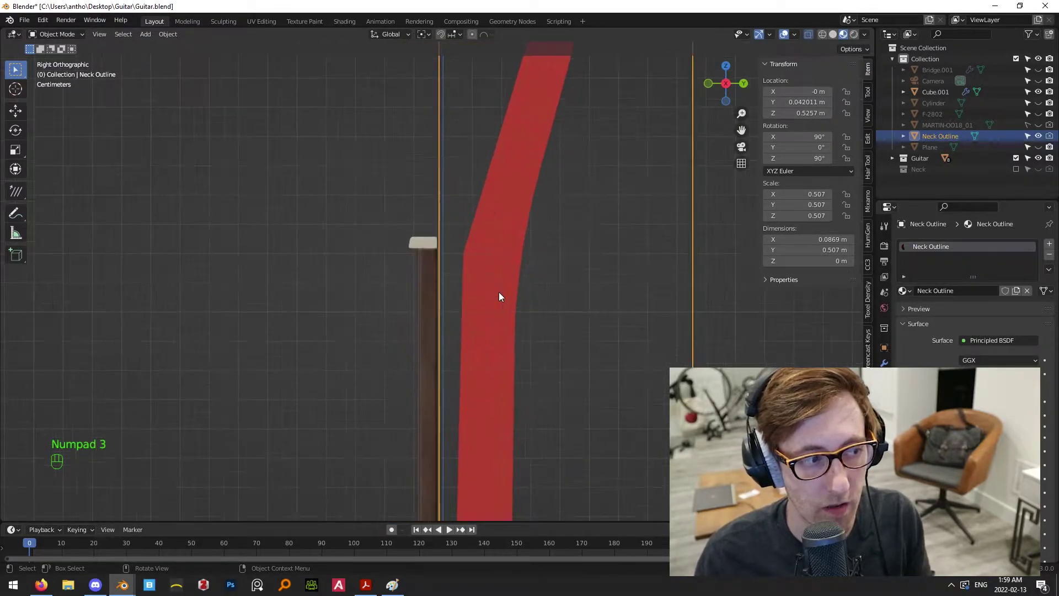
{"action": "scroll", "coordinate": [502, 229], "scroll_direction": "up", "scroll_amount": 3}
{"action": "key", "text": "s"}
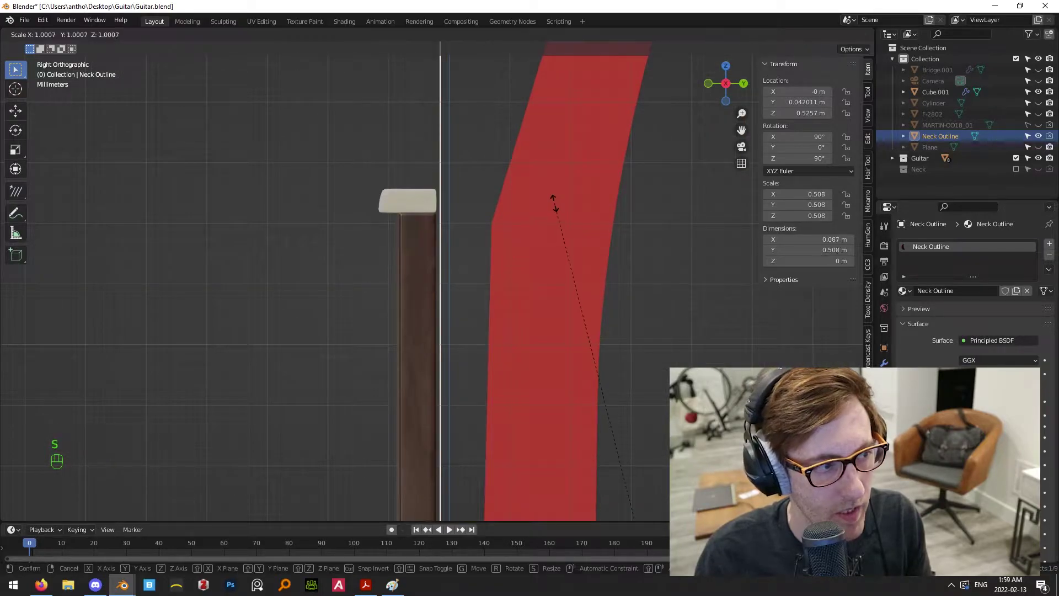
{"action": "left_click", "coordinate": [558, 201], "text": "shift"}
{"action": "scroll", "coordinate": [572, 290], "scroll_direction": "down", "scroll_amount": 5}
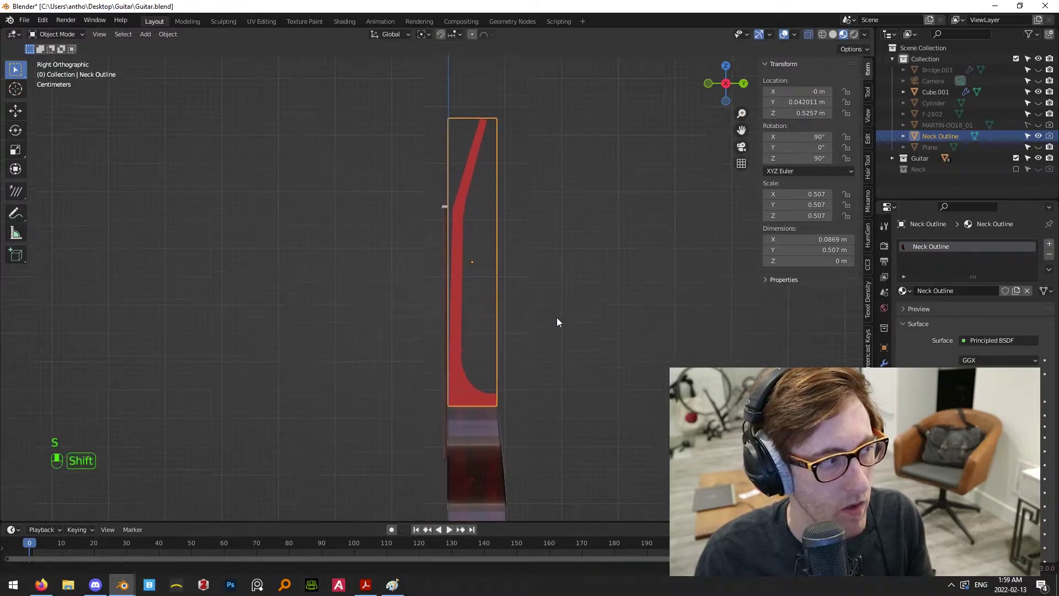
{"action": "scroll", "coordinate": [505, 293], "scroll_direction": "up", "scroll_amount": 4}
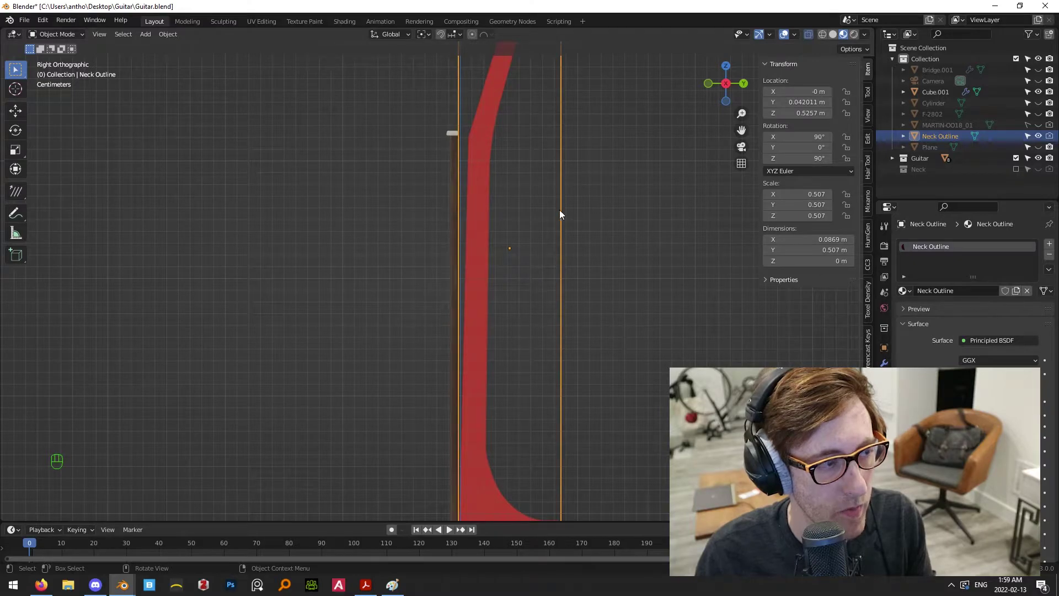
{"action": "scroll", "coordinate": [554, 276], "scroll_direction": "up", "scroll_amount": 3, "text": "shift"}
{"action": "scroll", "coordinate": [612, 194], "scroll_direction": "up", "scroll_amount": 3}
{"action": "key", "text": "s"}
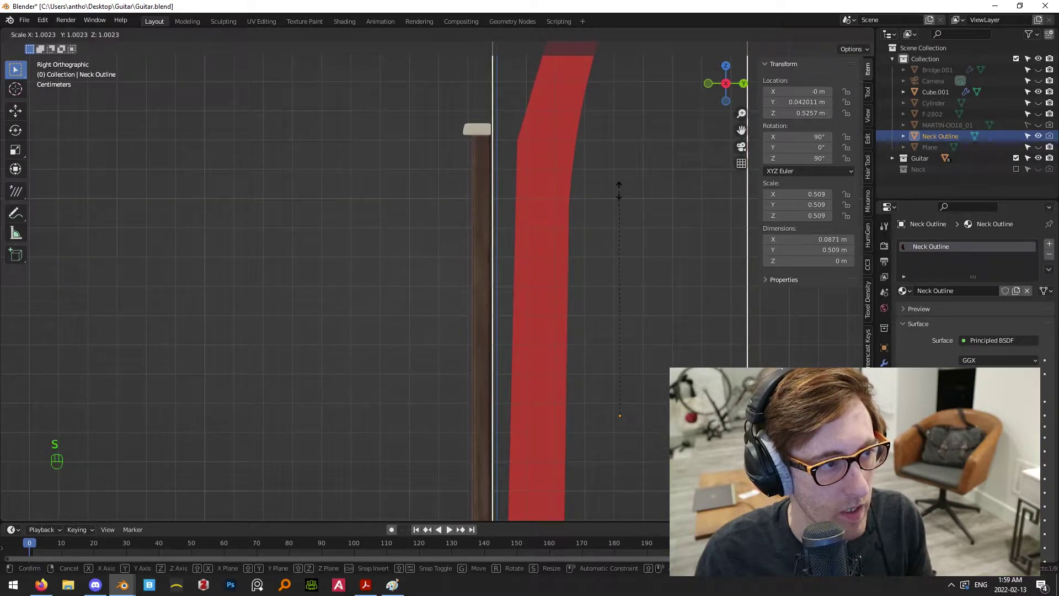
{"action": "right_click", "coordinate": [622, 191]}
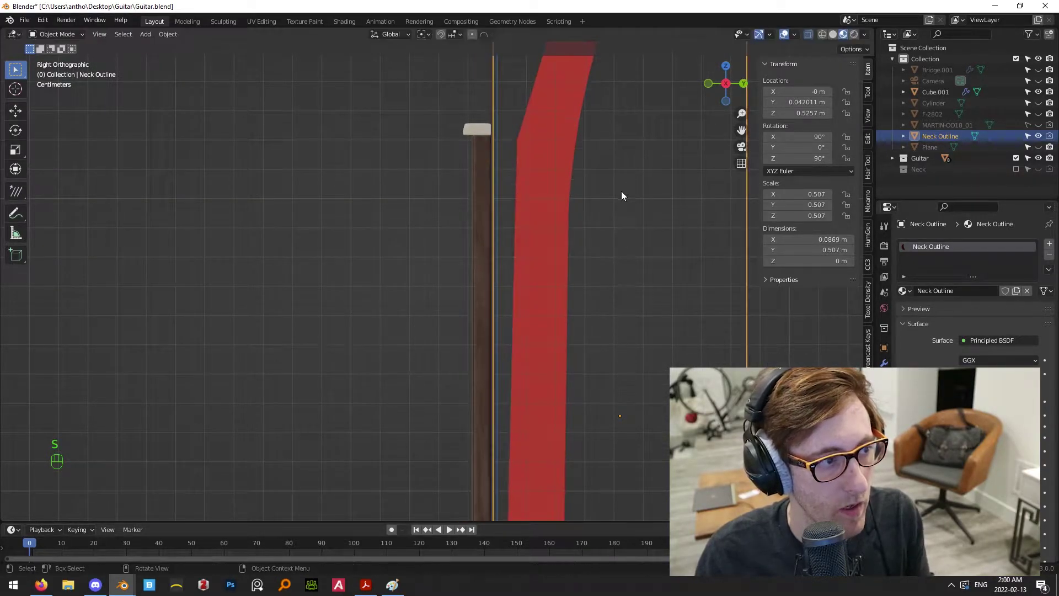
Deselect the Neck Outline and examine its heel curve where it meets the body in right orthographic view
{"action": "left_click", "coordinate": [427, 233]}
{"action": "scroll", "coordinate": [427, 233], "scroll_direction": "down", "scroll_amount": 3}
{"action": "middle_click_drag", "start_coordinate": [575, 402], "coordinate": [527, 222], "text": "shift"}
{"action": "scroll", "coordinate": [529, 226], "scroll_direction": "down", "scroll_amount": 5}
{"action": "scroll", "coordinate": [542, 322], "scroll_direction": "up", "scroll_amount": 6}
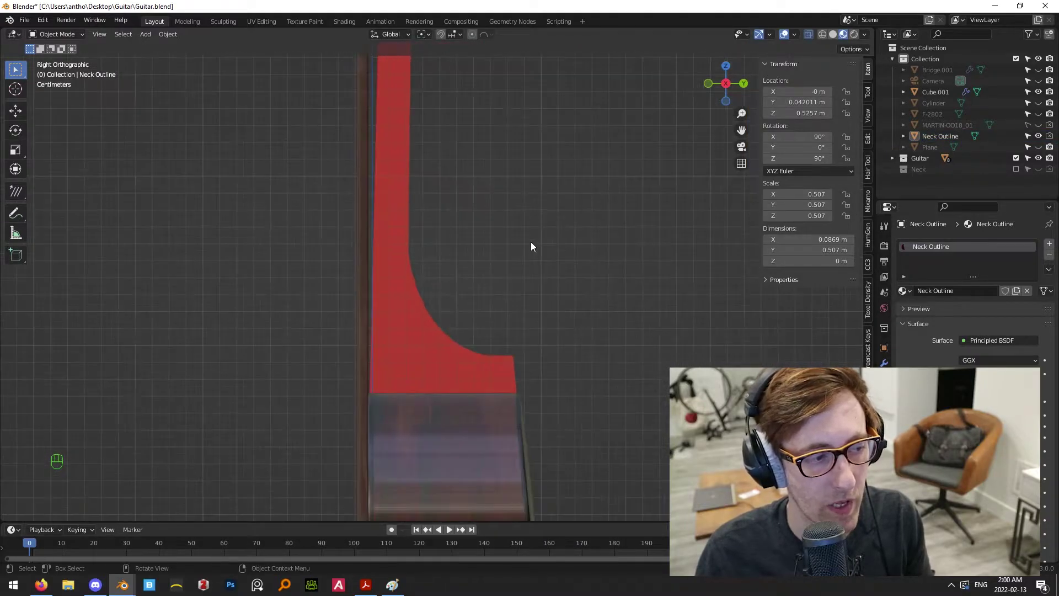
{"action": "scroll", "coordinate": [491, 193], "scroll_direction": "down", "scroll_amount": 3, "text": "shift"}
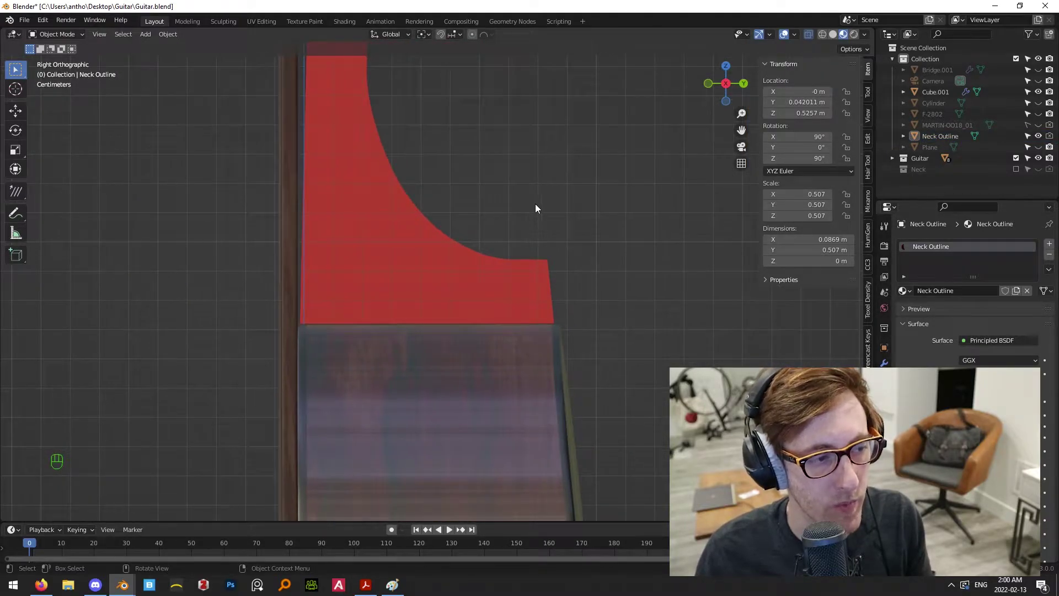
{"action": "middle_click_drag", "start_coordinate": [535, 208], "coordinate": [601, 272]}
{"action": "key", "text": "KP_3"}
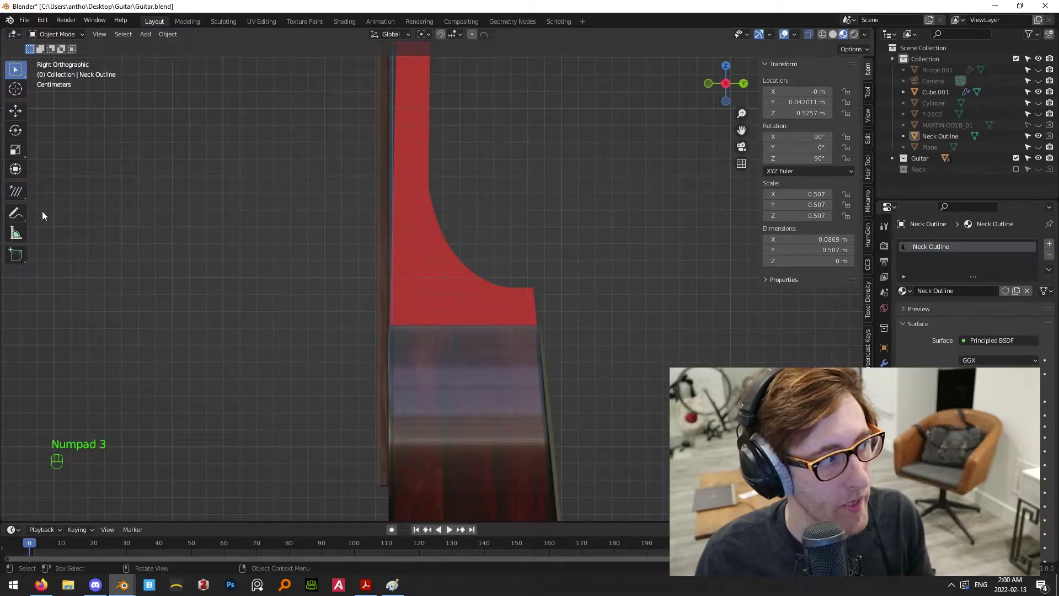
Annotate radial cross lines along the heel curve with a flow line through them, and circle the inner corner of the heel
{"action": "left_click", "coordinate": [15, 213]}
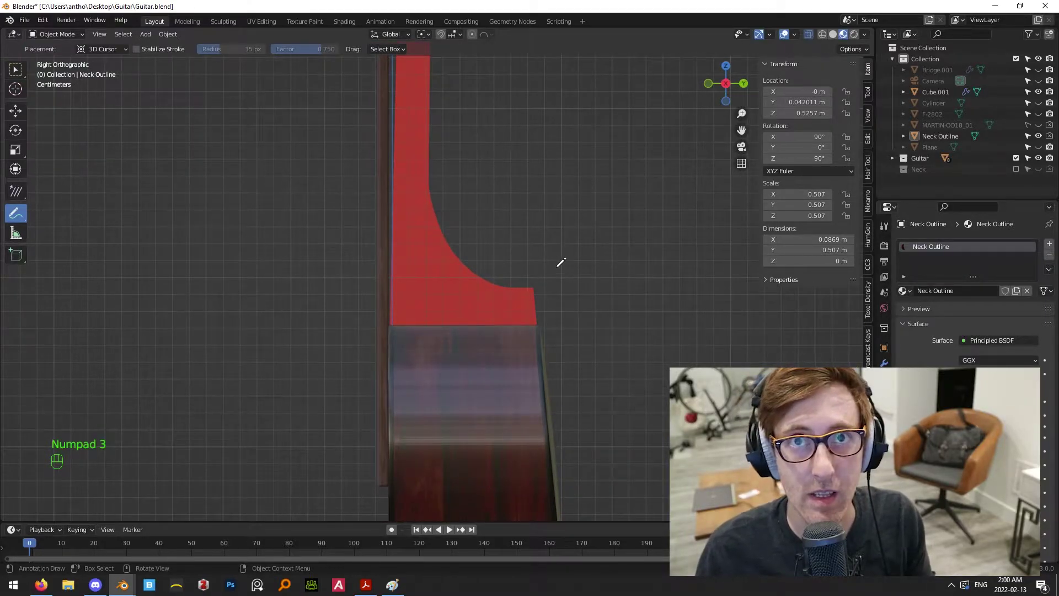
{"action": "scroll", "coordinate": [560, 262], "scroll_direction": "up", "scroll_amount": 1}
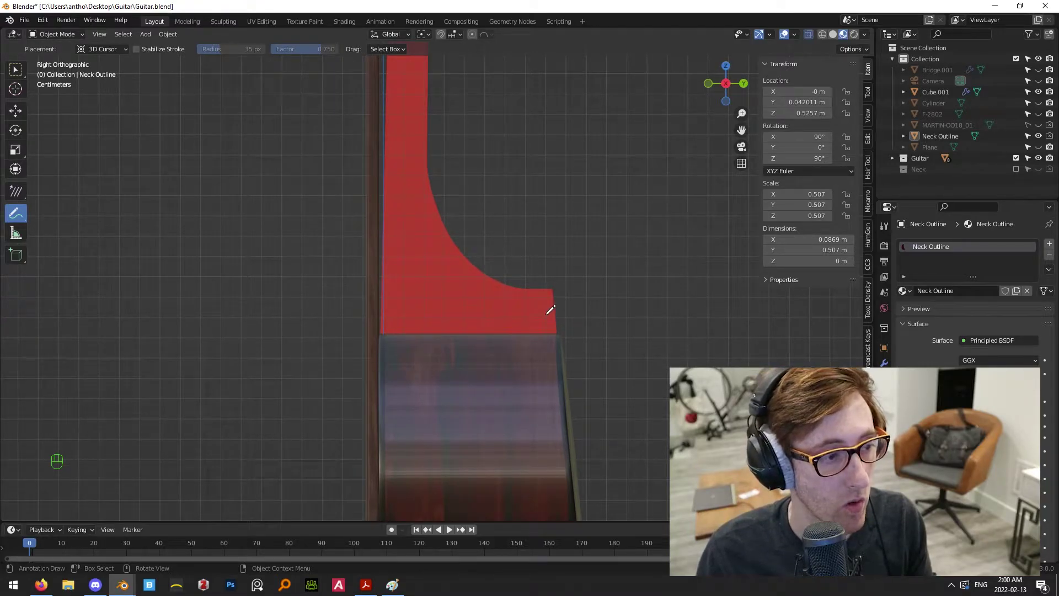
{"action": "left_click_drag", "start_coordinate": [534, 293], "coordinate": [531, 324]}
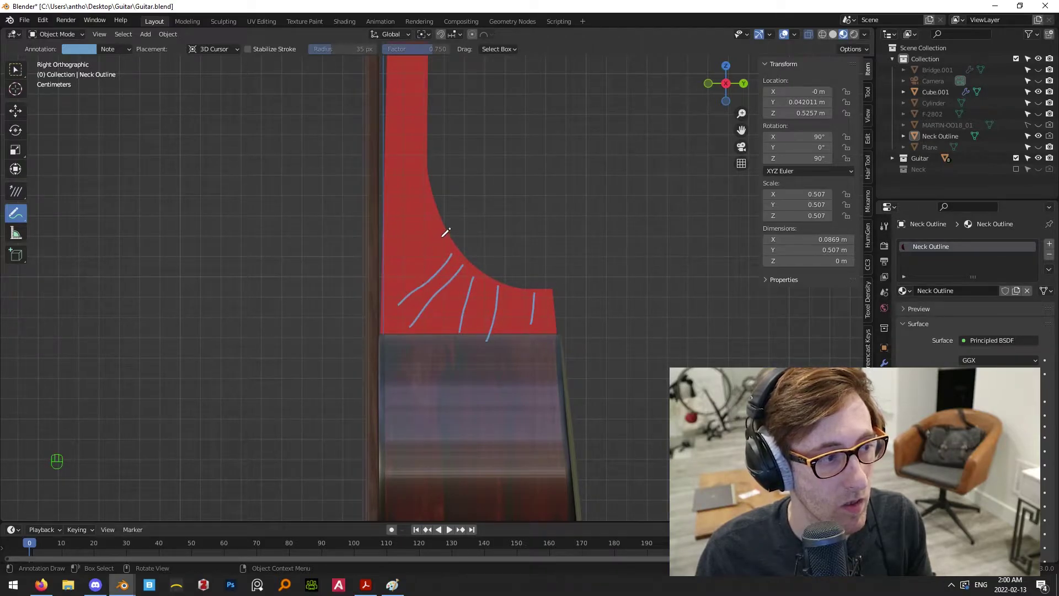
{"action": "left_click_drag", "start_coordinate": [429, 223], "coordinate": [382, 226]}
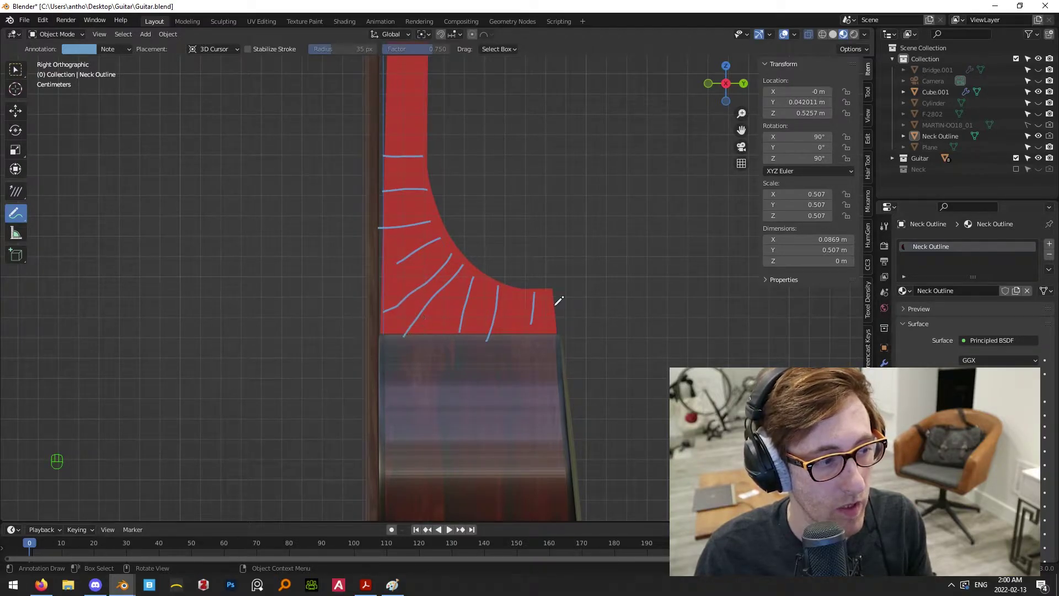
{"action": "left_click_drag", "start_coordinate": [546, 309], "coordinate": [474, 305]}
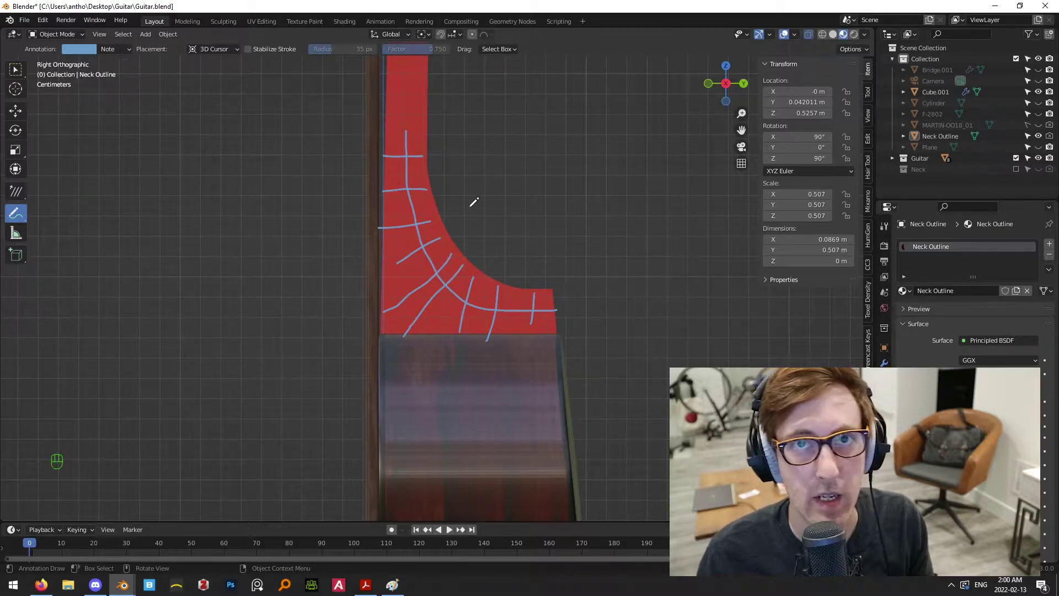
{"action": "mouse_move", "coordinate": [433, 280]}
{"action": "left_mouse_down"}
{"action": "mouse_move", "coordinate": [438, 316]}
{"action": "mouse_move", "coordinate": [460, 279]}
{"action": "left_mouse_up"}
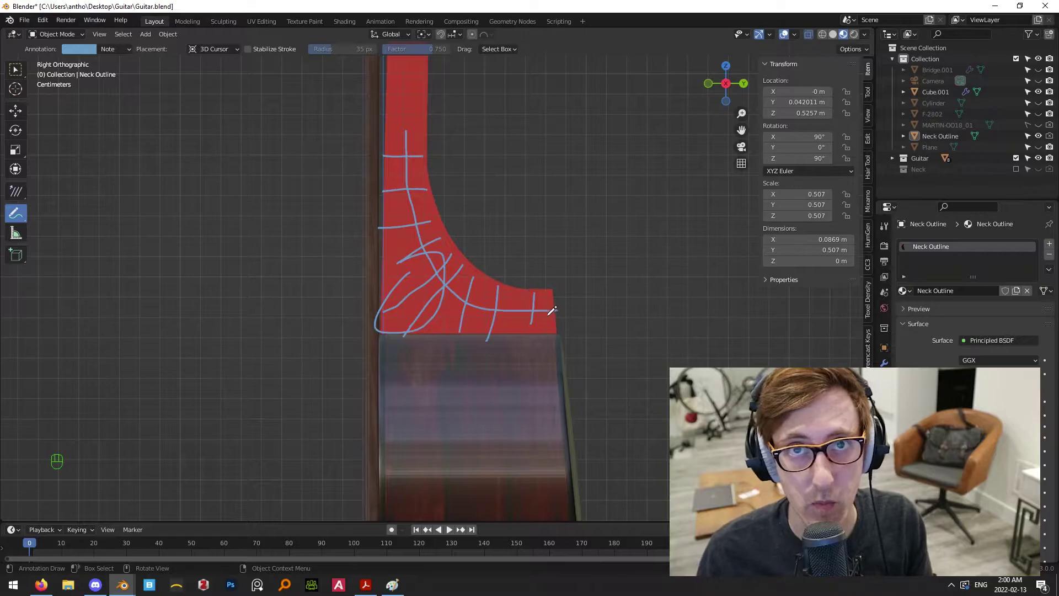
Undo all the radial topology annotations on the heel
{"action": "key", "text": "ctrl+z"}
{"action": "key", "text": "ctrl+z"}
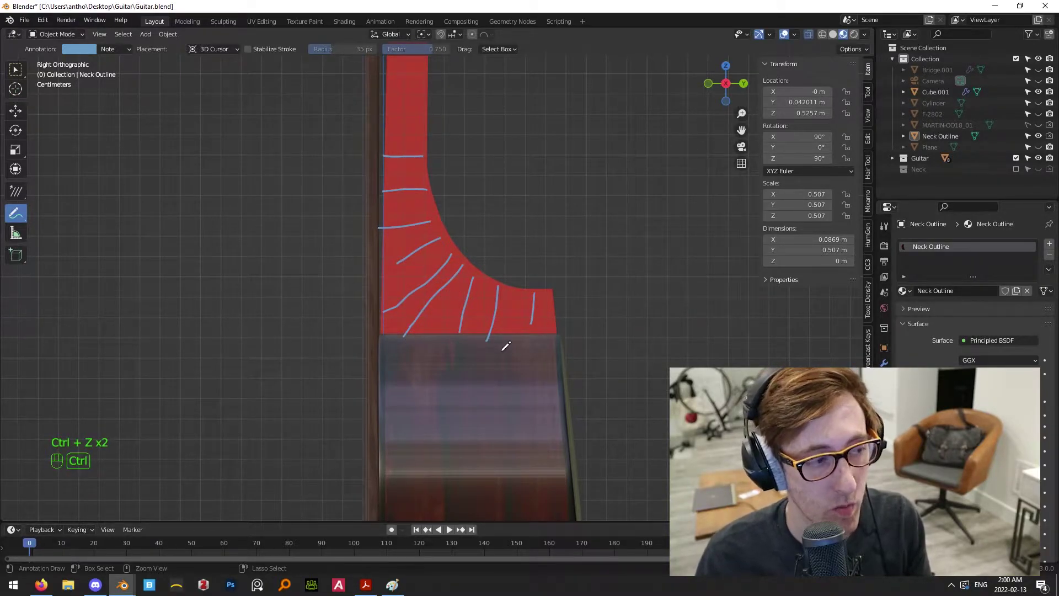
{"action": "key", "text": "ctrl+z"}
{"action": "key", "text": "ctrl+z"}
{"action": "key", "text": "ctrl+z"}
{"action": "key", "text": "ctrl+z"}
{"action": "key", "text": "ctrl+z"}
{"action": "key", "text": "ctrl+z"}
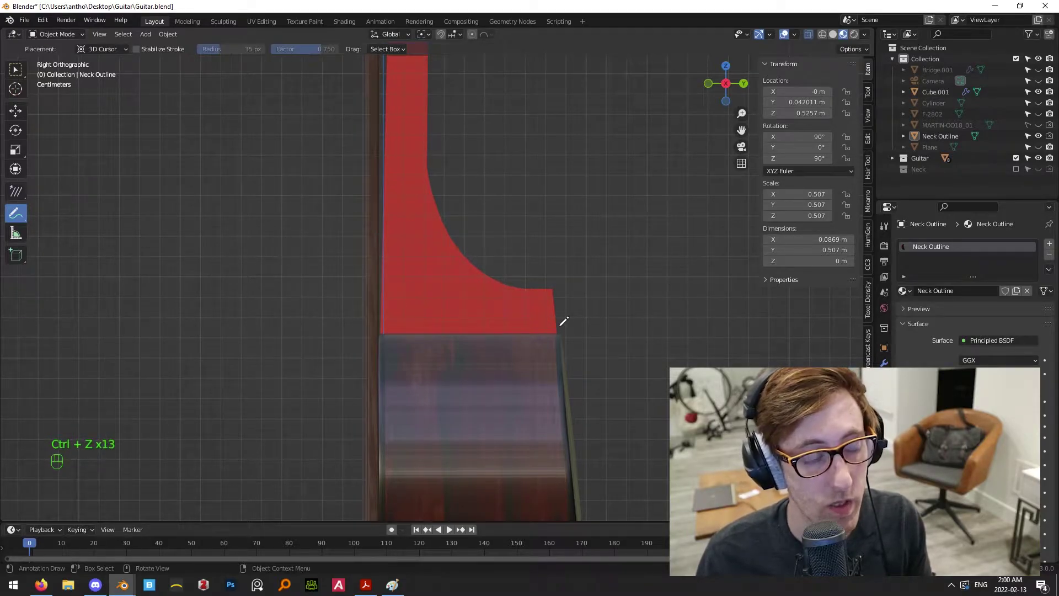
Annotate vertical lines from the heel curve down to the body edge and circle the steepest part of the curve
{"action": "scroll", "coordinate": [538, 309], "scroll_direction": "up", "scroll_amount": 1}
{"action": "left_click_drag", "start_coordinate": [546, 294], "coordinate": [547, 358]}
{"action": "left_click_drag", "start_coordinate": [467, 255], "coordinate": [463, 340]}
{"action": "left_click_drag", "start_coordinate": [430, 177], "coordinate": [431, 324]}
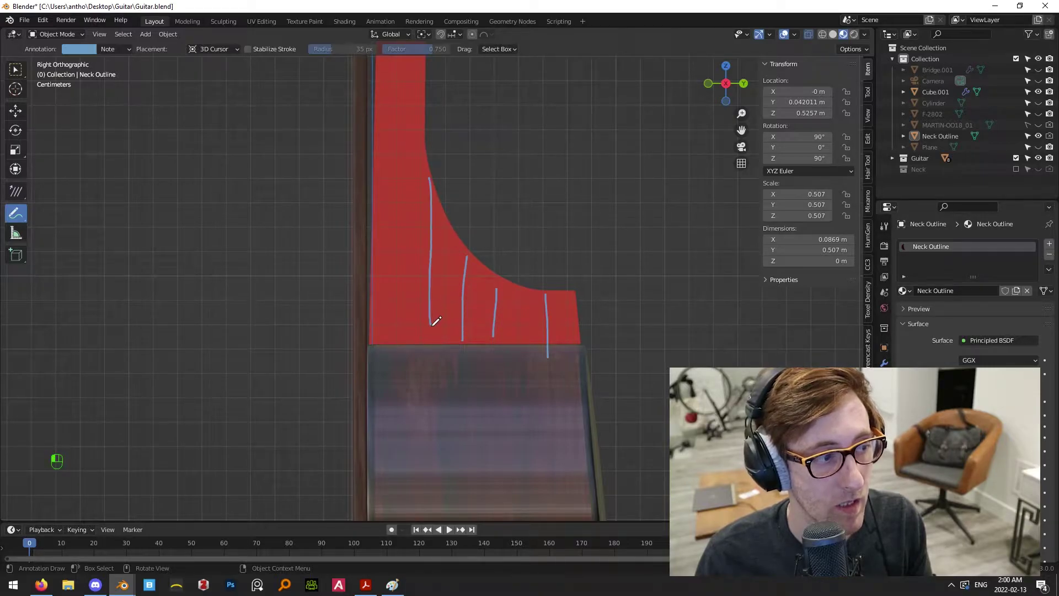
{"action": "mouse_move", "coordinate": [423, 186]}
{"action": "left_mouse_down"}
{"action": "mouse_move", "coordinate": [405, 240]}
{"action": "mouse_move", "coordinate": [452, 206]}
{"action": "left_mouse_up"}
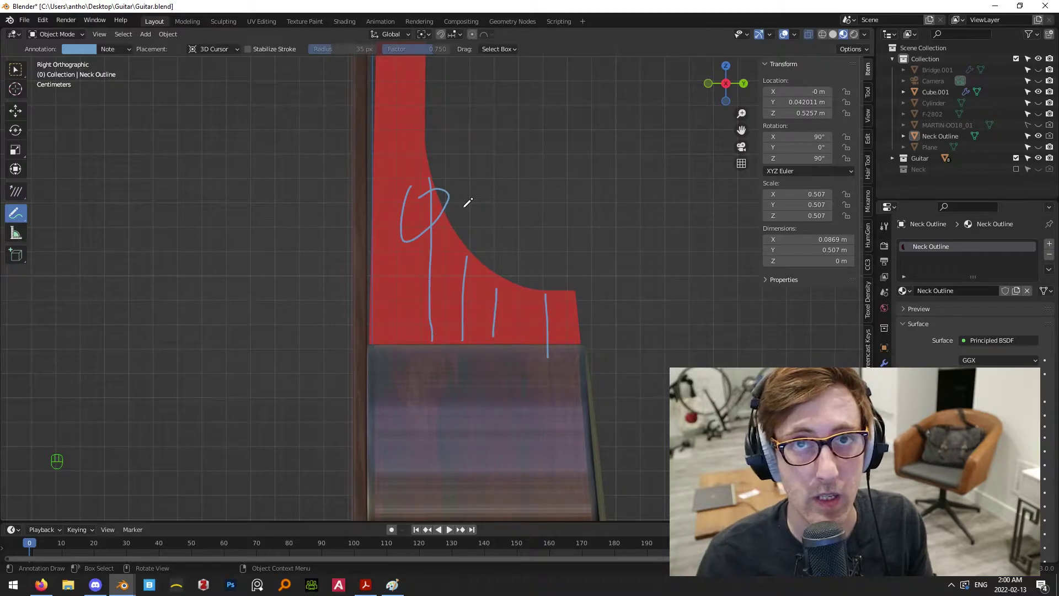
Annotate flow lines along the heel curve, the neck's fretboard side and the heel's base, and circle their corner
{"action": "scroll", "coordinate": [482, 226], "scroll_direction": "down", "scroll_amount": 2}
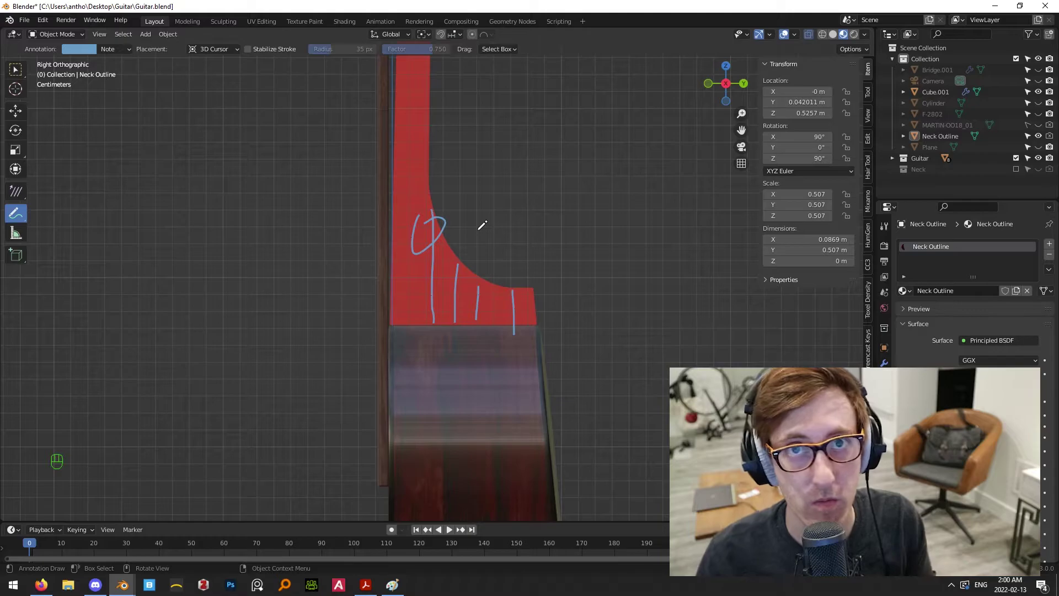
{"action": "left_click_drag", "start_coordinate": [434, 234], "coordinate": [424, 151]}
{"action": "left_click_drag", "start_coordinate": [413, 100], "coordinate": [392, 309]}
{"action": "key", "text": "ctrl+z"}
{"action": "mouse_move", "coordinate": [406, 116]}
{"action": "left_mouse_down"}
{"action": "mouse_move", "coordinate": [398, 333]}
{"action": "mouse_move", "coordinate": [563, 315]}
{"action": "mouse_move", "coordinate": [602, 327]}
{"action": "left_mouse_up"}
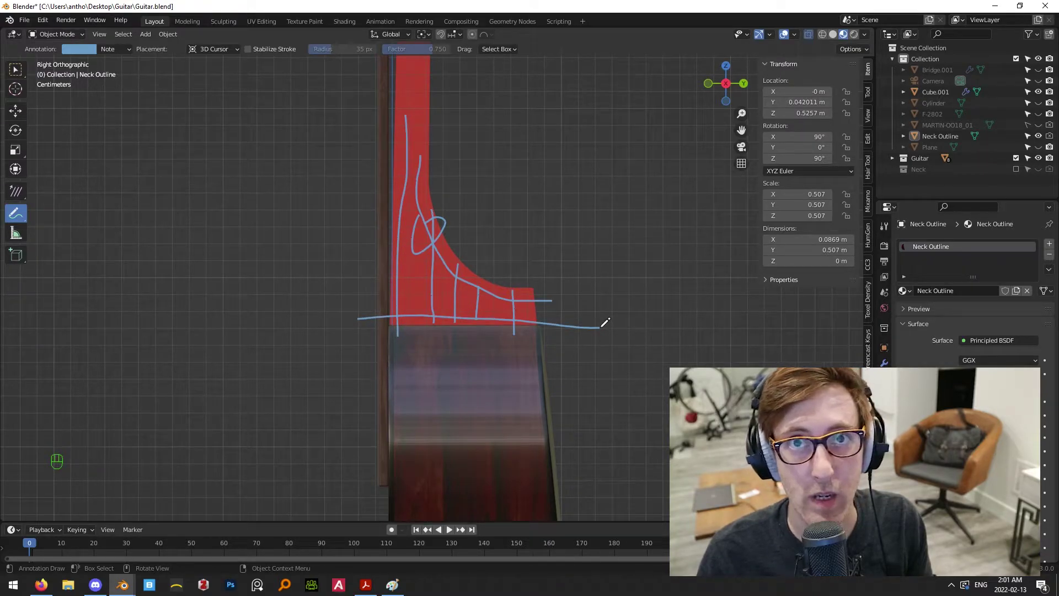
{"action": "left_click_drag", "start_coordinate": [359, 294], "coordinate": [391, 298]}
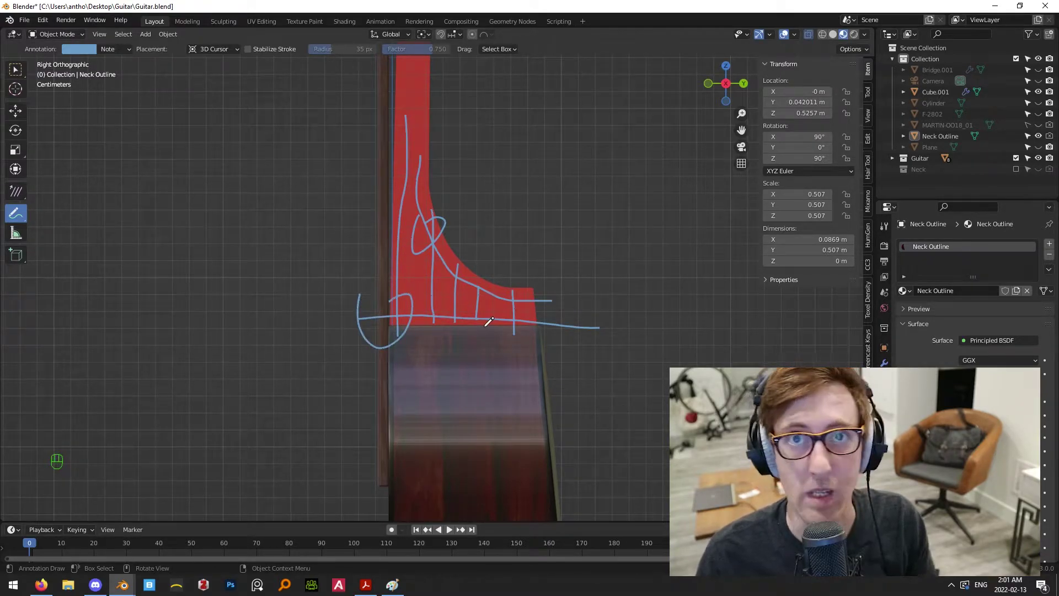
Undo the vertical line, flow line and circle annotations on the heel
{"action": "key", "text": "ctrl+z"}
{"action": "key", "text": "ctrl+z"}
{"action": "key", "text": "ctrl+z"}
{"action": "key", "text": "ctrl+z"}
{"action": "key", "text": "ctrl+z"}
{"action": "key", "text": "ctrl+z"}
{"action": "key", "text": "ctrl+z"}
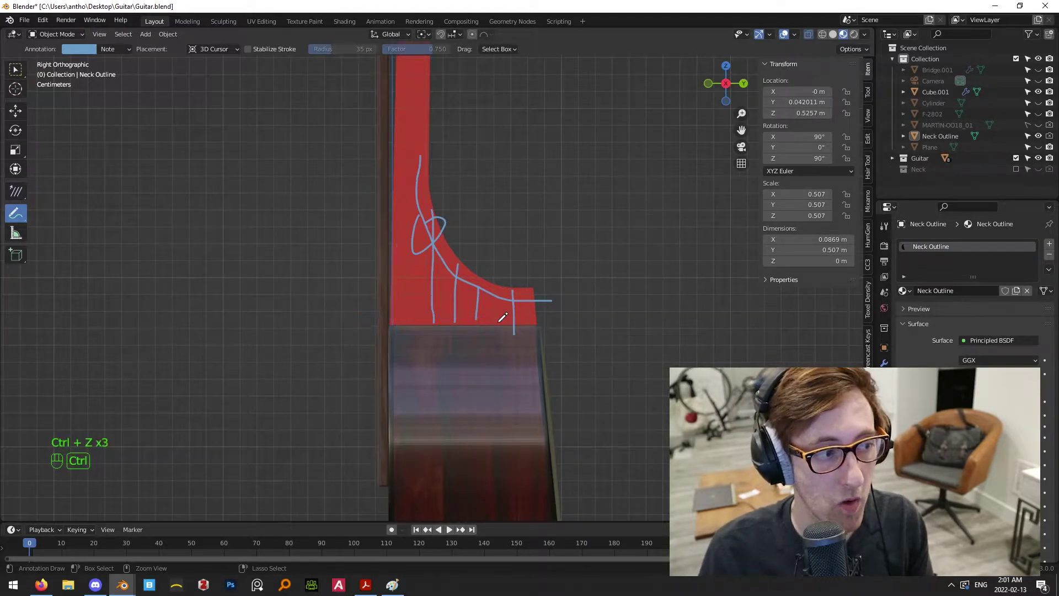
{"action": "key", "text": "ctrl+z"}
{"action": "key", "text": "ctrl+z"}
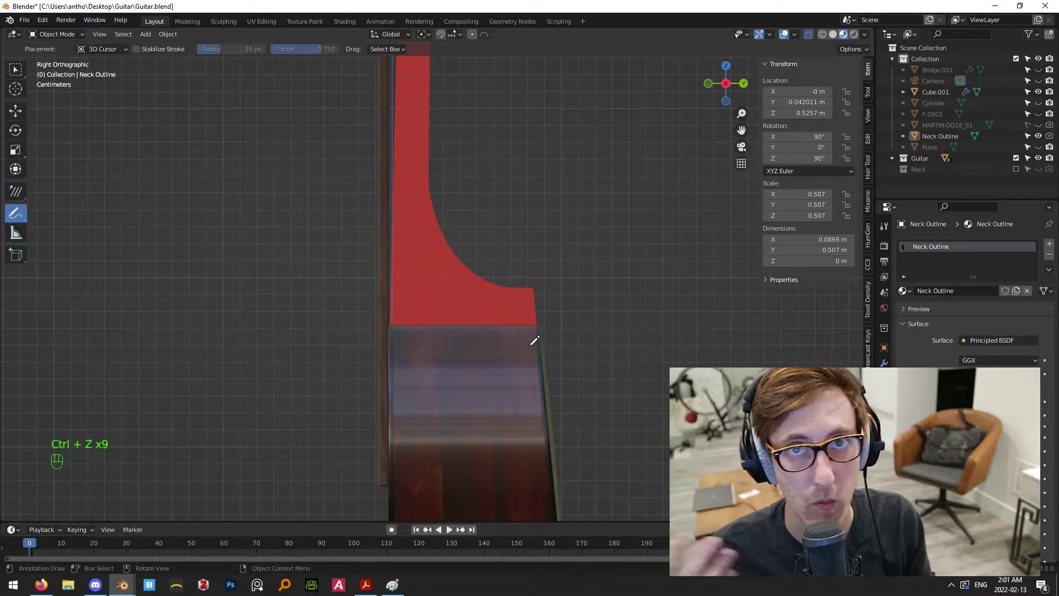
Return to the selection tool and hide the Guitar collection and Cube.001, leaving only the Neck Outline in view
{"action": "scroll", "coordinate": [522, 359], "scroll_direction": "up", "scroll_amount": 1}
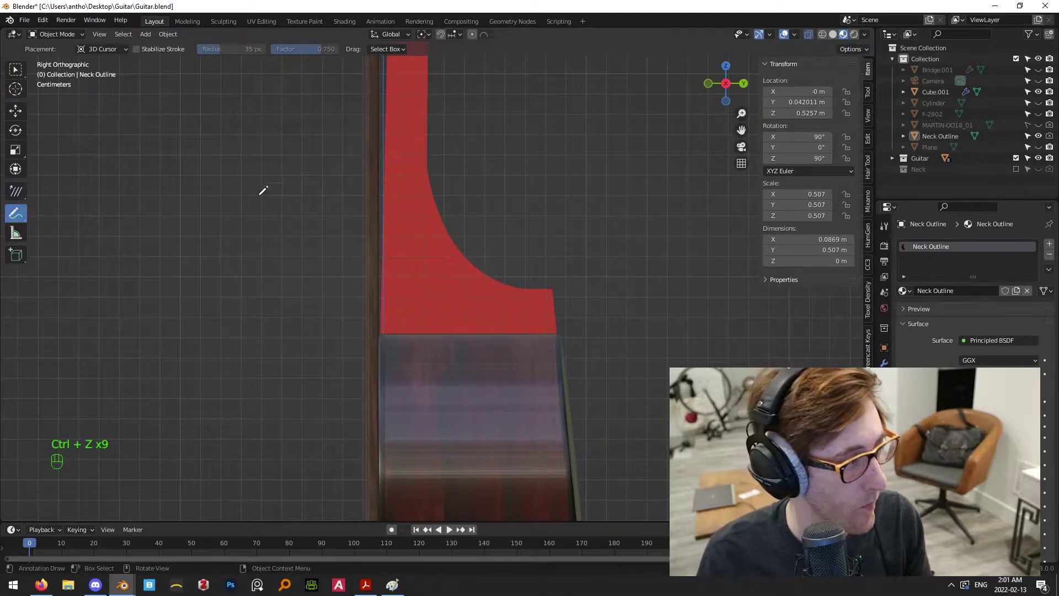
{"action": "left_click", "coordinate": [11, 71]}
{"action": "mouse_move", "coordinate": [605, 210]}
{"action": "middle_mouse_down"}
{"action": "mouse_move", "coordinate": [627, 276]}
{"action": "mouse_move", "coordinate": [496, 276]}
{"action": "mouse_move", "coordinate": [595, 297]}
{"action": "mouse_move", "coordinate": [535, 292]}
{"action": "middle_mouse_up"}
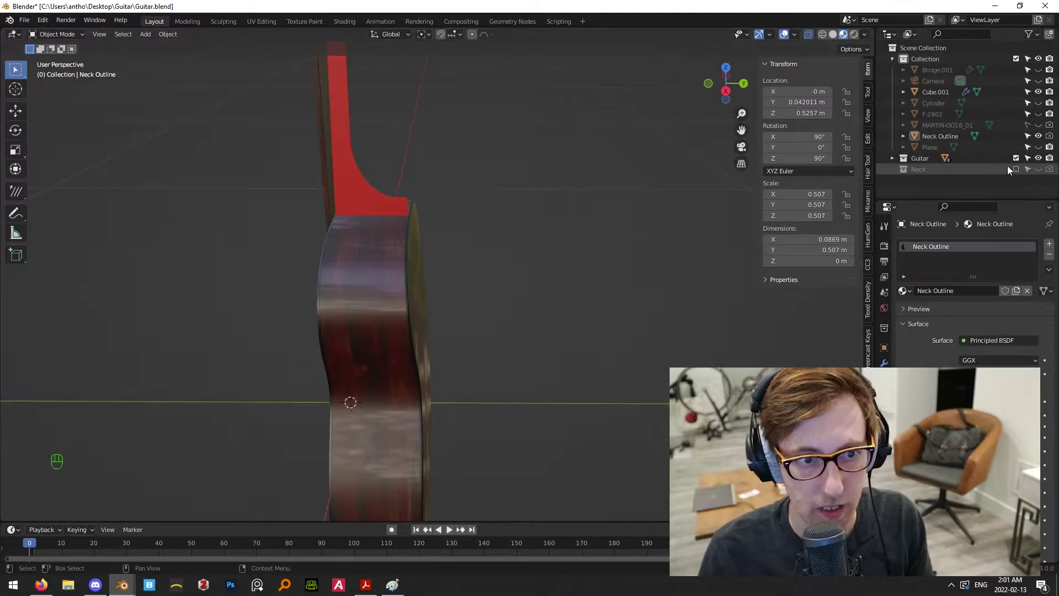
{"action": "left_click", "coordinate": [1038, 159]}
{"action": "middle_click_drag", "start_coordinate": [657, 298], "coordinate": [669, 191]}
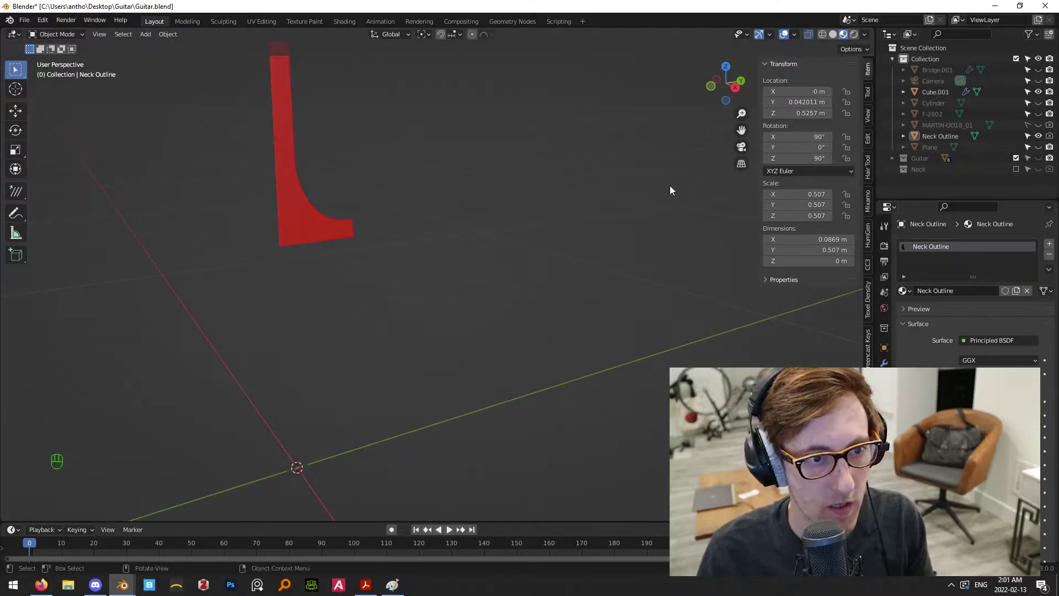
{"action": "left_click", "coordinate": [946, 92]}
{"action": "scroll", "coordinate": [487, 246], "scroll_direction": "down", "scroll_amount": 10}
{"action": "scroll", "coordinate": [471, 215], "scroll_direction": "up", "scroll_amount": 4}
{"action": "left_click", "coordinate": [1038, 93]}
{"action": "scroll", "coordinate": [448, 284], "scroll_direction": "up", "scroll_amount": 5}
{"action": "middle_click_drag", "start_coordinate": [424, 321], "coordinate": [490, 236], "text": "shift"}
Add a 2 m mesh plane at the world origin
{"action": "key", "text": "shift+a"}
{"action": "mouse_move", "coordinate": [429, 310]}
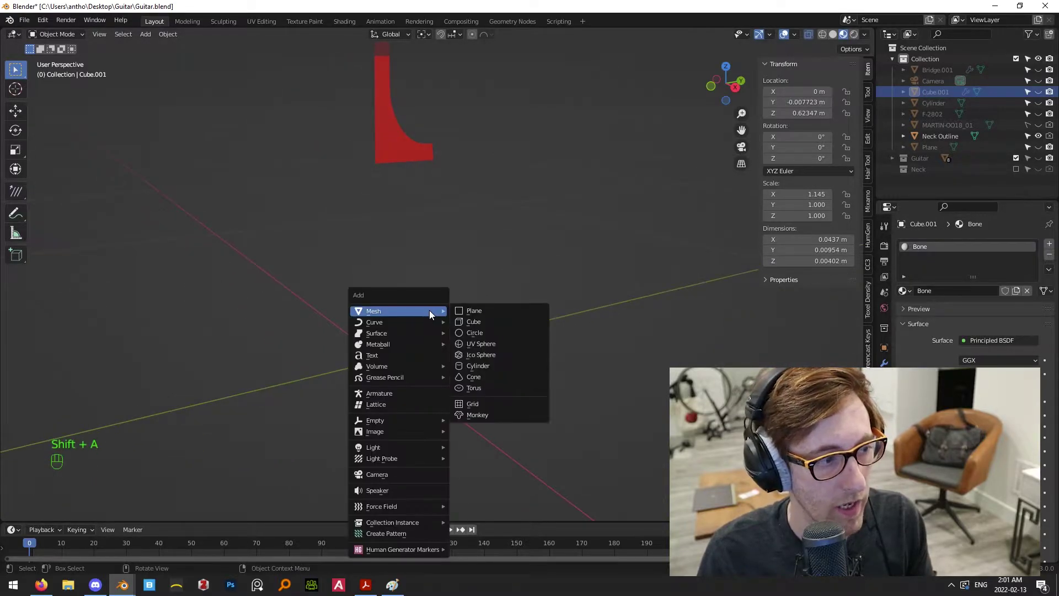
{"action": "left_click", "coordinate": [474, 311]}
{"action": "scroll", "coordinate": [518, 286], "scroll_direction": "down", "scroll_amount": 4}
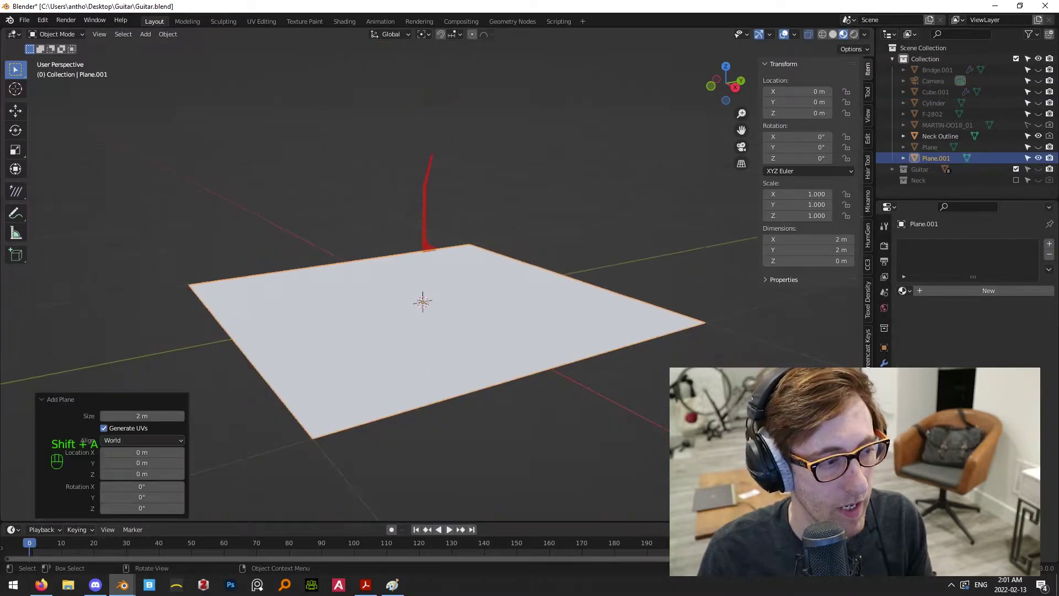
Scale the plane down to about 0.030 and rotate it 90° about X so it stands upright
{"action": "key", "text": "s"}
{"action": "left_click", "coordinate": [426, 305]}
{"action": "key", "text": "KP_3"}
{"action": "scroll", "coordinate": [480, 365], "scroll_direction": "up", "scroll_amount": 3}
{"action": "middle_click_drag", "start_coordinate": [534, 386], "coordinate": [548, 300], "text": "shift"}
{"action": "type", "text": "r"}
{"action": "type", "text": "90"}
{"action": "key", "text": "Return"}
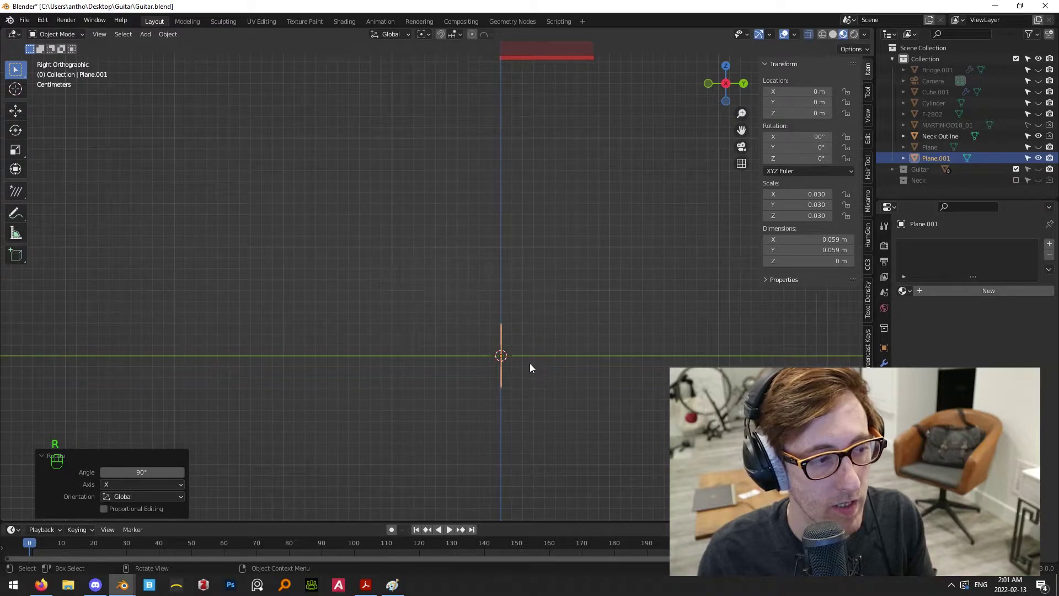
Enter Edit Mode on the plane and add one centred vertical and one centred horizontal loop cut
{"action": "middle_click_drag", "start_coordinate": [606, 376], "coordinate": [592, 376]}
{"action": "middle_click_drag", "start_coordinate": [293, 300], "coordinate": [484, 283], "text": "shift"}
{"action": "scroll", "coordinate": [485, 283], "scroll_direction": "up", "scroll_amount": 4}
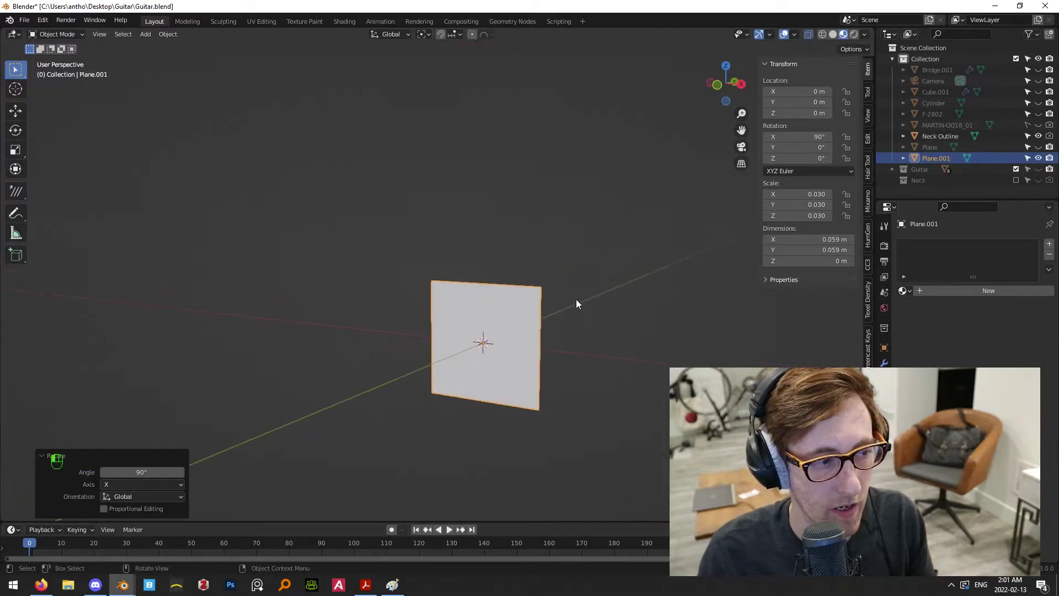
{"action": "left_click", "coordinate": [576, 299]}
{"action": "scroll", "coordinate": [524, 313], "scroll_direction": "up", "scroll_amount": 3}
{"action": "left_click", "coordinate": [517, 323]}
{"action": "key", "text": "Tab"}
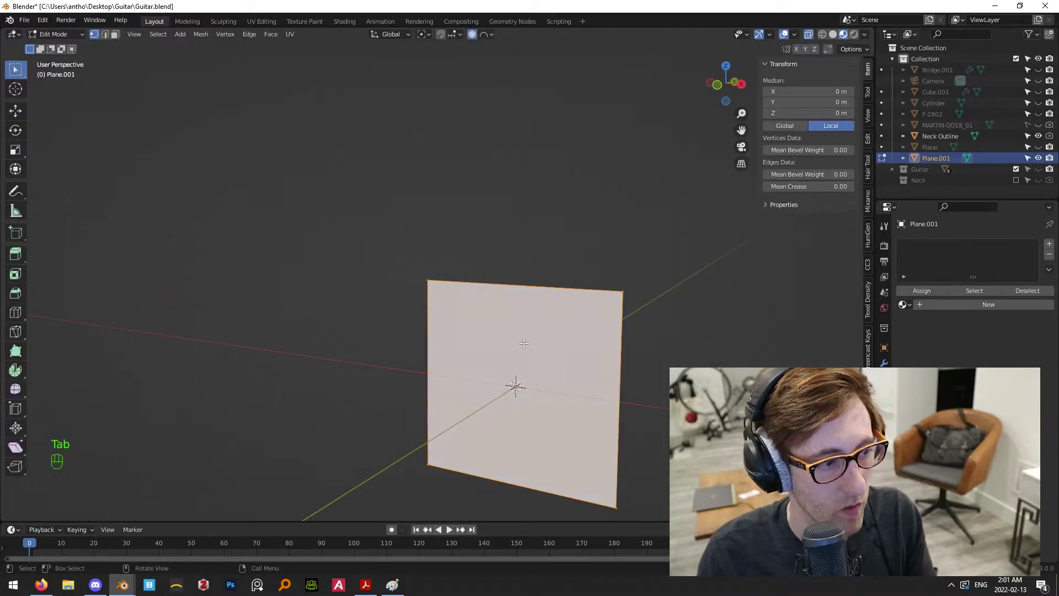
{"action": "key", "text": "ctrl+r"}
{"action": "left_click", "coordinate": [518, 298]}
{"action": "right_click", "coordinate": [519, 298]}
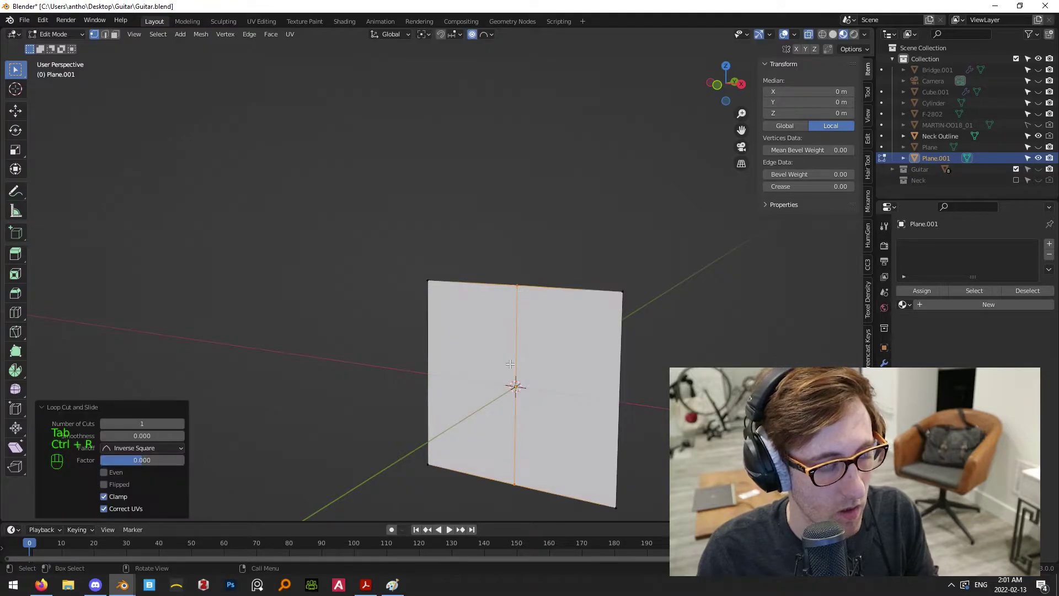
{"action": "key", "text": "ctrl+r"}
{"action": "left_click", "coordinate": [433, 373]}
{"action": "right_click", "coordinate": [433, 373]}
Raise the plane's top middle vertex along Z to about 1.53 m local Y, with proportional editing turned off
{"action": "left_click", "coordinate": [592, 364]}
{"action": "middle_click_drag", "start_coordinate": [595, 376], "coordinate": [598, 327], "text": "shift"}
{"action": "left_click_drag", "start_coordinate": [514, 148], "coordinate": [578, 194]}
{"action": "key", "text": "g"}
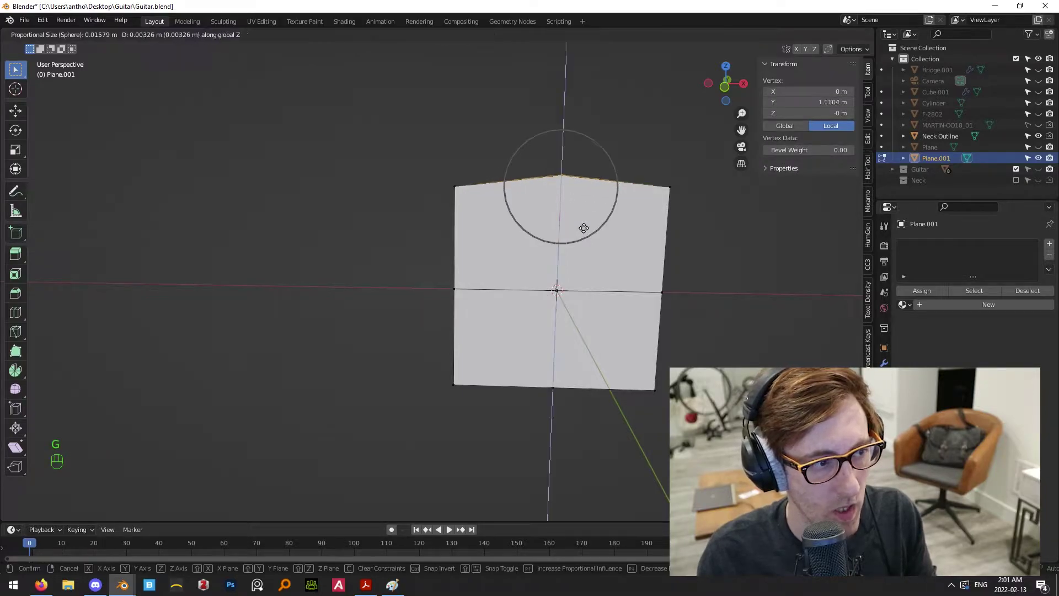
{"action": "left_click", "coordinate": [582, 186]}
{"action": "key", "text": "o"}
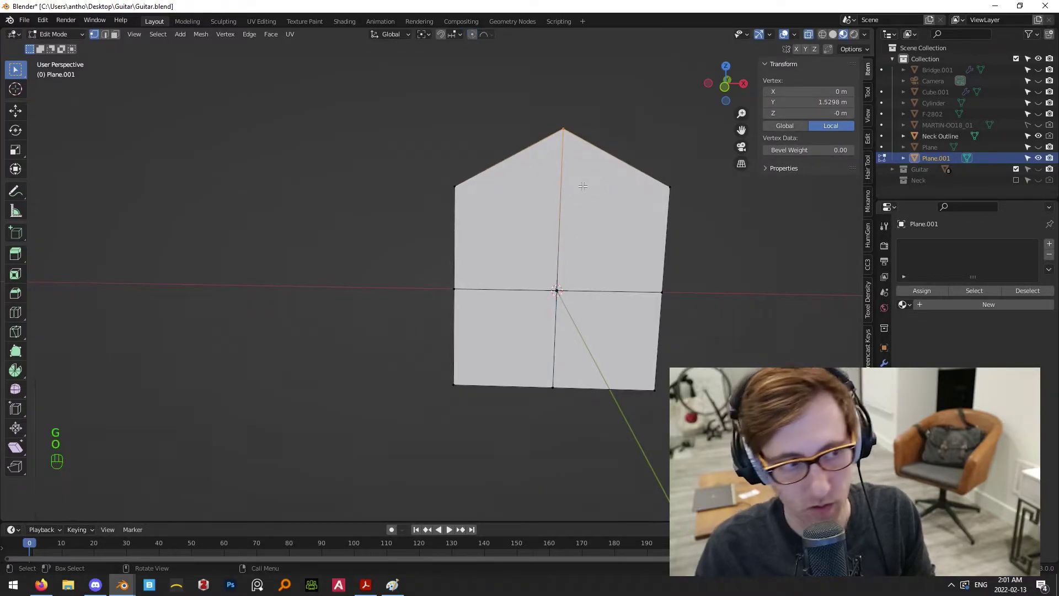
Slide the two upper corner vertices down their side edges by a factor of 0.259 and scale them closer together along X
{"action": "left_click_drag", "start_coordinate": [362, 157], "coordinate": [686, 216]}
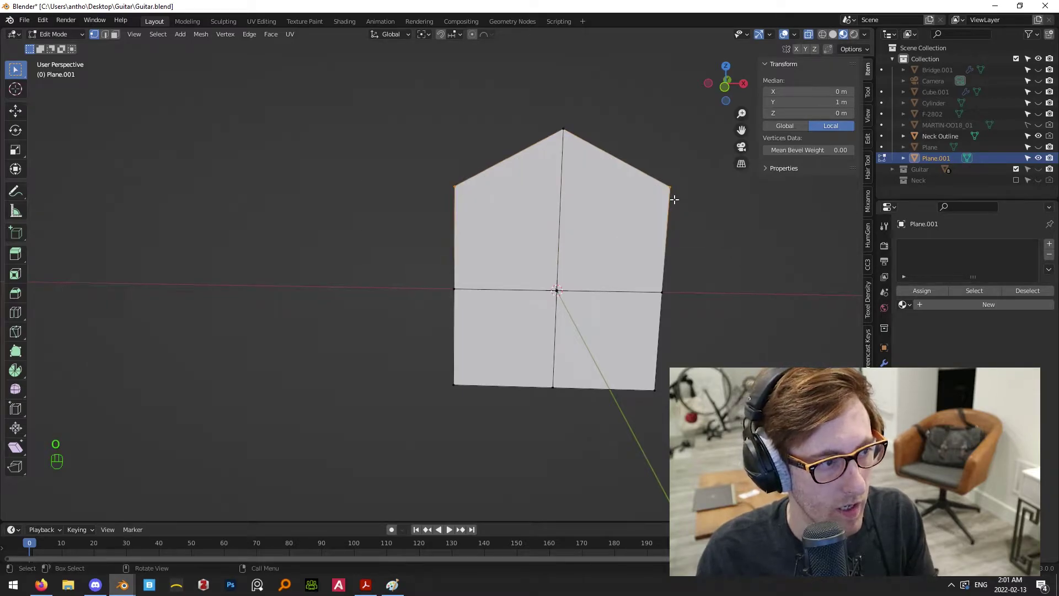
{"action": "key", "text": "g"}
{"action": "key", "text": "g"}
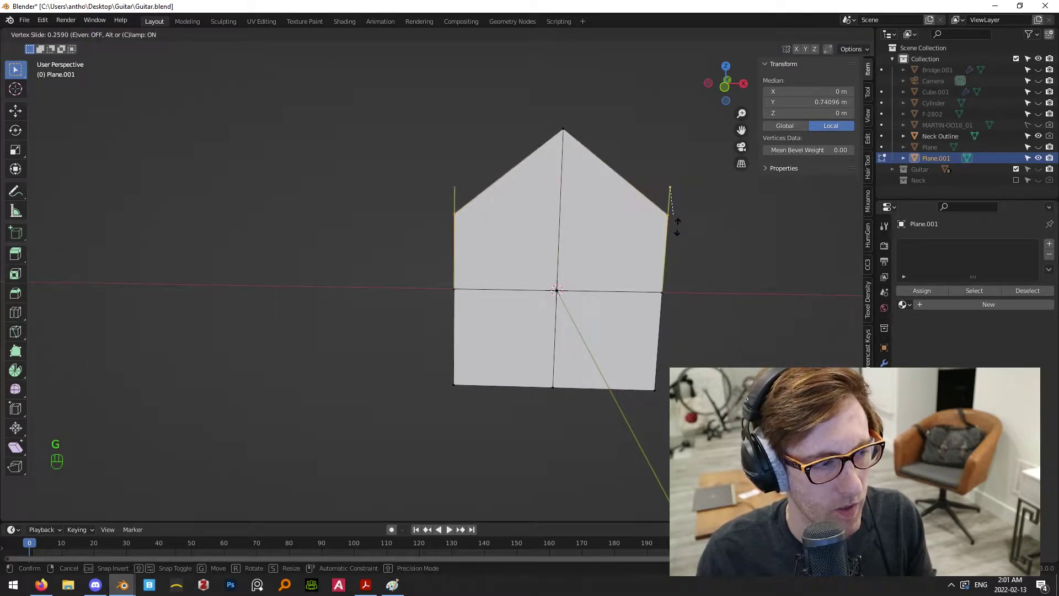
{"action": "left_click", "coordinate": [677, 226]}
{"action": "key", "text": "s"}
{"action": "key", "text": "x"}
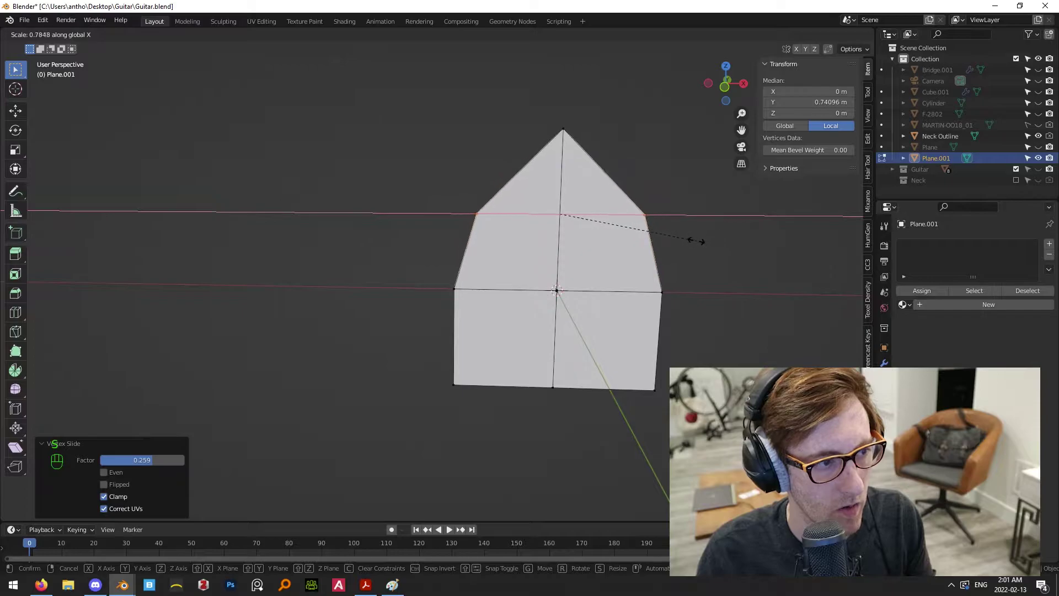
{"action": "left_click", "coordinate": [700, 274]}
Delete the centre vertex and the bottom row of vertices, leaving a five-vertex open arch
{"action": "left_click_drag", "start_coordinate": [521, 231], "coordinate": [576, 302]}
{"action": "left_click_drag", "start_coordinate": [359, 334], "coordinate": [662, 440], "text": "shift"}
{"action": "key", "text": "x"}
{"action": "left_click", "coordinate": [610, 302]}
Move the whole arch in the right view so its base meets the lower outer corner of the red heel outline
{"action": "key", "text": "KP_3"}
{"action": "key", "text": "KP_1"}
{"action": "scroll", "coordinate": [687, 291], "scroll_direction": "up", "scroll_amount": 2}
{"action": "middle_click_drag", "start_coordinate": [669, 276], "coordinate": [647, 346], "text": "shift"}
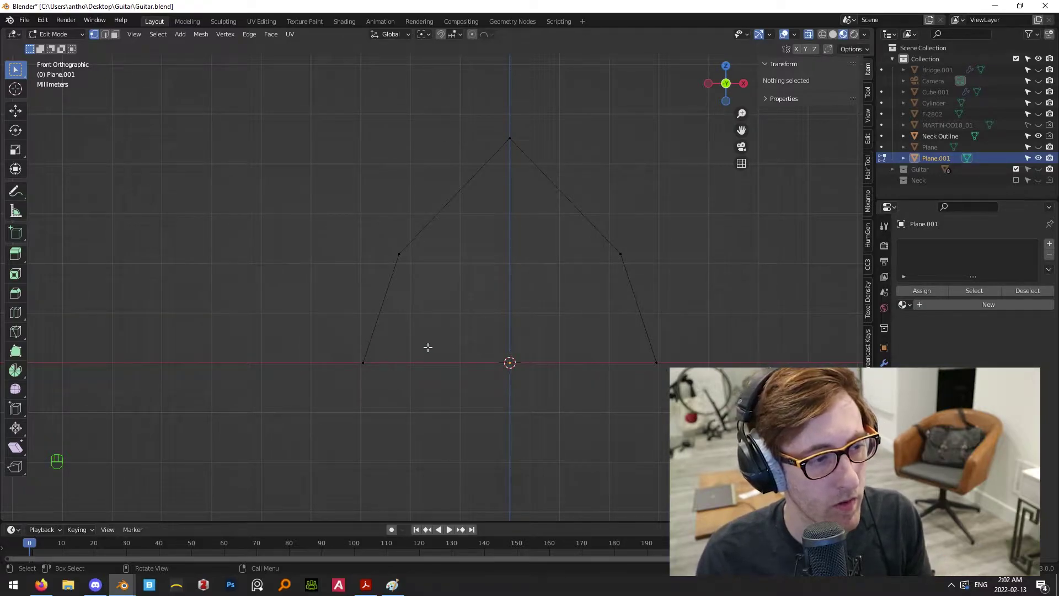
{"action": "key", "text": "a"}
{"action": "key", "text": "KP_3"}
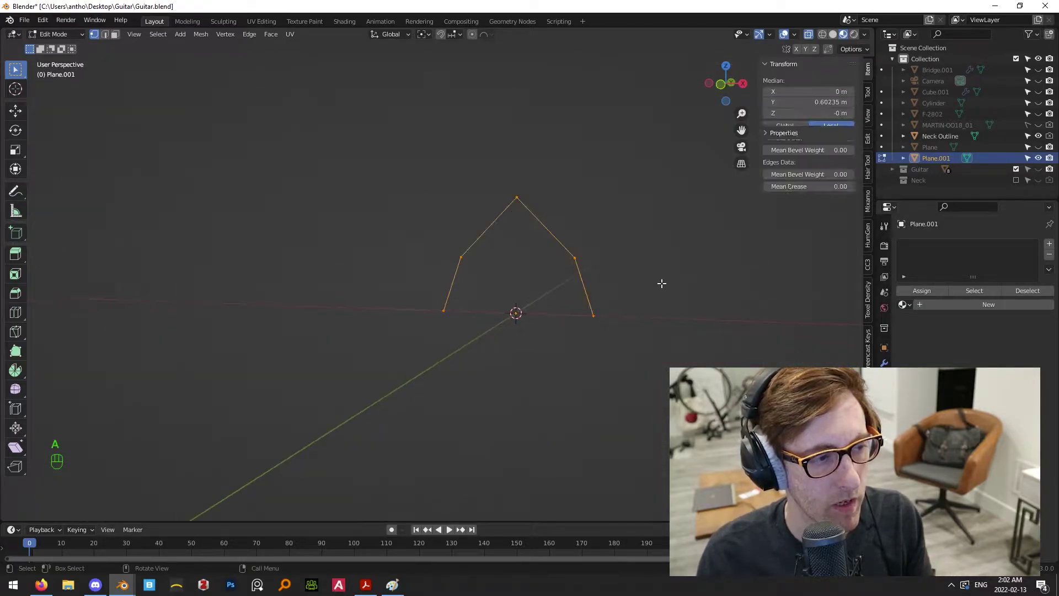
{"action": "scroll", "coordinate": [656, 282], "scroll_direction": "down", "scroll_amount": 11}
{"action": "middle_click_drag", "start_coordinate": [500, 243], "coordinate": [473, 307], "text": "shift"}
{"action": "scroll", "coordinate": [474, 331], "scroll_direction": "up", "scroll_amount": 5}
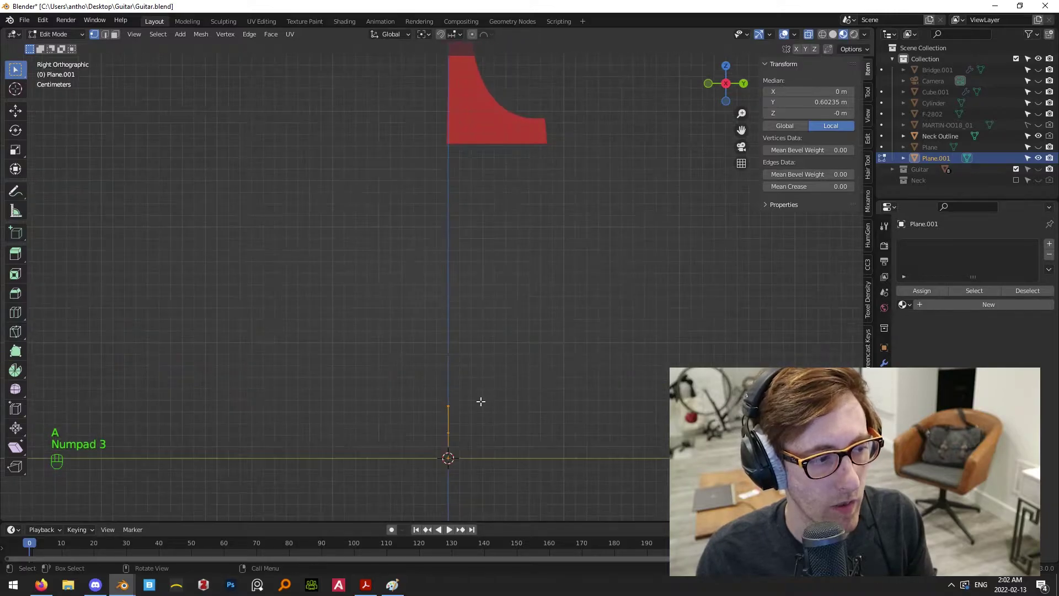
{"action": "key", "text": "g"}
{"action": "left_click", "coordinate": [583, 106]}
{"action": "scroll", "coordinate": [563, 241], "scroll_direction": "up", "scroll_amount": 5}
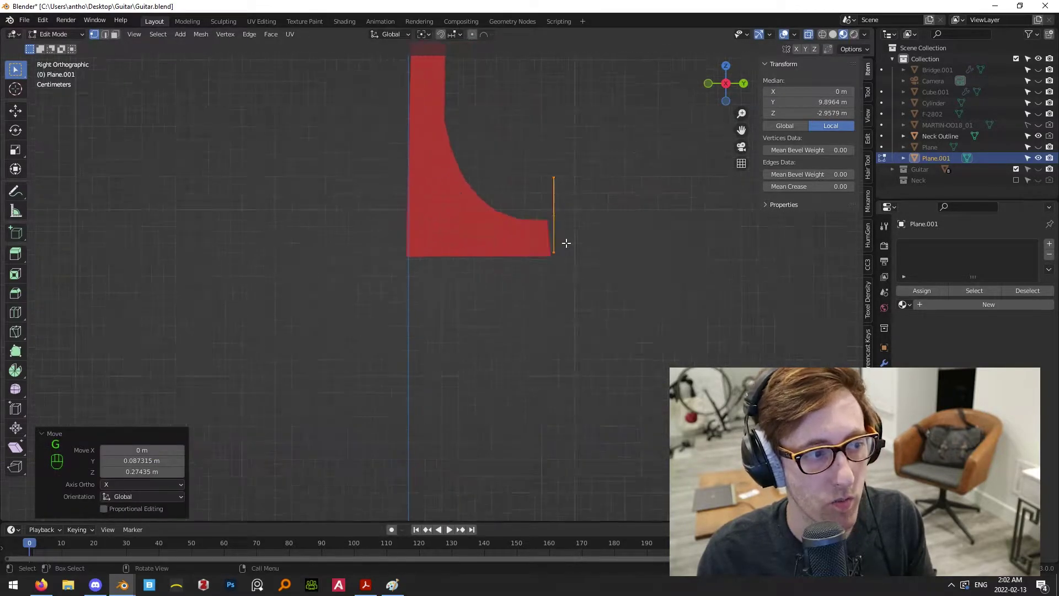
{"action": "key", "text": "g"}
{"action": "left_click", "coordinate": [609, 188]}
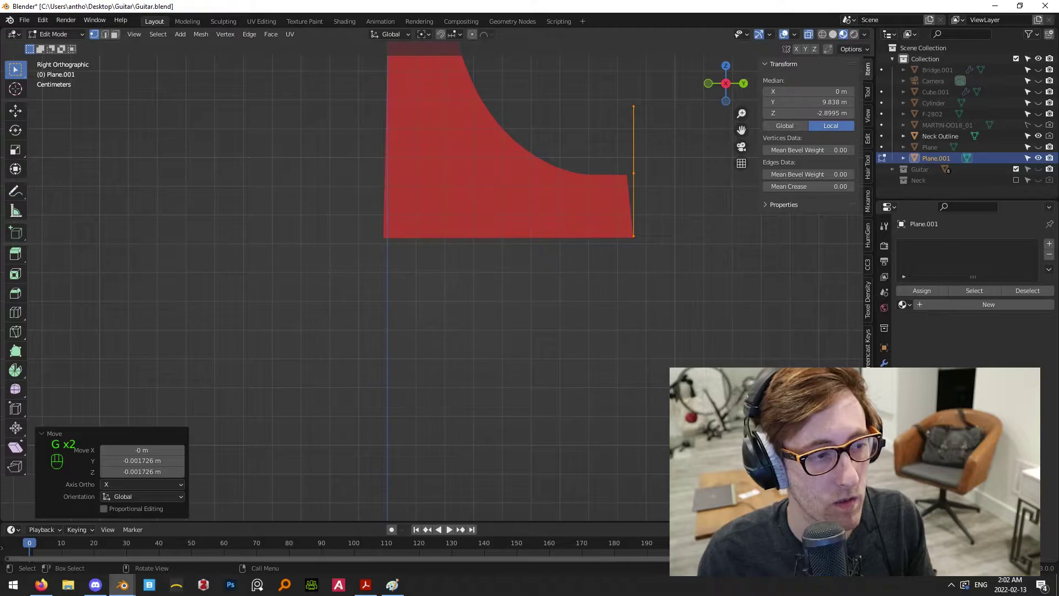
Scale the arch down to the height of the heel's tip and realign its base with the outline's lower outer corner
{"action": "middle_click_drag", "start_coordinate": [482, 44], "coordinate": [422, 50], "text": "shift"}
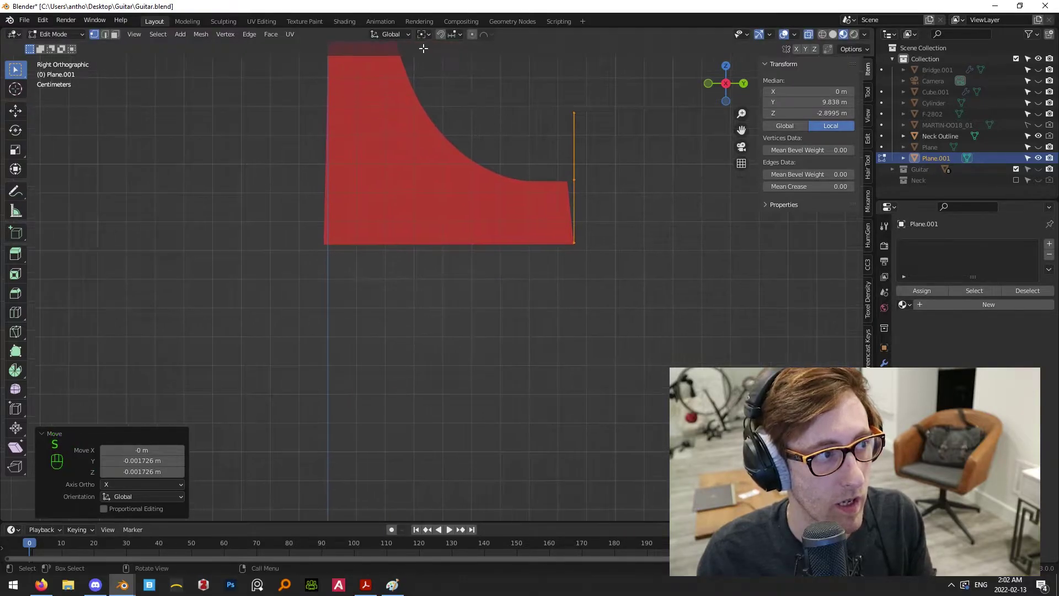
{"action": "scroll", "coordinate": [515, 113], "scroll_direction": "up", "scroll_amount": 3}
{"action": "key", "text": "s"}
{"action": "left_click", "coordinate": [668, 209]}
{"action": "key", "text": "g"}
{"action": "left_click", "coordinate": [668, 260]}
{"action": "key", "text": "s"}
{"action": "left_click", "coordinate": [669, 263]}
{"action": "key", "text": "g"}
{"action": "left_click", "coordinate": [669, 262]}
Rotate the arch to match the heel tip's slanted end and nudge it onto that edge
{"action": "middle_click_drag", "start_coordinate": [641, 242], "coordinate": [600, 296], "text": "shift"}
{"action": "key", "text": "r"}
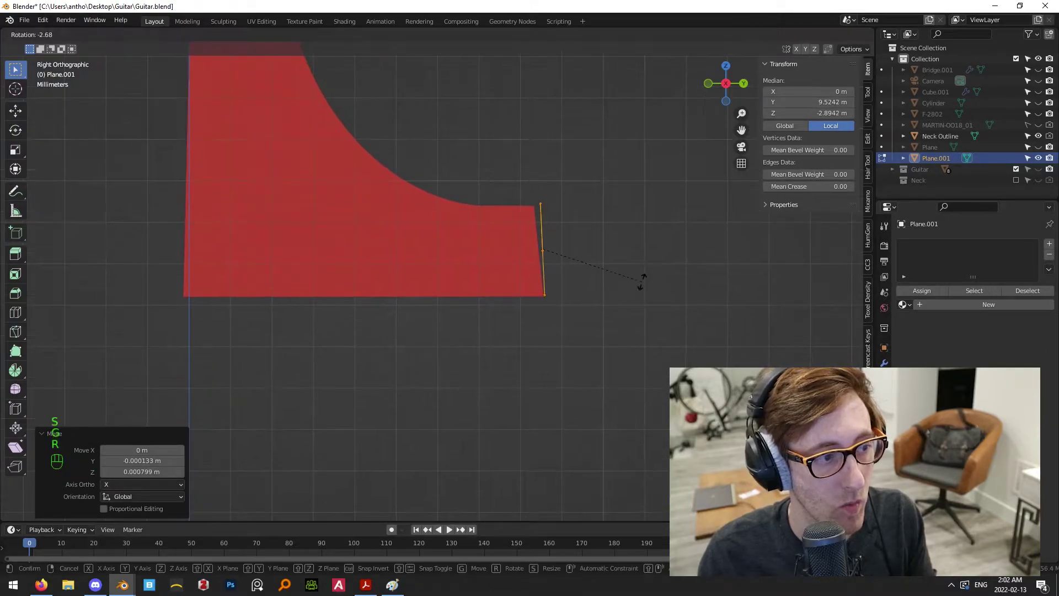
{"action": "left_click", "coordinate": [642, 280]}
{"action": "key", "text": "g"}
{"action": "left_click", "coordinate": [642, 280]}
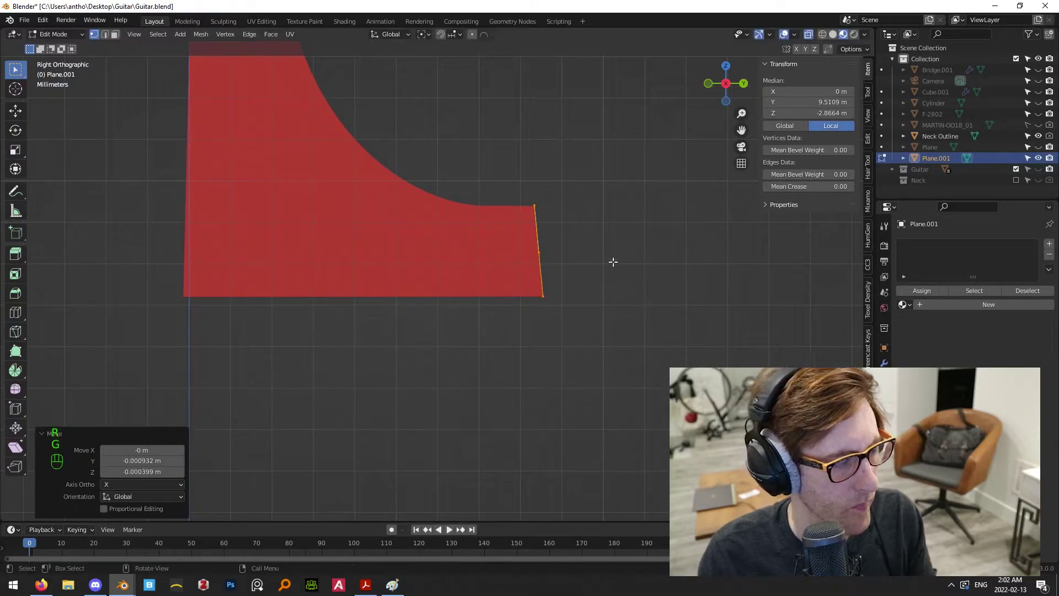
Extrude the arch about 0.0164 m along negative Y into the heel and rotate the new edge loop 5.32° to stand vertical
{"action": "scroll", "coordinate": [617, 266], "scroll_direction": "up", "scroll_amount": 2}
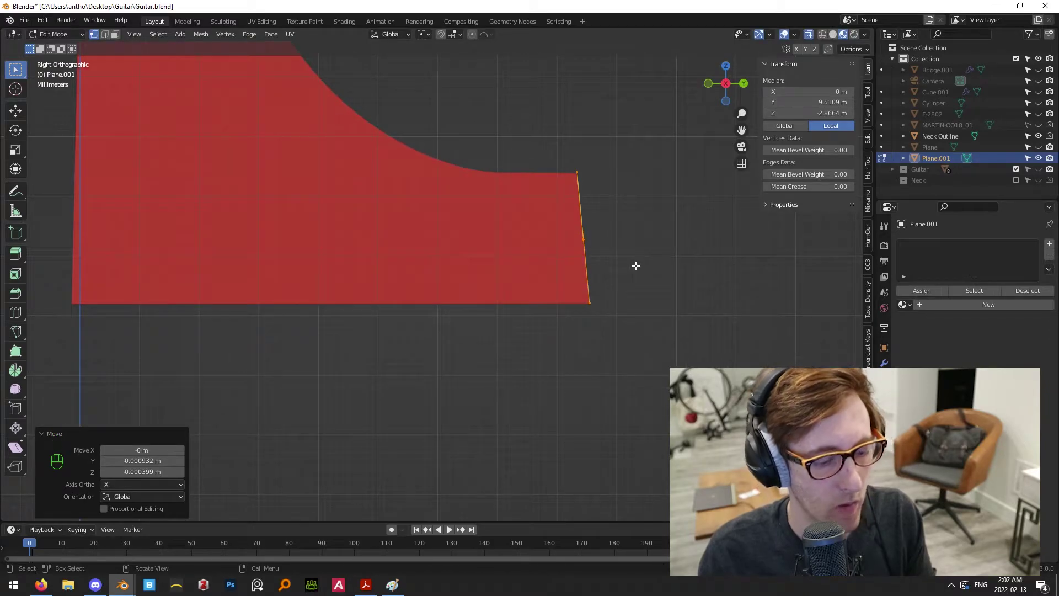
{"action": "key", "text": "e"}
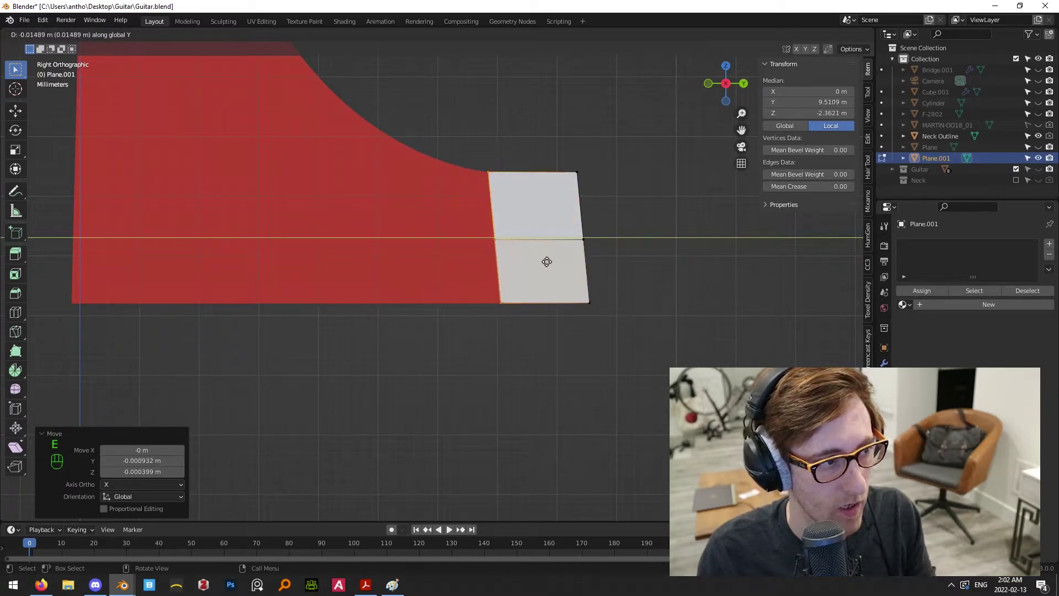
{"action": "left_click", "coordinate": [514, 268]}
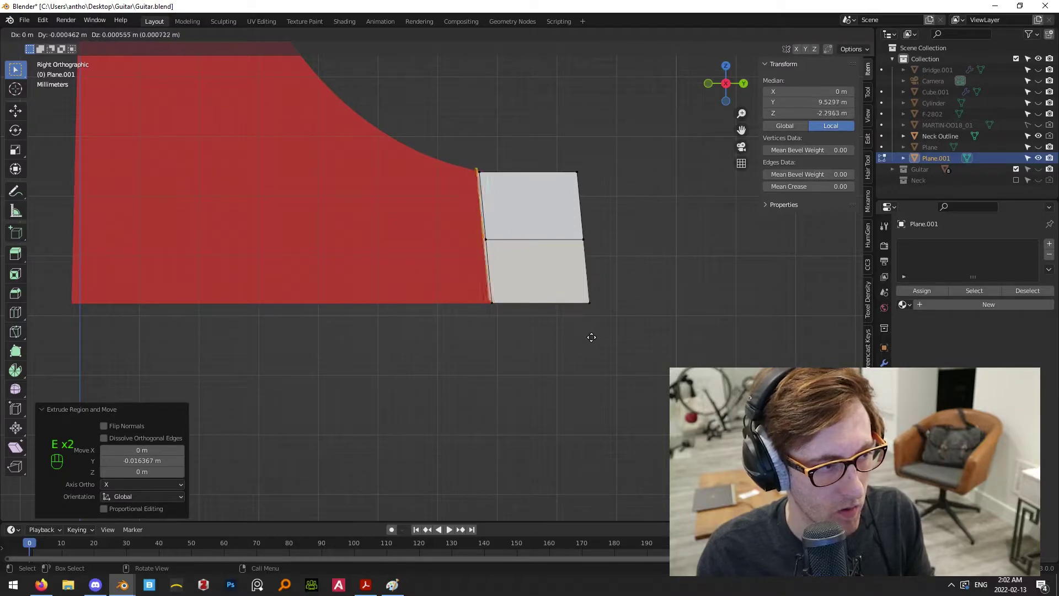
{"action": "key", "text": "e"}
{"action": "key", "text": "ctrl+z"}
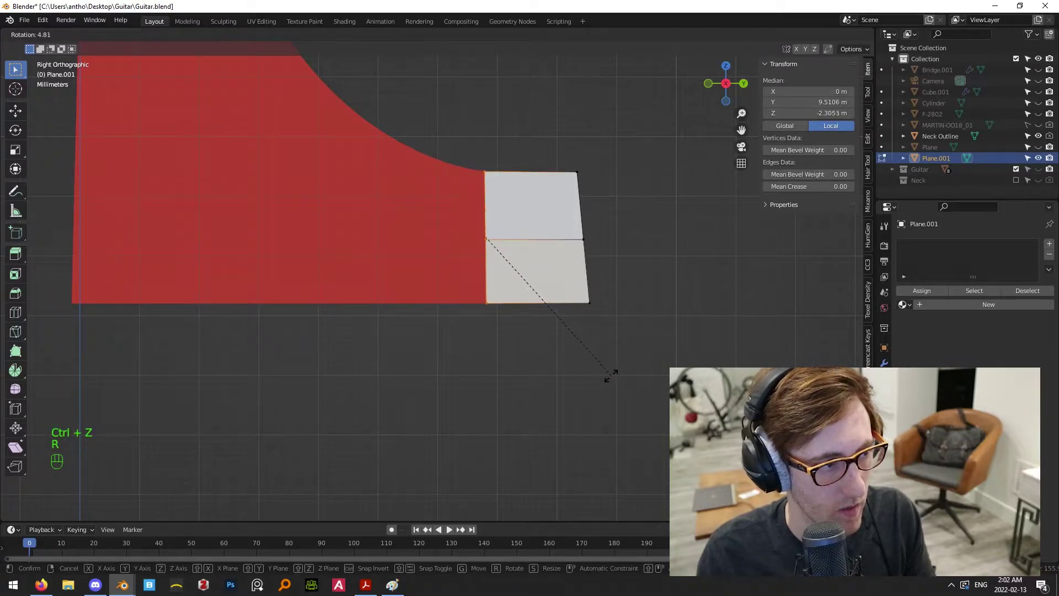
{"action": "left_click", "coordinate": [609, 376]}
Extrude the inner loop about 0.0169 m along negative Y and raise its upper vertices about 0.0065 m to the heel curve
{"action": "middle_click_drag", "start_coordinate": [478, 261], "coordinate": [605, 279], "text": "shift"}
{"action": "scroll", "coordinate": [657, 291], "scroll_direction": "down", "scroll_amount": 2}
{"action": "key", "text": "e"}
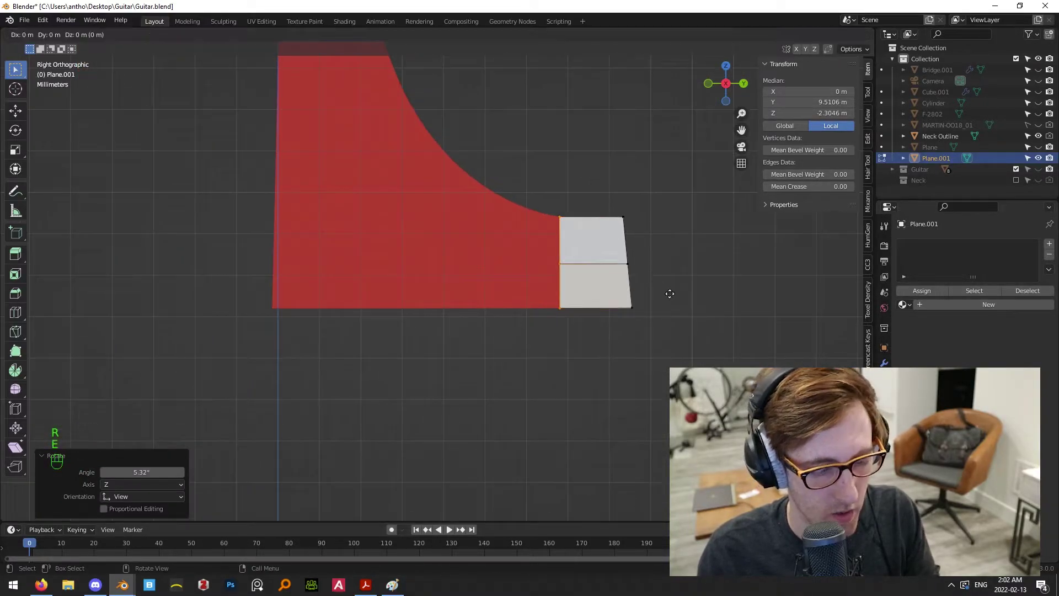
{"action": "key", "text": "y"}
{"action": "left_click", "coordinate": [599, 290]}
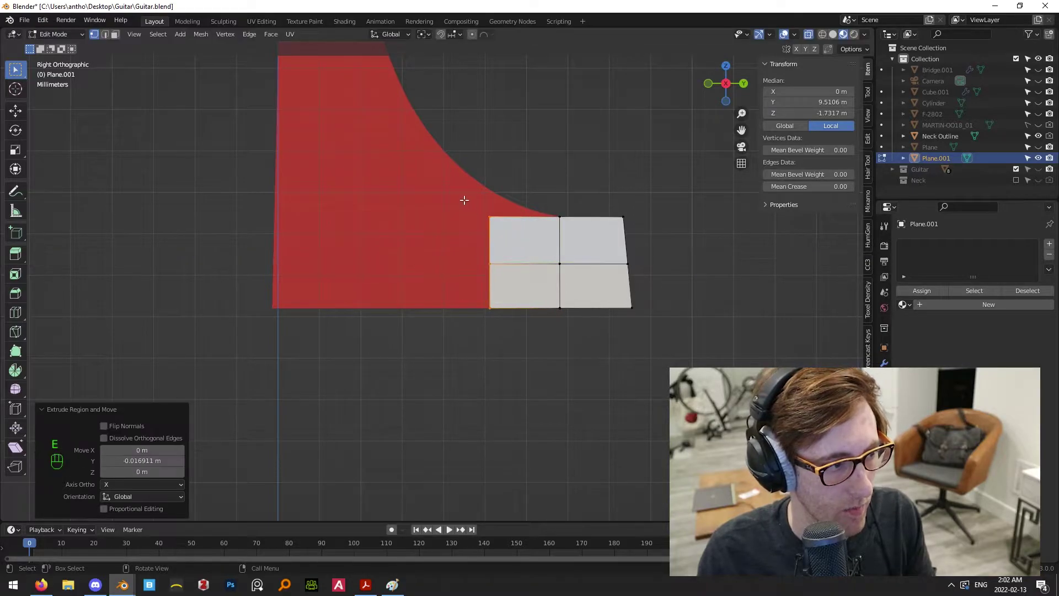
{"action": "left_click_drag", "start_coordinate": [520, 272], "coordinate": [520, 271]}
{"action": "key", "text": "g"}
{"action": "key", "text": "z"}
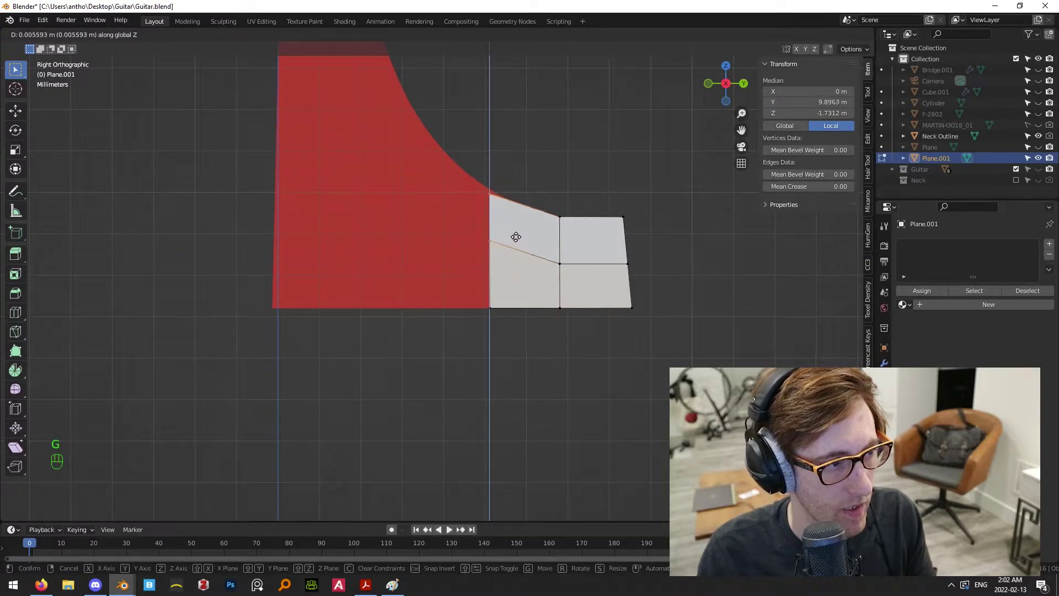
{"action": "left_click", "coordinate": [515, 233]}
Shift the newest edge loop about 0.002 m along positive Y and lower its upper vertices about 0.0014 m onto the heel curve
{"action": "scroll", "coordinate": [475, 170], "scroll_direction": "up", "scroll_amount": 2}
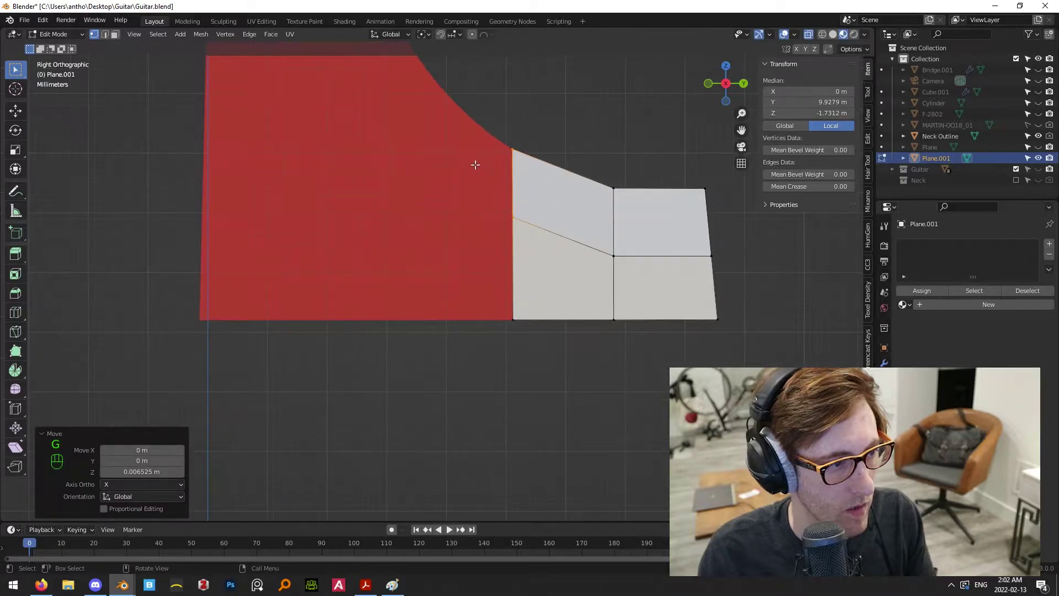
{"action": "middle_click_drag", "start_coordinate": [567, 235], "coordinate": [590, 261], "text": "shift"}
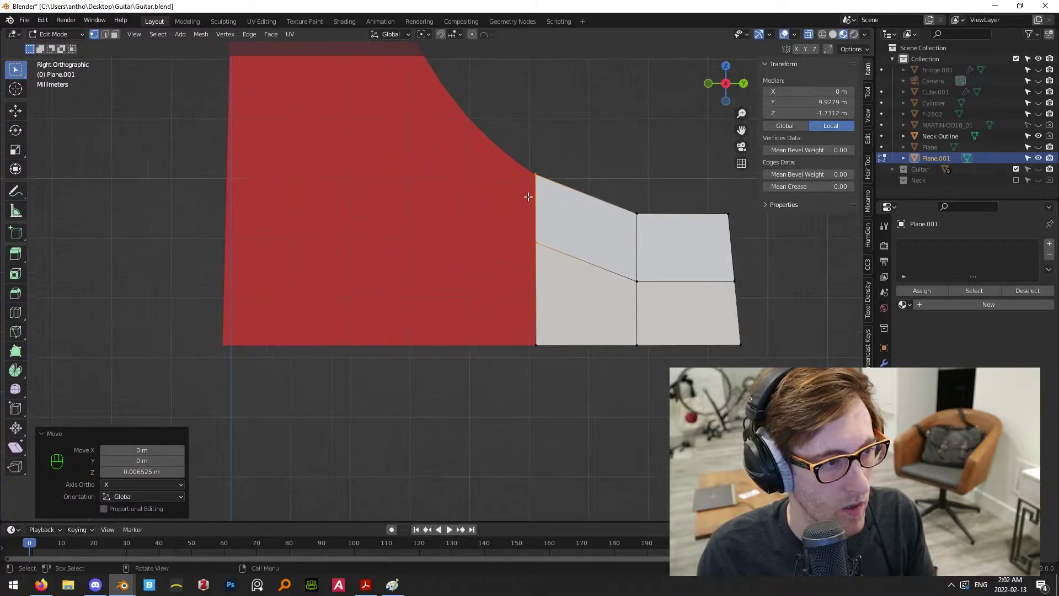
{"action": "key", "text": "g"}
{"action": "right_click", "coordinate": [569, 232]}
{"action": "left_click_drag", "start_coordinate": [494, 154], "coordinate": [590, 388]}
{"action": "key", "text": "g"}
{"action": "key", "text": "y"}
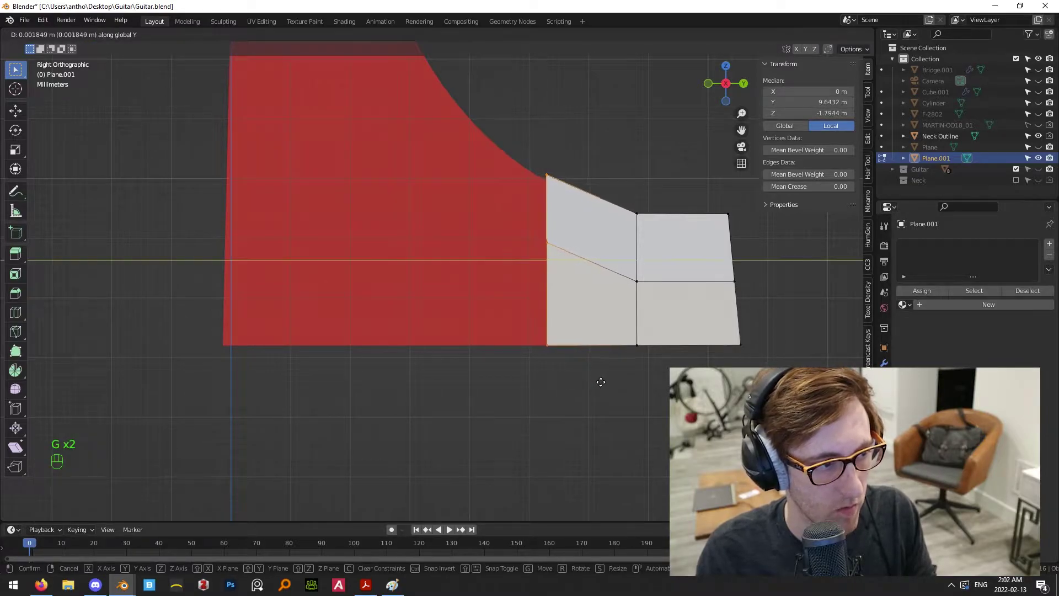
{"action": "left_click", "coordinate": [600, 382]}
{"action": "key", "text": "g"}
{"action": "key", "text": "z"}
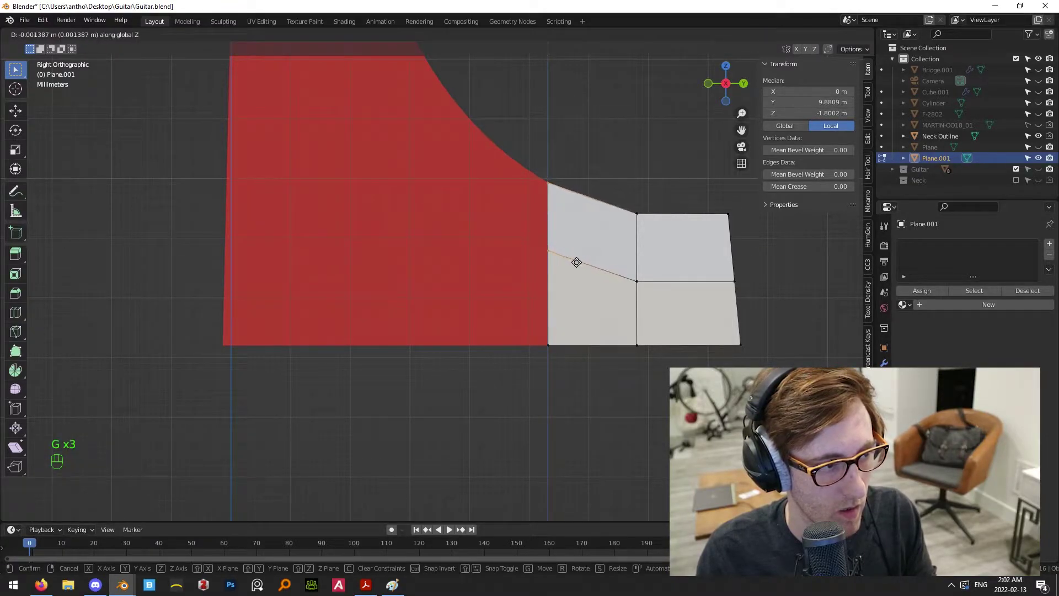
{"action": "left_click", "coordinate": [576, 262]}
Select the inner loop's upper vertices in the right view and check from an angle which ones are included
{"action": "left_click", "coordinate": [589, 164]}
{"action": "middle_click_drag", "start_coordinate": [588, 163], "coordinate": [519, 203]}
{"action": "key", "text": "KP_3"}
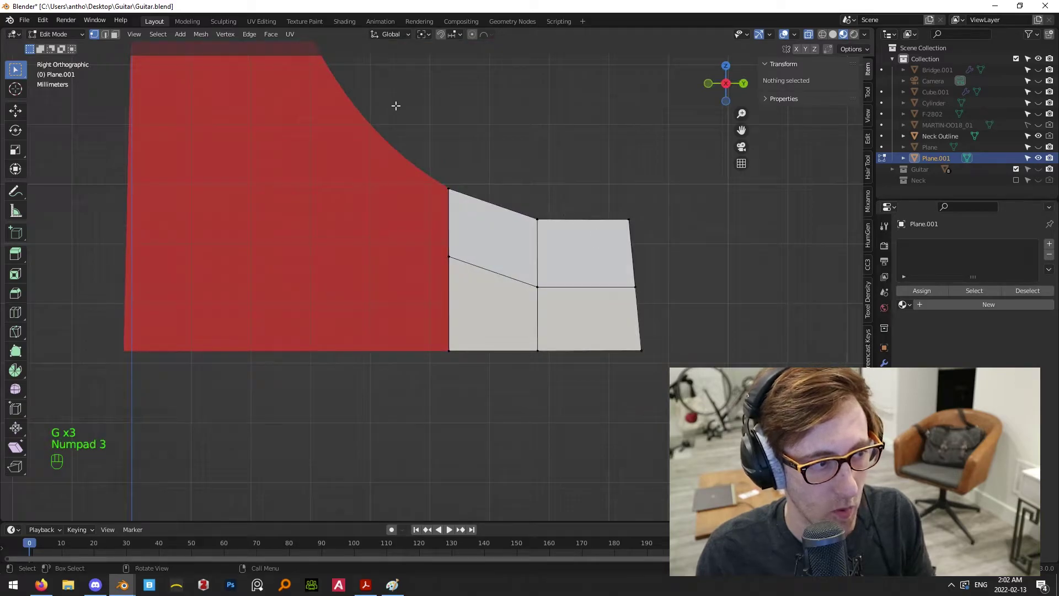
{"action": "left_click_drag", "start_coordinate": [407, 121], "coordinate": [480, 230]}
{"action": "left_click_drag", "start_coordinate": [380, 135], "coordinate": [463, 293]}
{"action": "middle_click_drag", "start_coordinate": [463, 293], "coordinate": [402, 217]}
{"action": "key", "text": "KP_3"}
{"action": "left_click_drag", "start_coordinate": [415, 141], "coordinate": [512, 281]}
{"action": "mouse_move", "coordinate": [512, 276]}
{"action": "middle_mouse_down"}
{"action": "mouse_move", "coordinate": [447, 212]}
{"action": "mouse_move", "coordinate": [352, 189]}
{"action": "middle_mouse_up"}
{"action": "key", "text": "KP_3"}
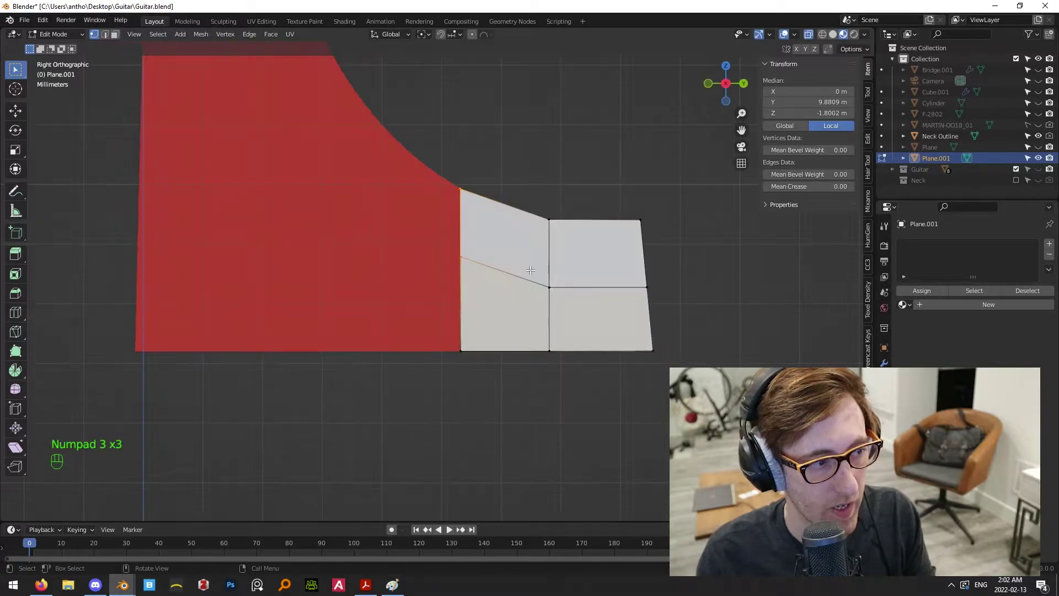
Extrude the whole inner loop further along negative Y and raise its upper vertices about 0.013 m to meet the heel curve
{"action": "scroll", "coordinate": [530, 270], "scroll_direction": "down", "scroll_amount": 3}
{"action": "middle_click_drag", "start_coordinate": [463, 264], "coordinate": [555, 291], "text": "shift"}
{"action": "left_click_drag", "start_coordinate": [473, 194], "coordinate": [554, 377]}
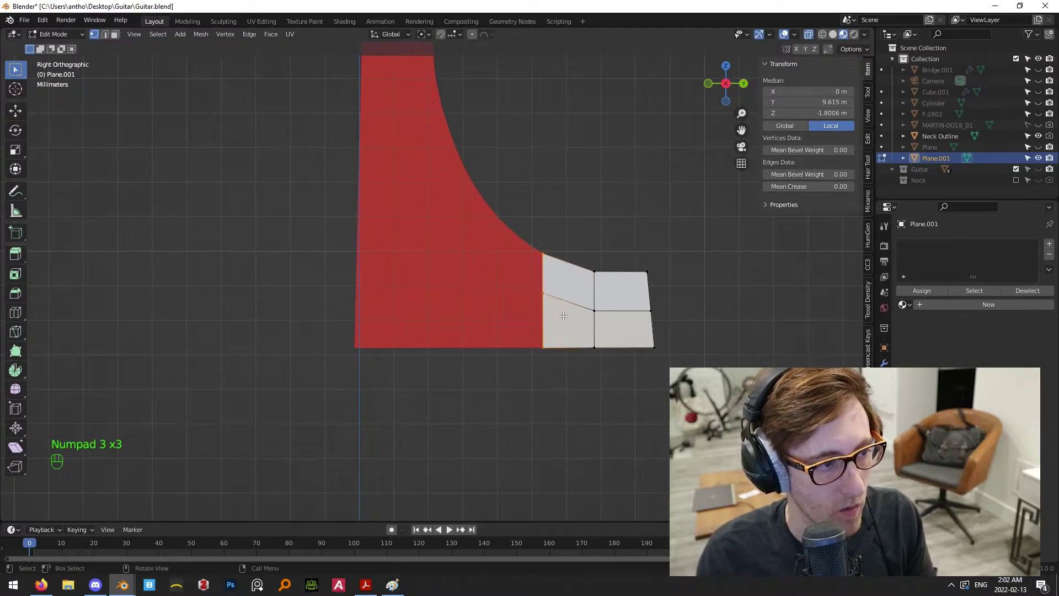
{"action": "scroll", "coordinate": [563, 315], "scroll_direction": "up", "scroll_amount": 3}
{"action": "key", "text": "e"}
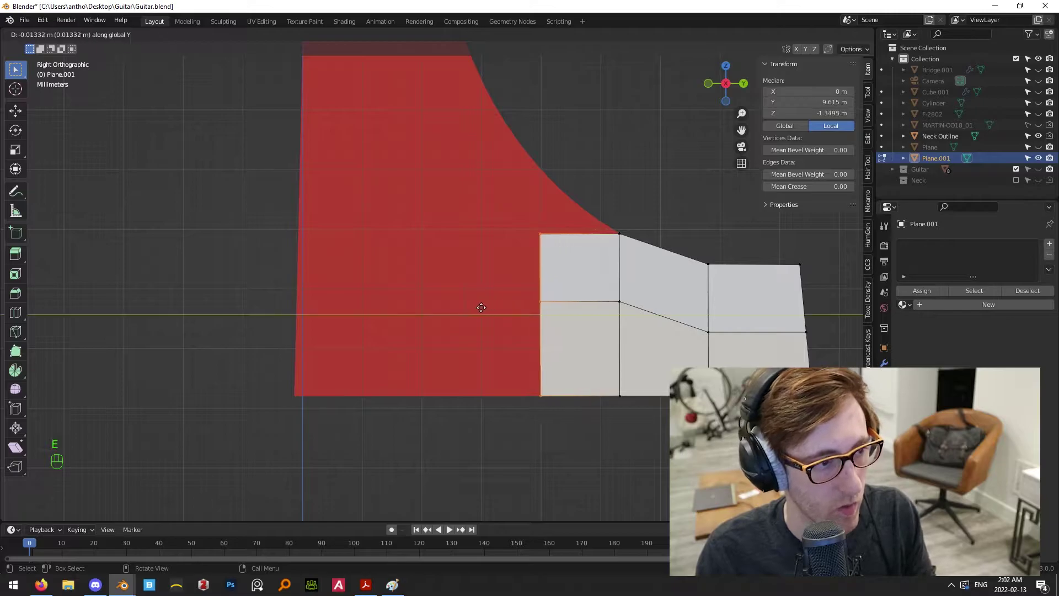
{"action": "left_click", "coordinate": [473, 307]}
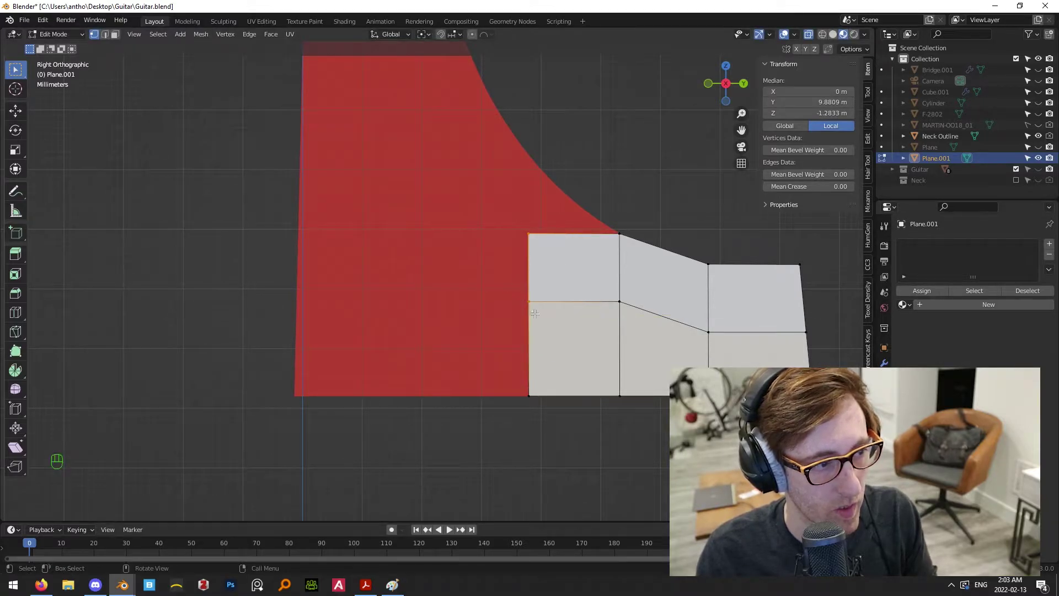
{"action": "key", "text": "g"}
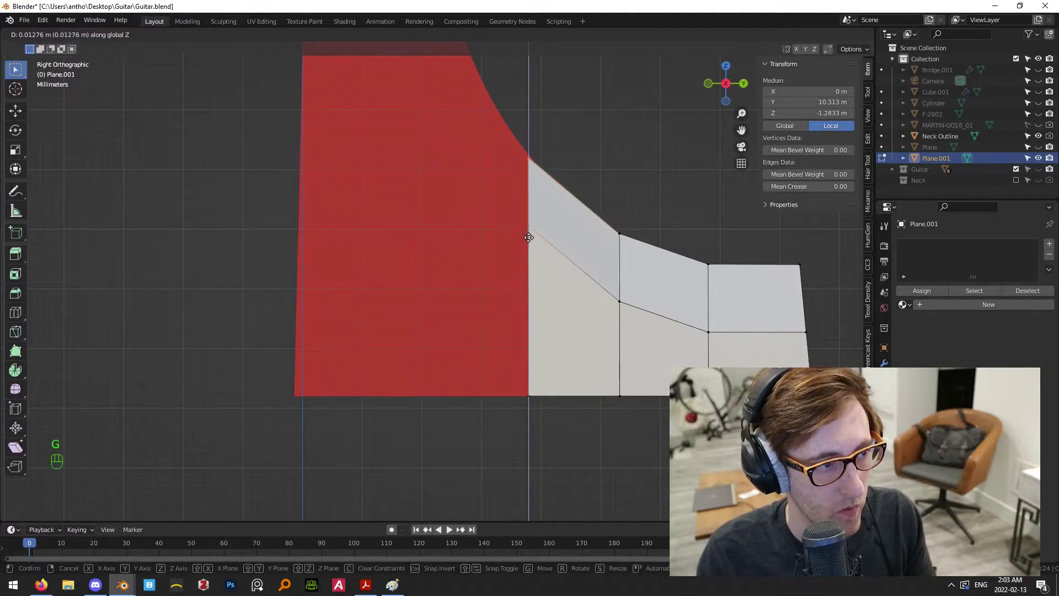
{"action": "left_click", "coordinate": [535, 234]}
{"action": "left_click", "coordinate": [575, 188]}
{"action": "scroll", "coordinate": [575, 188], "scroll_direction": "down", "scroll_amount": 1}
{"action": "scroll", "coordinate": [575, 188], "scroll_direction": "down", "scroll_amount": 1}
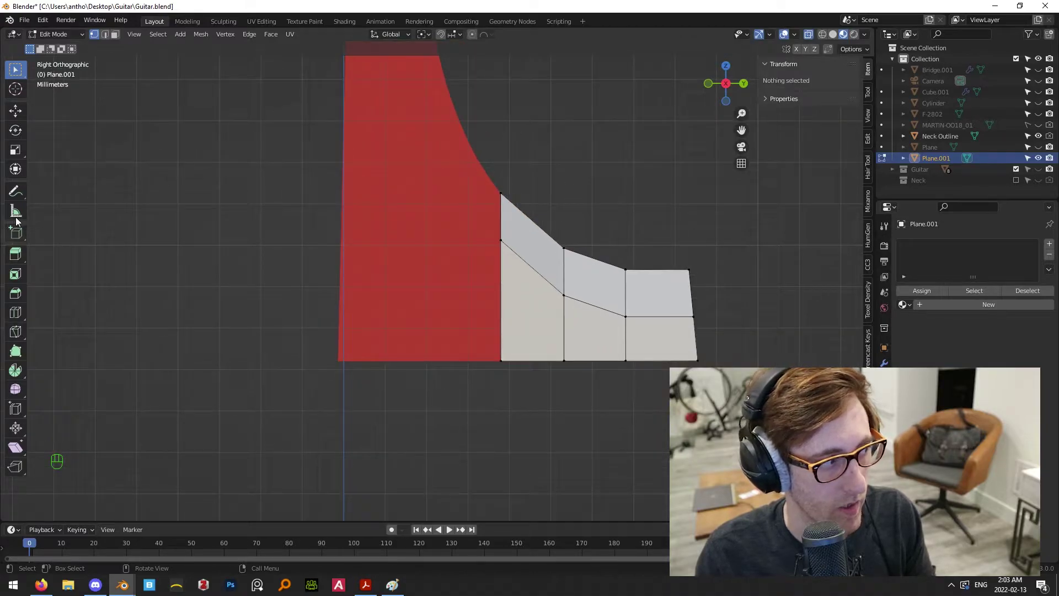
{"action": "left_click", "coordinate": [16, 191]}
{"action": "left_click_drag", "start_coordinate": [713, 290], "coordinate": [644, 286]}
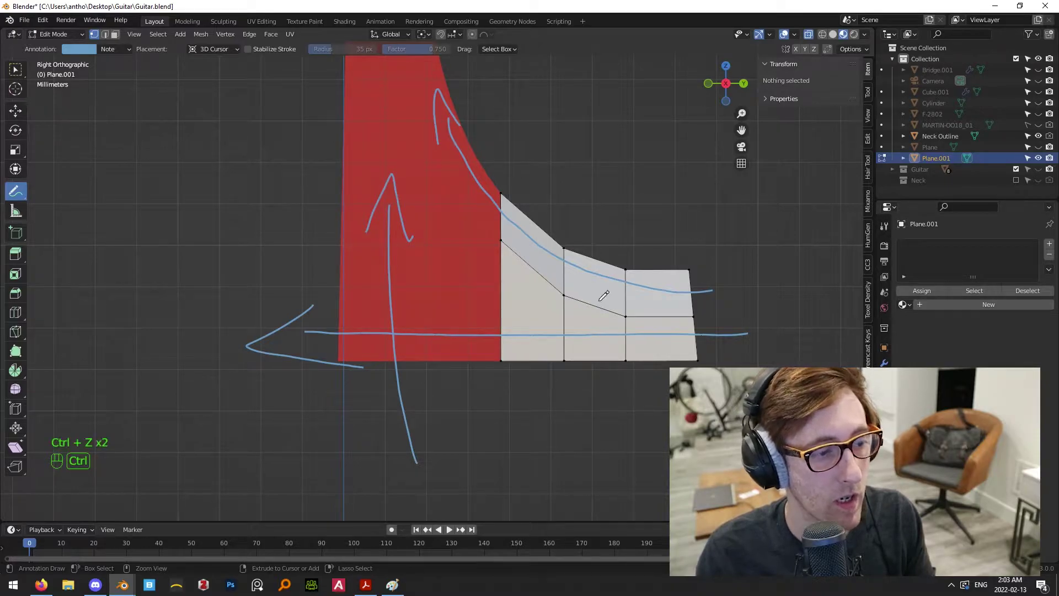
{"action": "key", "text": "ctrl+z"}
{"action": "key", "text": "ctrl+z"}
{"action": "key", "text": "ctrl+z"}
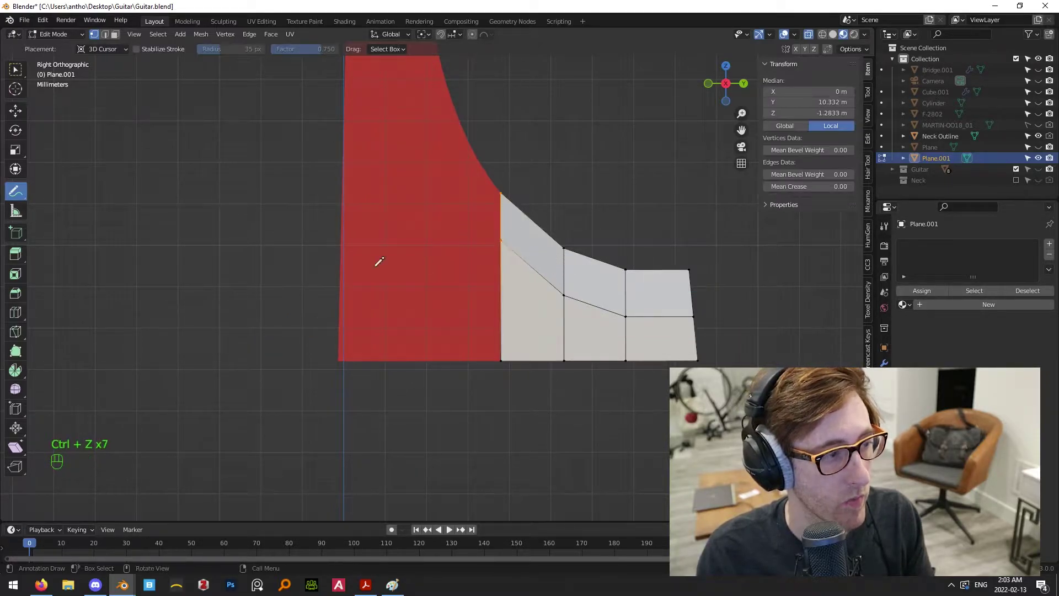
{"action": "left_click", "coordinate": [16, 69]}
Extrude the inner edge loop about 0.015 m along negative Y and raise its upper vertices about 0.0337 m to the heel curve
{"action": "left_click_drag", "start_coordinate": [454, 156], "coordinate": [546, 416]}
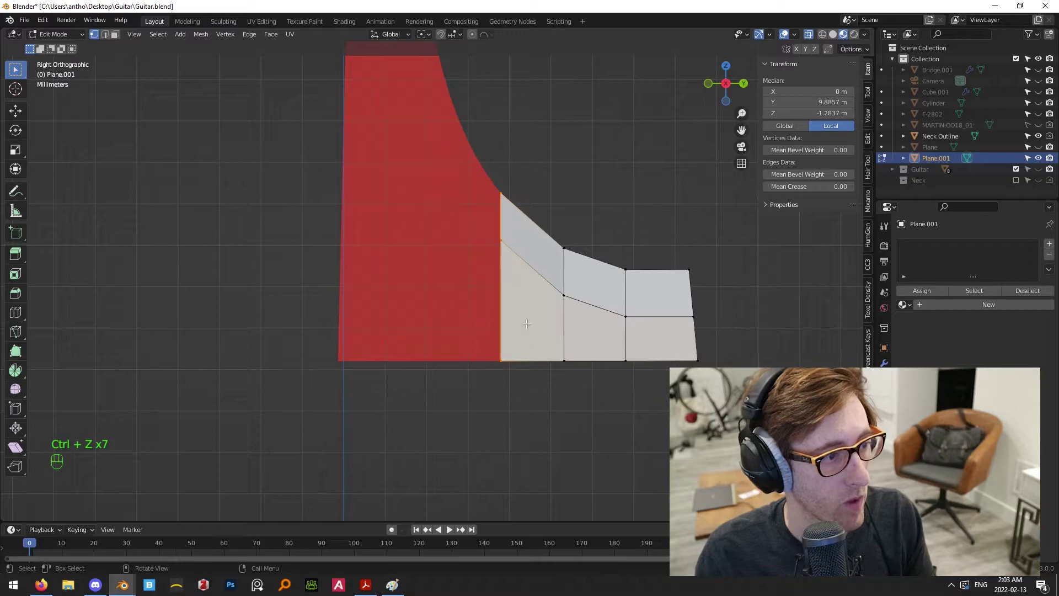
{"action": "key", "text": "e"}
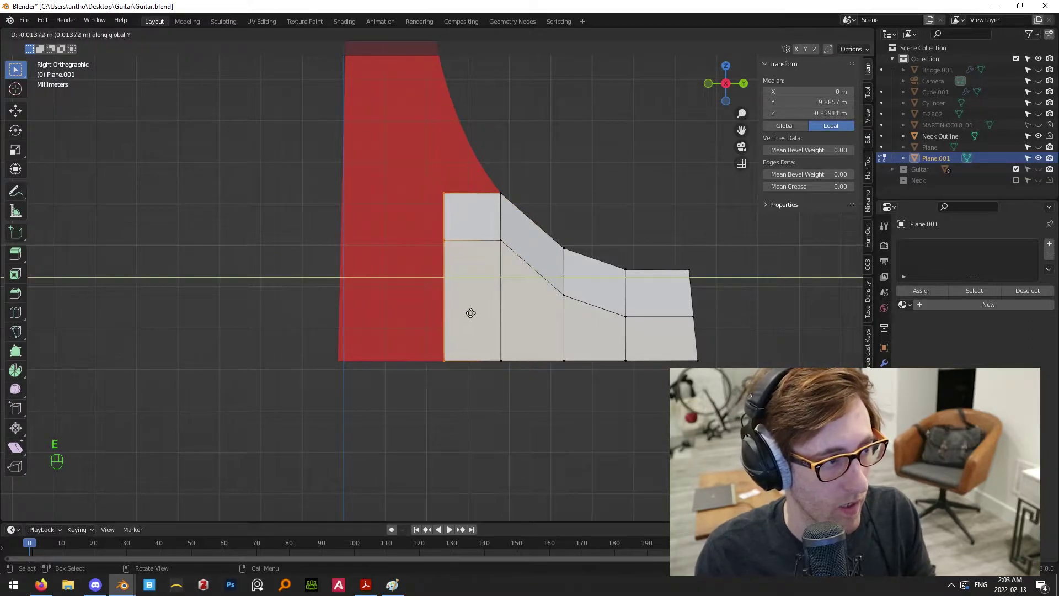
{"action": "left_click", "coordinate": [433, 253]}
{"action": "left_click_drag", "start_coordinate": [455, 254], "coordinate": [455, 255]}
{"action": "middle_click_drag", "start_coordinate": [456, 254], "coordinate": [497, 365], "text": "shift"}
{"action": "key", "text": "g"}
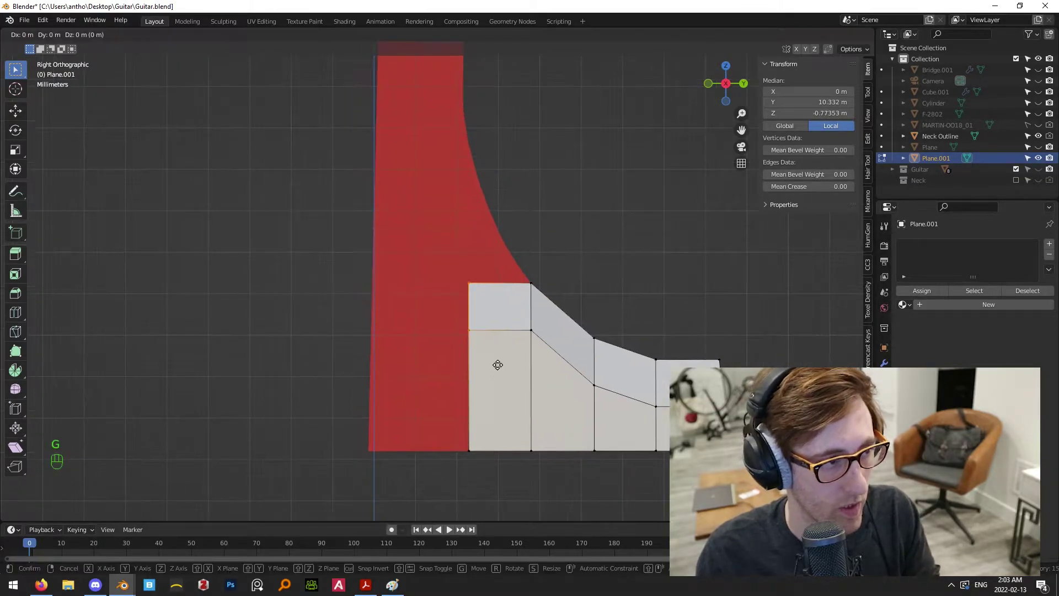
{"action": "key", "text": "z"}
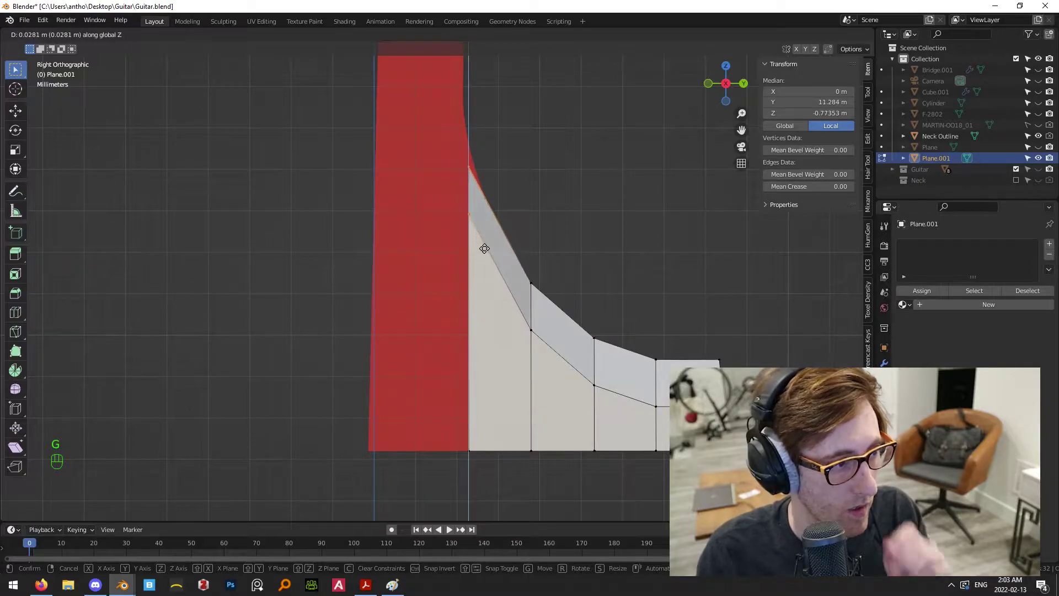
{"action": "left_click", "coordinate": [481, 226]}
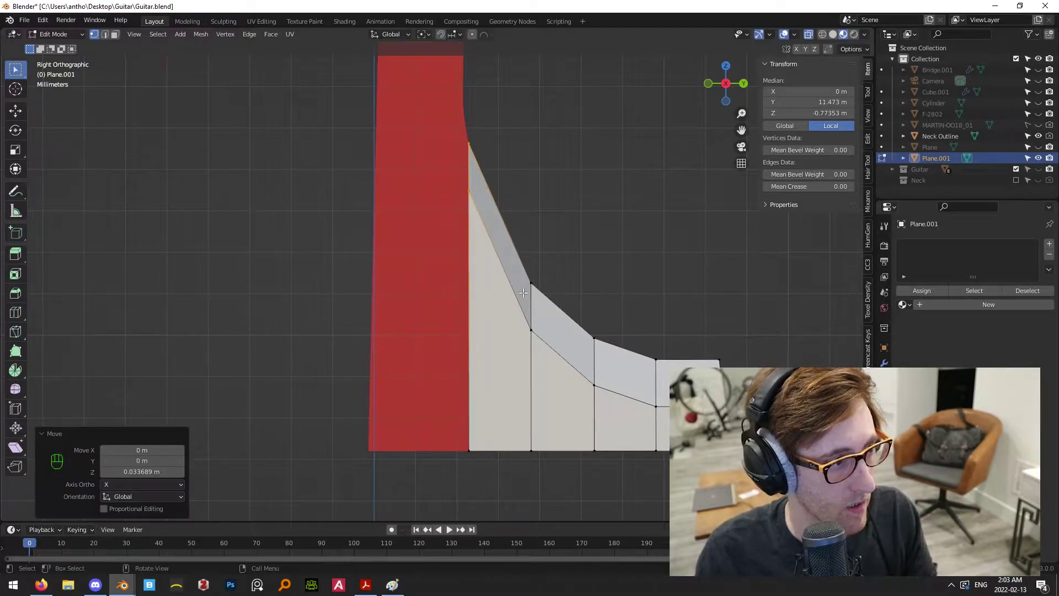
Shift the whole newest edge loop about 0.0011 m along negative Y to line up with the straight neck edge
{"action": "middle_click_drag", "start_coordinate": [523, 292], "coordinate": [610, 297], "text": "shift"}
{"action": "left_click_drag", "start_coordinate": [473, 111], "coordinate": [568, 447]}
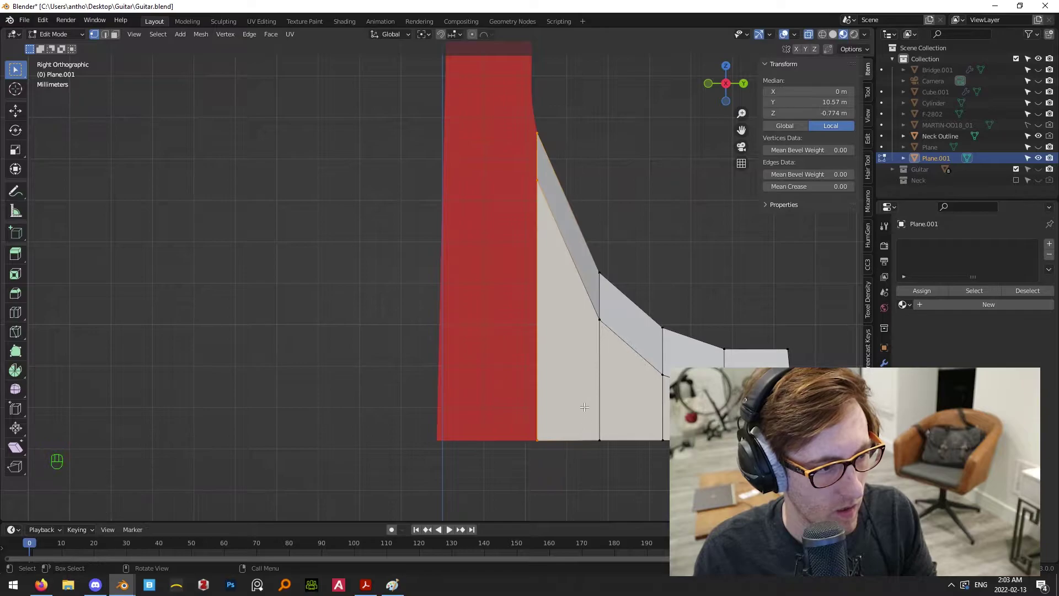
{"action": "key", "text": "g"}
{"action": "key", "text": "y"}
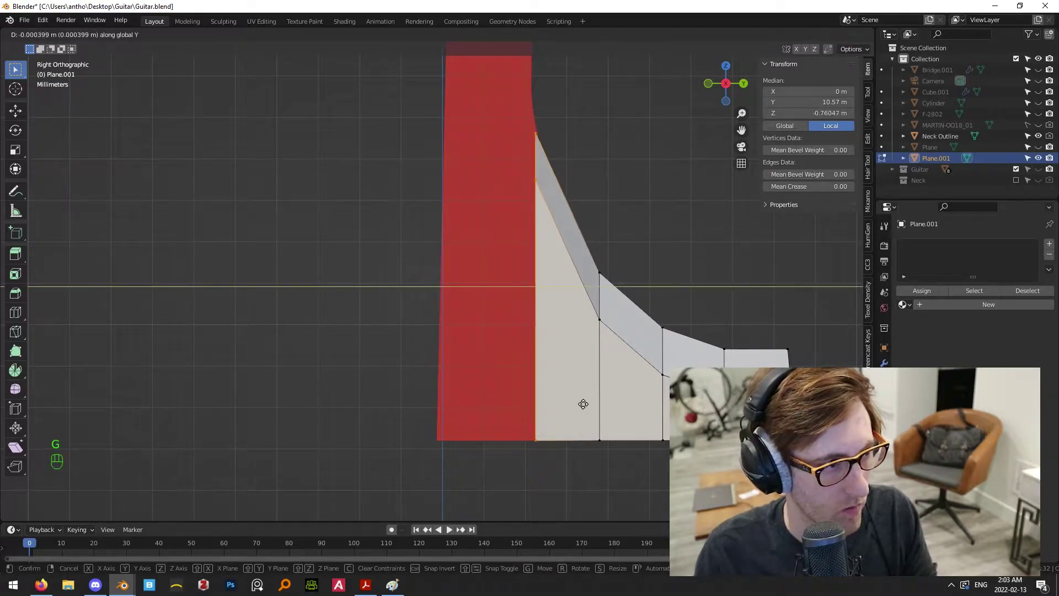
{"action": "left_click", "coordinate": [580, 400]}
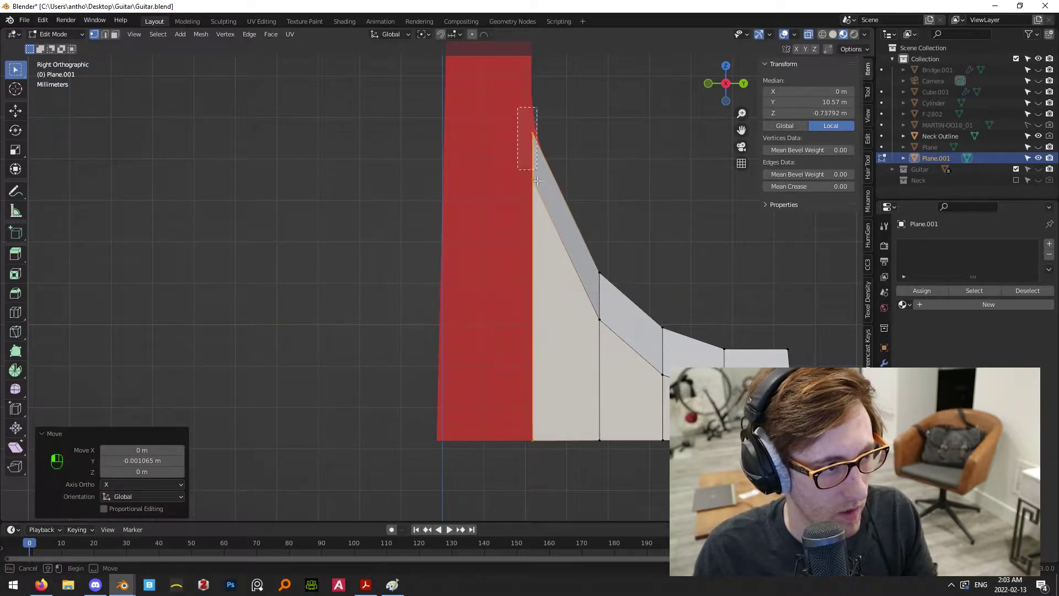
Fine-tune the newest loop's upper vertices along Y and Z so they sit at the upper end of the heel curve
{"action": "left_click_drag", "start_coordinate": [537, 170], "coordinate": [538, 172]}
{"action": "key", "text": "g"}
{"action": "key", "text": "y"}
{"action": "left_click", "coordinate": [543, 188]}
{"action": "key", "text": "g"}
{"action": "key", "text": "z"}
{"action": "left_click", "coordinate": [543, 174]}
{"action": "left_click", "coordinate": [609, 167]}
{"action": "scroll", "coordinate": [630, 291], "scroll_direction": "down", "scroll_amount": 2}
{"action": "scroll", "coordinate": [600, 355], "scroll_direction": "down", "scroll_amount": 2}
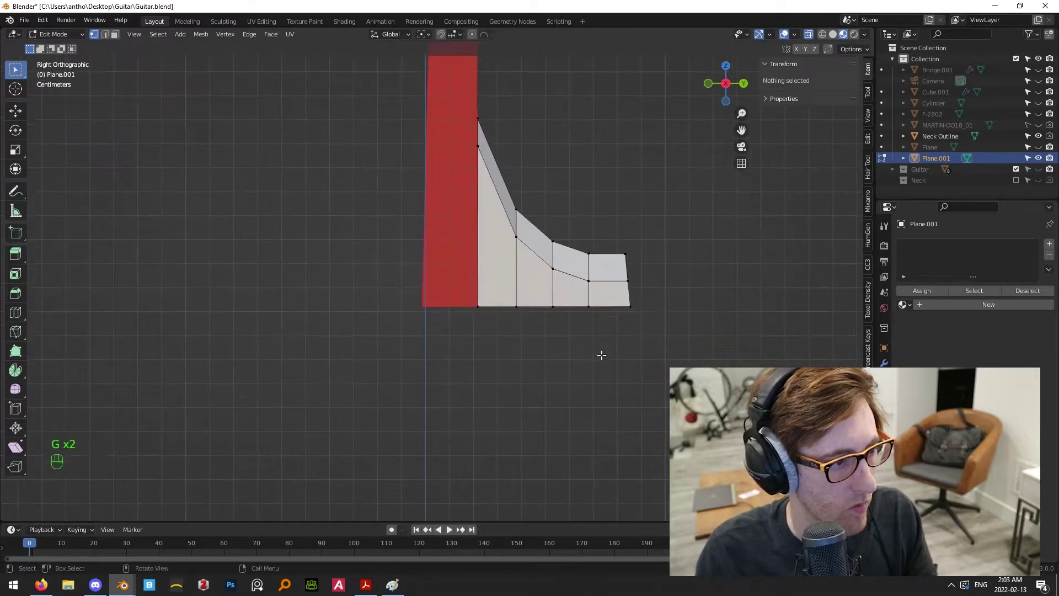
{"action": "scroll", "coordinate": [620, 411], "scroll_direction": "up", "scroll_amount": 4}
{"action": "scroll", "coordinate": [549, 338], "scroll_direction": "down", "scroll_amount": 5}
Extrude the newest edge loop about 0.022 m along negative Y to reach the flat side of the Neck Outline
{"action": "left_click_drag", "start_coordinate": [401, 97], "coordinate": [506, 359]}
{"action": "scroll", "coordinate": [537, 264], "scroll_direction": "up", "scroll_amount": 2}
{"action": "key", "text": "e"}
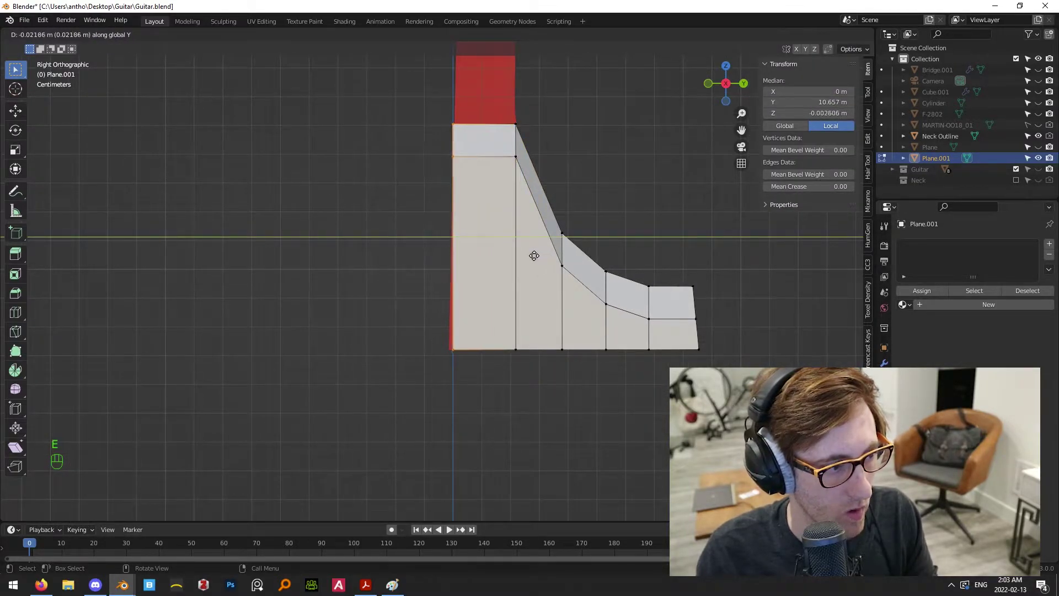
{"action": "left_click", "coordinate": [530, 254]}
{"action": "left_click", "coordinate": [565, 163]}
Flatten the heel block's uppermost vertices to one level by scaling them to 0 along Z
{"action": "middle_click_drag", "start_coordinate": [571, 174], "coordinate": [502, 300], "text": "shift"}
{"action": "key", "text": "KP_3"}
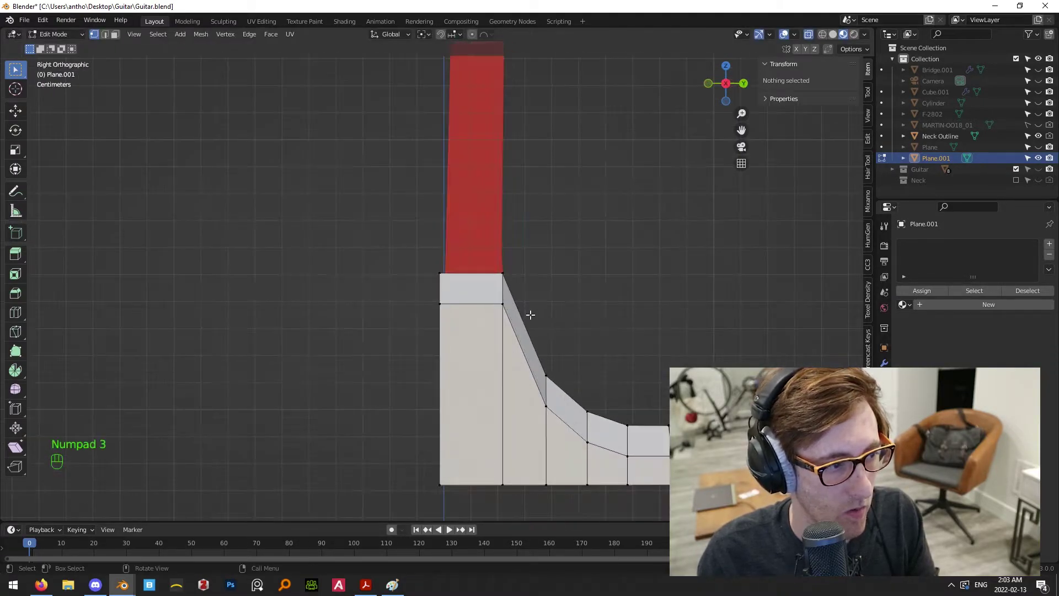
{"action": "left_click_drag", "start_coordinate": [373, 183], "coordinate": [525, 350]}
{"action": "middle_click_drag", "start_coordinate": [524, 350], "coordinate": [544, 316]}
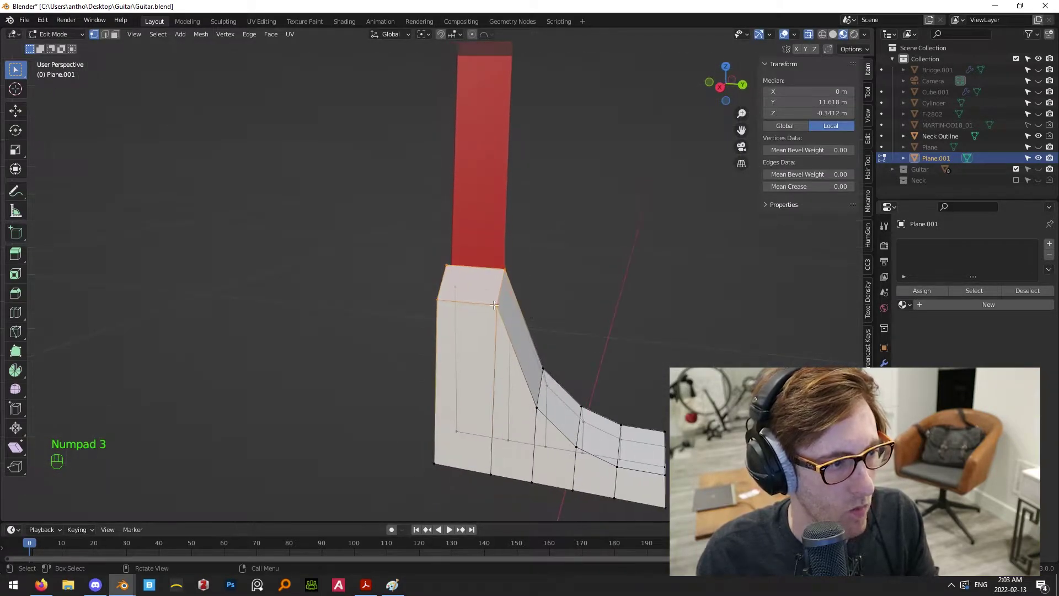
{"action": "key", "text": "KP_3"}
{"action": "key", "text": "s"}
{"action": "key", "text": "z"}
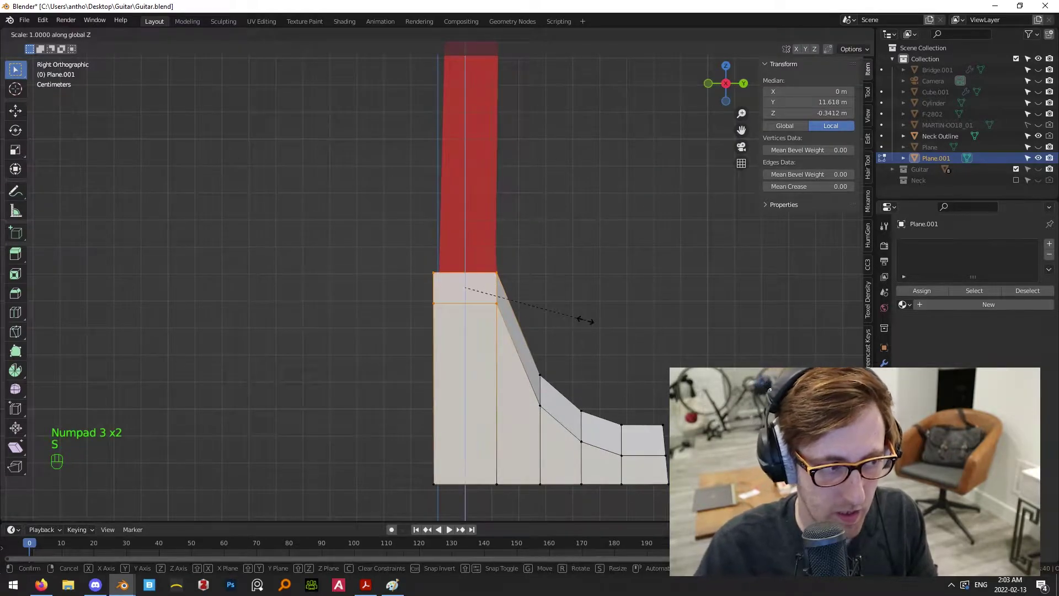
{"action": "key", "text": "0"}
{"action": "key", "text": "Return"}
{"action": "middle_click_drag", "start_coordinate": [583, 315], "coordinate": [548, 288]}
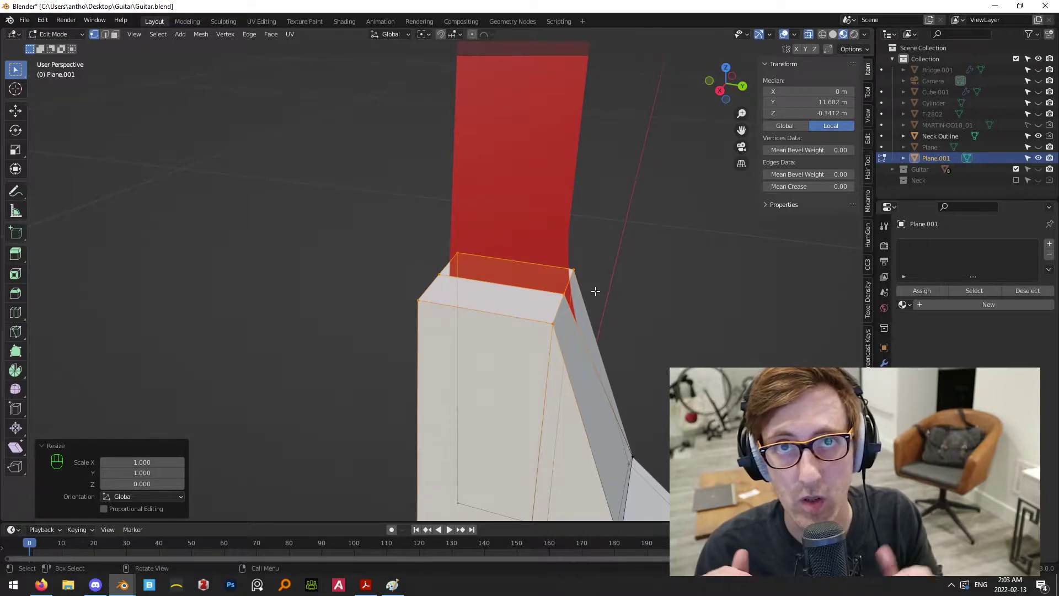
Move the centre ridge vertex on the curved side of the heel's top about 0.0044 m along positive Y
{"action": "key", "text": "KP_3"}
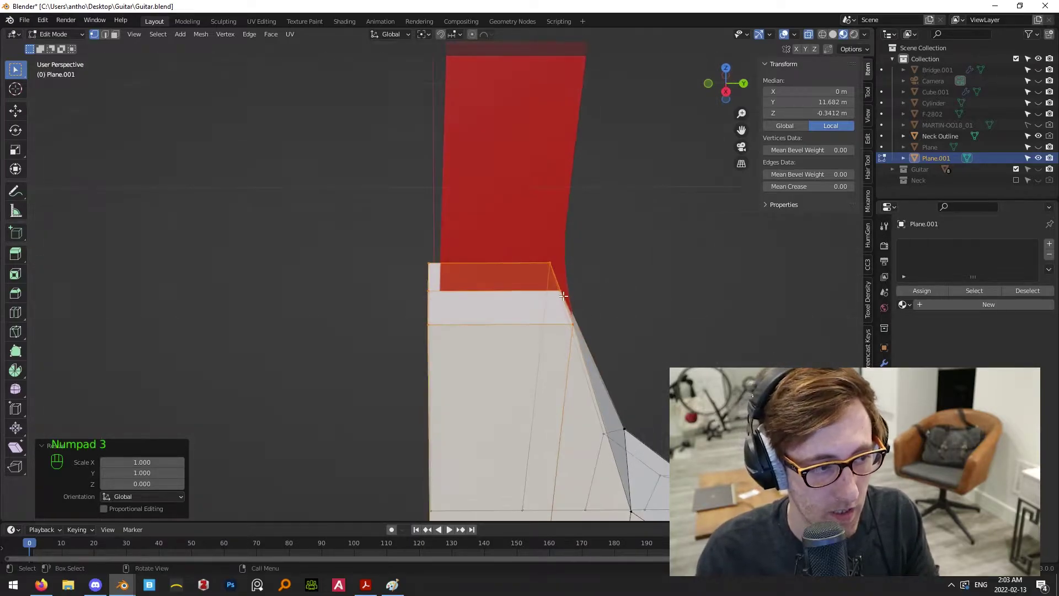
{"action": "left_click", "coordinate": [596, 304]}
{"action": "key", "text": "KP_7"}
{"action": "middle_click_drag", "start_coordinate": [525, 200], "coordinate": [594, 343], "text": "shift"}
{"action": "middle_click_drag", "start_coordinate": [594, 343], "coordinate": [475, 237]}
{"action": "middle_click_drag", "start_coordinate": [598, 265], "coordinate": [463, 333]}
{"action": "key", "text": "g"}
{"action": "key", "text": "y"}
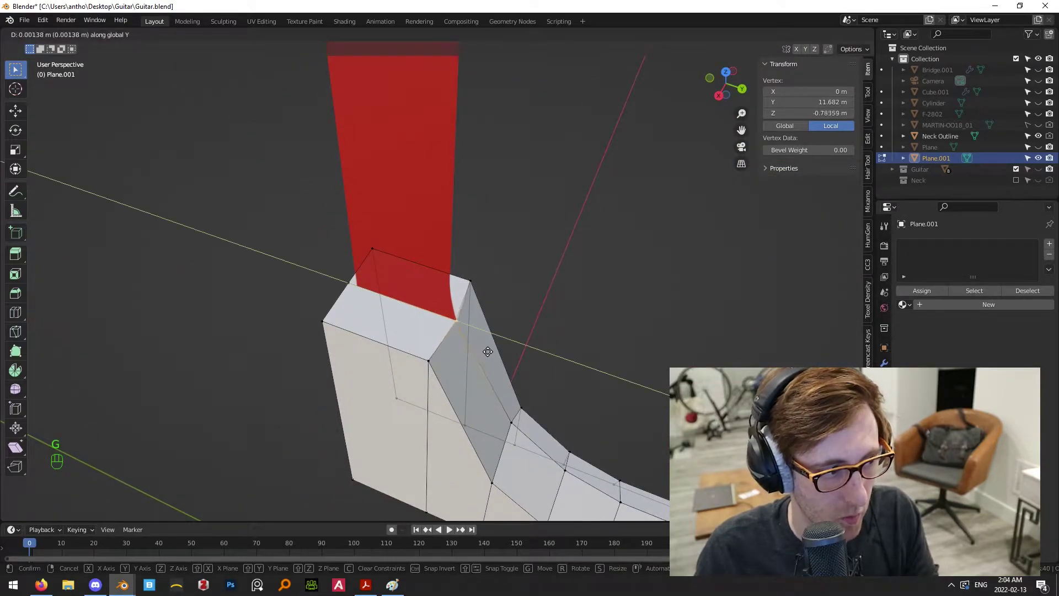
{"action": "left_click", "coordinate": [498, 356]}
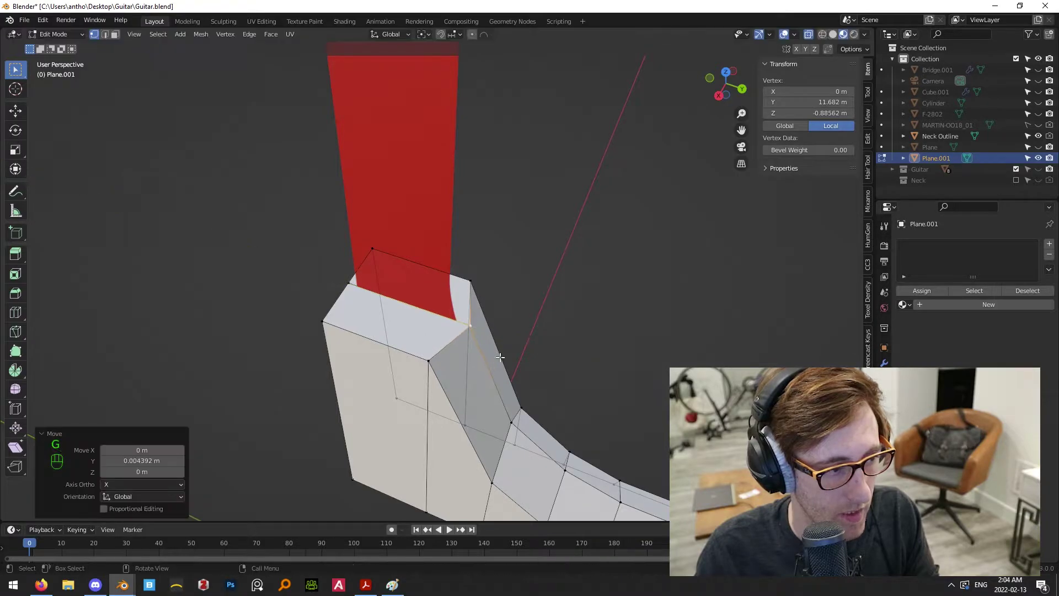
Move the top vertices on the curved side about 0.003 m along negative Y so the ridge meets the outline curve
{"action": "key", "text": "KP_3"}
{"action": "middle_click_drag", "start_coordinate": [496, 359], "coordinate": [491, 249], "text": "shift"}
{"action": "left_click_drag", "start_coordinate": [416, 175], "coordinate": [488, 254]}
{"action": "scroll", "coordinate": [502, 254], "scroll_direction": "up", "scroll_amount": 2}
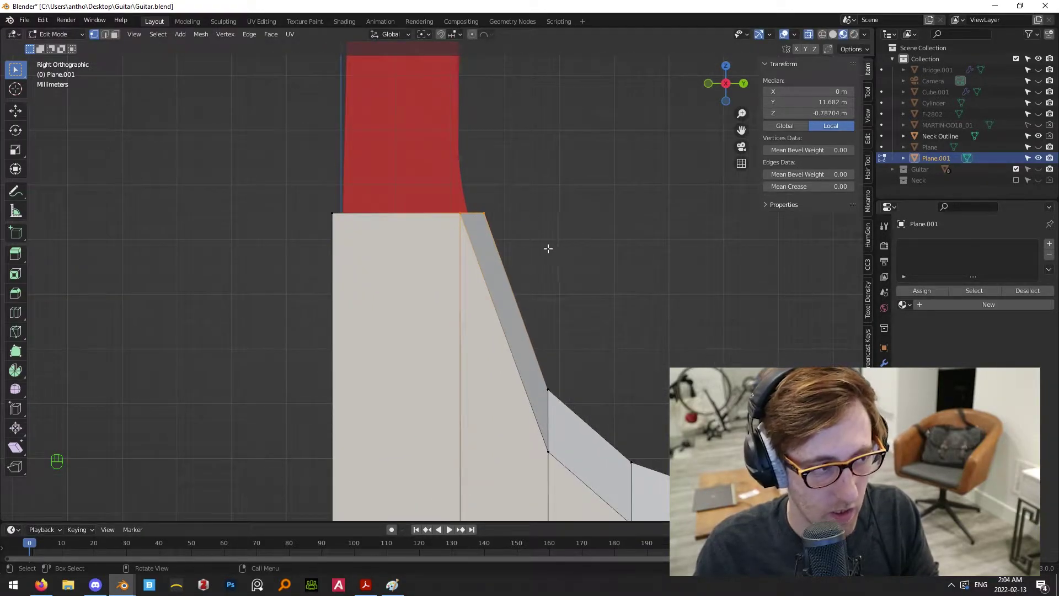
{"action": "middle_click_drag", "start_coordinate": [550, 249], "coordinate": [420, 206]}
{"action": "key", "text": "KP_3"}
{"action": "key", "text": "g"}
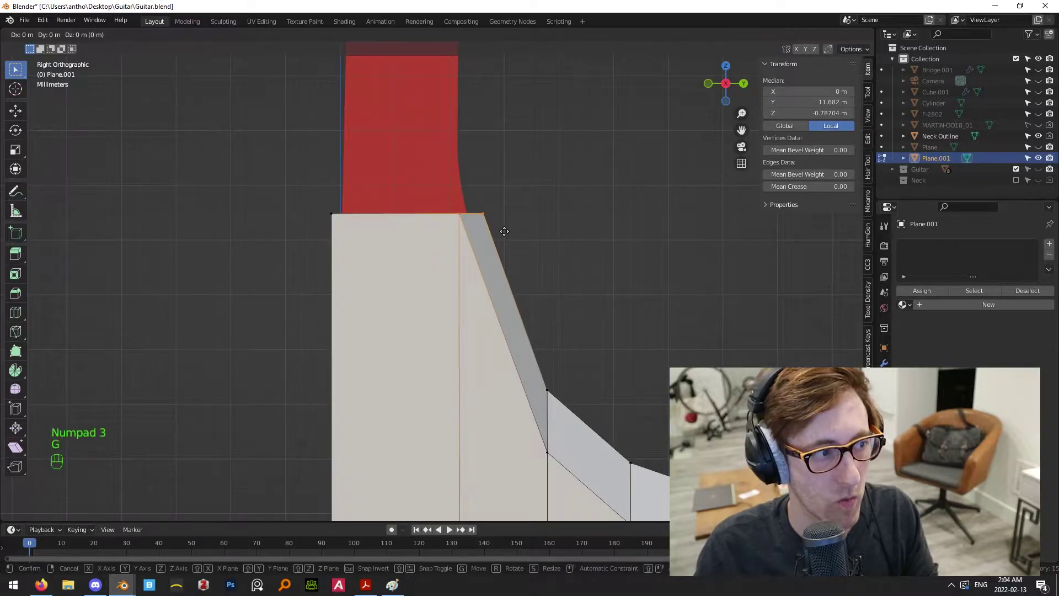
{"action": "key", "text": "y"}
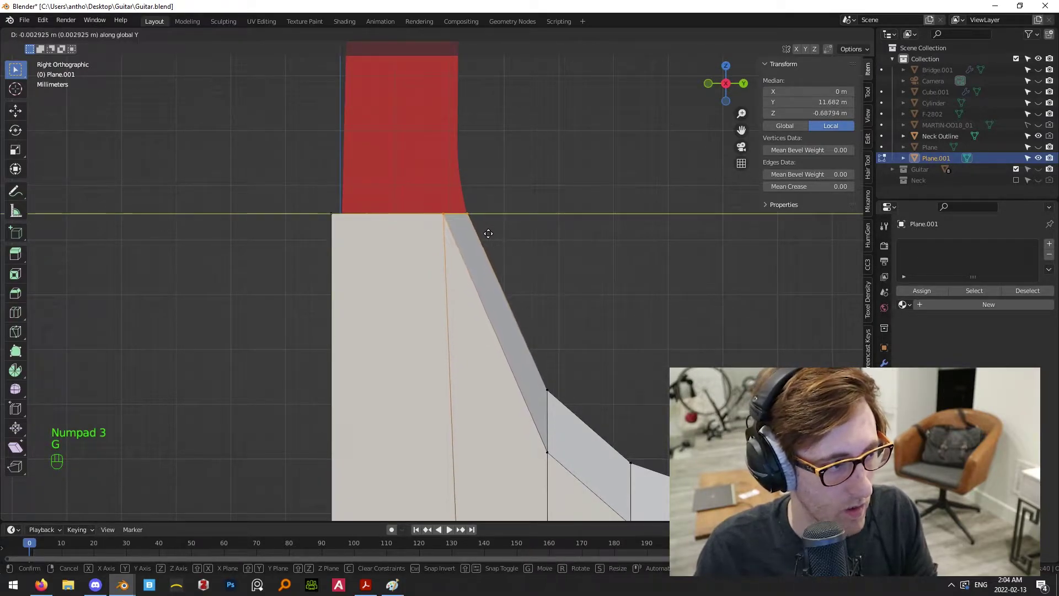
{"action": "left_click", "coordinate": [487, 230]}
Move only the two side vertices beside the top ridge vertex about 0.0023 m along negative Y
{"action": "left_click_drag", "start_coordinate": [451, 247], "coordinate": [452, 248]}
{"action": "key", "text": "g"}
{"action": "key", "text": "y"}
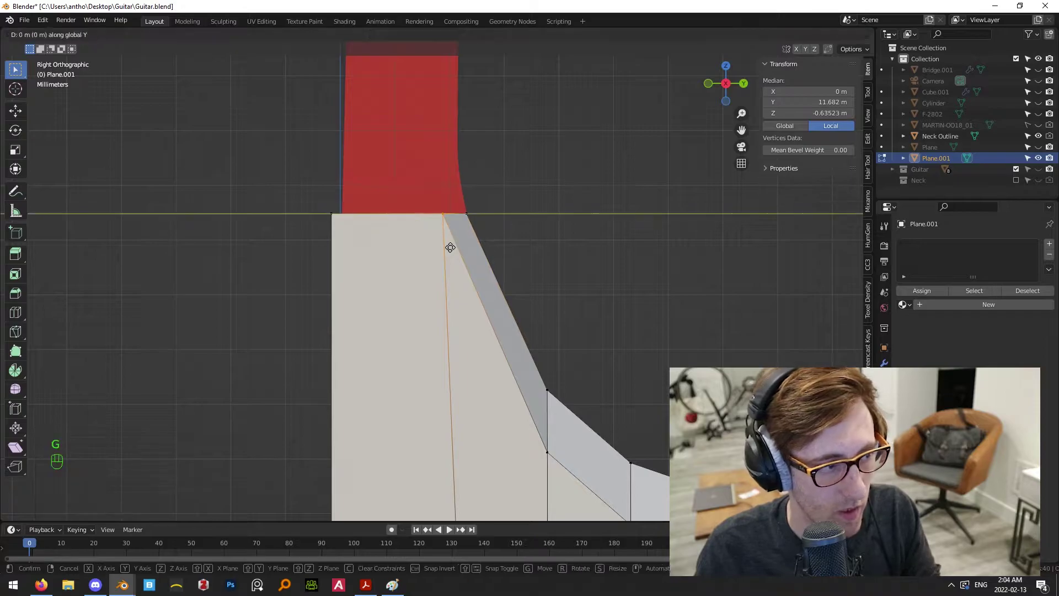
{"action": "left_click", "coordinate": [436, 245]}
Straighten the slanted side edges below them by scaling to 0 along Y, and shift them about 0.0038 m along negative Y
{"action": "scroll", "coordinate": [434, 246], "scroll_direction": "down", "scroll_amount": 3}
{"action": "middle_click_drag", "start_coordinate": [427, 258], "coordinate": [431, 242], "text": "shift"}
{"action": "left_click_drag", "start_coordinate": [397, 161], "coordinate": [446, 390]}
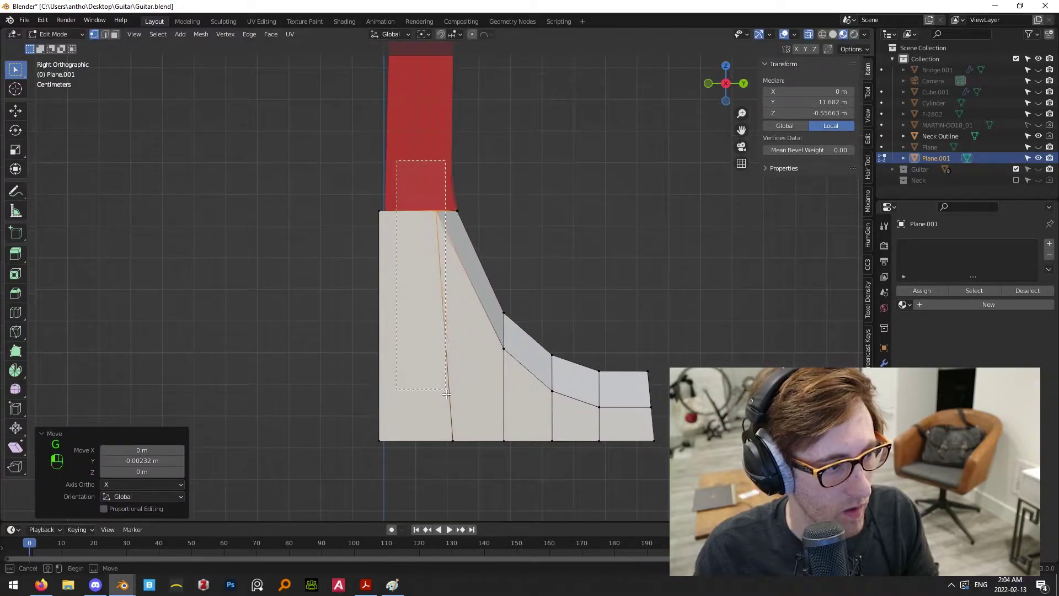
{"action": "left_click_drag", "start_coordinate": [453, 464], "coordinate": [453, 464]}
{"action": "key", "text": "s"}
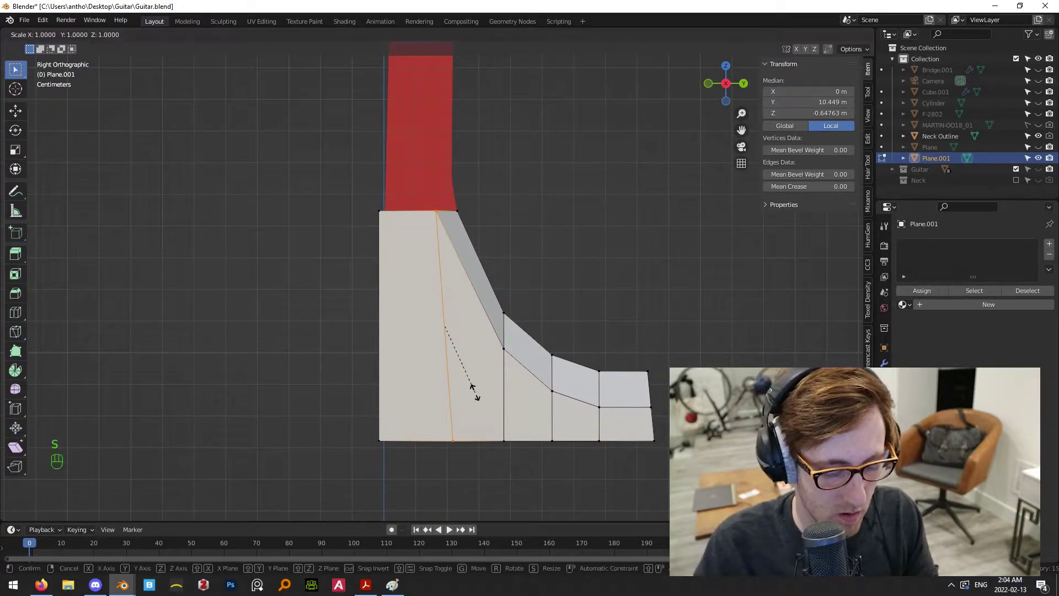
{"action": "key", "text": "y"}
{"action": "key", "text": "0"}
{"action": "key", "text": "Return"}
{"action": "key", "text": "g"}
{"action": "key", "text": "y"}
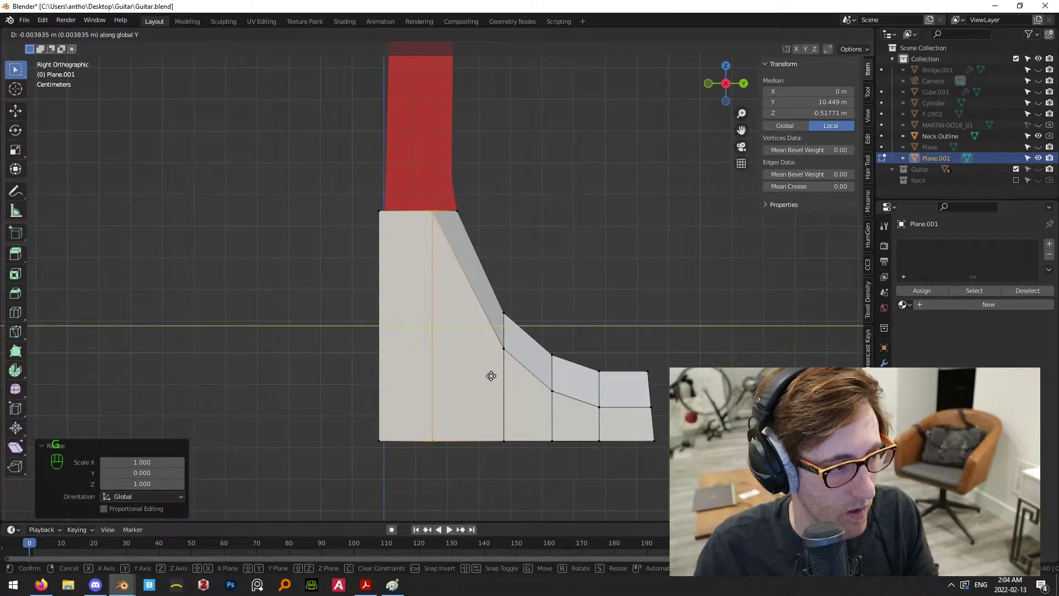
{"action": "right_click", "coordinate": [491, 375]}
{"action": "left_click", "coordinate": [503, 348]}
{"action": "key", "text": "g"}
{"action": "key", "text": "g"}
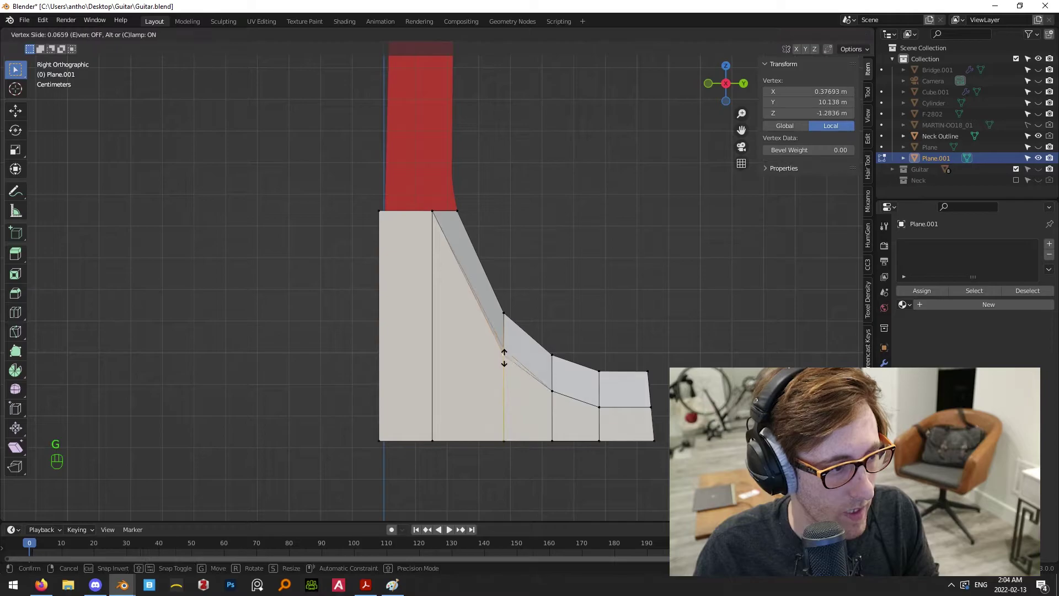
{"action": "right_click", "coordinate": [504, 358]}
Slide the pair of side vertices on the next loop along the curve slightly down their vertical edges
{"action": "key", "text": "b"}
{"action": "left_click_drag", "start_coordinate": [488, 334], "coordinate": [519, 366]}
{"action": "key", "text": "g"}
{"action": "key", "text": "g"}
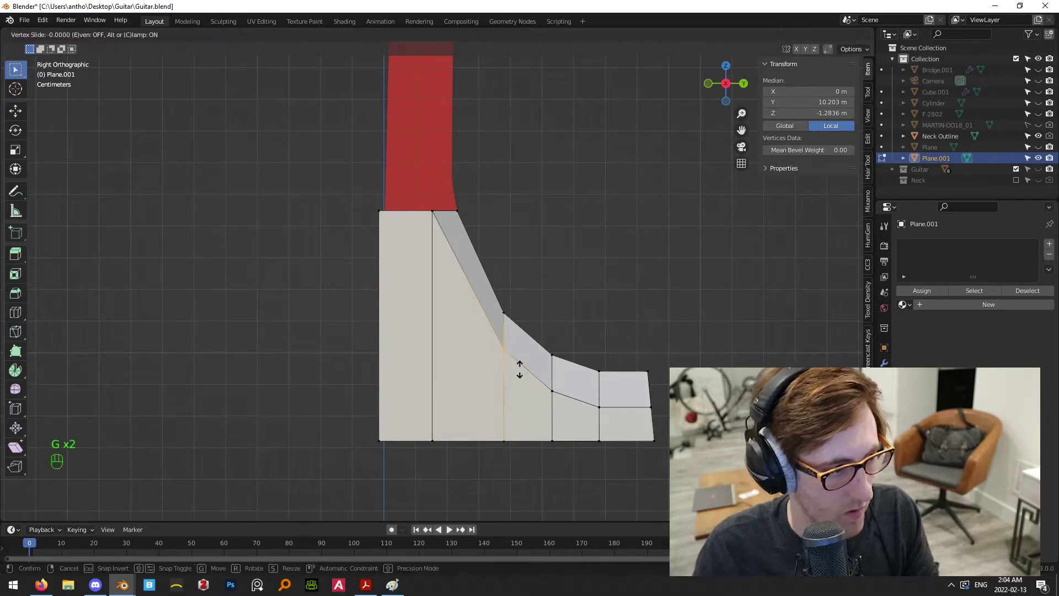
{"action": "left_click", "coordinate": [519, 373]}
{"action": "left_click", "coordinate": [529, 389]}
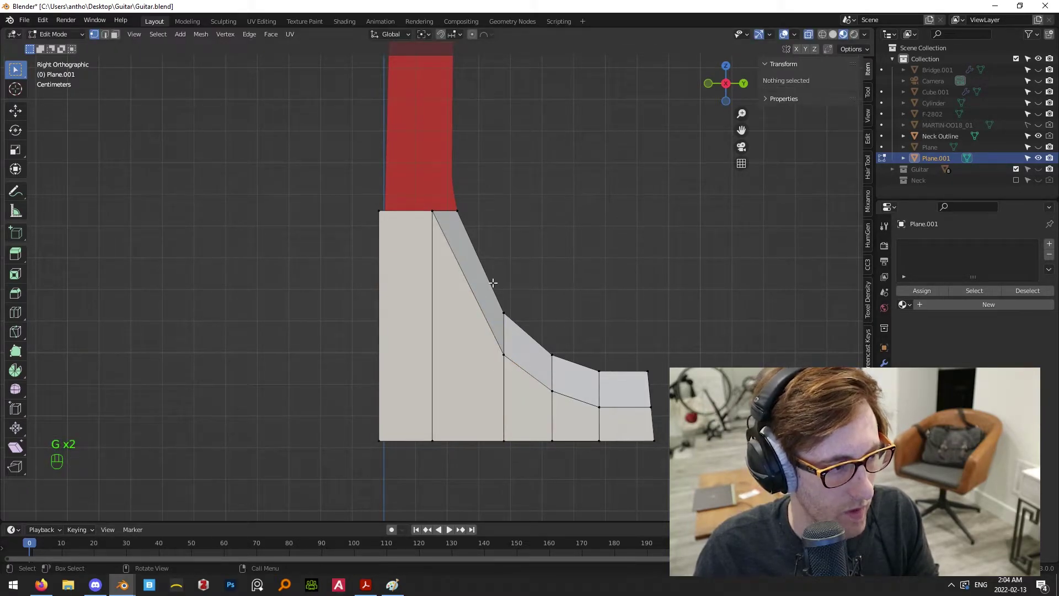
Move the top vertices on the heel's flat side along positive Y to match the slanted edge of the Neck Outline
{"action": "middle_click_drag", "start_coordinate": [500, 271], "coordinate": [615, 262], "text": "shift"}
{"action": "left_click_drag", "start_coordinate": [418, 148], "coordinate": [485, 444]}
{"action": "left_click_drag", "start_coordinate": [427, 165], "coordinate": [471, 224]}
{"action": "key", "text": "g"}
{"action": "key", "text": "y"}
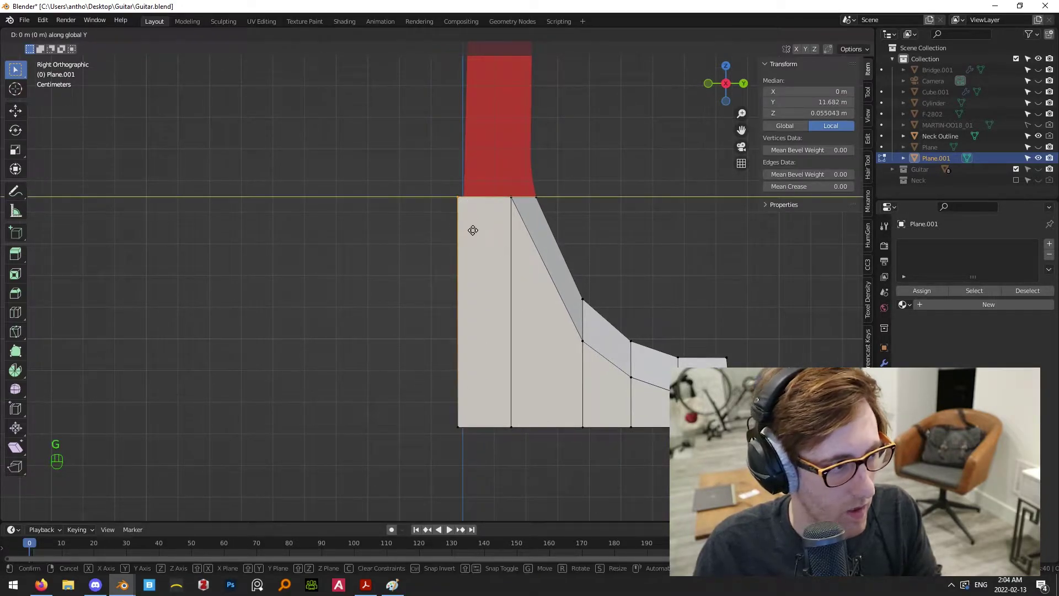
{"action": "left_click", "coordinate": [478, 231]}
{"action": "left_click", "coordinate": [632, 226]}
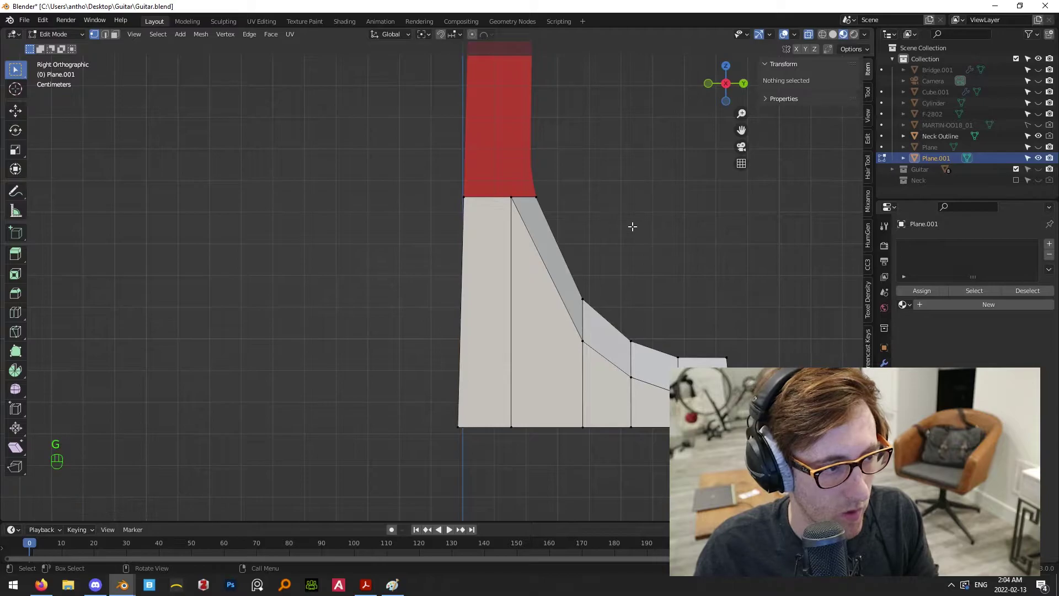
Leave Edit Mode and examine the finished heel block against the full Neck Outline in the right view
{"action": "key", "text": "Tab"}
{"action": "left_click", "coordinate": [643, 260]}
{"action": "scroll", "coordinate": [644, 260], "scroll_direction": "down", "scroll_amount": 4}
{"action": "left_click", "coordinate": [636, 196]}
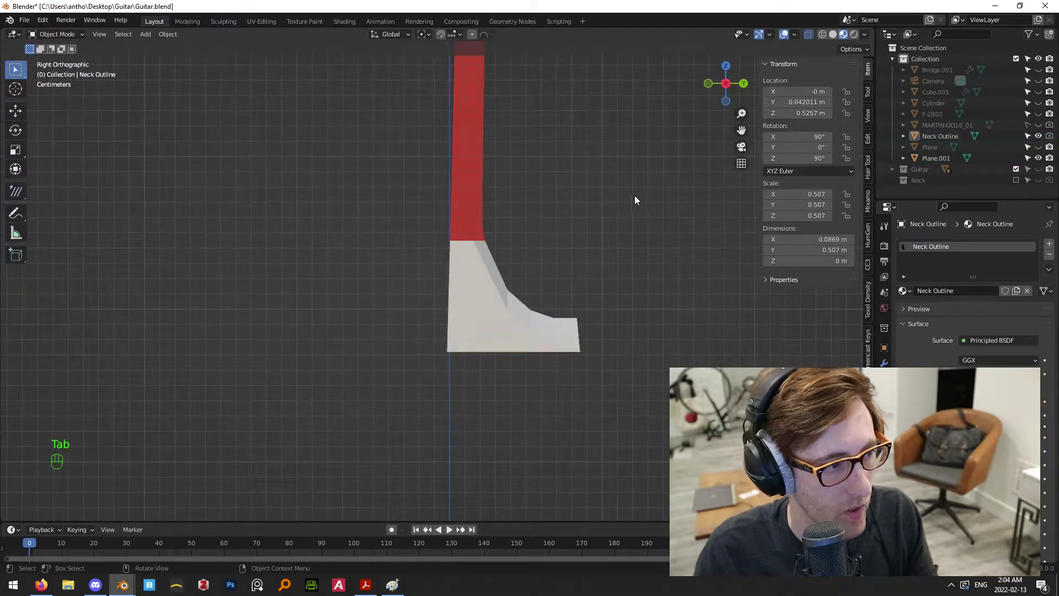
{"action": "scroll", "coordinate": [607, 207], "scroll_direction": "down", "scroll_amount": 3}
{"action": "middle_click_drag", "start_coordinate": [556, 226], "coordinate": [562, 284], "text": "shift"}
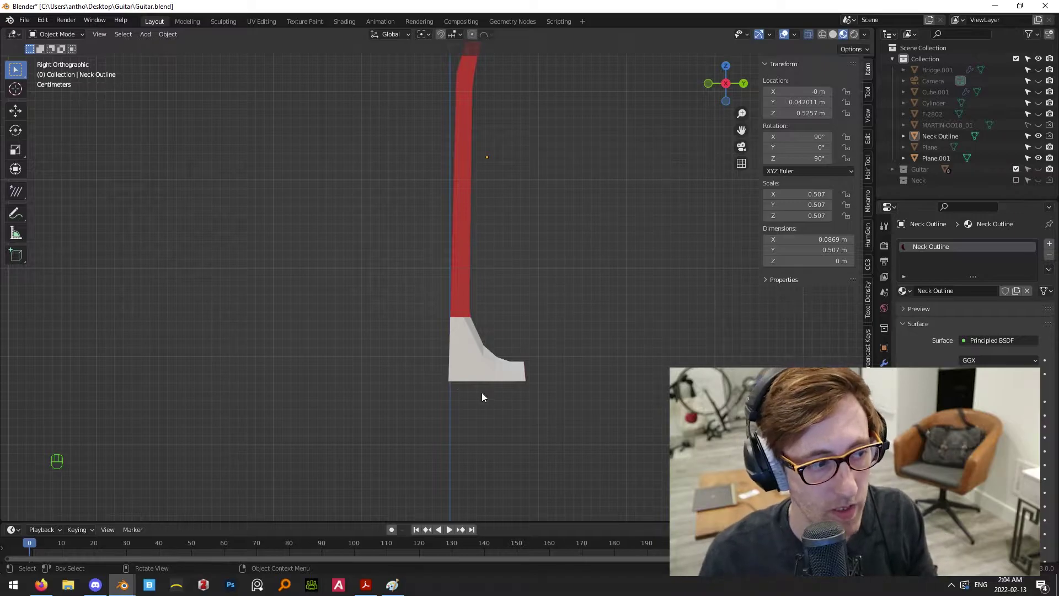
{"action": "scroll", "coordinate": [486, 414], "scroll_direction": "up", "scroll_amount": 4}
{"action": "middle_click_drag", "start_coordinate": [507, 433], "coordinate": [487, 325], "text": "shift"}
{"action": "scroll", "coordinate": [531, 349], "scroll_direction": "up", "scroll_amount": 4}
{"action": "left_click_drag", "start_coordinate": [540, 370], "coordinate": [550, 385]}
{"action": "middle_click_drag", "start_coordinate": [551, 386], "coordinate": [534, 341], "text": "shift"}
{"action": "key", "text": "Tab"}
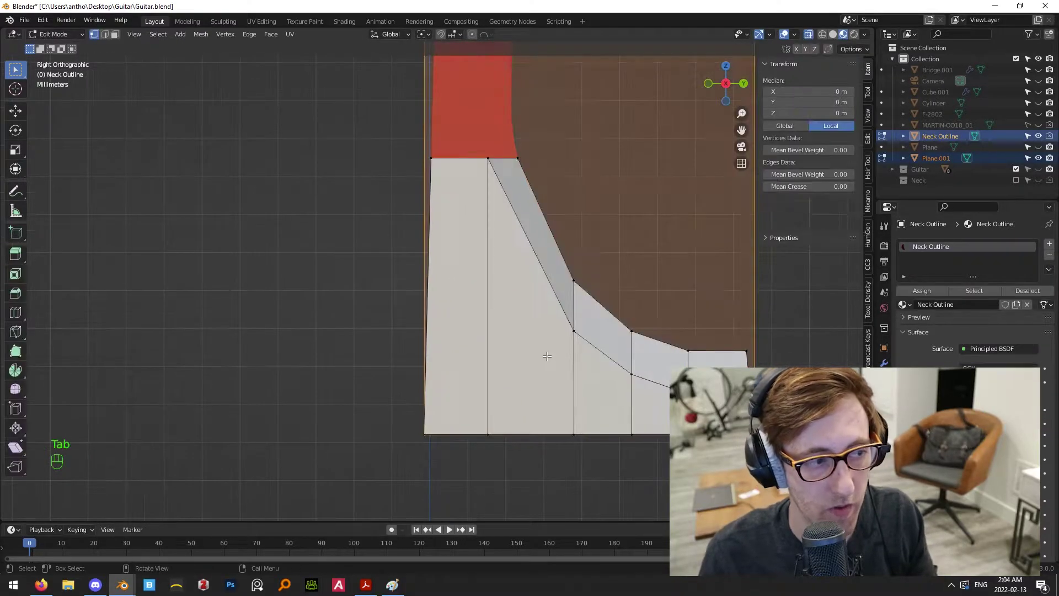
{"action": "key", "text": "Tab"}
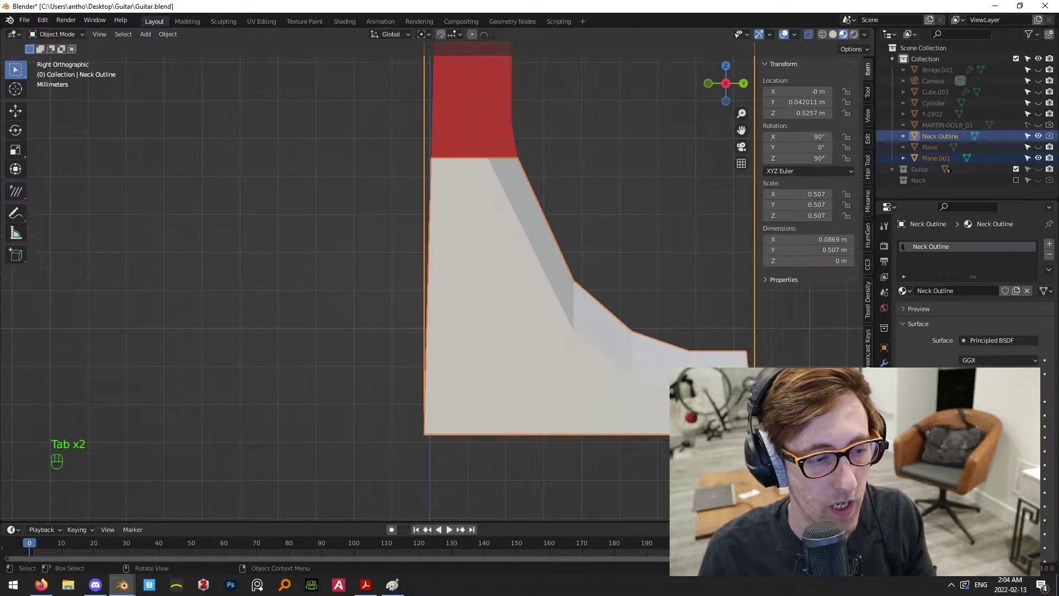
{"action": "scroll", "coordinate": [673, 369], "scroll_direction": "down", "scroll_amount": 2}
{"action": "middle_click_drag", "start_coordinate": [673, 367], "coordinate": [626, 355]}
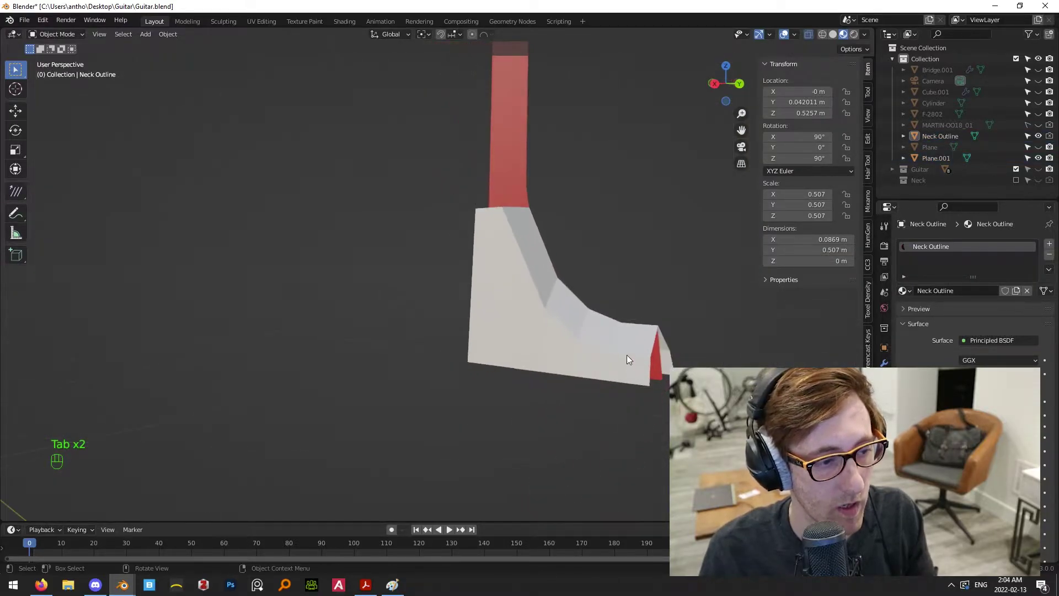
{"action": "key", "text": "KP_3"}
{"action": "scroll", "coordinate": [626, 355], "scroll_direction": "down", "scroll_amount": 2}
{"action": "middle_click_drag", "start_coordinate": [542, 259], "coordinate": [569, 356], "text": "shift"}
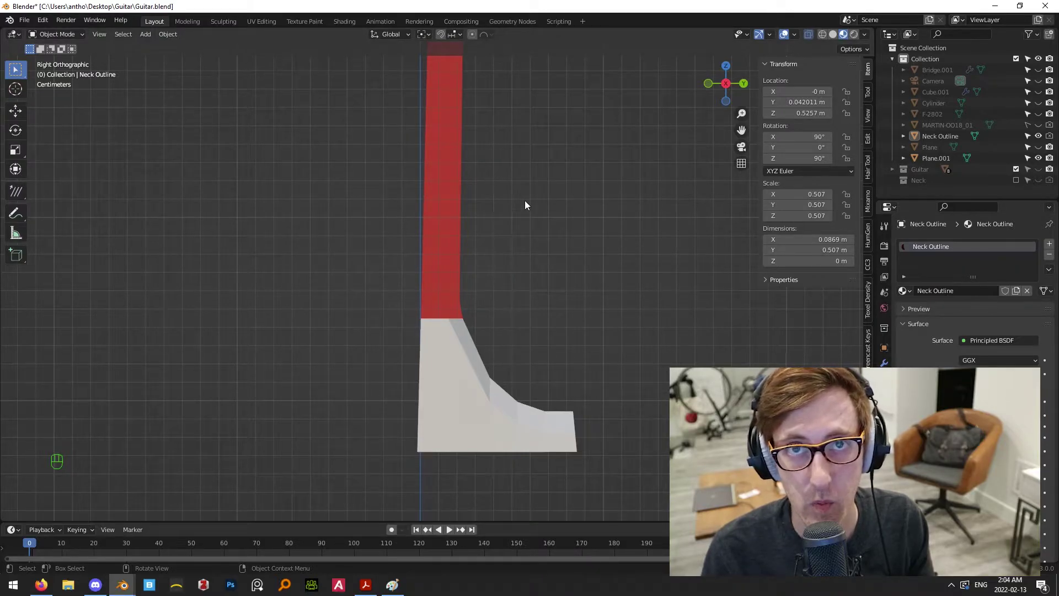
{"action": "scroll", "coordinate": [475, 287], "scroll_direction": "up", "scroll_amount": 2}
Add a Subdivision Surface modifier to the heel mesh
{"action": "left_click", "coordinate": [438, 370]}
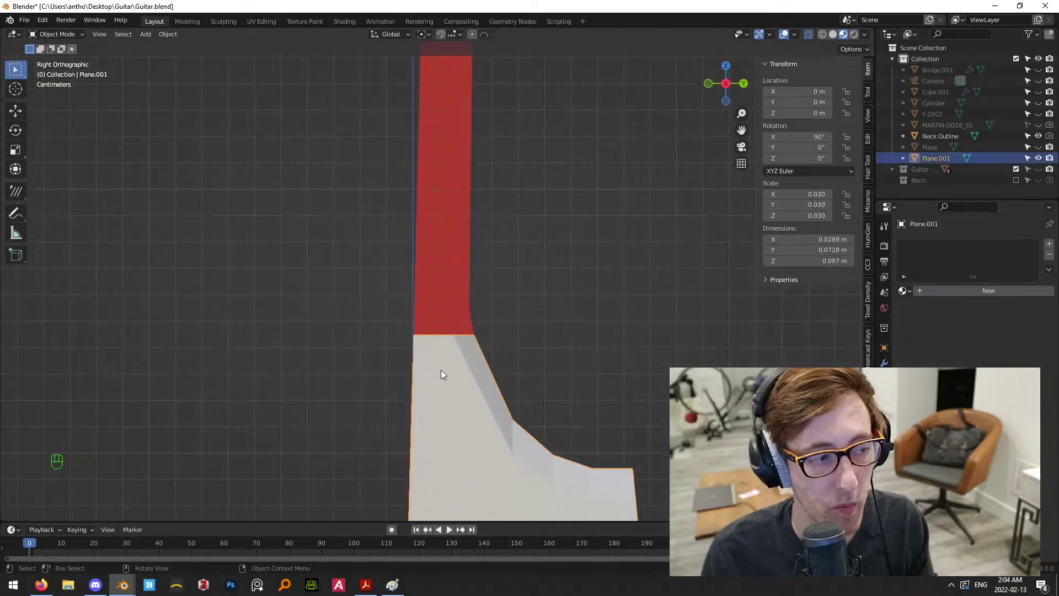
{"action": "scroll", "coordinate": [469, 353], "scroll_direction": "up", "scroll_amount": 6}
{"action": "key", "text": "Tab"}
{"action": "key", "text": "Tab"}
{"action": "key", "text": "KP_3"}
{"action": "scroll", "coordinate": [489, 362], "scroll_direction": "down", "scroll_amount": 4}
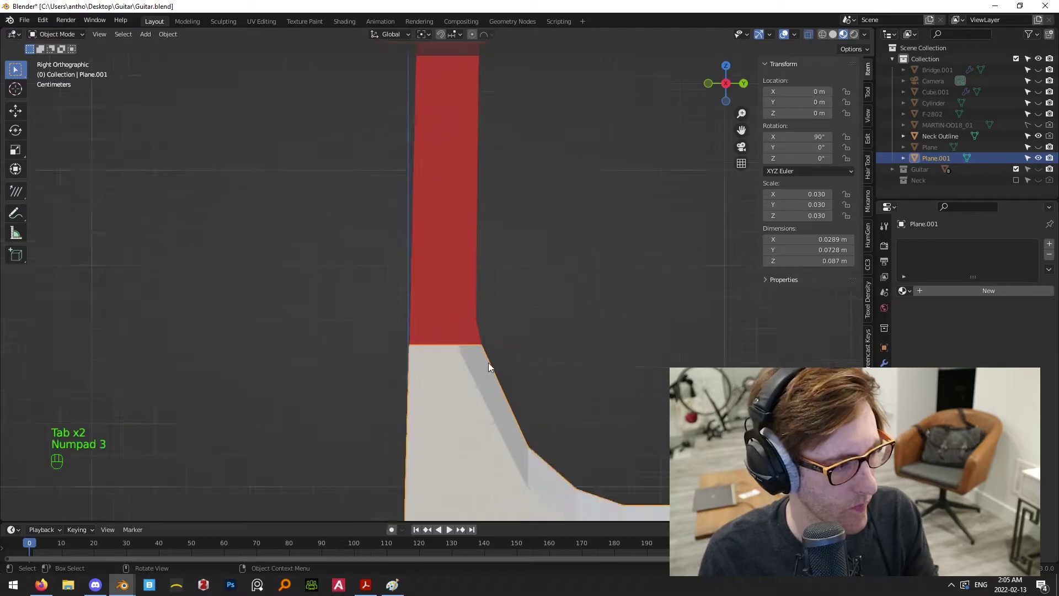
{"action": "left_click", "coordinate": [885, 362]}
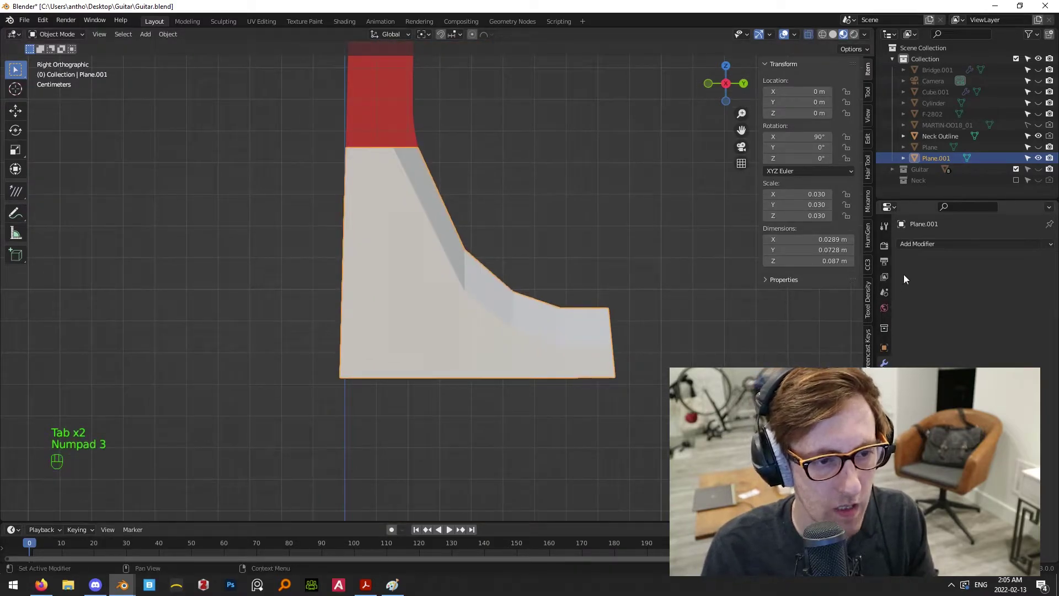
{"action": "left_click", "coordinate": [913, 244]}
{"action": "left_click", "coordinate": [843, 444]}
Compare the subdivided heel's curved edge and corners with the Neck Outline in the right view
{"action": "left_click", "coordinate": [580, 225]}
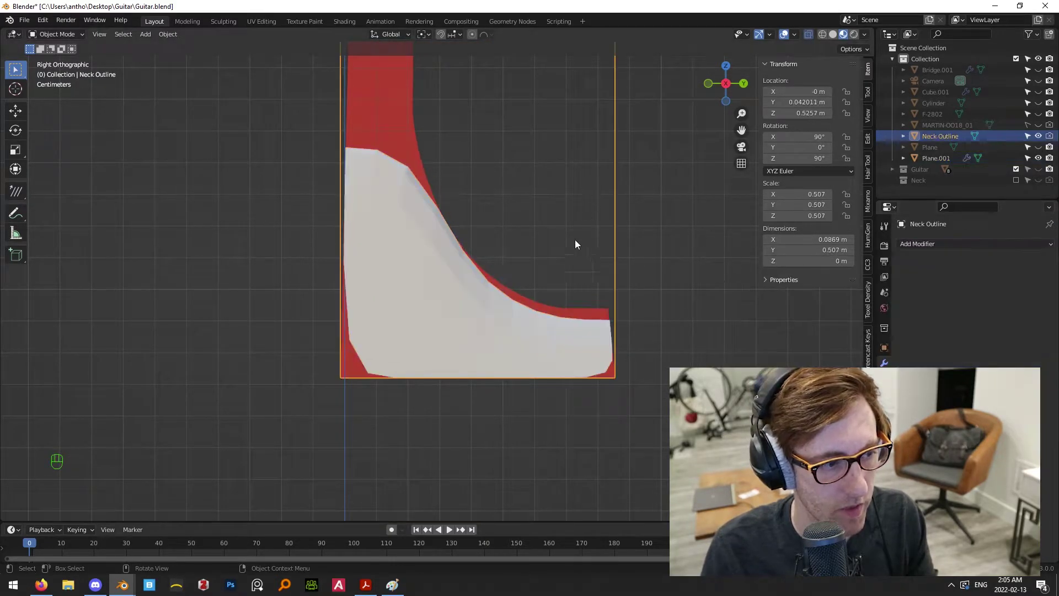
{"action": "scroll", "coordinate": [578, 227], "scroll_direction": "up", "scroll_amount": 3}
{"action": "middle_click_drag", "start_coordinate": [548, 270], "coordinate": [466, 281], "text": "shift"}
{"action": "scroll", "coordinate": [467, 282], "scroll_direction": "down", "scroll_amount": 4}
{"action": "key", "text": "Tab"}
{"action": "scroll", "coordinate": [472, 287], "scroll_direction": "up", "scroll_amount": 3}
{"action": "key", "text": "Tab"}
{"action": "left_click", "coordinate": [715, 304]}
{"action": "key", "text": "Tab"}
{"action": "key", "text": "Tab"}
{"action": "left_click", "coordinate": [382, 264]}
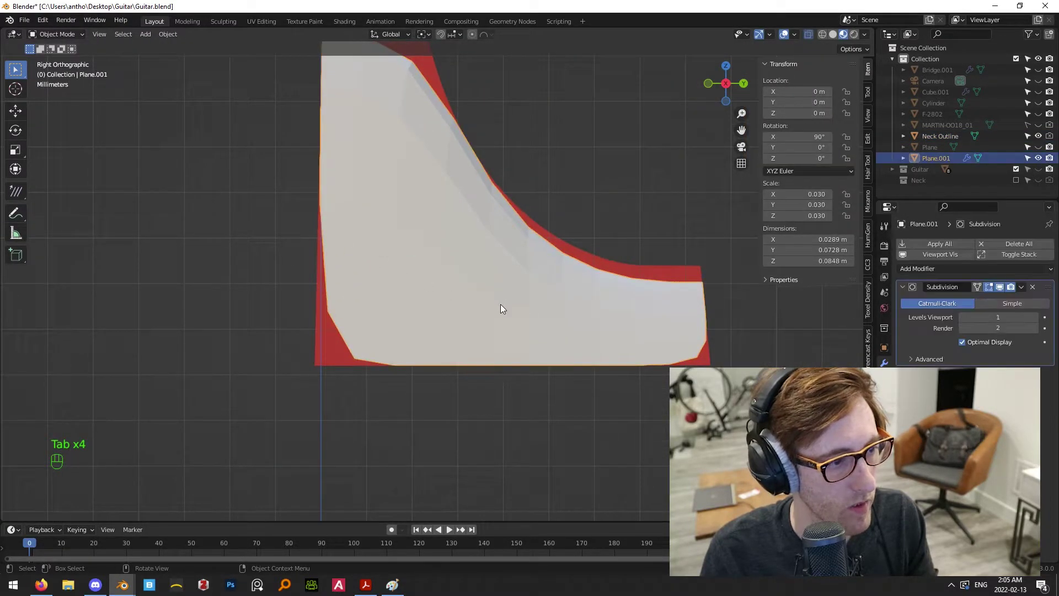
Try to cut an even edge loop across the heel's side, slid close to its base edge
{"action": "scroll", "coordinate": [502, 304], "scroll_direction": "down", "scroll_amount": 3}
{"action": "key", "text": "Tab"}
{"action": "scroll", "coordinate": [470, 331], "scroll_direction": "up", "scroll_amount": 3}
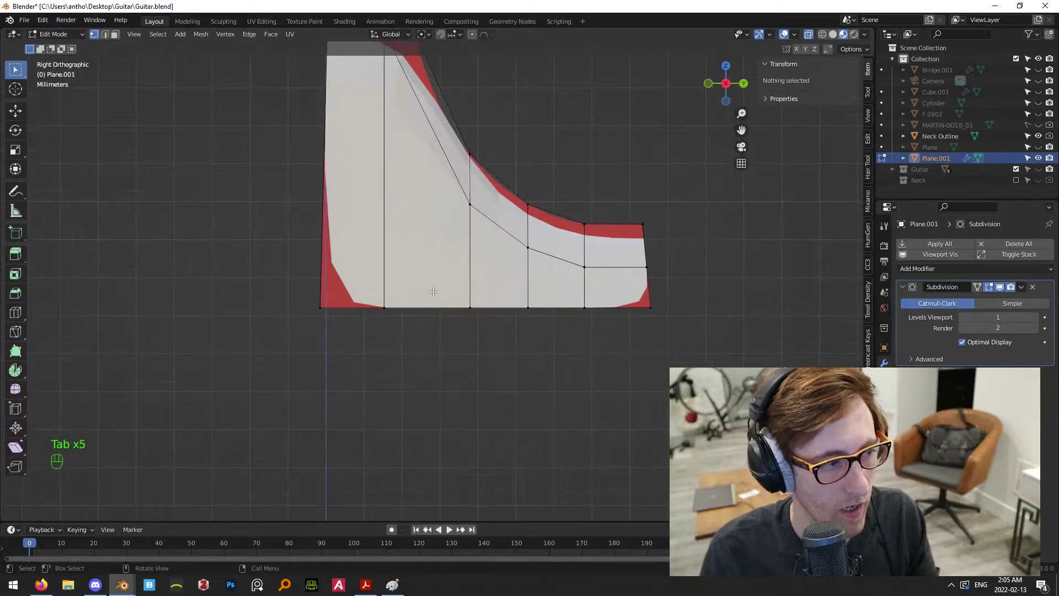
{"action": "key", "text": "ctrl+r"}
{"action": "left_click", "coordinate": [334, 237]}
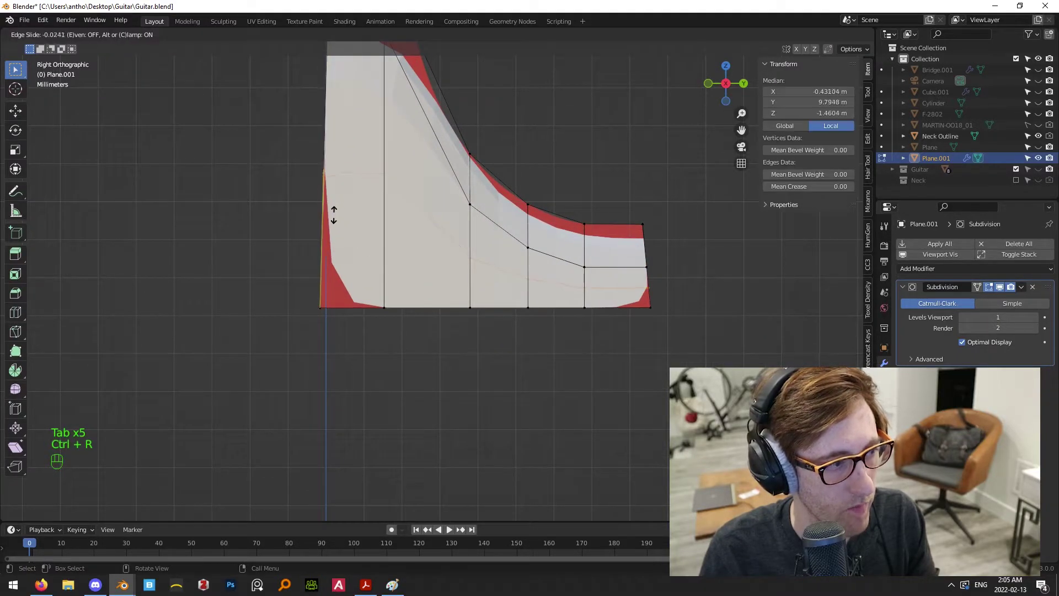
{"action": "key", "text": "e"}
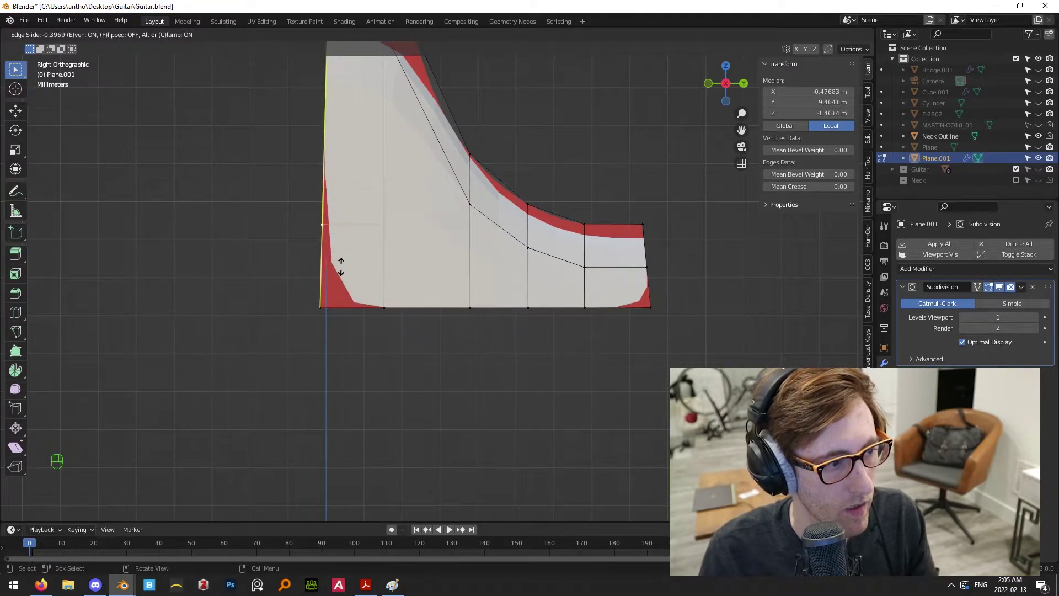
{"action": "key", "text": "e"}
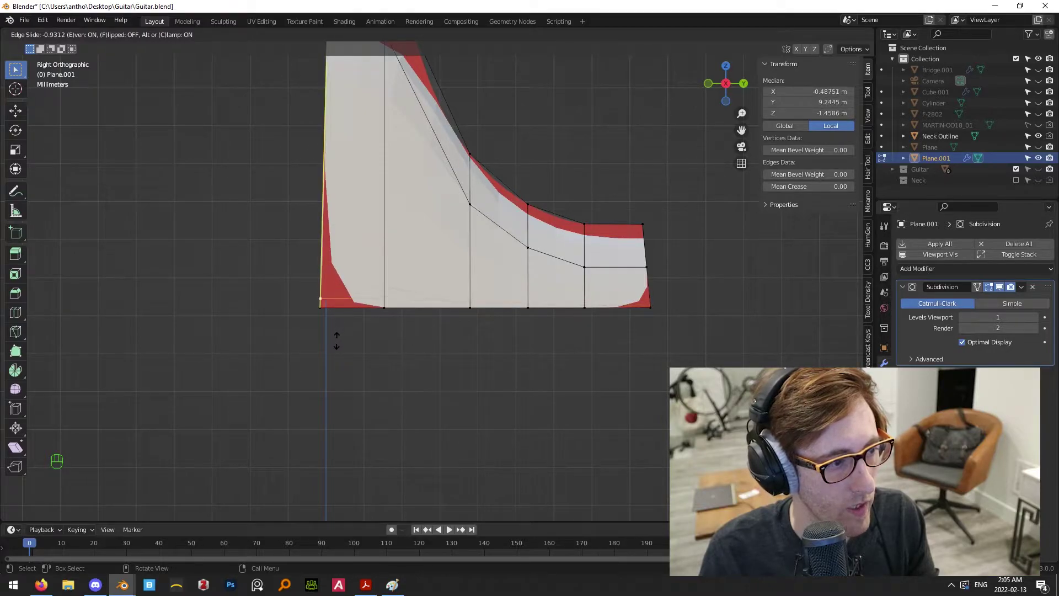
{"action": "key", "text": "e"}
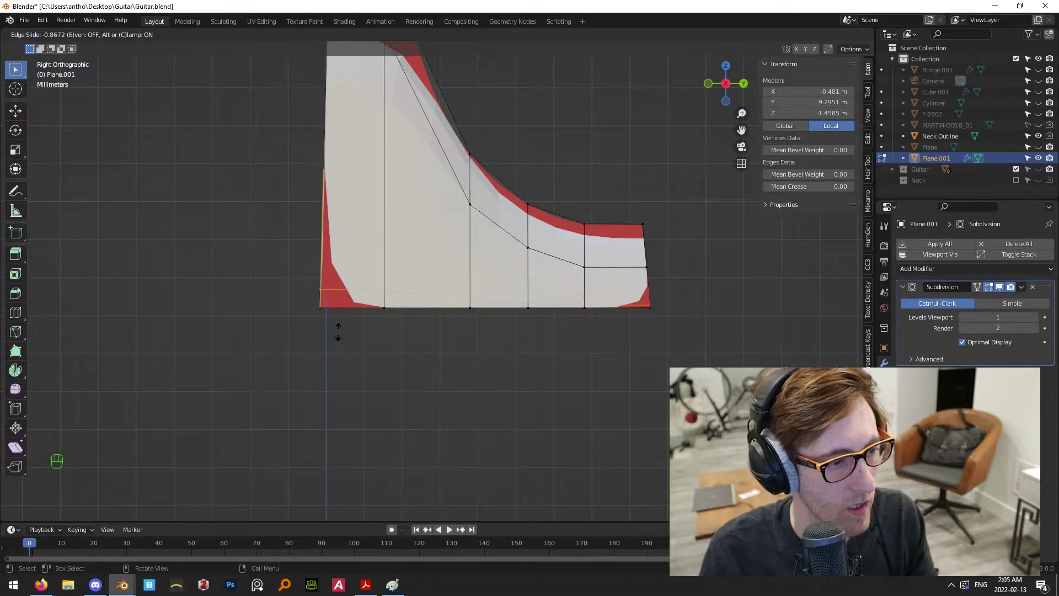
{"action": "key", "text": "e"}
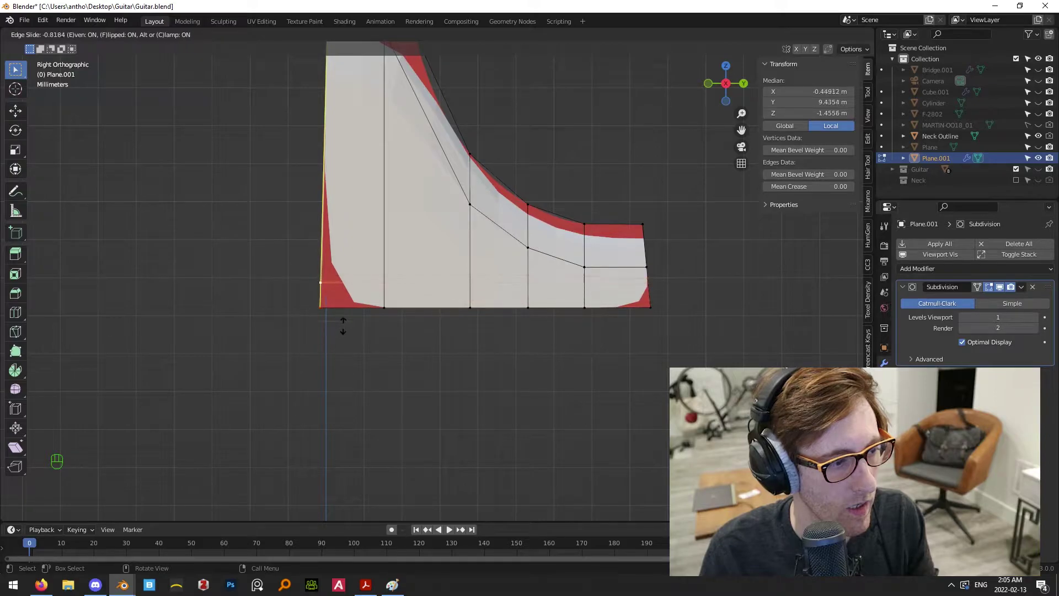
{"action": "left_click", "coordinate": [343, 345]}
{"action": "left_click", "coordinate": [469, 325]}
{"action": "middle_click_drag", "start_coordinate": [469, 326], "coordinate": [484, 292]}
{"action": "key", "text": "ctrl+z"}
{"action": "key", "text": "ctrl+z"}
Fill the open arch-shaped end at the tip of the heel with a face
{"action": "key", "text": "Tab"}
{"action": "key", "text": "Tab"}
{"action": "middle_click_drag", "start_coordinate": [664, 307], "coordinate": [550, 343]}
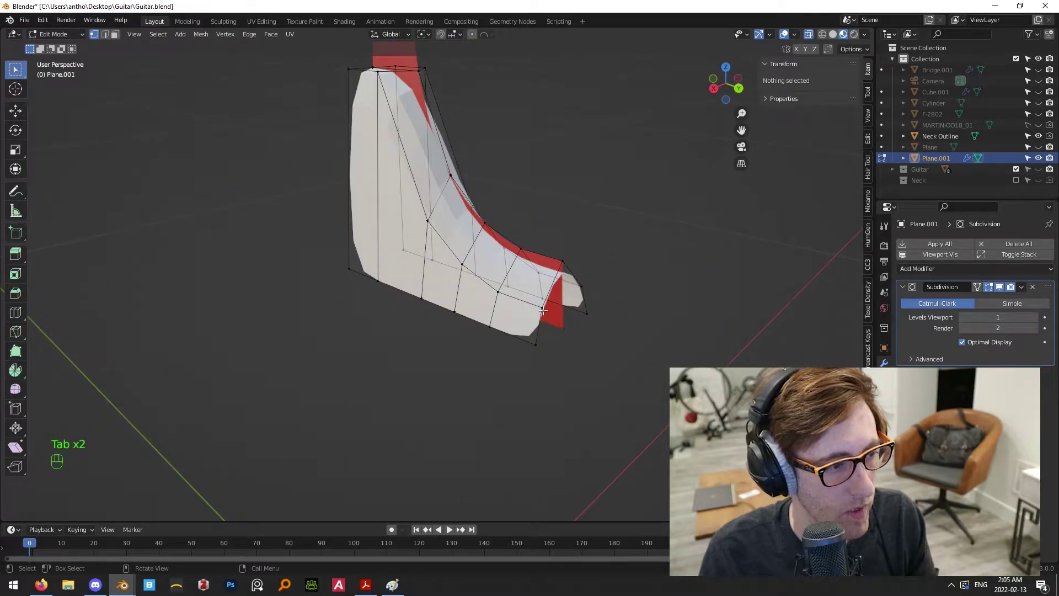
{"action": "left_click", "coordinate": [551, 289], "text": "alt"}
{"action": "key", "text": "f"}
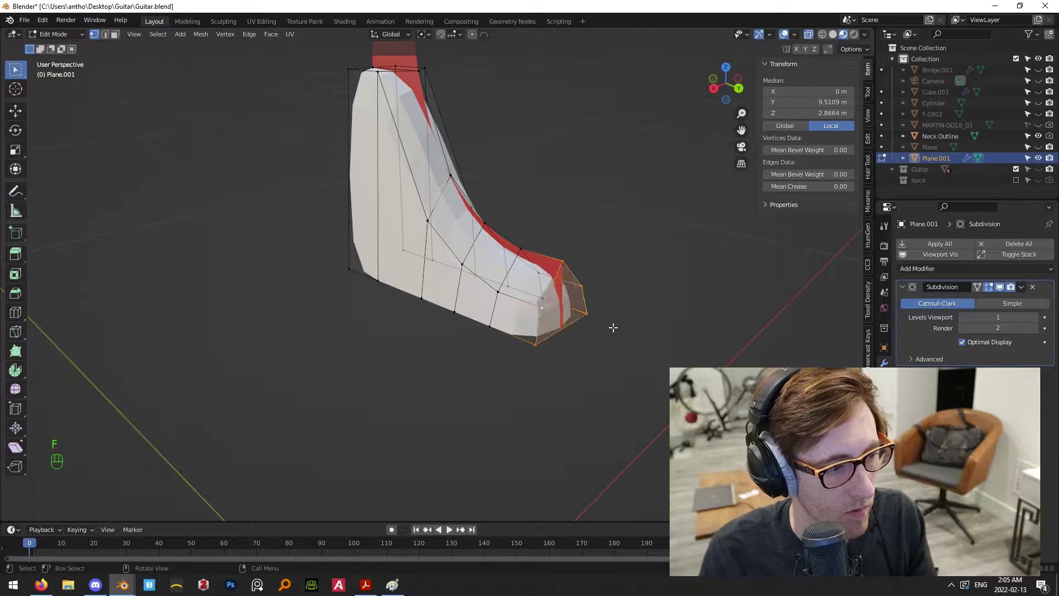
{"action": "left_click", "coordinate": [561, 336]}
Join the two lower corners of the heel's tall open side with an edge and fill that opening with a face
{"action": "middle_click_drag", "start_coordinate": [560, 336], "coordinate": [520, 342]}
{"action": "middle_click_drag", "start_coordinate": [361, 341], "coordinate": [576, 336], "text": "shift"}
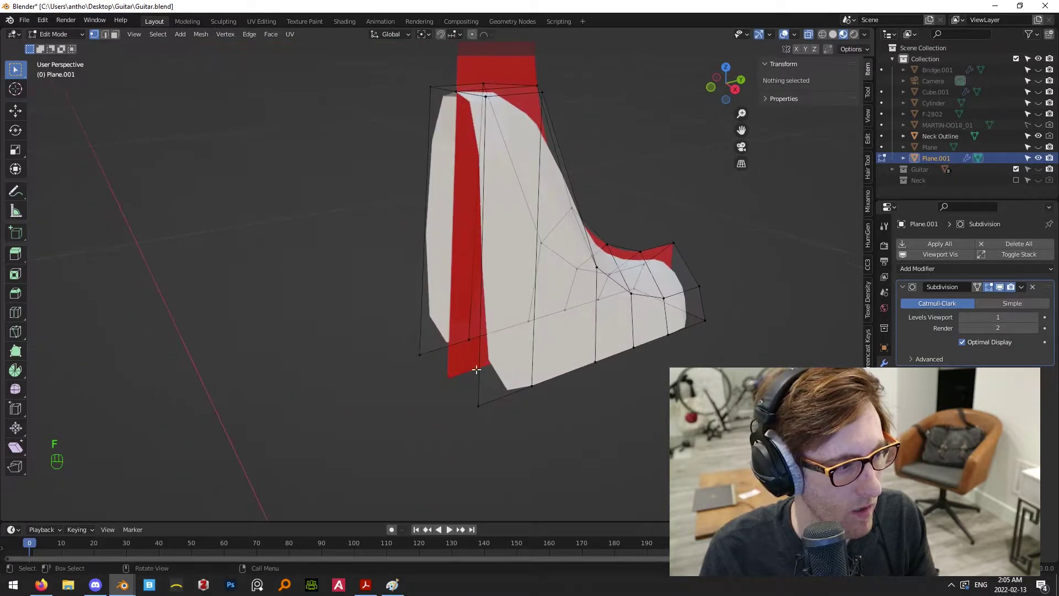
{"action": "left_click", "coordinate": [425, 358]}
{"action": "left_click", "coordinate": [482, 409], "text": "shift"}
{"action": "key", "text": "f"}
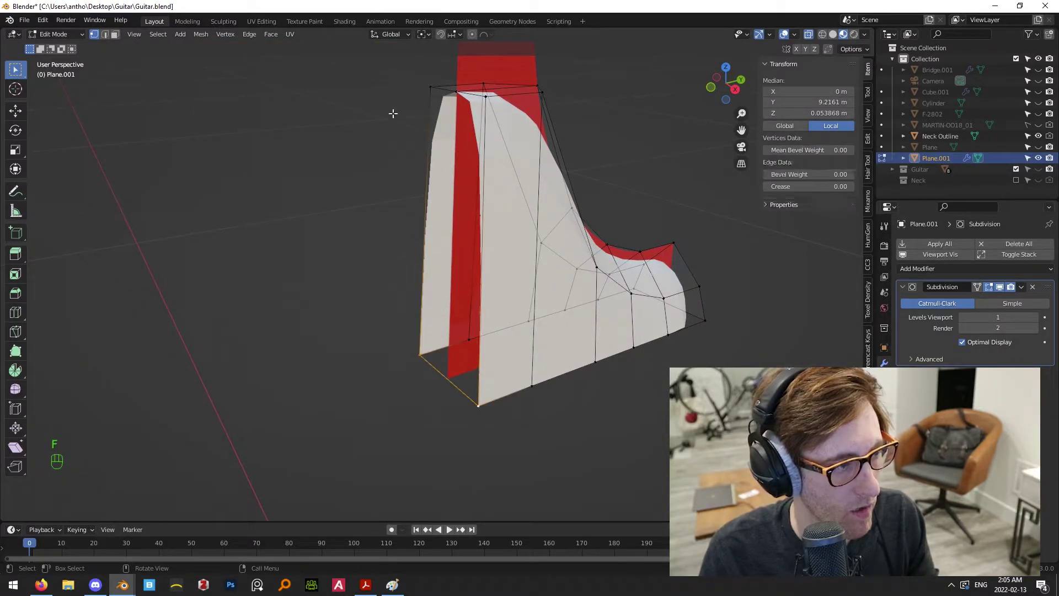
{"action": "left_click", "coordinate": [425, 117], "text": "alt"}
{"action": "middle_click_drag", "start_coordinate": [517, 257], "coordinate": [540, 269]}
{"action": "key", "text": "f"}
{"action": "left_click", "coordinate": [615, 103]}
Subdivide the lower edge of the tall flat face to add a vertex midway between its two corners
{"action": "scroll", "coordinate": [514, 287], "scroll_direction": "up", "scroll_amount": 2}
{"action": "scroll", "coordinate": [537, 259], "scroll_direction": "down", "scroll_amount": 1}
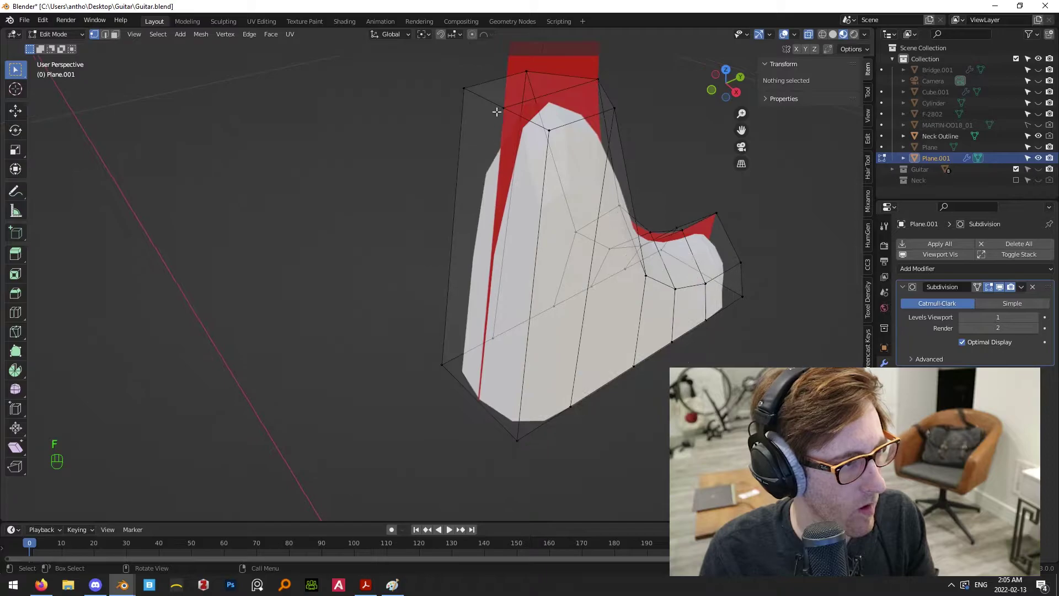
{"action": "left_click", "coordinate": [507, 108]}
{"action": "middle_click_drag", "start_coordinate": [479, 361], "coordinate": [543, 331], "text": "shift"}
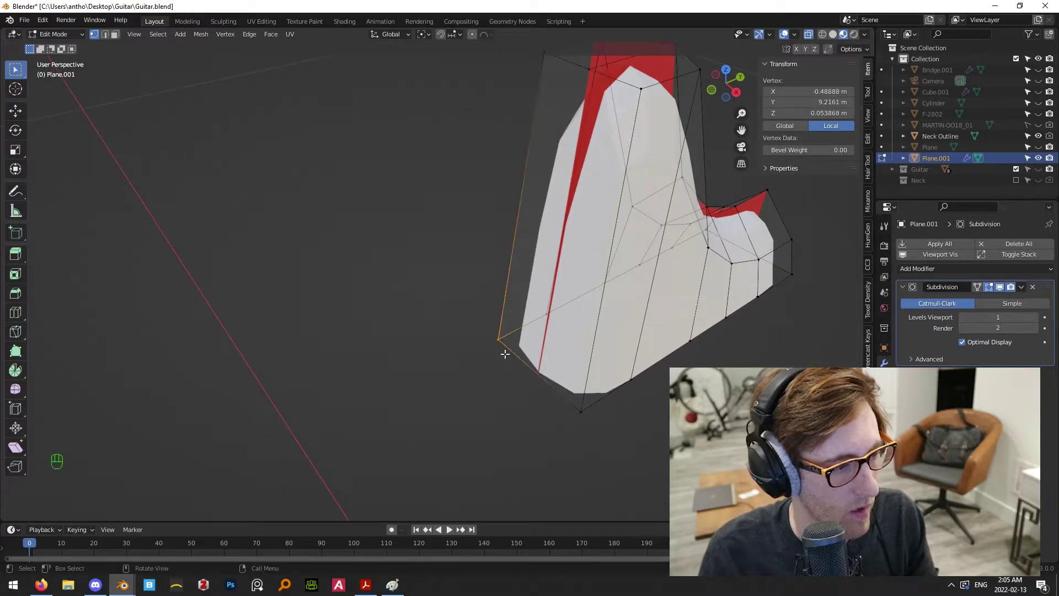
{"action": "left_click", "coordinate": [579, 407], "text": "shift"}
{"action": "middle_click_drag", "start_coordinate": [578, 406], "coordinate": [547, 394]}
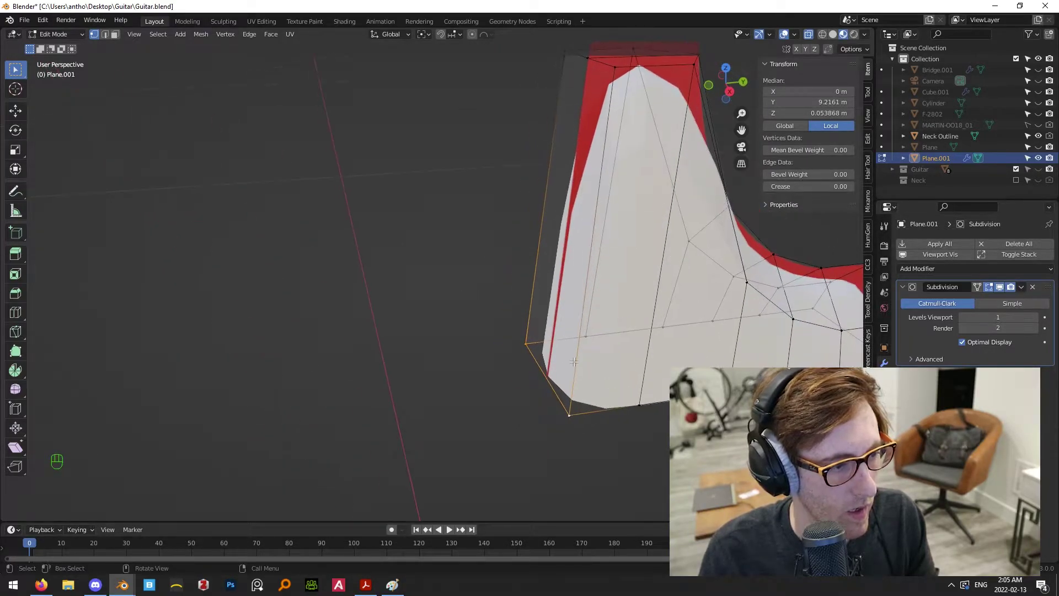
{"action": "left_click", "coordinate": [399, 328]}
{"action": "middle_click_drag", "start_coordinate": [522, 349], "coordinate": [530, 309], "text": "shift"}
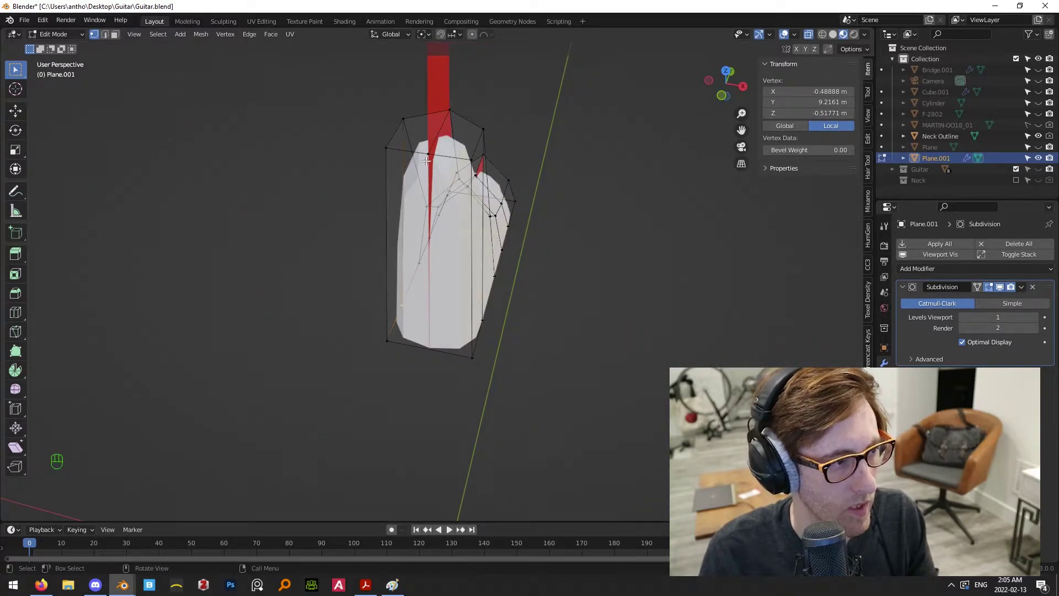
{"action": "right_click", "coordinate": [388, 343]}
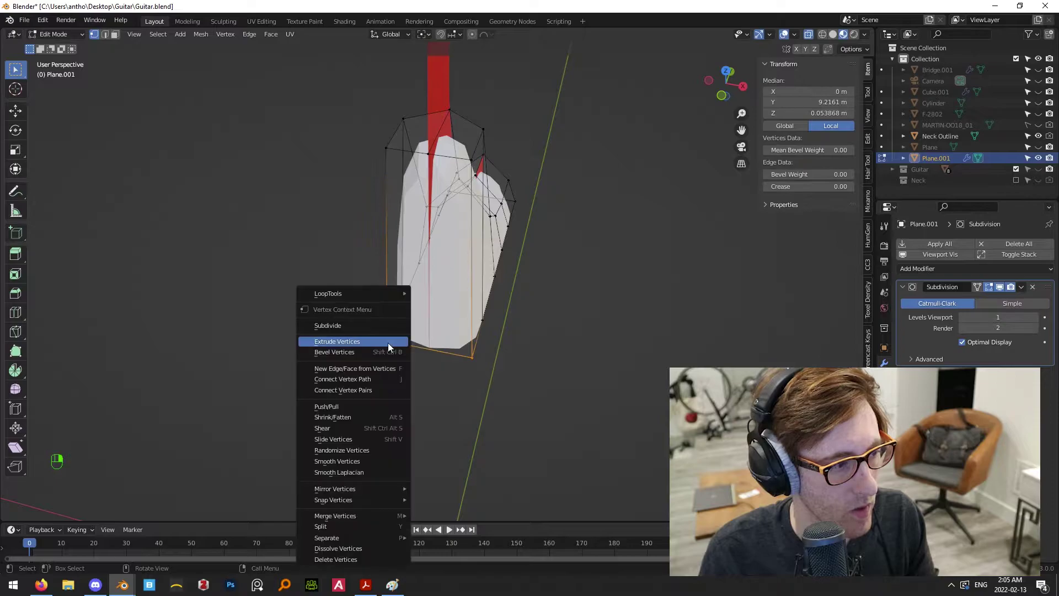
{"action": "left_click", "coordinate": [360, 326]}
{"action": "left_click", "coordinate": [422, 300]}
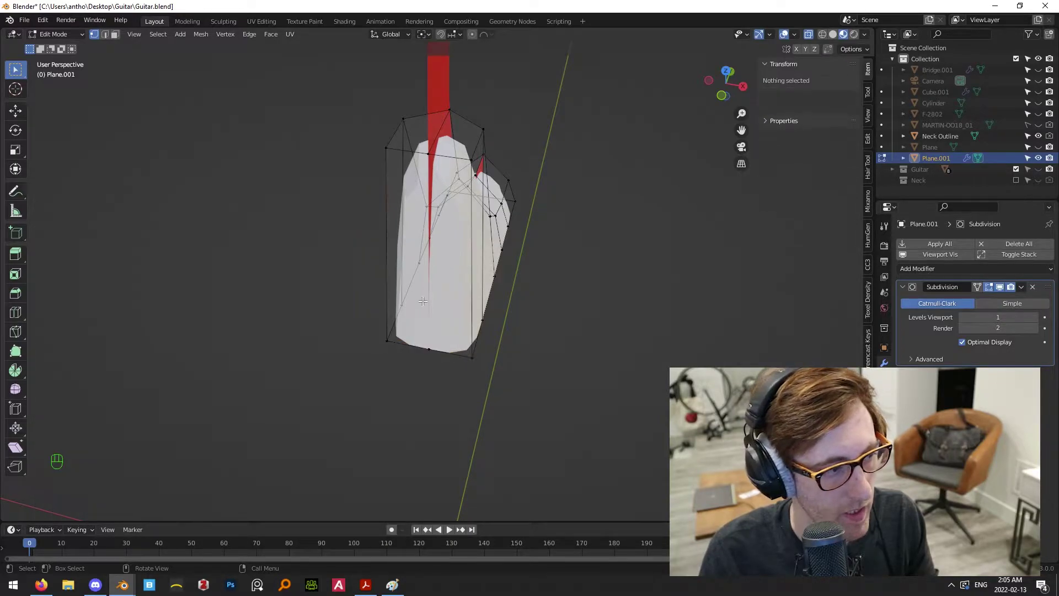
Try to delete the tall flat face by selecting its boundary vertices
{"action": "left_click", "coordinate": [431, 150]}
{"action": "left_click", "coordinate": [433, 352], "text": "shift"}
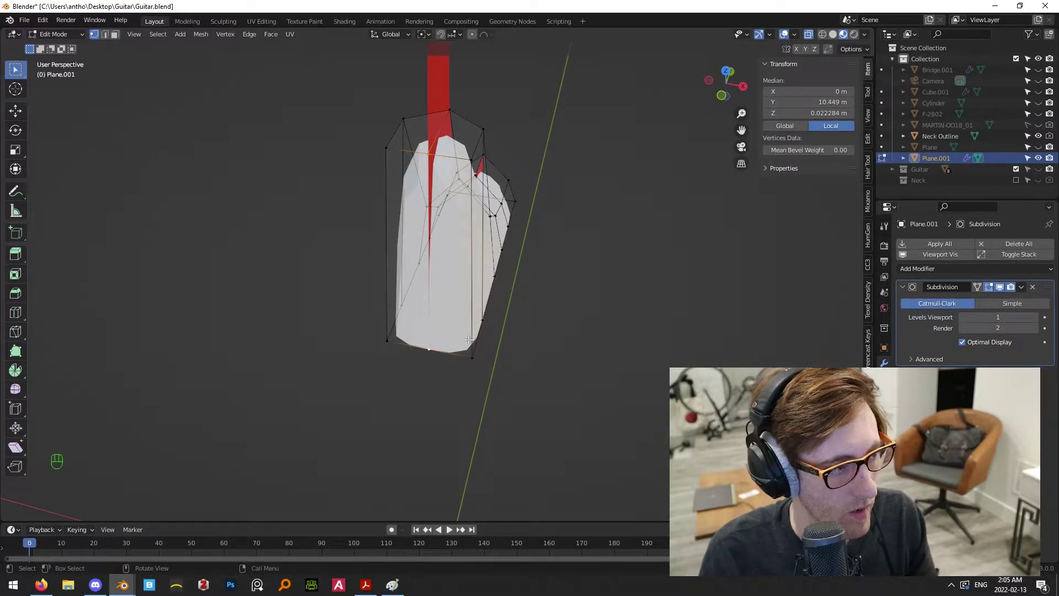
{"action": "left_click", "coordinate": [398, 152], "text": "alt"}
{"action": "key", "text": "x"}
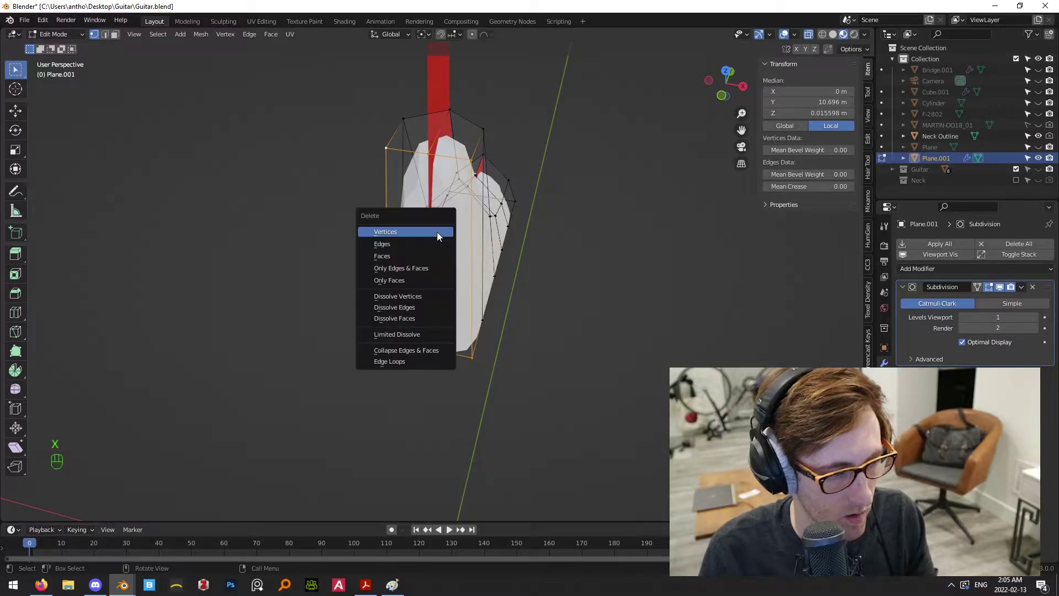
{"action": "left_click", "coordinate": [401, 254]}
{"action": "key", "text": "x"}
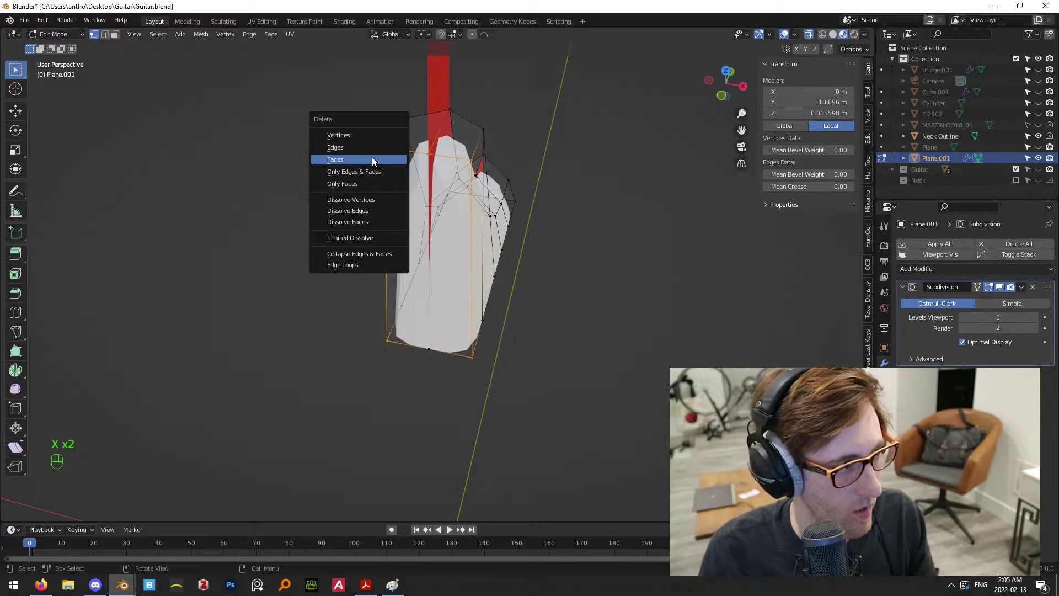
{"action": "left_click", "coordinate": [372, 160]}
{"action": "left_click", "coordinate": [541, 207]}
{"action": "middle_click_drag", "start_coordinate": [541, 208], "coordinate": [426, 182]}
{"action": "left_click", "coordinate": [386, 141], "text": "shift"}
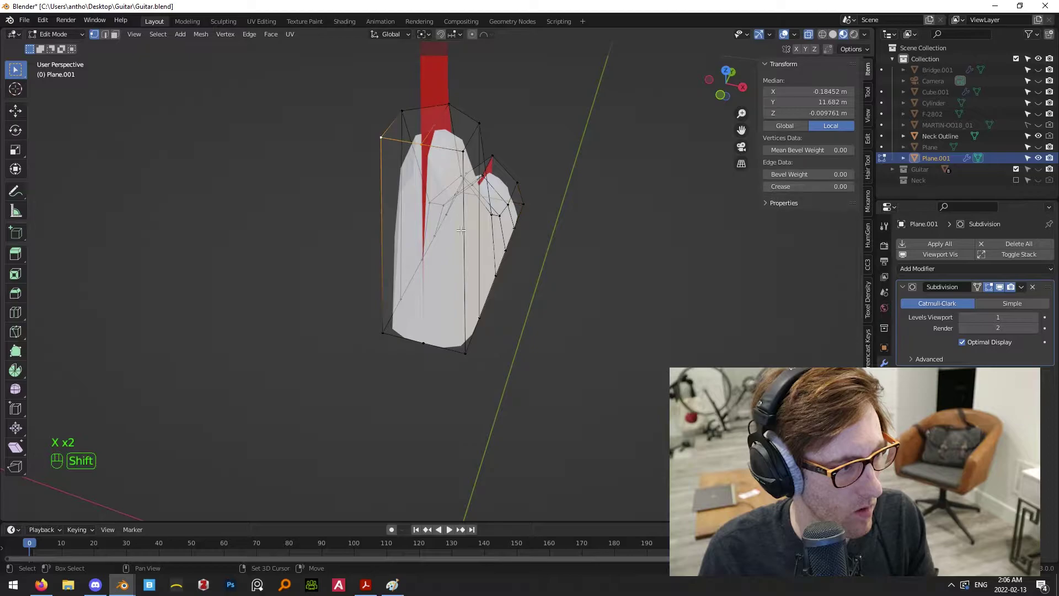
{"action": "middle_click_drag", "start_coordinate": [443, 309], "coordinate": [419, 312]}
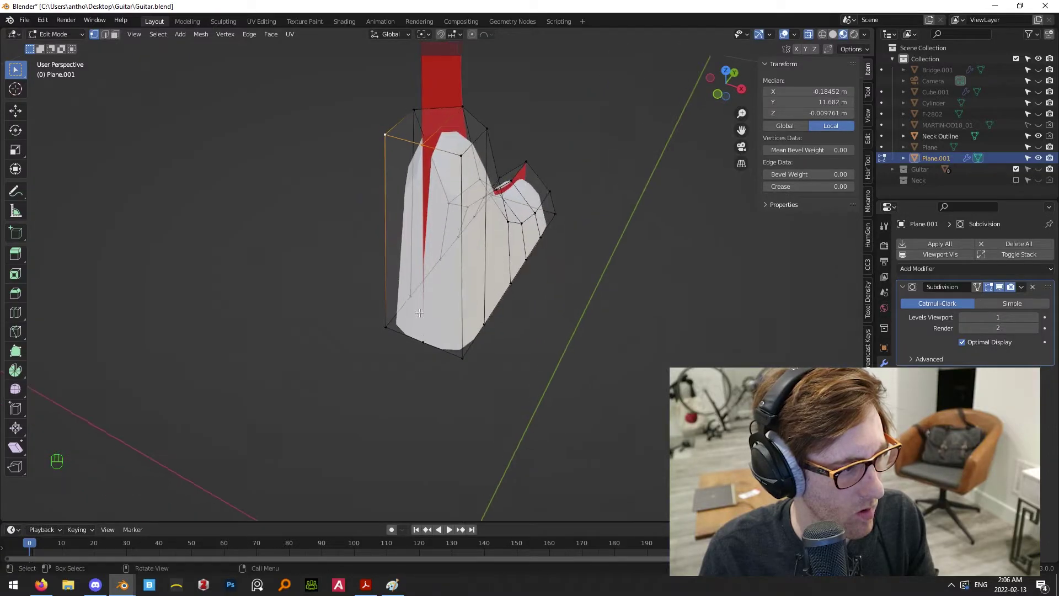
Switch to face selection and delete the tall flat face of the heel
{"action": "left_click", "coordinate": [114, 34]}
{"action": "middle_click_drag", "start_coordinate": [272, 154], "coordinate": [333, 214]}
{"action": "left_click", "coordinate": [404, 276]}
{"action": "key", "text": "x"}
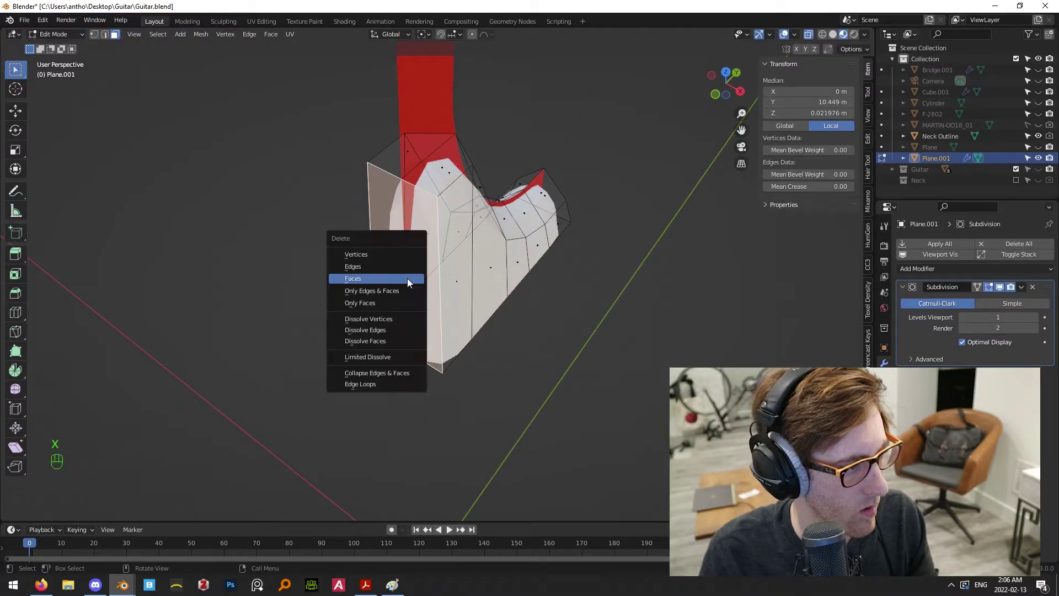
{"action": "left_click", "coordinate": [407, 278]}
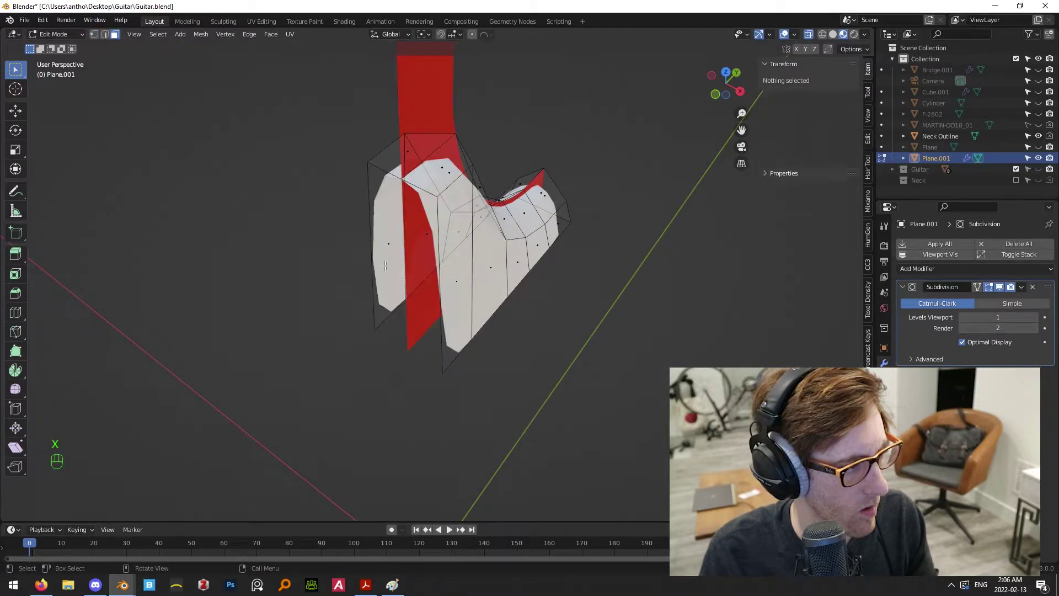
Reconnect the two lower corners of the tall opening with an edge and subdivide it to add a centre vertex
{"action": "left_click", "coordinate": [400, 177]}
{"action": "left_click", "coordinate": [369, 164], "text": "shift"}
{"action": "left_click", "coordinate": [439, 370]}
{"action": "left_click", "coordinate": [373, 331], "text": "shift"}
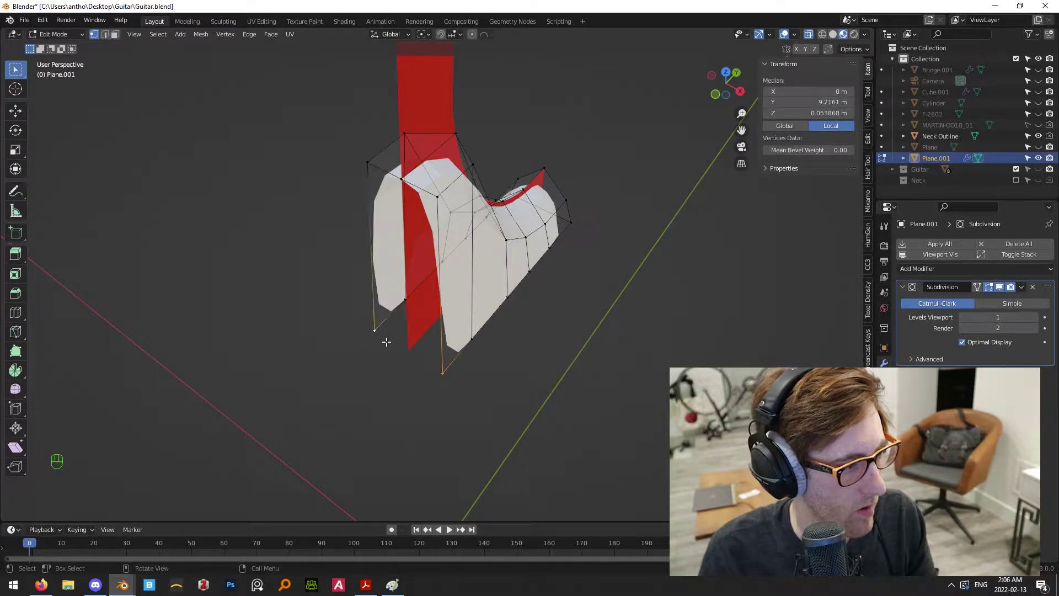
{"action": "left_click", "coordinate": [386, 342]}
{"action": "right_click", "coordinate": [379, 334]}
{"action": "key", "text": "f"}
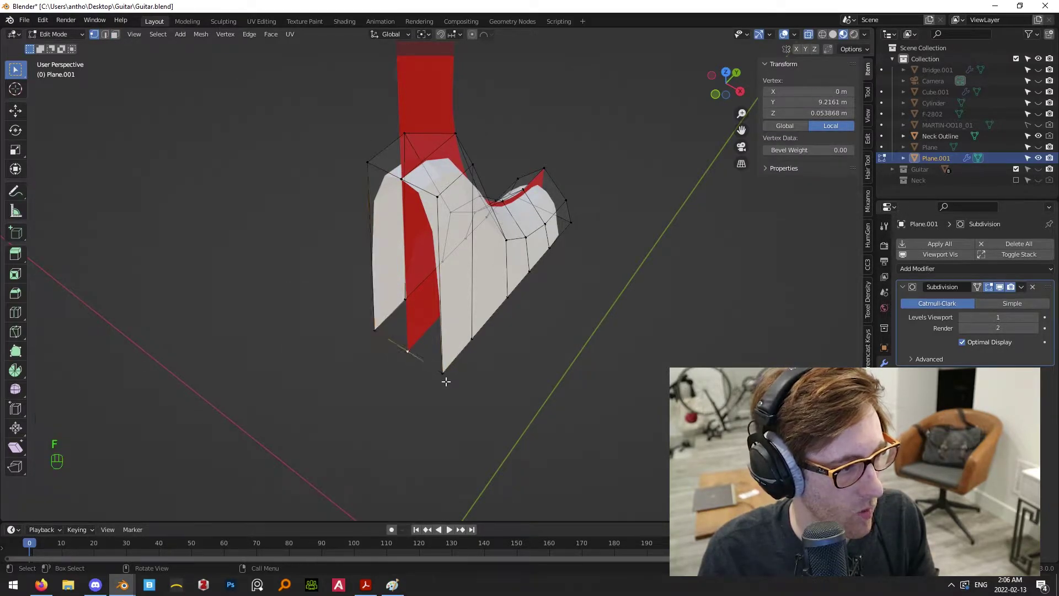
Fill the tall opening with two faces that meet along the line between its upper and lower centre vertices
{"action": "left_click", "coordinate": [444, 379], "text": "shift"}
{"action": "key", "text": "f"}
{"action": "left_click", "coordinate": [406, 354]}
{"action": "left_click", "coordinate": [399, 179], "text": "shift"}
{"action": "left_click", "coordinate": [369, 321], "text": "shift"}
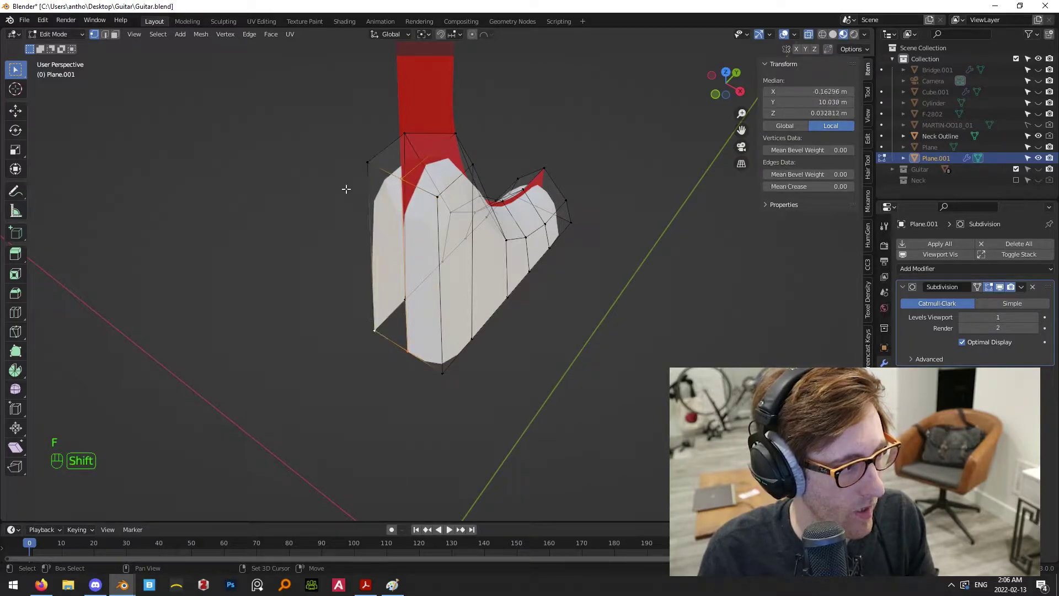
{"action": "left_click", "coordinate": [551, 347]}
Connect the first two pairs of opposite underside vertices beyond the tall side with edges across the heel
{"action": "middle_click_drag", "start_coordinate": [551, 348], "coordinate": [394, 296]}
{"action": "left_click_drag", "start_coordinate": [434, 250], "coordinate": [470, 332]}
{"action": "middle_click_drag", "start_coordinate": [436, 330], "coordinate": [521, 331]}
{"action": "key", "text": "f"}
{"action": "middle_click_drag", "start_coordinate": [475, 297], "coordinate": [486, 300]}
{"action": "left_click_drag", "start_coordinate": [462, 310], "coordinate": [499, 323]}
{"action": "scroll", "coordinate": [504, 315], "scroll_direction": "up", "scroll_amount": 3}
{"action": "left_click", "coordinate": [509, 258], "text": "shift"}
{"action": "key", "text": "f"}
Connect the remaining two pairs of opposite underside vertices toward the heel's tip with cross edges
{"action": "left_click", "coordinate": [572, 260]}
{"action": "left_click", "coordinate": [588, 335], "text": "shift"}
{"action": "key", "text": "f"}
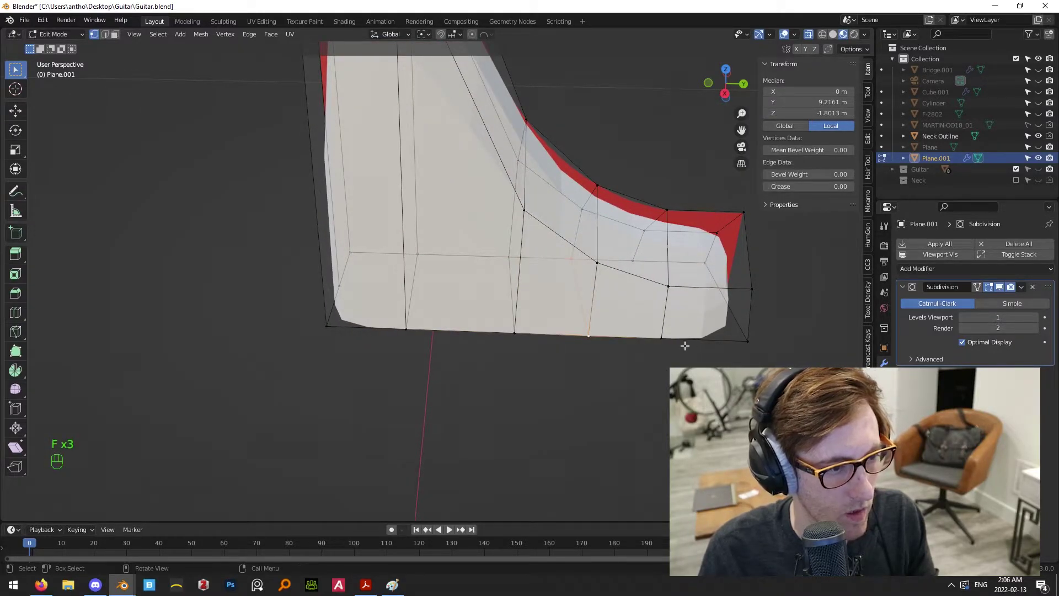
{"action": "left_click", "coordinate": [664, 342]}
{"action": "left_click", "coordinate": [634, 262], "text": "shift"}
{"action": "key", "text": "f"}
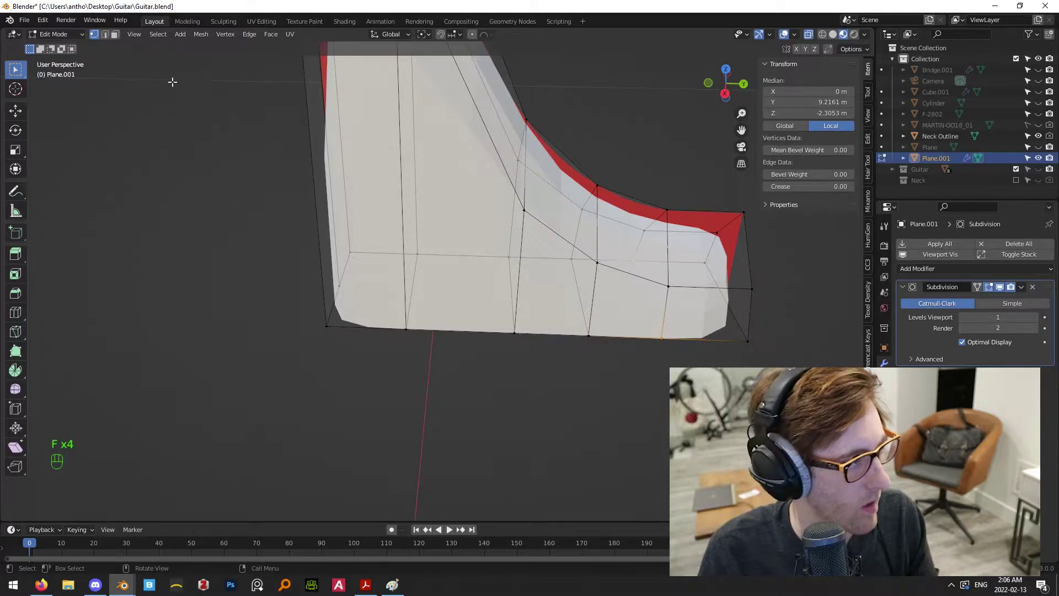
Try to fill the underside from the first cross edge to the heel's tip with a run of four faces
{"action": "left_click", "coordinate": [105, 36]}
{"action": "middle_click_drag", "start_coordinate": [588, 286], "coordinate": [621, 207]}
{"action": "middle_click_drag", "start_coordinate": [621, 207], "coordinate": [637, 182], "text": "shift"}
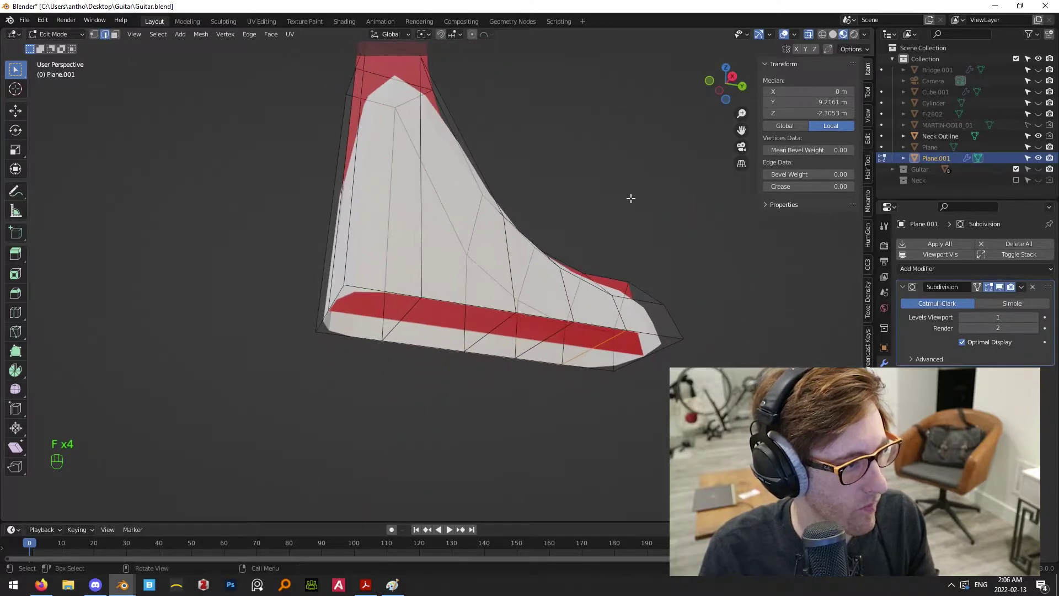
{"action": "left_click", "coordinate": [631, 199]}
{"action": "left_click", "coordinate": [497, 329]}
{"action": "left_click", "coordinate": [407, 311], "text": "shift"}
{"action": "key", "text": "f"}
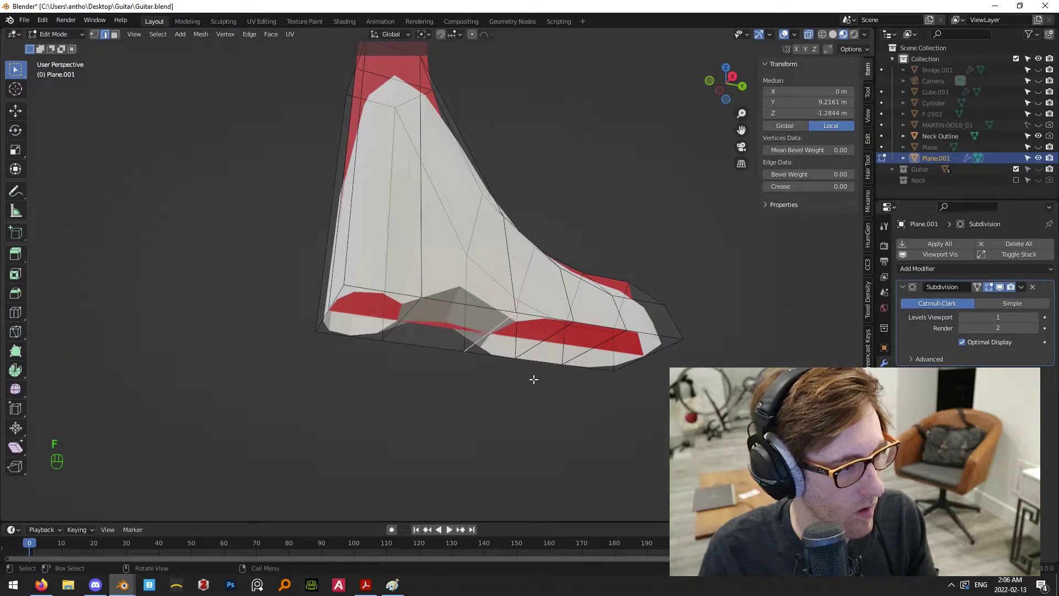
{"action": "key", "text": "f"}
{"action": "key", "text": "f"}
{"action": "key", "text": "f"}
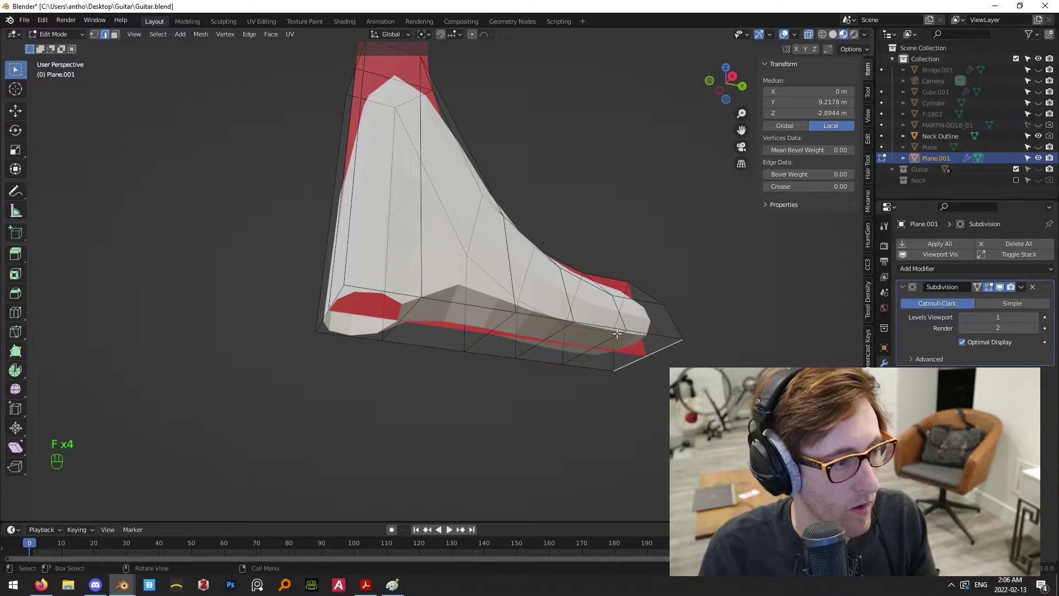
Undo the run of underside face fills back to the bare cross edges
{"action": "key", "text": "ctrl+z"}
{"action": "key", "text": "ctrl+z"}
{"action": "key", "text": "ctrl+z"}
{"action": "key", "text": "ctrl+z"}
{"action": "scroll", "coordinate": [619, 322], "scroll_direction": "up", "scroll_amount": 1}
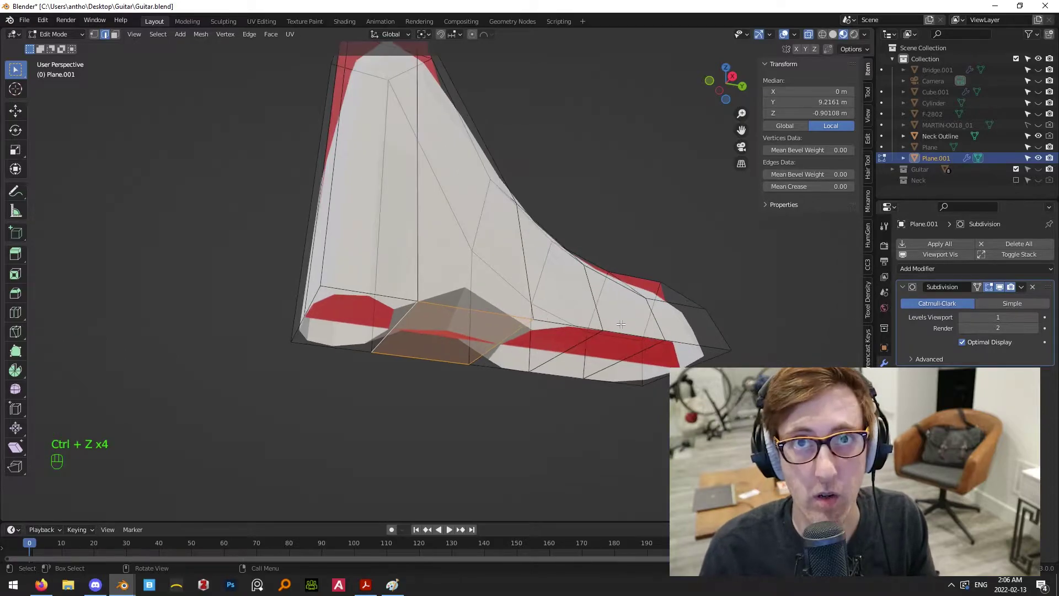
{"action": "scroll", "coordinate": [619, 323], "scroll_direction": "up", "scroll_amount": 1}
{"action": "key", "text": "ctrl+z"}
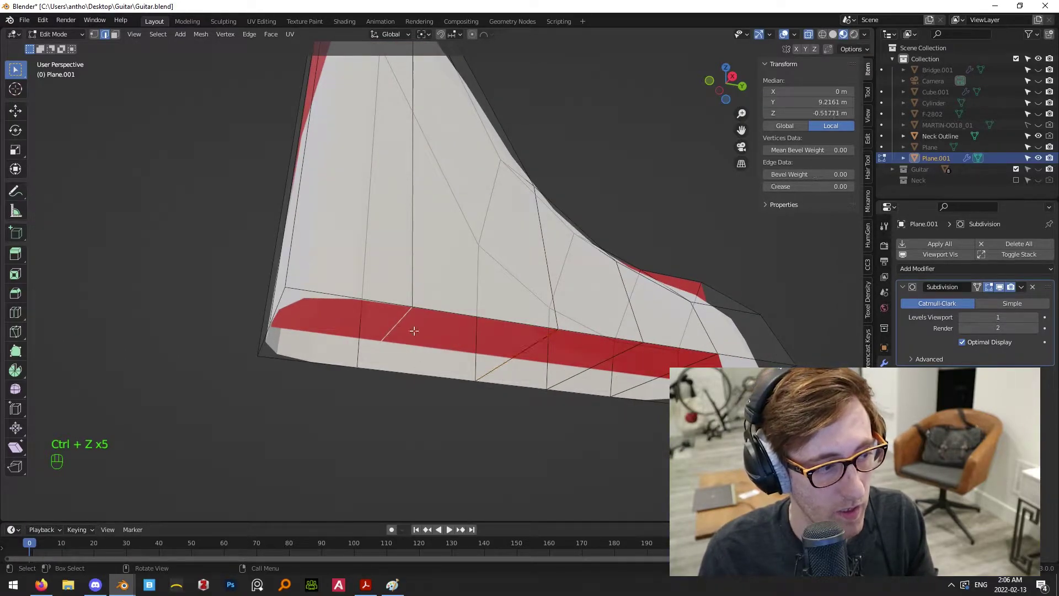
Fill the underside between the first cross edge and the heel's tip with four consecutive faces
{"action": "key", "text": "f"}
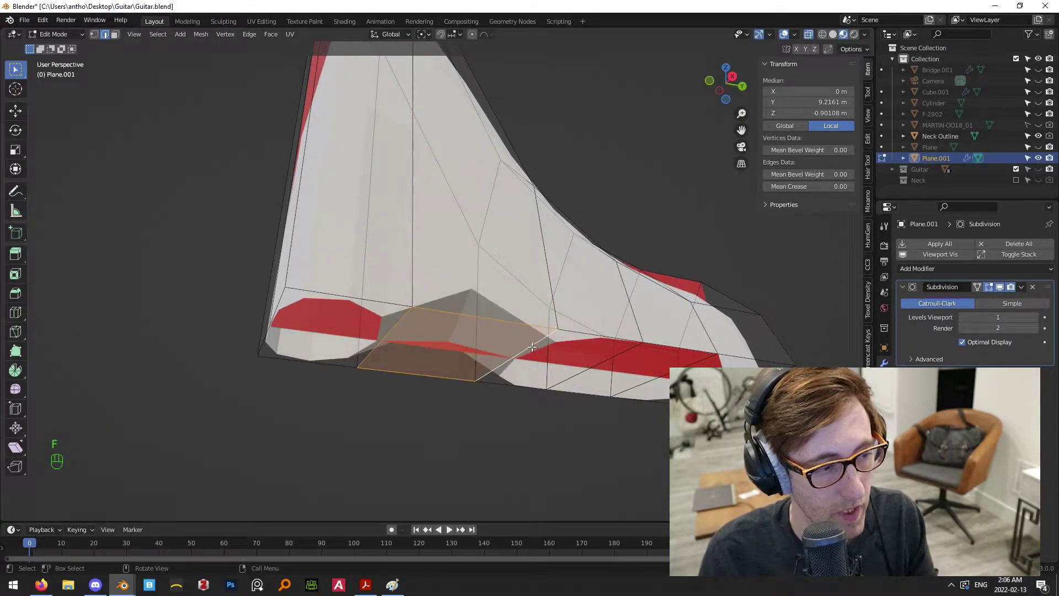
{"action": "left_click", "coordinate": [519, 352]}
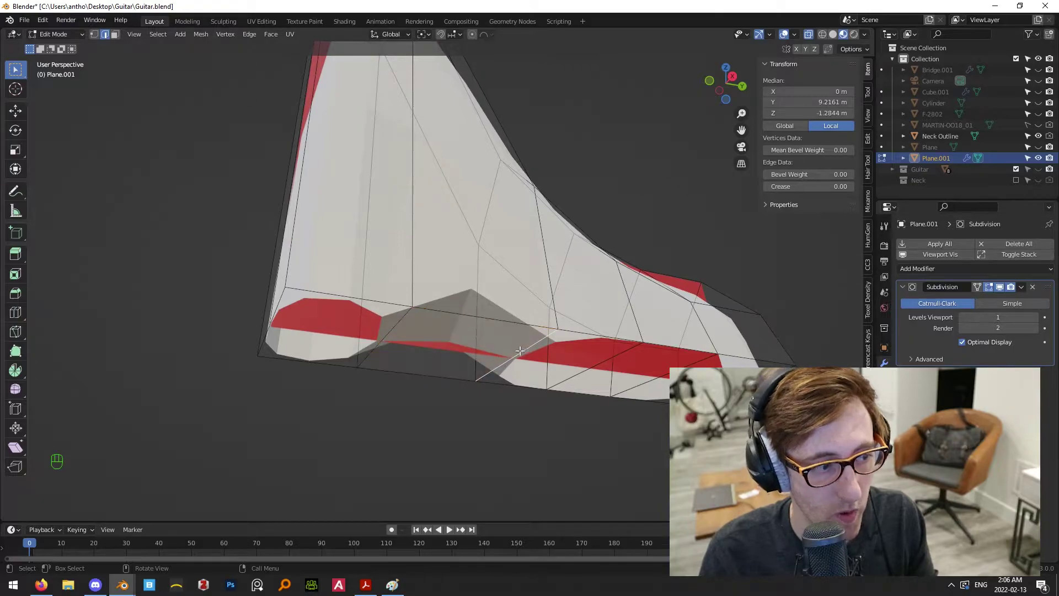
{"action": "middle_click_drag", "start_coordinate": [533, 385], "coordinate": [647, 422]}
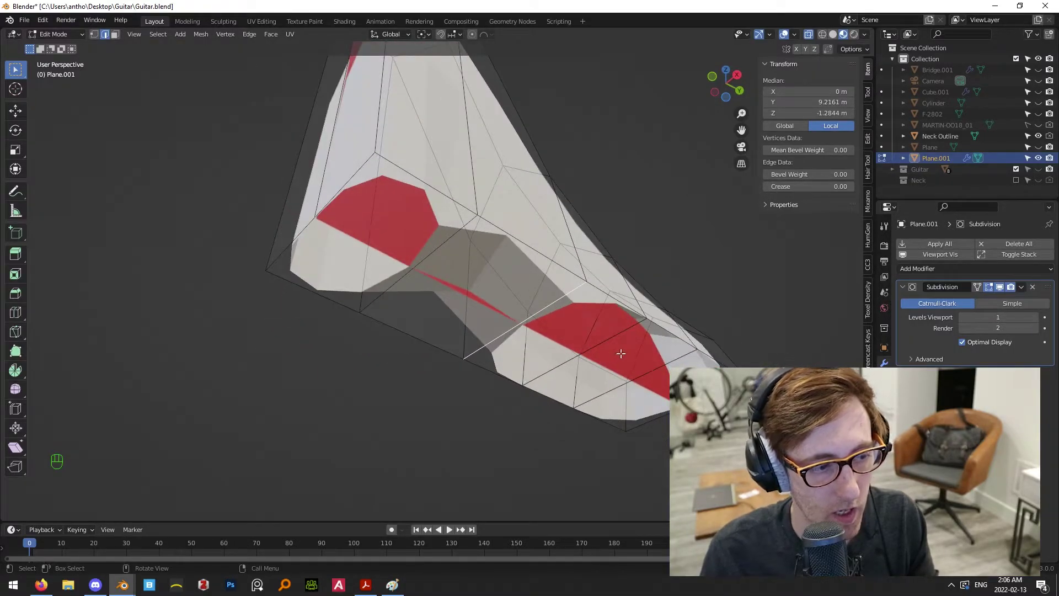
{"action": "key", "text": "f"}
{"action": "key", "text": "f"}
{"action": "key", "text": "f"}
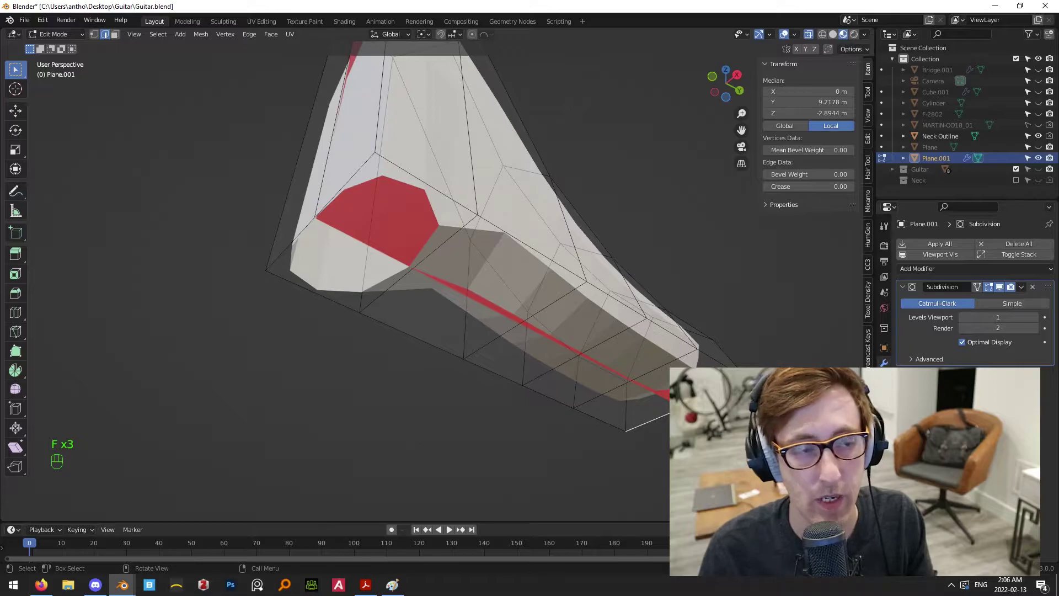
Subdivide the first cross edge beside the remaining underside opening to add a centre vertex
{"action": "middle_click_drag", "start_coordinate": [656, 393], "coordinate": [619, 415]}
{"action": "scroll", "coordinate": [616, 415], "scroll_direction": "down", "scroll_amount": 1}
{"action": "middle_click_drag", "start_coordinate": [478, 371], "coordinate": [531, 343], "text": "shift"}
{"action": "scroll", "coordinate": [531, 343], "scroll_direction": "up", "scroll_amount": 1}
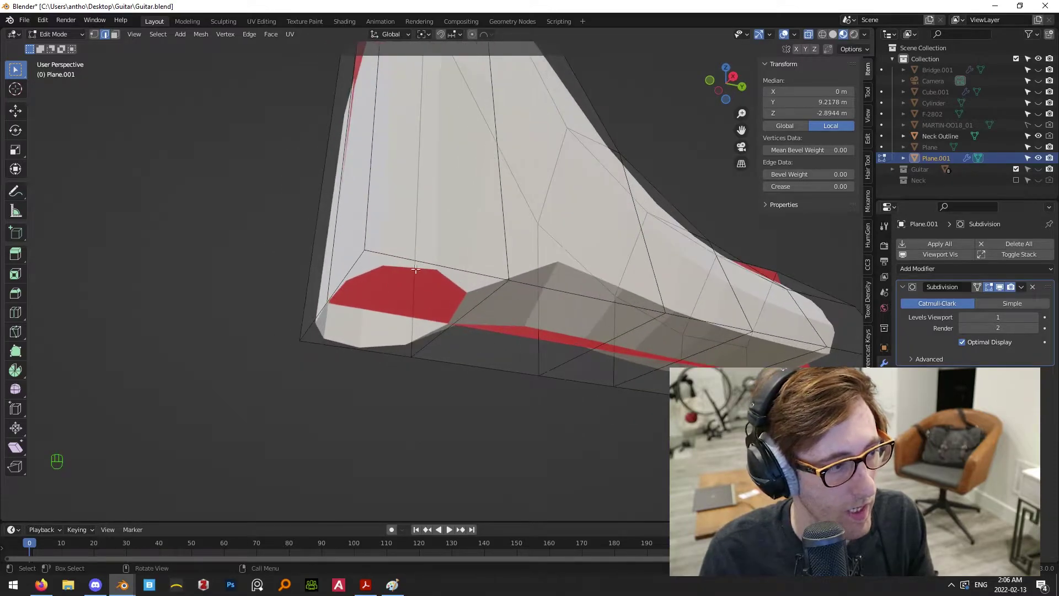
{"action": "middle_click_drag", "start_coordinate": [471, 321], "coordinate": [401, 379]}
{"action": "key", "text": "k"}
{"action": "key", "text": "Escape"}
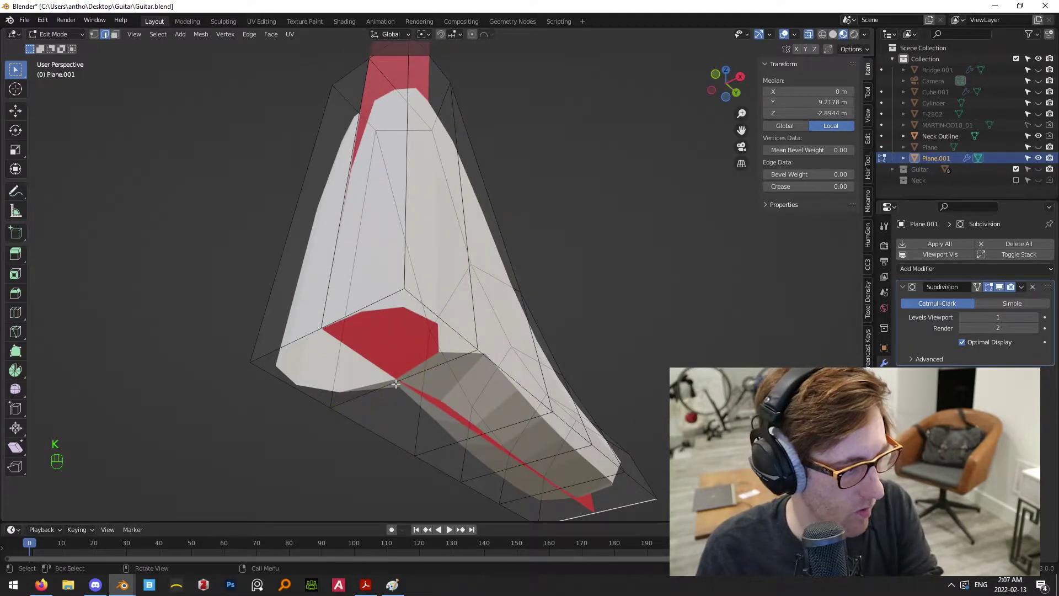
{"action": "right_click", "coordinate": [409, 250]}
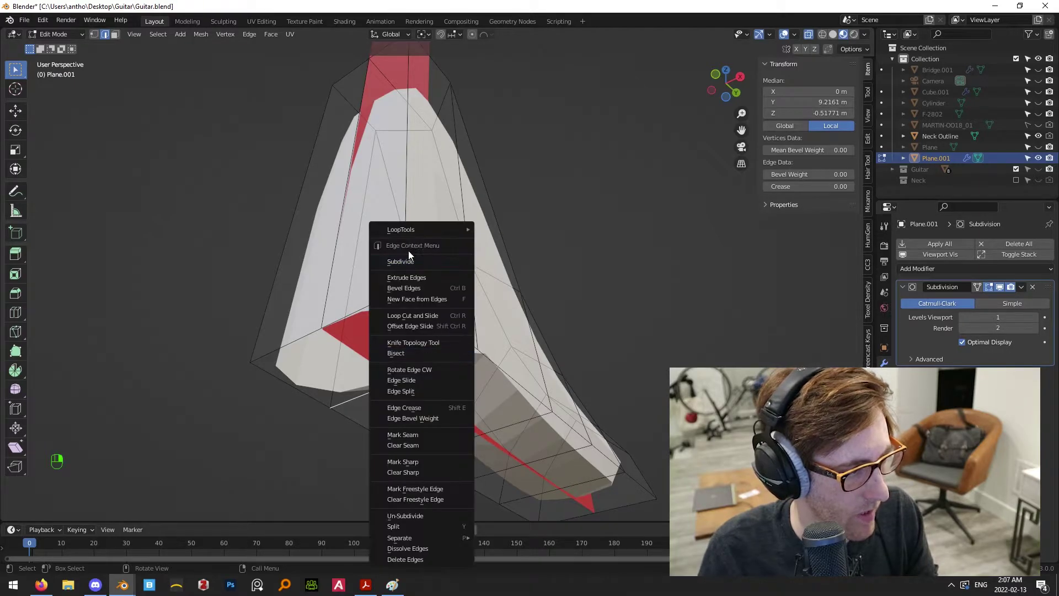
{"action": "left_click", "coordinate": [95, 35]}
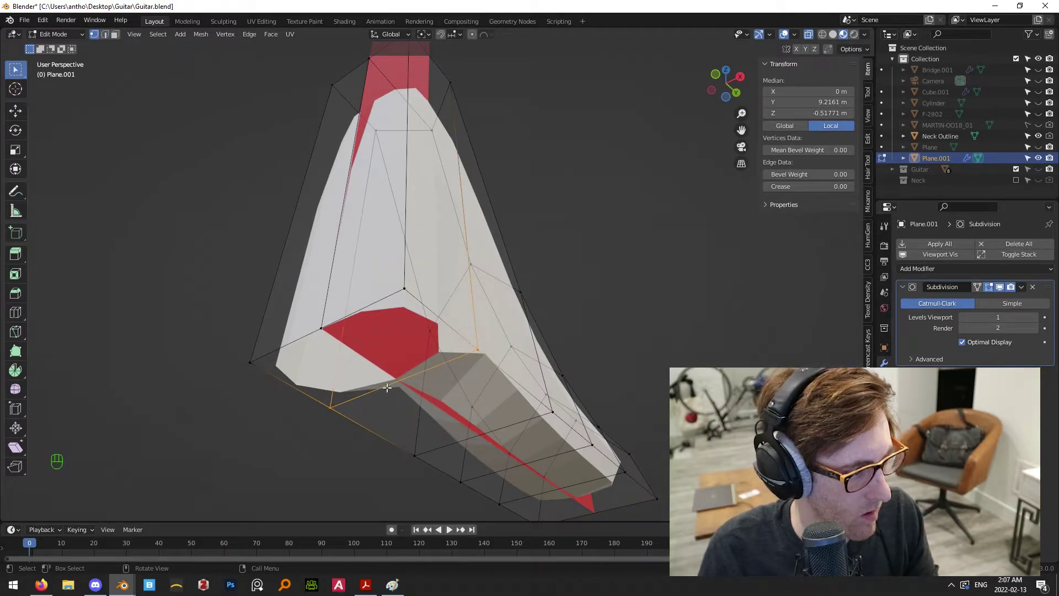
{"action": "right_click", "coordinate": [348, 338]}
{"action": "left_click", "coordinate": [333, 325]}
Fill the remaining underside opening at the tall side with two faces that meet along the centre vertices
{"action": "left_click", "coordinate": [412, 398]}
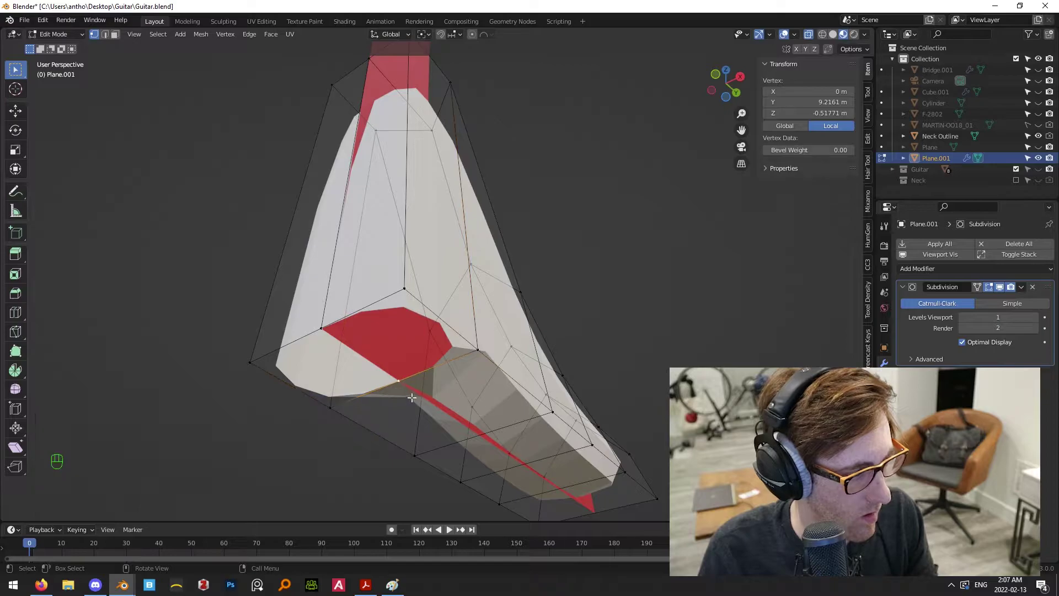
{"action": "left_click", "coordinate": [316, 323], "text": "shift"}
{"action": "left_click", "coordinate": [254, 364], "text": "shift"}
{"action": "left_click", "coordinate": [329, 418], "text": "shift"}
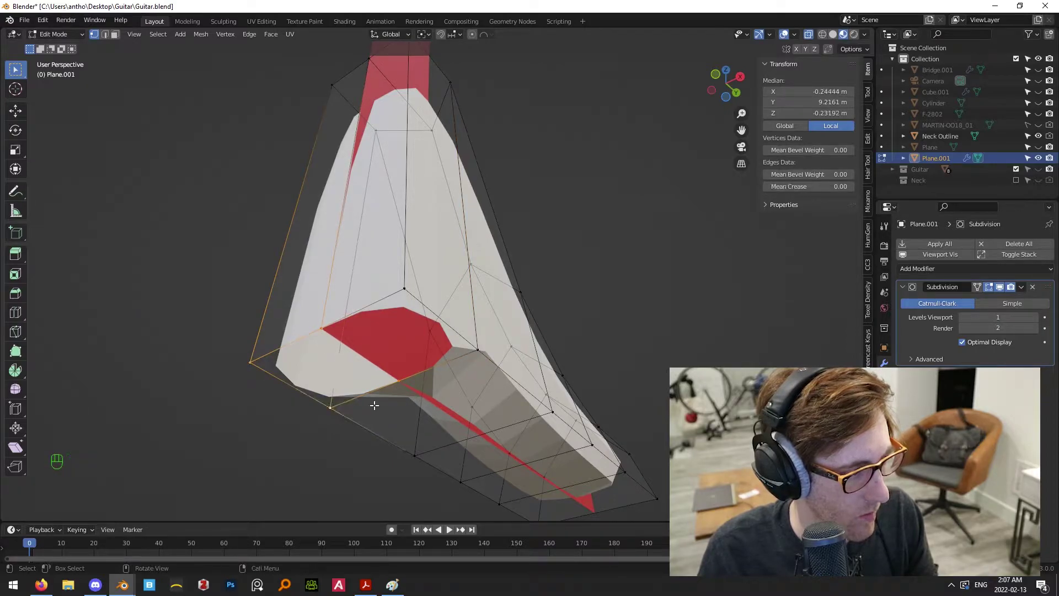
{"action": "key", "text": "f"}
{"action": "left_click", "coordinate": [393, 381]}
{"action": "left_click", "coordinate": [322, 328], "text": "shift"}
{"action": "left_click", "coordinate": [410, 298], "text": "shift"}
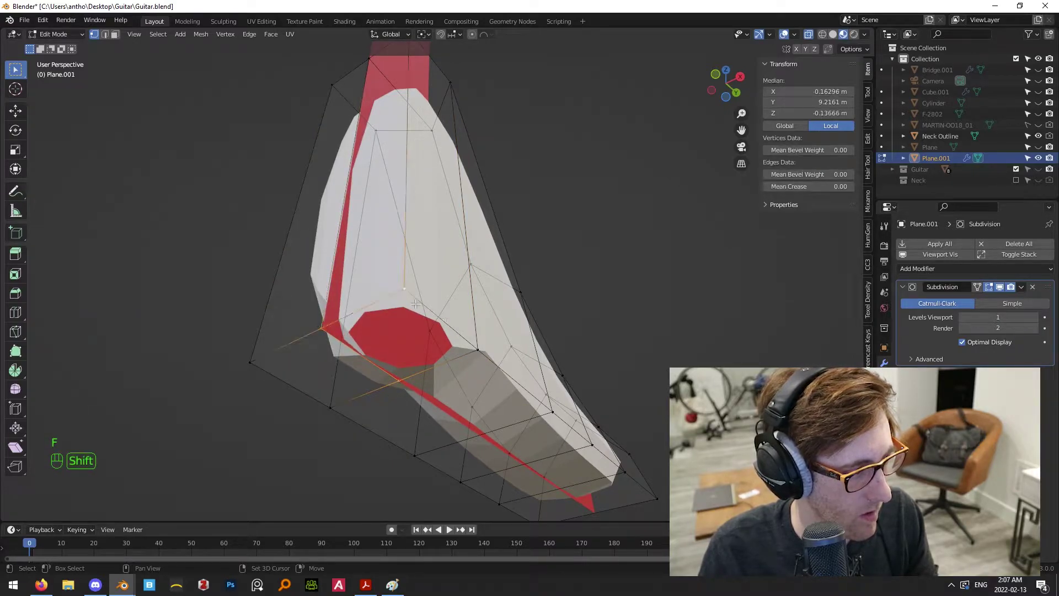
{"action": "left_click", "coordinate": [476, 349], "text": "shift"}
{"action": "key", "text": "f"}
Knife-cut the underside faces along the centreline from the subdivided cross edge to the heel's tip
{"action": "middle_click_drag", "start_coordinate": [482, 362], "coordinate": [453, 444]}
{"action": "scroll", "coordinate": [357, 505], "scroll_direction": "down", "scroll_amount": 2}
{"action": "middle_click_drag", "start_coordinate": [370, 468], "coordinate": [405, 424], "text": "shift"}
{"action": "key", "text": "k"}
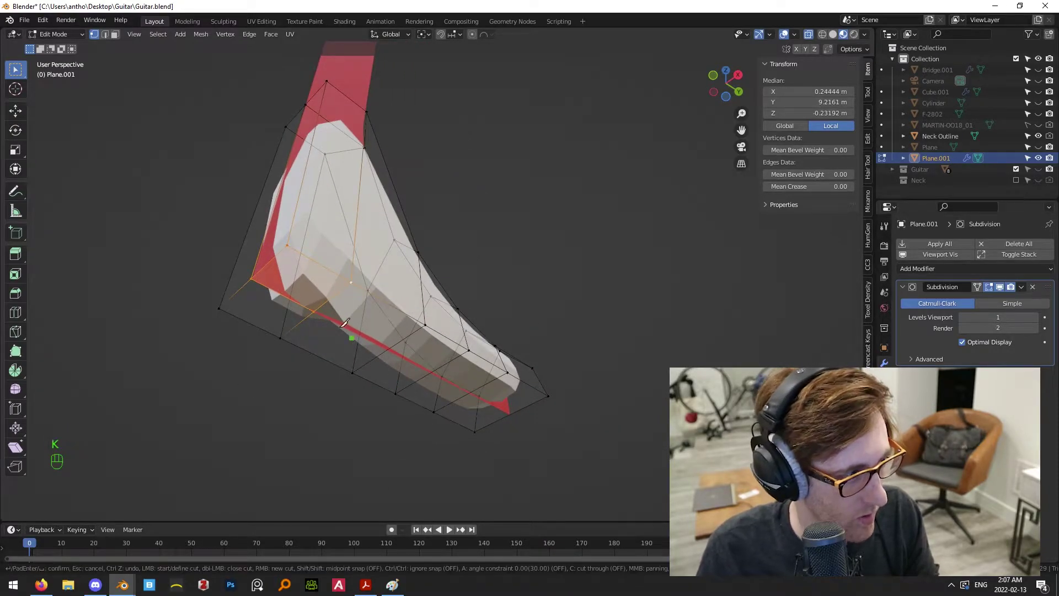
{"action": "key", "text": "Return"}
{"action": "middle_click_drag", "start_coordinate": [513, 409], "coordinate": [525, 427]}
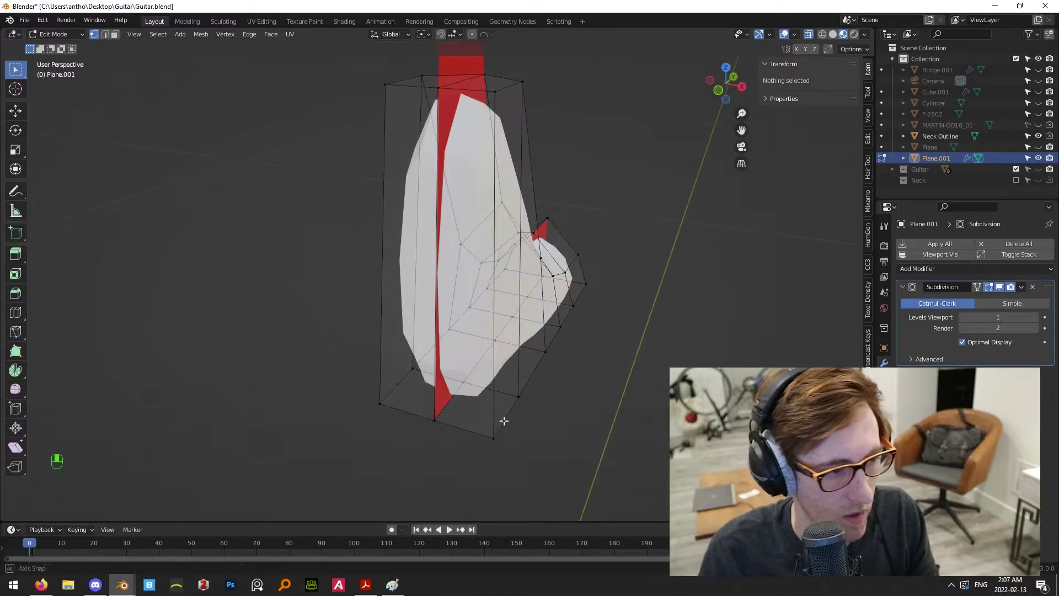
Add a horizontal loop cut around the heel and slide it evenly to just above the underside, at a factor of about 0.89
{"action": "key", "text": "KP_3"}
{"action": "middle_click_drag", "start_coordinate": [541, 390], "coordinate": [466, 377], "text": "shift"}
{"action": "key", "text": "ctrl+r"}
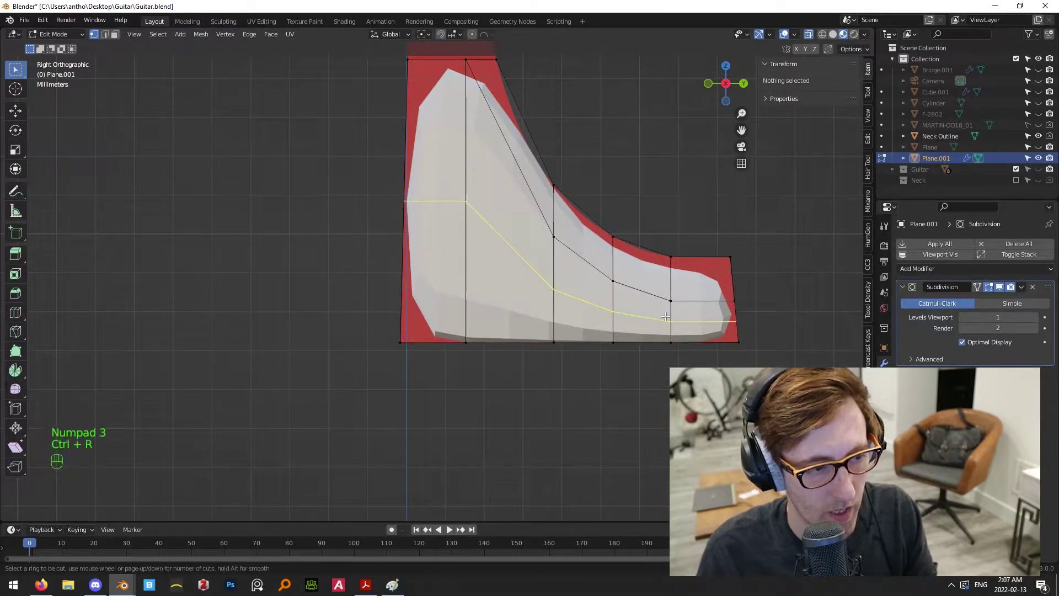
{"action": "left_click", "coordinate": [666, 316]}
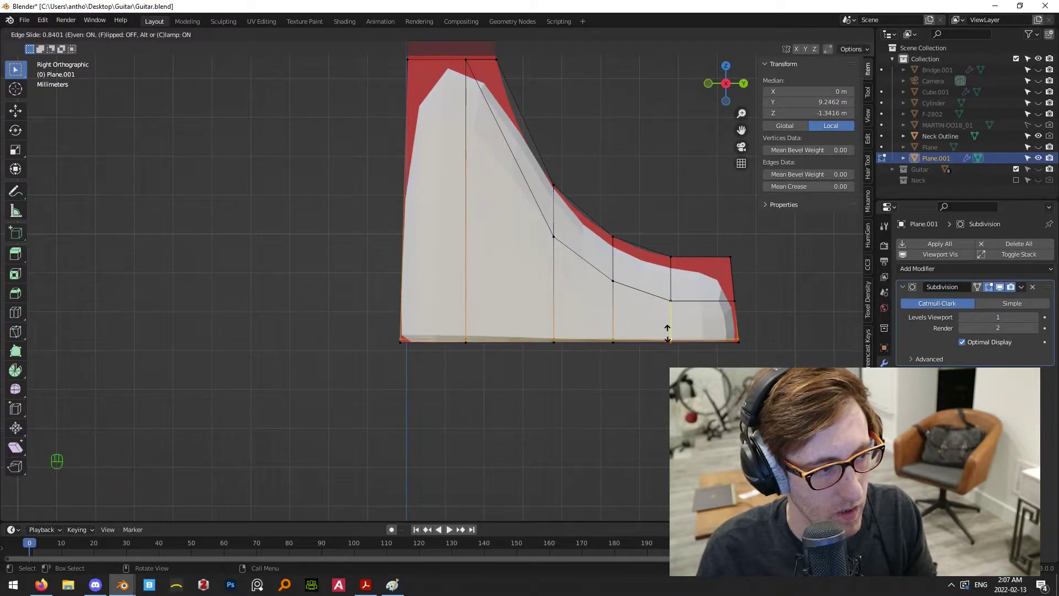
{"action": "key", "text": "f"}
{"action": "key", "text": "f"}
{"action": "key", "text": "f"}
{"action": "key", "text": "f"}
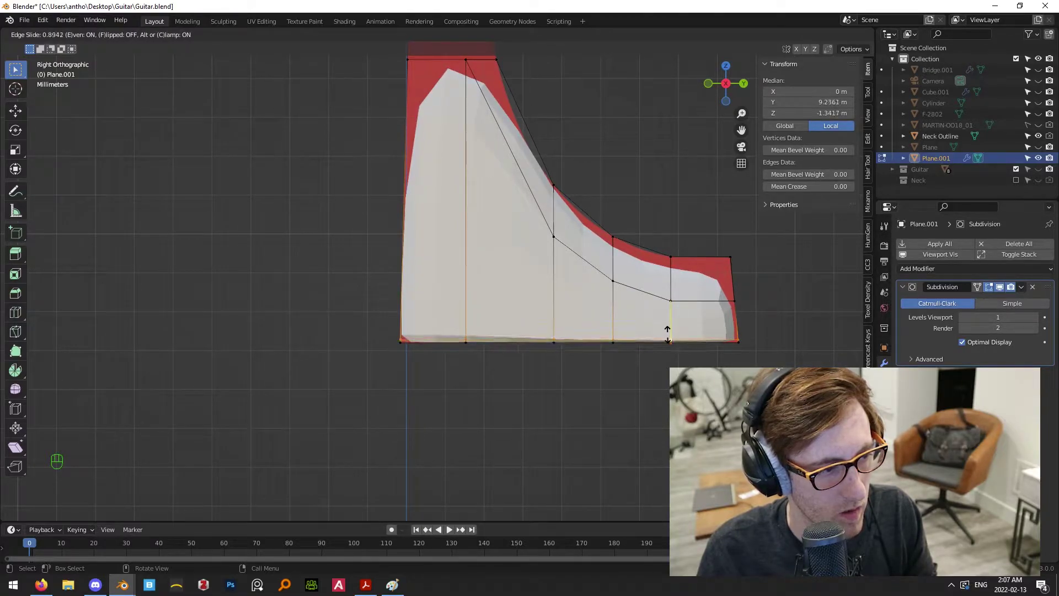
{"action": "left_click", "coordinate": [667, 334]}
Add a vertical loop cut near the heel's tall flat end and slide it close to that end's edge to sharpen it
{"action": "left_click", "coordinate": [624, 382]}
{"action": "scroll", "coordinate": [623, 383], "scroll_direction": "up", "scroll_amount": 3}
{"action": "middle_click_drag", "start_coordinate": [582, 430], "coordinate": [516, 442], "text": "shift"}
{"action": "middle_click_drag", "start_coordinate": [516, 442], "coordinate": [510, 338]}
{"action": "scroll", "coordinate": [544, 332], "scroll_direction": "up", "scroll_amount": 3}
{"action": "key", "text": "ctrl+r"}
{"action": "left_click", "coordinate": [545, 337]}
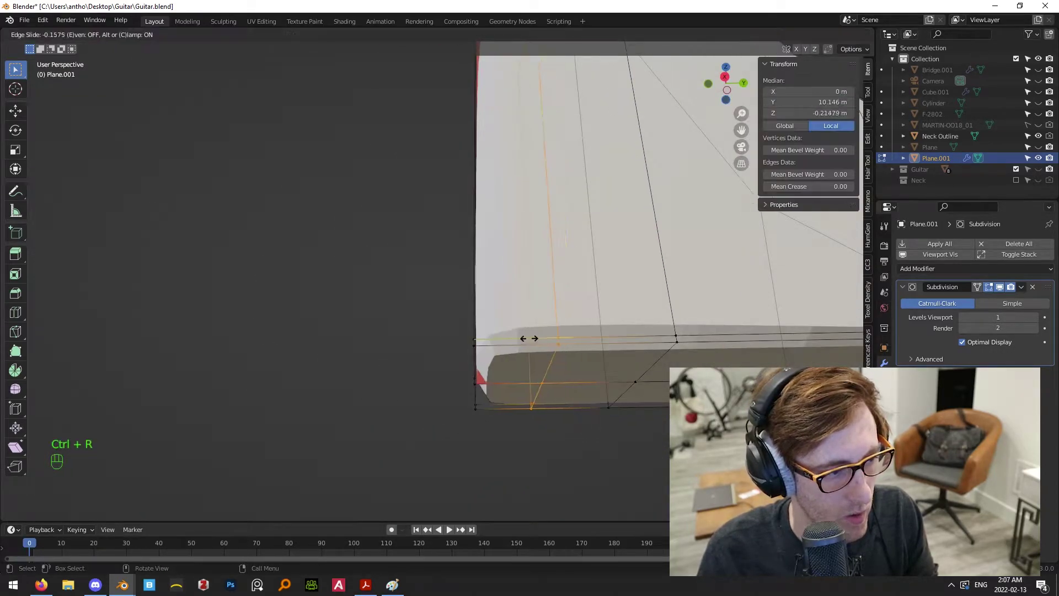
{"action": "left_click", "coordinate": [453, 335]}
{"action": "middle_click_drag", "start_coordinate": [423, 305], "coordinate": [565, 364]}
{"action": "key", "text": "Tab"}
{"action": "key", "text": "Tab"}
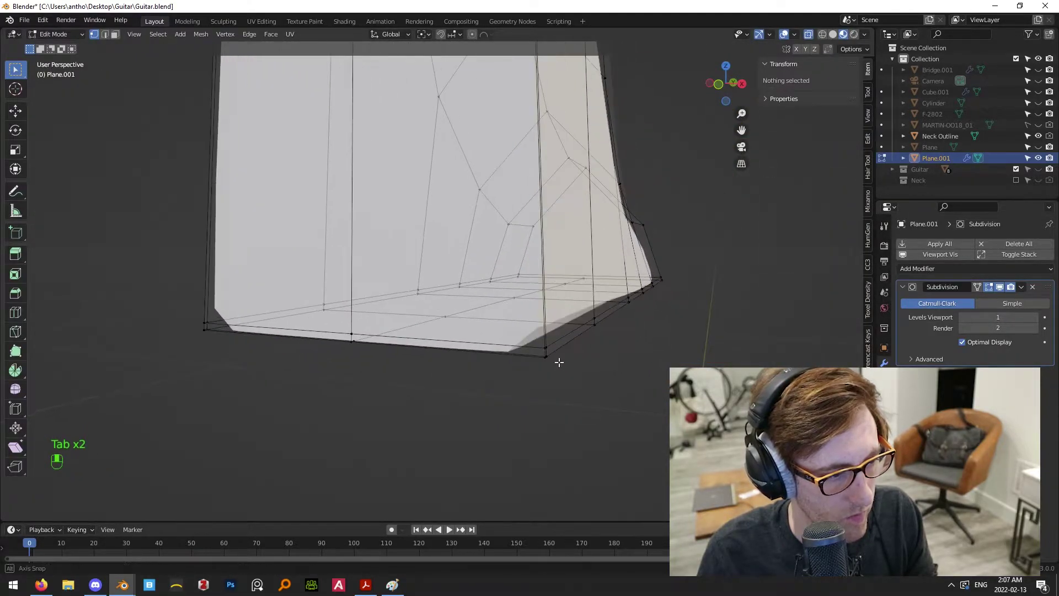
Add a vertical loop cut in the heel's last section and slide it close to the tip's end face
{"action": "key", "text": "KP_3"}
{"action": "key", "text": "ctrl+r"}
{"action": "left_click", "coordinate": [586, 256]}
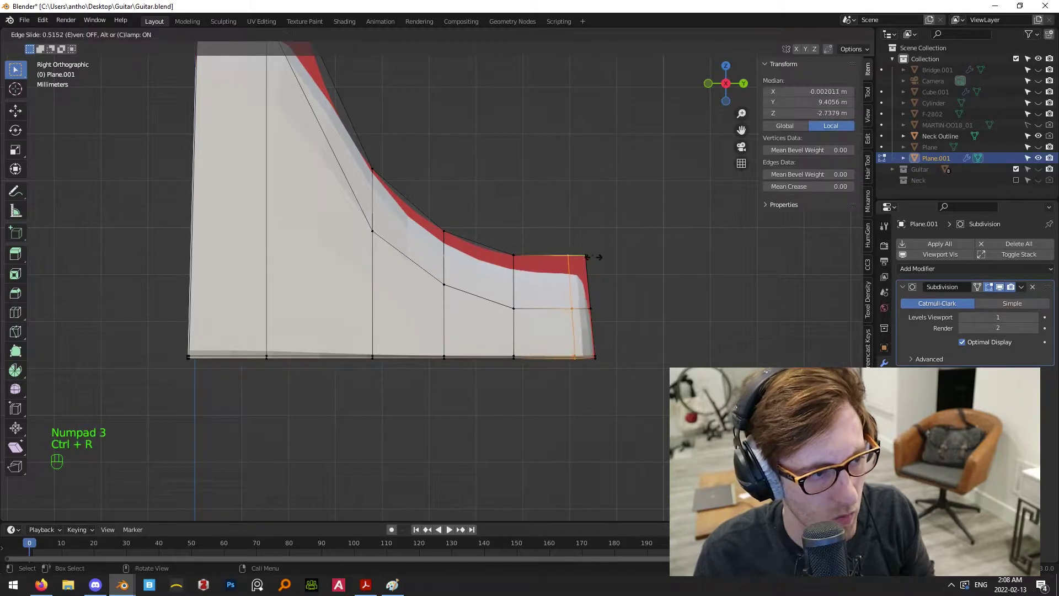
{"action": "left_click", "coordinate": [608, 257]}
{"action": "key", "text": "Tab"}
{"action": "middle_click_drag", "start_coordinate": [633, 279], "coordinate": [501, 363]}
{"action": "key", "text": "Tab"}
Try to raise the top centre vertex at the heel's tip along Z
{"action": "left_click_drag", "start_coordinate": [480, 255], "coordinate": [523, 305]}
{"action": "key", "text": "g"}
{"action": "key", "text": "z"}
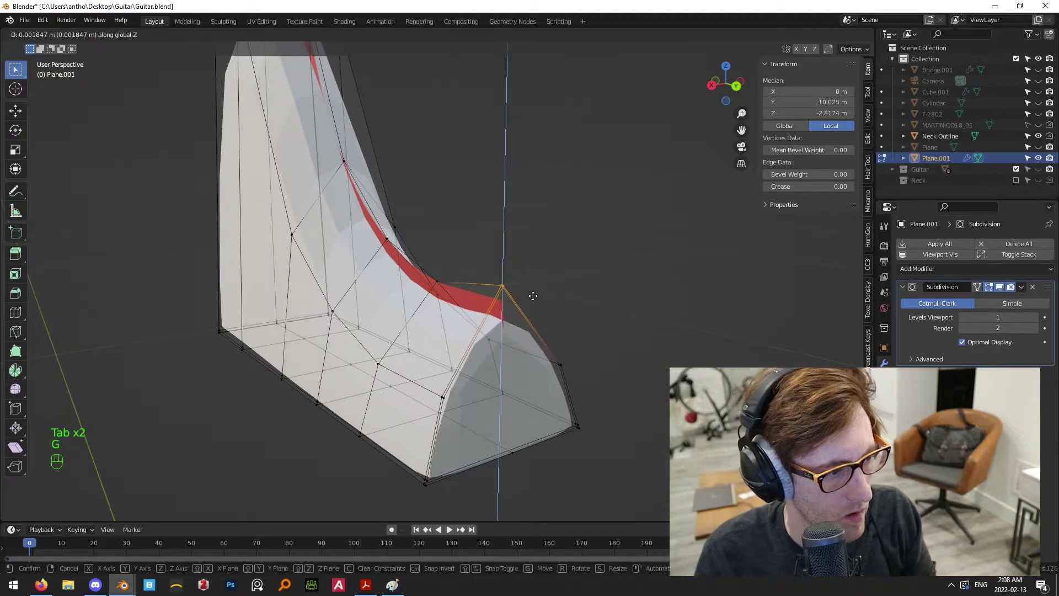
{"action": "left_click", "coordinate": [532, 294]}
Examine the heel's smoothed shape and mesh against the Neck Outline from the side and from several angles
{"action": "key", "text": "Tab"}
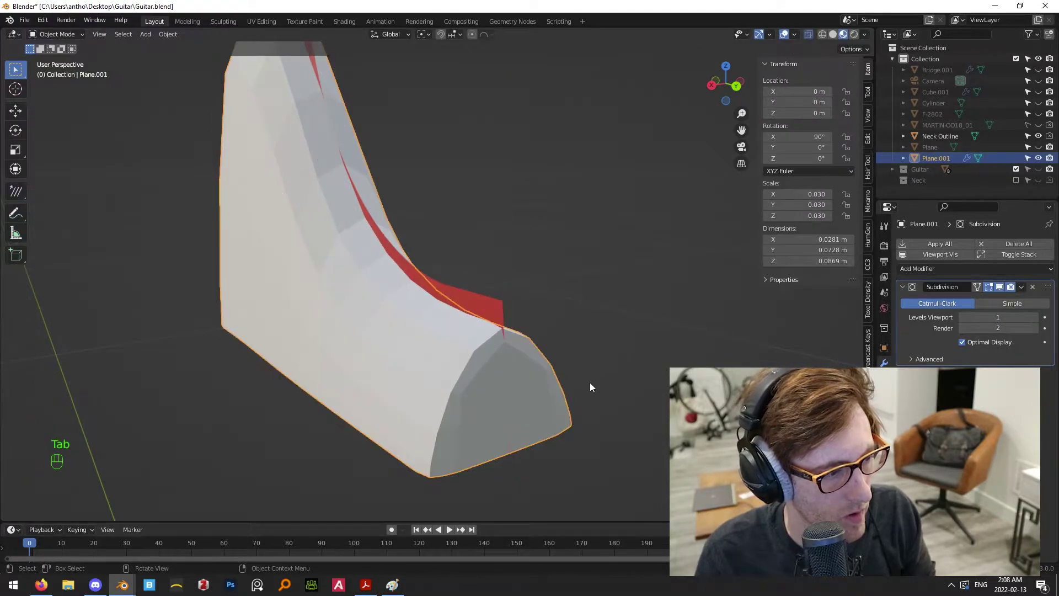
{"action": "key", "text": "KP_3"}
{"action": "middle_click_drag", "start_coordinate": [604, 371], "coordinate": [452, 373]}
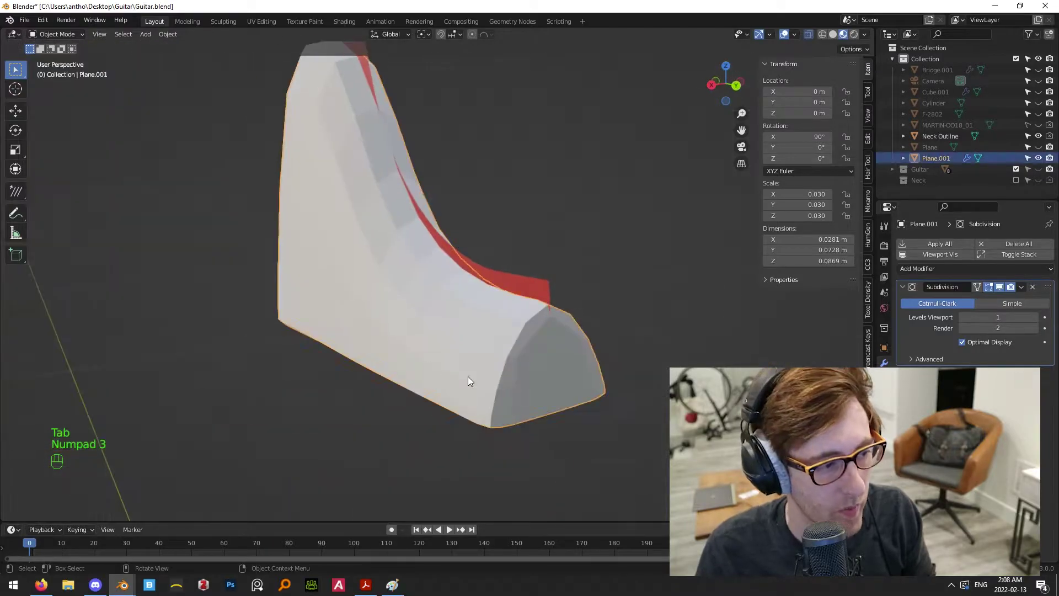
{"action": "key", "text": "Tab"}
{"action": "key", "text": "Tab"}
{"action": "middle_click_drag", "start_coordinate": [594, 351], "coordinate": [557, 313]}
{"action": "key", "text": "Tab"}
{"action": "key", "text": "KP_3"}
{"action": "left_click", "coordinate": [565, 282], "text": "alt"}
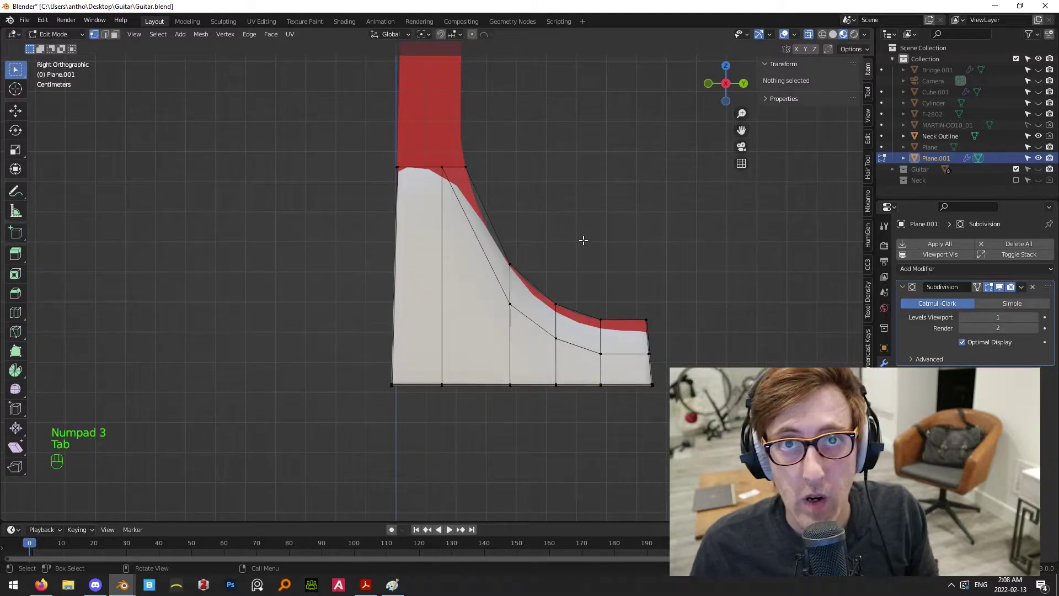
{"action": "middle_click_drag", "start_coordinate": [637, 240], "coordinate": [296, 222]}
{"action": "middle_click_drag", "start_coordinate": [457, 287], "coordinate": [513, 321]}
{"action": "middle_click_drag", "start_coordinate": [597, 336], "coordinate": [464, 298], "text": "shift"}
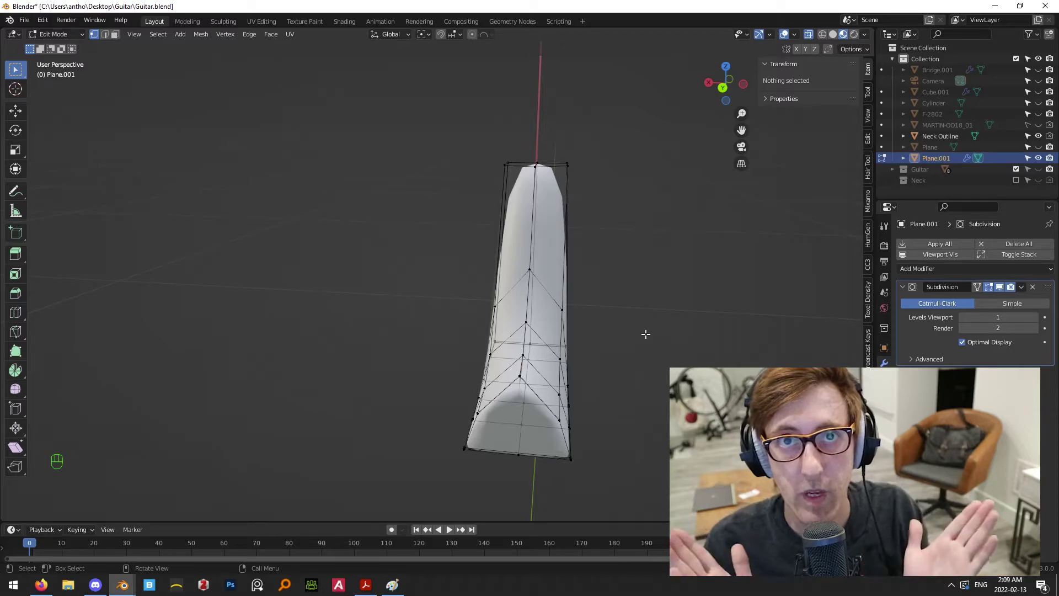
From the top view, select all vertices at the heel's tall end and enable proportional editing with Smooth falloff
{"action": "key", "text": "KP_7"}
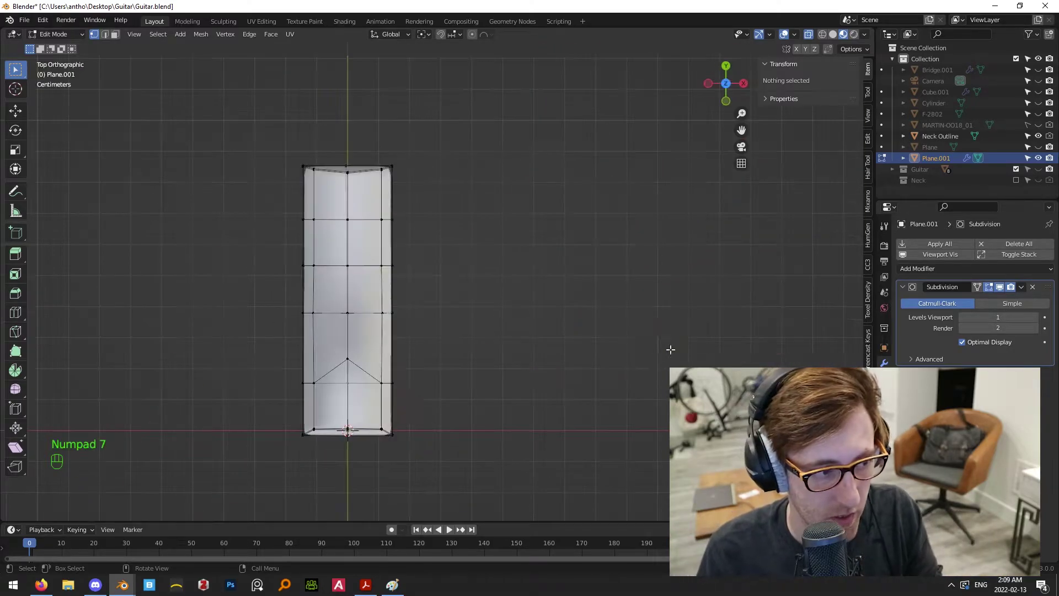
{"action": "middle_click_drag", "start_coordinate": [390, 234], "coordinate": [508, 235], "text": "shift"}
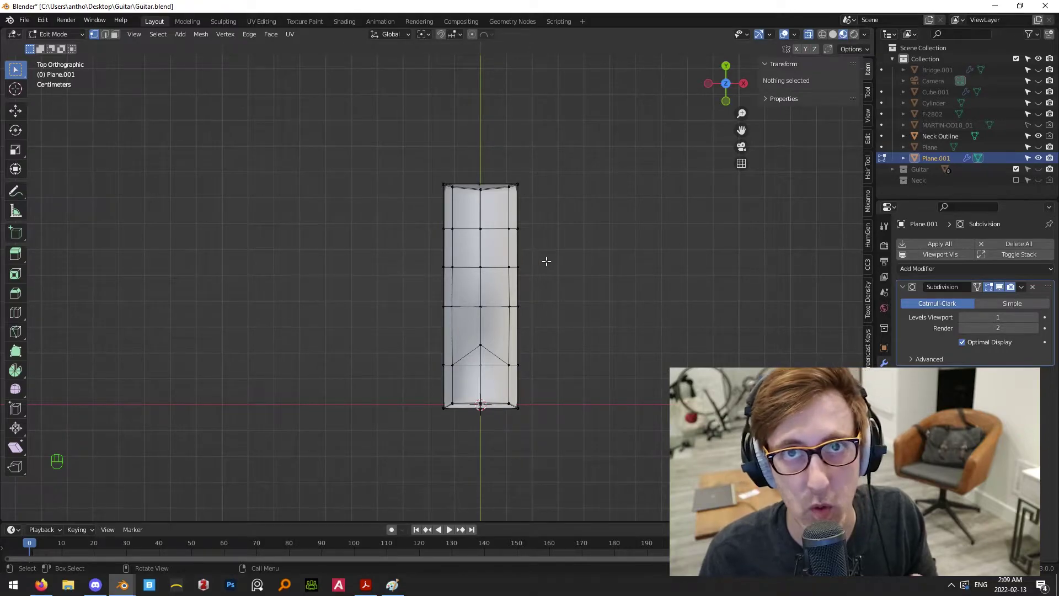
{"action": "left_click_drag", "start_coordinate": [342, 317], "coordinate": [493, 383]}
{"action": "middle_click_drag", "start_coordinate": [493, 384], "coordinate": [559, 284]}
{"action": "key", "text": "KP_7"}
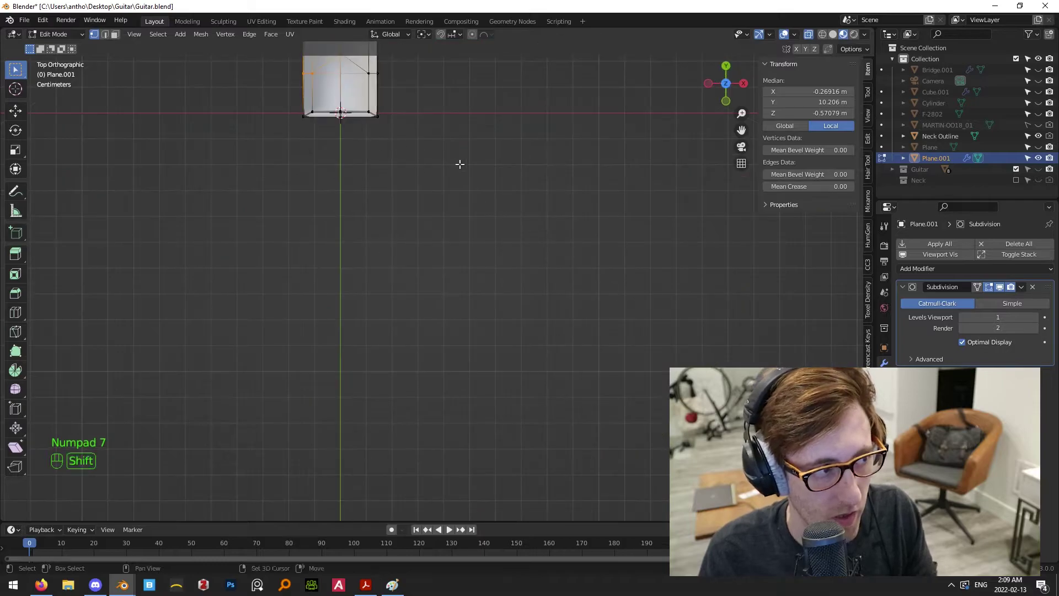
{"action": "middle_click_drag", "start_coordinate": [448, 158], "coordinate": [599, 313], "text": "shift"}
{"action": "left_click_drag", "start_coordinate": [396, 187], "coordinate": [690, 322]}
{"action": "middle_click_drag", "start_coordinate": [627, 303], "coordinate": [637, 385], "text": "shift"}
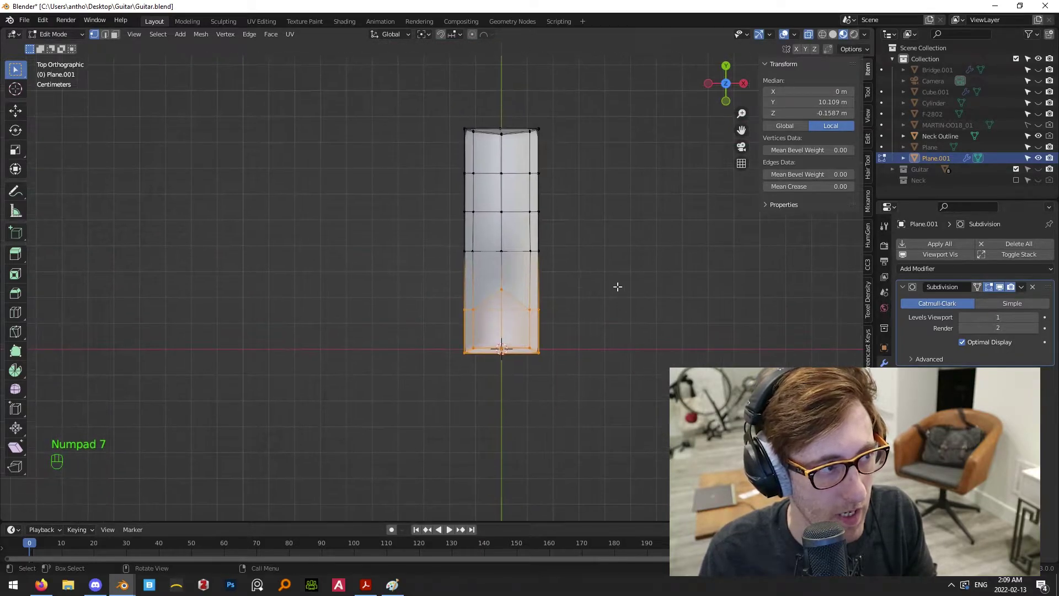
{"action": "left_click", "coordinate": [473, 34]}
{"action": "left_click", "coordinate": [491, 35]}
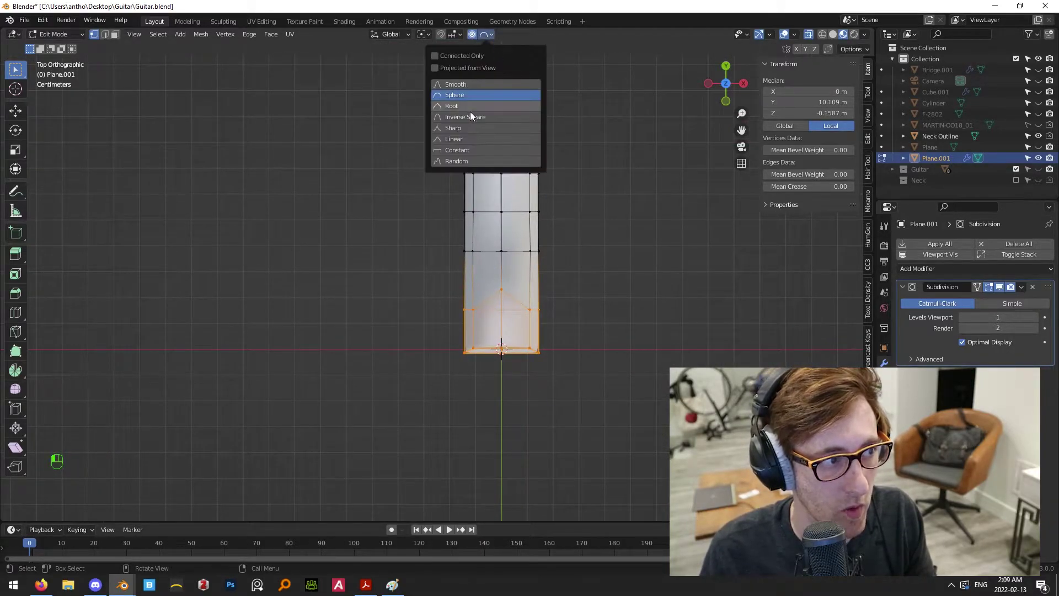
{"action": "left_click", "coordinate": [464, 83]}
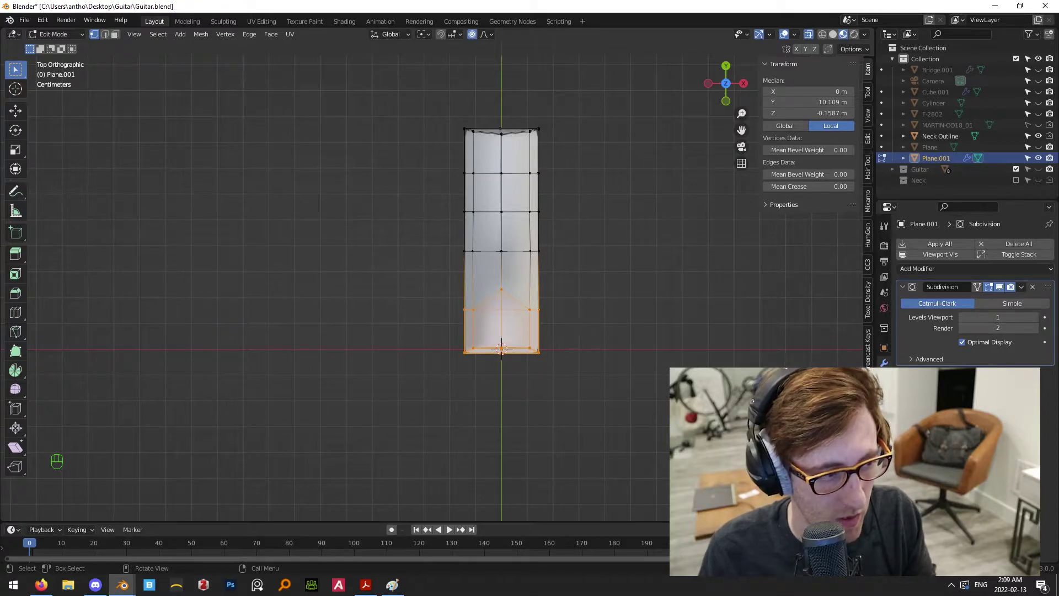
Widen the heel's selected tall end along X by a factor of about 1.93 using Smooth proportional editing
{"action": "key", "text": "s"}
{"action": "key", "text": "x"}
{"action": "scroll", "coordinate": [584, 322], "scroll_direction": "down", "scroll_amount": 6}
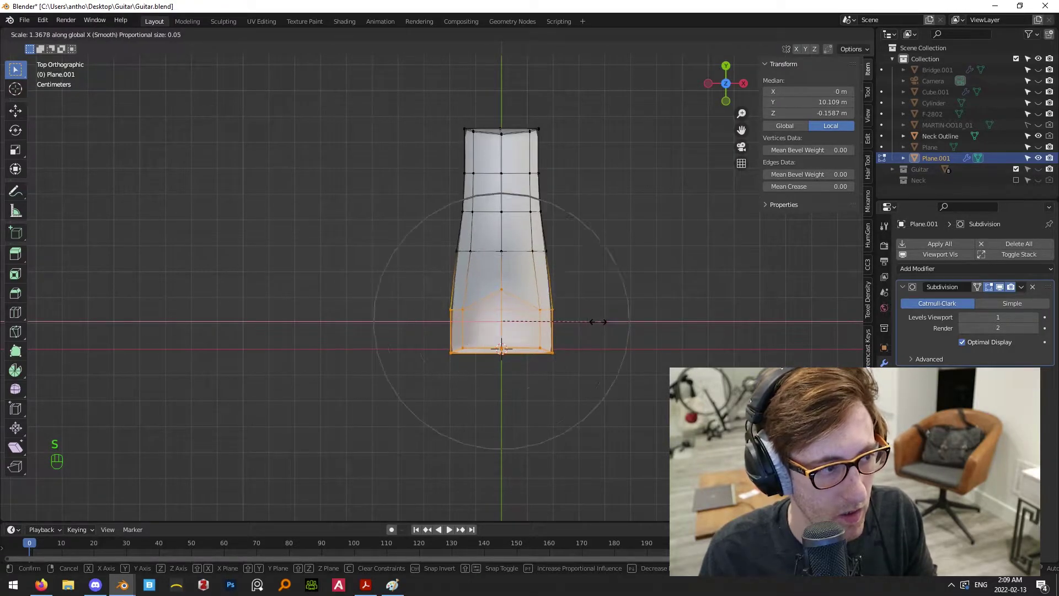
{"action": "scroll", "coordinate": [629, 323], "scroll_direction": "down", "scroll_amount": 2}
{"action": "scroll", "coordinate": [629, 322], "scroll_direction": "up", "scroll_amount": 1}
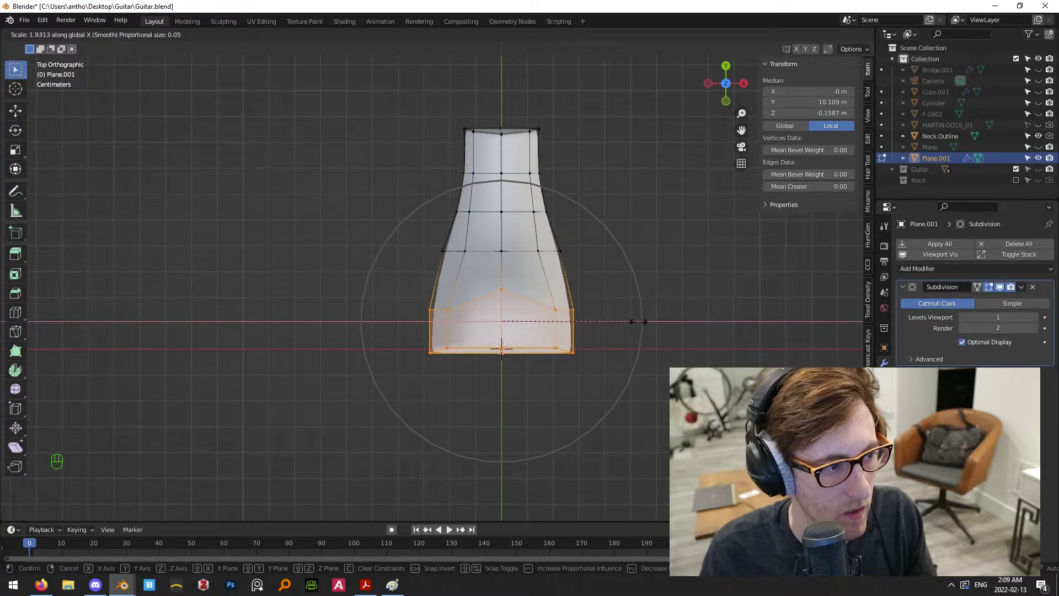
{"action": "left_click", "coordinate": [639, 322]}
Return to Object Mode, enable the Neck collection but keep it hidden, and show the Guitar collection around the heel
{"action": "key", "text": "Tab"}
{"action": "middle_click_drag", "start_coordinate": [653, 320], "coordinate": [598, 265]}
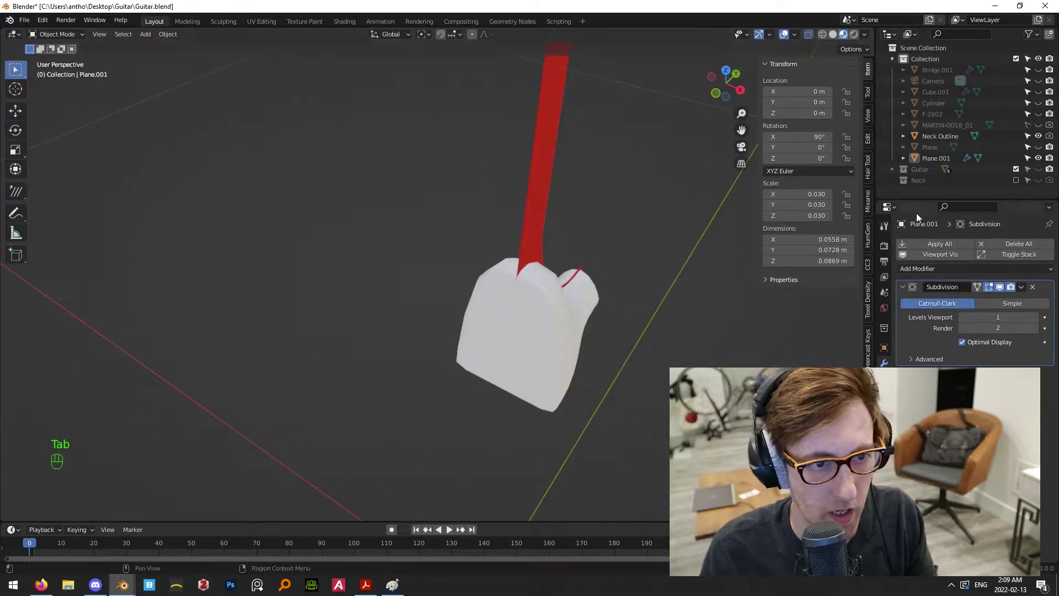
{"action": "left_click", "coordinate": [1015, 180]}
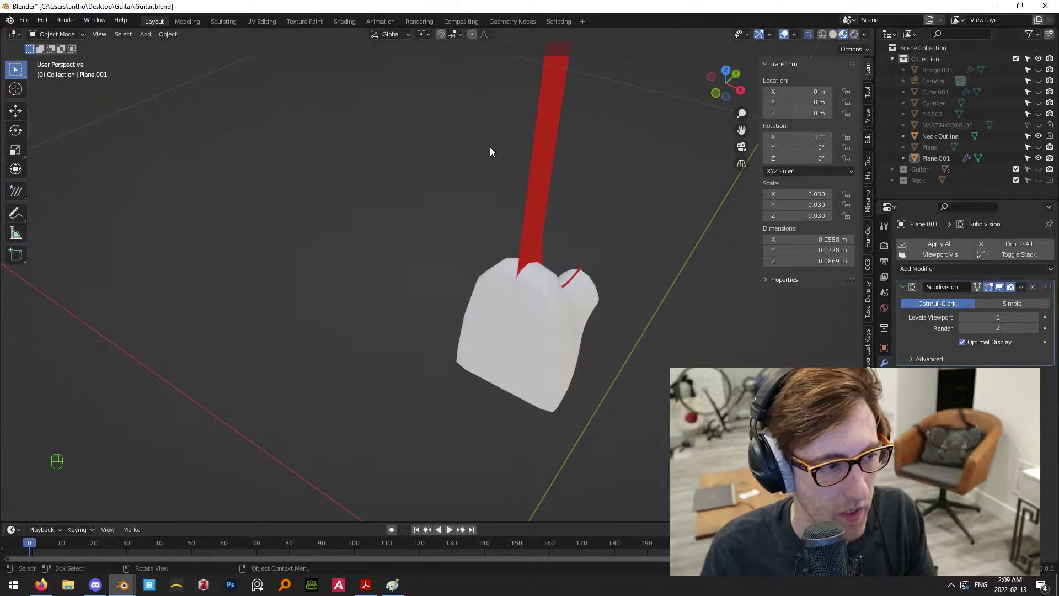
{"action": "left_click", "coordinate": [1038, 180]}
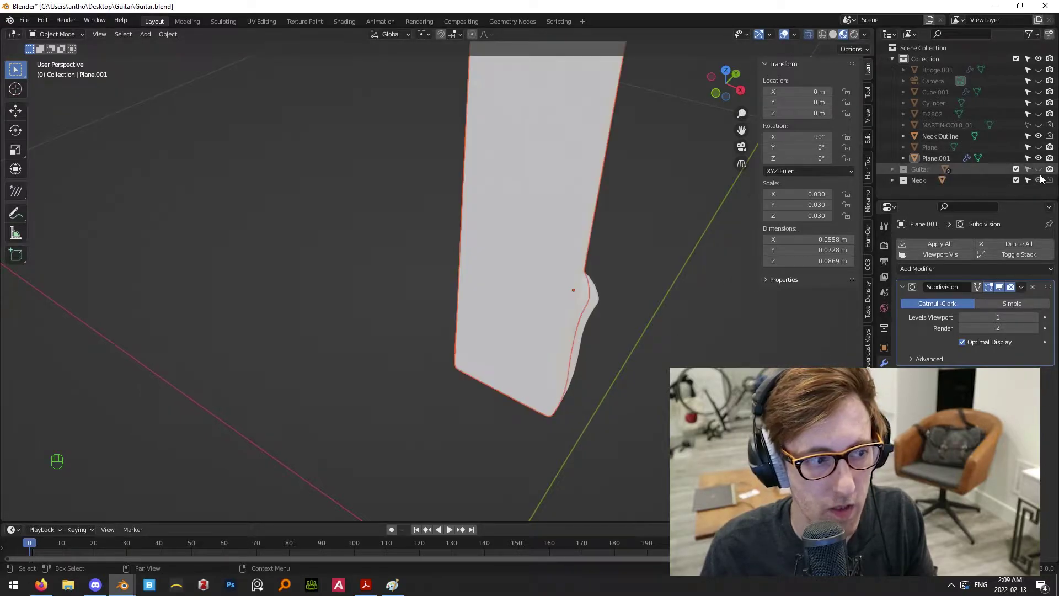
{"action": "left_click", "coordinate": [1038, 180]}
{"action": "left_click", "coordinate": [1038, 169]}
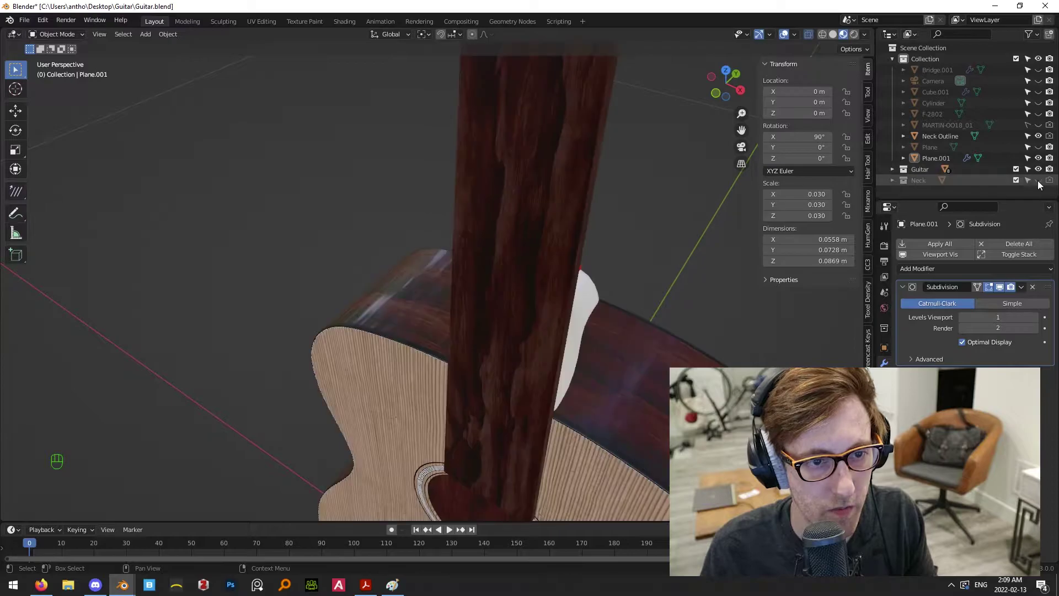
Select the heel and try to scale the whole object along X against the guitar body
{"action": "middle_click_drag", "start_coordinate": [682, 321], "coordinate": [589, 311]}
{"action": "left_click", "coordinate": [646, 358]}
{"action": "scroll", "coordinate": [597, 358], "scroll_direction": "up", "scroll_amount": 4}
{"action": "scroll", "coordinate": [629, 292], "scroll_direction": "up", "scroll_amount": 3}
{"action": "key", "text": "s"}
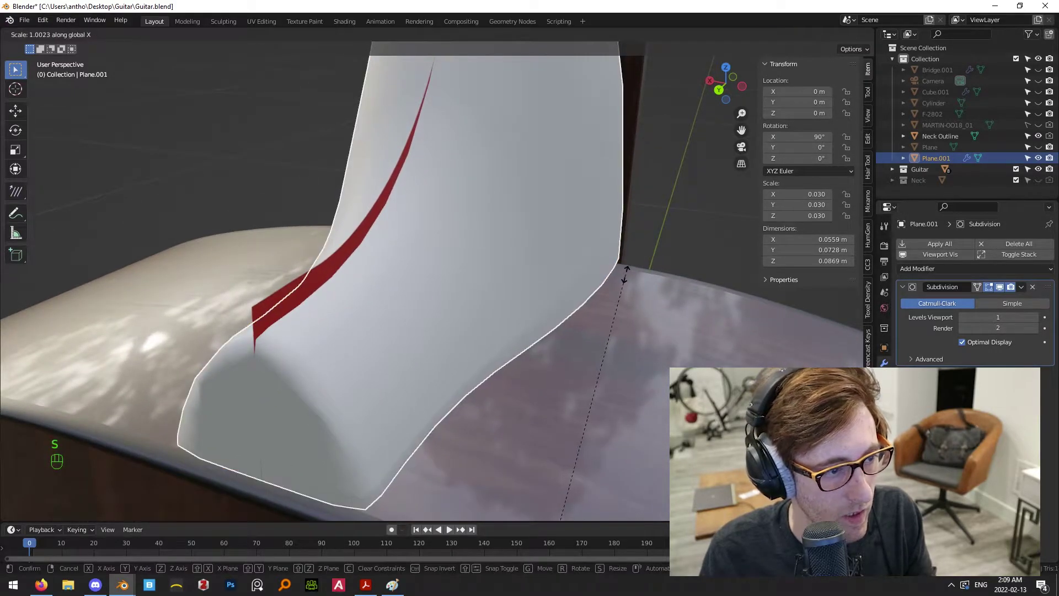
In the top view, select the vertices at the heel's narrow tip and scale them along X to about 0.831
{"action": "key", "text": "Tab"}
{"action": "middle_click_drag", "start_coordinate": [620, 279], "coordinate": [557, 299]}
{"action": "key", "text": "KP_7"}
{"action": "scroll", "coordinate": [520, 292], "scroll_direction": "down", "scroll_amount": 1}
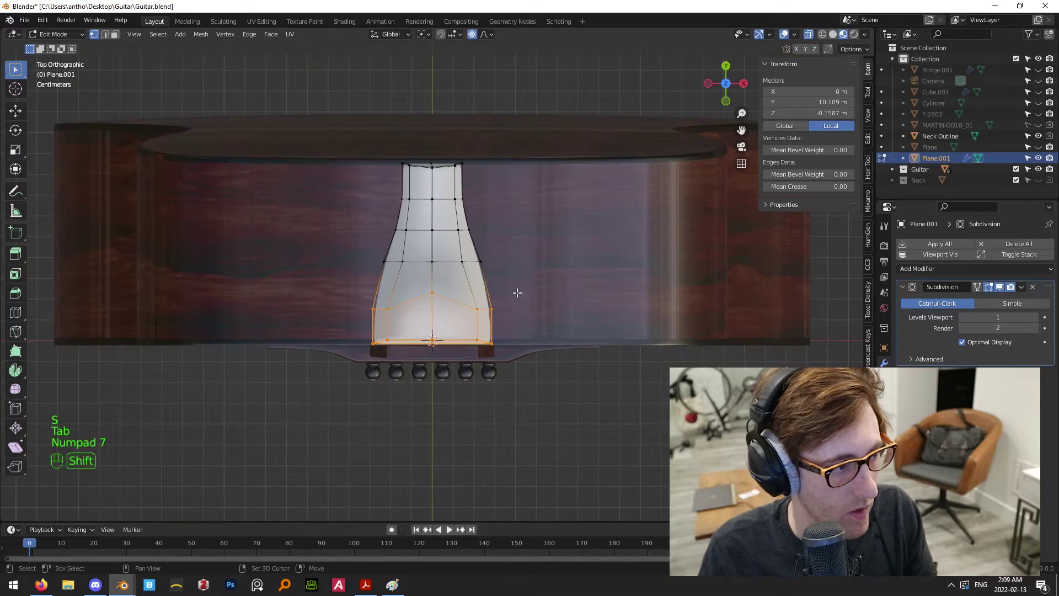
{"action": "left_click_drag", "start_coordinate": [339, 111], "coordinate": [505, 230]}
{"action": "key", "text": "s"}
{"action": "key", "text": "x"}
{"action": "left_click", "coordinate": [584, 239]}
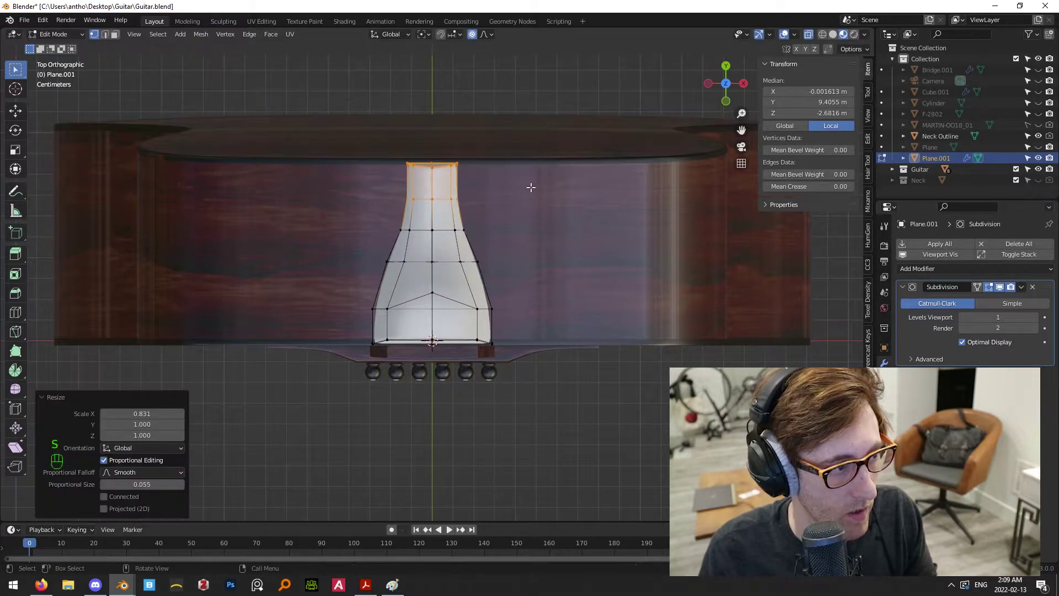
Move the heel's selected tip vertices about -0.0027 m along Y with proportional editing
{"action": "key", "text": "g"}
{"action": "key", "text": "y"}
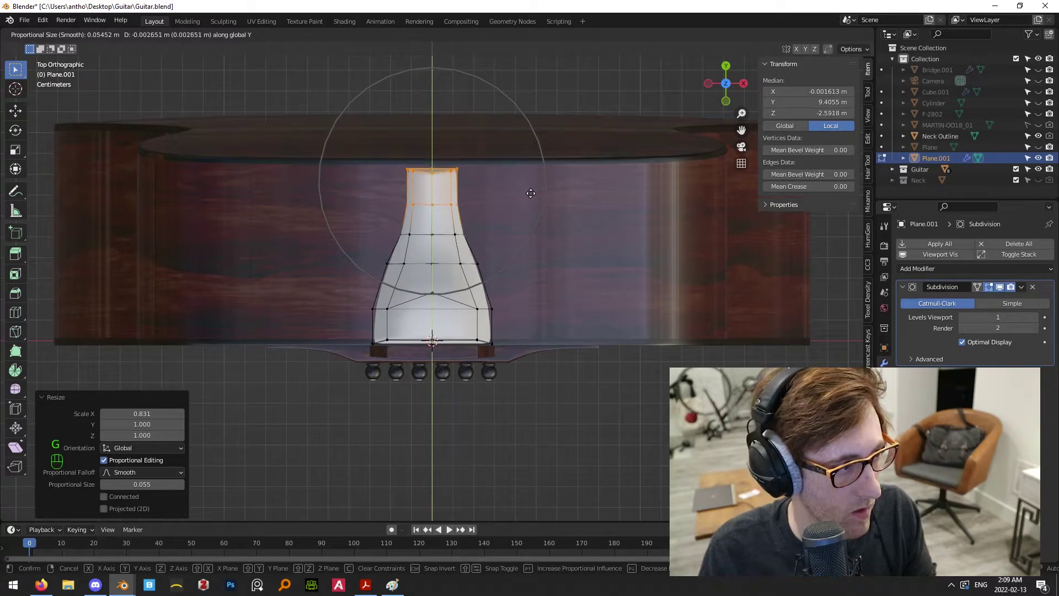
{"action": "left_click", "coordinate": [530, 194]}
Select the end row of vertices at the heel's wide tall end and scale it along X by about 1.03
{"action": "middle_click_drag", "start_coordinate": [488, 292], "coordinate": [492, 287], "text": "shift"}
{"action": "left_click_drag", "start_coordinate": [349, 276], "coordinate": [579, 364]}
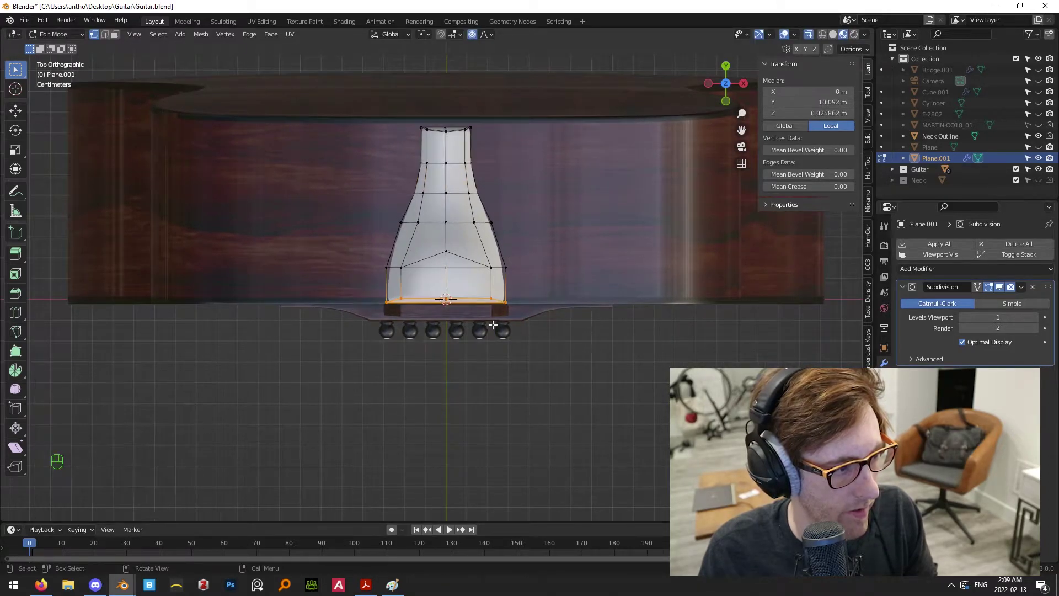
{"action": "scroll", "coordinate": [559, 344], "scroll_direction": "up", "scroll_amount": 3}
{"action": "key", "text": "s"}
{"action": "key", "text": "x"}
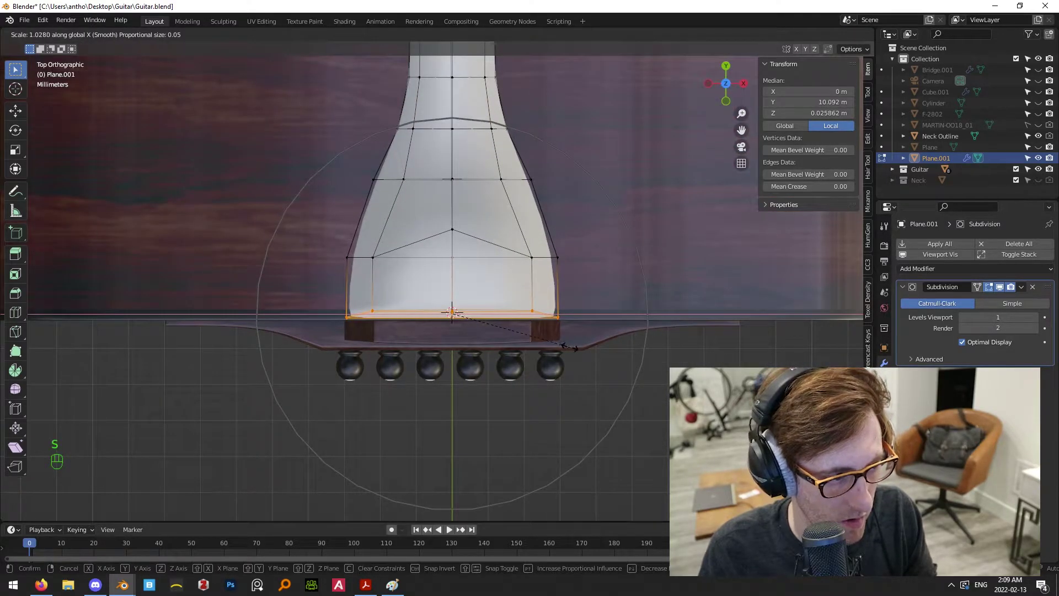
{"action": "left_click", "coordinate": [570, 347]}
From the right view, nudge the whole heel object by about -0.0003 m in Y and -0.0007 m in Z
{"action": "middle_click_drag", "start_coordinate": [640, 399], "coordinate": [613, 355]}
{"action": "key", "text": "Tab"}
{"action": "key", "text": "KP_3"}
{"action": "scroll", "coordinate": [557, 305], "scroll_direction": "up", "scroll_amount": 4}
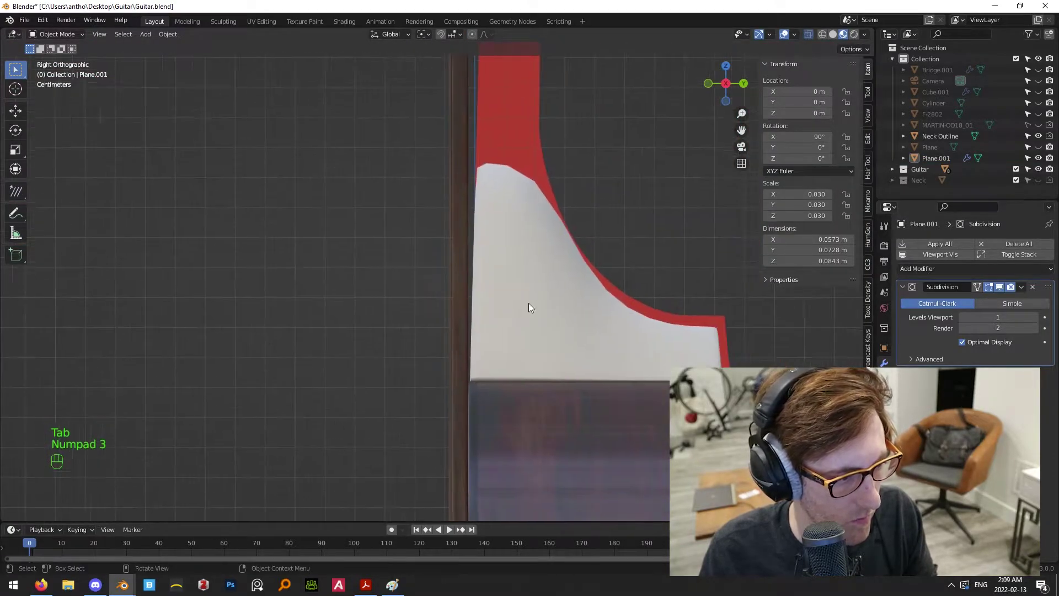
{"action": "left_click", "coordinate": [544, 305]}
{"action": "scroll", "coordinate": [557, 306], "scroll_direction": "up", "scroll_amount": 2}
{"action": "scroll", "coordinate": [563, 331], "scroll_direction": "up", "scroll_amount": 2}
{"action": "key", "text": "g"}
{"action": "right_click", "coordinate": [539, 317]}
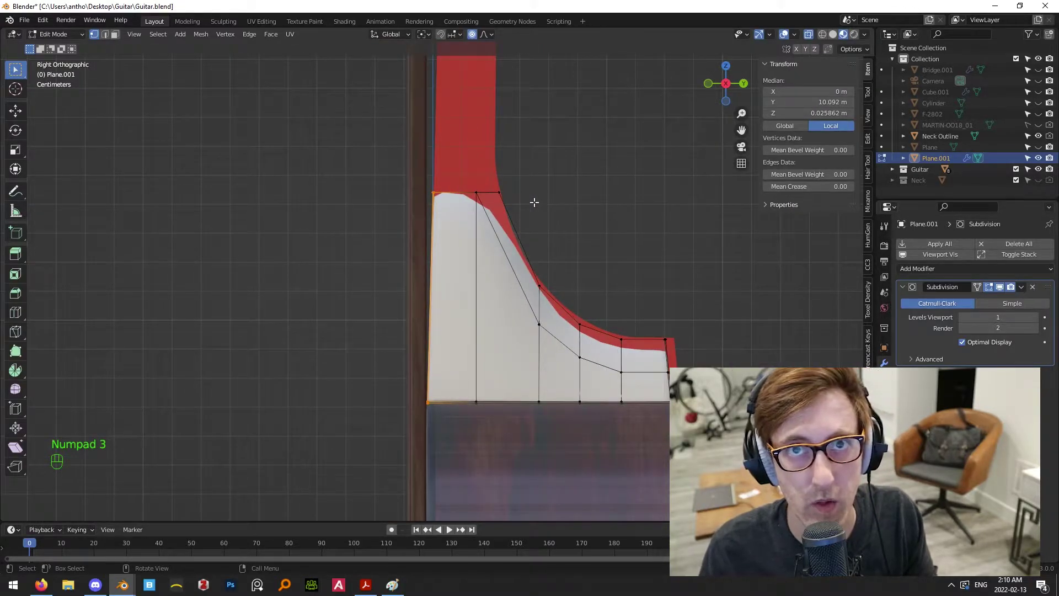
Select the upper centre vertices along the heel's curve and tip, and raise them about 0.0019 m along Z with proportional size 0.019
{"action": "key", "text": "Tab"}
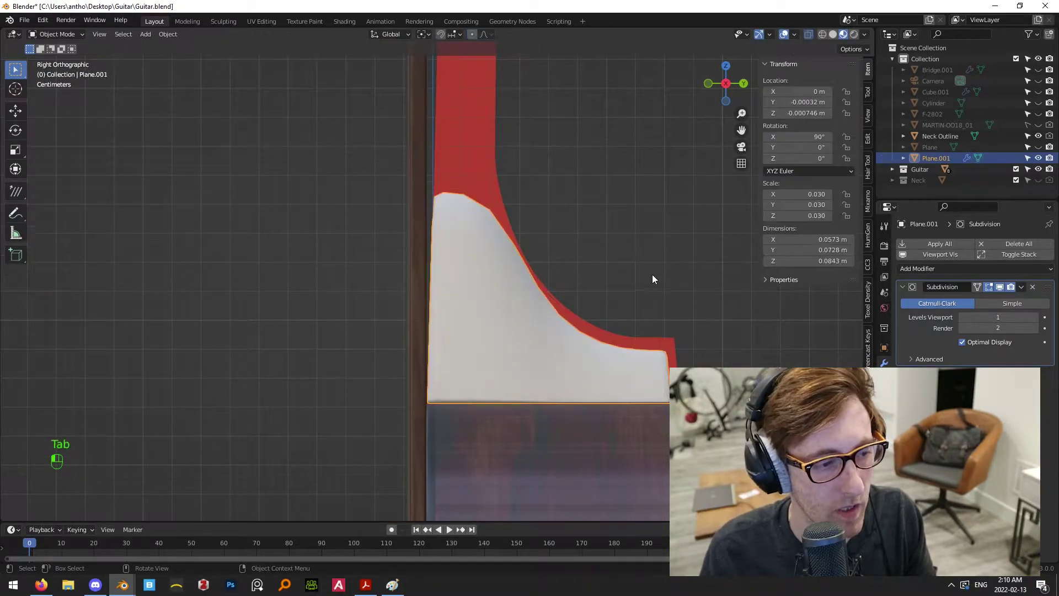
{"action": "left_click", "coordinate": [652, 276]}
{"action": "middle_click_drag", "start_coordinate": [652, 276], "coordinate": [570, 310]}
{"action": "left_click", "coordinate": [548, 310]}
{"action": "key", "text": "Tab"}
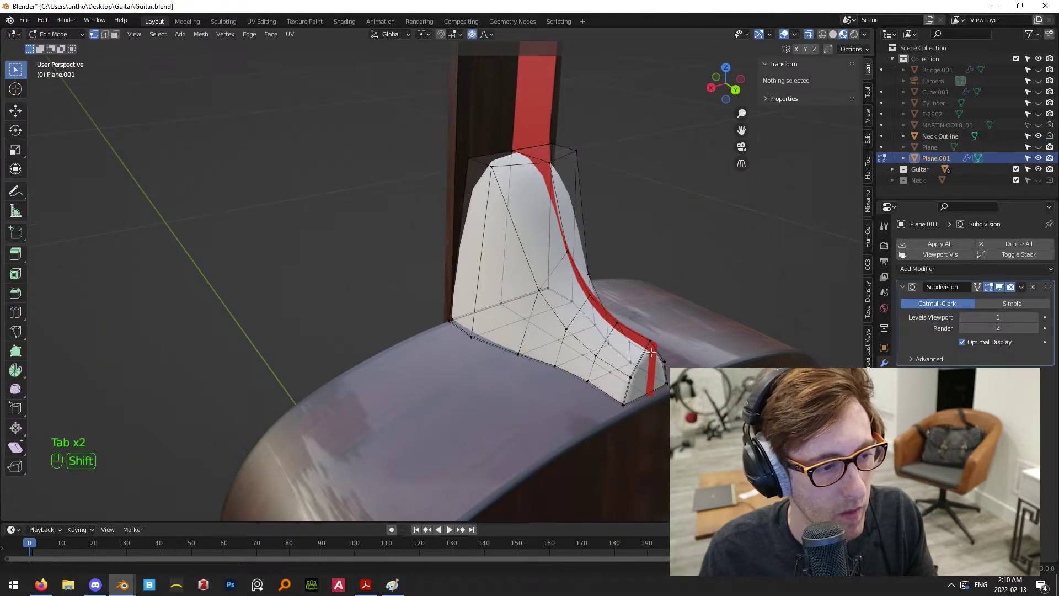
{"action": "scroll", "coordinate": [599, 316], "scroll_direction": "up", "scroll_amount": 2}
{"action": "left_click", "coordinate": [608, 285]}
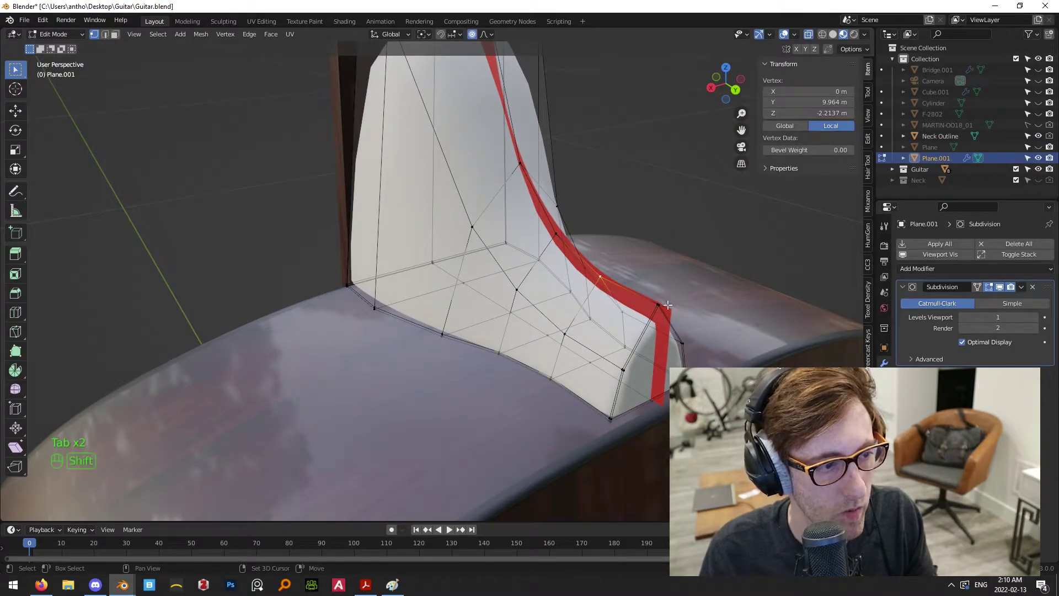
{"action": "key", "text": "KP_3"}
{"action": "left_click_drag", "start_coordinate": [480, 265], "coordinate": [624, 308], "text": "shift"}
{"action": "key", "text": "g"}
{"action": "scroll", "coordinate": [638, 308], "scroll_direction": "up", "scroll_amount": 10}
{"action": "left_click", "coordinate": [638, 305]}
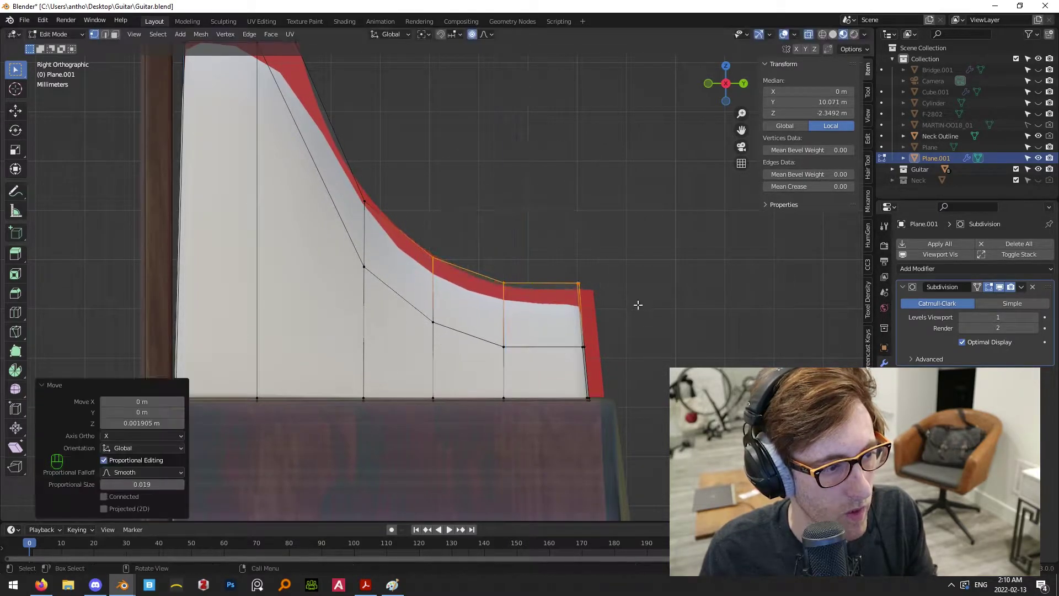
Set the heel's Subdivision viewport level to 2
{"action": "key", "text": "Tab"}
{"action": "middle_click_drag", "start_coordinate": [664, 312], "coordinate": [595, 320]}
{"action": "left_click", "coordinate": [678, 272]}
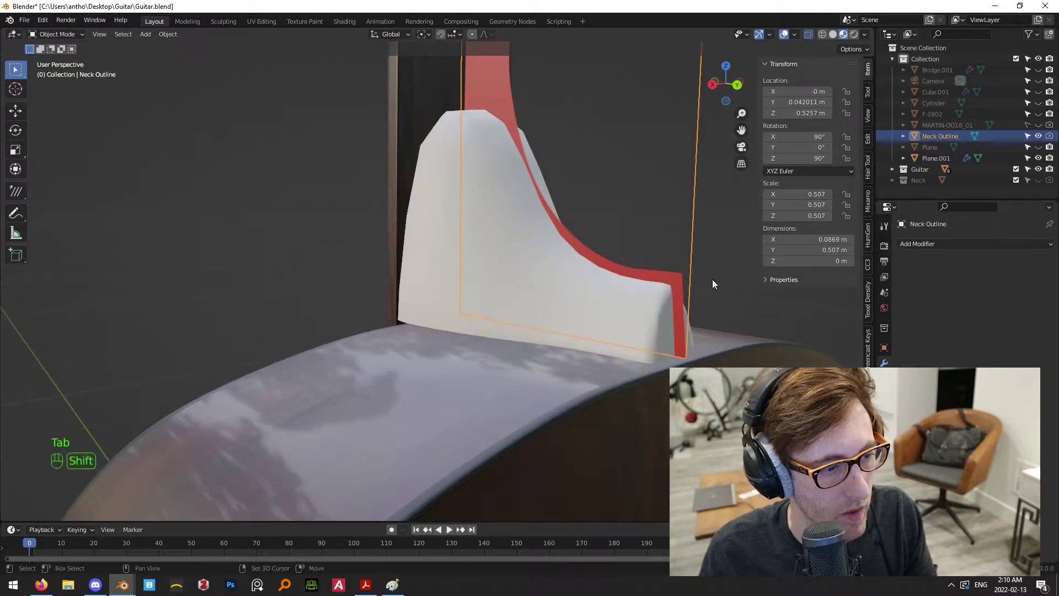
{"action": "scroll", "coordinate": [659, 276], "scroll_direction": "up", "scroll_amount": 4}
{"action": "left_click", "coordinate": [649, 255]}
{"action": "left_click", "coordinate": [1033, 318]}
{"action": "left_click", "coordinate": [1034, 319]}
{"action": "left_click", "coordinate": [583, 167]}
Examine the smoothed heel against the Neck Outline from several angles and from the right view
{"action": "middle_click_drag", "start_coordinate": [663, 259], "coordinate": [599, 260]}
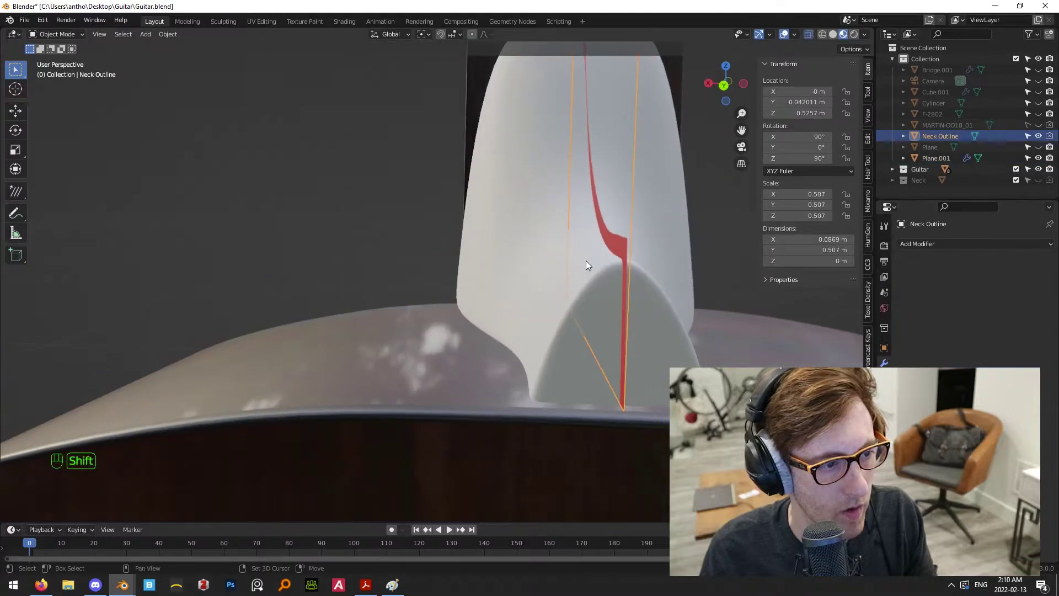
{"action": "left_click", "coordinate": [599, 317]}
{"action": "key", "text": "Tab"}
{"action": "middle_click_drag", "start_coordinate": [599, 319], "coordinate": [597, 323]}
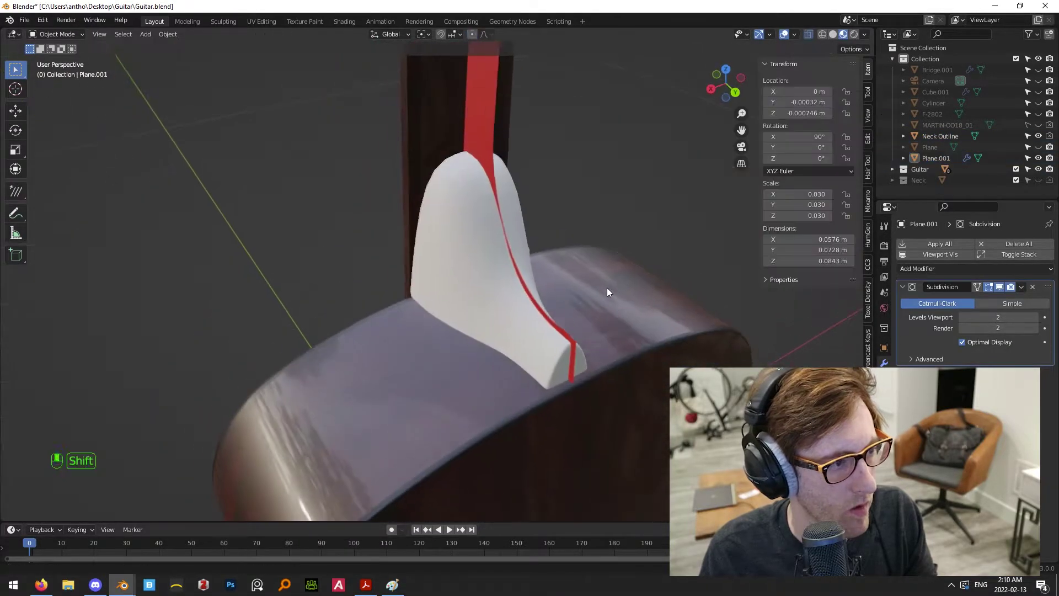
{"action": "middle_click_drag", "start_coordinate": [607, 287], "coordinate": [610, 290], "text": "shift"}
{"action": "left_click", "coordinate": [472, 220]}
{"action": "key", "text": "KP_3"}
{"action": "middle_click_drag", "start_coordinate": [529, 237], "coordinate": [466, 271], "text": "shift"}
{"action": "scroll", "coordinate": [562, 234], "scroll_direction": "up", "scroll_amount": 2}
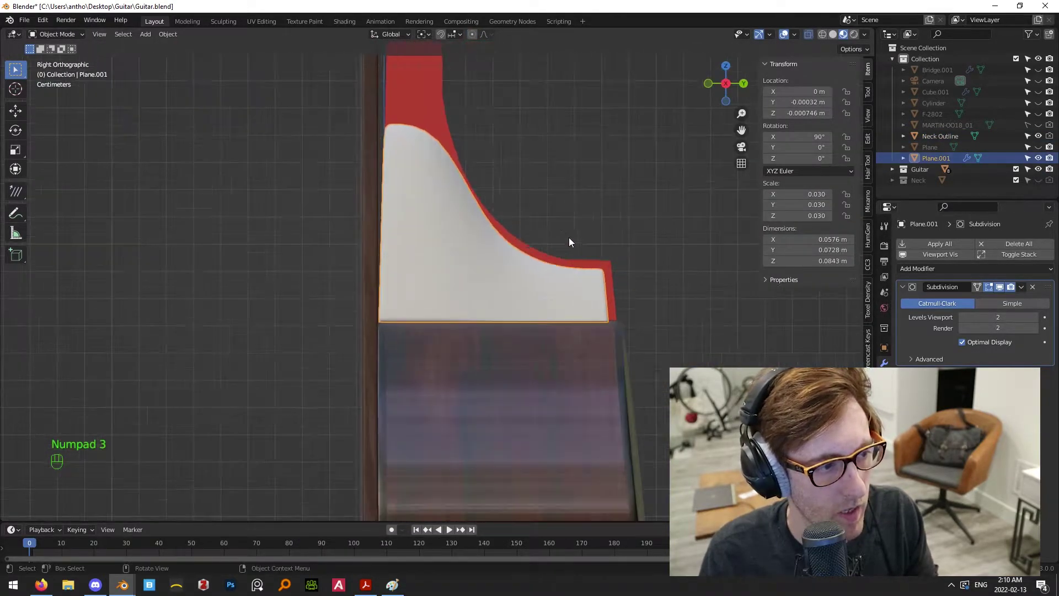
Move the vertices at the heel's tip end outward along Y to meet the Neck Outline's end edge
{"action": "key", "text": "Tab"}
{"action": "scroll", "coordinate": [640, 306], "scroll_direction": "up", "scroll_amount": 4}
{"action": "middle_click_drag", "start_coordinate": [652, 316], "coordinate": [543, 306], "text": "shift"}
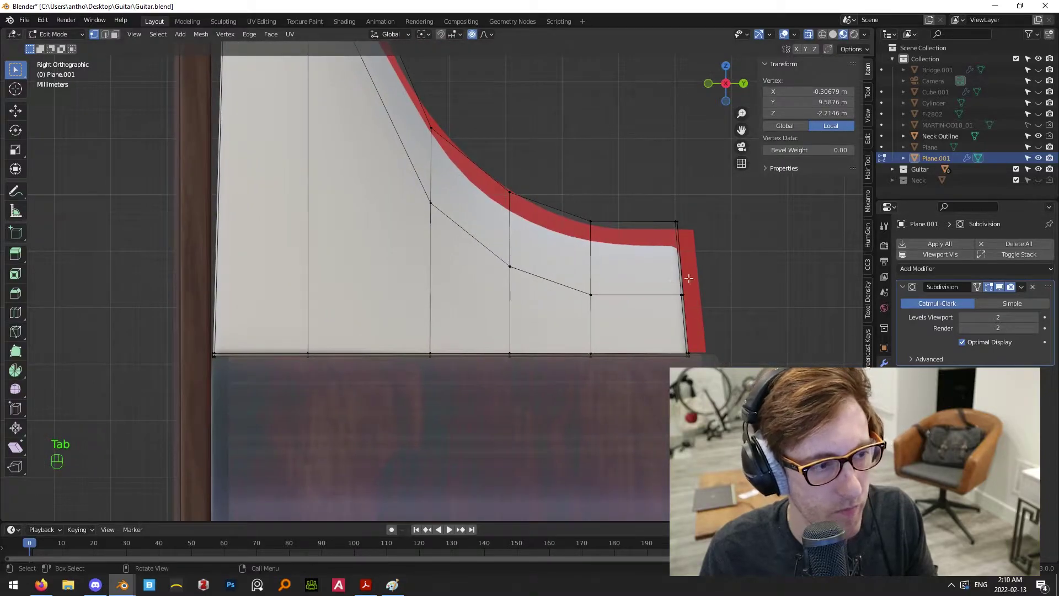
{"action": "left_click", "coordinate": [999, 286]}
{"action": "left_click", "coordinate": [1000, 285]}
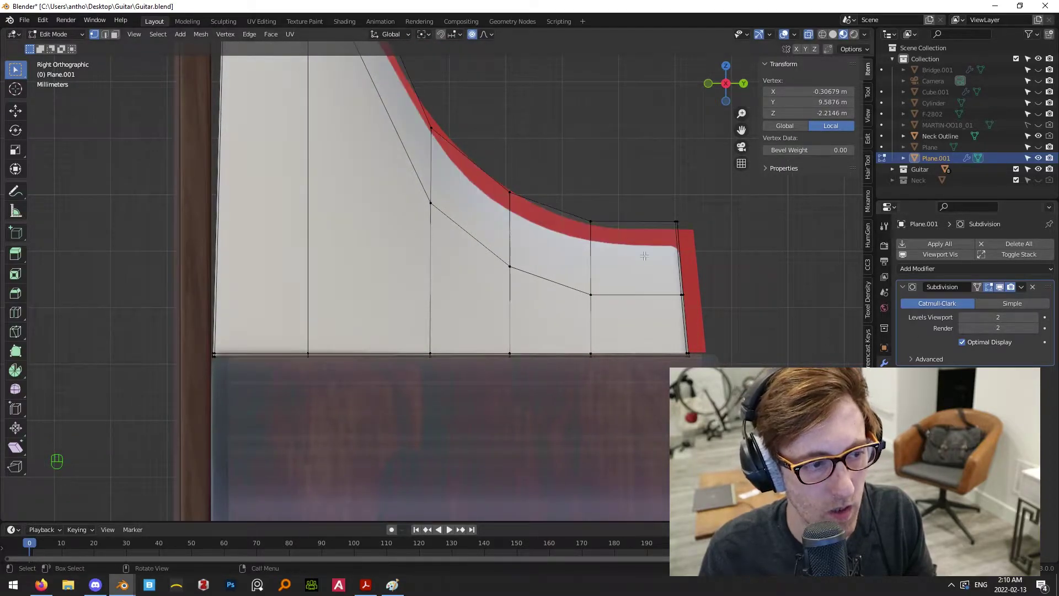
{"action": "left_click_drag", "start_coordinate": [627, 184], "coordinate": [750, 432]}
{"action": "key", "text": "g"}
{"action": "key", "text": "y"}
{"action": "left_click", "coordinate": [700, 322]}
{"action": "left_click", "coordinate": [721, 265]}
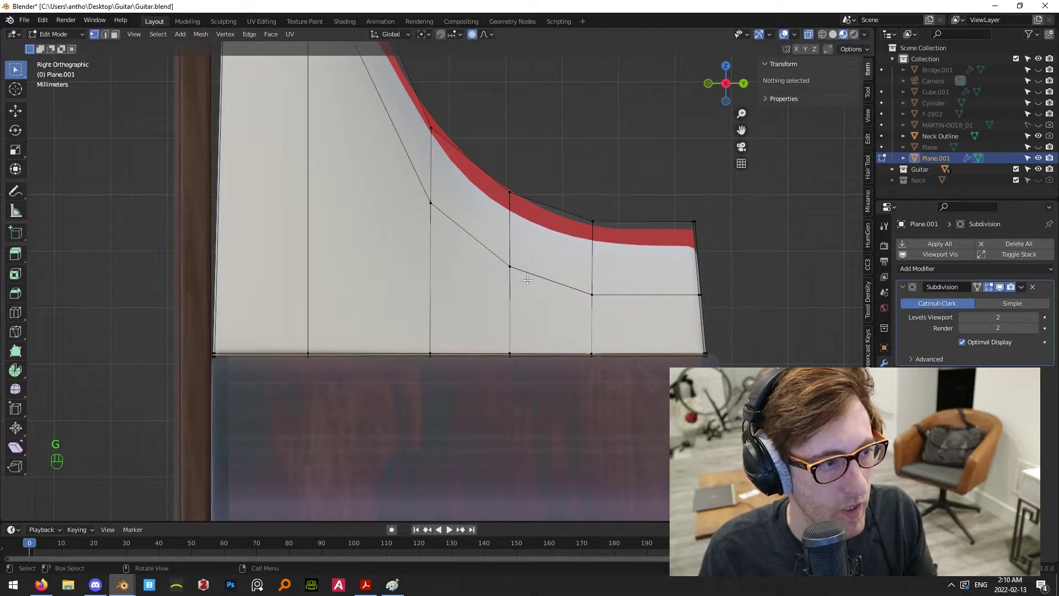
Select the curve and tip vertices above the base and try raising them about 0.0023 m along Z with proportional editing
{"action": "scroll", "coordinate": [547, 285], "scroll_direction": "down", "scroll_amount": 2}
{"action": "middle_click_drag", "start_coordinate": [500, 243], "coordinate": [532, 288], "text": "shift"}
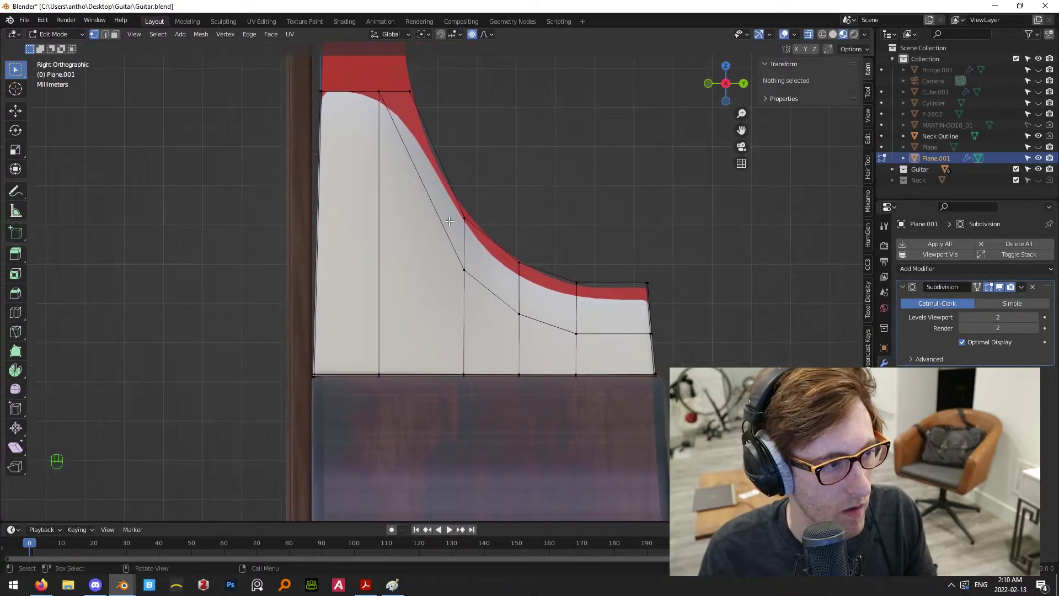
{"action": "key", "text": "a"}
{"action": "left_click_drag", "start_coordinate": [446, 191], "coordinate": [689, 349]}
{"action": "key", "text": "g"}
{"action": "key", "text": "z"}
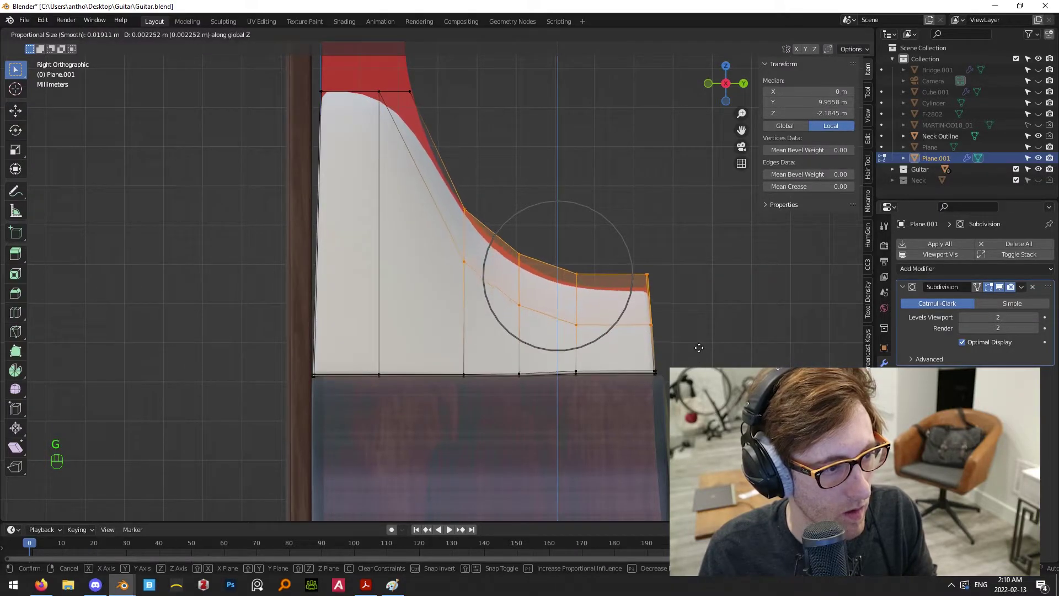
{"action": "left_click", "coordinate": [699, 349]}
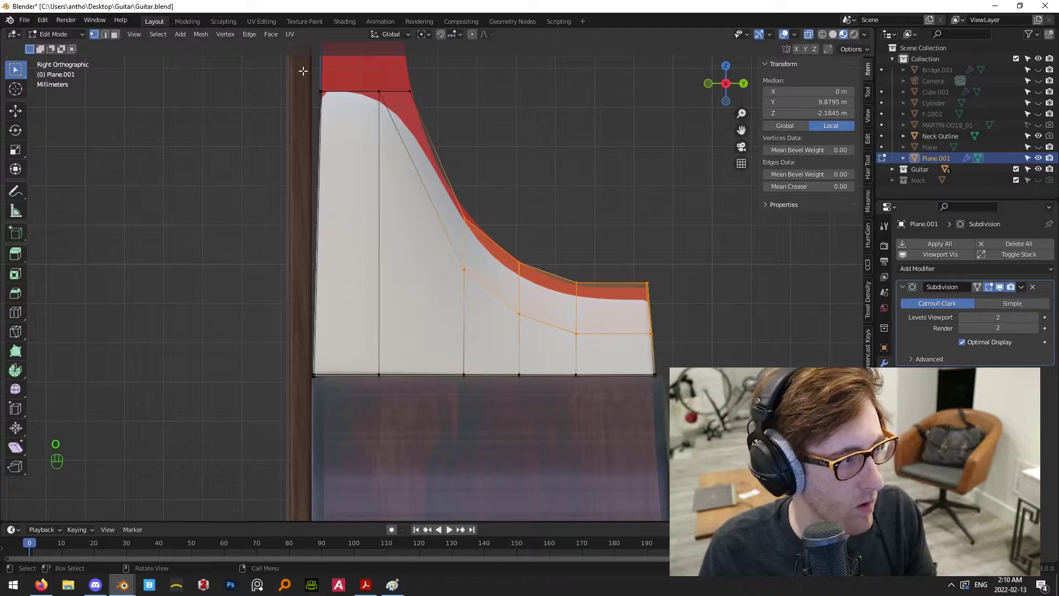
Add the tall end's upper vertices to the selection and raise everything about 0.0028 m along Z without proportional editing
{"action": "left_click_drag", "start_coordinate": [312, 74], "coordinate": [441, 116], "text": "shift"}
{"action": "key", "text": "g"}
{"action": "key", "text": "z"}
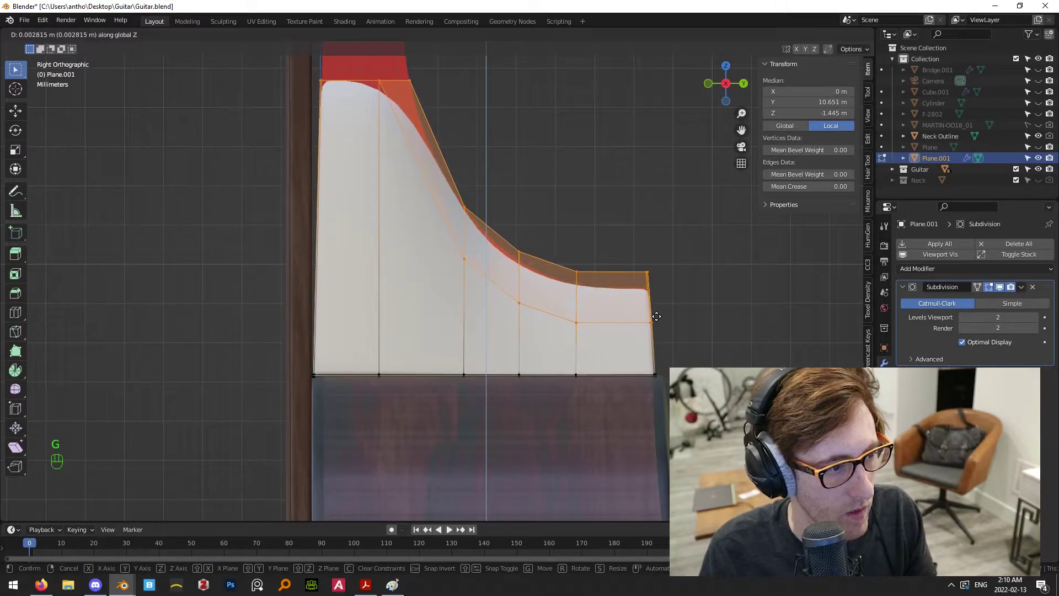
{"action": "left_click", "coordinate": [657, 316]}
Select the column of vertices midway along the heel's concave curve and adjust it slightly along Z
{"action": "left_click", "coordinate": [521, 228]}
{"action": "left_click_drag", "start_coordinate": [508, 223], "coordinate": [525, 324]}
{"action": "key", "text": "g"}
{"action": "key", "text": "z"}
{"action": "left_click", "coordinate": [526, 322]}
{"action": "left_click", "coordinate": [547, 238]}
{"action": "key", "text": "Tab"}
Compare the heel's smoothed profile with the Neck Outline from an angle and from the right view
{"action": "left_click", "coordinate": [640, 248]}
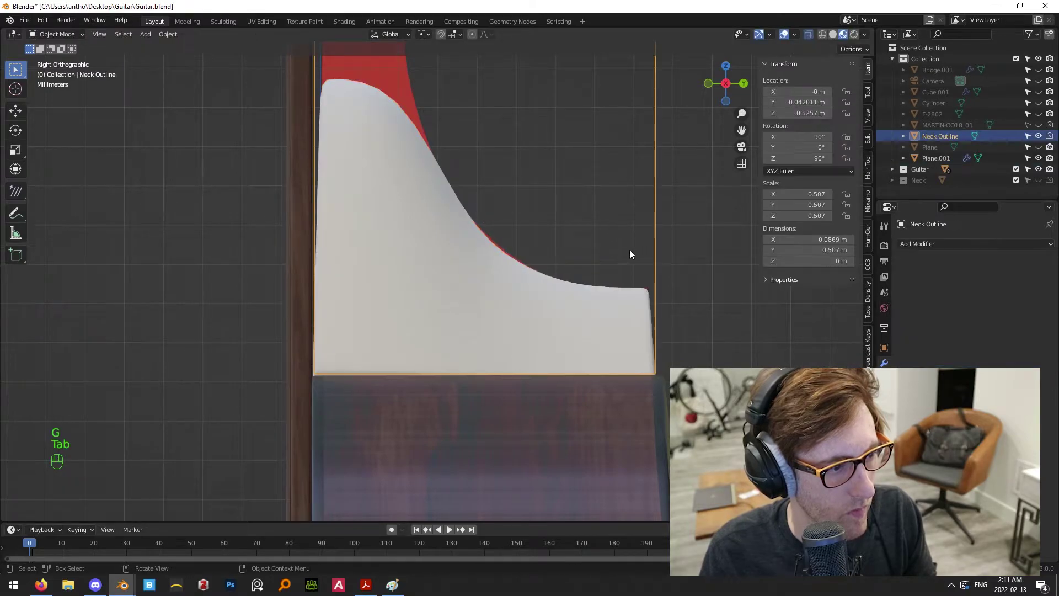
{"action": "middle_click_drag", "start_coordinate": [640, 248], "coordinate": [669, 219]}
{"action": "left_click", "coordinate": [669, 220]}
{"action": "key", "text": "KP_3"}
{"action": "scroll", "coordinate": [672, 281], "scroll_direction": "down", "scroll_amount": 4}
{"action": "middle_click_drag", "start_coordinate": [472, 136], "coordinate": [538, 198], "text": "shift"}
{"action": "scroll", "coordinate": [478, 256], "scroll_direction": "up", "scroll_amount": 4}
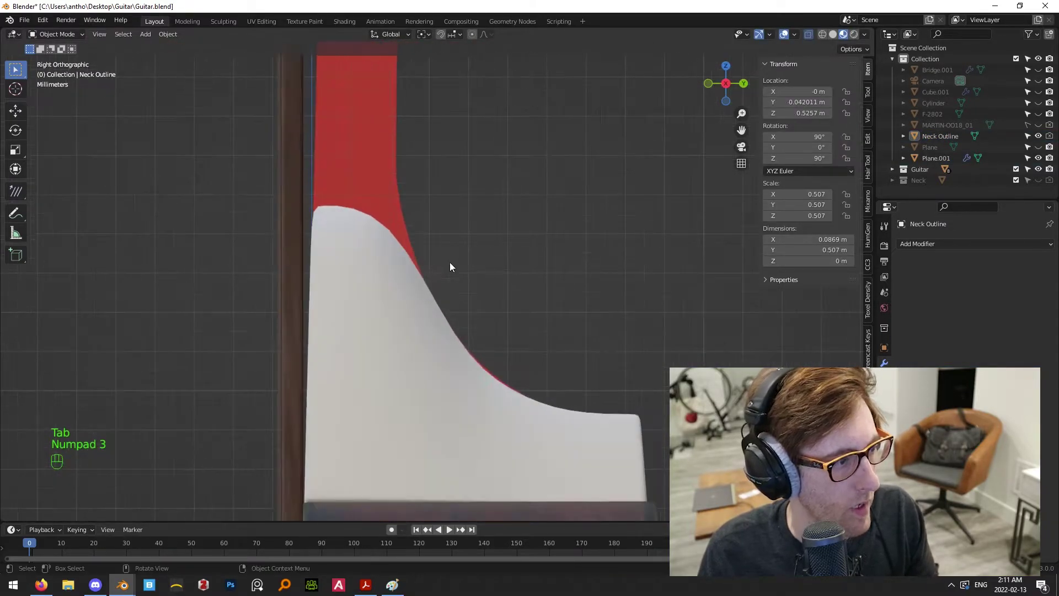
{"action": "left_click", "coordinate": [390, 349]}
{"action": "scroll", "coordinate": [388, 350], "scroll_direction": "down", "scroll_amount": 4}
Try selecting the tall end's upper vertices, then its individual corner and centre vertices
{"action": "key", "text": "Tab"}
{"action": "left_click_drag", "start_coordinate": [338, 217], "coordinate": [461, 255]}
{"action": "middle_click_drag", "start_coordinate": [461, 256], "coordinate": [543, 265]}
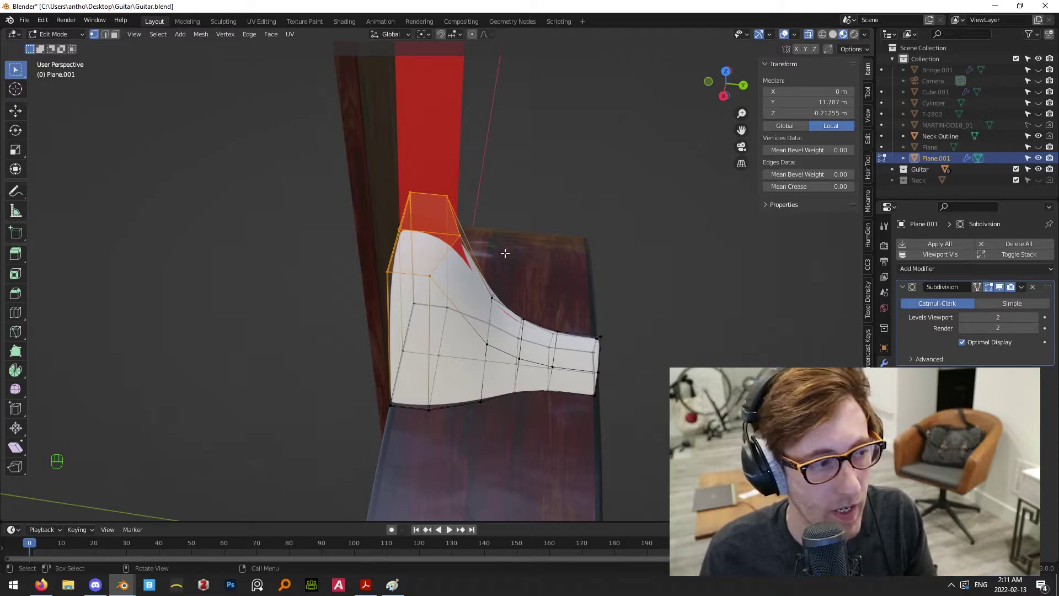
{"action": "left_click", "coordinate": [382, 198]}
{"action": "left_click", "coordinate": [448, 196]}
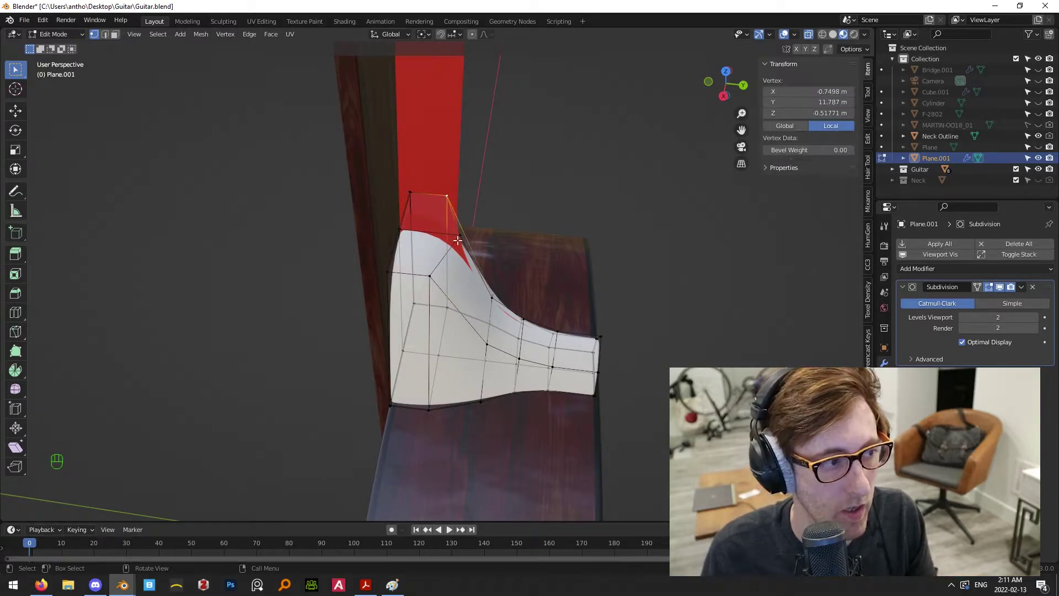
{"action": "left_click", "coordinate": [431, 272], "text": "shift"}
{"action": "scroll", "coordinate": [455, 251], "scroll_direction": "up", "scroll_amount": 2}
{"action": "left_click", "coordinate": [467, 215]}
Turn off the Subdivision modifier's viewport display and try dissolving the edge loop along the heel's fretboard side
{"action": "scroll", "coordinate": [401, 221], "scroll_direction": "up", "scroll_amount": 2}
{"action": "middle_click_drag", "start_coordinate": [402, 220], "coordinate": [392, 256]}
{"action": "scroll", "coordinate": [416, 237], "scroll_direction": "up", "scroll_amount": 2}
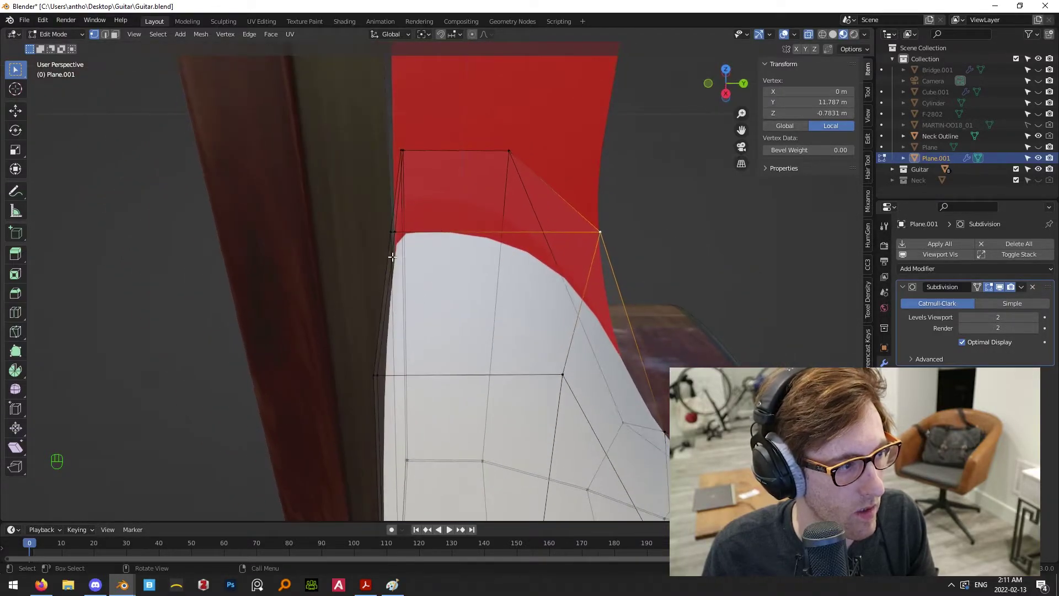
{"action": "left_click", "coordinate": [403, 262], "text": "alt"}
{"action": "middle_click_drag", "start_coordinate": [451, 300], "coordinate": [460, 353]}
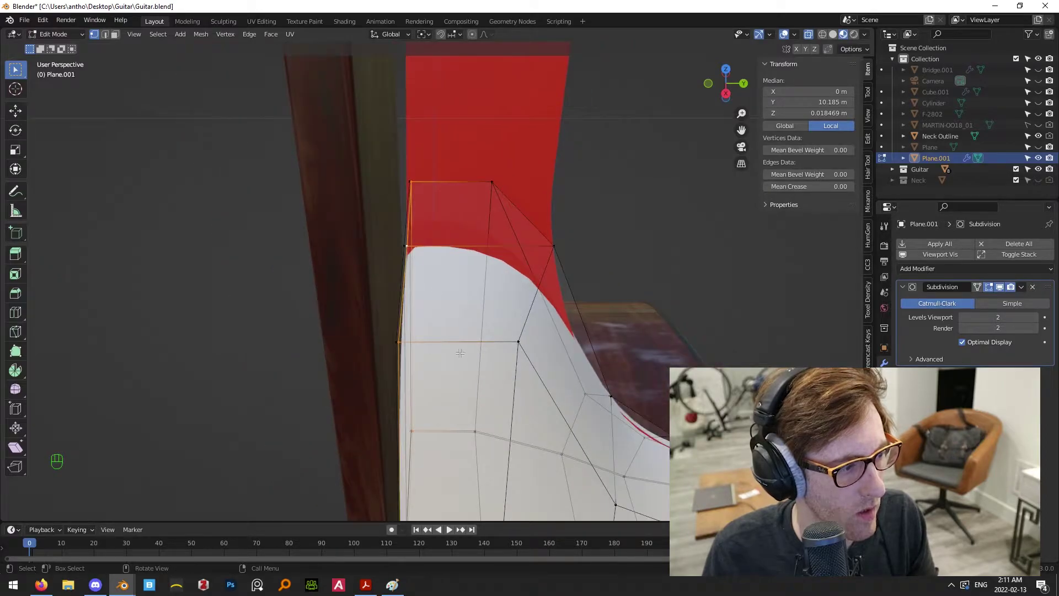
{"action": "left_click", "coordinate": [999, 287]}
{"action": "middle_click_drag", "start_coordinate": [476, 271], "coordinate": [452, 359]}
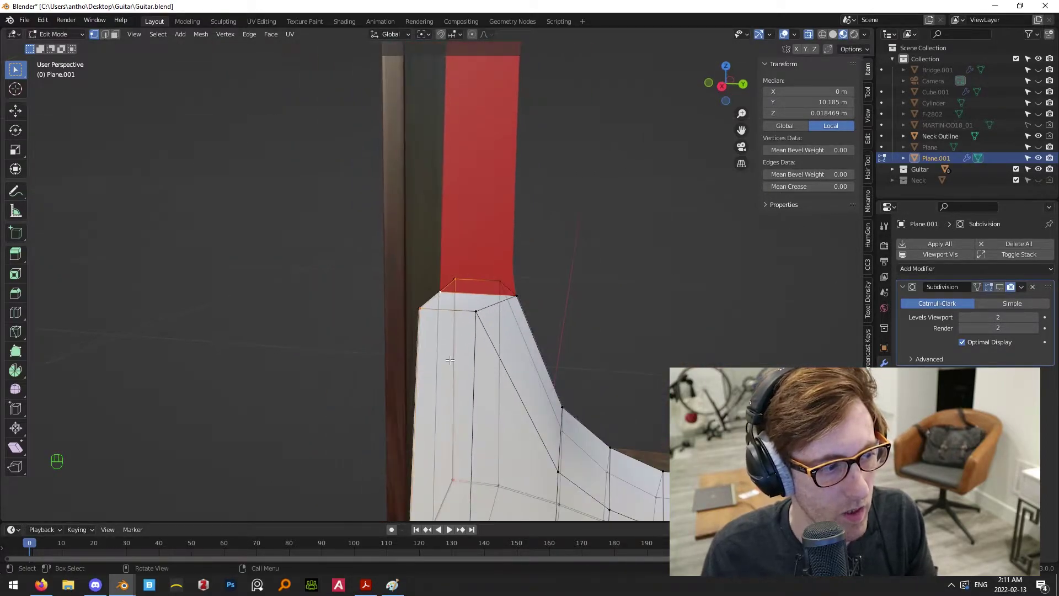
{"action": "key", "text": "x"}
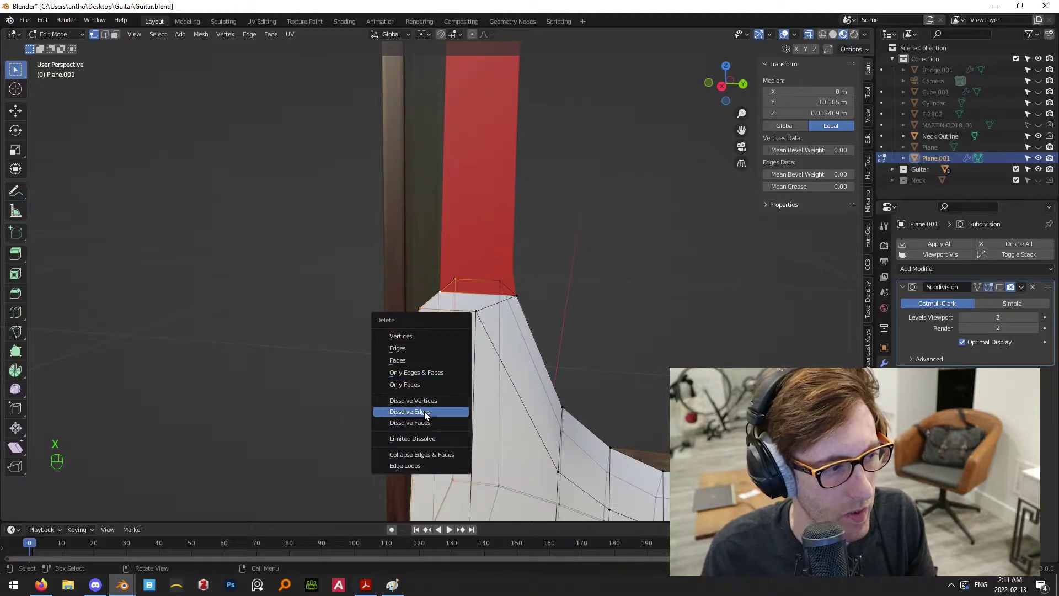
{"action": "left_click", "coordinate": [425, 411]}
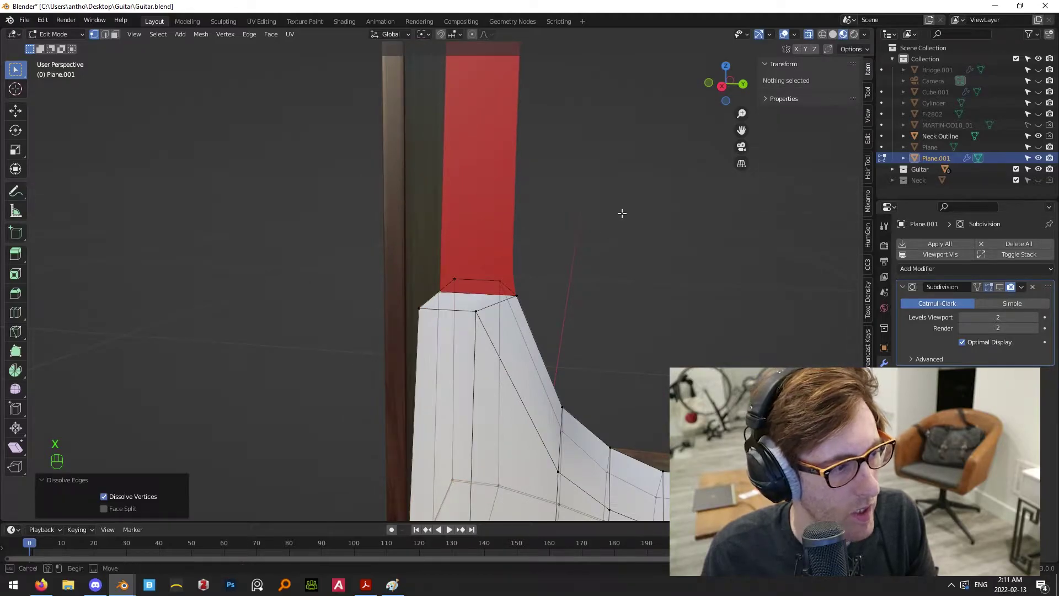
Switch to Object Mode, select the heel and shade it flat
{"action": "middle_click_drag", "start_coordinate": [622, 212], "coordinate": [551, 287]}
{"action": "key", "text": "KP_3"}
{"action": "key", "text": "Tab"}
{"action": "left_click", "coordinate": [528, 320]}
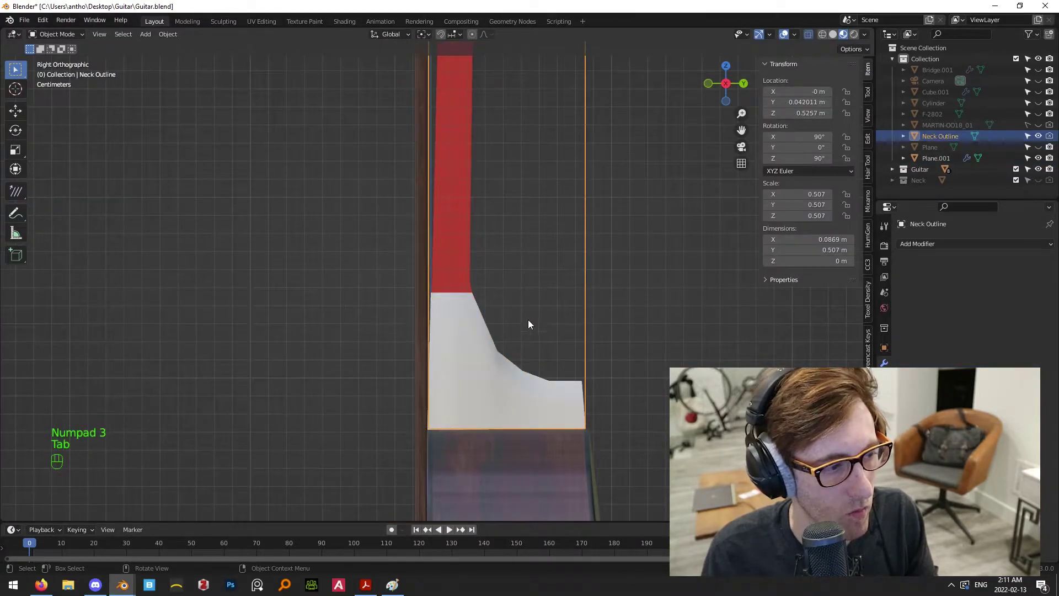
{"action": "left_click", "coordinate": [485, 357]}
{"action": "middle_click_drag", "start_coordinate": [484, 356], "coordinate": [532, 396]}
{"action": "right_click", "coordinate": [505, 352]}
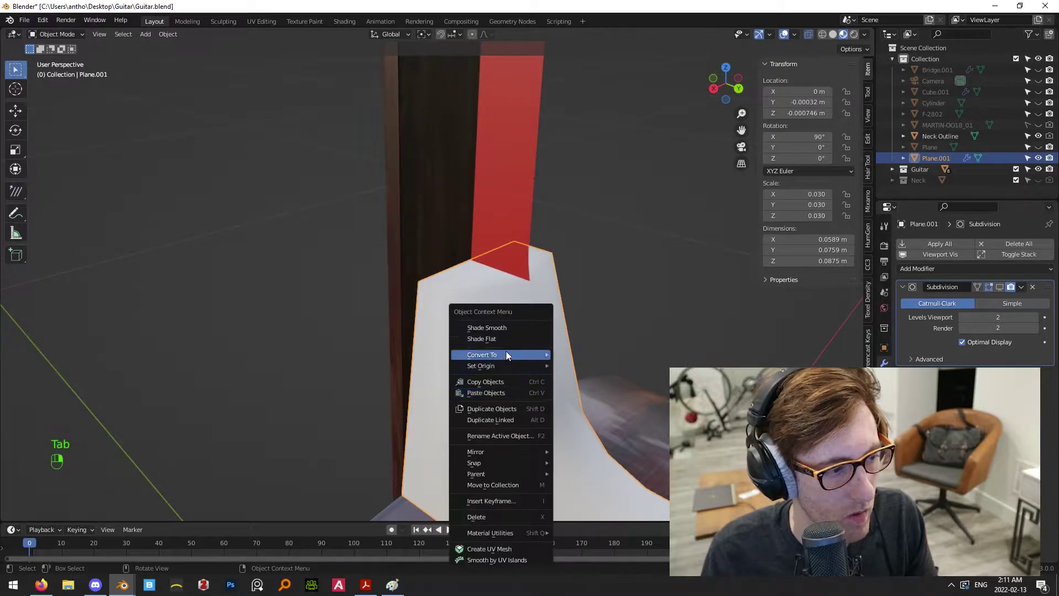
{"action": "left_click", "coordinate": [505, 353]}
{"action": "middle_click_drag", "start_coordinate": [558, 355], "coordinate": [617, 320]}
{"action": "key", "text": "KP_3"}
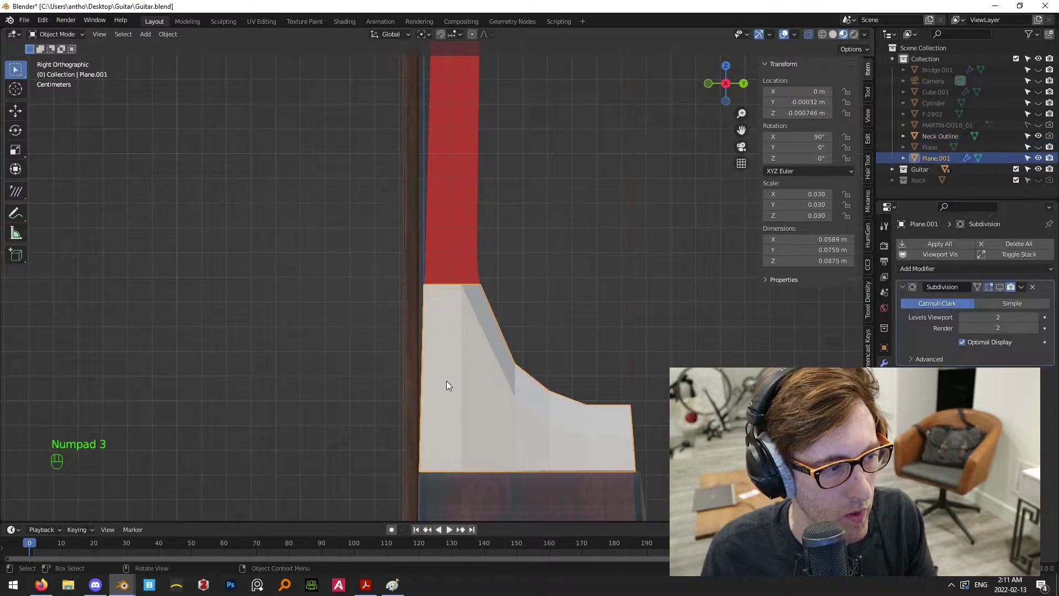
Enter Edit Mode on the heel and select all vertices of its tall upper end in the right view
{"action": "key", "text": "Tab"}
{"action": "scroll", "coordinate": [361, 206], "scroll_direction": "up", "scroll_amount": 3}
{"action": "middle_click_drag", "start_coordinate": [361, 206], "coordinate": [532, 292]}
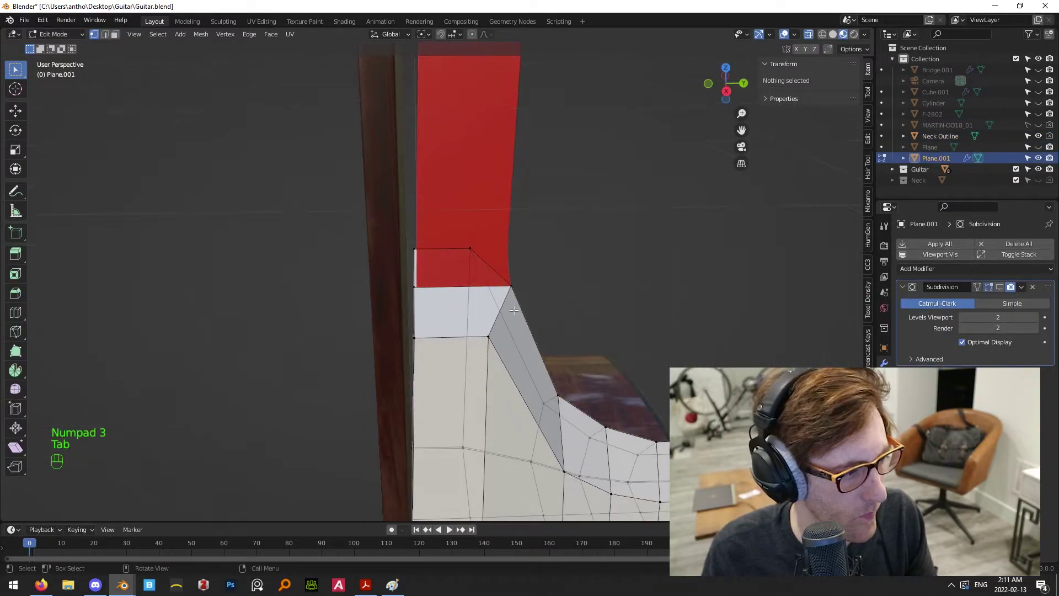
{"action": "key", "text": "KP_3"}
{"action": "left_click_drag", "start_coordinate": [321, 197], "coordinate": [539, 303]}
{"action": "scroll", "coordinate": [539, 303], "scroll_direction": "down", "scroll_amount": 5}
{"action": "scroll", "coordinate": [488, 307], "scroll_direction": "up", "scroll_amount": 4}
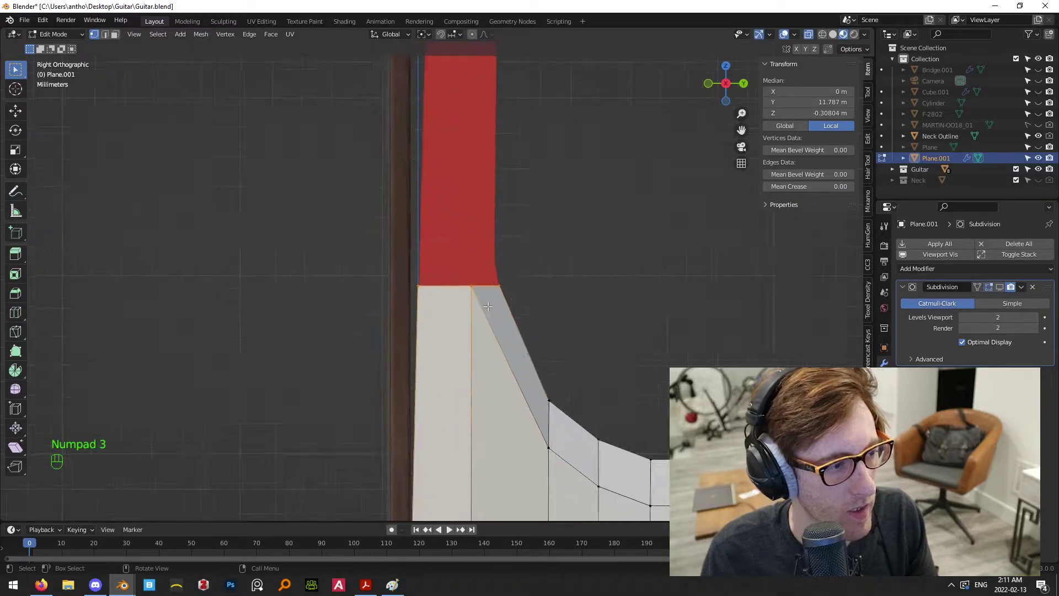
{"action": "scroll", "coordinate": [488, 306], "scroll_direction": "up", "scroll_amount": 2}
{"action": "key", "text": "g"}
{"action": "key", "text": "z"}
{"action": "left_click", "coordinate": [633, 285]}
{"action": "key", "text": "s"}
{"action": "right_click", "coordinate": [610, 329]}
{"action": "key", "text": "ctrl+z"}
Extrude the heel's upper end a short way up along the Neck Outline
{"action": "key", "text": "e"}
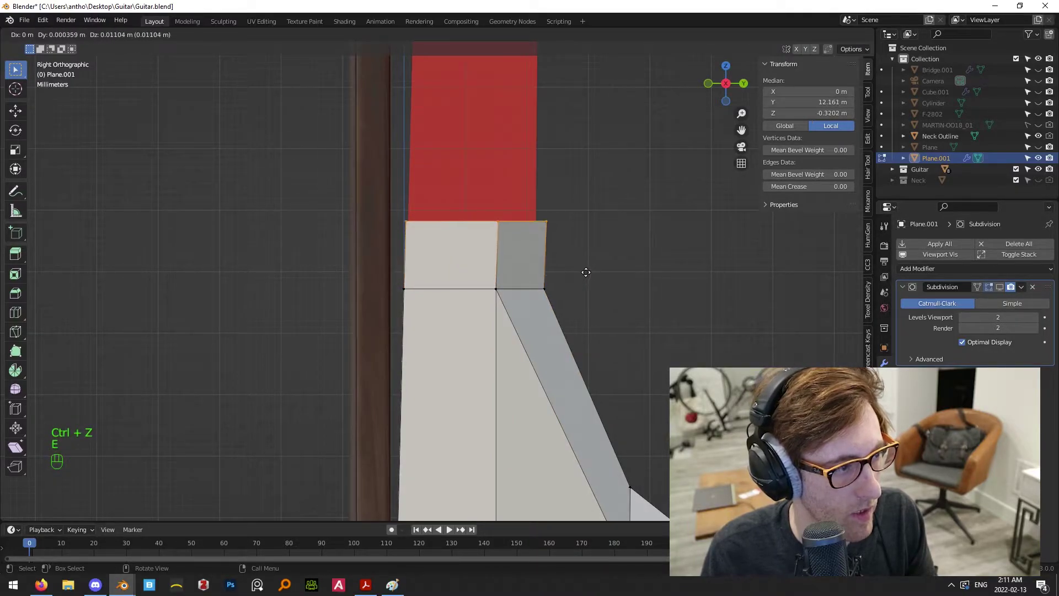
{"action": "left_click", "coordinate": [607, 273]}
{"action": "key", "text": "s"}
{"action": "left_click", "coordinate": [607, 267]}
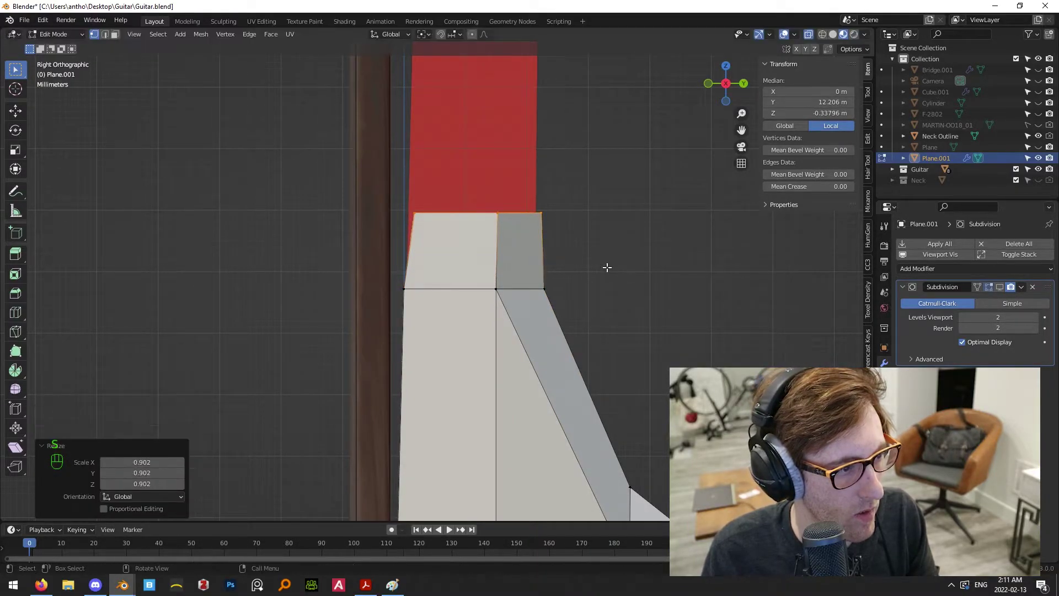
{"action": "key", "text": "ctrl+z"}
Move the extruded end's fretboard-side vertices and its rear vertices onto the front and back edges of the Neck Outline
{"action": "key", "text": "g"}
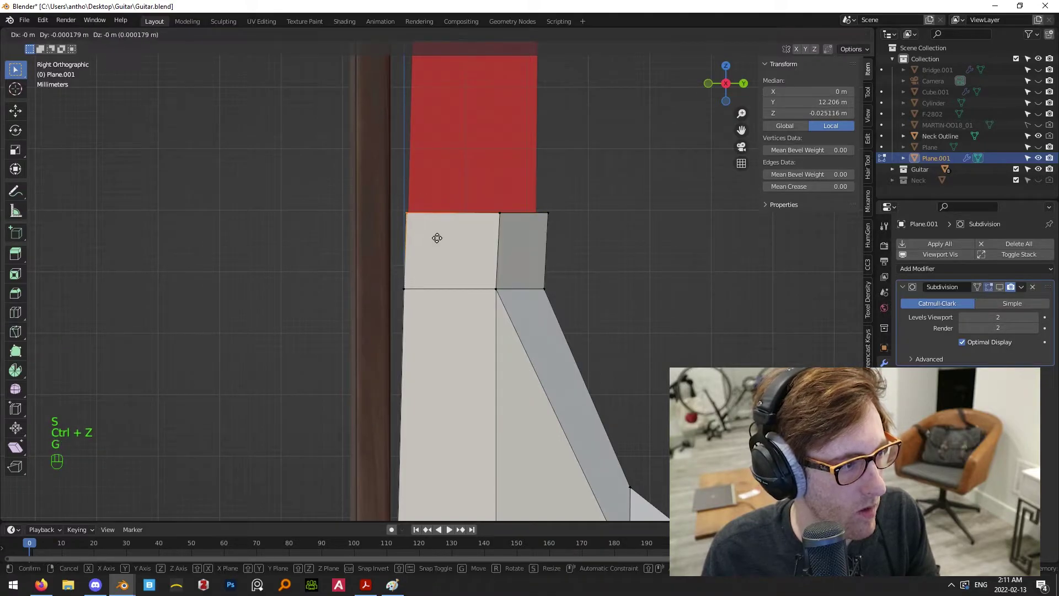
{"action": "left_click", "coordinate": [438, 238]}
{"action": "left_click_drag", "start_coordinate": [466, 202], "coordinate": [571, 231]}
{"action": "key", "text": "g"}
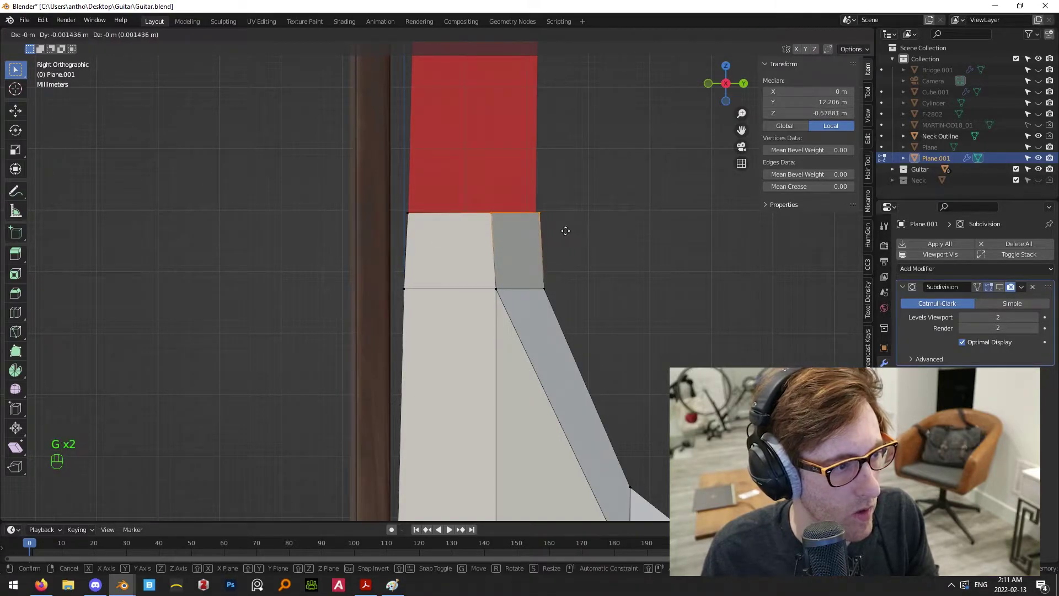
{"action": "left_click", "coordinate": [562, 230]}
Slide the extruded end's intermediate side vertices toward the fretboard by a factor of about 0.095
{"action": "left_click_drag", "start_coordinate": [365, 188], "coordinate": [433, 231]}
{"action": "left_click_drag", "start_coordinate": [468, 195], "coordinate": [516, 231]}
{"action": "key", "text": "g"}
{"action": "key", "text": "g"}
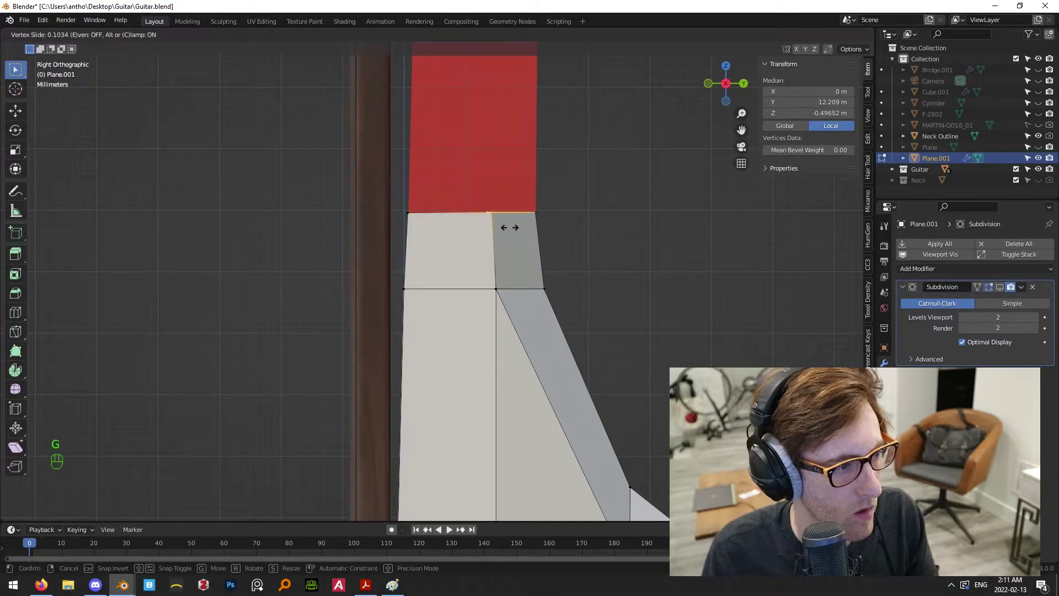
{"action": "left_click", "coordinate": [512, 227]}
{"action": "left_click", "coordinate": [580, 244]}
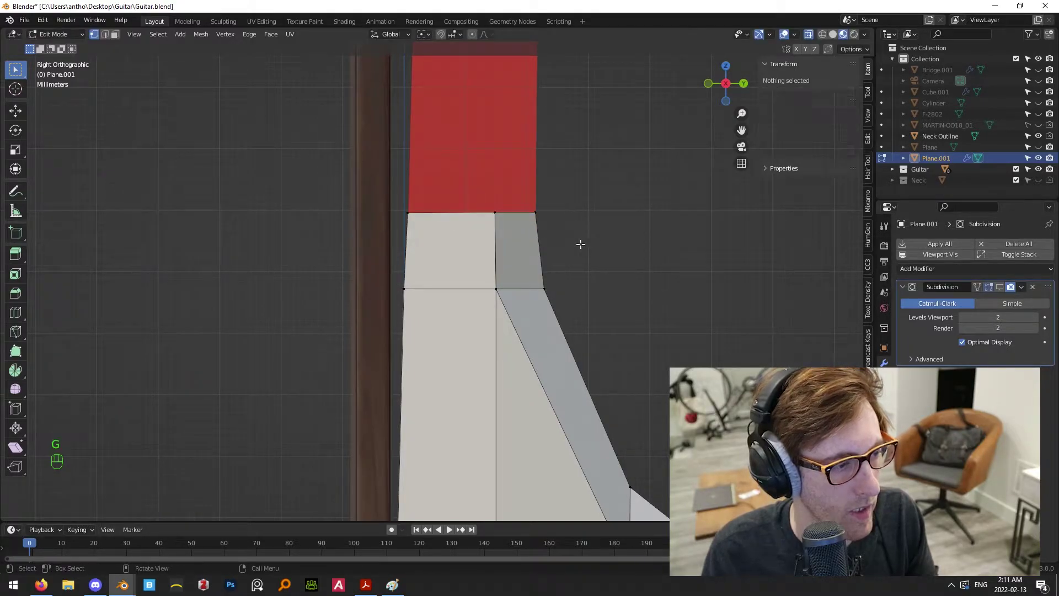
{"action": "left_click_drag", "start_coordinate": [471, 193], "coordinate": [518, 231]}
{"action": "key", "text": "g"}
{"action": "key", "text": "g"}
{"action": "left_click", "coordinate": [508, 229]}
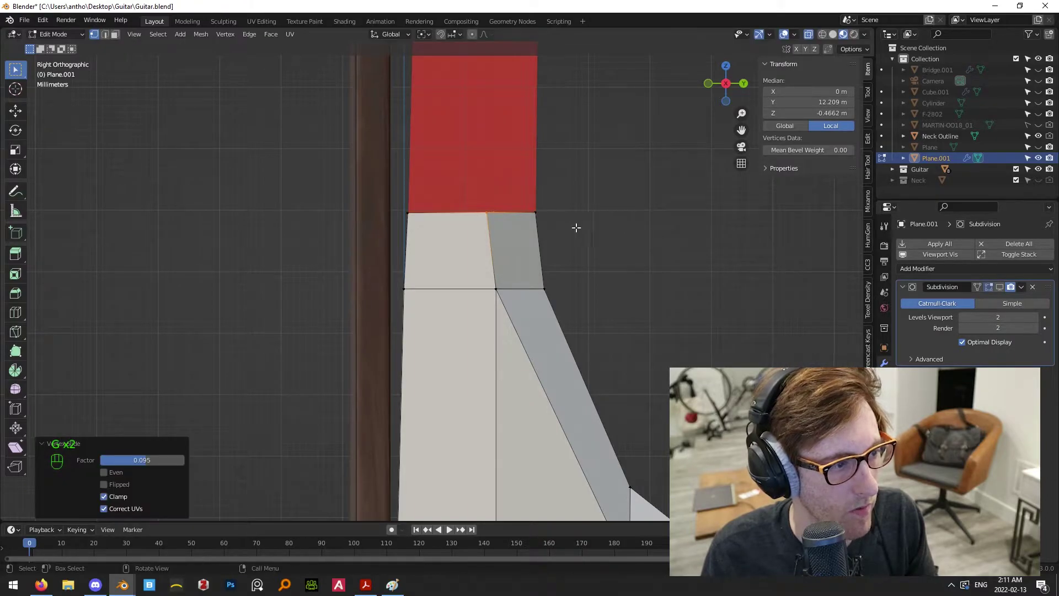
Scale the extruded end's pair of intermediate side vertices slightly narrower along X
{"action": "scroll", "coordinate": [580, 310], "scroll_direction": "down", "scroll_amount": 3}
{"action": "scroll", "coordinate": [579, 310], "scroll_direction": "up", "scroll_amount": 2}
{"action": "middle_click_drag", "start_coordinate": [584, 258], "coordinate": [698, 269]}
{"action": "key", "text": "KP_3"}
{"action": "key", "text": "s"}
{"action": "key", "text": "x"}
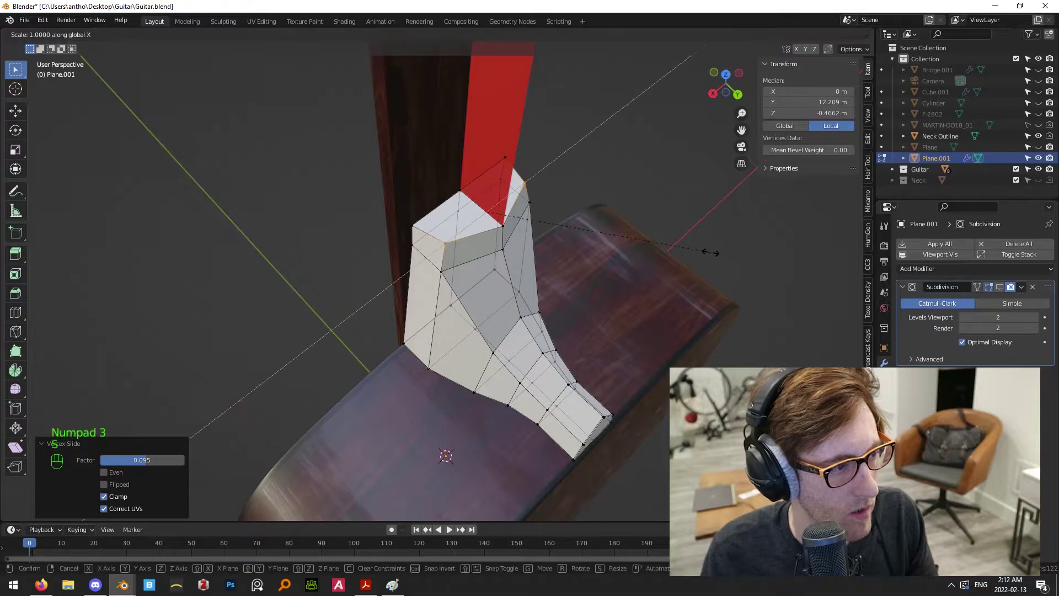
{"action": "left_click", "coordinate": [676, 250]}
Scale the pair of side vertices one row below the upper end to about 0.9 along X
{"action": "left_click", "coordinate": [528, 213]}
{"action": "key", "text": "ctrl+z"}
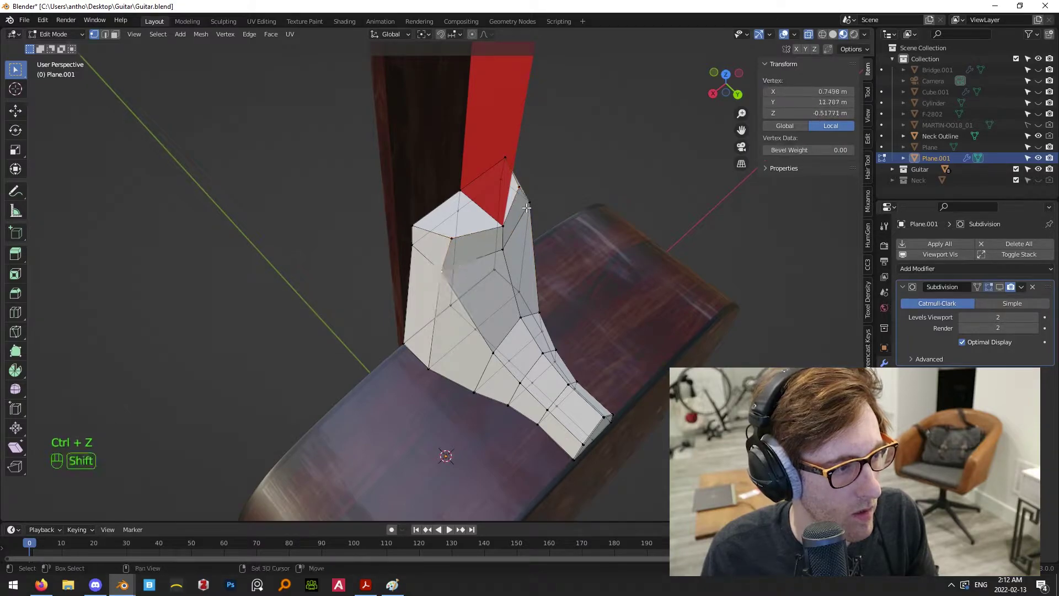
{"action": "left_click", "coordinate": [527, 208], "text": "shift"}
{"action": "key", "text": "s"}
{"action": "key", "text": "x"}
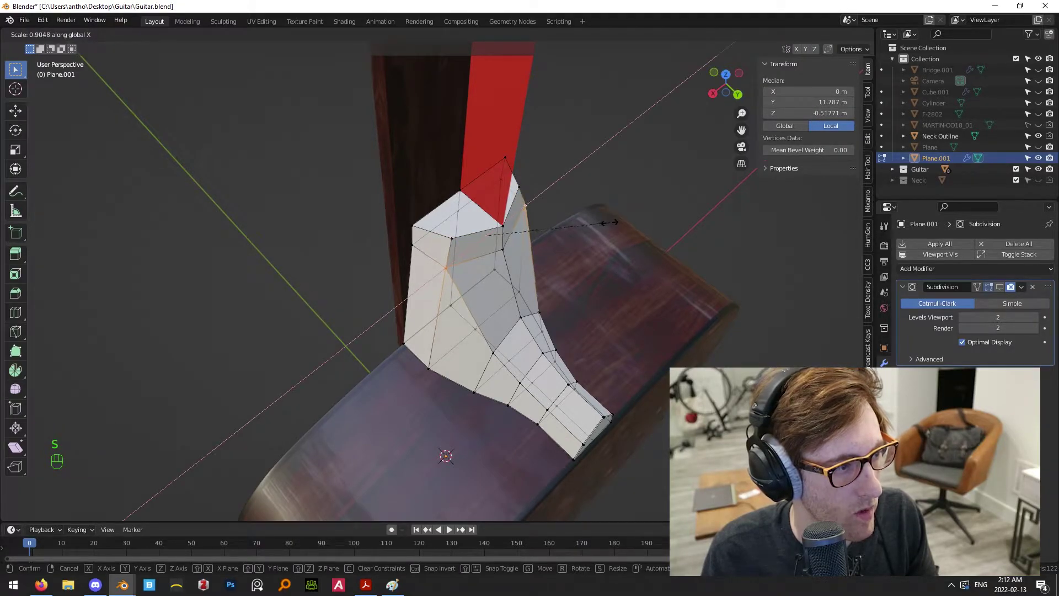
{"action": "left_click", "coordinate": [612, 223]}
{"action": "left_click", "coordinate": [587, 230]}
Select the pair of side vertices at the start of the heel's concave curve and scale it along X
{"action": "left_click", "coordinate": [488, 355]}
{"action": "left_click", "coordinate": [540, 313], "text": "shift"}
{"action": "key", "text": "s"}
{"action": "key", "text": "x"}
{"action": "left_click", "coordinate": [610, 215]}
Extrude the heel's upper end vertices about 0.259 m upward to form the neck shaft near the outline's bend
{"action": "middle_click_drag", "start_coordinate": [610, 216], "coordinate": [530, 269]}
{"action": "key", "text": "KP_3"}
{"action": "left_click_drag", "start_coordinate": [398, 197], "coordinate": [525, 233]}
{"action": "scroll", "coordinate": [532, 326], "scroll_direction": "down", "scroll_amount": 9}
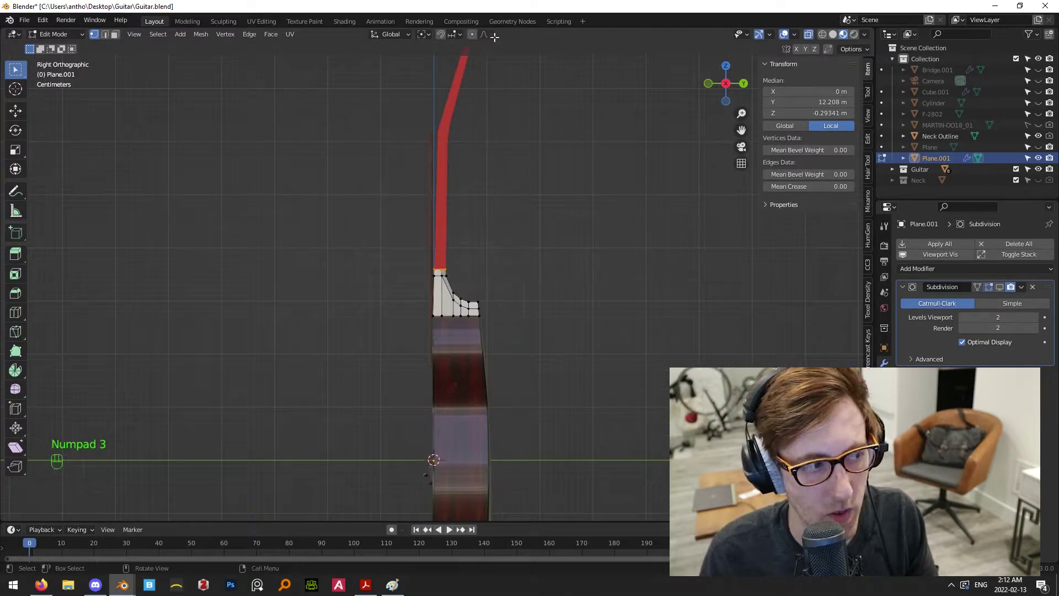
{"action": "scroll", "coordinate": [489, 206], "scroll_direction": "up", "scroll_amount": 5}
{"action": "middle_click_drag", "start_coordinate": [458, 231], "coordinate": [458, 347], "text": "shift"}
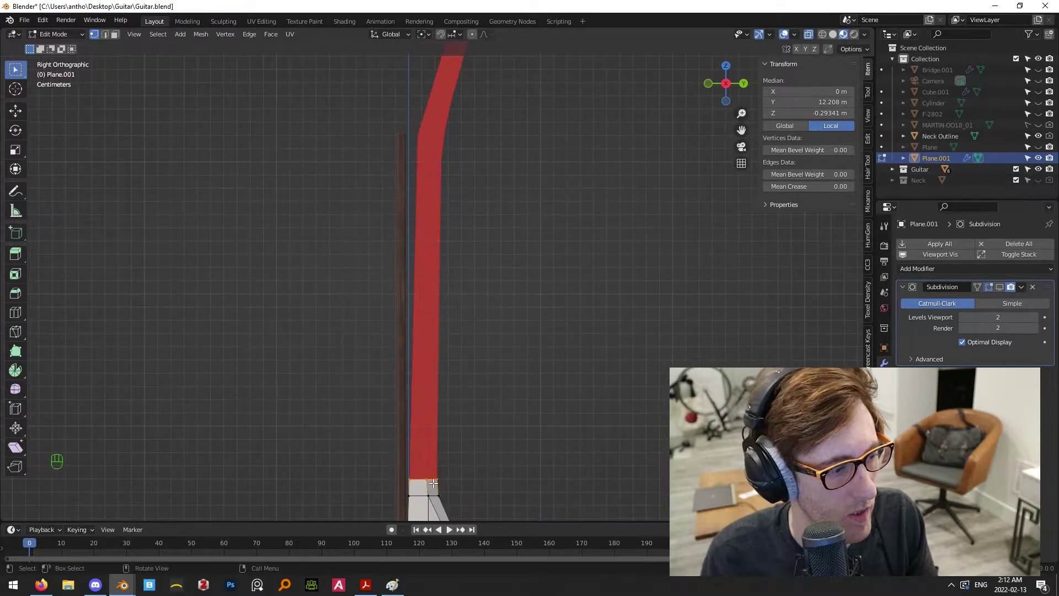
{"action": "key", "text": "e"}
{"action": "left_click", "coordinate": [463, 139]}
Move the shaft's extruded end in the right view so its rear corner meets the Neck Outline where the back starts bending
{"action": "scroll", "coordinate": [471, 138], "scroll_direction": "up", "scroll_amount": 4}
{"action": "middle_click_drag", "start_coordinate": [475, 157], "coordinate": [489, 286], "text": "shift"}
{"action": "middle_click_drag", "start_coordinate": [435, 187], "coordinate": [472, 307], "text": "shift"}
{"action": "scroll", "coordinate": [466, 228], "scroll_direction": "up", "scroll_amount": 3}
{"action": "key", "text": "g"}
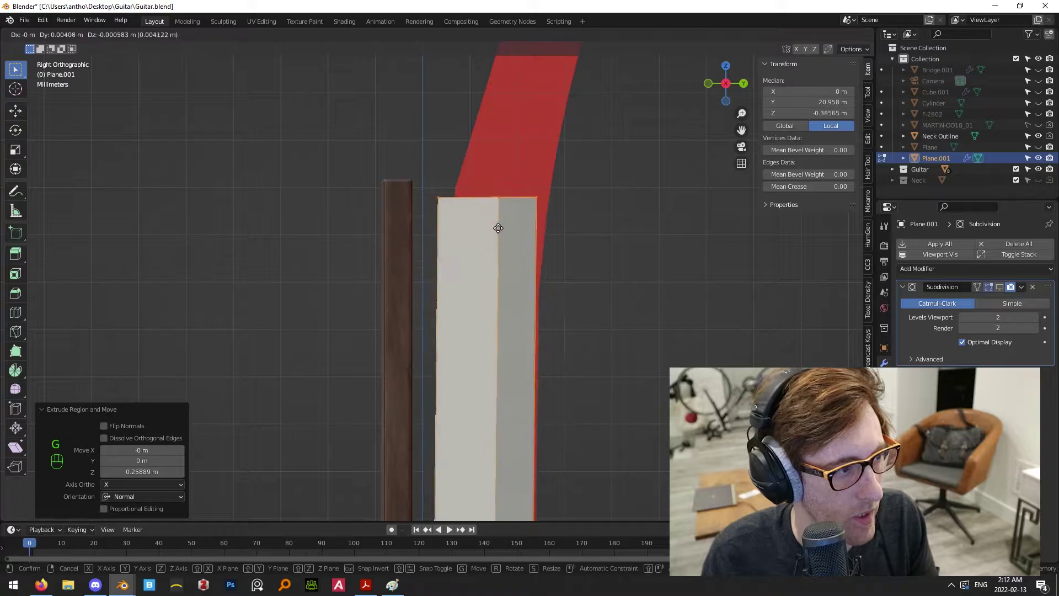
{"action": "left_click", "coordinate": [514, 219]}
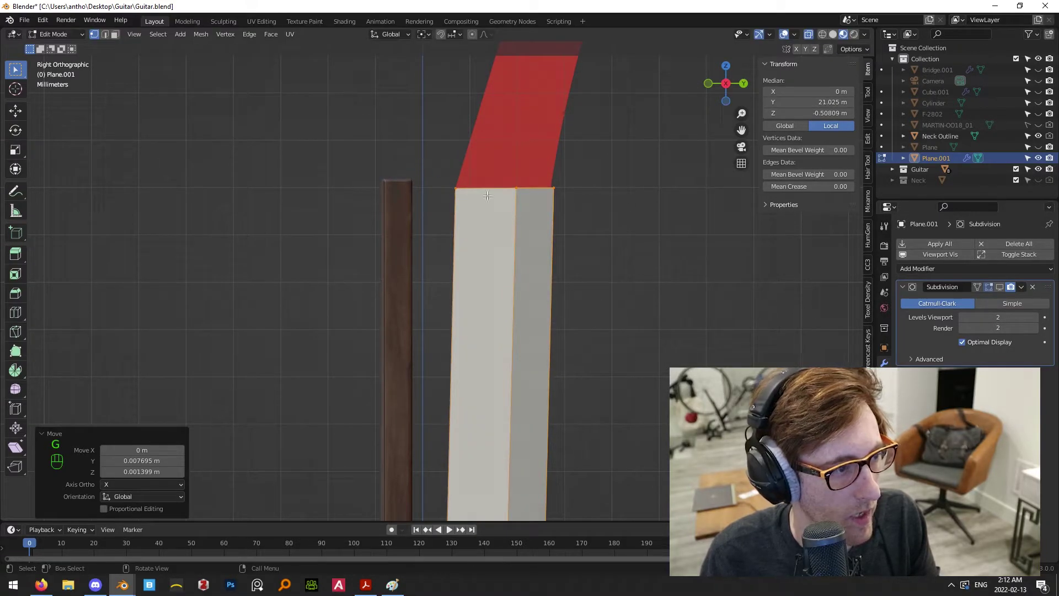
{"action": "key", "text": "g"}
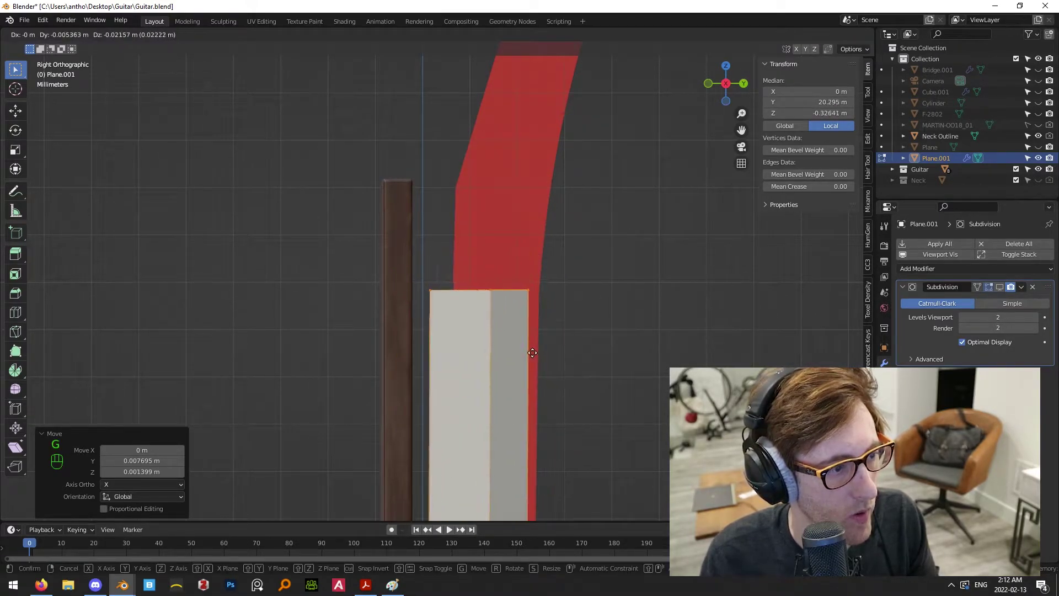
{"action": "left_click", "coordinate": [540, 358]}
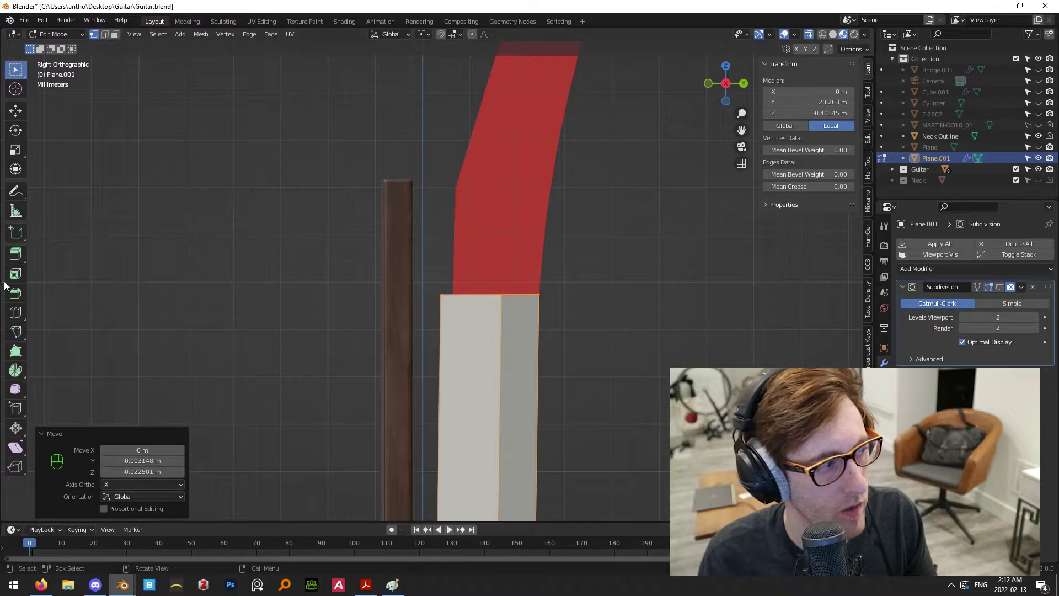
{"action": "left_click", "coordinate": [15, 192]}
{"action": "mouse_move", "coordinate": [437, 171]}
{"action": "left_mouse_down"}
{"action": "mouse_move", "coordinate": [485, 185]}
{"action": "mouse_move", "coordinate": [447, 169]}
{"action": "left_mouse_up"}
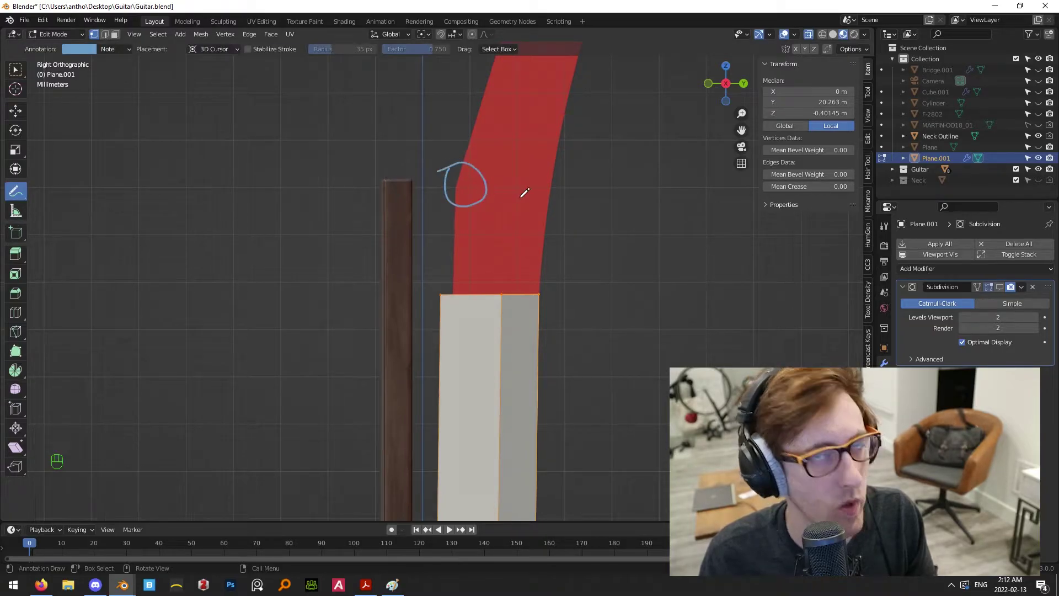
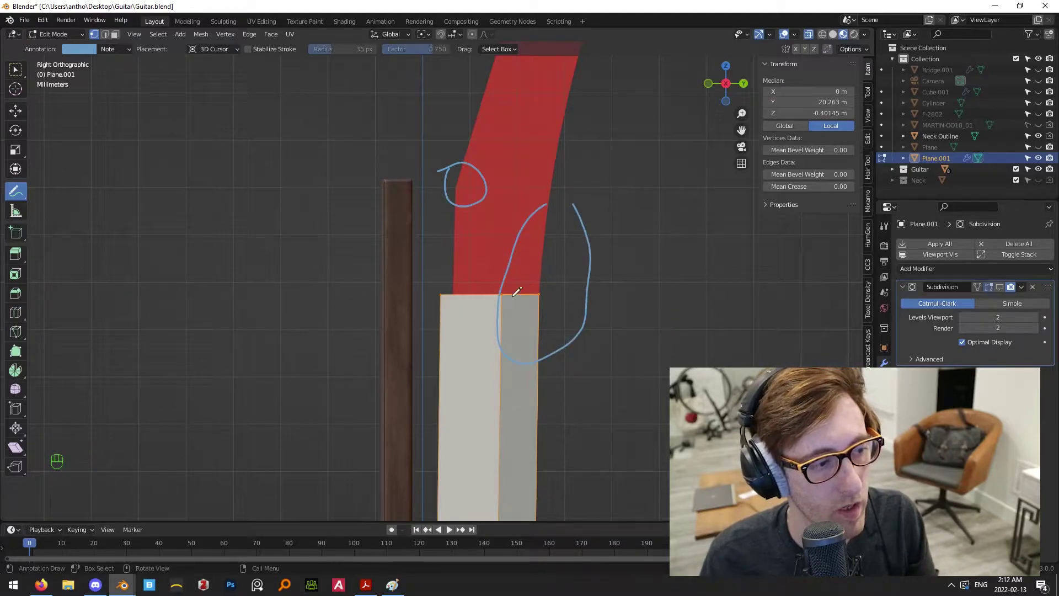
{"action": "key", "text": "ctrl+z"}
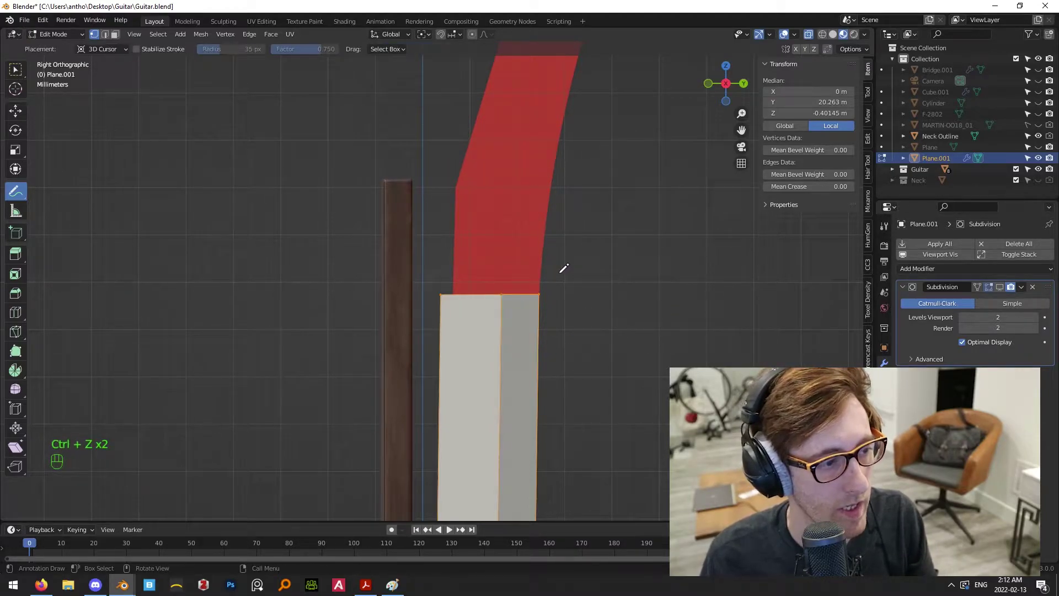
{"action": "left_click", "coordinate": [14, 72]}
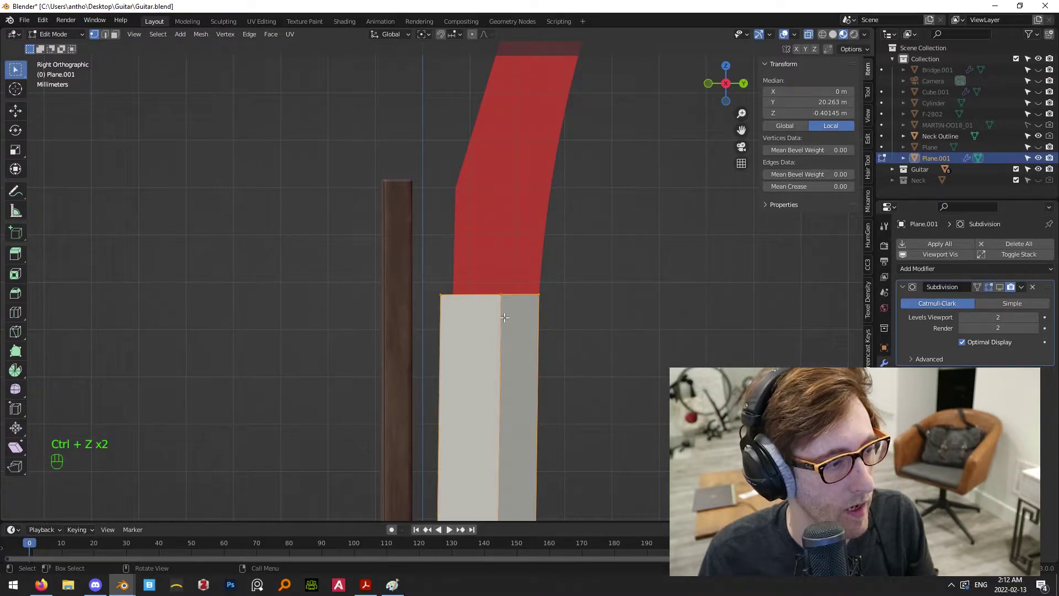
Move the shaft end's fretboard-side vertices about 0.0026 m along Y onto the front edge of the Neck Outline
{"action": "left_click", "coordinate": [441, 301]}
{"action": "key", "text": "g"}
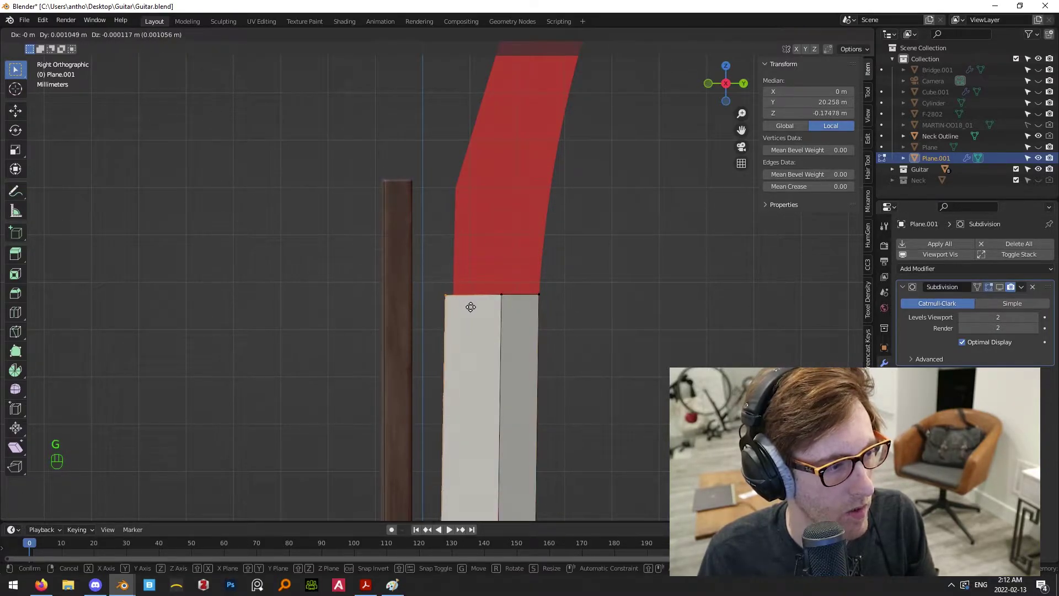
{"action": "key", "text": "x"}
{"action": "right_click", "coordinate": [478, 308]}
{"action": "key", "text": "g"}
{"action": "key", "text": "y"}
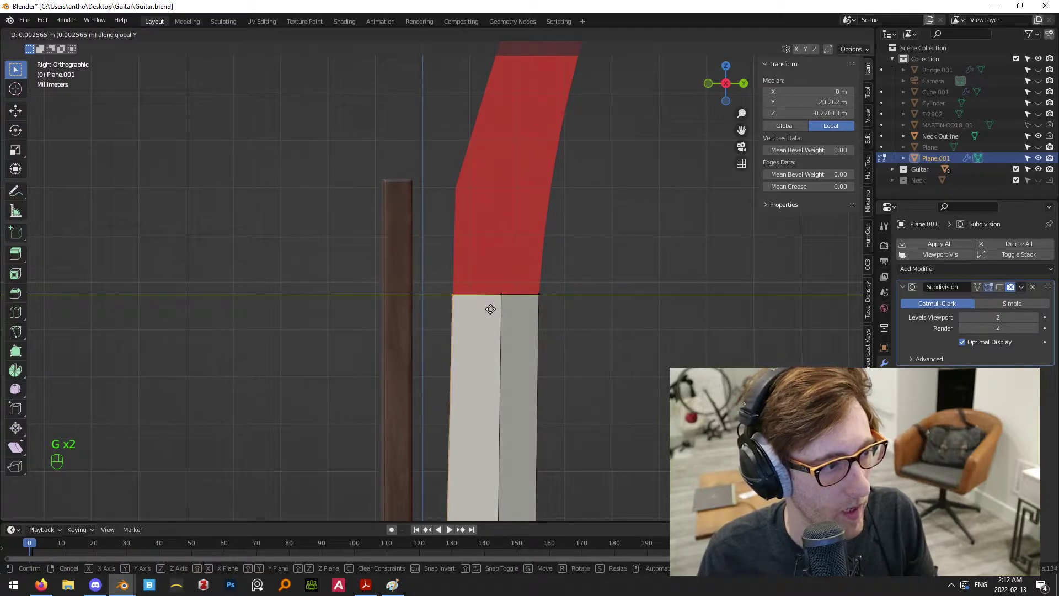
{"action": "left_click", "coordinate": [491, 309]}
{"action": "left_click", "coordinate": [634, 334]}
Examine the extended neck shaft against the outline and fretboard from the right, from an angle and from the front
{"action": "scroll", "coordinate": [496, 369], "scroll_direction": "down", "scroll_amount": 4}
{"action": "scroll", "coordinate": [504, 379], "scroll_direction": "down", "scroll_amount": 7}
{"action": "middle_click_drag", "start_coordinate": [497, 368], "coordinate": [544, 303], "text": "shift"}
{"action": "scroll", "coordinate": [553, 275], "scroll_direction": "up", "scroll_amount": 5}
{"action": "key", "text": "KP_3"}
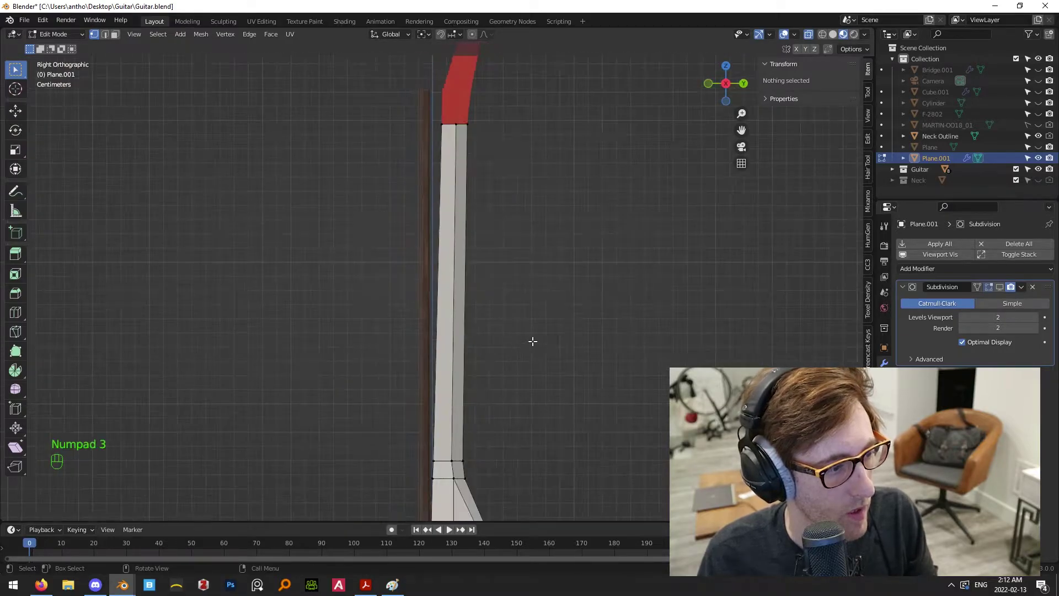
{"action": "key", "text": "KP_1"}
{"action": "key", "text": "KP_3"}
{"action": "middle_click_drag", "start_coordinate": [533, 374], "coordinate": [432, 395]}
{"action": "scroll", "coordinate": [432, 395], "scroll_direction": "down", "scroll_amount": 5}
{"action": "scroll", "coordinate": [432, 395], "scroll_direction": "up", "scroll_amount": 5}
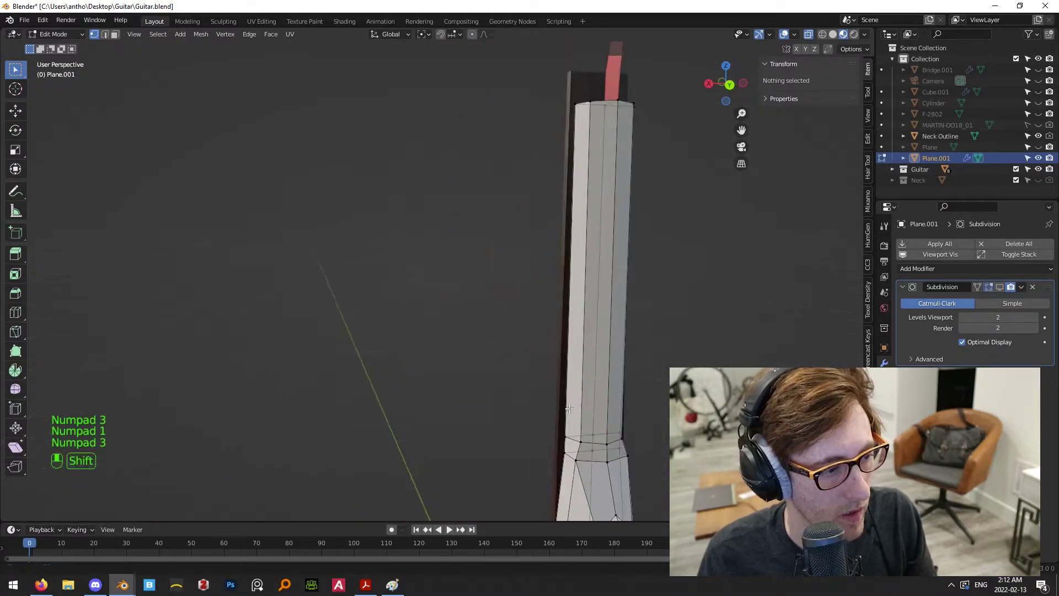
{"action": "middle_click_drag", "start_coordinate": [650, 447], "coordinate": [518, 249], "text": "shift"}
{"action": "key", "text": "KP_3"}
{"action": "key", "text": "KP_1"}
{"action": "scroll", "coordinate": [519, 236], "scroll_direction": "down", "scroll_amount": 2}
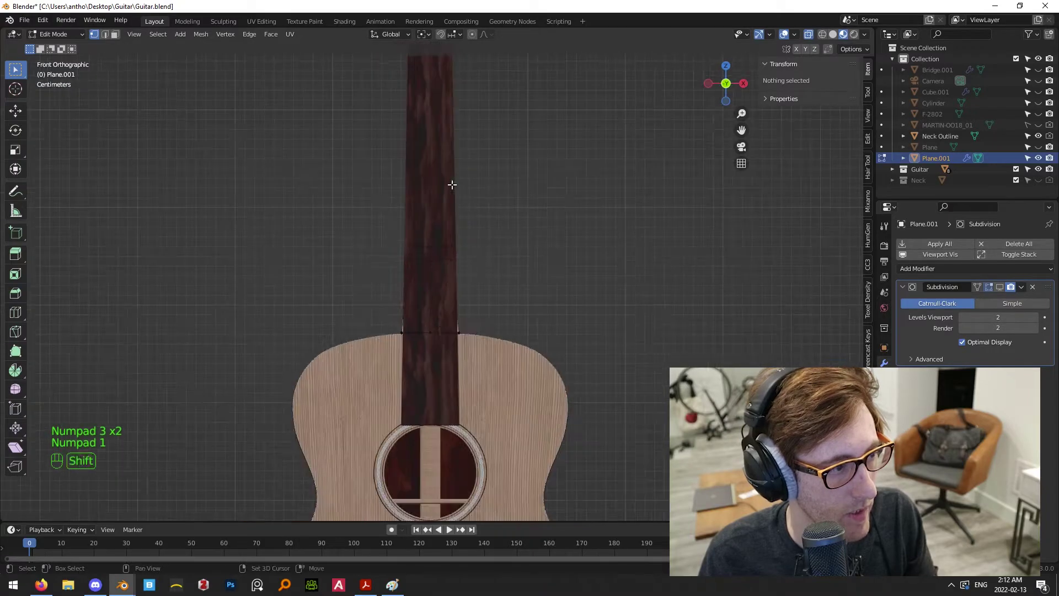
Scale the two vertex loops at the heel's upper end about 1.2 along X to match the fretboard's width
{"action": "middle_click_drag", "start_coordinate": [456, 190], "coordinate": [493, 261], "text": "shift"}
{"action": "scroll", "coordinate": [493, 260], "scroll_direction": "up", "scroll_amount": 4}
{"action": "left_click_drag", "start_coordinate": [280, 236], "coordinate": [582, 360]}
{"action": "scroll", "coordinate": [574, 361], "scroll_direction": "up", "scroll_amount": 2}
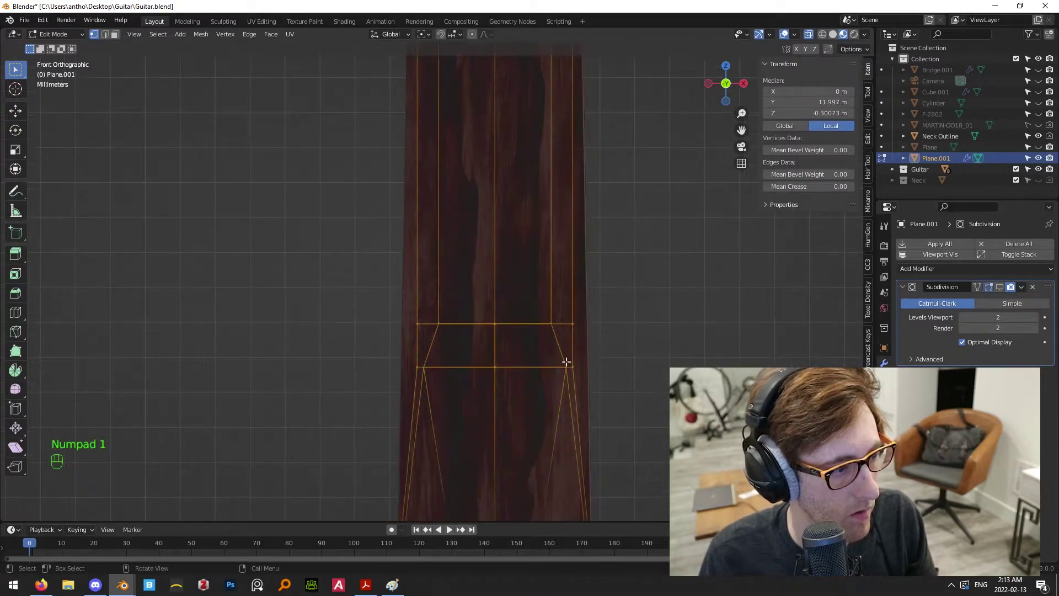
{"action": "key", "text": "s"}
{"action": "key", "text": "x"}
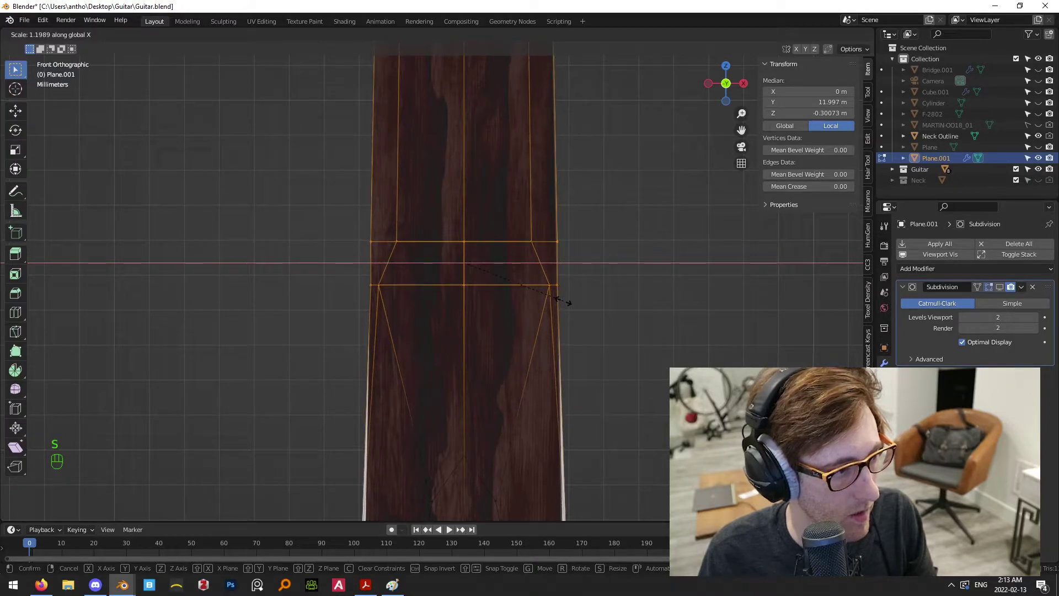
{"action": "left_click", "coordinate": [565, 301]}
{"action": "left_click", "coordinate": [622, 316]}
Move the fretboard-side vertices of the lower loop above the heel about 0.0003 m along Y toward the Neck Outline's interior
{"action": "middle_click_drag", "start_coordinate": [622, 316], "coordinate": [552, 283]}
{"action": "scroll", "coordinate": [602, 272], "scroll_direction": "up", "scroll_amount": 3}
{"action": "key", "text": "KP_3"}
{"action": "scroll", "coordinate": [552, 283], "scroll_direction": "up", "scroll_amount": 1}
{"action": "left_click_drag", "start_coordinate": [532, 277], "coordinate": [615, 283]}
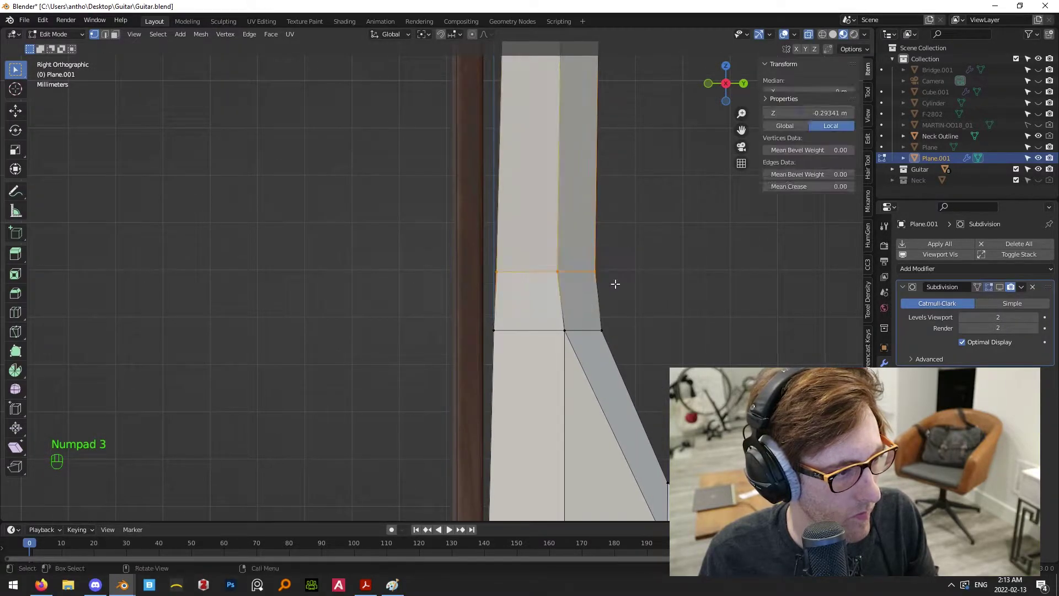
{"action": "left_click_drag", "start_coordinate": [489, 255], "coordinate": [524, 284]}
{"action": "scroll", "coordinate": [524, 285], "scroll_direction": "up", "scroll_amount": 3}
{"action": "middle_click_drag", "start_coordinate": [548, 317], "coordinate": [491, 244], "text": "shift"}
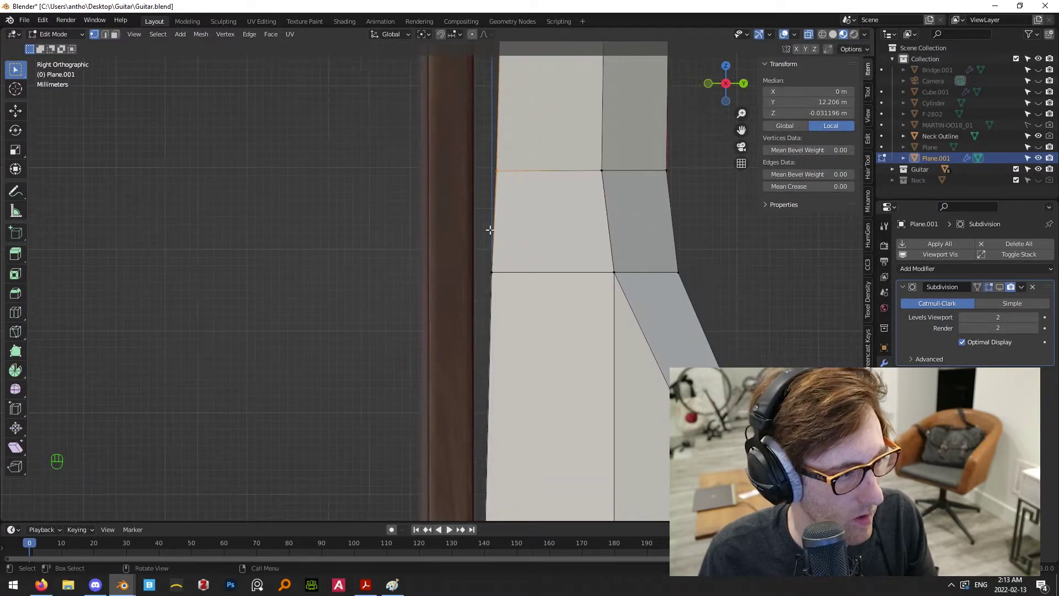
{"action": "key", "text": "g"}
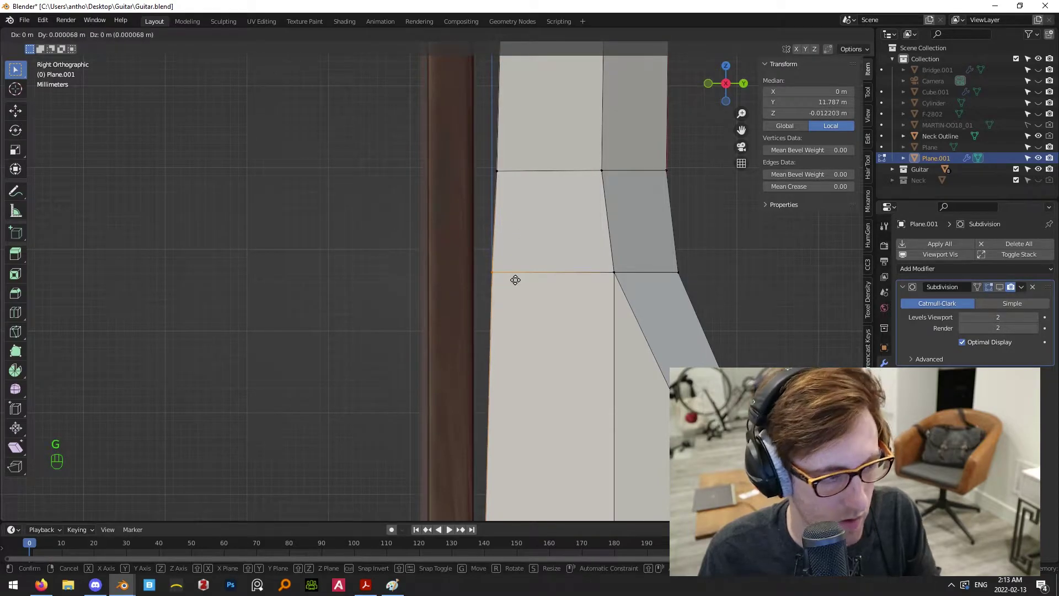
{"action": "left_click", "coordinate": [516, 280]}
{"action": "key", "text": "g"}
{"action": "middle_click", "coordinate": [516, 280]}
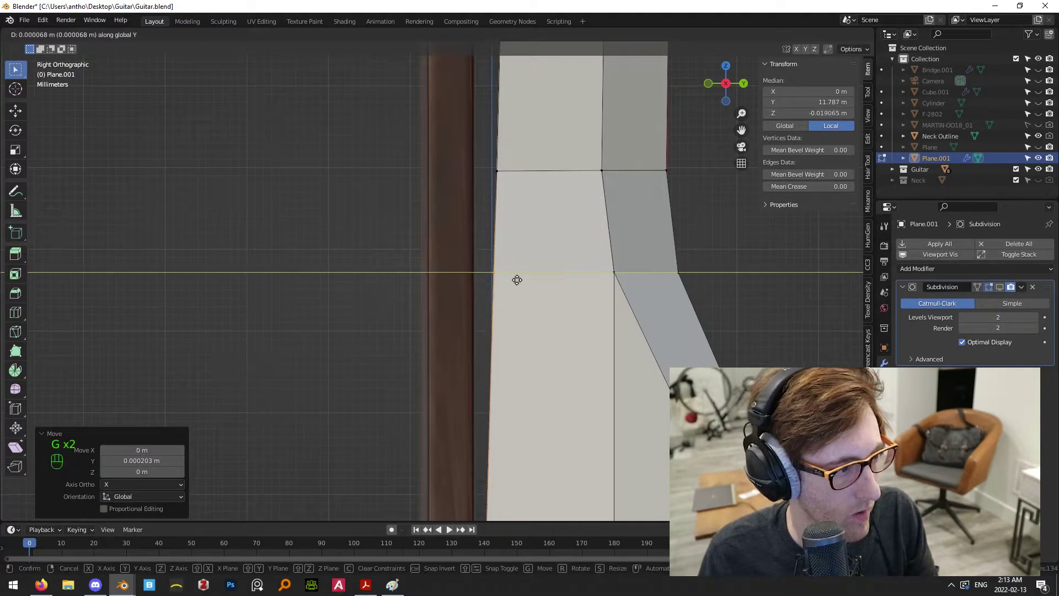
{"action": "left_click", "coordinate": [517, 280]}
{"action": "left_click", "coordinate": [489, 260]}
{"action": "scroll", "coordinate": [487, 258], "scroll_direction": "down", "scroll_amount": 5}
{"action": "middle_click_drag", "start_coordinate": [477, 255], "coordinate": [419, 267]}
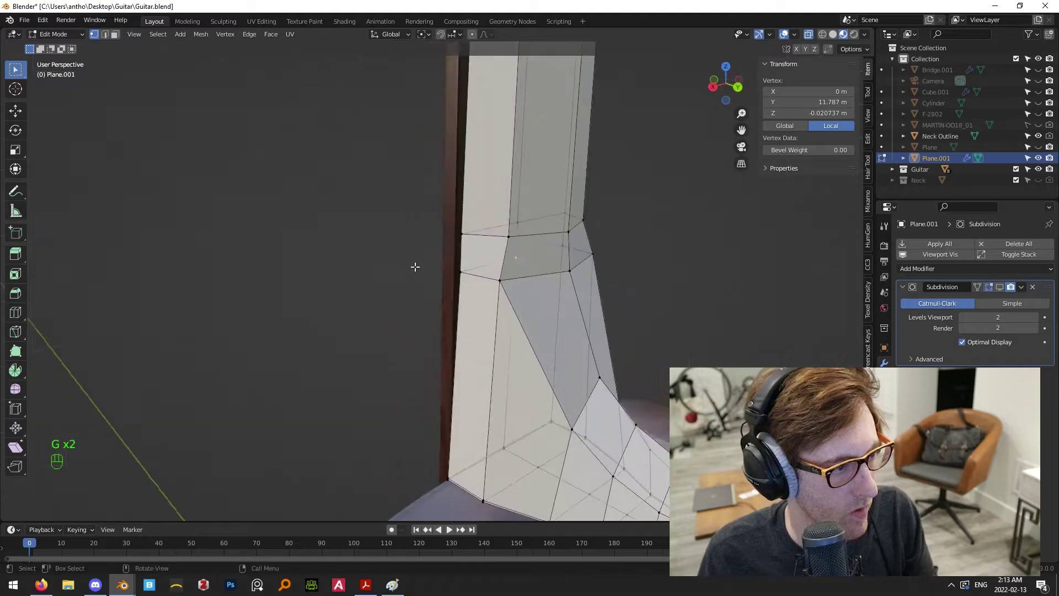
{"action": "key", "text": "KP_3"}
{"action": "key", "text": "KP_1"}
{"action": "key", "text": "KP_3"}
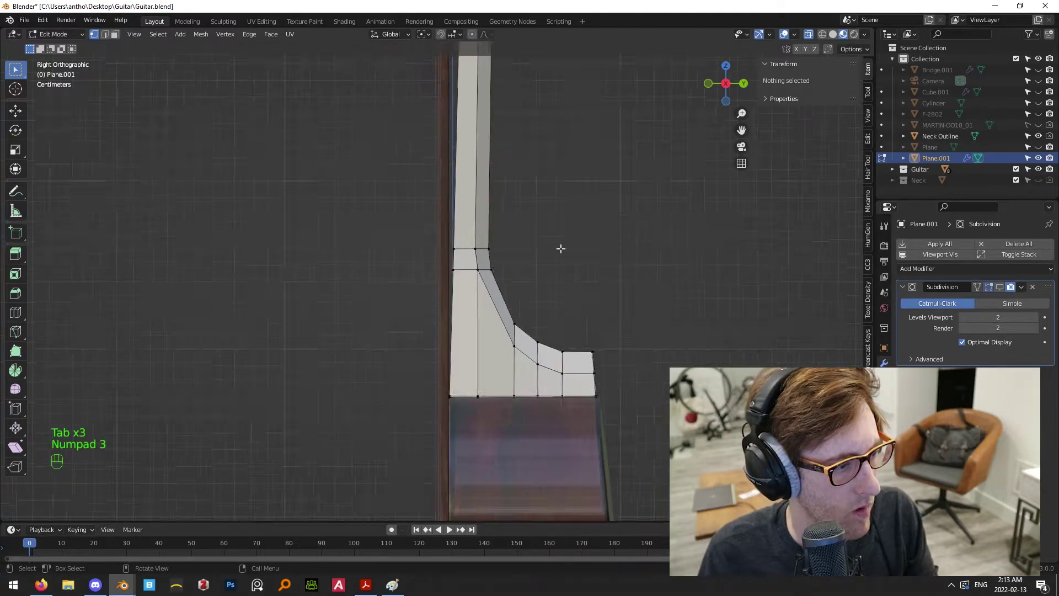
Extrude the neck shaft's upper end about 0.0226 m toward the headstock bend of the Neck Outline
{"action": "scroll", "coordinate": [608, 279], "scroll_direction": "down", "scroll_amount": 1}
{"action": "middle_click_drag", "start_coordinate": [481, 150], "coordinate": [491, 329], "text": "shift"}
{"action": "middle_click_drag", "start_coordinate": [492, 208], "coordinate": [467, 409], "text": "shift"}
{"action": "scroll", "coordinate": [532, 342], "scroll_direction": "up", "scroll_amount": 8}
{"action": "middle_click_drag", "start_coordinate": [573, 354], "coordinate": [428, 237], "text": "shift"}
{"action": "left_click_drag", "start_coordinate": [397, 219], "coordinate": [545, 292]}
{"action": "key", "text": "e"}
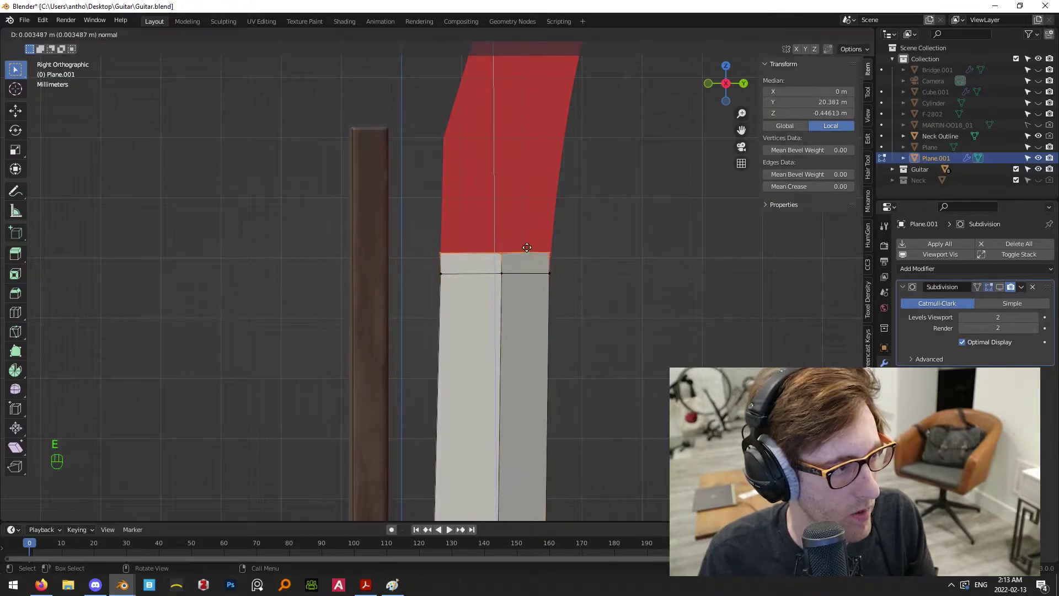
{"action": "left_click", "coordinate": [533, 142]}
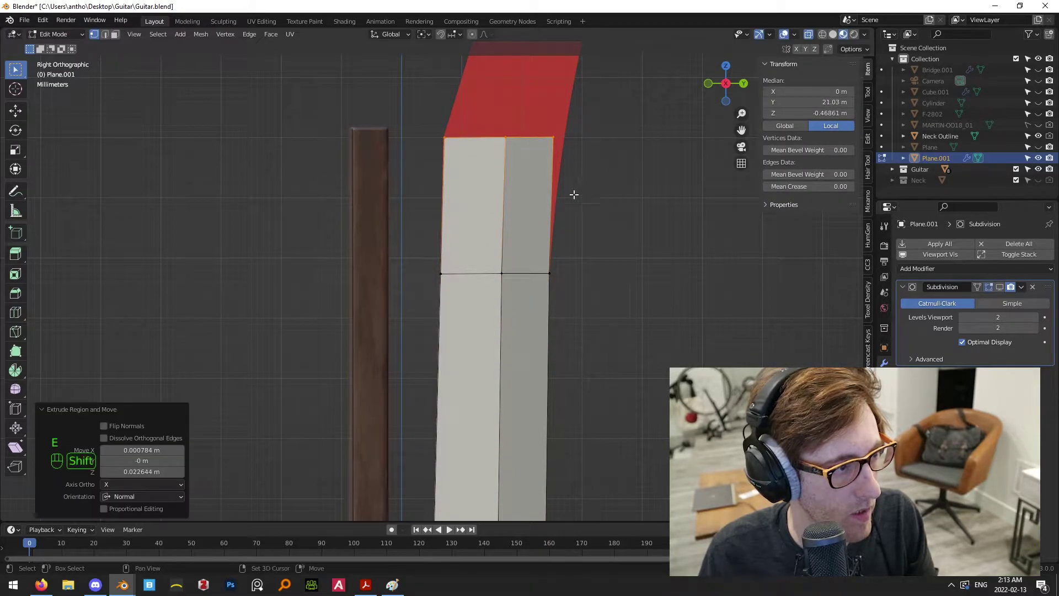
Try to move the extruded end's rear corner and middle vertices individually toward the Neck Outline's back edge
{"action": "middle_click_drag", "start_coordinate": [528, 111], "coordinate": [461, 218], "text": "shift"}
{"action": "left_click", "coordinate": [487, 245]}
{"action": "key", "text": "g"}
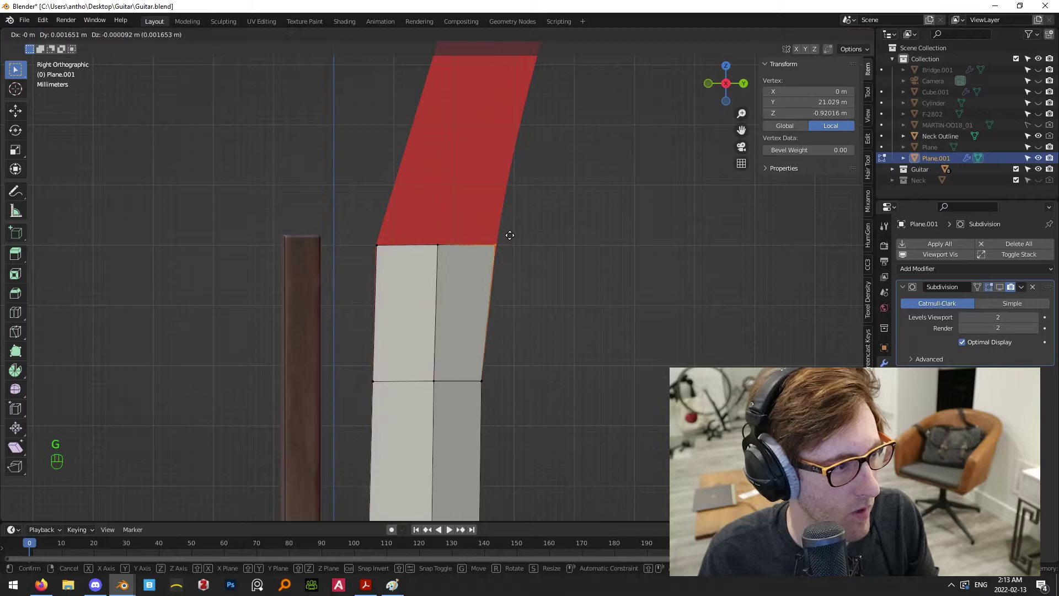
{"action": "left_click", "coordinate": [510, 237]}
{"action": "left_click", "coordinate": [437, 245]}
{"action": "key", "text": "g"}
{"action": "left_click", "coordinate": [450, 259]}
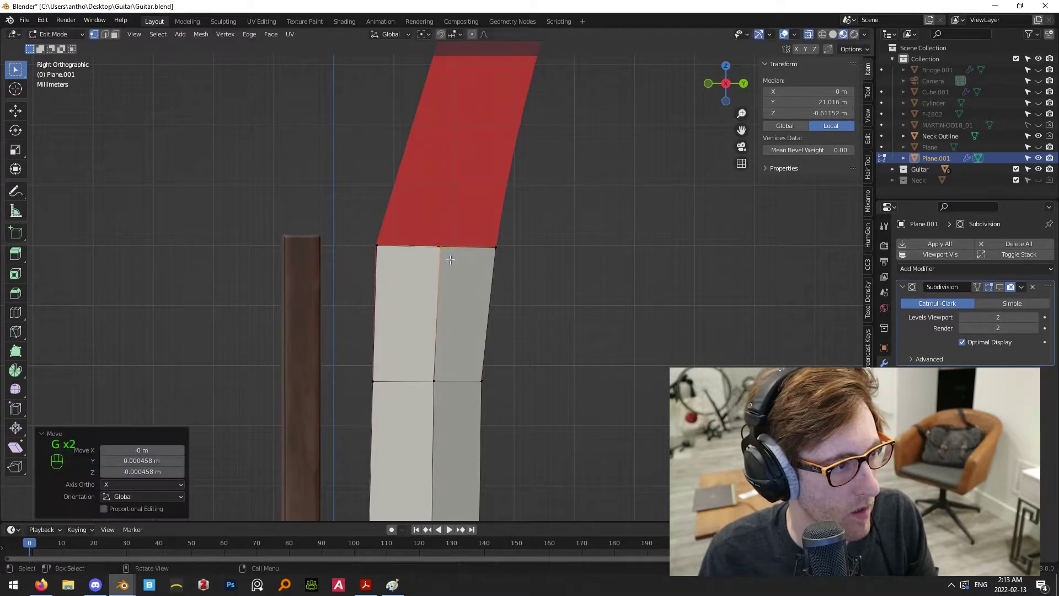
{"action": "left_click", "coordinate": [535, 259]}
{"action": "scroll", "coordinate": [535, 258], "scroll_direction": "down", "scroll_amount": 4}
{"action": "middle_click_drag", "start_coordinate": [537, 264], "coordinate": [451, 227], "text": "shift"}
{"action": "scroll", "coordinate": [441, 281], "scroll_direction": "up", "scroll_amount": 4}
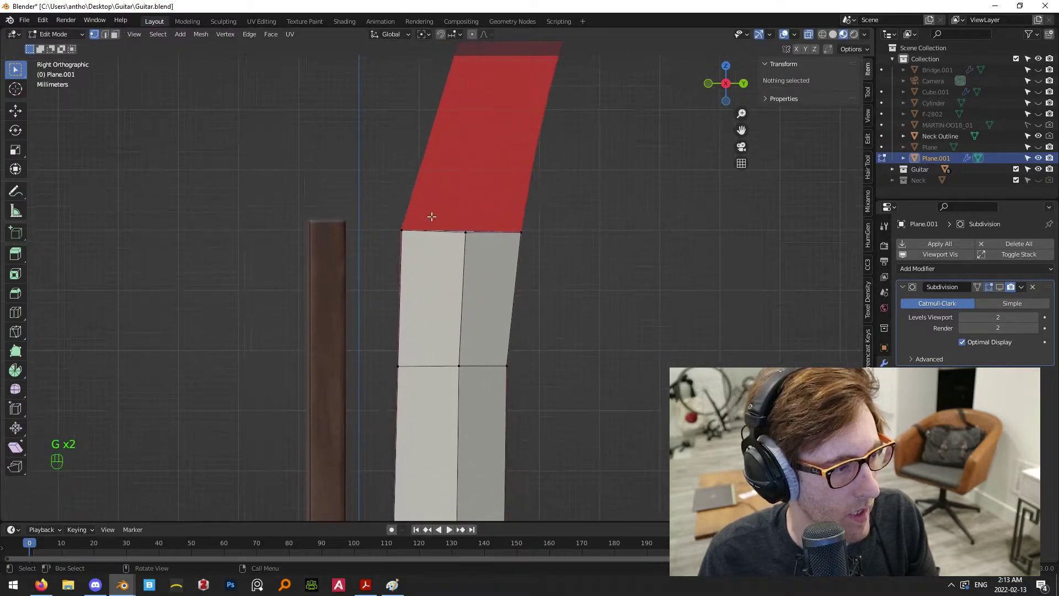
Undo the moves of the extruded end's rear and middle vertices
{"action": "key", "text": "ctrl+z"}
{"action": "key", "text": "ctrl+z"}
{"action": "key", "text": "ctrl+z"}
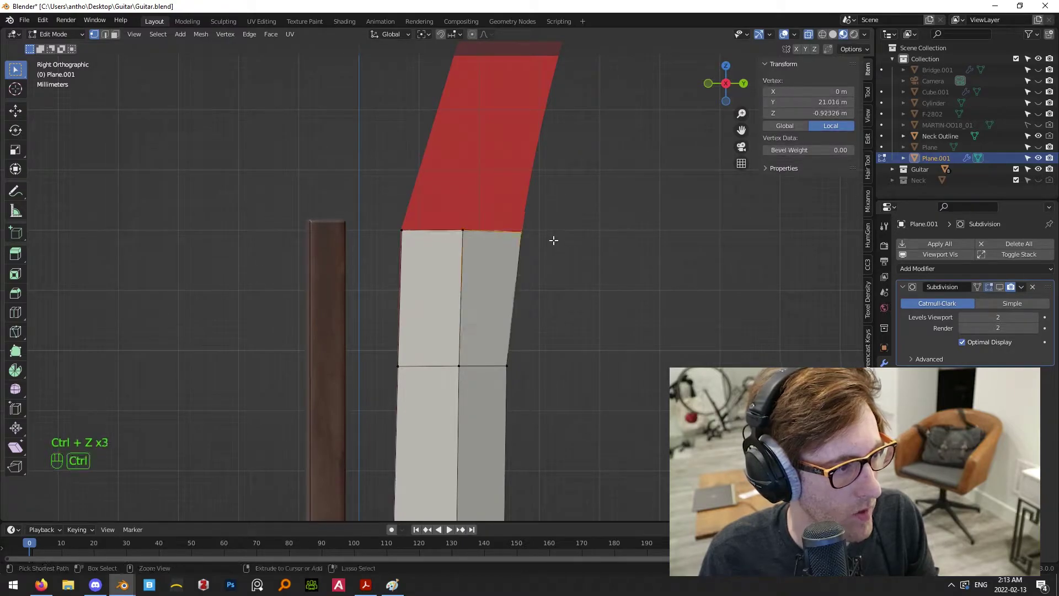
{"action": "middle_click_drag", "start_coordinate": [512, 245], "coordinate": [515, 255]}
{"action": "key", "text": "KP_3"}
{"action": "scroll", "coordinate": [516, 255], "scroll_direction": "up", "scroll_amount": 2}
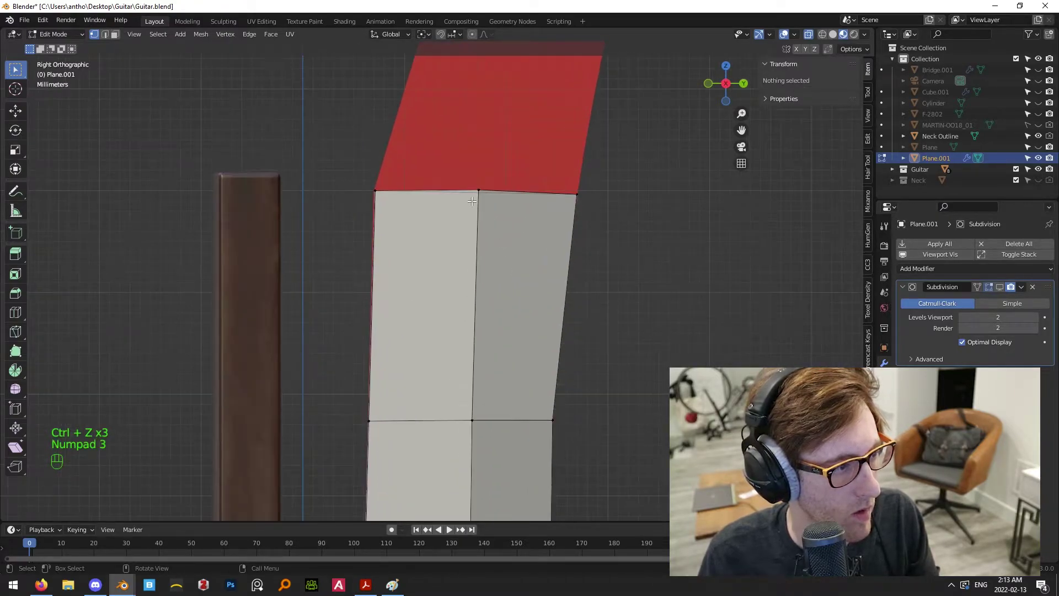
{"action": "key", "text": "ctrl+z"}
{"action": "key", "text": "ctrl+z"}
{"action": "middle_click_drag", "start_coordinate": [446, 170], "coordinate": [611, 240]}
{"action": "key", "text": "KP_3"}
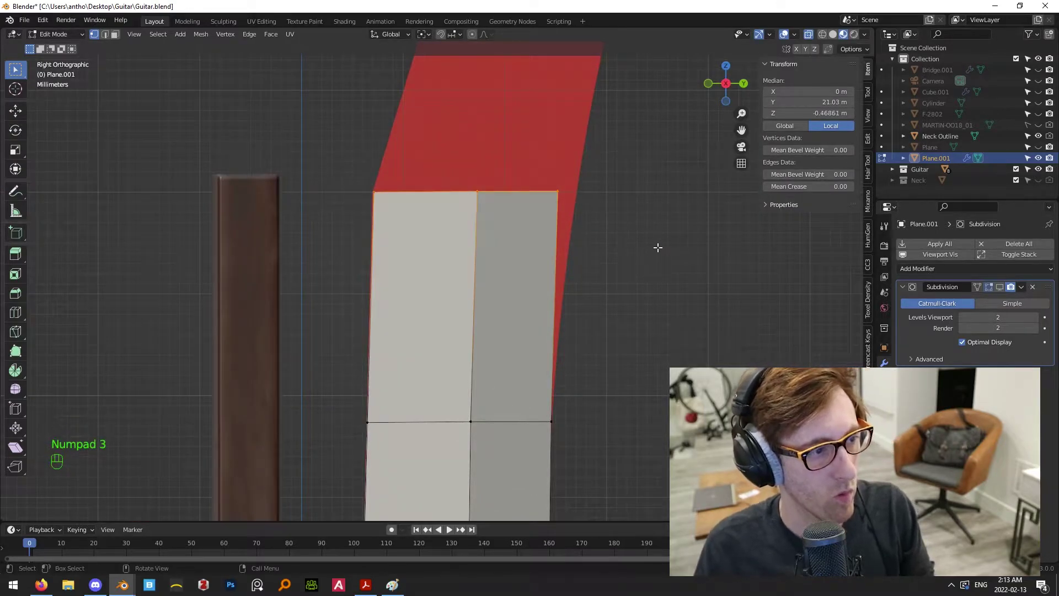
Rotate the extruded end by 11.4° and a further 3.09°, moving it so its front corner follows the Neck Outline's bend
{"action": "key", "text": "r"}
{"action": "left_click", "coordinate": [645, 300]}
{"action": "key", "text": "g"}
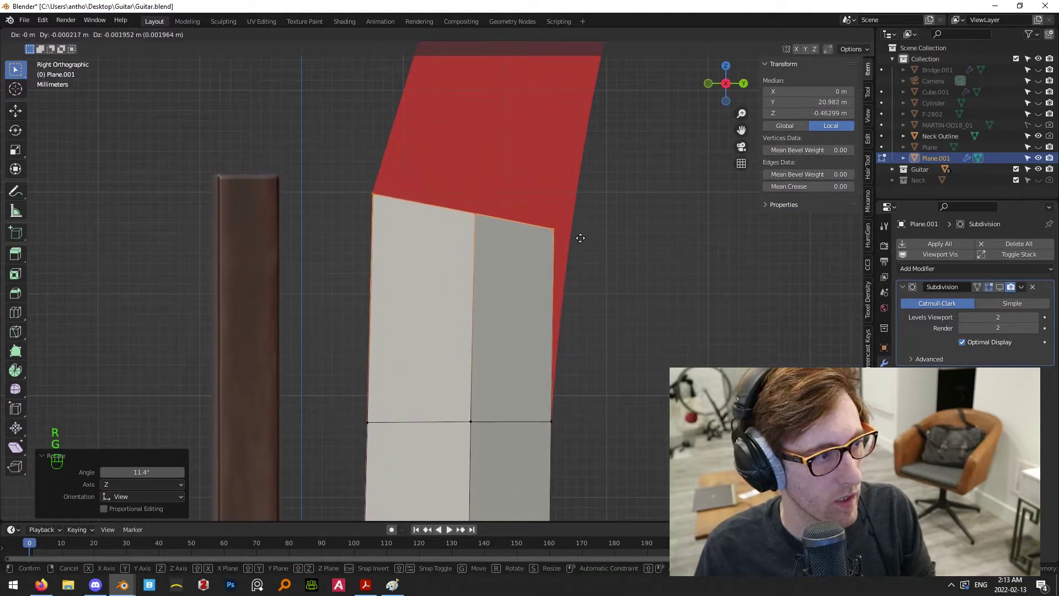
{"action": "left_click", "coordinate": [579, 237]}
{"action": "scroll", "coordinate": [582, 243], "scroll_direction": "down", "scroll_amount": 2}
{"action": "key", "text": "r"}
{"action": "left_click", "coordinate": [595, 278]}
{"action": "key", "text": "g"}
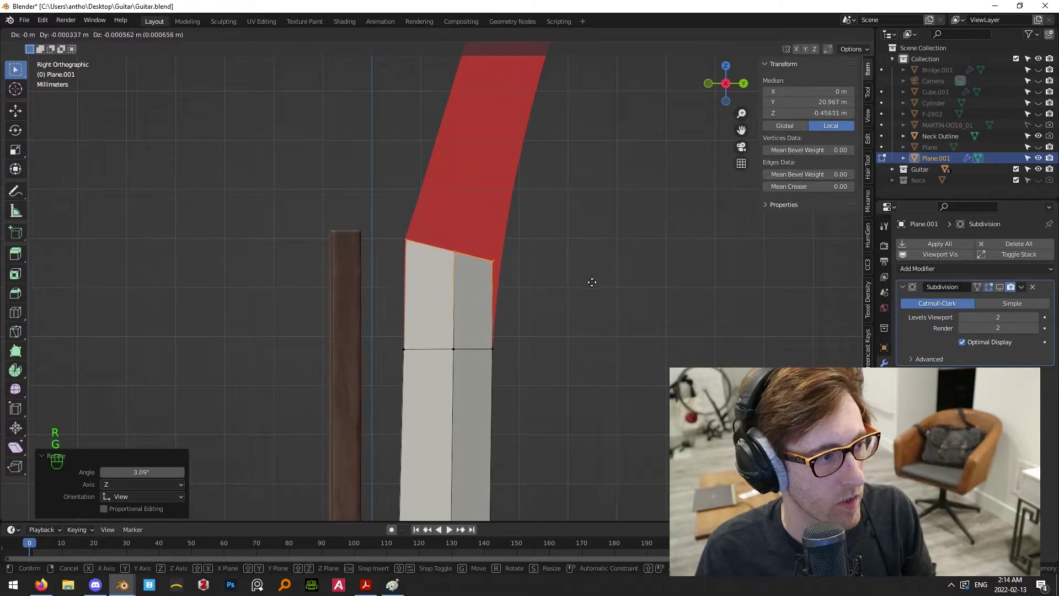
{"action": "left_click", "coordinate": [594, 281]}
Scale the tilted end by 1.096 and move it so its corners meet the Neck Outline's front and back edges
{"action": "scroll", "coordinate": [500, 248], "scroll_direction": "up", "scroll_amount": 2}
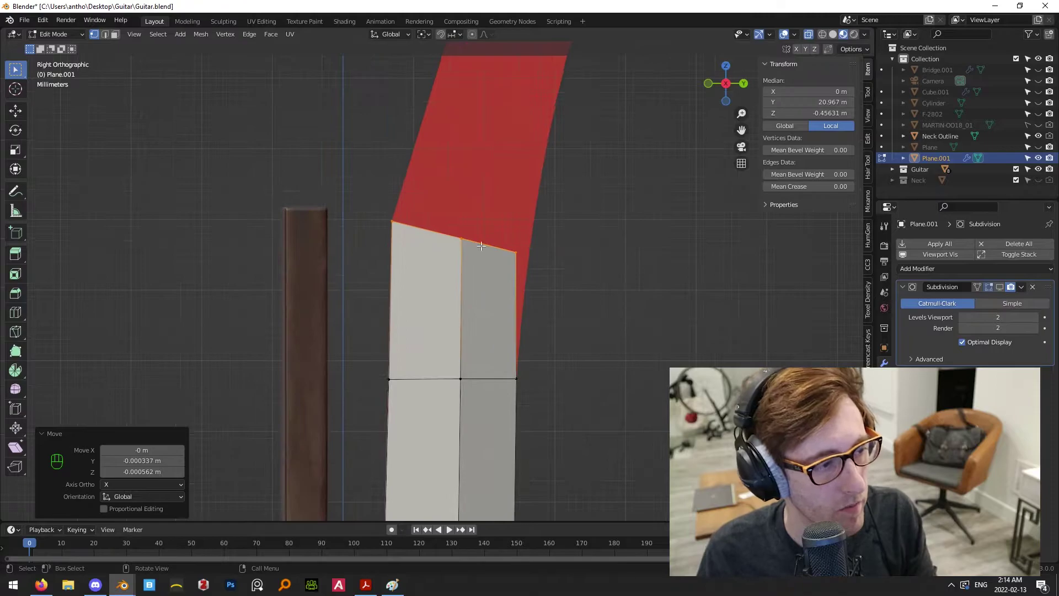
{"action": "key", "text": "g"}
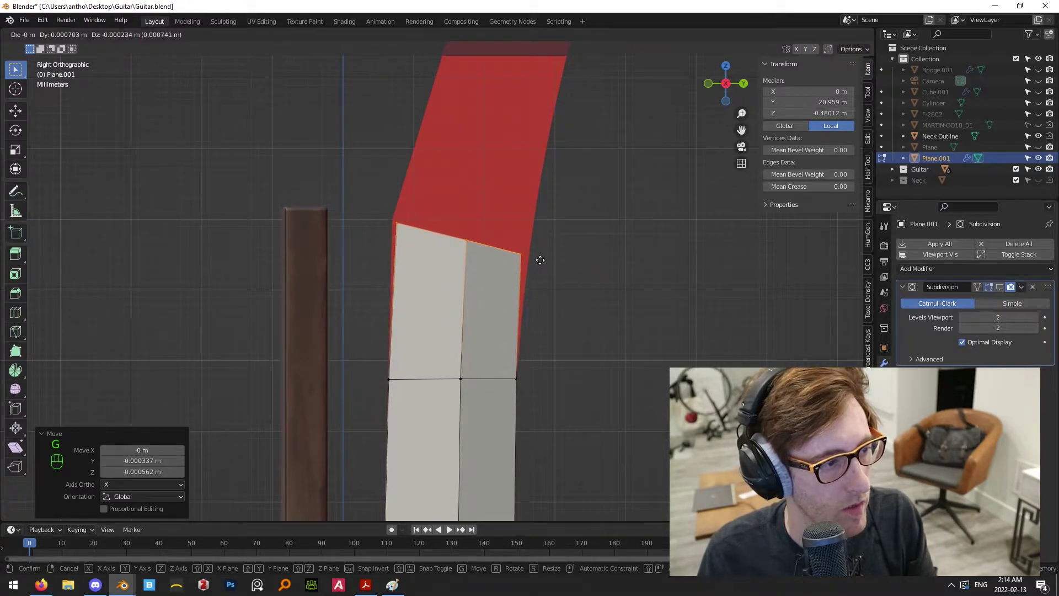
{"action": "left_click", "coordinate": [544, 264]}
{"action": "key", "text": "s"}
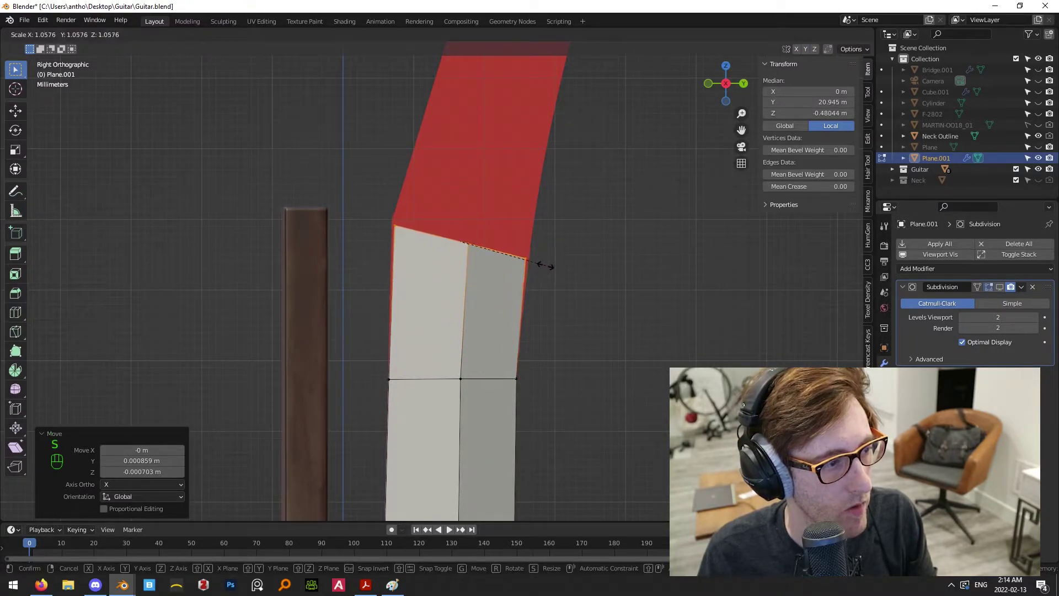
{"action": "left_click", "coordinate": [549, 266]}
{"action": "key", "text": "g"}
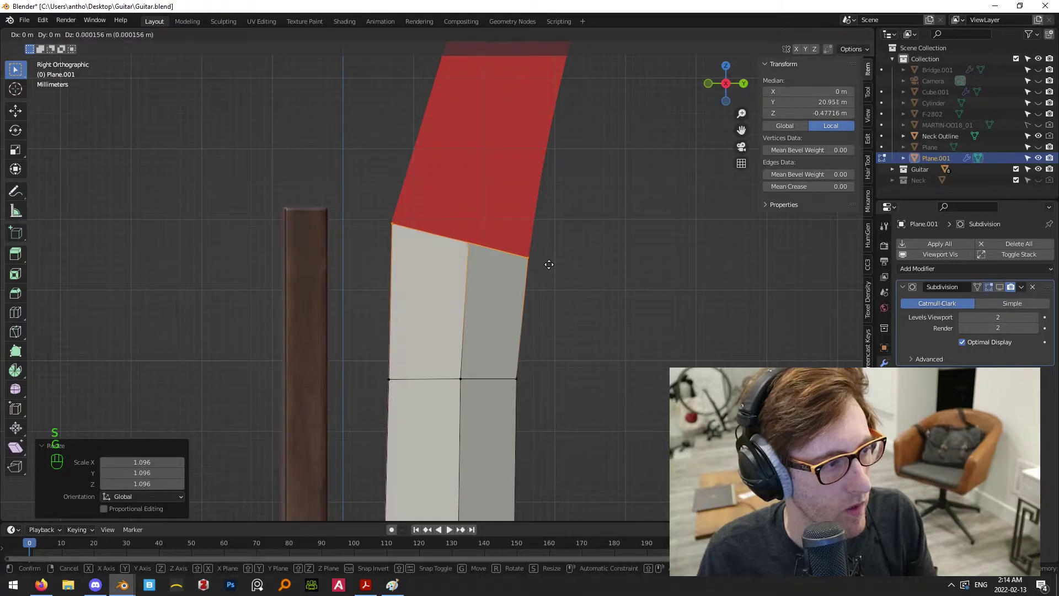
{"action": "left_click", "coordinate": [548, 263]}
{"action": "left_click_drag", "start_coordinate": [535, 264], "coordinate": [546, 269]}
{"action": "key", "text": "g"}
{"action": "left_click", "coordinate": [548, 272]}
Extrude the tilted end about 0.17 m along its normal to form the headstock up to the outline's tip
{"action": "left_click_drag", "start_coordinate": [378, 187], "coordinate": [570, 275]}
{"action": "middle_click_drag", "start_coordinate": [478, 228], "coordinate": [452, 362], "text": "shift"}
{"action": "scroll", "coordinate": [465, 324], "scroll_direction": "down", "scroll_amount": 3}
{"action": "key", "text": "e"}
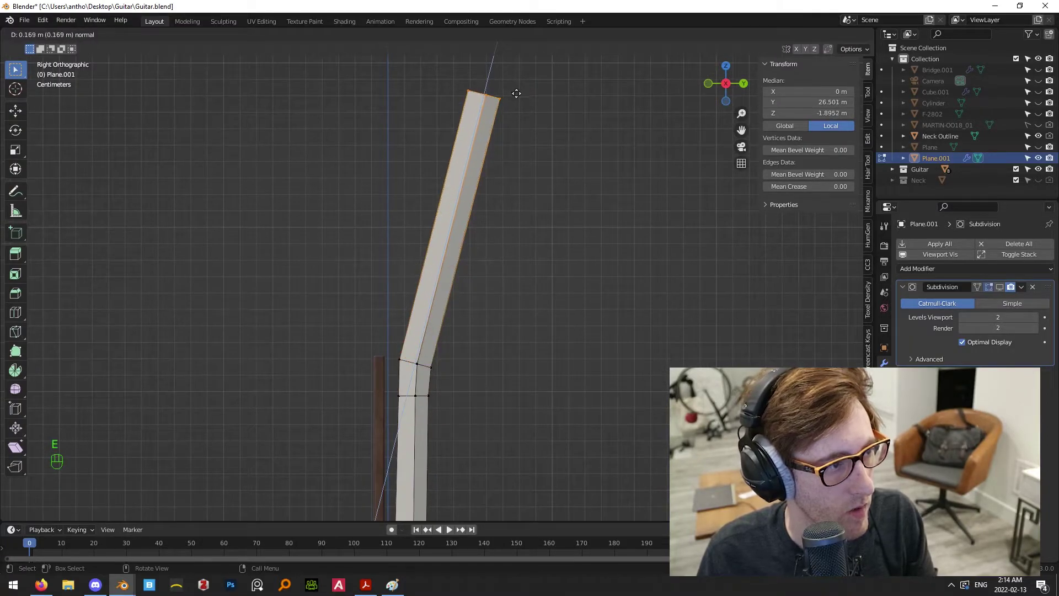
{"action": "left_click", "coordinate": [514, 103]}
Move the headstock's end onto the Neck Outline's tip and rotate it 5.27° to follow the tip's angle
{"action": "scroll", "coordinate": [442, 307], "scroll_direction": "up", "scroll_amount": 8}
{"action": "middle_click_drag", "start_coordinate": [510, 116], "coordinate": [483, 271], "text": "shift"}
{"action": "key", "text": "e"}
{"action": "key", "text": "g"}
{"action": "left_click", "coordinate": [499, 259]}
{"action": "key", "text": "r"}
{"action": "left_click", "coordinate": [572, 314]}
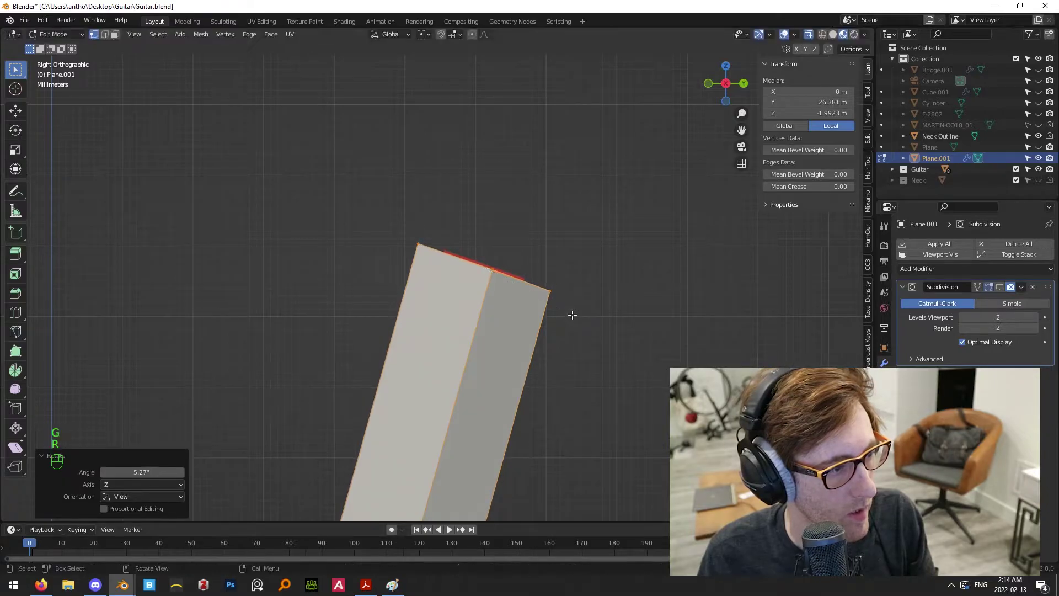
Scale down, move and slightly rotate the headstock's end until its corners match the Neck Outline's tip
{"action": "scroll", "coordinate": [618, 331], "scroll_direction": "up", "scroll_amount": 2}
{"action": "key", "text": "s"}
{"action": "left_click", "coordinate": [602, 304]}
{"action": "key", "text": "g"}
{"action": "left_click", "coordinate": [603, 303]}
{"action": "key", "text": "s"}
{"action": "left_click", "coordinate": [612, 302]}
{"action": "key", "text": "g"}
{"action": "left_click", "coordinate": [612, 302]}
{"action": "key", "text": "r"}
{"action": "left_click", "coordinate": [614, 303]}
{"action": "left_click", "coordinate": [615, 302]}
Examine the headstock and bend of the neck from the right, from an angle and from the front
{"action": "scroll", "coordinate": [584, 331], "scroll_direction": "down", "scroll_amount": 12}
{"action": "middle_click_drag", "start_coordinate": [538, 357], "coordinate": [535, 281], "text": "shift"}
{"action": "scroll", "coordinate": [505, 298], "scroll_direction": "up", "scroll_amount": 3}
{"action": "key", "text": "Tab"}
{"action": "key", "text": "KP_3"}
{"action": "key", "text": "Tab"}
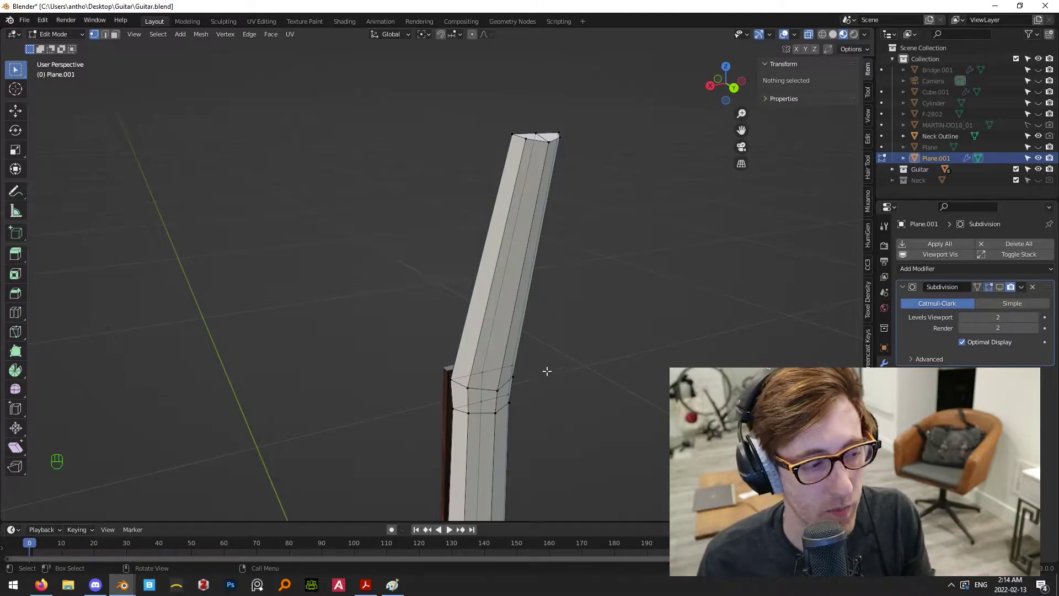
{"action": "key", "text": "KP_1"}
{"action": "key", "text": "KP_3"}
Scale the vertices at the headstock bend to about 0.89 along X to match the fretboard's width, then return to Object Mode
{"action": "key", "text": "KP_1"}
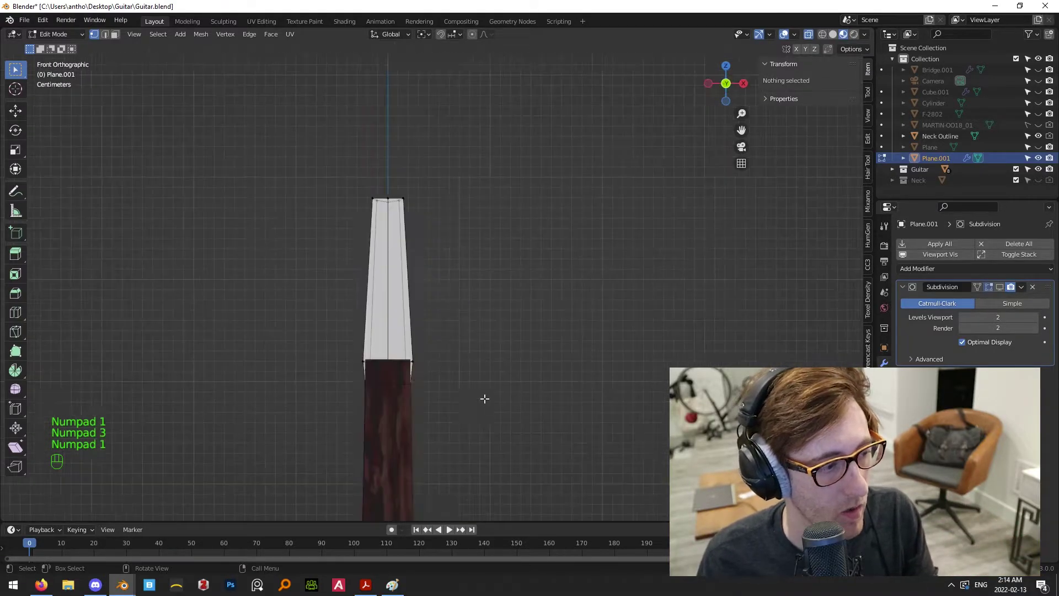
{"action": "scroll", "coordinate": [486, 399], "scroll_direction": "up", "scroll_amount": 6}
{"action": "left_click_drag", "start_coordinate": [290, 219], "coordinate": [529, 268]}
{"action": "key", "text": "s"}
{"action": "key", "text": "x"}
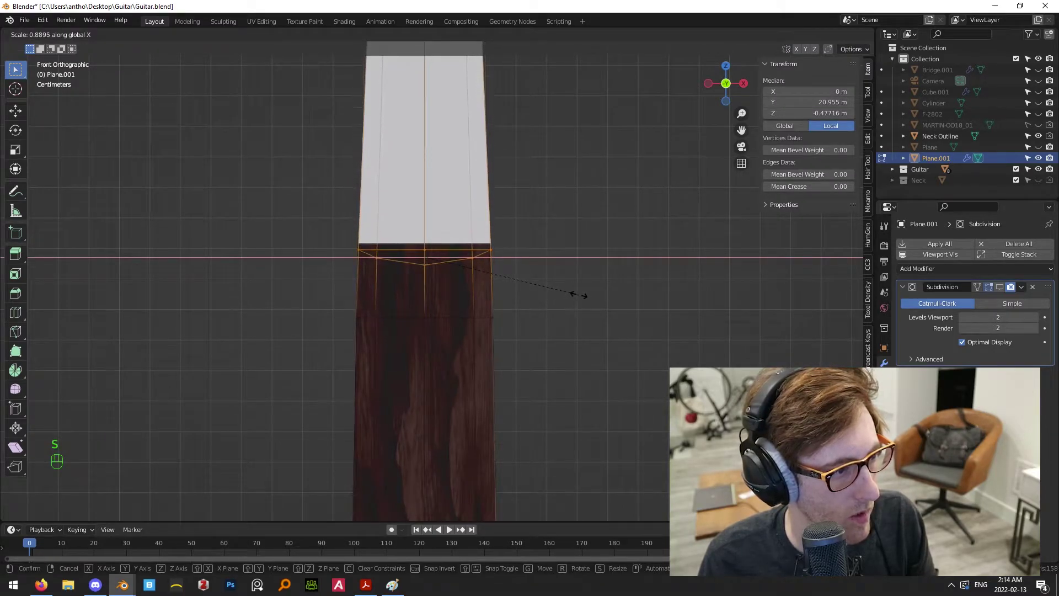
{"action": "left_click", "coordinate": [580, 294]}
{"action": "left_click", "coordinate": [580, 277]}
{"action": "left_click_drag", "start_coordinate": [309, 232], "coordinate": [569, 281]}
{"action": "key", "text": "Tab"}
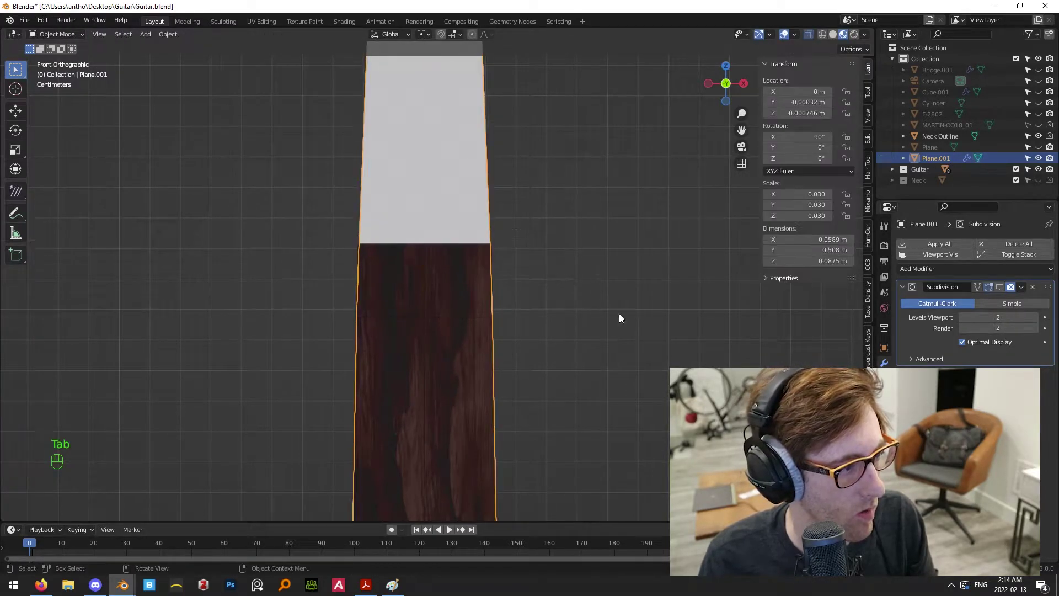
Turn on the neck's Subdivision modifier in the viewport and view the smoothed shape from the right
{"action": "key", "text": "KP_3"}
{"action": "middle_click_drag", "start_coordinate": [454, 343], "coordinate": [498, 285], "text": "shift"}
{"action": "scroll", "coordinate": [506, 293], "scroll_direction": "up", "scroll_amount": 8}
{"action": "middle_click_drag", "start_coordinate": [620, 285], "coordinate": [475, 337]}
{"action": "left_click", "coordinate": [476, 337]}
{"action": "middle_click_drag", "start_coordinate": [501, 241], "coordinate": [497, 336], "text": "shift"}
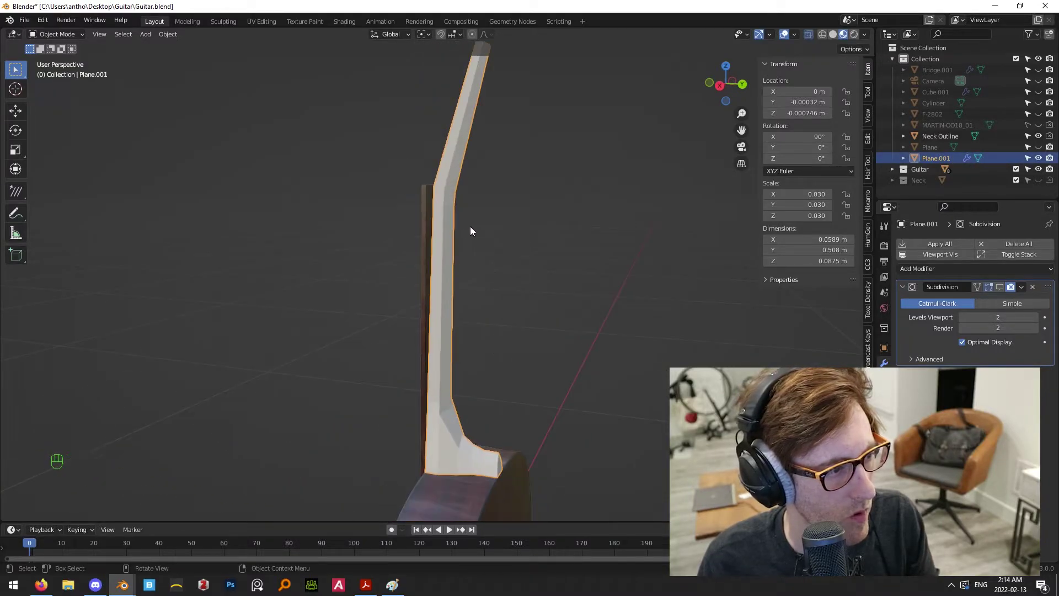
{"action": "key", "text": "KP_3"}
{"action": "left_click", "coordinate": [1000, 287]}
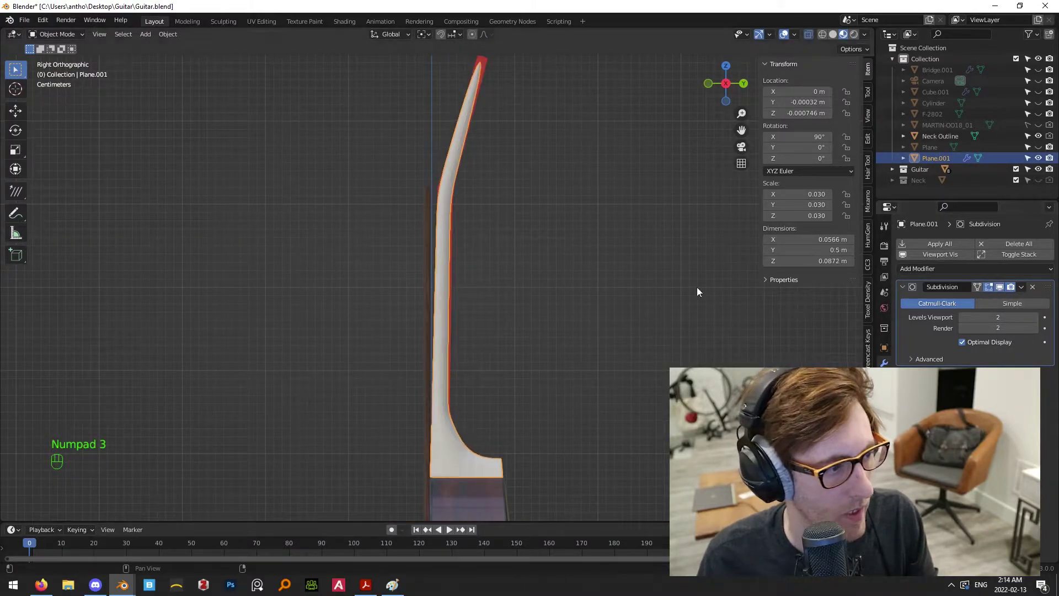
Examine how closely the smoothed neck and heel follow the Neck Outline in the right view
{"action": "left_click", "coordinate": [551, 311]}
{"action": "scroll", "coordinate": [492, 318], "scroll_direction": "up", "scroll_amount": 6}
{"action": "left_click", "coordinate": [429, 362]}
{"action": "scroll", "coordinate": [469, 380], "scroll_direction": "down", "scroll_amount": 3}
{"action": "middle_click_drag", "start_coordinate": [495, 395], "coordinate": [475, 269], "text": "shift"}
{"action": "right_click", "coordinate": [418, 300]}
{"action": "left_click", "coordinate": [422, 286]}
{"action": "left_click", "coordinate": [501, 335]}
{"action": "scroll", "coordinate": [501, 335], "scroll_direction": "down", "scroll_amount": 2}
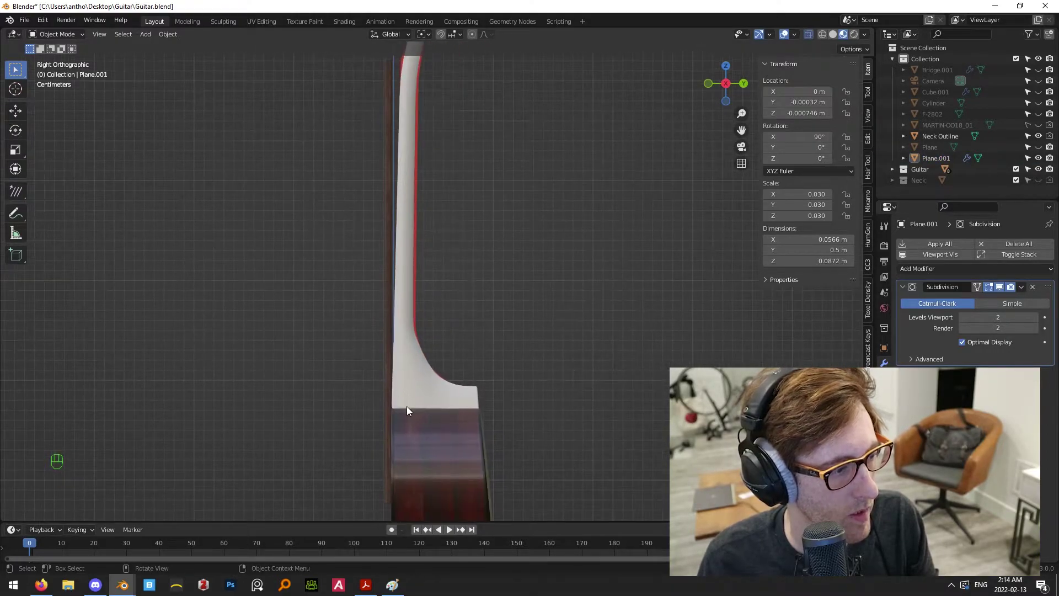
{"action": "left_click", "coordinate": [406, 406]}
{"action": "left_click", "coordinate": [448, 389]}
Move the middle and rear vertices of the two loops above the heel about 0.0017 m along Y to cover the outline
{"action": "scroll", "coordinate": [448, 389], "scroll_direction": "up", "scroll_amount": 5}
{"action": "middle_click_drag", "start_coordinate": [448, 394], "coordinate": [479, 307], "text": "shift"}
{"action": "key", "text": "Tab"}
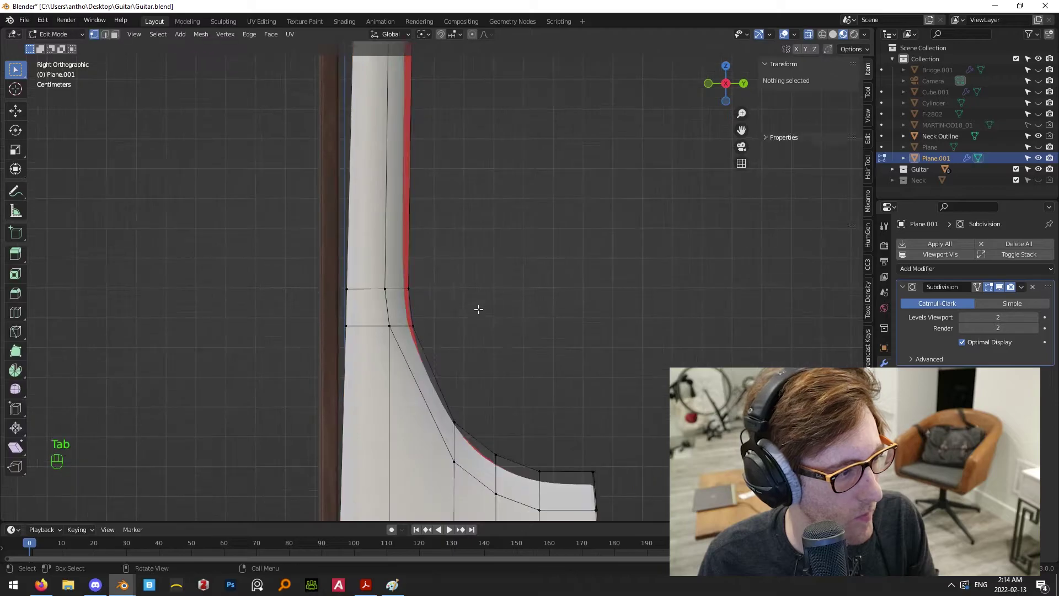
{"action": "left_click_drag", "start_coordinate": [445, 338], "coordinate": [436, 345]}
{"action": "scroll", "coordinate": [433, 347], "scroll_direction": "up", "scroll_amount": 1}
{"action": "middle_click_drag", "start_coordinate": [433, 348], "coordinate": [560, 272], "text": "shift"}
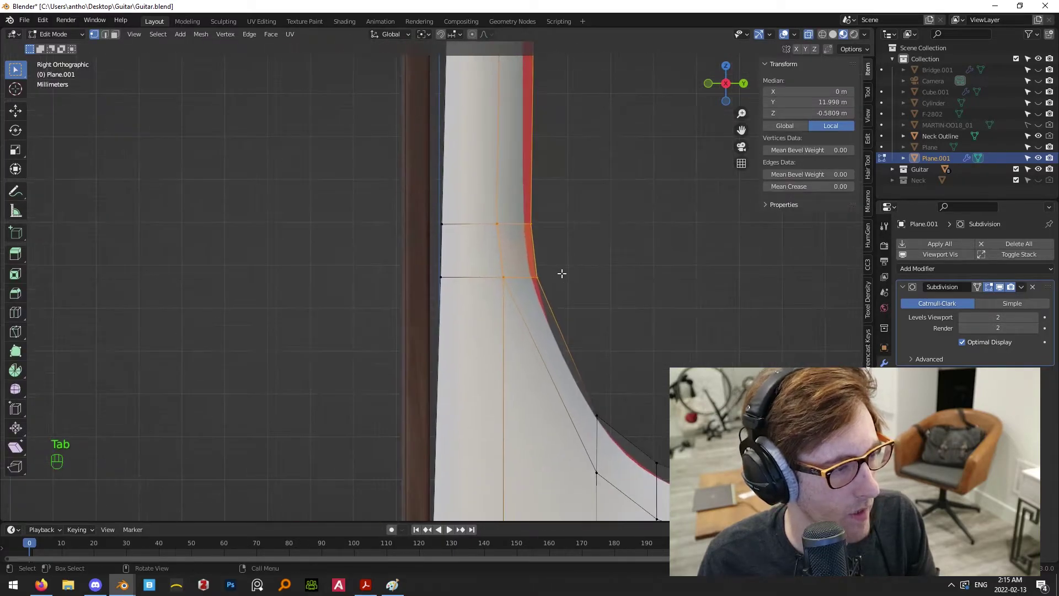
{"action": "key", "text": "g"}
{"action": "key", "text": "x"}
{"action": "key", "text": "g"}
{"action": "key", "text": "y"}
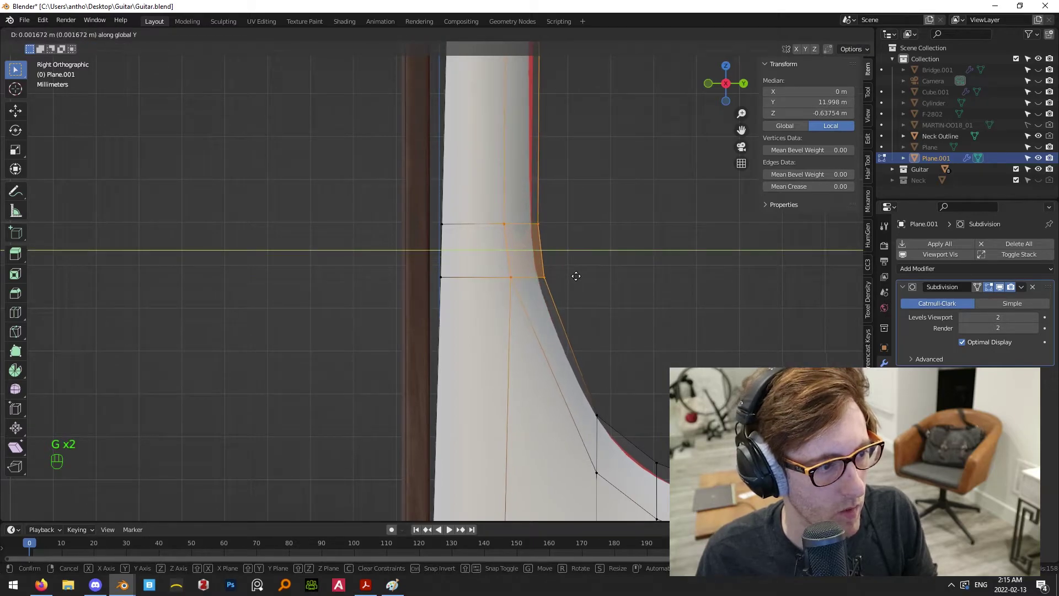
{"action": "left_click", "coordinate": [576, 276]}
{"action": "left_click", "coordinate": [600, 342]}
{"action": "middle_click_drag", "start_coordinate": [587, 400], "coordinate": [588, 308], "text": "shift"}
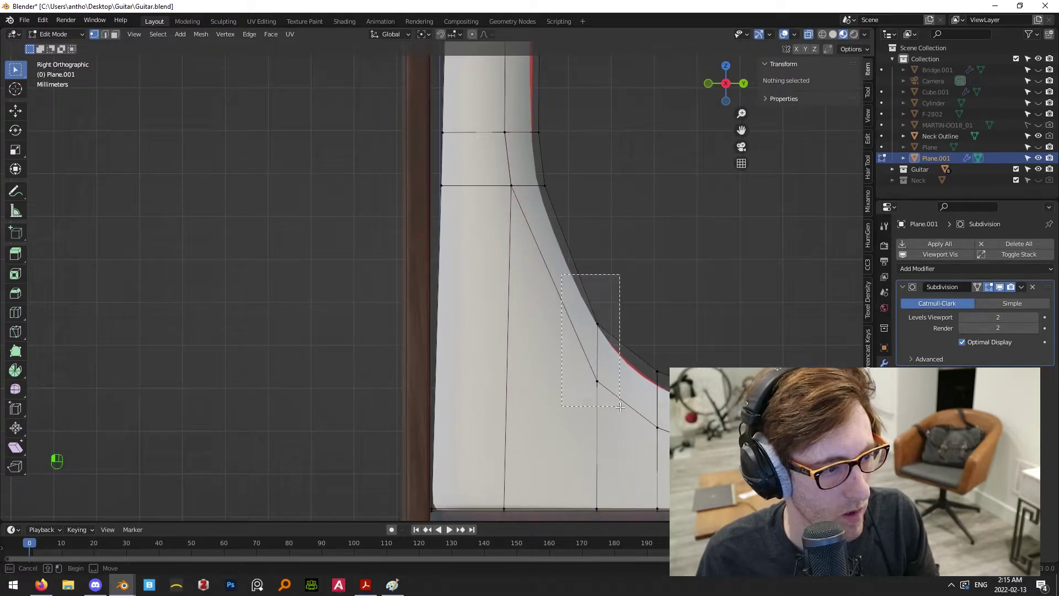
Move the two side and rear vertices midway along the heel's curve outward to cover the outline
{"action": "left_click_drag", "start_coordinate": [619, 406], "coordinate": [620, 405]}
{"action": "key", "text": "g"}
{"action": "left_click", "coordinate": [604, 332]}
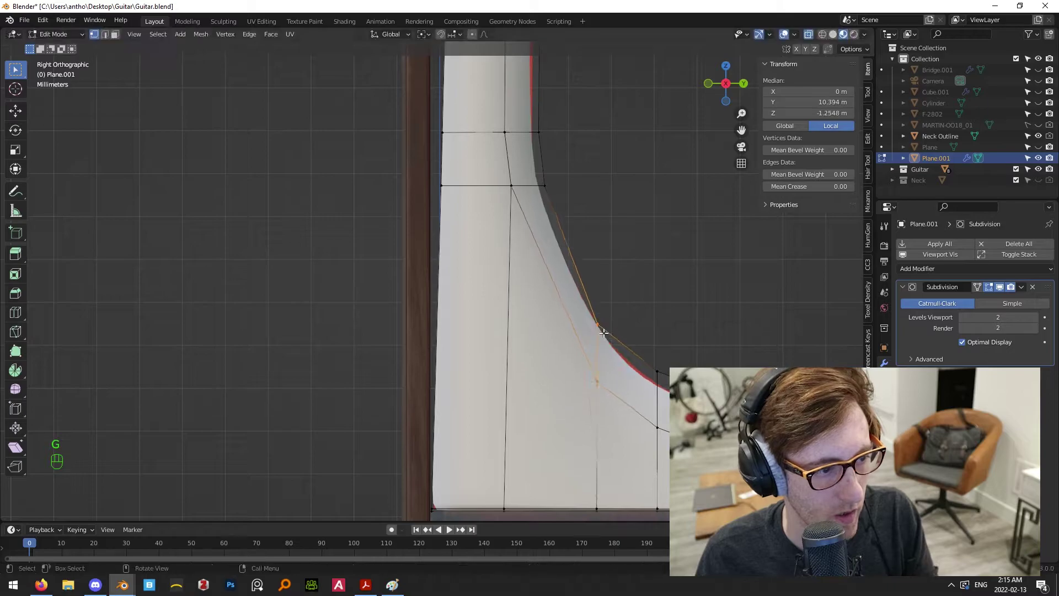
Add a centred edge loop across the upper part of the heel's curve and shift its curve vertices towards the outline
{"action": "left_click", "coordinate": [573, 267]}
{"action": "right_click", "coordinate": [568, 266]}
{"action": "left_click_drag", "start_coordinate": [598, 293], "coordinate": [603, 392]}
{"action": "key", "text": "g"}
{"action": "left_click", "coordinate": [583, 302]}
Slide the edge loop midway along the heel's curve by a factor of 0.175
{"action": "left_click_drag", "start_coordinate": [621, 507], "coordinate": [622, 507]}
{"action": "key", "text": "g"}
{"action": "key", "text": "g"}
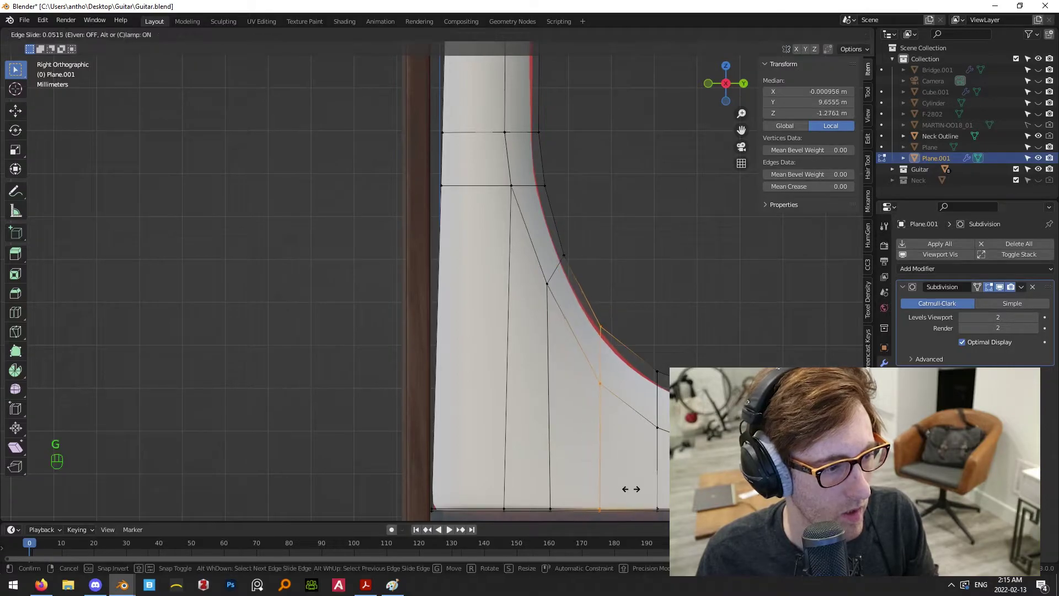
{"action": "left_click", "coordinate": [634, 470]}
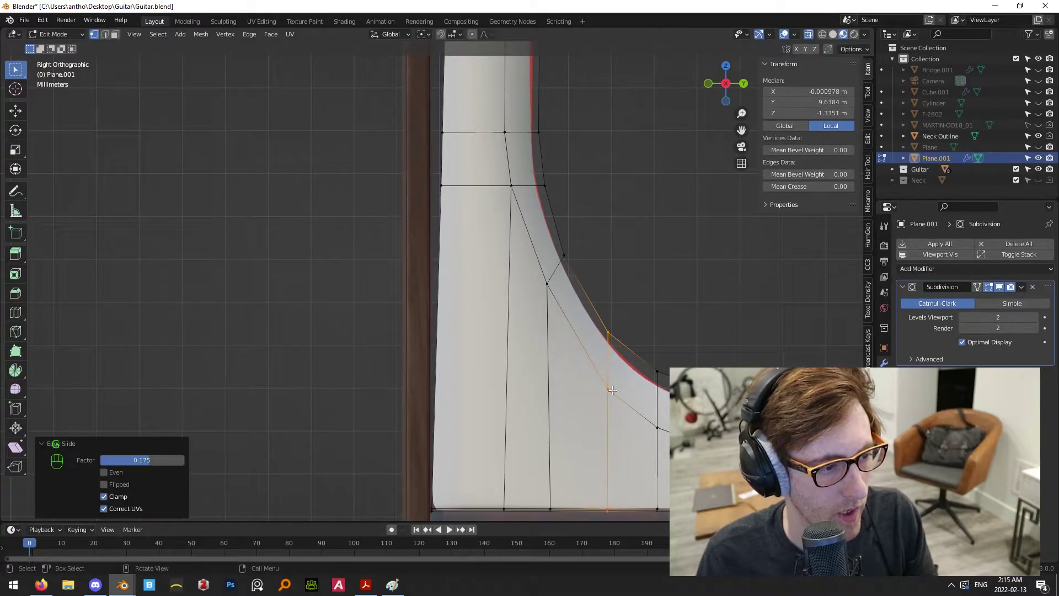
On the new heel loop, slide the side vertex by a factor of 0.230 and the lower edges by 0.202 to straighten it
{"action": "left_click", "coordinate": [546, 284]}
{"action": "key", "text": "g"}
{"action": "key", "text": "g"}
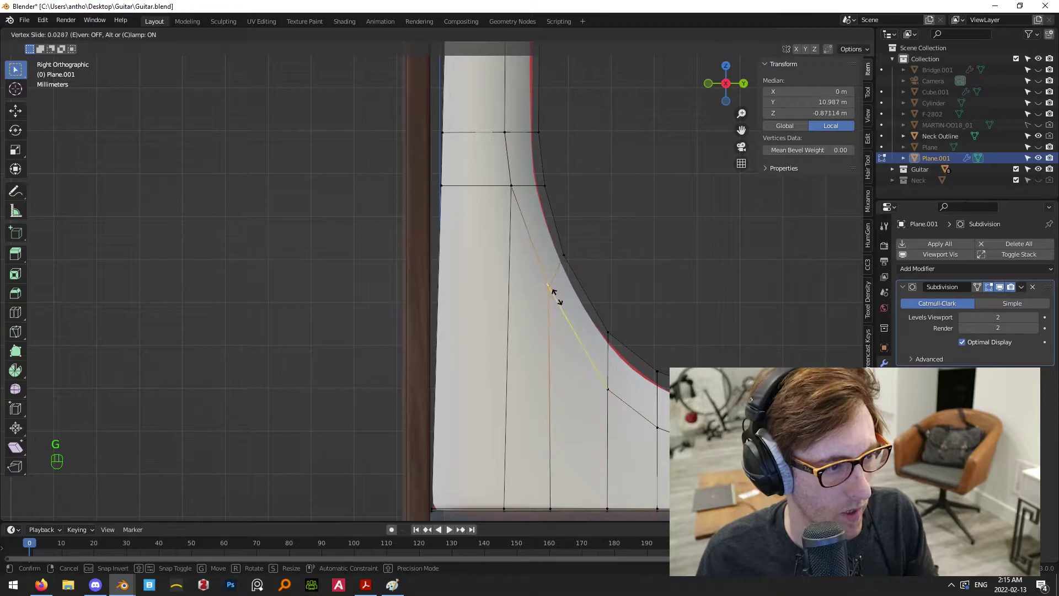
{"action": "left_click", "coordinate": [571, 315]}
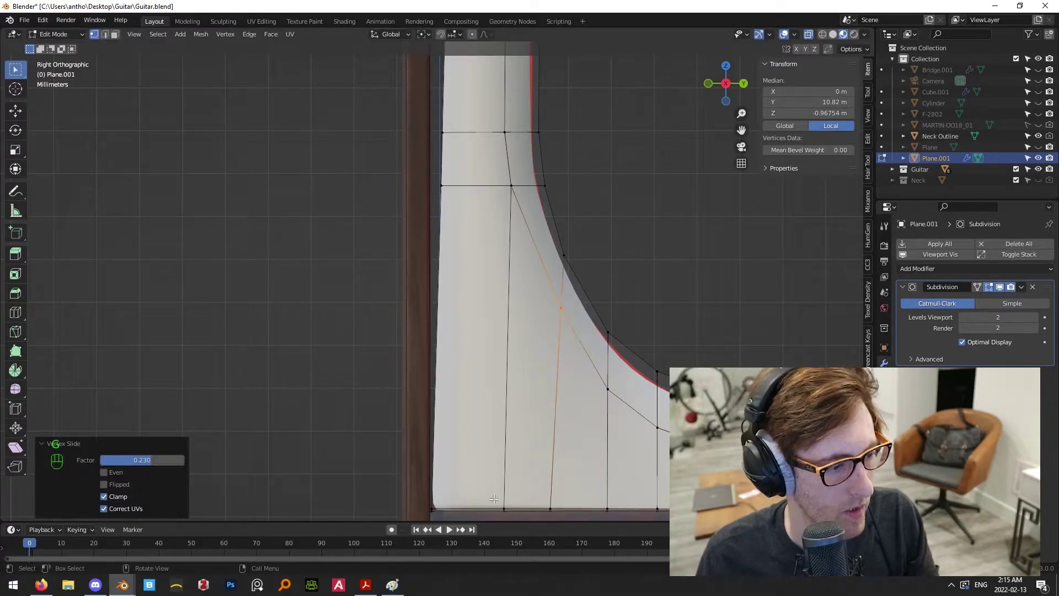
{"action": "left_click_drag", "start_coordinate": [559, 507], "coordinate": [568, 517]}
{"action": "key", "text": "g"}
{"action": "key", "text": "g"}
{"action": "left_click", "coordinate": [582, 492]}
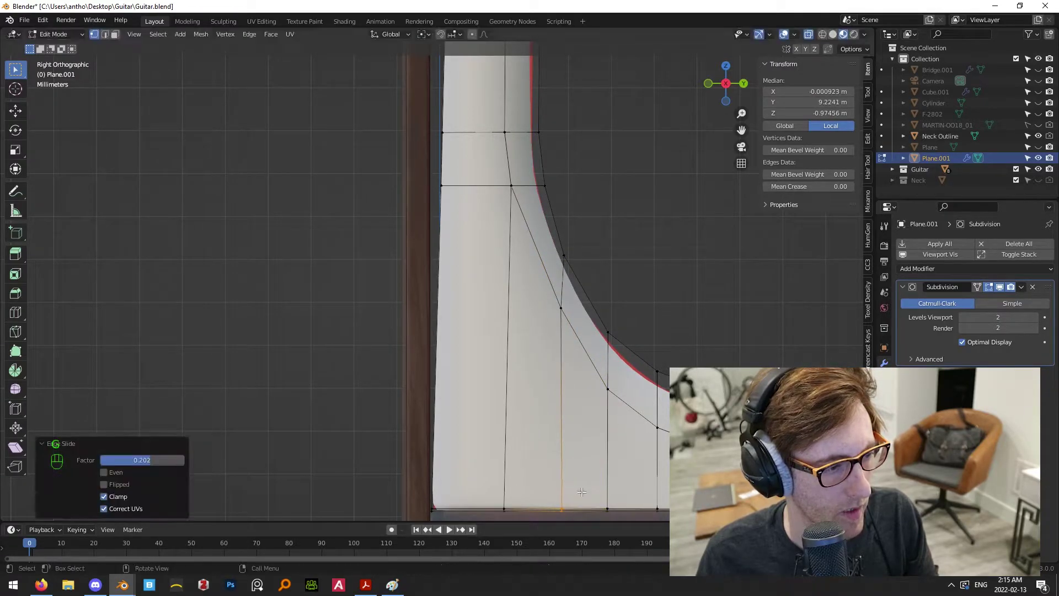
Reposition the new loop's two curve vertices over the outline, lowering them about 0.0018 m along Z
{"action": "left_click_drag", "start_coordinate": [590, 275], "coordinate": [590, 274]}
{"action": "key", "text": "g"}
{"action": "key", "text": "g"}
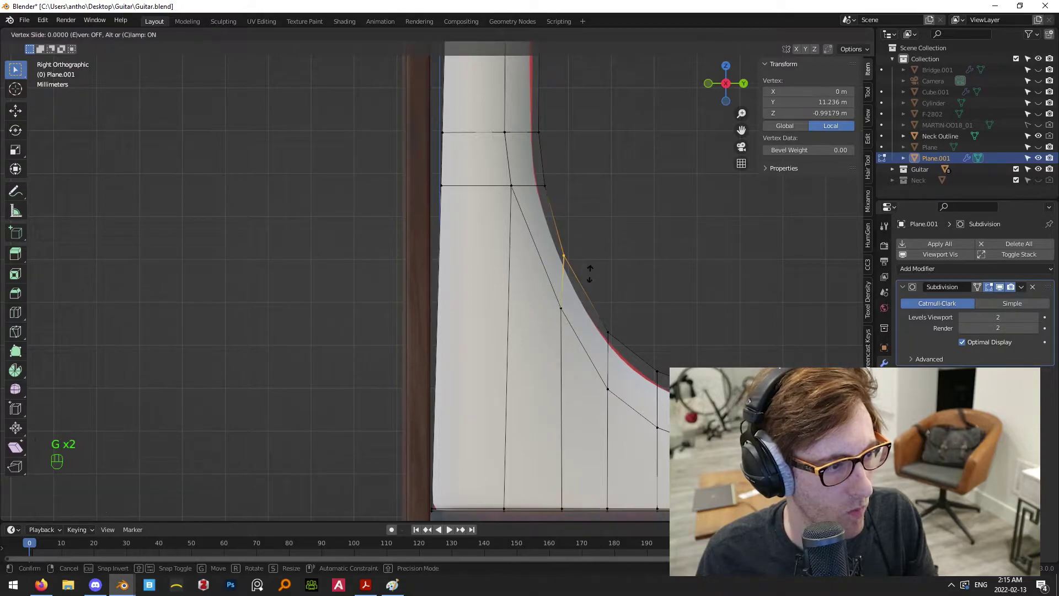
{"action": "left_click", "coordinate": [586, 266]}
{"action": "key", "text": "g"}
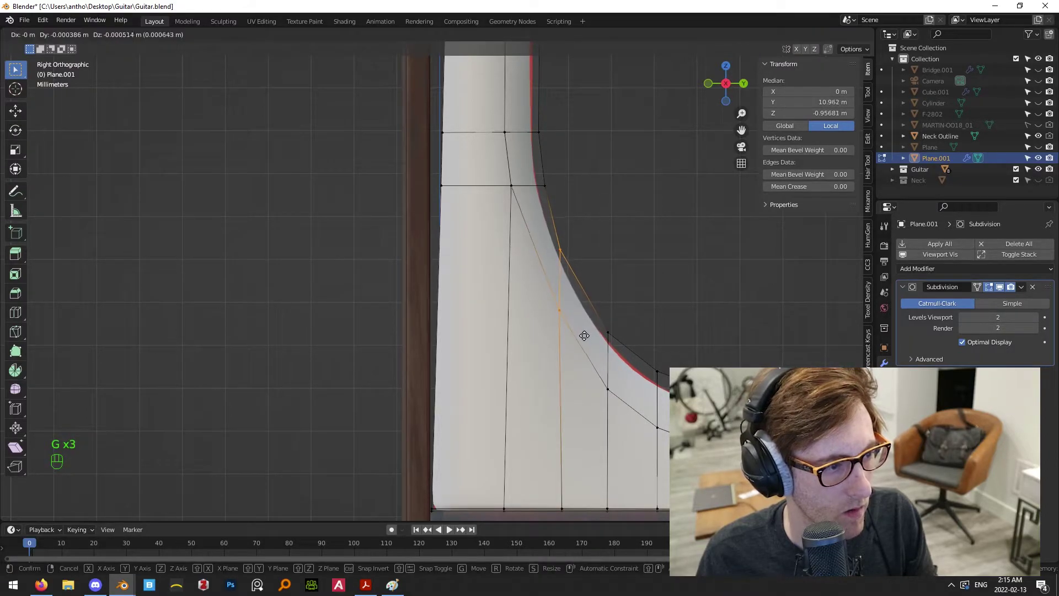
{"action": "key", "text": "g"}
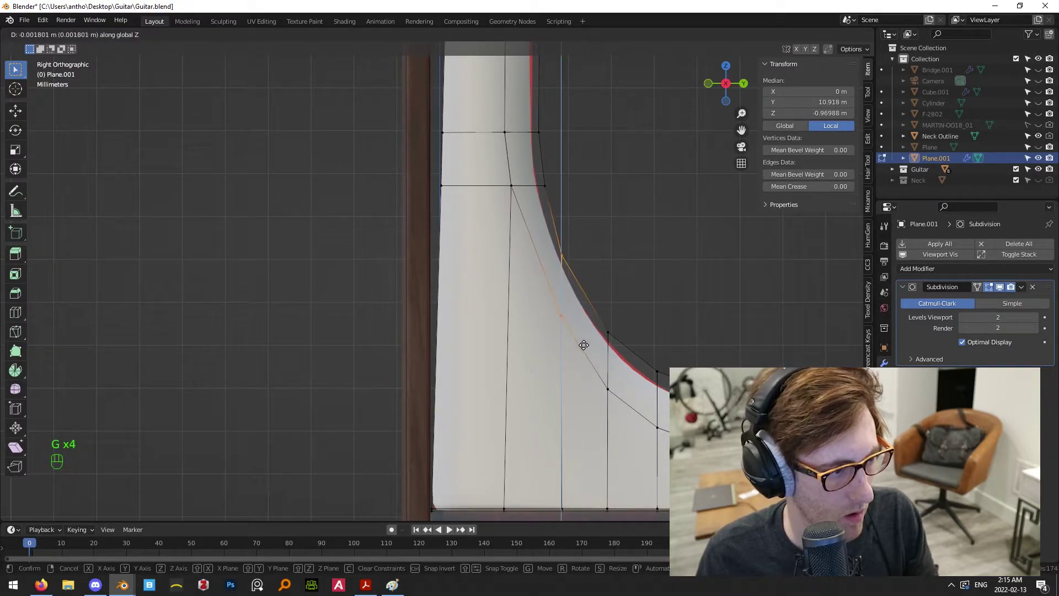
{"action": "left_click", "coordinate": [585, 343]}
Adjust the rear centre vertex of the lower loop above the heel to smooth the curve, then return to Object Mode
{"action": "key", "text": "Tab"}
{"action": "left_click", "coordinate": [661, 324]}
{"action": "middle_click_drag", "start_coordinate": [584, 320], "coordinate": [512, 316]}
{"action": "middle_click_drag", "start_coordinate": [654, 365], "coordinate": [570, 367]}
{"action": "scroll", "coordinate": [607, 353], "scroll_direction": "down", "scroll_amount": 2}
{"action": "left_click", "coordinate": [619, 291]}
{"action": "middle_click_drag", "start_coordinate": [622, 300], "coordinate": [667, 323]}
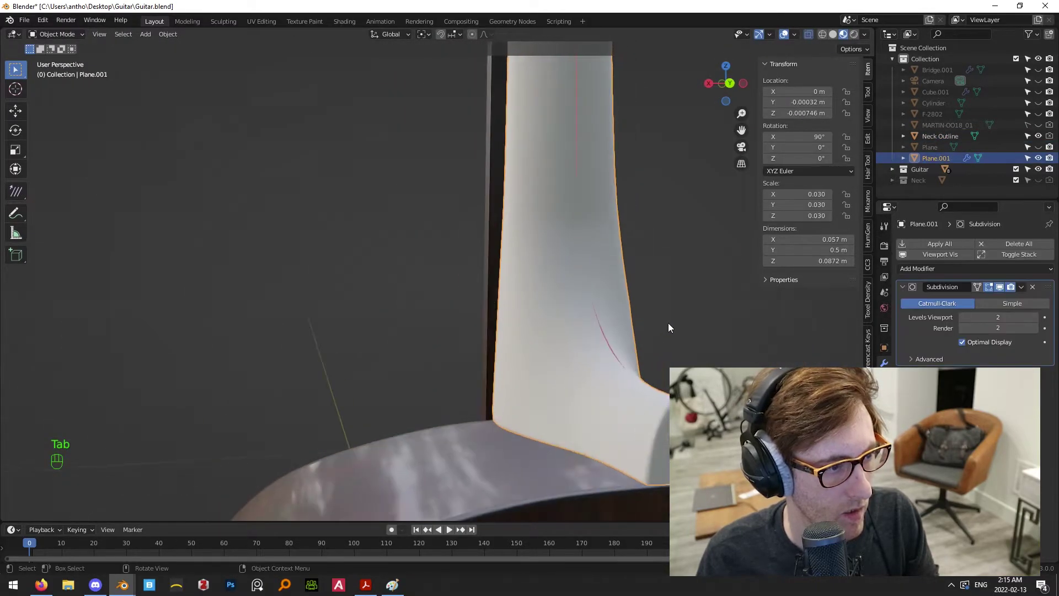
{"action": "key", "text": "Tab"}
{"action": "scroll", "coordinate": [654, 257], "scroll_direction": "up", "scroll_amount": 2}
{"action": "middle_click_drag", "start_coordinate": [654, 257], "coordinate": [598, 307]}
{"action": "left_click", "coordinate": [598, 307]}
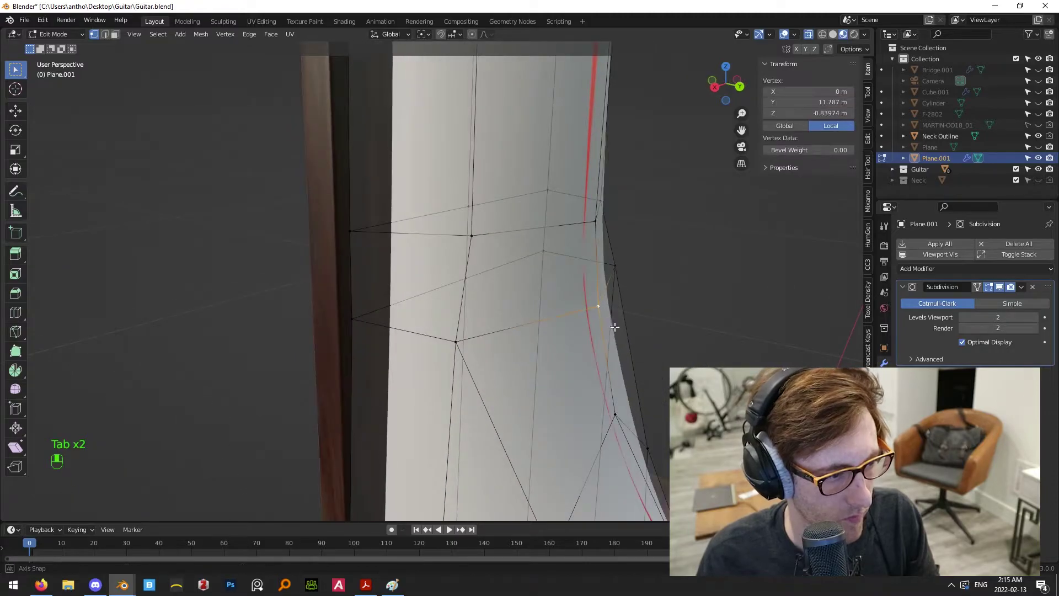
{"action": "key", "text": "g"}
{"action": "middle_click", "coordinate": [642, 343]}
{"action": "left_click", "coordinate": [645, 333]}
{"action": "key", "text": "Tab"}
Examine the smoothed heel and shaft against the Neck Outline from several angles
{"action": "left_click_drag", "start_coordinate": [646, 332], "coordinate": [607, 315]}
{"action": "middle_click_drag", "start_coordinate": [667, 327], "coordinate": [564, 364]}
{"action": "scroll", "coordinate": [563, 359], "scroll_direction": "down", "scroll_amount": 3}
{"action": "left_click", "coordinate": [574, 290]}
{"action": "middle_click_drag", "start_coordinate": [573, 290], "coordinate": [670, 298]}
{"action": "middle_click_drag", "start_coordinate": [570, 313], "coordinate": [656, 330], "text": "shift"}
{"action": "scroll", "coordinate": [651, 326], "scroll_direction": "down", "scroll_amount": 2}
{"action": "key", "text": "Tab"}
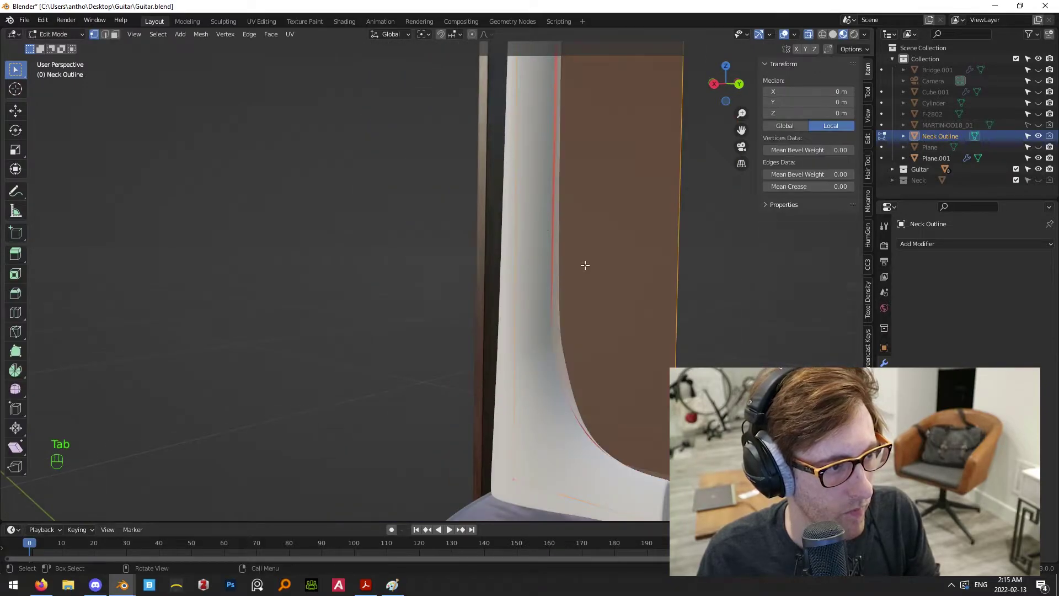
{"action": "key", "text": "Tab"}
Reopen the neck in Edit Mode and examine the headstock bend against the outline and fretboard from the right and front
{"action": "left_click", "coordinate": [526, 375]}
{"action": "key", "text": "Tab"}
{"action": "scroll", "coordinate": [522, 163], "scroll_direction": "down", "scroll_amount": 4}
{"action": "middle_click_drag", "start_coordinate": [522, 163], "coordinate": [534, 196]}
{"action": "key", "text": "KP_3"}
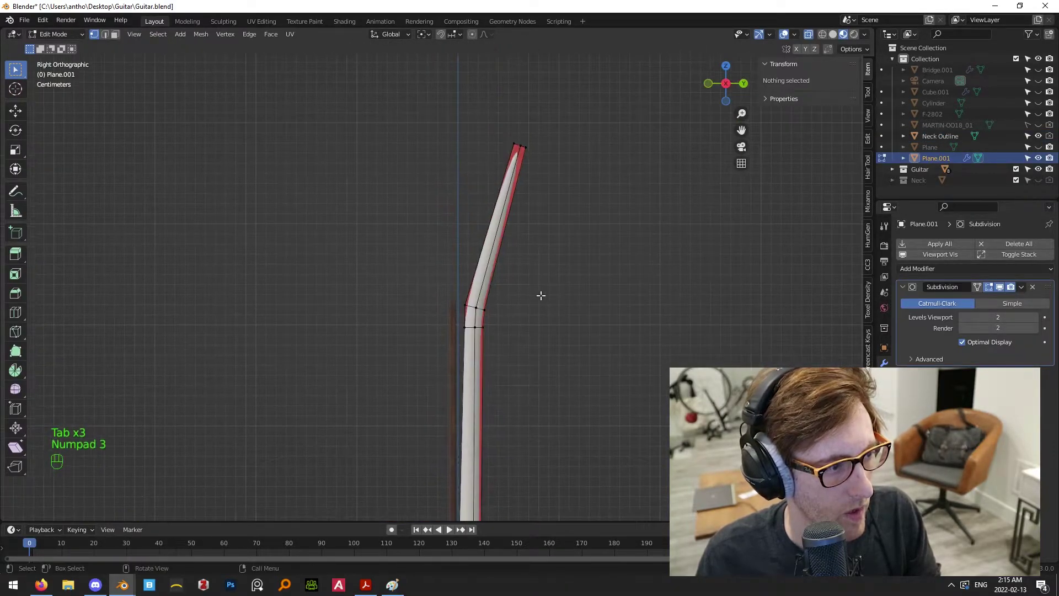
{"action": "scroll", "coordinate": [549, 295], "scroll_direction": "up", "scroll_amount": 3}
{"action": "scroll", "coordinate": [551, 298], "scroll_direction": "up", "scroll_amount": 4}
{"action": "key", "text": "KP_3"}
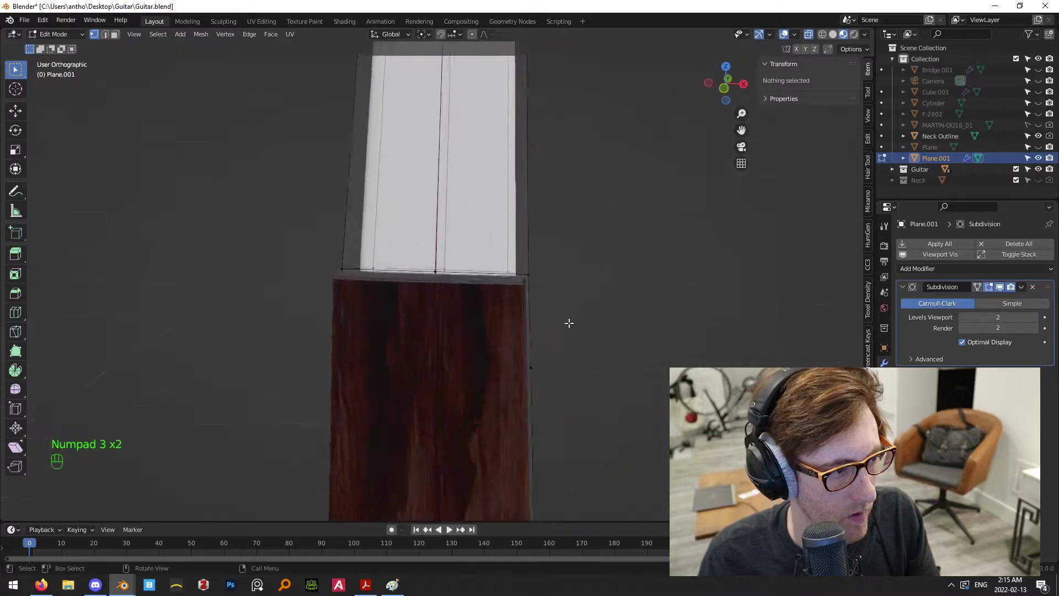
{"action": "key", "text": "KP_1"}
{"action": "middle_click_drag", "start_coordinate": [587, 324], "coordinate": [494, 362]}
{"action": "key", "text": "KP_3"}
{"action": "middle_click_drag", "start_coordinate": [578, 343], "coordinate": [441, 331]}
{"action": "key", "text": "KP_3"}
{"action": "key", "text": "KP_1"}
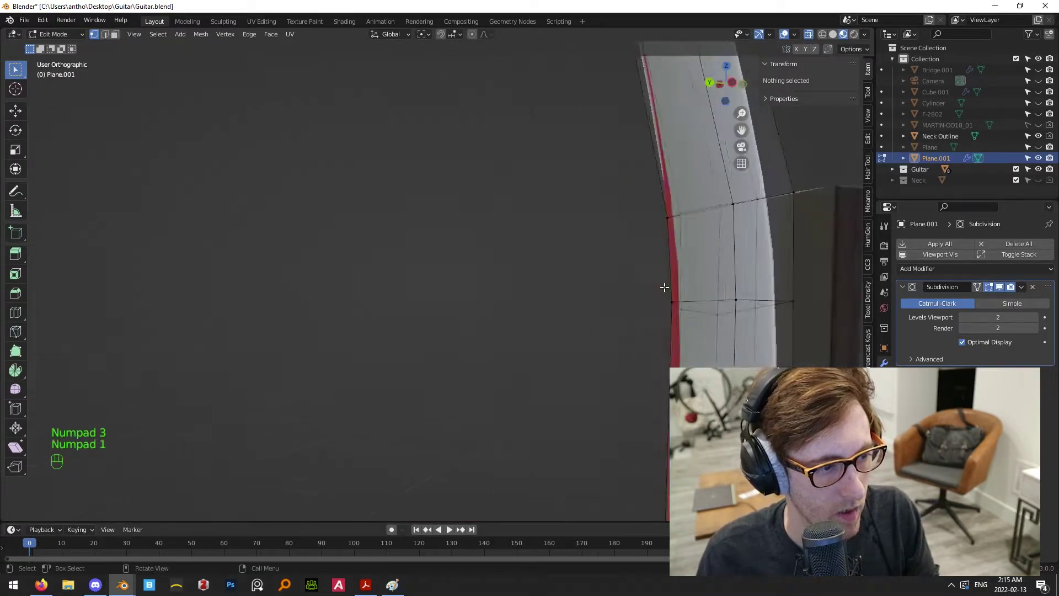
{"action": "middle_click_drag", "start_coordinate": [664, 287], "coordinate": [647, 248]}
{"action": "scroll", "coordinate": [539, 231], "scroll_direction": "up", "scroll_amount": 3}
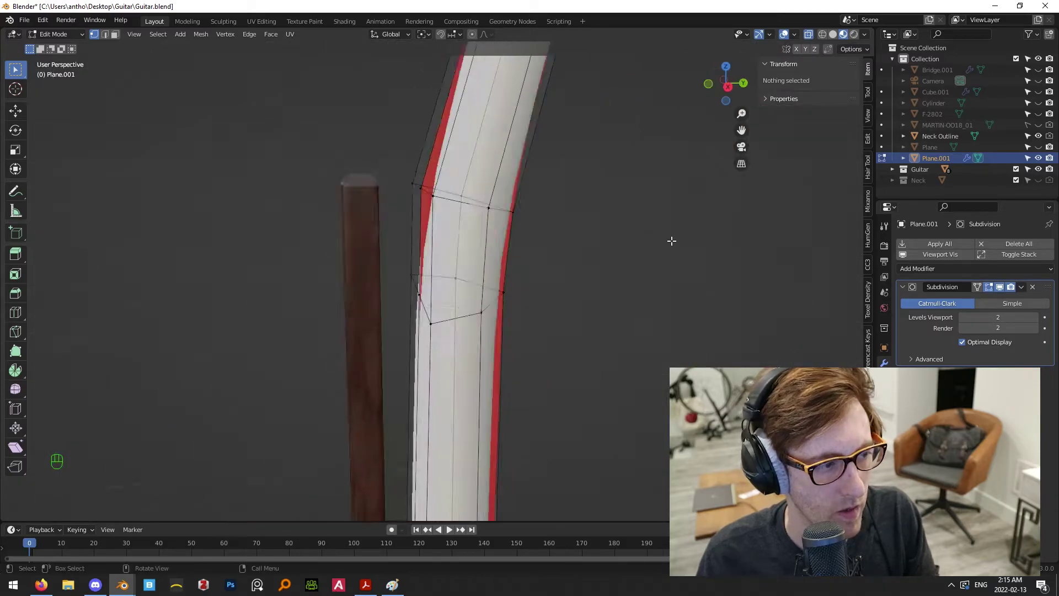
{"action": "key", "text": "KP_1"}
Scale the two loops at the headstock bend together with the headstock end to about 1.13 along X
{"action": "middle_click_drag", "start_coordinate": [475, 254], "coordinate": [601, 246], "text": "shift"}
{"action": "left_click_drag", "start_coordinate": [276, 132], "coordinate": [649, 300]}
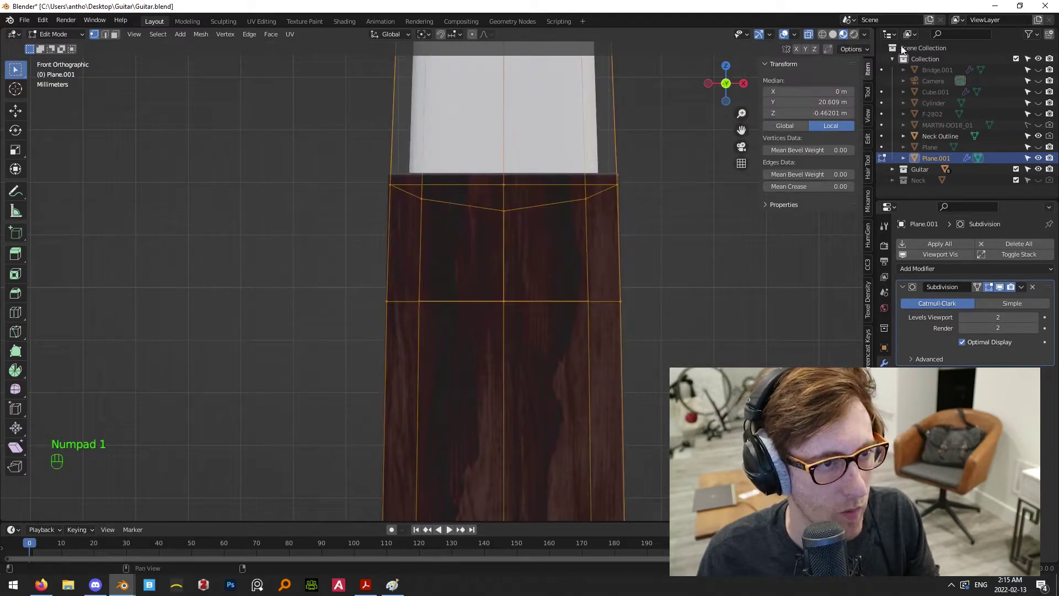
{"action": "left_click", "coordinate": [697, 321]}
{"action": "left_click", "coordinate": [587, 303]}
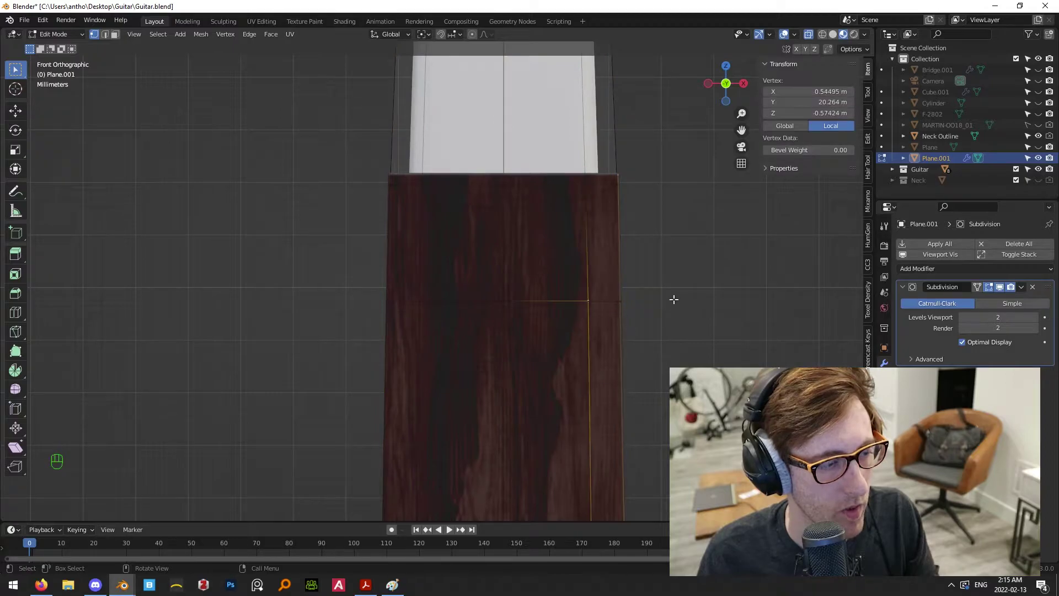
{"action": "middle_click_drag", "start_coordinate": [644, 230], "coordinate": [552, 231]}
{"action": "left_click_drag", "start_coordinate": [480, 130], "coordinate": [745, 326]}
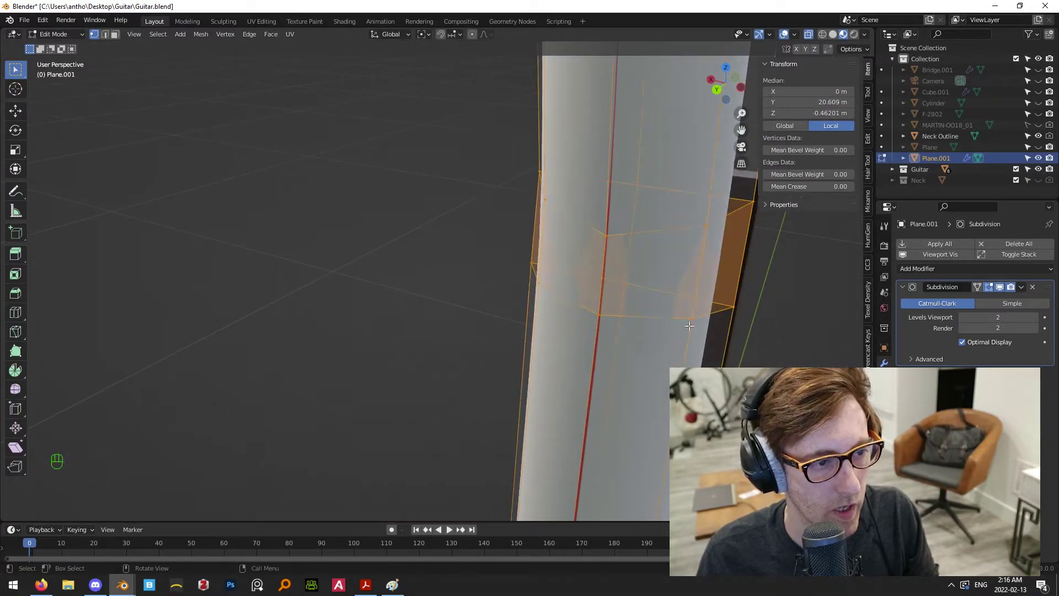
{"action": "scroll", "coordinate": [694, 294], "scroll_direction": "down", "scroll_amount": 6}
{"action": "left_click_drag", "start_coordinate": [378, 99], "coordinate": [525, 303], "text": "shift"}
{"action": "scroll", "coordinate": [540, 308], "scroll_direction": "up", "scroll_amount": 4}
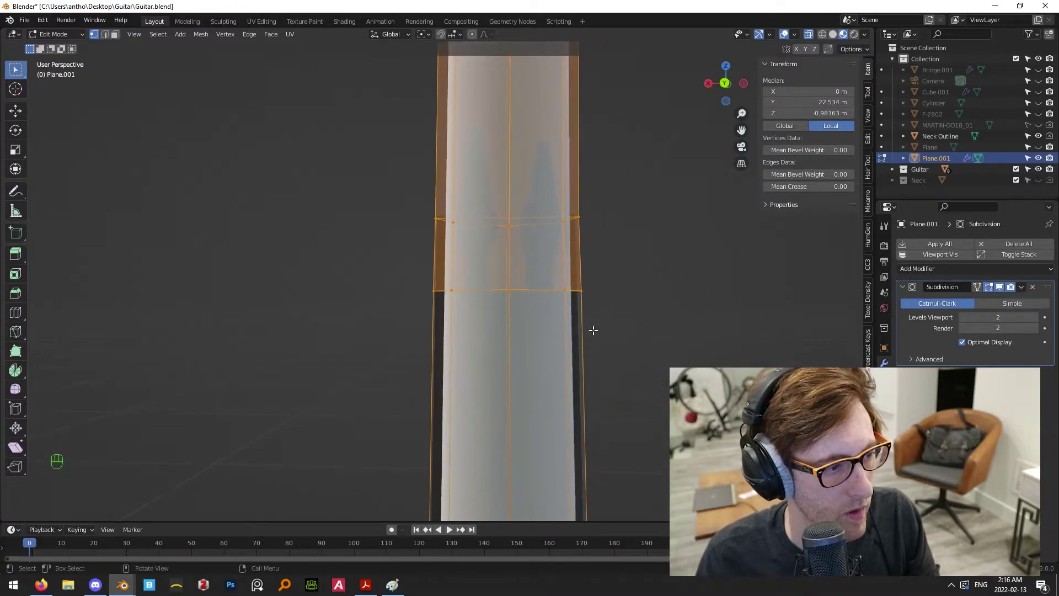
{"action": "key", "text": "s"}
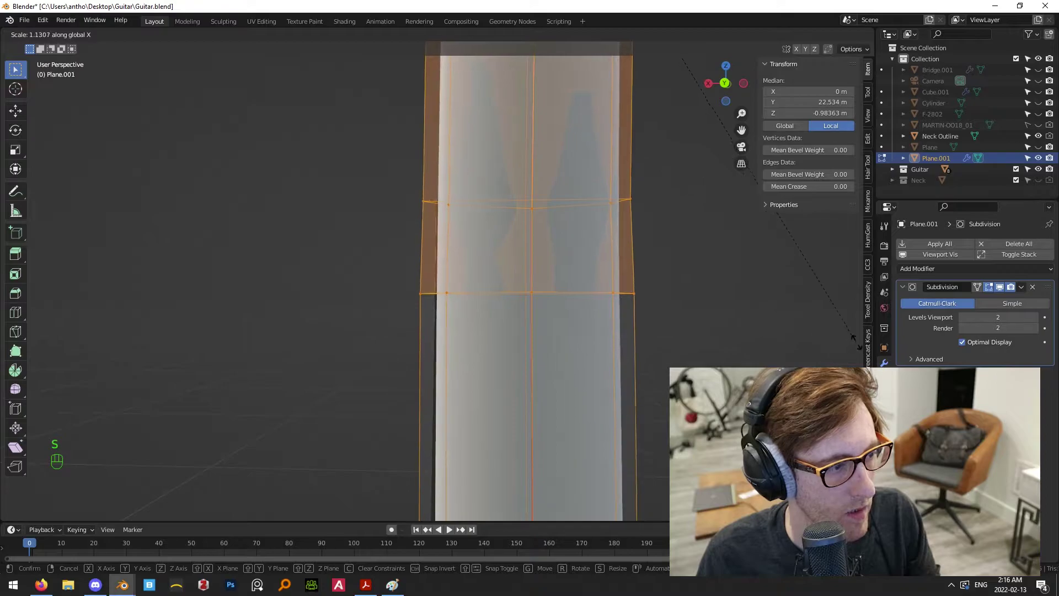
{"action": "left_click", "coordinate": [0, 343]}
Widen the two loops just above the heel along X so the smoothed shaft meets the fretboard's width
{"action": "scroll", "coordinate": [452, 394], "scroll_direction": "down", "scroll_amount": 4}
{"action": "middle_click_drag", "start_coordinate": [452, 394], "coordinate": [505, 160], "text": "shift"}
{"action": "scroll", "coordinate": [565, 278], "scroll_direction": "up", "scroll_amount": 4}
{"action": "middle_click_drag", "start_coordinate": [565, 279], "coordinate": [434, 264], "text": "shift"}
{"action": "left_click_drag", "start_coordinate": [291, 184], "coordinate": [680, 342]}
{"action": "middle_click_drag", "start_coordinate": [361, 304], "coordinate": [394, 309]}
{"action": "key", "text": "s"}
{"action": "key", "text": "x"}
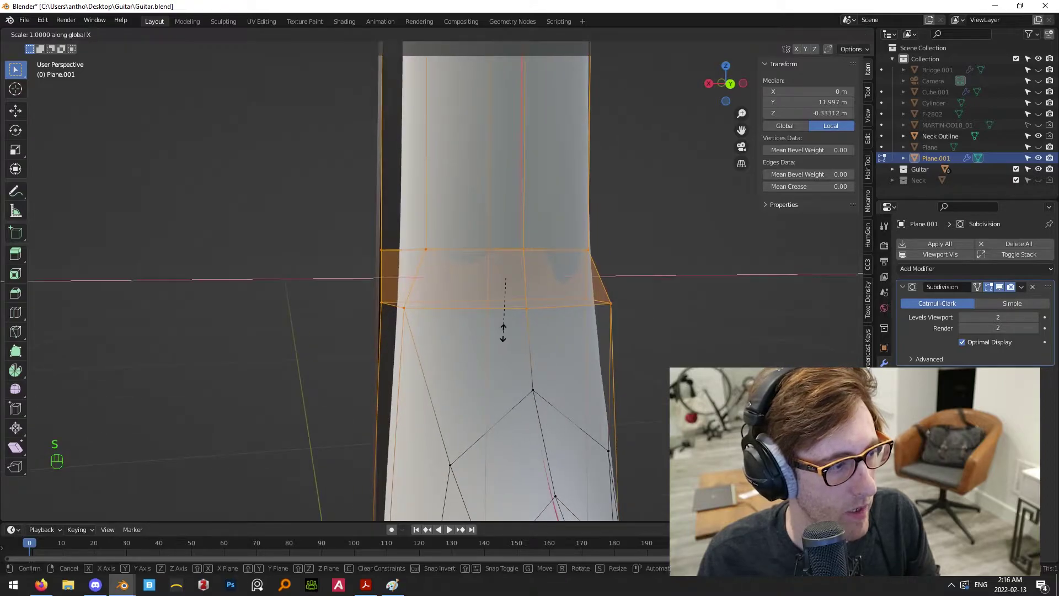
{"action": "left_click", "coordinate": [543, 331]}
Scale only the upper of the two loops above the heel to about 1.03 along X
{"action": "left_click_drag", "start_coordinate": [346, 185], "coordinate": [661, 265]}
{"action": "key", "text": "s"}
{"action": "key", "text": "x"}
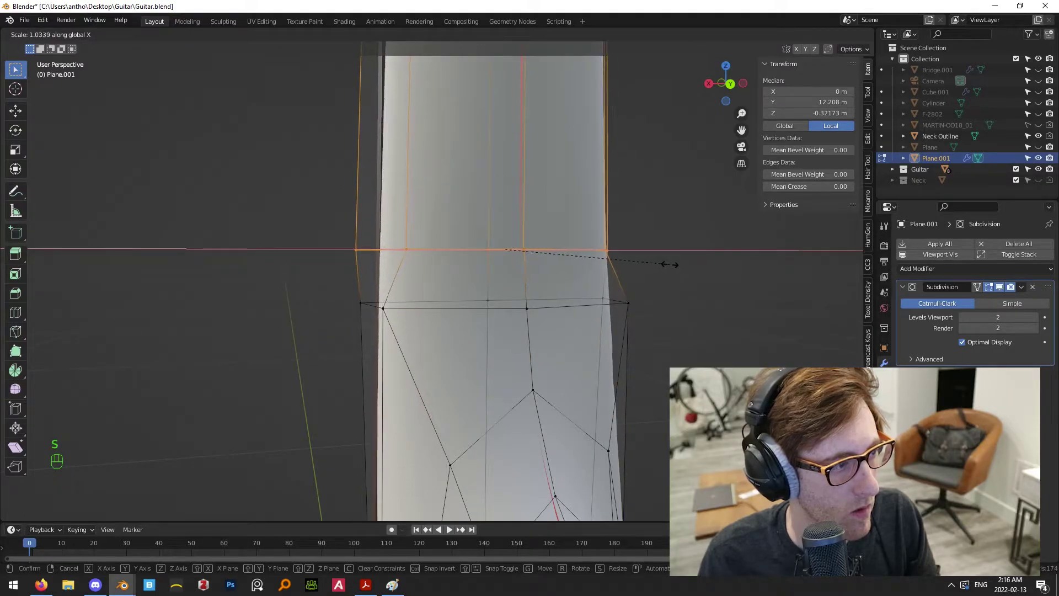
{"action": "left_click", "coordinate": [666, 264]}
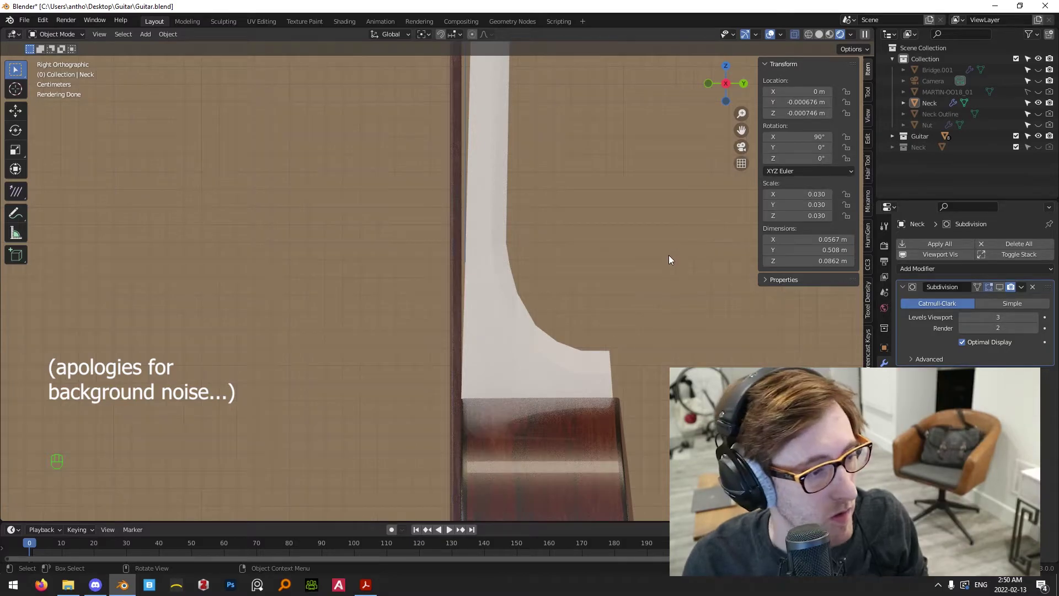
Switch the viewport to Material Preview shading and select the neck
{"action": "middle_click_drag", "start_coordinate": [668, 255], "coordinate": [583, 297]}
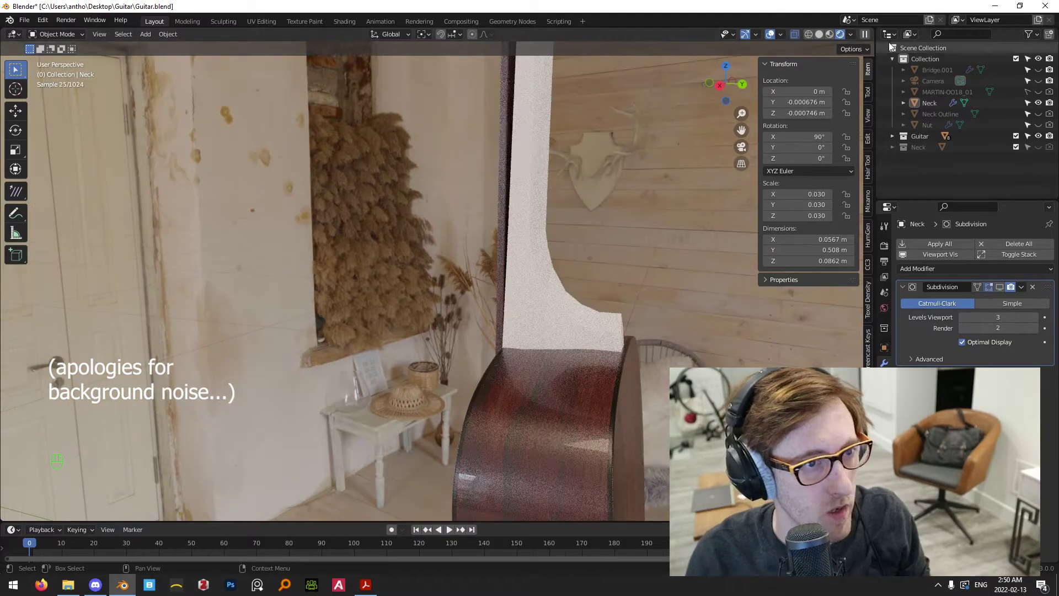
{"action": "left_click", "coordinate": [828, 34]}
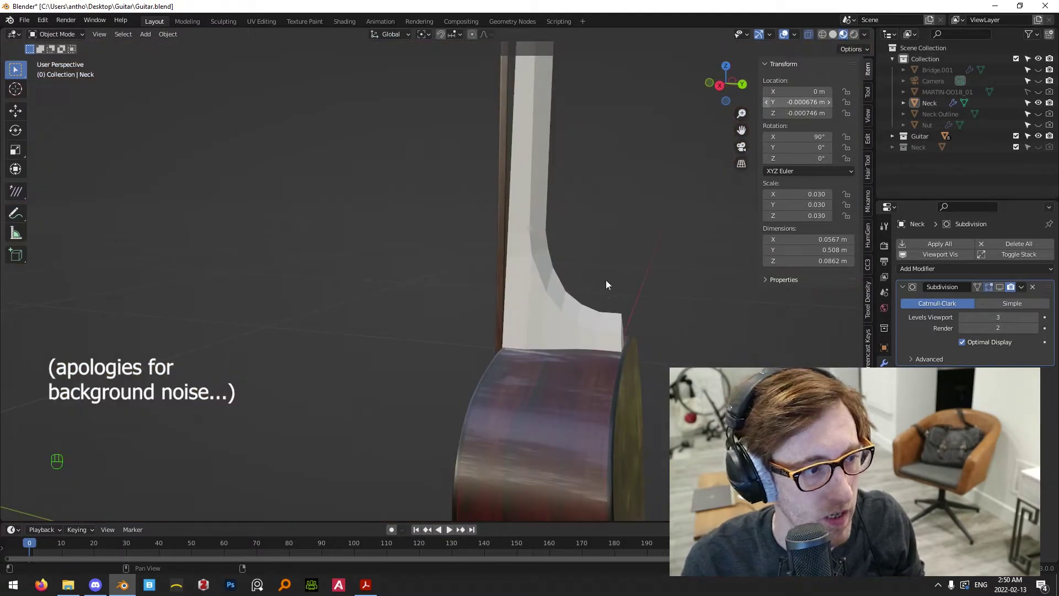
{"action": "scroll", "coordinate": [515, 277], "scroll_direction": "down", "scroll_amount": 3}
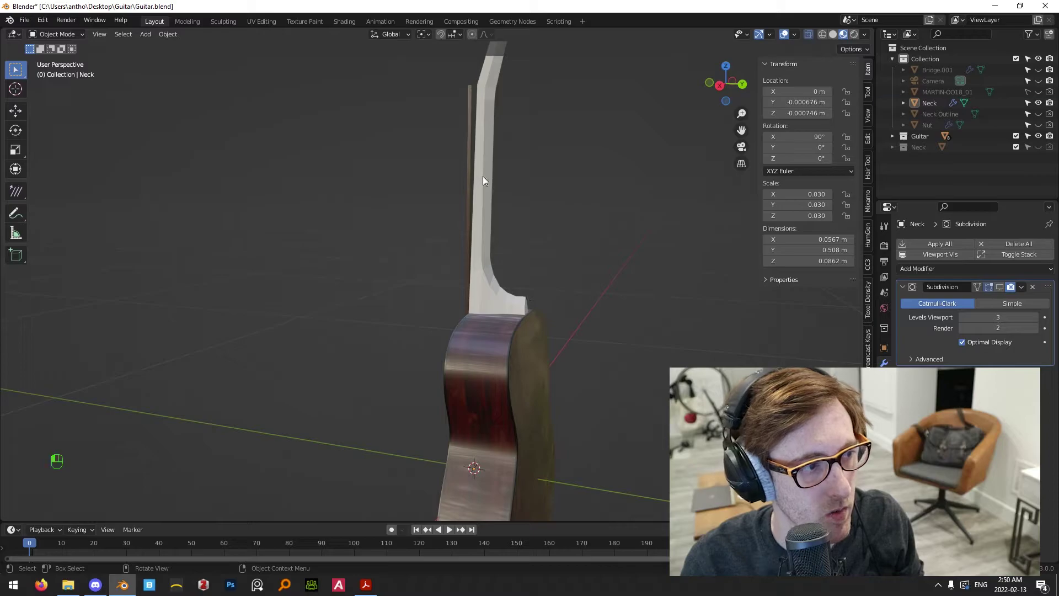
{"action": "left_click", "coordinate": [482, 180]}
Dissolve the lengthwise edge loop beside the fretboard on the neck in Edit Mode
{"action": "key", "text": "KP_1"}
{"action": "scroll", "coordinate": [488, 232], "scroll_direction": "up", "scroll_amount": 3}
{"action": "key", "text": "KP_3"}
{"action": "scroll", "coordinate": [430, 232], "scroll_direction": "up", "scroll_amount": 3}
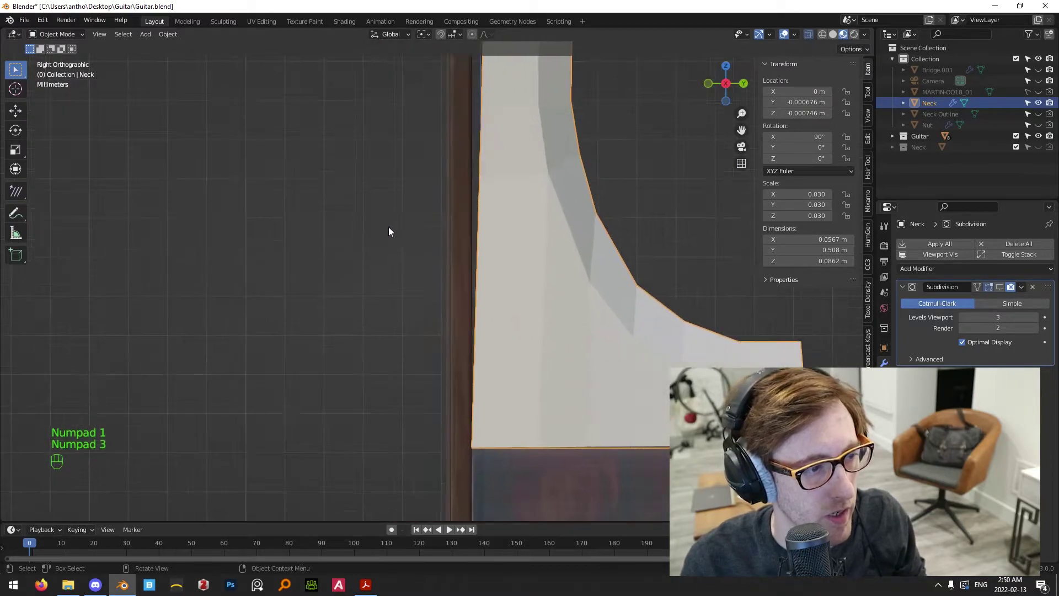
{"action": "key", "text": "Tab"}
{"action": "scroll", "coordinate": [531, 215], "scroll_direction": "up", "scroll_amount": 2}
{"action": "middle_click_drag", "start_coordinate": [535, 236], "coordinate": [532, 351]}
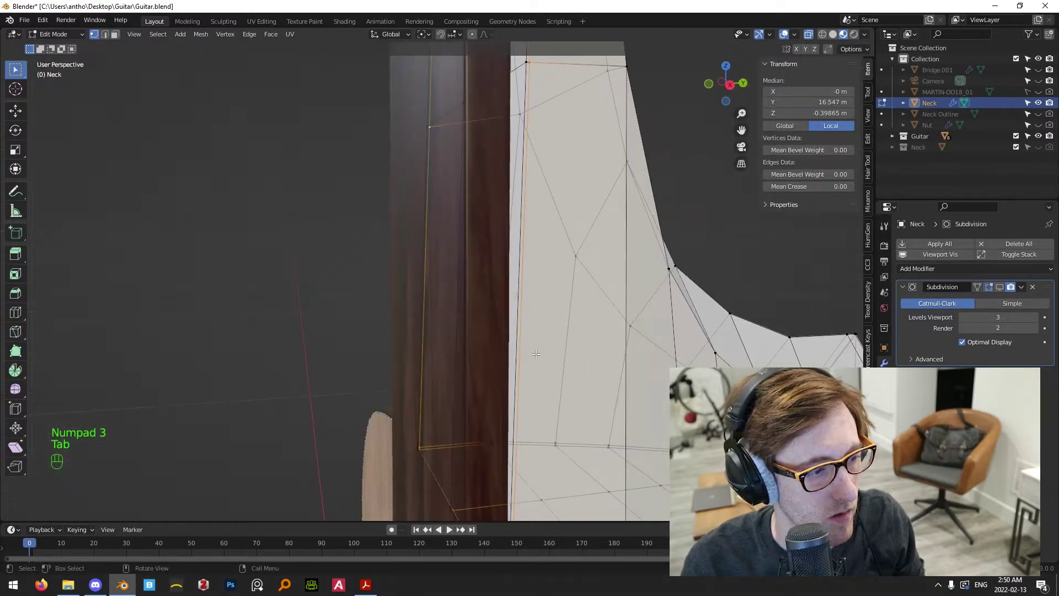
{"action": "key", "text": "x"}
{"action": "left_click", "coordinate": [519, 444]}
{"action": "mouse_move", "coordinate": [518, 441]}
{"action": "middle_mouse_down"}
{"action": "mouse_move", "coordinate": [521, 376]}
{"action": "mouse_move", "coordinate": [510, 430]}
{"action": "middle_mouse_up"}
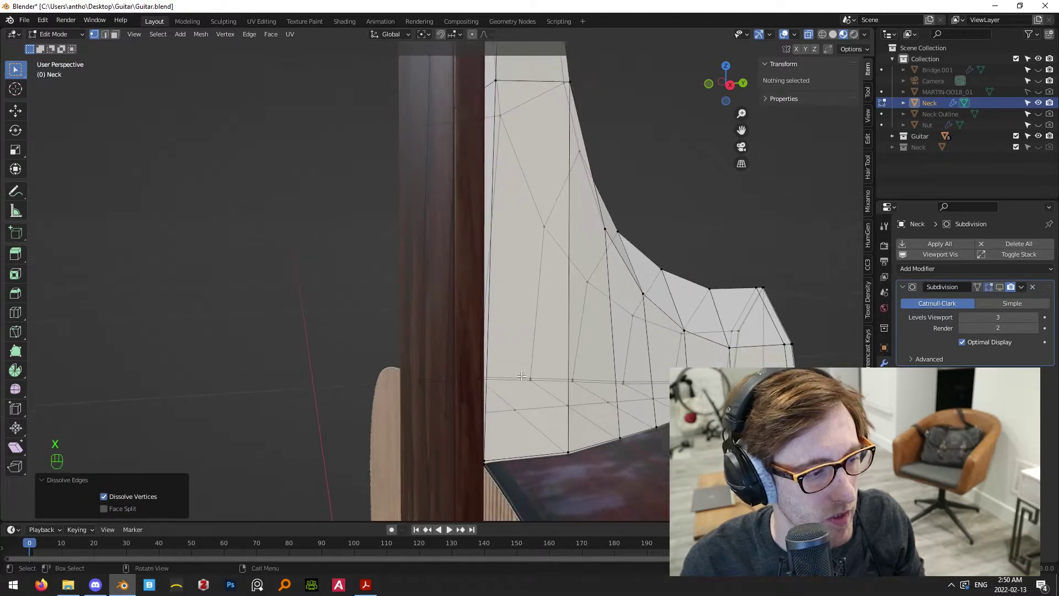
Add a lengthwise edge loop to the neck's side and slide it close to the fretboard edge
{"action": "key", "text": "ctrl+r"}
{"action": "left_click", "coordinate": [508, 431]}
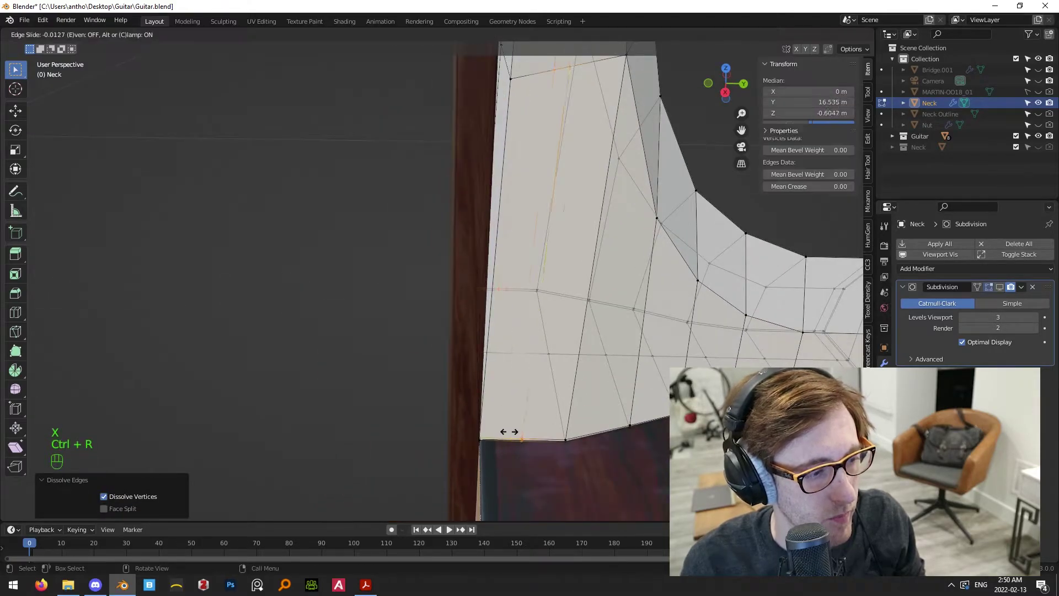
{"action": "left_click", "coordinate": [469, 426]}
{"action": "left_click", "coordinate": [417, 358]}
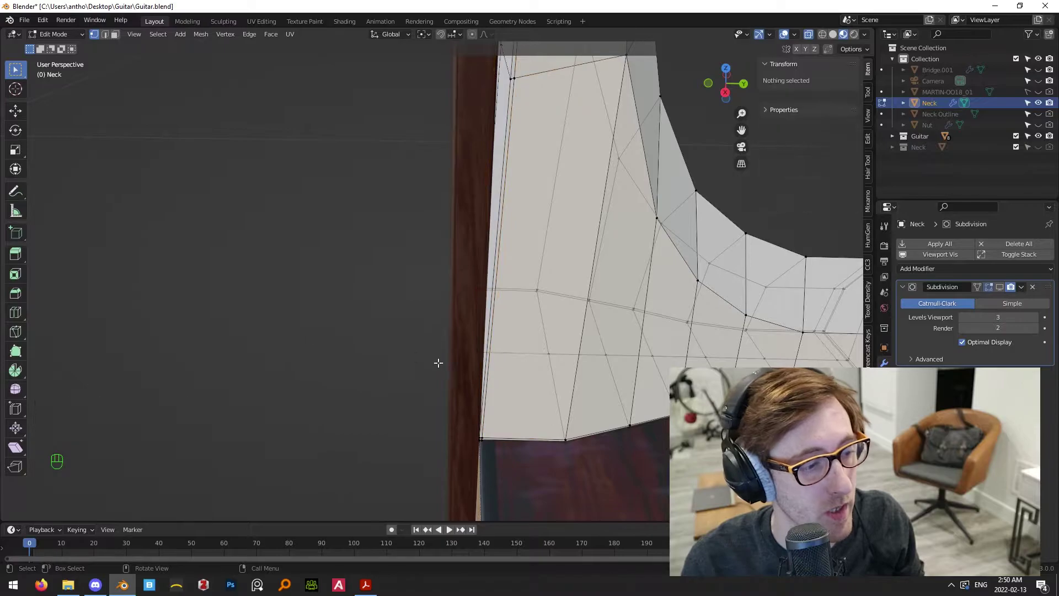
Inspect the neck's loops from the heel to the headstock, then leave Edit Mode and examine the unsmoothed heel
{"action": "key", "text": "KP_3"}
{"action": "scroll", "coordinate": [586, 214], "scroll_direction": "down", "scroll_amount": 10}
{"action": "middle_click_drag", "start_coordinate": [551, 209], "coordinate": [565, 513], "text": "shift"}
{"action": "scroll", "coordinate": [527, 317], "scroll_direction": "up", "scroll_amount": 6}
{"action": "middle_click_drag", "start_coordinate": [414, 302], "coordinate": [379, 193], "text": "shift"}
{"action": "middle_click_drag", "start_coordinate": [379, 203], "coordinate": [515, 223]}
{"action": "key", "text": "KP_3"}
{"action": "key", "text": "KP_1"}
{"action": "key", "text": "Tab"}
{"action": "middle_click_drag", "start_coordinate": [537, 263], "coordinate": [517, 278]}
{"action": "scroll", "coordinate": [603, 323], "scroll_direction": "up", "scroll_amount": 1}
{"action": "middle_click_drag", "start_coordinate": [645, 301], "coordinate": [565, 317]}
{"action": "scroll", "coordinate": [565, 317], "scroll_direction": "up", "scroll_amount": 2}
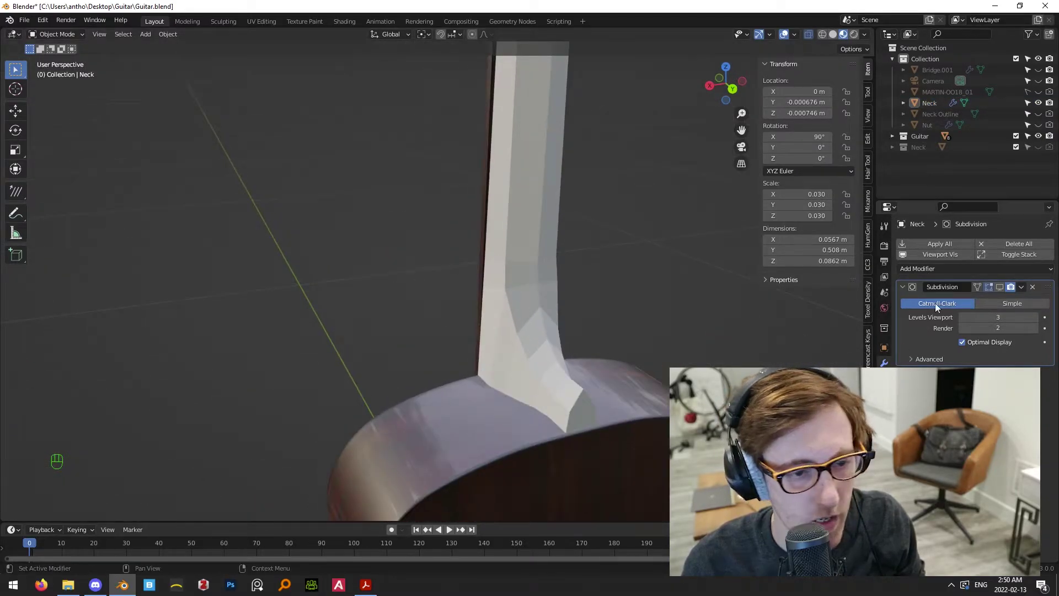
Turn on the neck's Subdivision modifier in the viewport and check the smoothed heel where it meets the body
{"action": "left_click", "coordinate": [999, 287]}
{"action": "scroll", "coordinate": [321, 357], "scroll_direction": "up", "scroll_amount": 3}
{"action": "middle_click_drag", "start_coordinate": [321, 358], "coordinate": [298, 293], "text": "shift"}
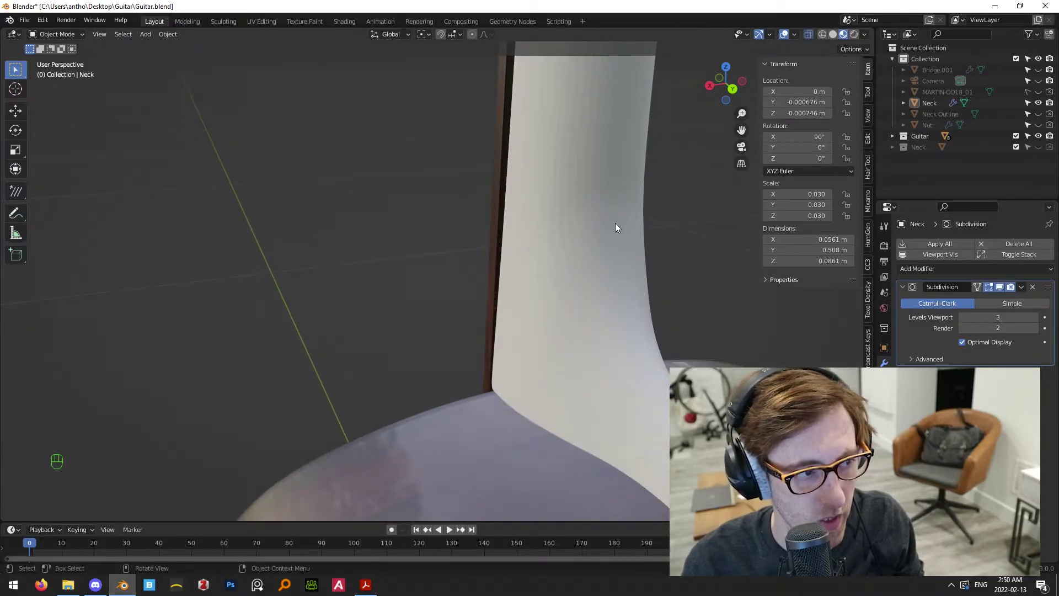
{"action": "right_click", "coordinate": [555, 197]}
{"action": "scroll", "coordinate": [491, 223], "scroll_direction": "down", "scroll_amount": 2}
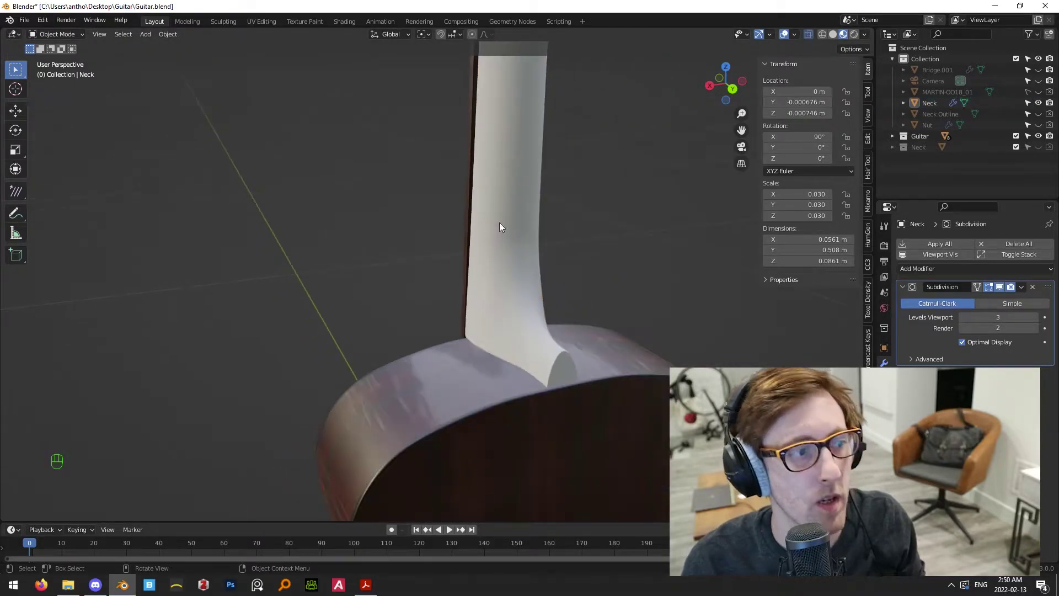
Select the neck in the right side view, display its material settings and save the file
{"action": "key", "text": "KP_3"}
{"action": "scroll", "coordinate": [587, 210], "scroll_direction": "down", "scroll_amount": 2}
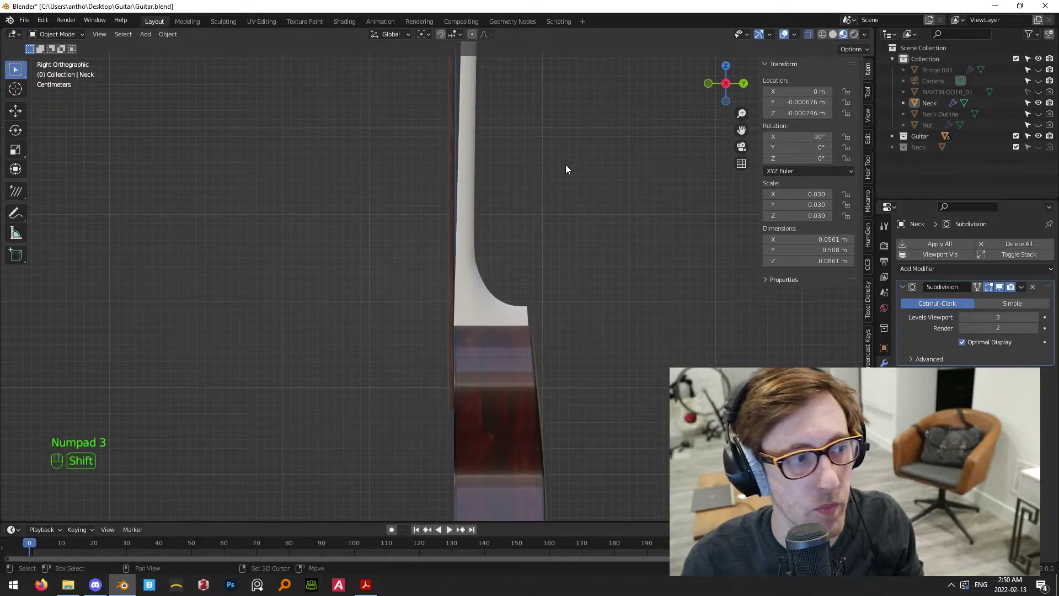
{"action": "middle_click_drag", "start_coordinate": [567, 162], "coordinate": [564, 214], "text": "shift"}
{"action": "left_click", "coordinate": [464, 288]}
{"action": "left_click", "coordinate": [884, 441]}
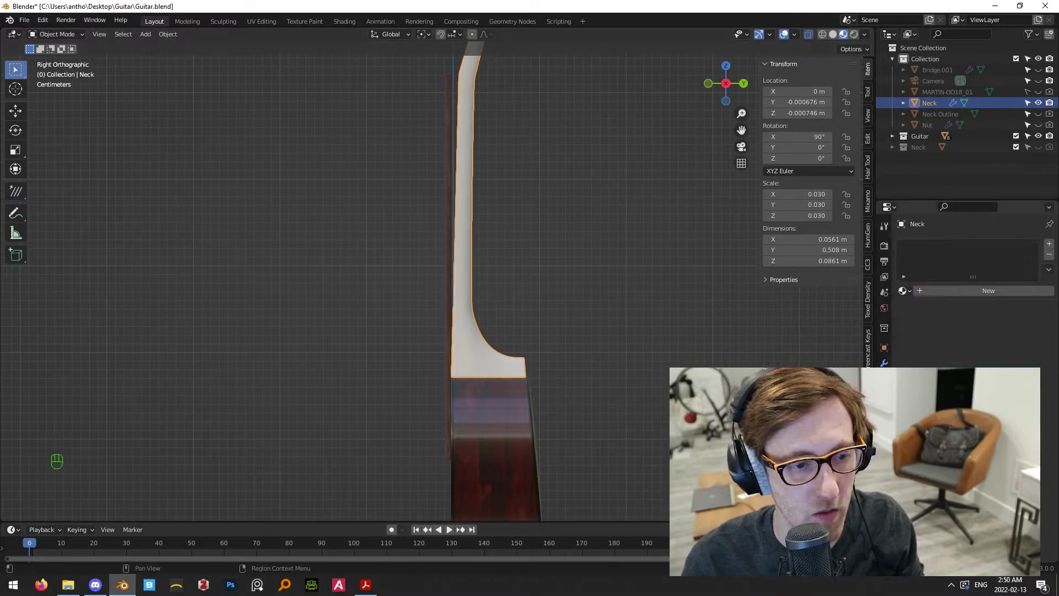
{"action": "key", "text": "ctrl+s"}
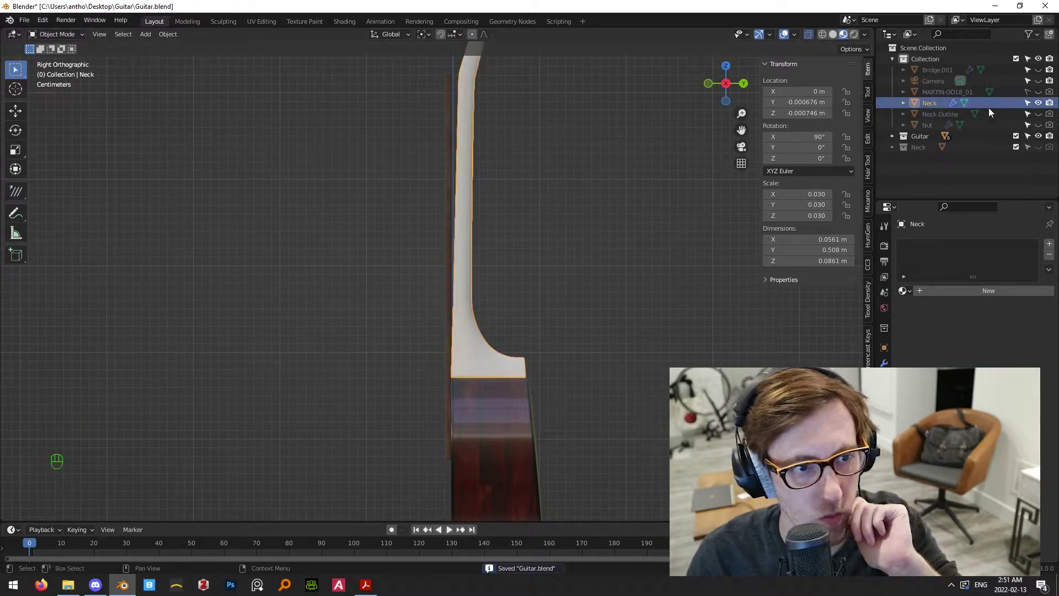
Move the Neck object into the Guitar collection and expand that collection
{"action": "left_click_drag", "start_coordinate": [939, 103], "coordinate": [925, 136]}
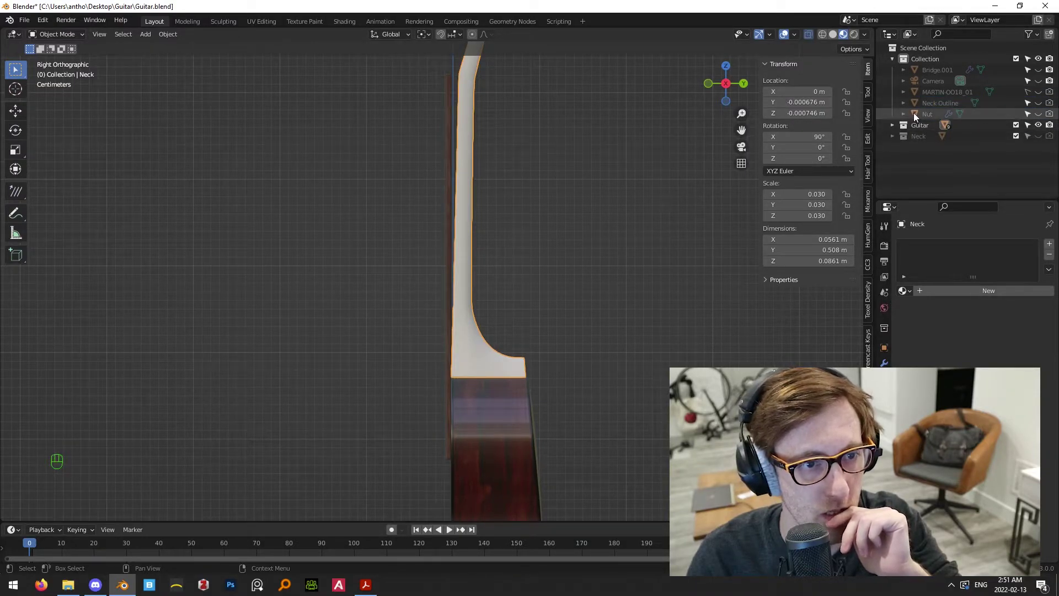
{"action": "left_click", "coordinate": [947, 105]}
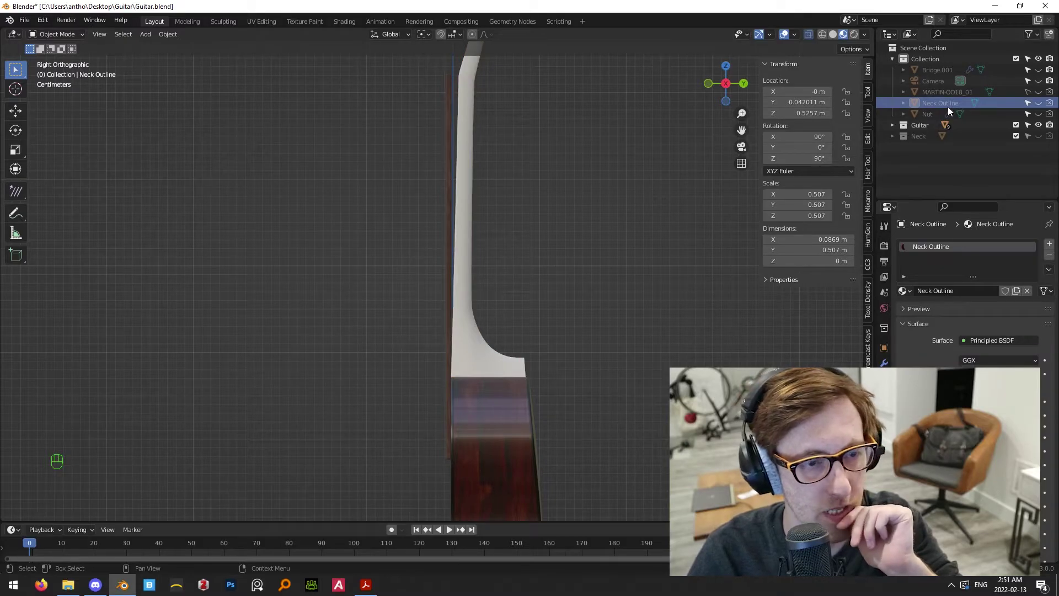
{"action": "left_click", "coordinate": [892, 126]}
Assign the existing Mahogany material to the neck
{"action": "scroll", "coordinate": [520, 295], "scroll_direction": "up", "scroll_amount": 3}
{"action": "left_click", "coordinate": [540, 410]}
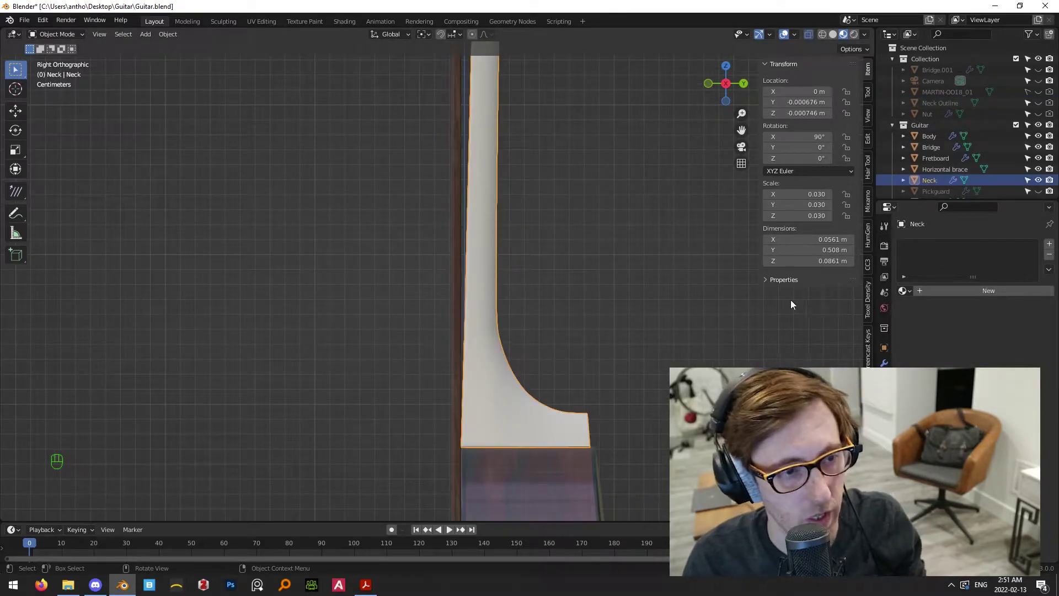
{"action": "left_click", "coordinate": [903, 291]}
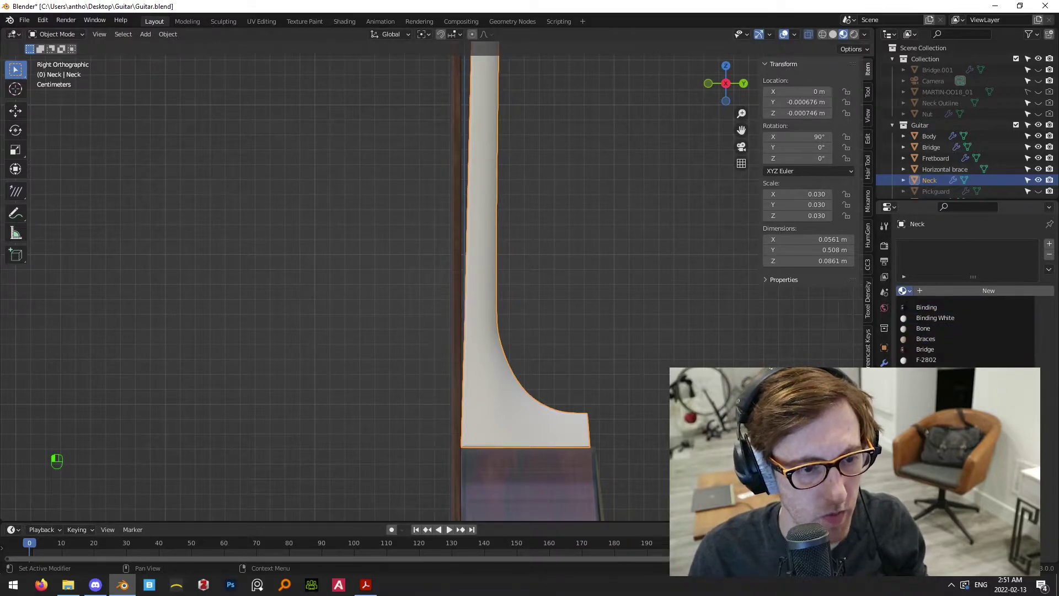
{"action": "left_click", "coordinate": [931, 381]}
{"action": "left_click", "coordinate": [534, 371]}
{"action": "middle_click_drag", "start_coordinate": [534, 380], "coordinate": [481, 418]}
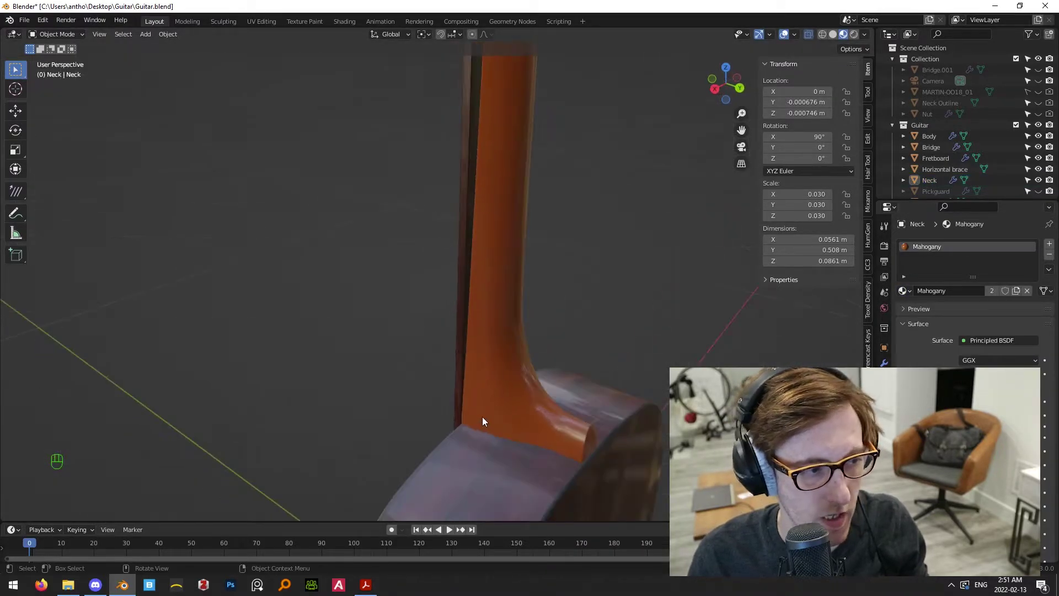
Apply the neck's rotation and scale in Object Mode
{"action": "scroll", "coordinate": [481, 418], "scroll_direction": "up", "scroll_amount": 3}
{"action": "middle_click_drag", "start_coordinate": [632, 382], "coordinate": [611, 320], "text": "shift"}
{"action": "left_click", "coordinate": [612, 320]}
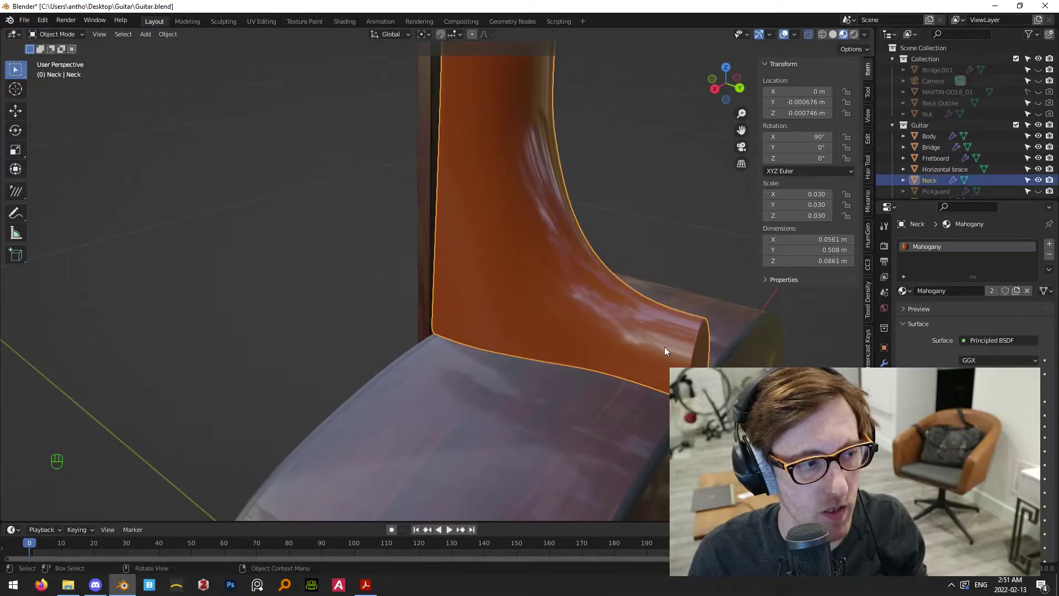
{"action": "key", "text": "Tab"}
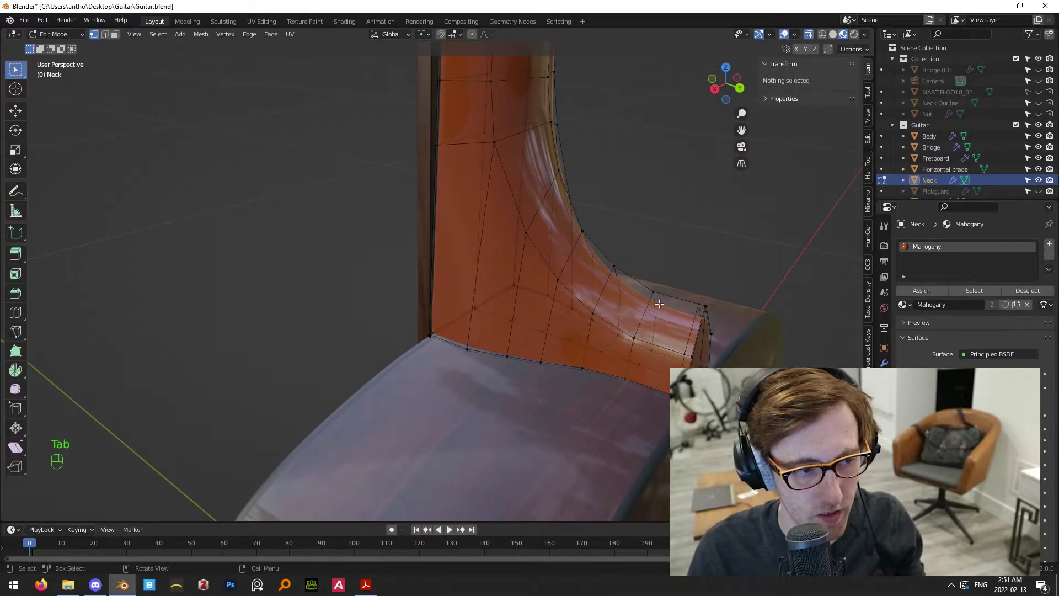
{"action": "key", "text": "Tab"}
{"action": "key", "text": "space"}
{"action": "type", "text": "apply"}
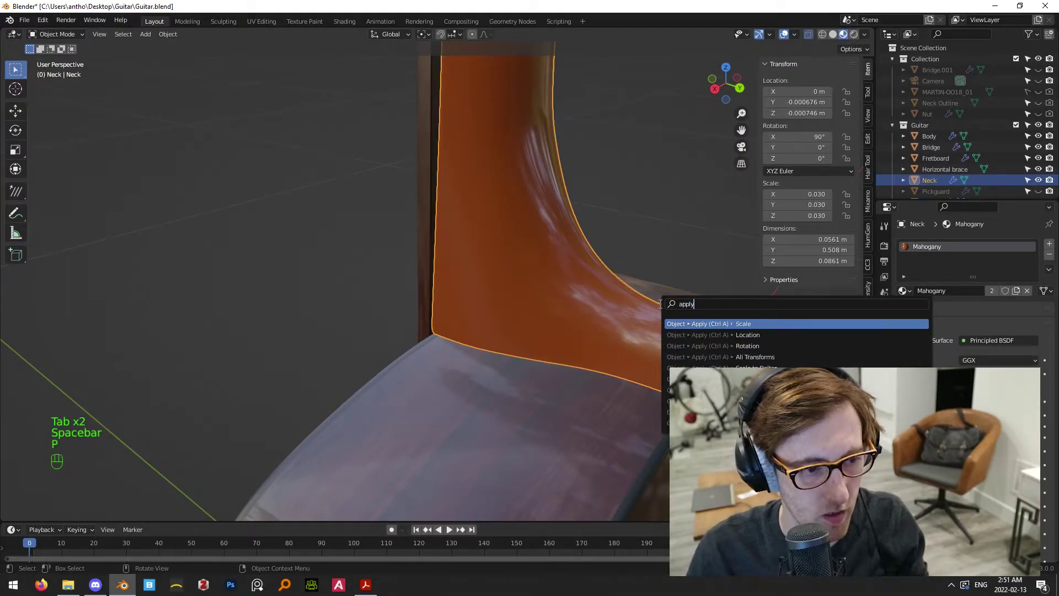
{"action": "left_click", "coordinate": [754, 379]}
{"action": "left_click", "coordinate": [633, 161]}
Unwrap the entire neck mesh with Smart UV Project at a 66° angle limit and check the wood grain on the heel
{"action": "left_click", "coordinate": [608, 276]}
{"action": "key", "text": "Tab"}
{"action": "key", "text": "a"}
{"action": "key", "text": "u"}
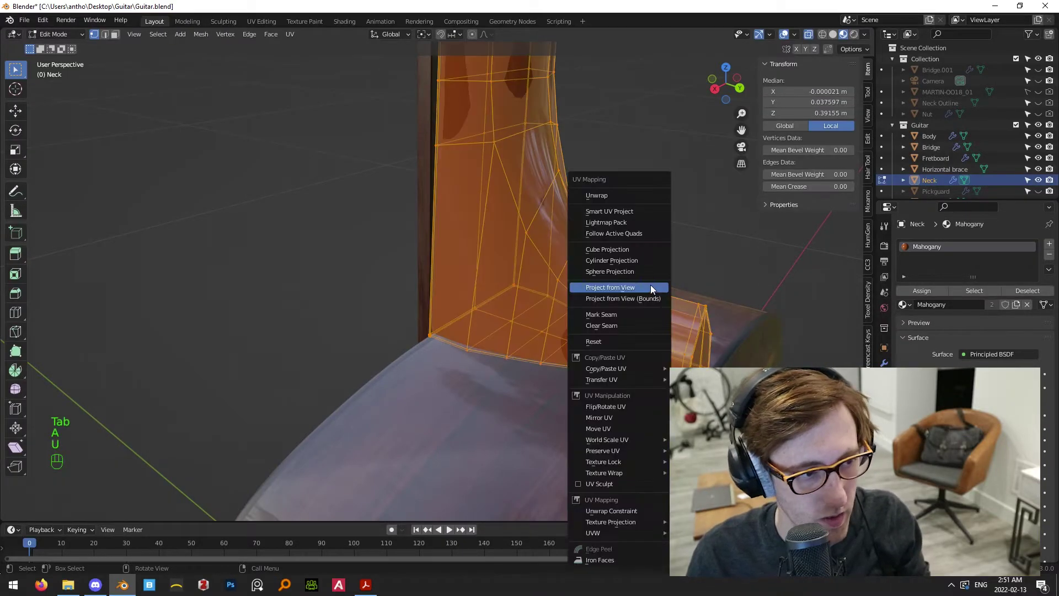
{"action": "left_click", "coordinate": [622, 213]}
{"action": "left_click", "coordinate": [599, 304]}
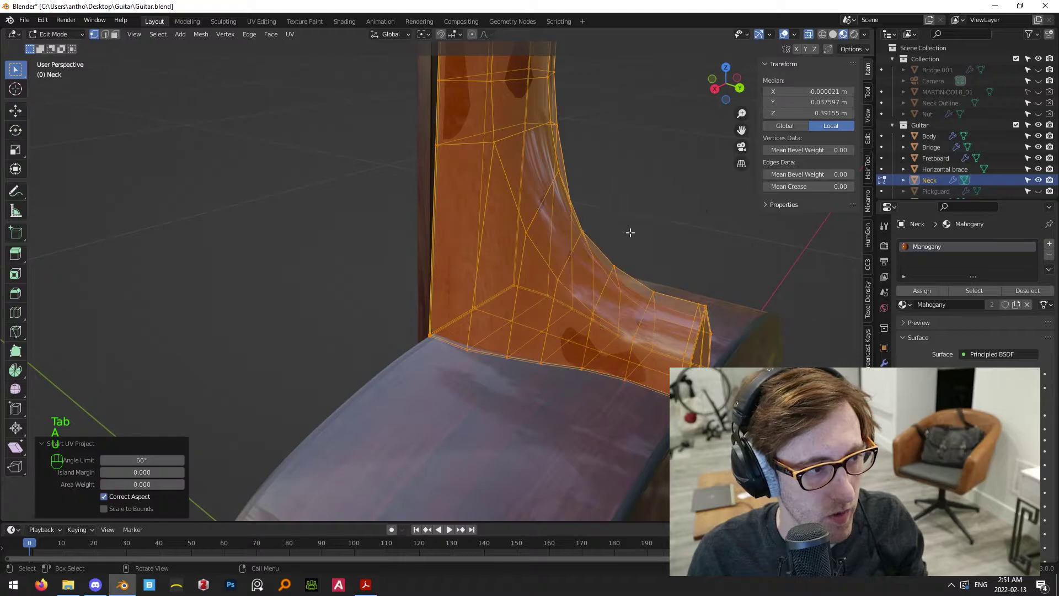
{"action": "key", "text": "Tab"}
{"action": "key", "text": "KP_3"}
{"action": "scroll", "coordinate": [501, 184], "scroll_direction": "up", "scroll_amount": 5}
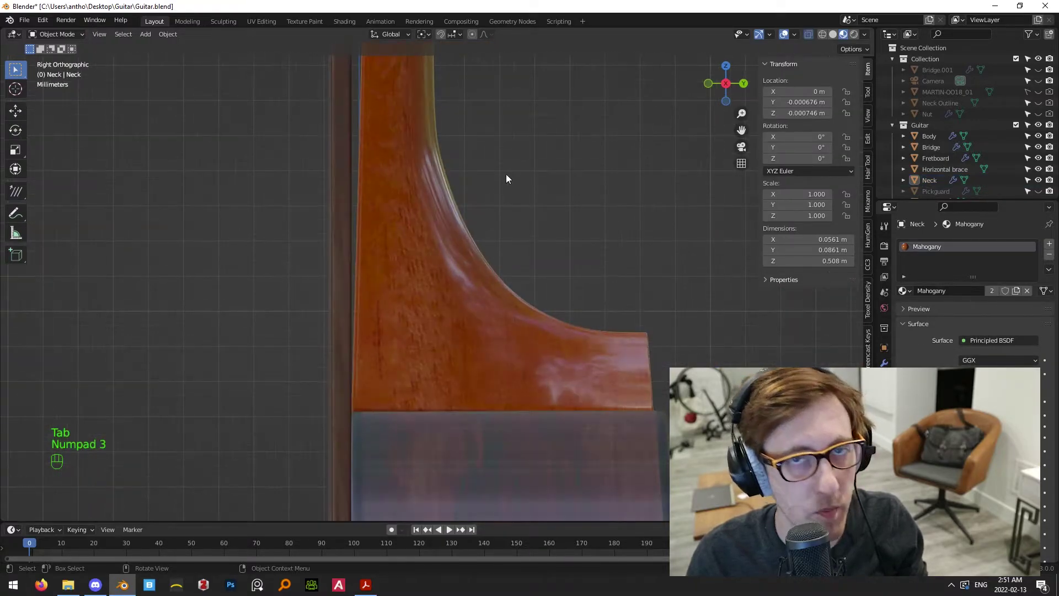
{"action": "middle_click_drag", "start_coordinate": [350, 141], "coordinate": [493, 305]}
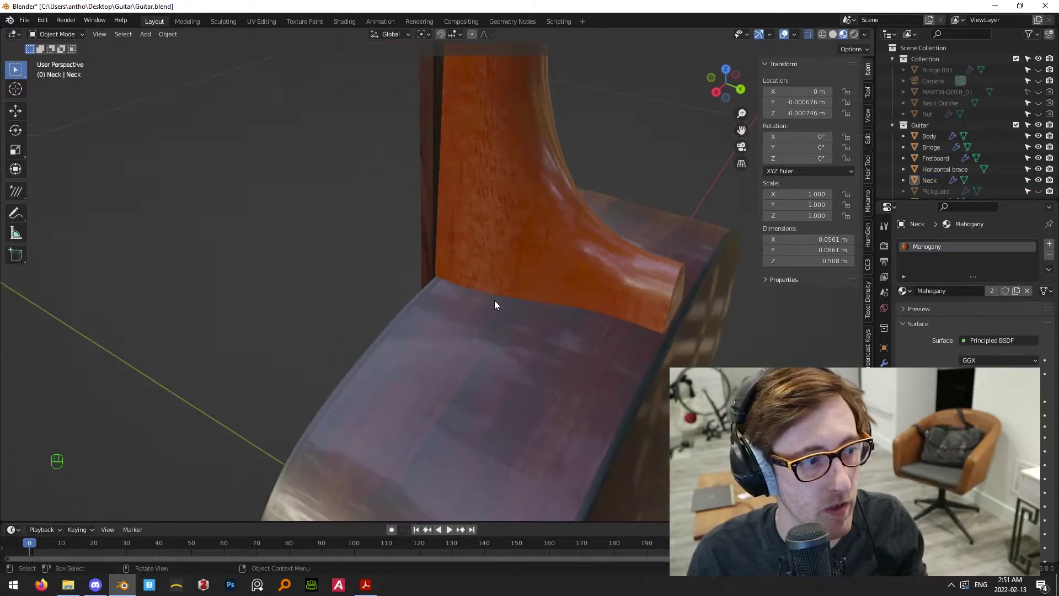
Repeat Smart UV Project on all of the neck's faces with the 66° angle limit, then return to Object Mode
{"action": "left_click", "coordinate": [552, 230]}
{"action": "key", "text": "Tab"}
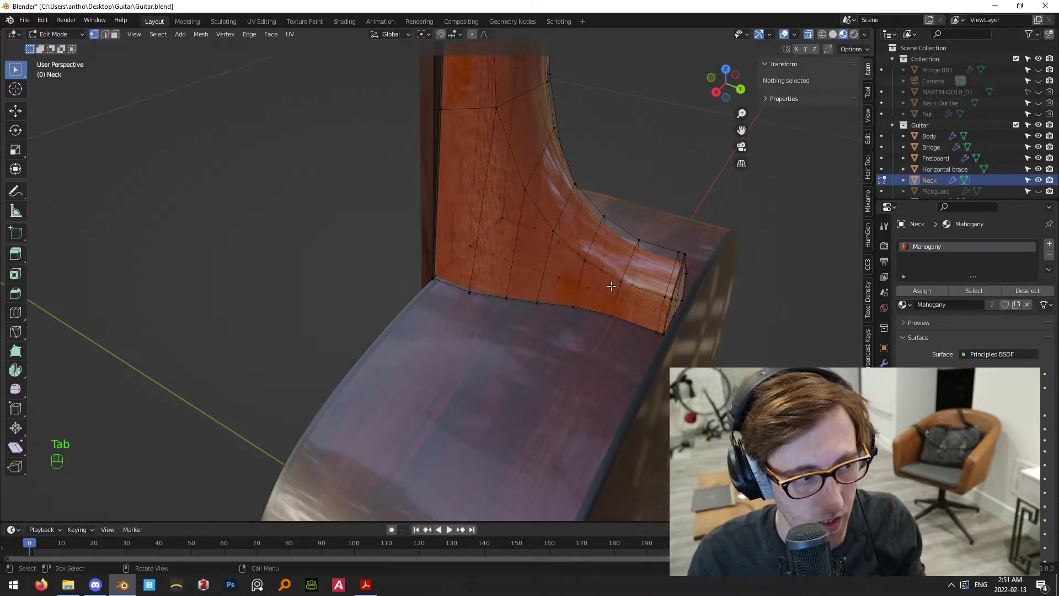
{"action": "key", "text": "a"}
{"action": "key", "text": "u"}
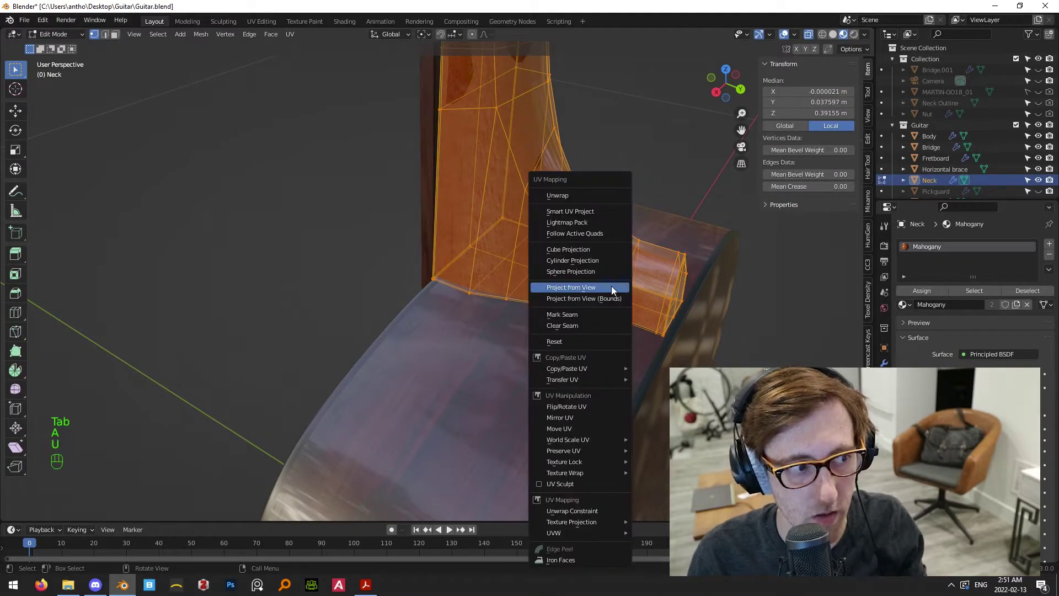
{"action": "left_click", "coordinate": [567, 222]}
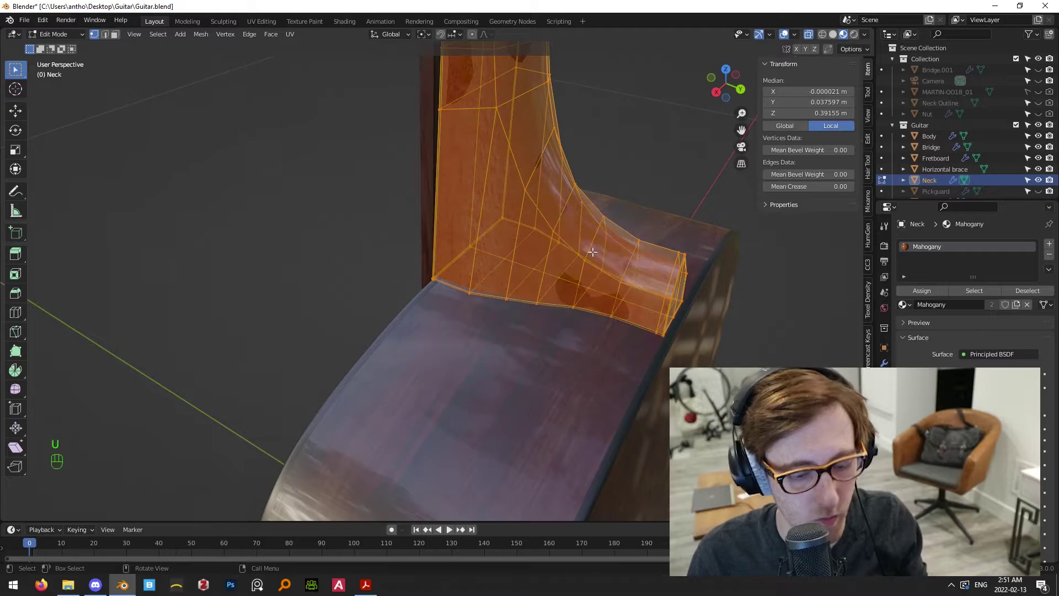
{"action": "key", "text": "u"}
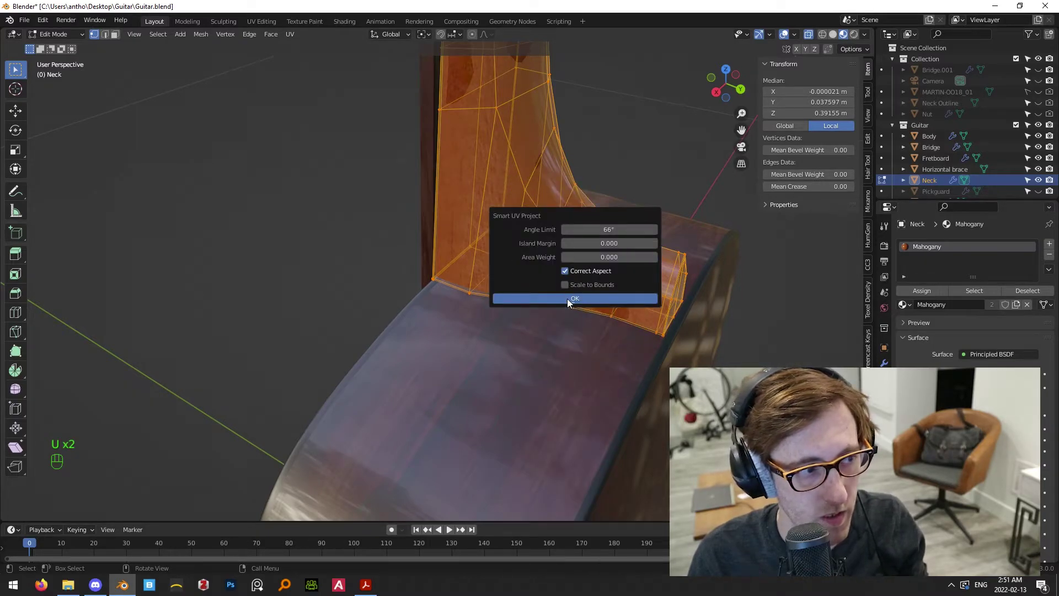
{"action": "left_click", "coordinate": [573, 298]}
{"action": "key", "text": "Tab"}
Examine the mahogany grain direction along the neck's side and on the heel's end cap
{"action": "key", "text": "KP_3"}
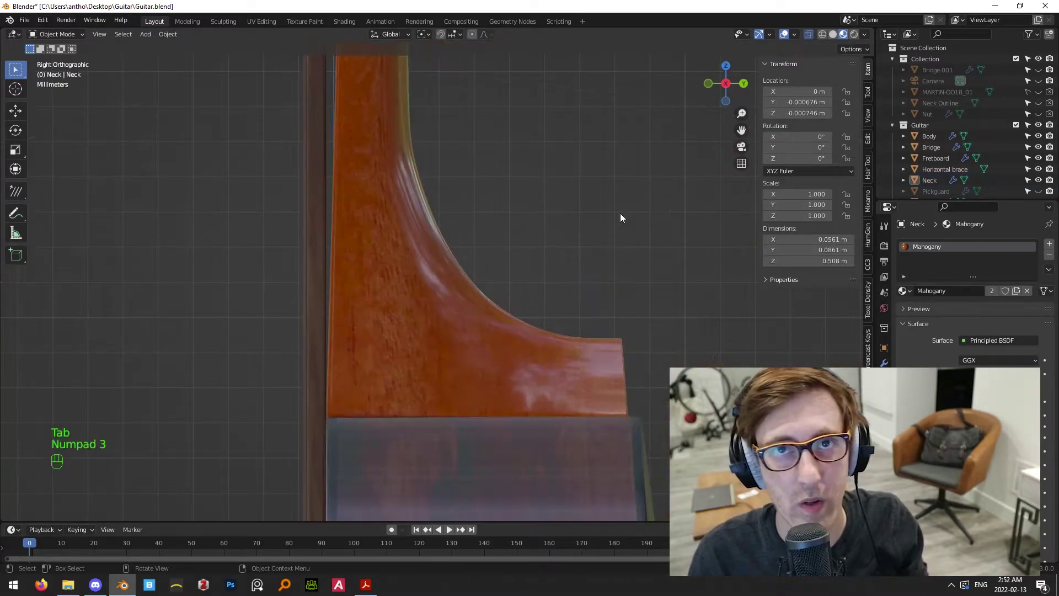
{"action": "scroll", "coordinate": [401, 280], "scroll_direction": "up", "scroll_amount": 2, "text": "shift"}
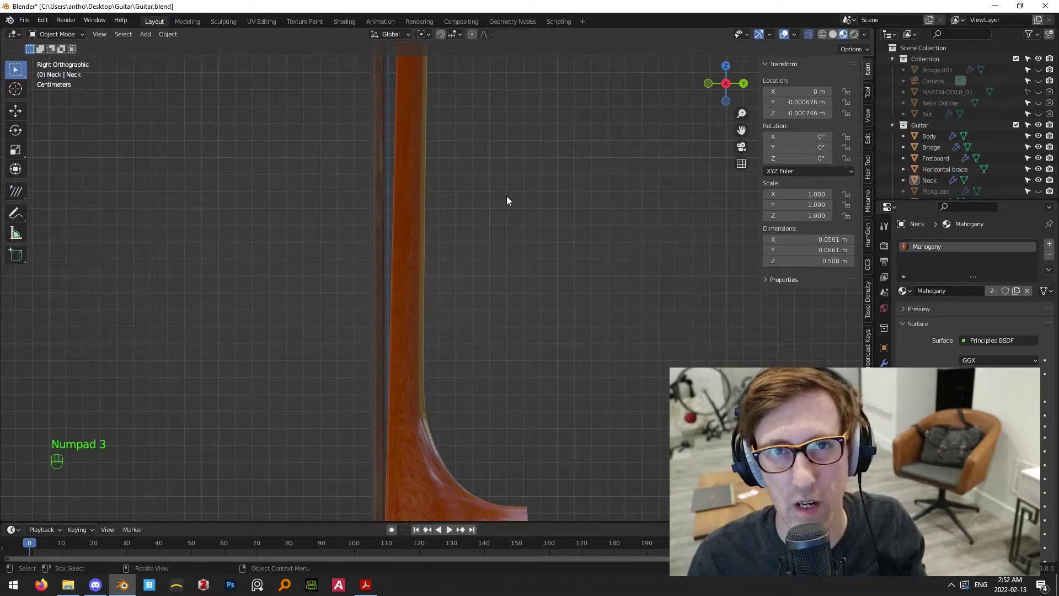
{"action": "scroll", "coordinate": [506, 200], "scroll_direction": "down", "scroll_amount": 4}
{"action": "middle_click_drag", "start_coordinate": [507, 213], "coordinate": [454, 214]}
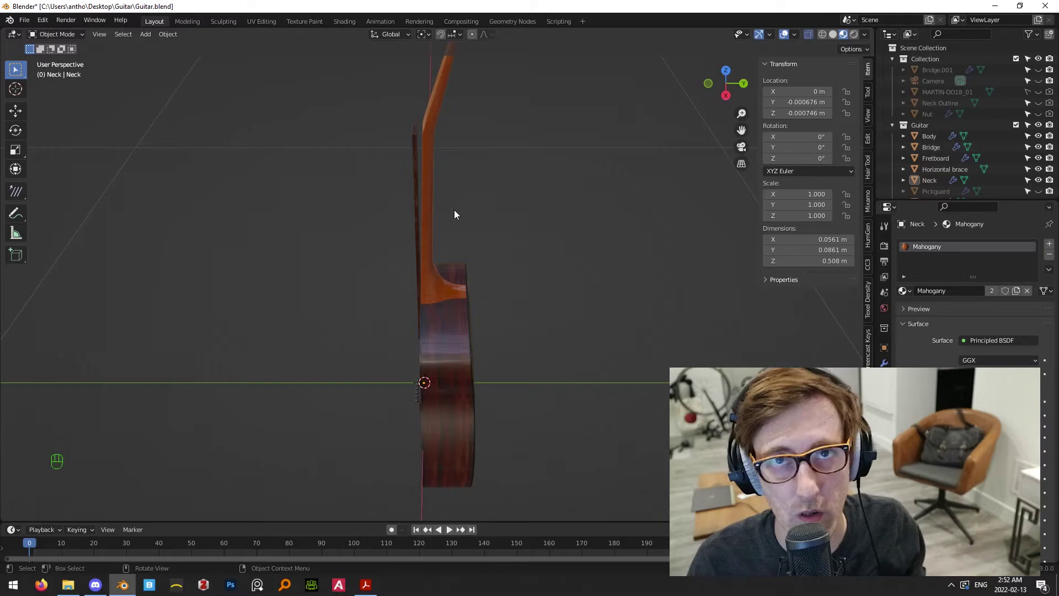
{"action": "key", "text": "KP_3"}
{"action": "scroll", "coordinate": [537, 308], "scroll_direction": "up", "scroll_amount": 6}
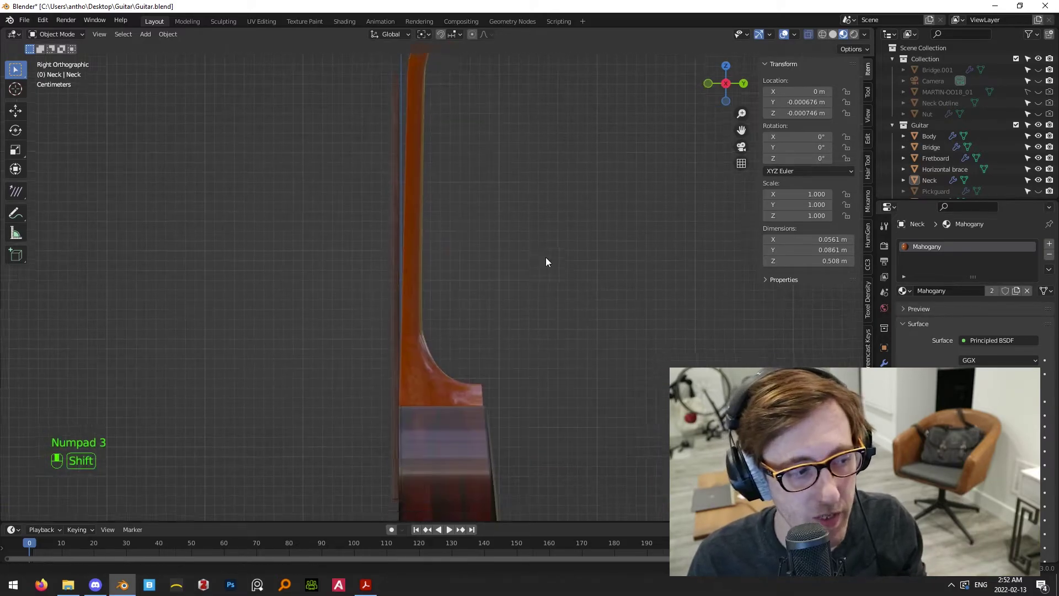
{"action": "middle_click_drag", "start_coordinate": [543, 229], "coordinate": [533, 155]}
{"action": "scroll", "coordinate": [542, 270], "scroll_direction": "up", "scroll_amount": 3}
{"action": "scroll", "coordinate": [496, 188], "scroll_direction": "up", "scroll_amount": 2}
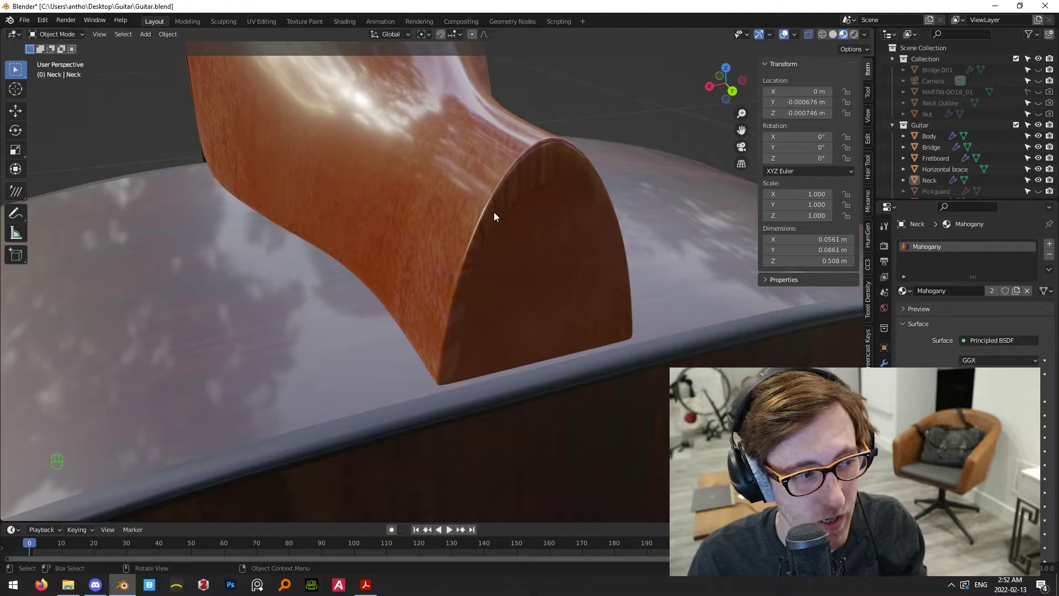
{"action": "middle_click_drag", "start_coordinate": [561, 102], "coordinate": [560, 220]}
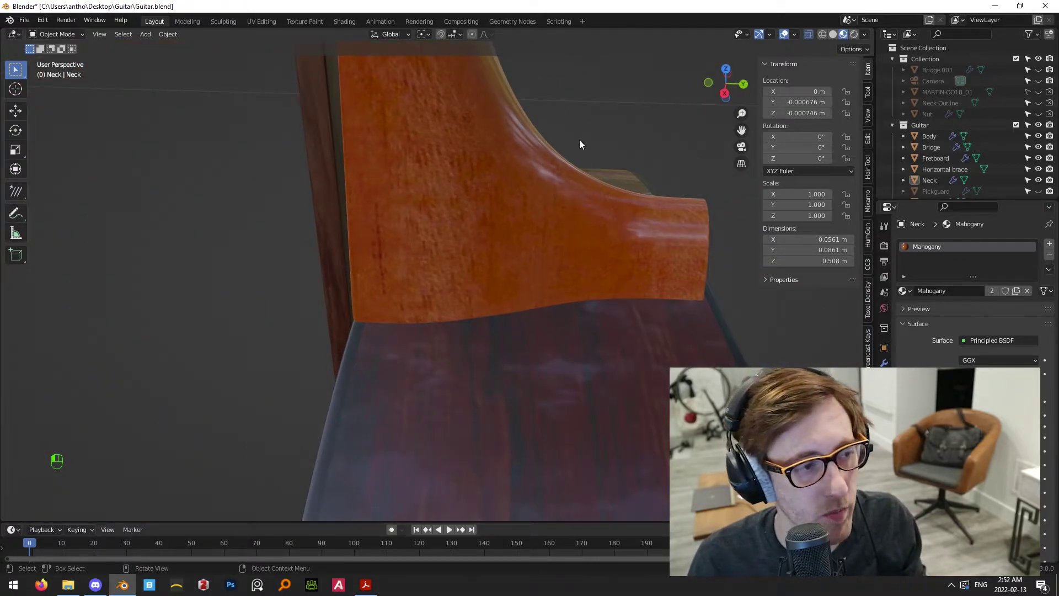
Select the neck and bring up its whole Mahogany node tree in the Shading workspace
{"action": "left_click", "coordinate": [535, 264]}
{"action": "key", "text": "KP_3"}
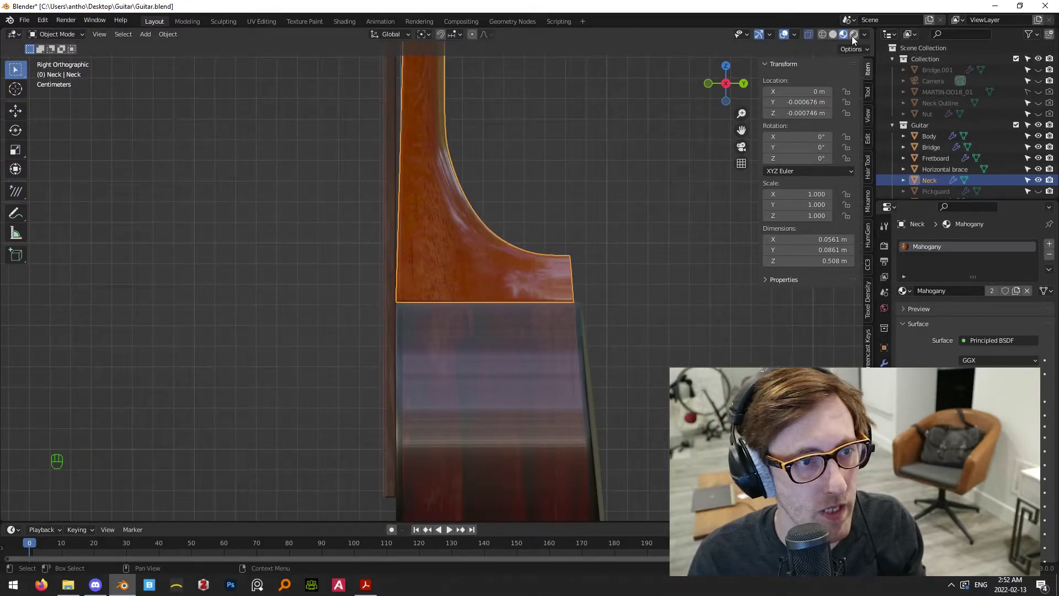
{"action": "left_click", "coordinate": [345, 21]}
{"action": "scroll", "coordinate": [503, 421], "scroll_direction": "down", "scroll_amount": 3}
{"action": "middle_click_drag", "start_coordinate": [502, 421], "coordinate": [702, 499]}
{"action": "scroll", "coordinate": [717, 452], "scroll_direction": "down", "scroll_amount": 3}
{"action": "middle_click_drag", "start_coordinate": [717, 452], "coordinate": [509, 411]}
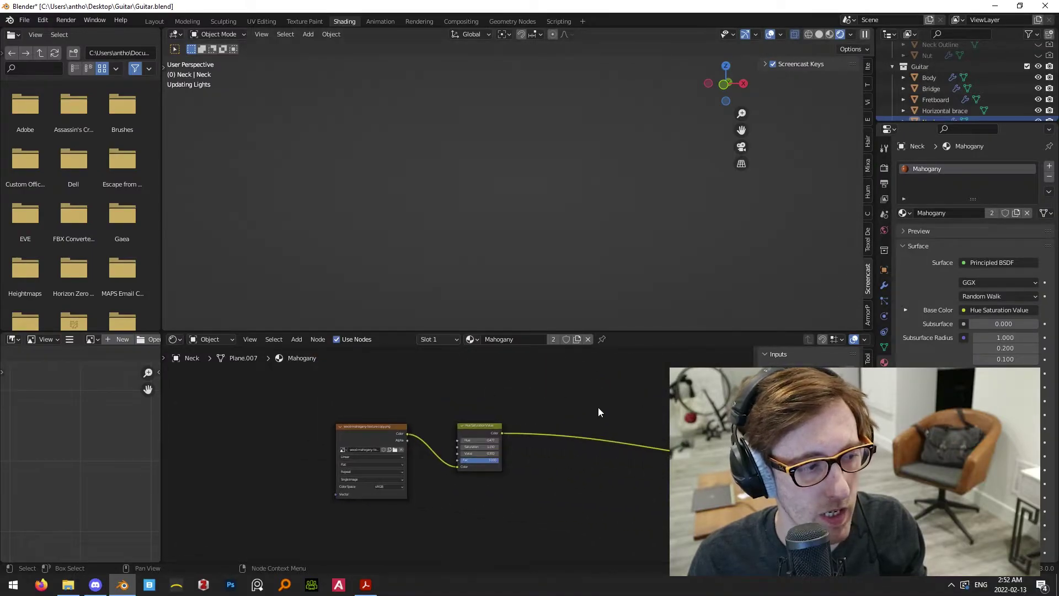
{"action": "key", "text": "Home"}
Move the Principled BSDF and Material Output nodes closer to the Hue Saturation Value node, then bring the image texture node into view
{"action": "left_click_drag", "start_coordinate": [603, 400], "coordinate": [454, 398]}
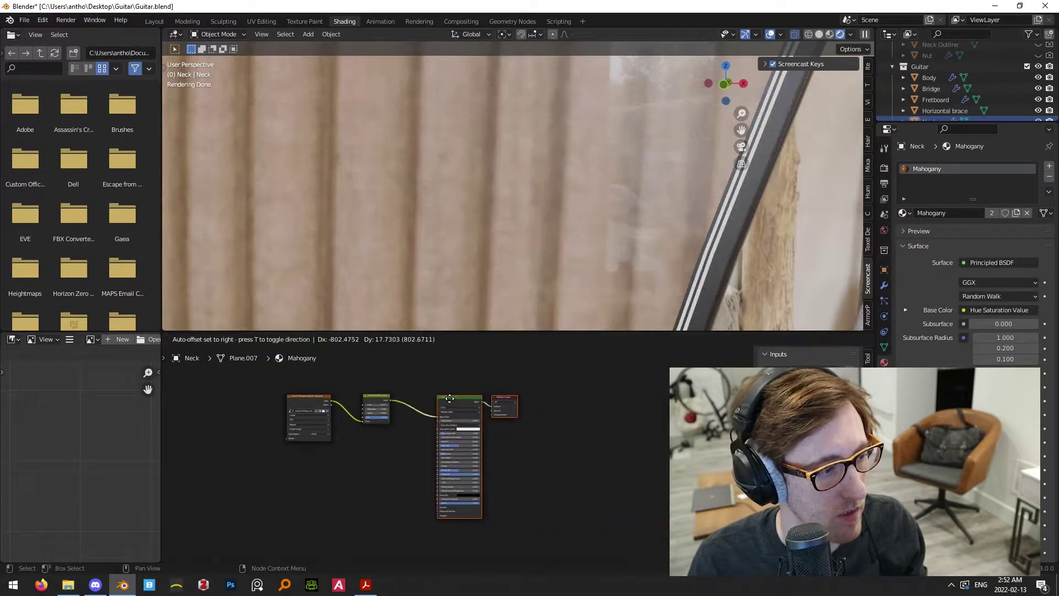
{"action": "scroll", "coordinate": [479, 432], "scroll_direction": "up", "scroll_amount": 2}
{"action": "middle_click_drag", "start_coordinate": [330, 445], "coordinate": [530, 523]}
{"action": "scroll", "coordinate": [529, 476], "scroll_direction": "up", "scroll_amount": 2}
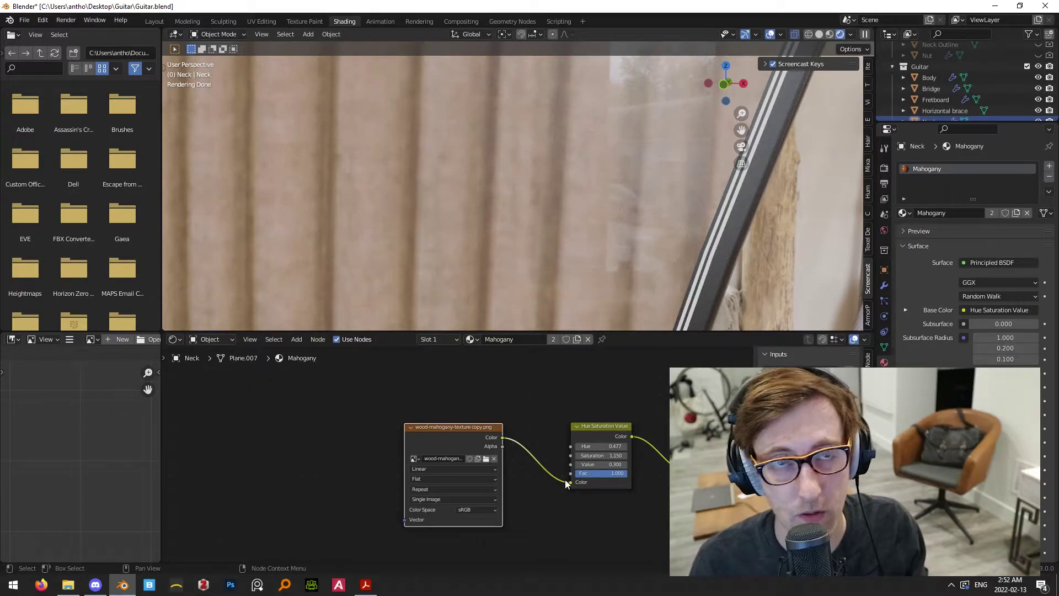
Delete the mahogany image texture node from the neck's Mahogany material
{"action": "scroll", "coordinate": [617, 248], "scroll_direction": "down", "scroll_amount": 7}
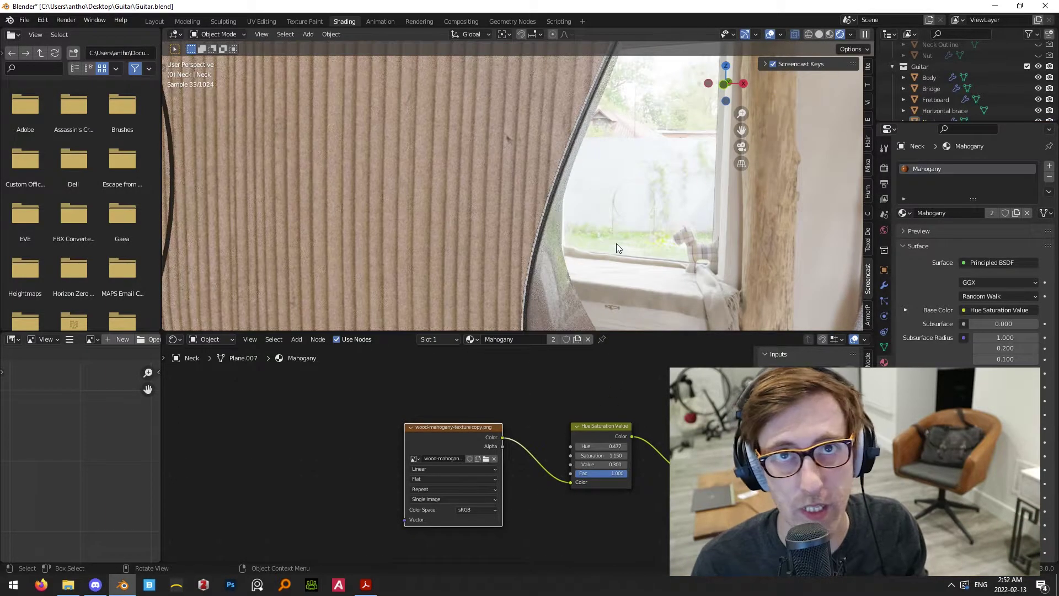
{"action": "key", "text": "KP_3"}
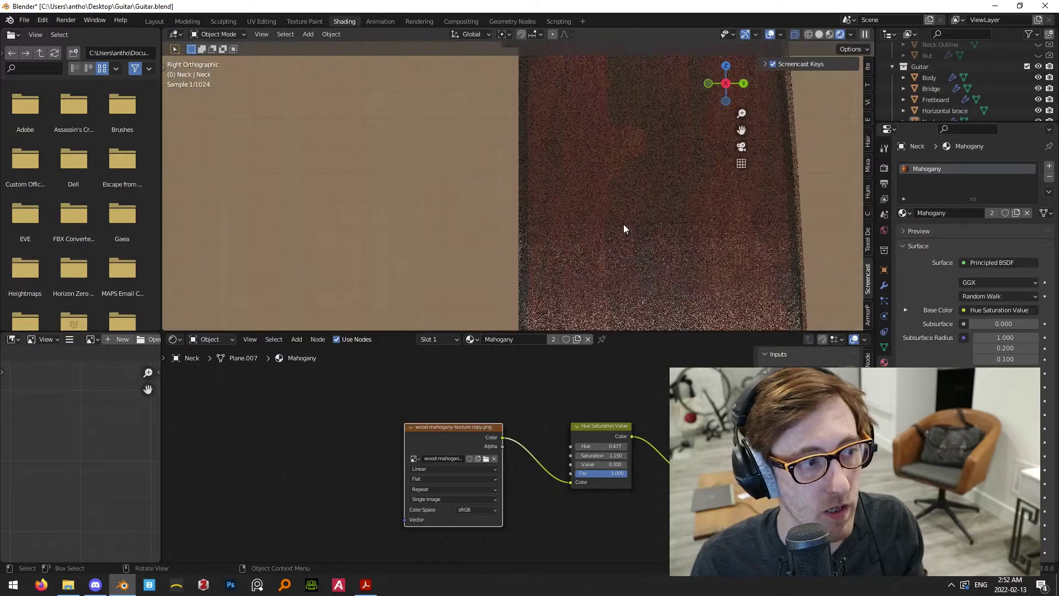
{"action": "middle_click_drag", "start_coordinate": [620, 252], "coordinate": [577, 381], "text": "shift"}
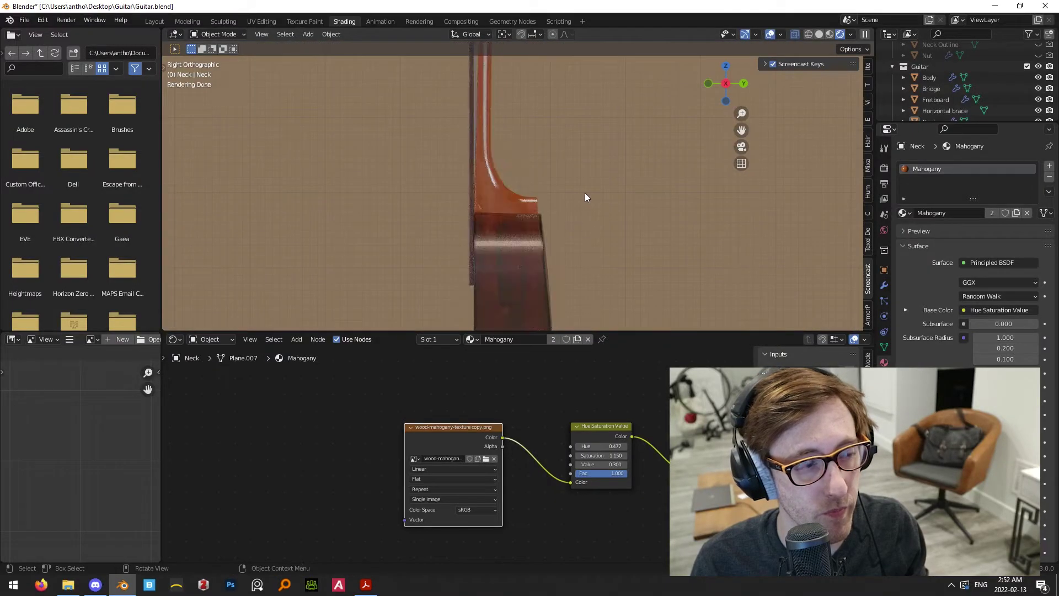
{"action": "scroll", "coordinate": [585, 193], "scroll_direction": "up", "scroll_amount": 3}
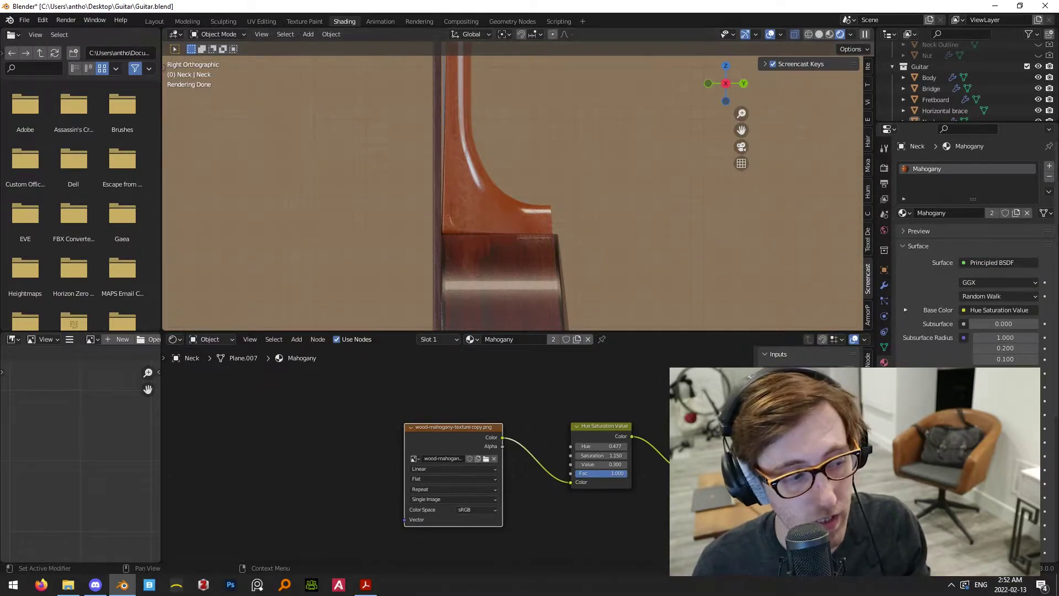
{"action": "left_click_drag", "start_coordinate": [430, 450], "coordinate": [428, 425]}
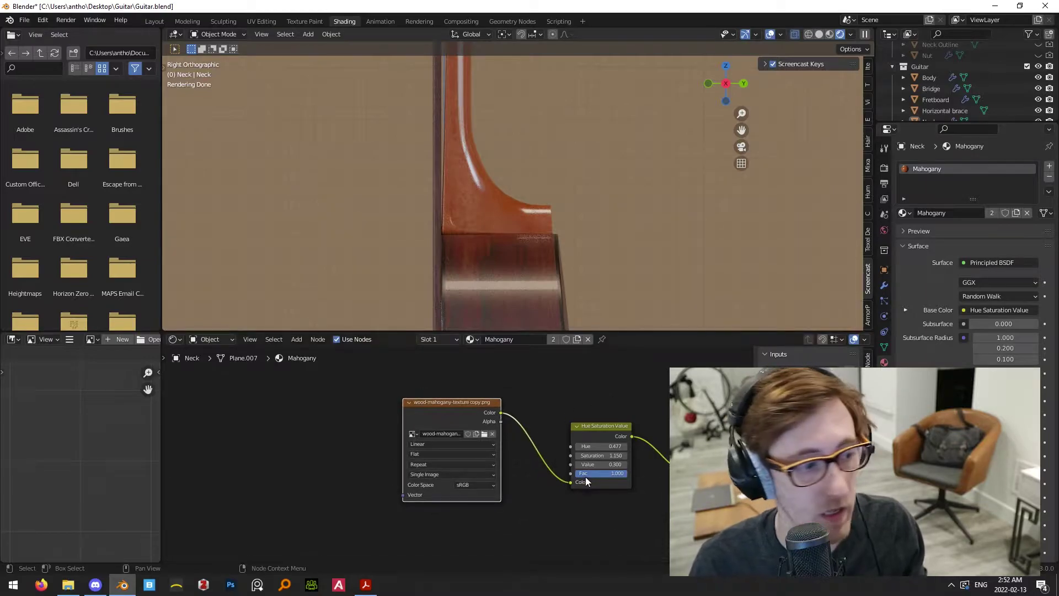
{"action": "key", "text": "x"}
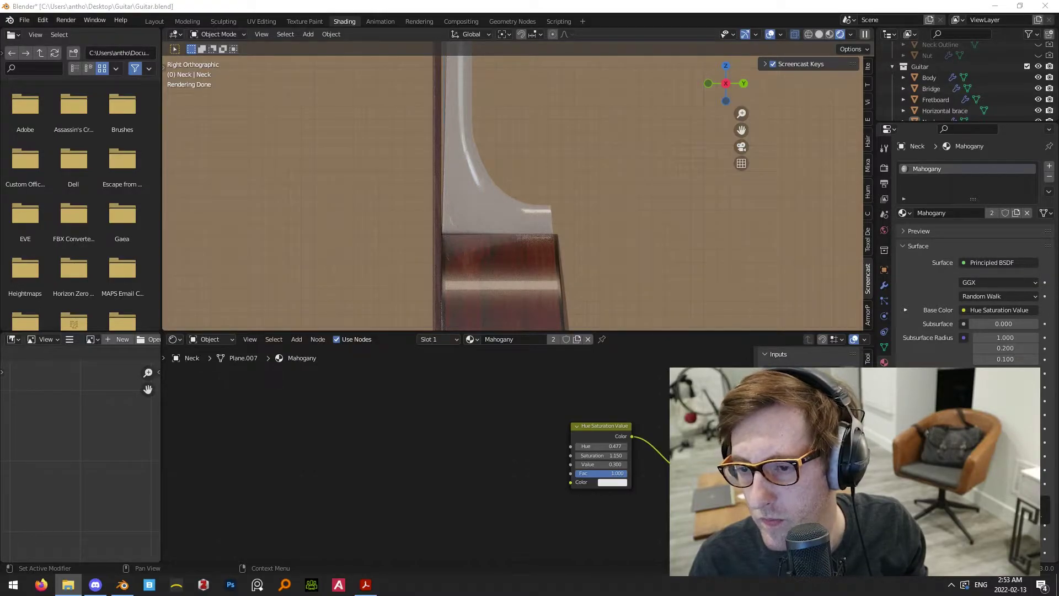
Add wood-mahogany-texture copy.png as an image texture and connect its Color output to the Hue Saturation Value node's Color input
{"action": "left_click_drag", "start_coordinate": [1058, 205], "coordinate": [493, 65]}
{"action": "left_click", "coordinate": [645, 353]}
{"action": "left_click_drag", "start_coordinate": [644, 353], "coordinate": [496, 386]}
{"action": "left_click_drag", "start_coordinate": [556, 482], "coordinate": [570, 482]}
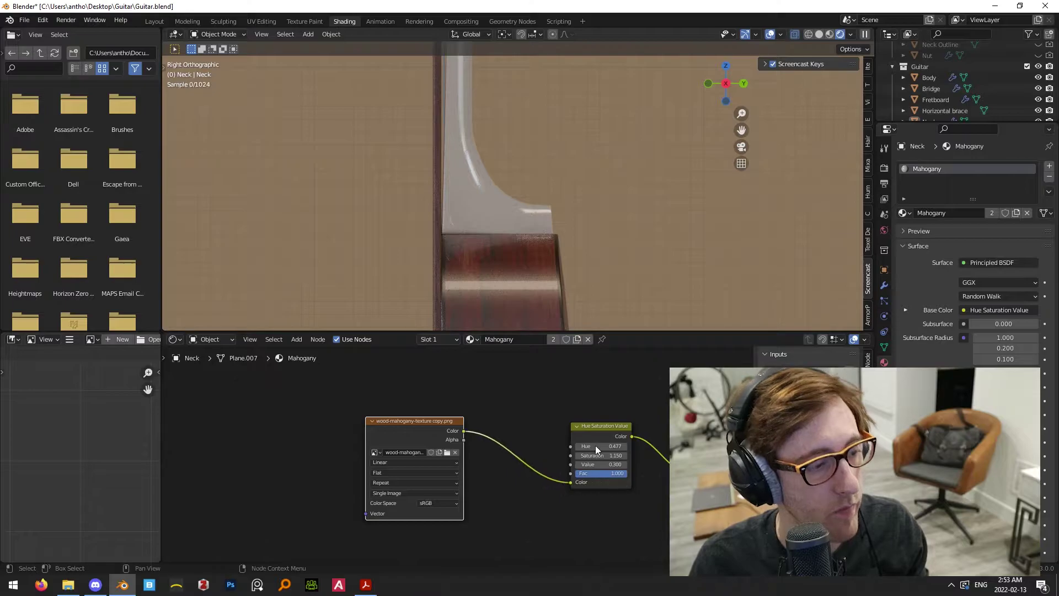
Examine the Hue Saturation Value node's settings and the Principled BSDF's specular, roughness and clearcoat values in the Mahogany material
{"action": "left_click_drag", "start_coordinate": [621, 426], "coordinate": [582, 428]}
{"action": "key", "text": "shift+a"}
{"action": "key", "text": "Escape"}
{"action": "scroll", "coordinate": [643, 445], "scroll_direction": "up", "scroll_amount": 1}
{"action": "middle_click_drag", "start_coordinate": [643, 446], "coordinate": [602, 405]}
{"action": "scroll", "coordinate": [622, 379], "scroll_direction": "up", "scroll_amount": 3}
{"action": "scroll", "coordinate": [583, 463], "scroll_direction": "up", "scroll_amount": 1}
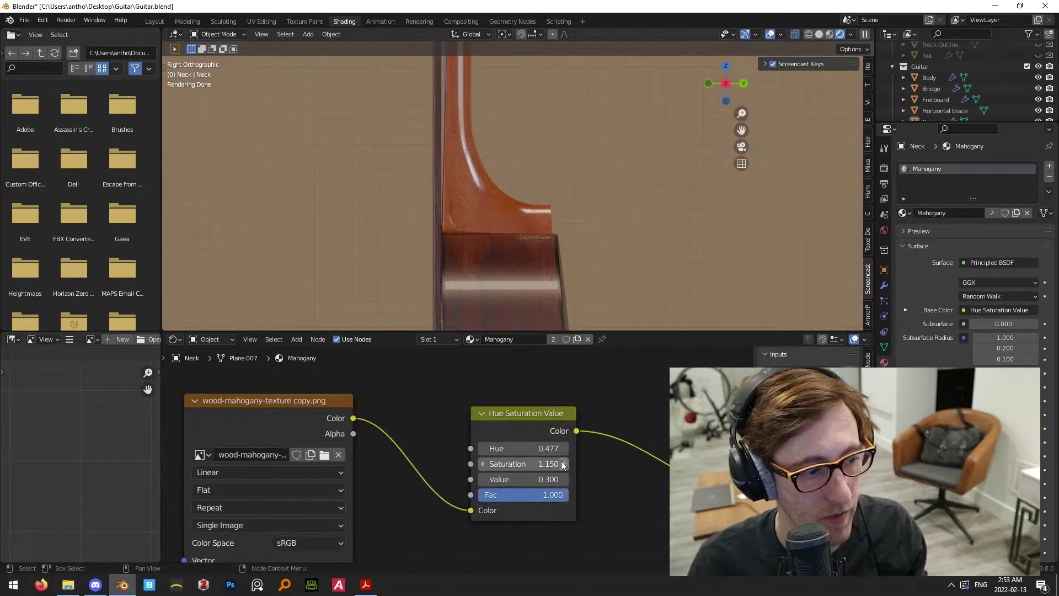
{"action": "key", "text": "Return"}
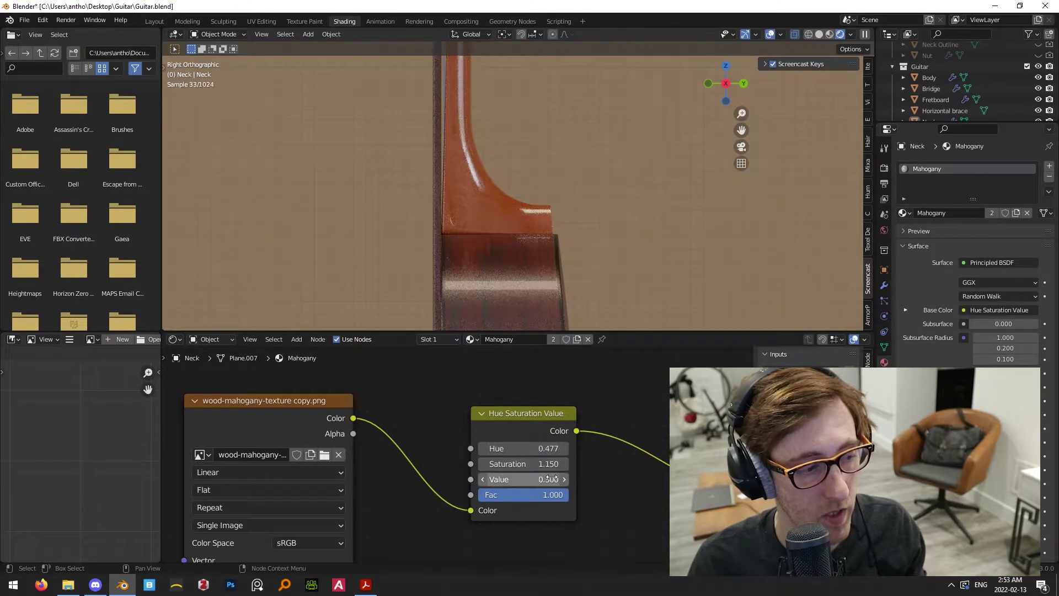
{"action": "key", "text": "Return"}
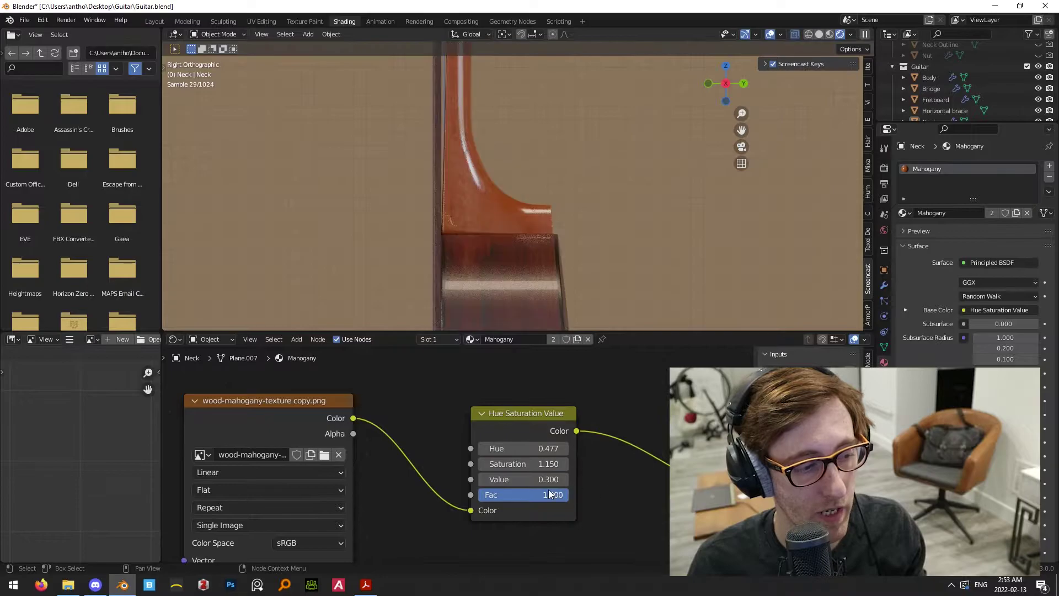
{"action": "left_click", "coordinate": [523, 479]}
{"action": "key", "text": "Return"}
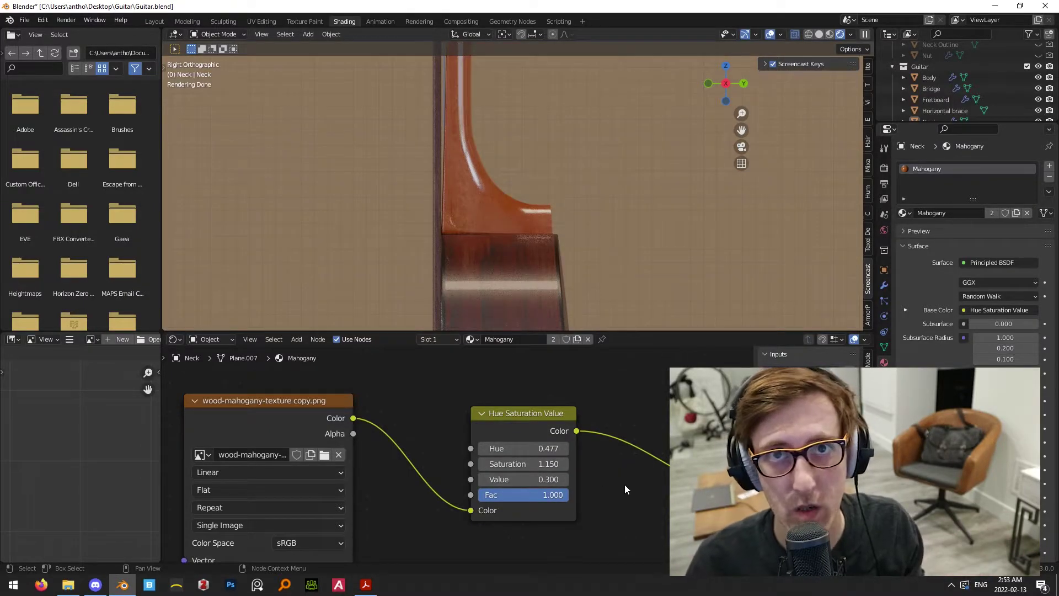
{"action": "middle_click_drag", "start_coordinate": [641, 485], "coordinate": [537, 424]}
{"action": "scroll", "coordinate": [532, 491], "scroll_direction": "down", "scroll_amount": 3}
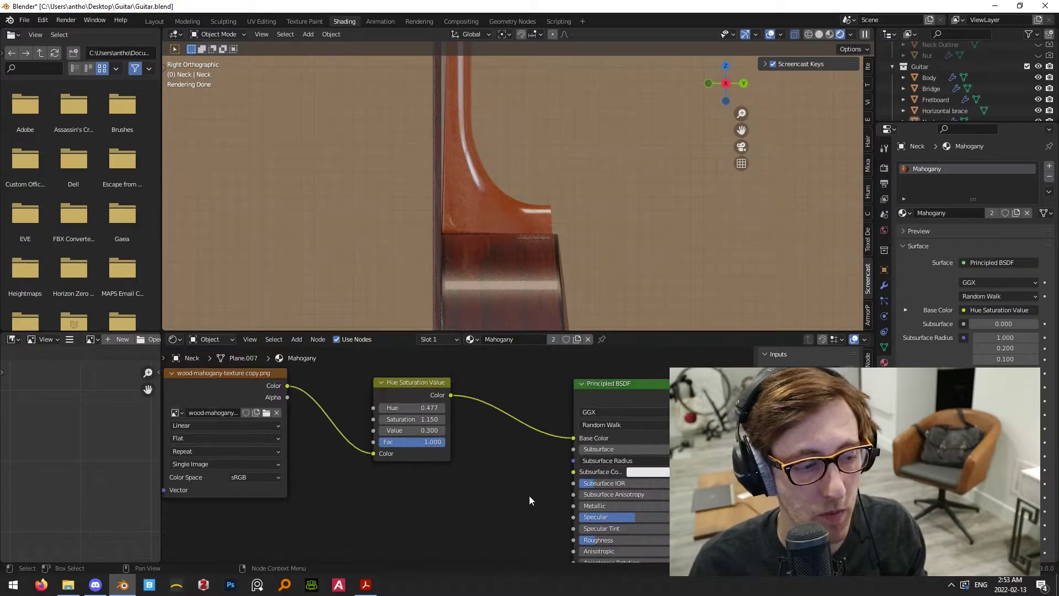
{"action": "middle_click_drag", "start_coordinate": [531, 494], "coordinate": [495, 380]}
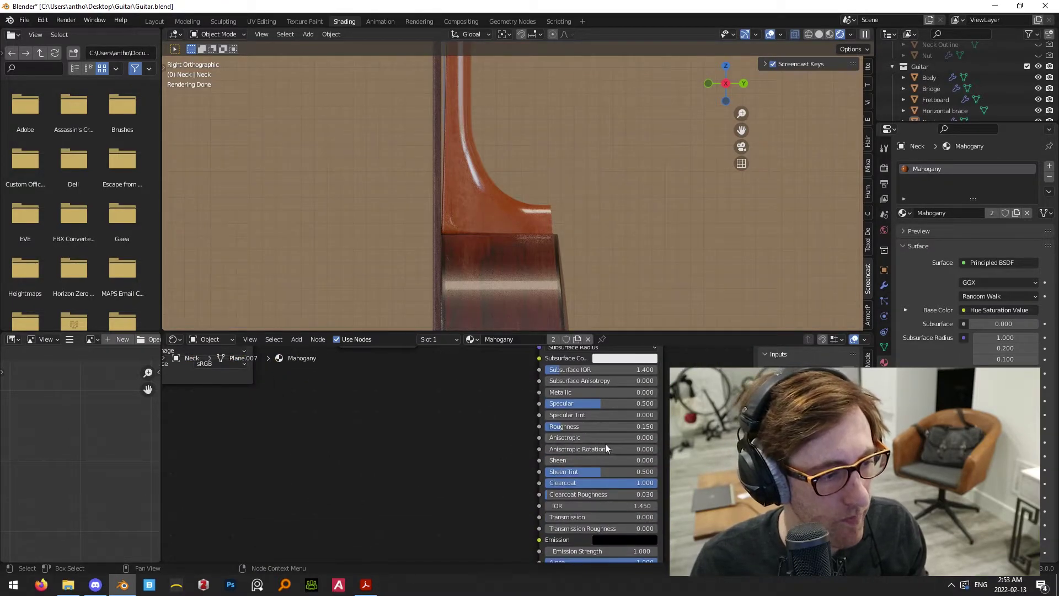
{"action": "scroll", "coordinate": [601, 444], "scroll_direction": "up", "scroll_amount": 1}
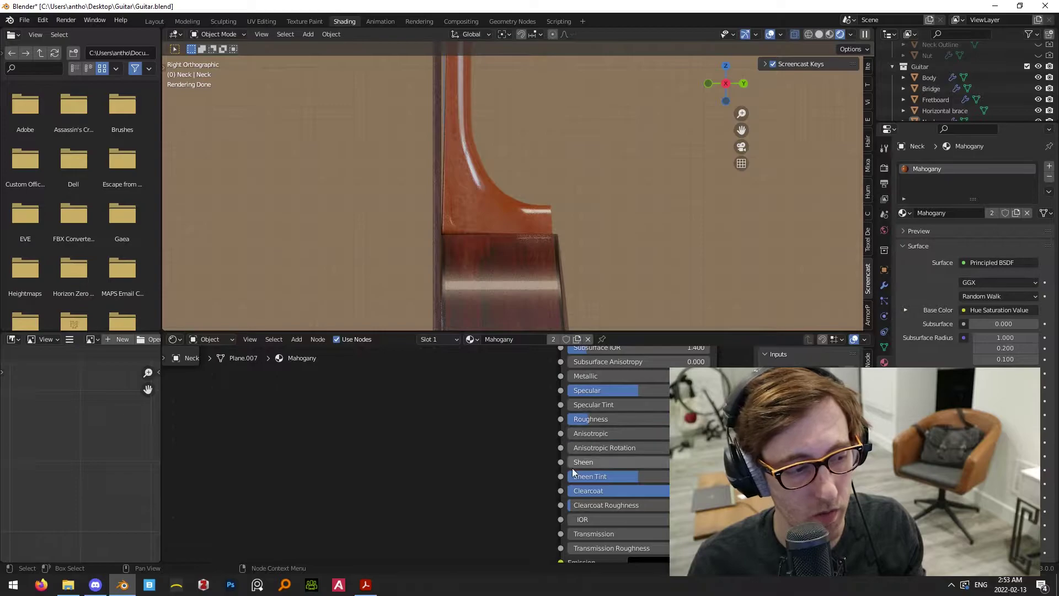
{"action": "scroll", "coordinate": [488, 486], "scroll_direction": "down", "scroll_amount": 2}
In side view, rotate the fretboard by 1.58° so it runs parallel to the front of the neck
{"action": "middle_click_drag", "start_coordinate": [551, 264], "coordinate": [577, 187]}
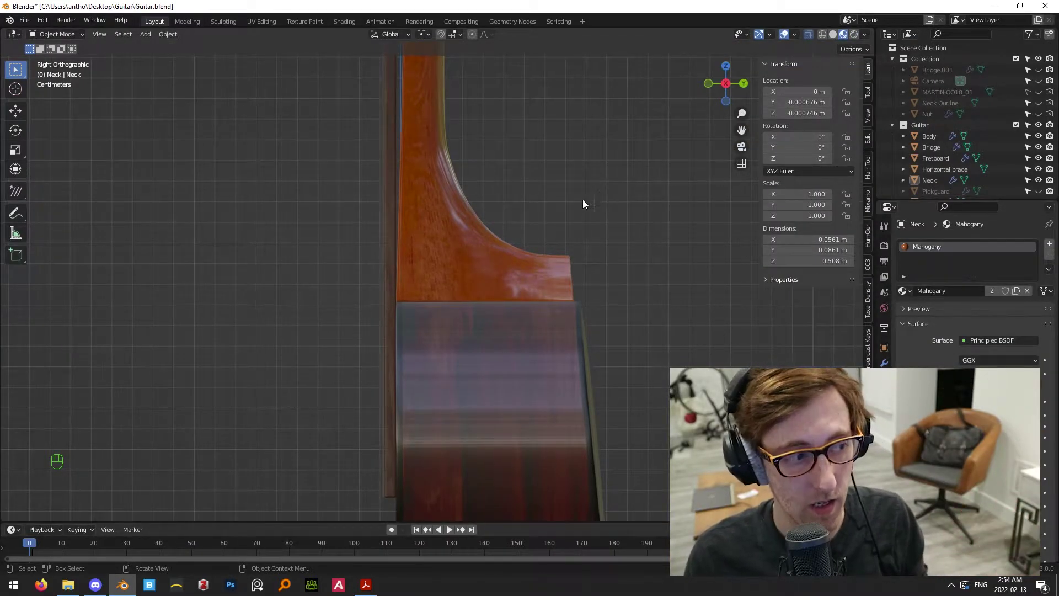
{"action": "scroll", "coordinate": [563, 204], "scroll_direction": "down", "scroll_amount": 4}
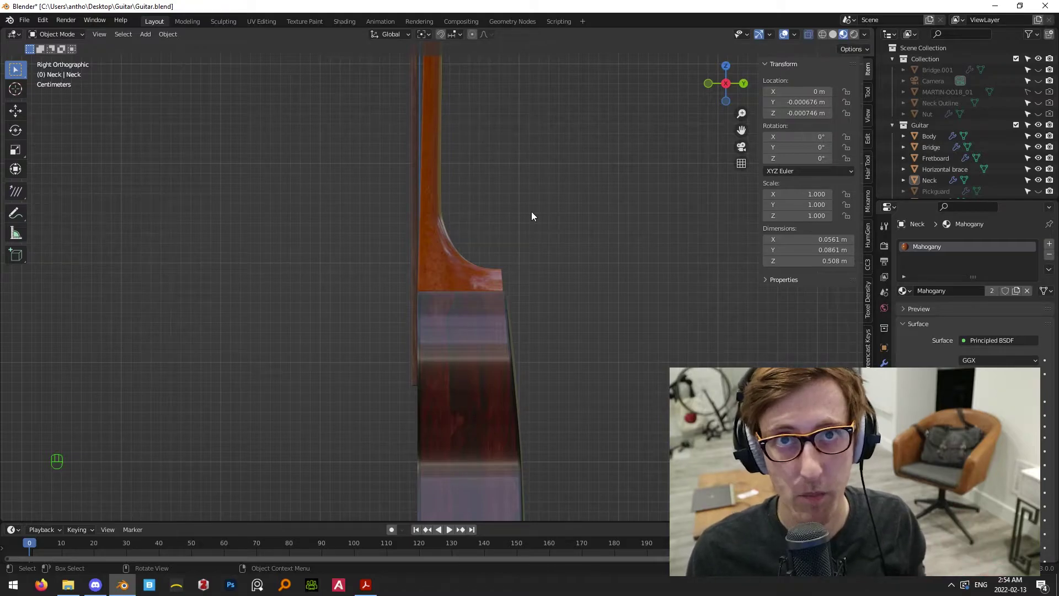
{"action": "scroll", "coordinate": [532, 211], "scroll_direction": "up", "scroll_amount": 2}
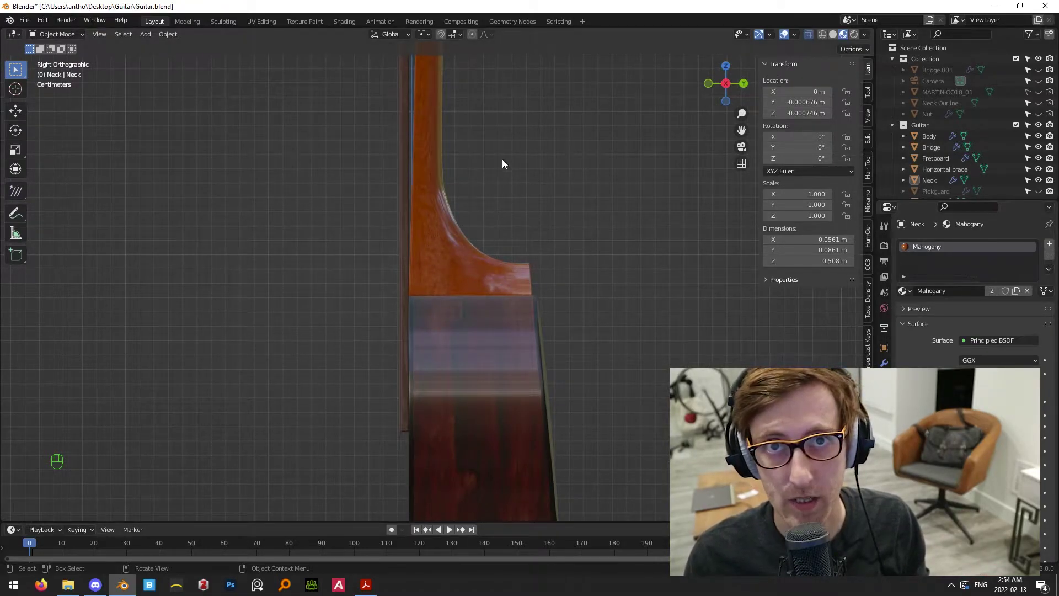
{"action": "middle_click_drag", "start_coordinate": [550, 243], "coordinate": [437, 151], "text": "shift"}
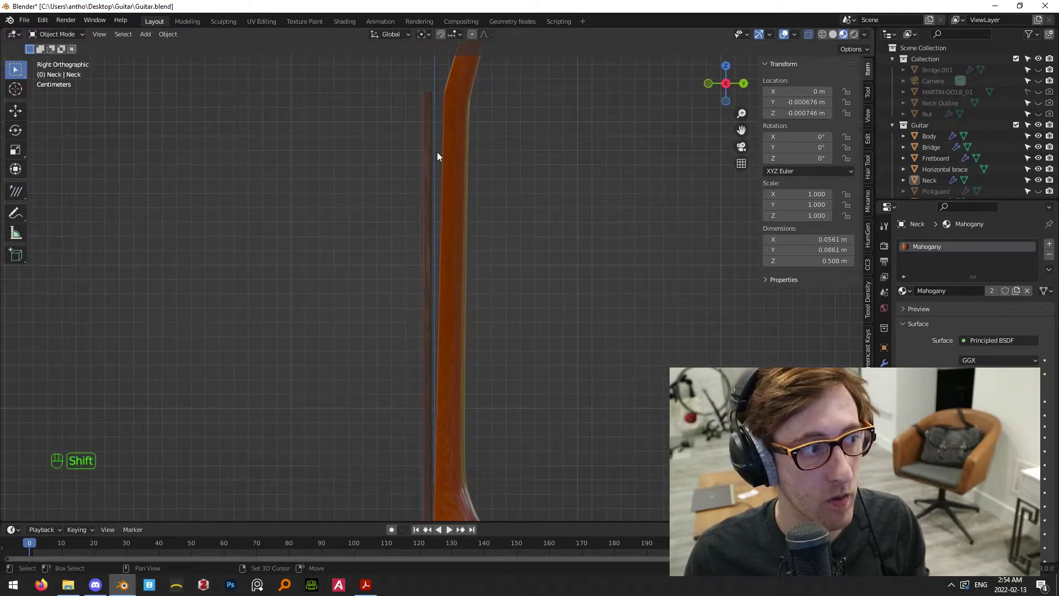
{"action": "left_click", "coordinate": [424, 125]}
{"action": "middle_click_drag", "start_coordinate": [473, 114], "coordinate": [515, 212], "text": "shift"}
{"action": "scroll", "coordinate": [543, 259], "scroll_direction": "up", "scroll_amount": 4}
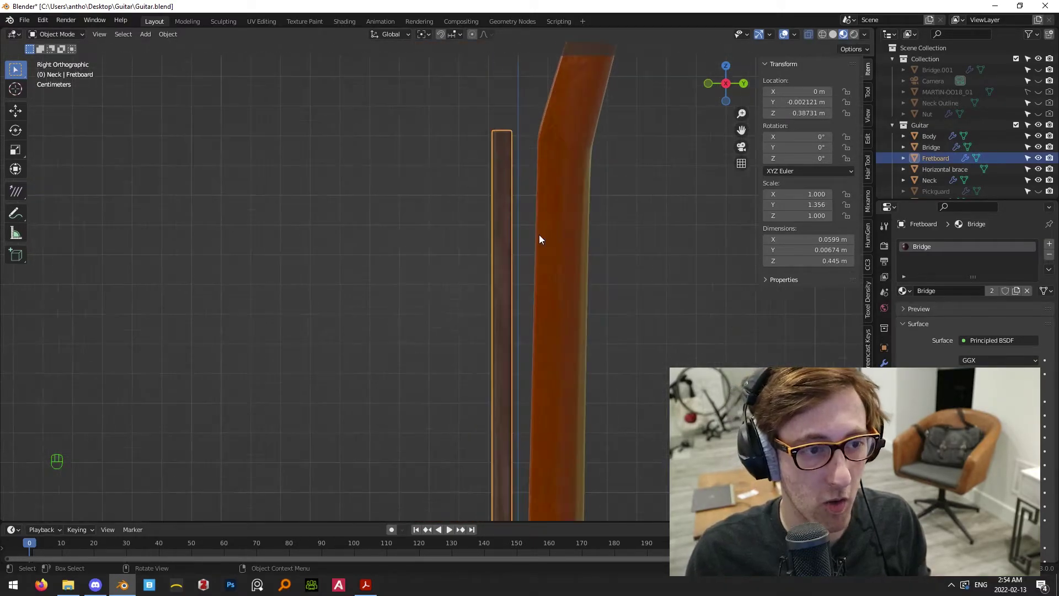
{"action": "key", "text": "r"}
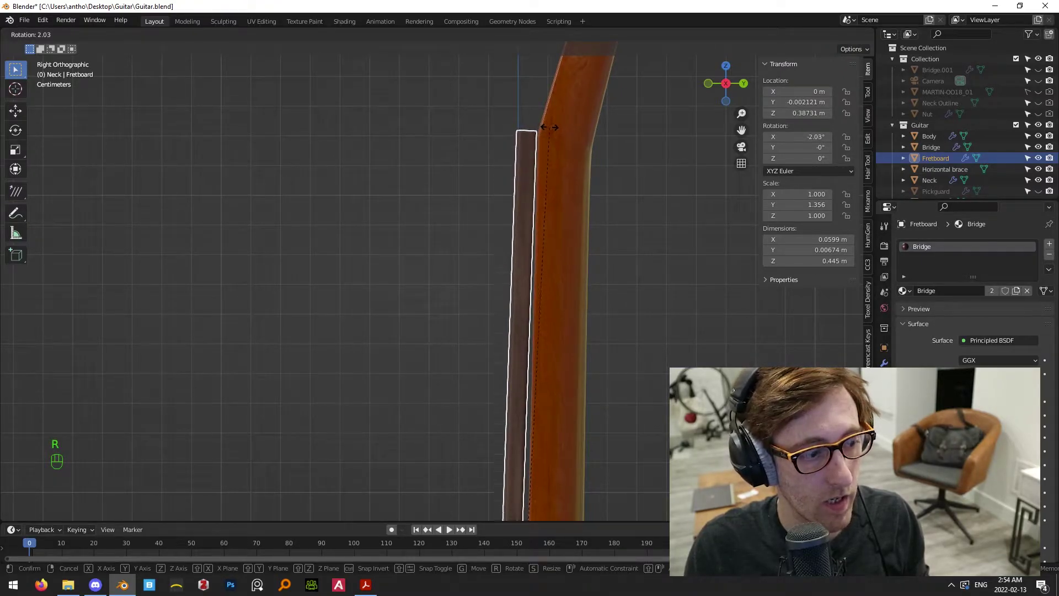
{"action": "left_click", "coordinate": [543, 139]}
Move the fretboard along the Y axis to about Y 0.000665 m, close against the neck's front face
{"action": "scroll", "coordinate": [543, 138], "scroll_direction": "down", "scroll_amount": 4}
{"action": "middle_click_drag", "start_coordinate": [563, 327], "coordinate": [568, 115], "text": "shift"}
{"action": "middle_click_drag", "start_coordinate": [550, 389], "coordinate": [542, 235], "text": "shift"}
{"action": "scroll", "coordinate": [513, 281], "scroll_direction": "up", "scroll_amount": 4}
{"action": "key", "text": "g"}
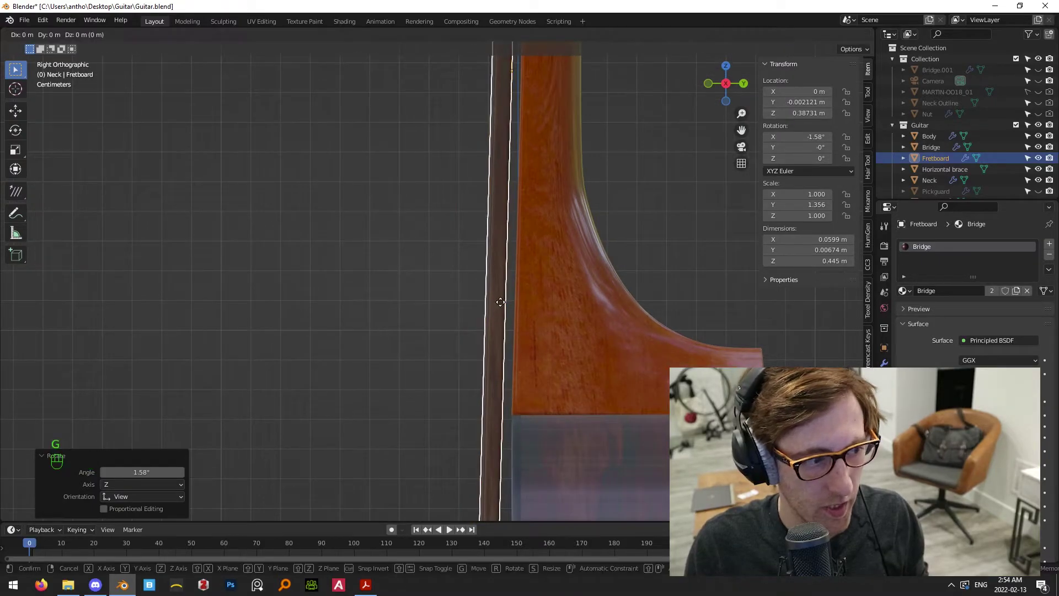
{"action": "key", "text": "y"}
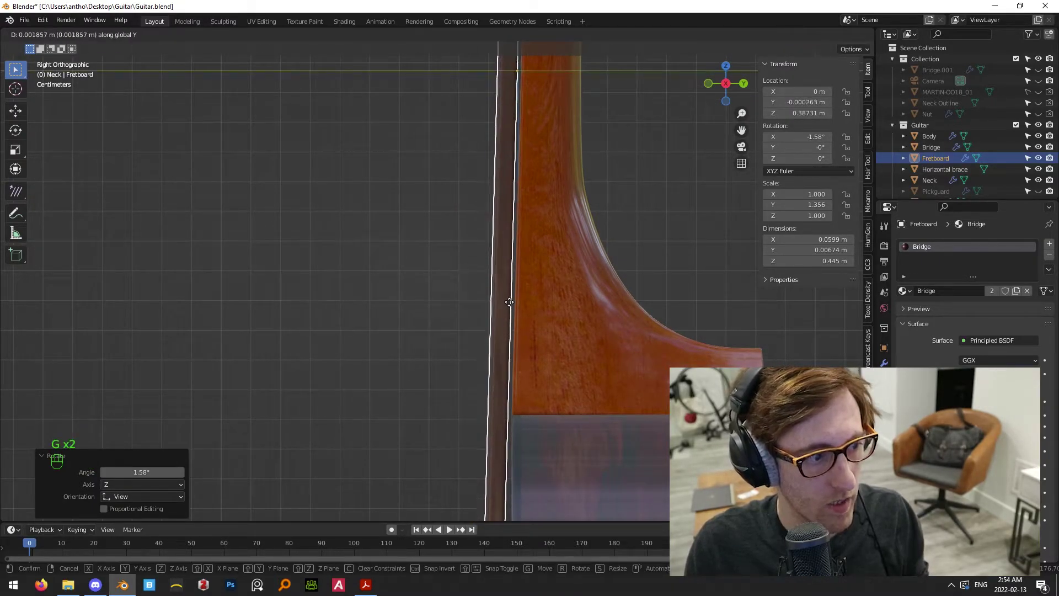
{"action": "left_click", "coordinate": [512, 306]}
Nudge the fretboard 0.0003 m along Y so it meets the neck at the body joint
{"action": "scroll", "coordinate": [560, 357], "scroll_direction": "up", "scroll_amount": 2}
{"action": "middle_click_drag", "start_coordinate": [561, 357], "coordinate": [634, 323]}
{"action": "key", "text": "KP_3"}
{"action": "middle_click_drag", "start_coordinate": [224, 215], "coordinate": [574, 353], "text": "shift"}
{"action": "middle_click_drag", "start_coordinate": [471, 292], "coordinate": [504, 258], "text": "shift"}
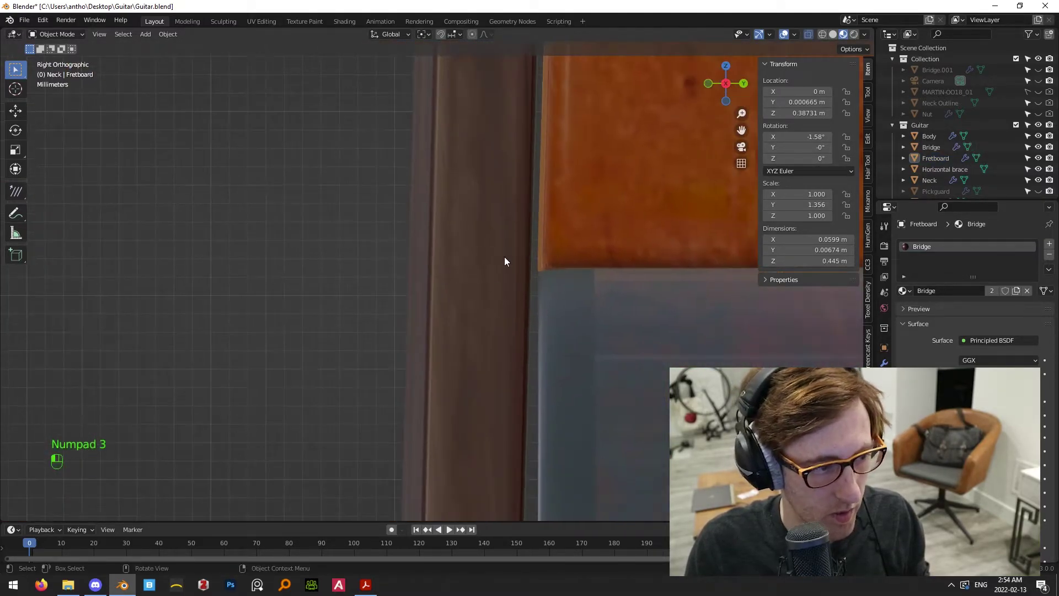
{"action": "left_click", "coordinate": [504, 258]}
{"action": "key", "text": "g"}
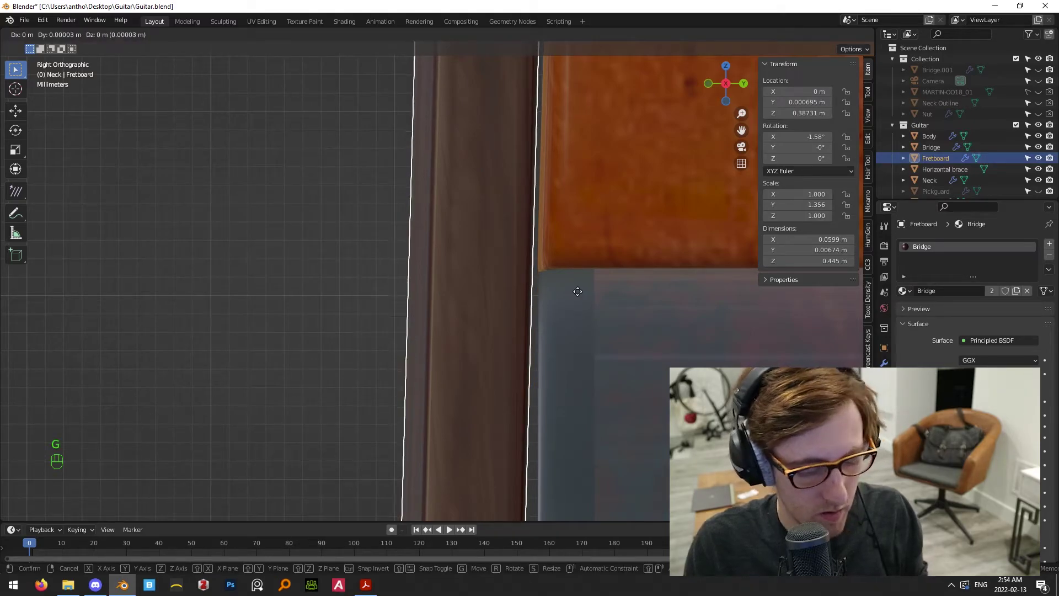
{"action": "left_click", "coordinate": [574, 290]}
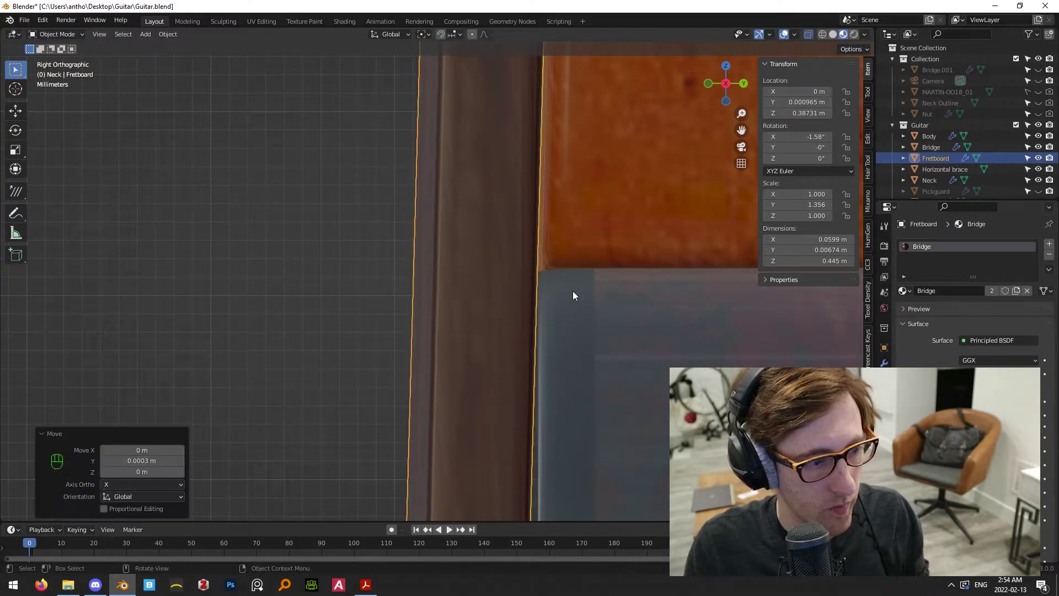
Fine-tune the fretboard's fit against the neck with an X rotation of -1.5° and a Y location of 0.000973 m
{"action": "left_click", "coordinate": [611, 288]}
{"action": "left_click", "coordinate": [519, 288]}
{"action": "key", "text": "g"}
{"action": "scroll", "coordinate": [516, 298], "scroll_direction": "down", "scroll_amount": 6}
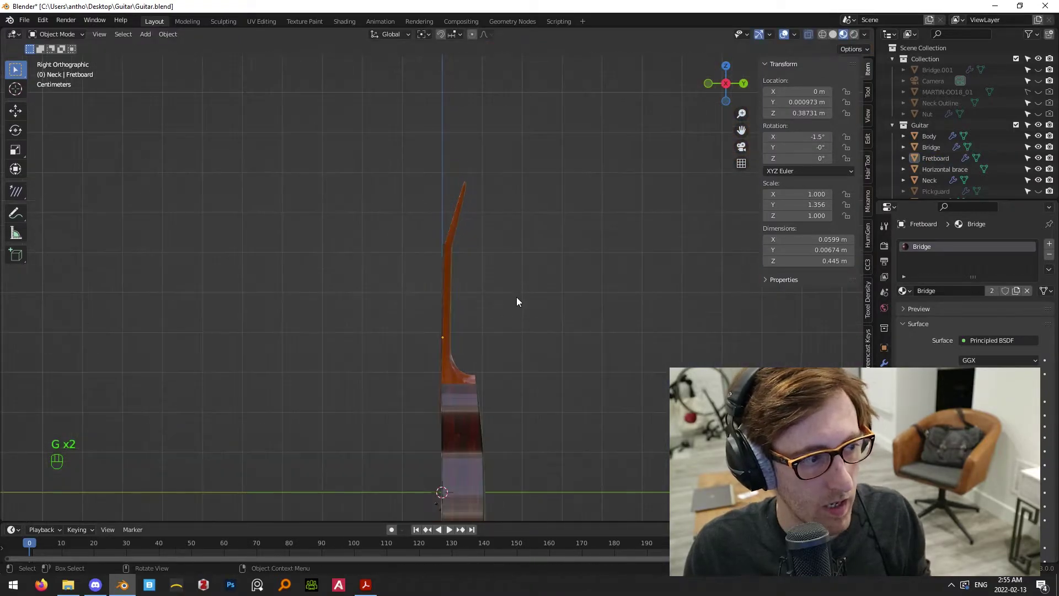
Edit the neck mesh and dissolve one of the two closely spaced edge loops at the headstock bend
{"action": "scroll", "coordinate": [488, 353], "scroll_direction": "up", "scroll_amount": 7}
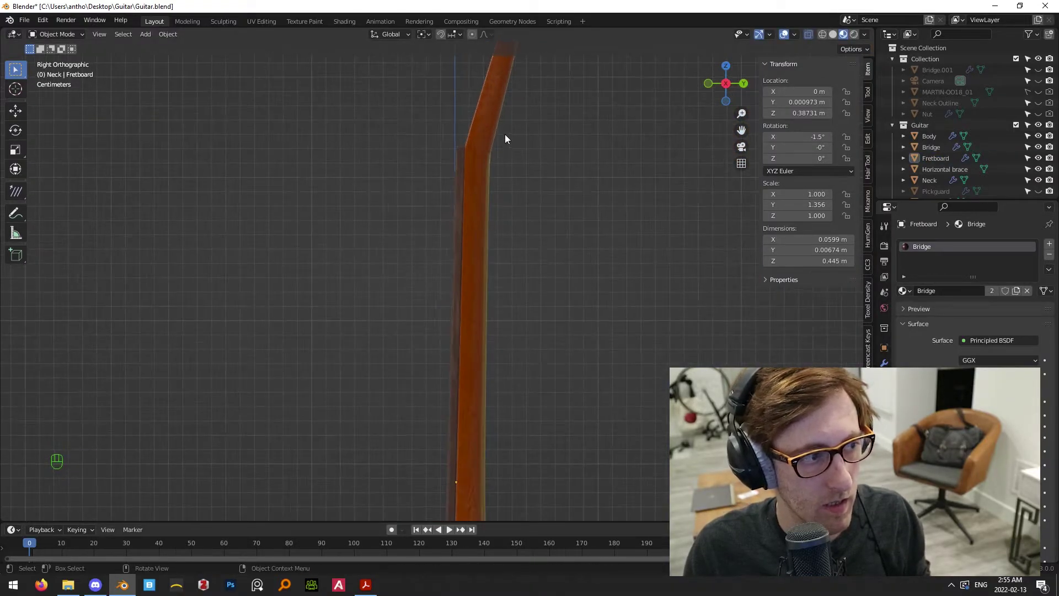
{"action": "left_click", "coordinate": [510, 217]}
{"action": "key", "text": "Tab"}
{"action": "scroll", "coordinate": [402, 156], "scroll_direction": "down", "scroll_amount": 2}
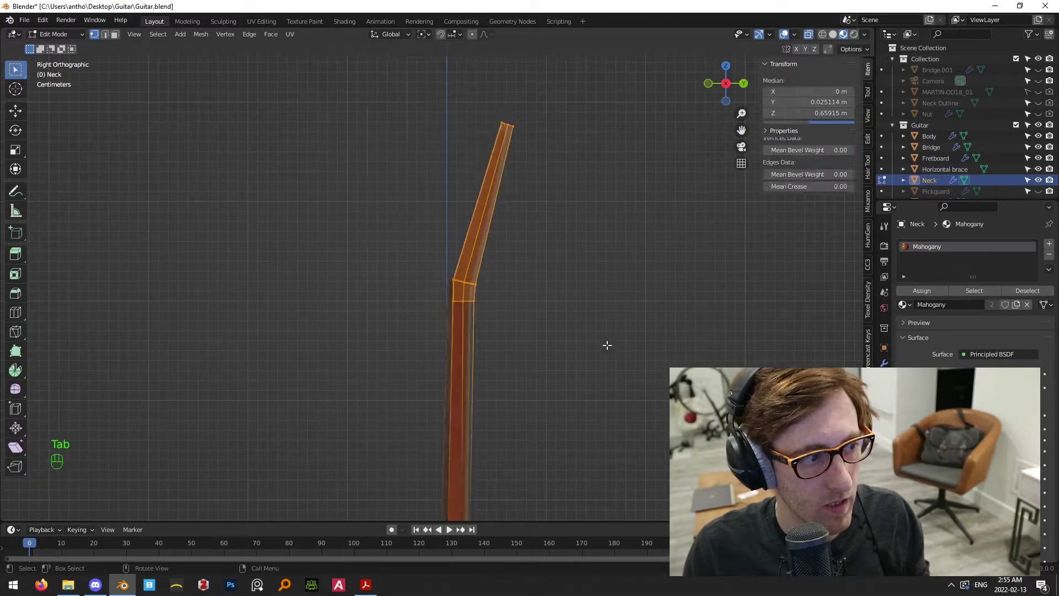
{"action": "scroll", "coordinate": [606, 360], "scroll_direction": "up", "scroll_amount": 10}
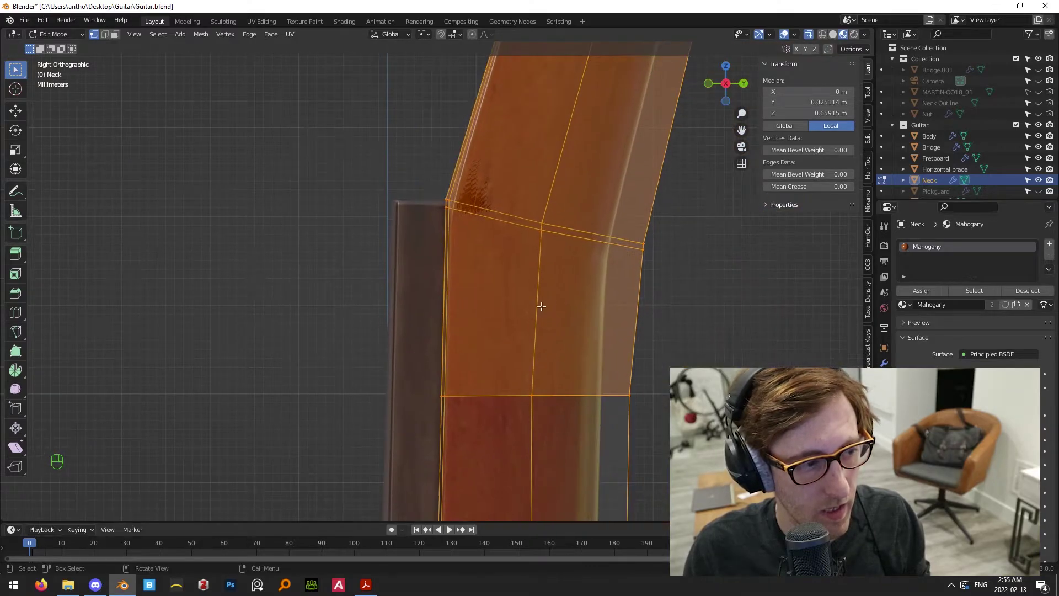
{"action": "left_click", "coordinate": [522, 213], "text": "alt"}
{"action": "key", "text": "x"}
{"action": "left_click", "coordinate": [522, 213]}
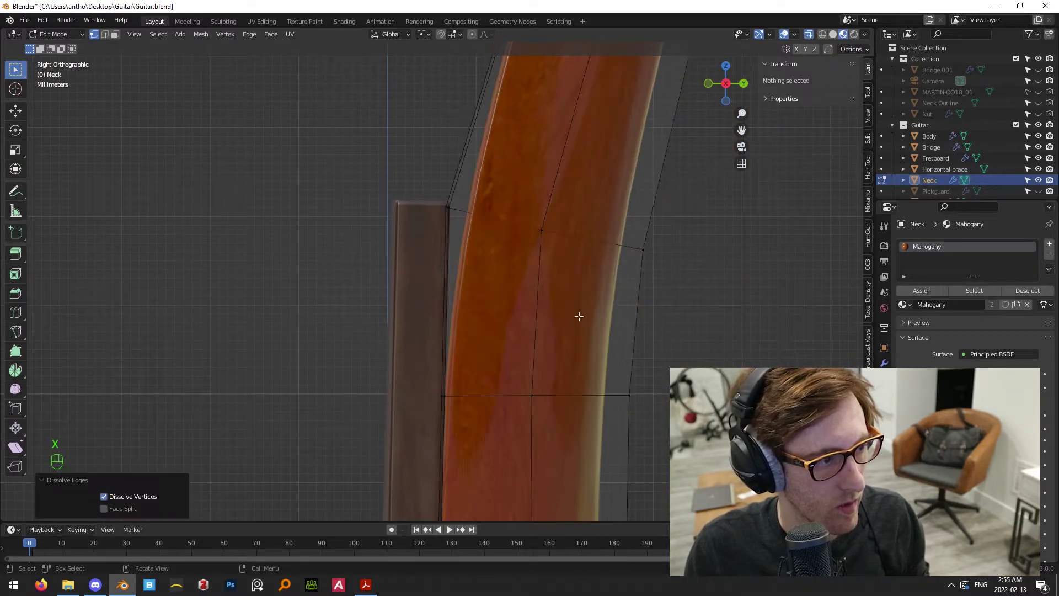
Add one loop cut to the neck just below the headstock bend, slid close to the bend with a factor of -0.956
{"action": "scroll", "coordinate": [424, 169], "scroll_direction": "down", "scroll_amount": 4}
{"action": "scroll", "coordinate": [425, 195], "scroll_direction": "down", "scroll_amount": 2}
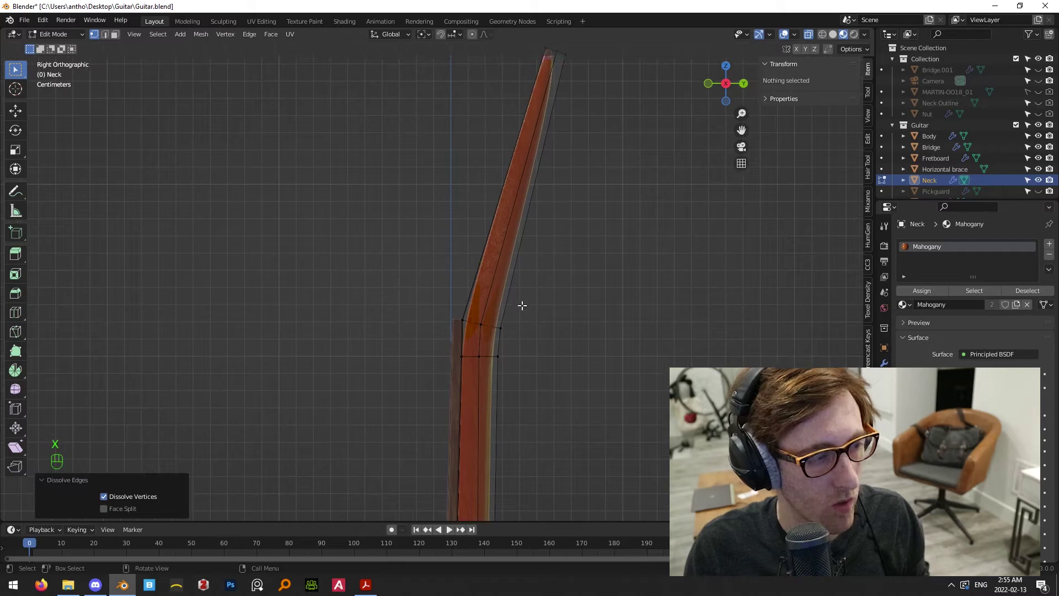
{"action": "scroll", "coordinate": [531, 284], "scroll_direction": "up", "scroll_amount": 7}
{"action": "key", "text": "ctrl+r"}
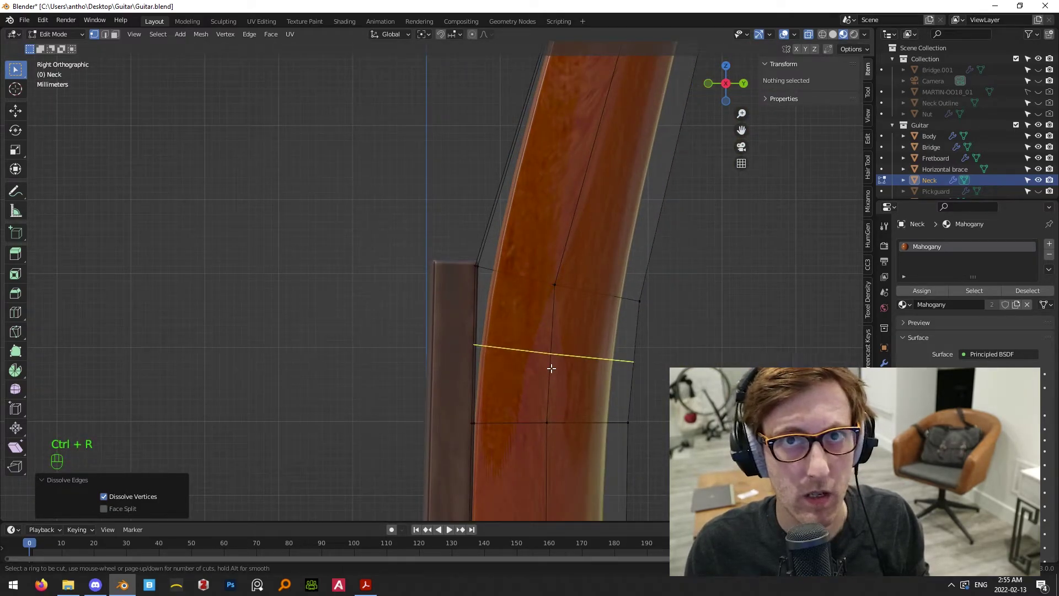
{"action": "left_click", "coordinate": [551, 367]}
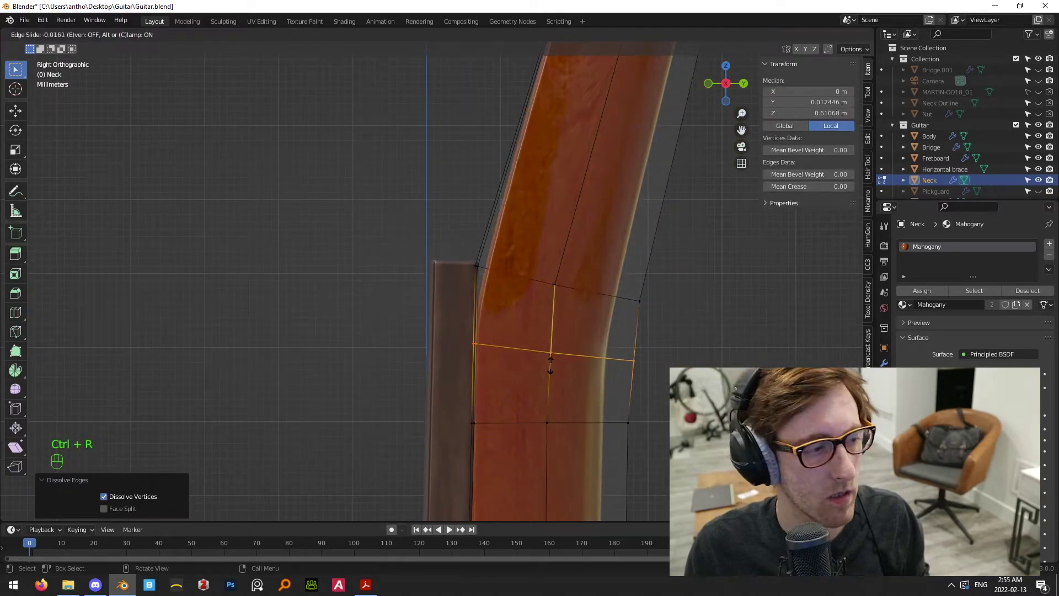
{"action": "left_click", "coordinate": [540, 302]}
{"action": "scroll", "coordinate": [480, 383], "scroll_direction": "down", "scroll_amount": 7}
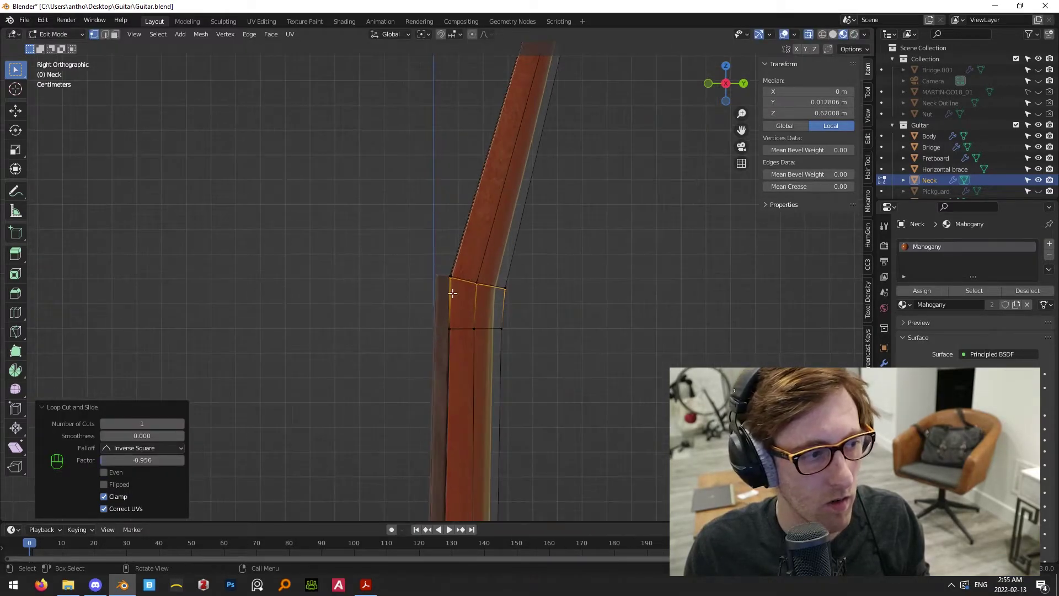
Raise the neck's headstock vertices, including the edge loops at the bend, about 0.004 m along Z and return to Object Mode
{"action": "key", "text": "shift+b"}
{"action": "left_click_drag", "start_coordinate": [349, 110], "coordinate": [556, 353]}
{"action": "middle_click_drag", "start_coordinate": [554, 462], "coordinate": [477, 234], "text": "shift"}
{"action": "scroll", "coordinate": [506, 239], "scroll_direction": "up", "scroll_amount": 6}
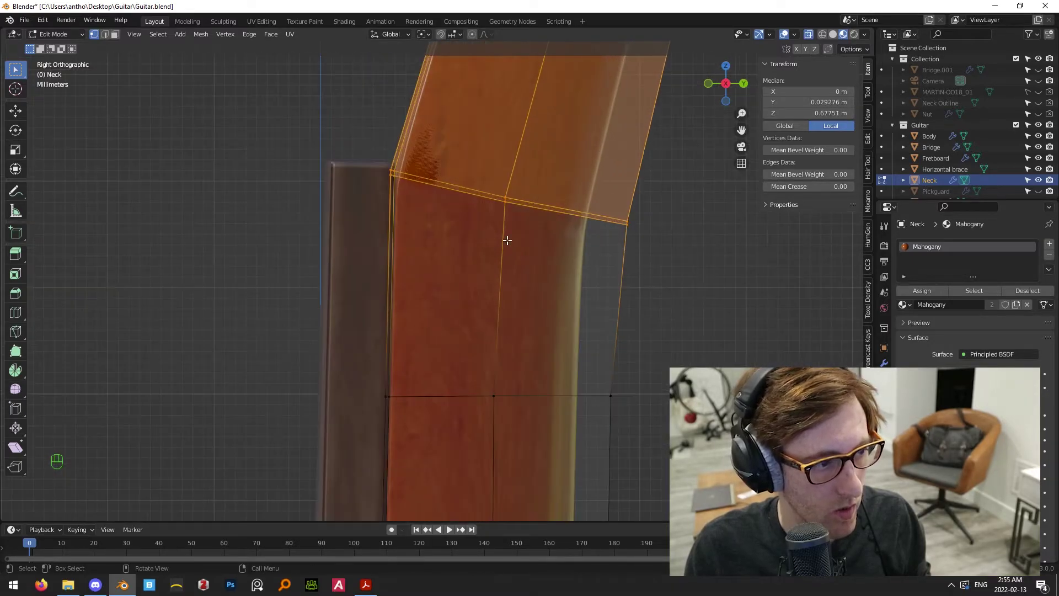
{"action": "scroll", "coordinate": [510, 241], "scroll_direction": "down", "scroll_amount": 1}
{"action": "key", "text": "g"}
{"action": "key", "text": "z"}
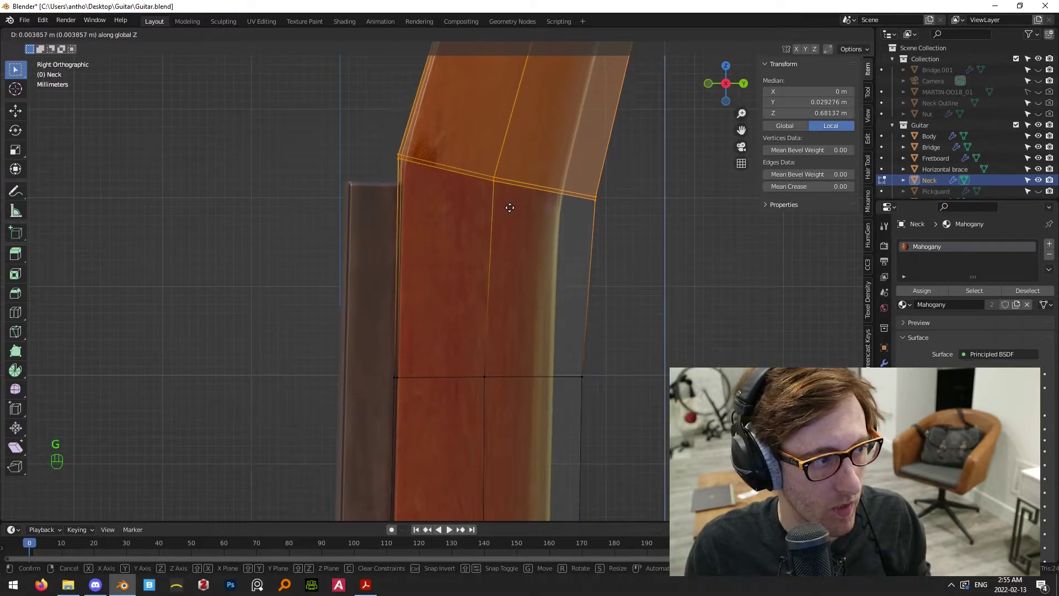
{"action": "left_click", "coordinate": [505, 203]}
{"action": "left_click", "coordinate": [685, 268]}
{"action": "key", "text": "Tab"}
{"action": "left_click", "coordinate": [623, 289]}
Examine how the fretboard meets the headstock bend, and check the soundboard's side profile from the neck joint down to the bridge
{"action": "scroll", "coordinate": [461, 256], "scroll_direction": "down", "scroll_amount": 3}
{"action": "middle_click_drag", "start_coordinate": [446, 217], "coordinate": [543, 231]}
{"action": "middle_click_drag", "start_coordinate": [386, 256], "coordinate": [307, 244]}
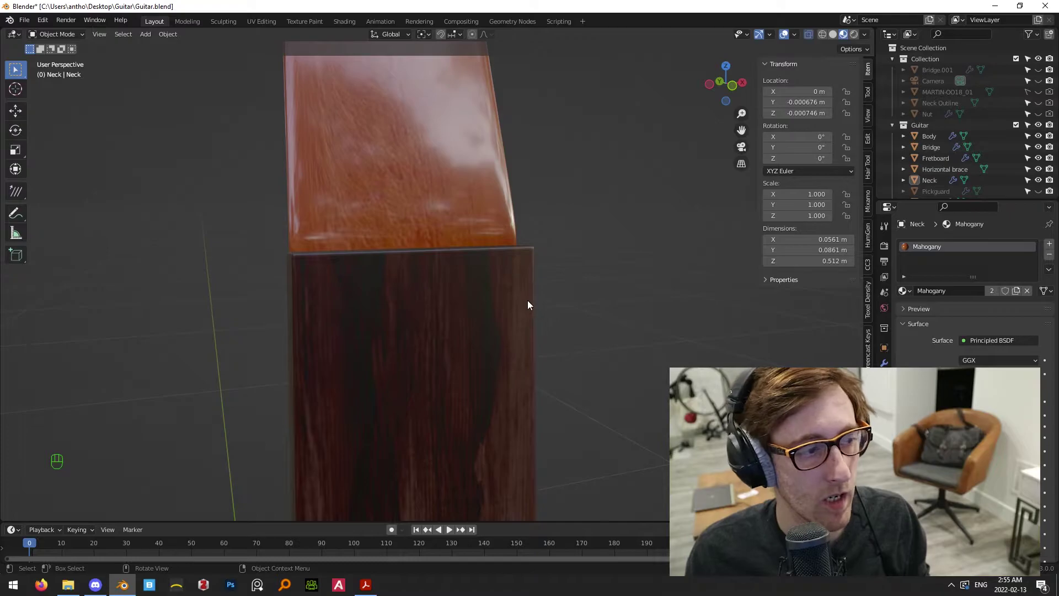
{"action": "middle_click_drag", "start_coordinate": [528, 302], "coordinate": [386, 300]}
{"action": "key", "text": "KP_3"}
{"action": "scroll", "coordinate": [544, 248], "scroll_direction": "up", "scroll_amount": 3}
{"action": "scroll", "coordinate": [631, 279], "scroll_direction": "down", "scroll_amount": 5}
{"action": "scroll", "coordinate": [643, 279], "scroll_direction": "up", "scroll_amount": 8}
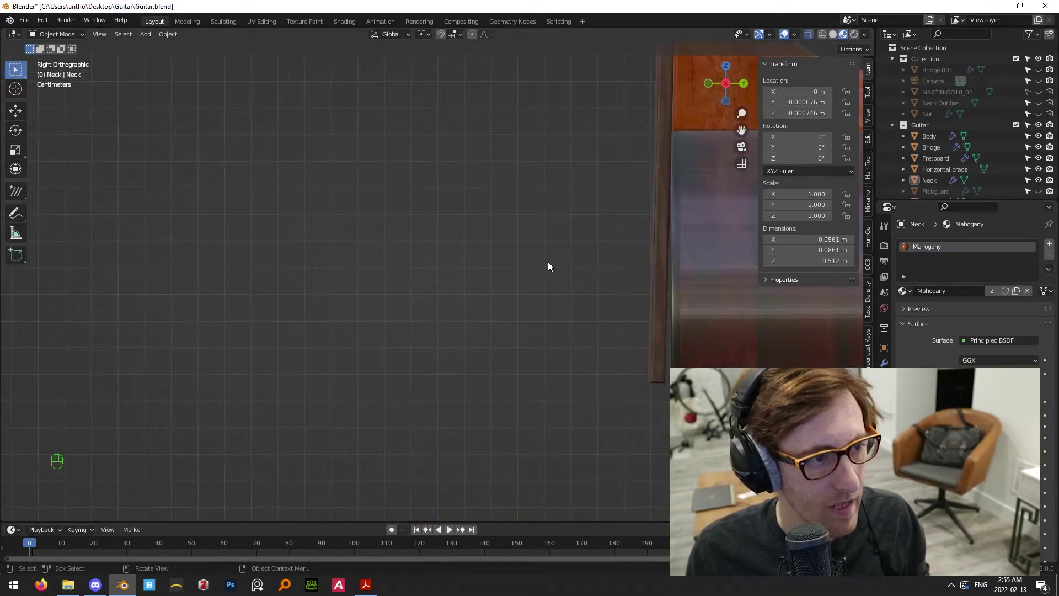
{"action": "scroll", "coordinate": [594, 257], "scroll_direction": "down", "scroll_amount": 5}
{"action": "left_click", "coordinate": [393, 318]}
{"action": "middle_click_drag", "start_coordinate": [393, 319], "coordinate": [544, 296]}
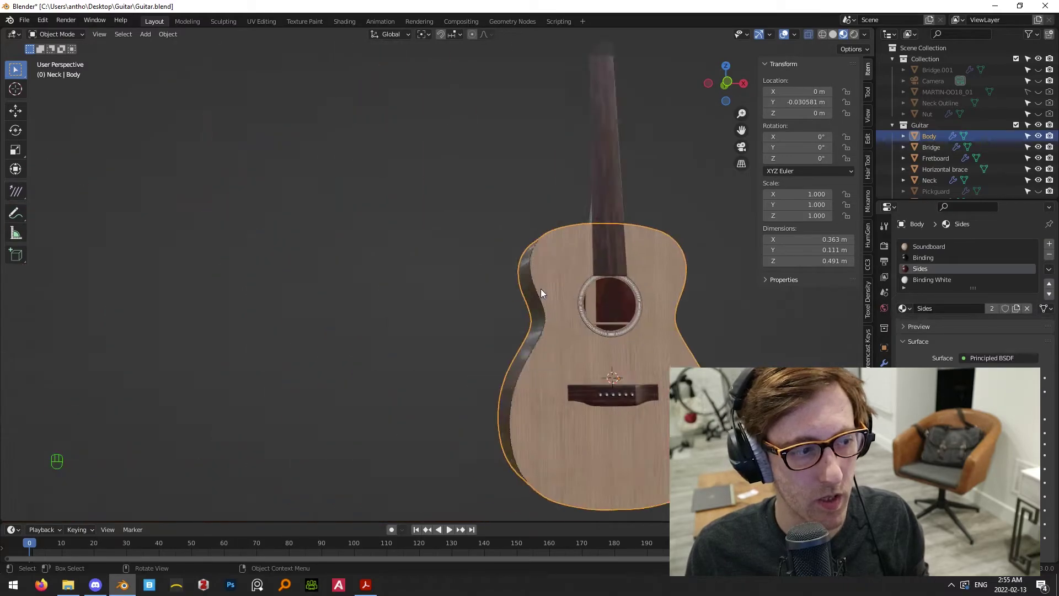
{"action": "scroll", "coordinate": [594, 270], "scroll_direction": "up", "scroll_amount": 2}
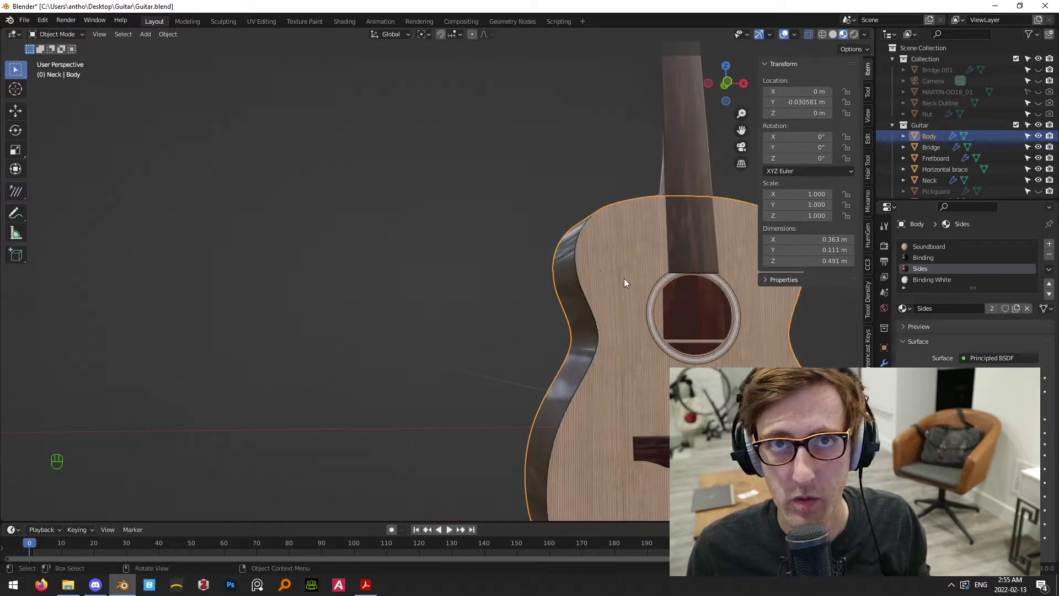
{"action": "middle_click_drag", "start_coordinate": [629, 280], "coordinate": [680, 299]}
{"action": "key", "text": "KP_3"}
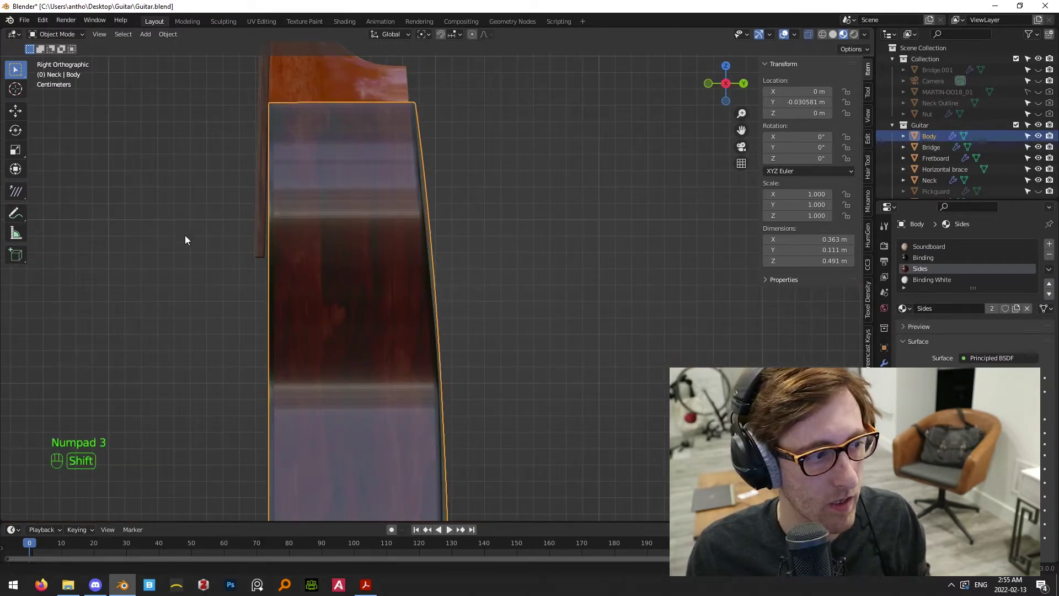
{"action": "middle_click_drag", "start_coordinate": [156, 229], "coordinate": [687, 237], "text": "shift"}
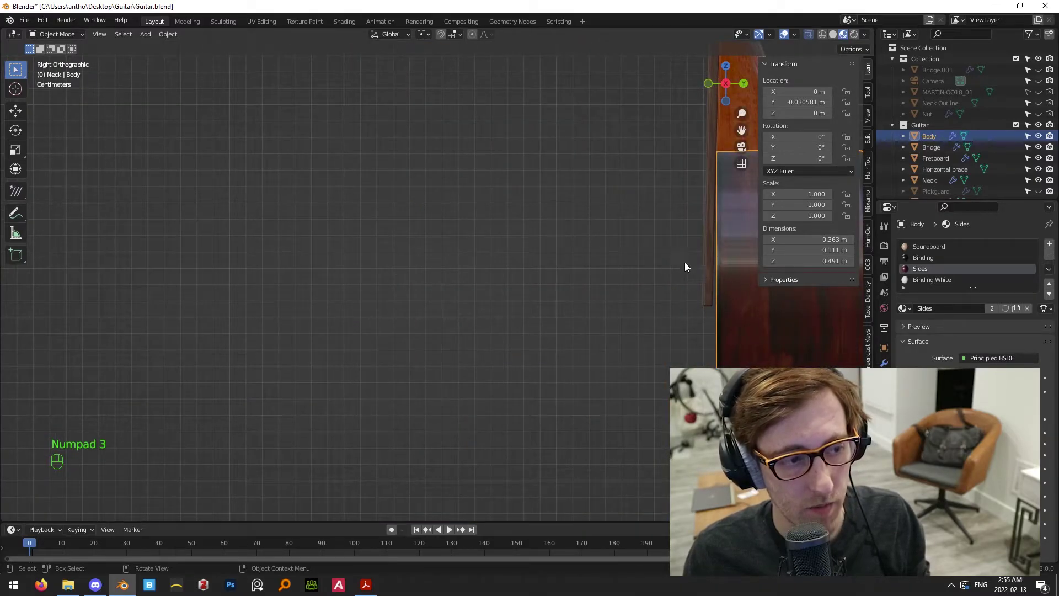
{"action": "middle_click_drag", "start_coordinate": [647, 278], "coordinate": [519, 257], "text": "shift"}
{"action": "scroll", "coordinate": [647, 250], "scroll_direction": "up", "scroll_amount": 3}
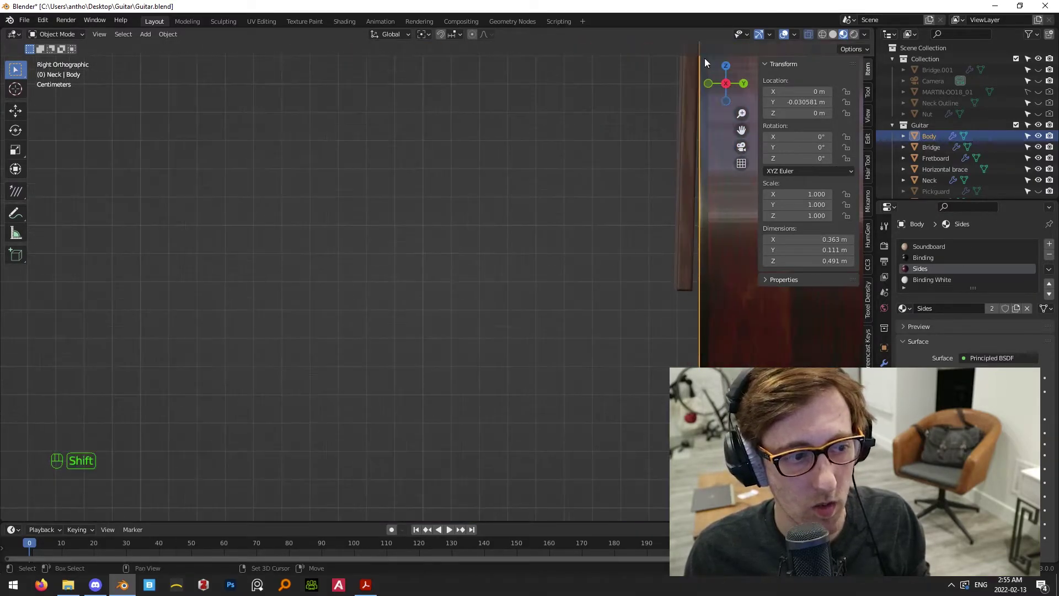
{"action": "scroll", "coordinate": [697, 313], "scroll_direction": "down", "scroll_amount": 5}
{"action": "middle_click_drag", "start_coordinate": [677, 307], "coordinate": [695, 225], "text": "shift"}
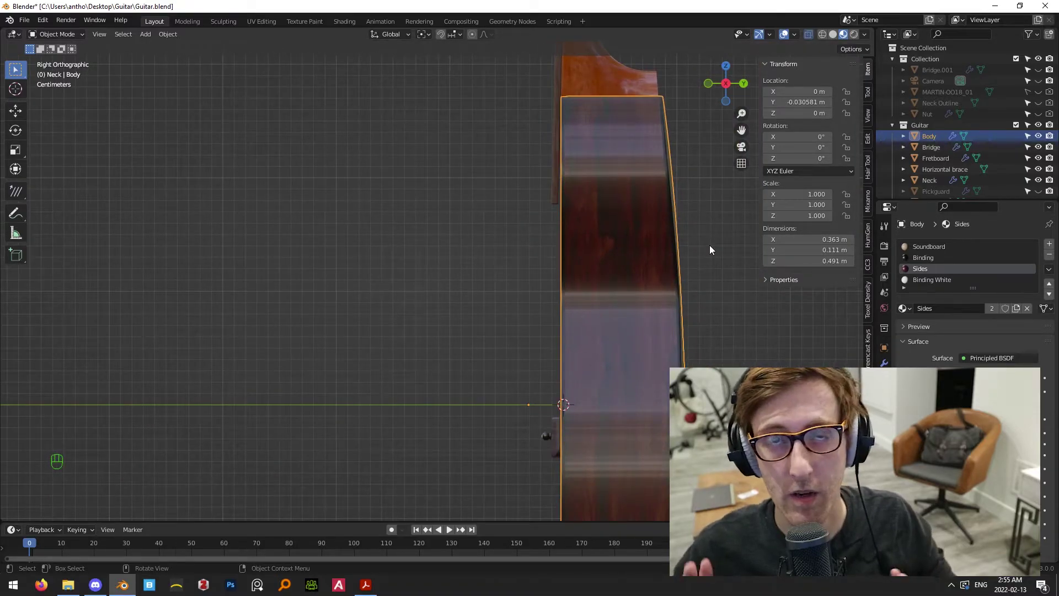
{"action": "scroll", "coordinate": [468, 252], "scroll_direction": "down", "scroll_amount": 3}
{"action": "scroll", "coordinate": [485, 265], "scroll_direction": "up", "scroll_amount": 3}
{"action": "left_click", "coordinate": [499, 277]}
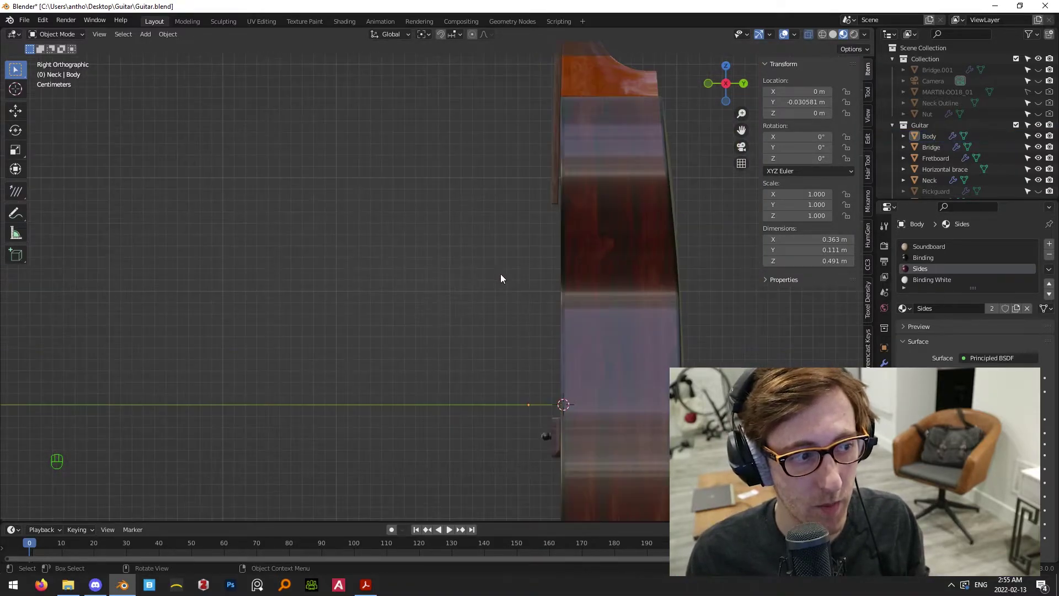
{"action": "middle_click_drag", "start_coordinate": [545, 380], "coordinate": [438, 215], "text": "shift"}
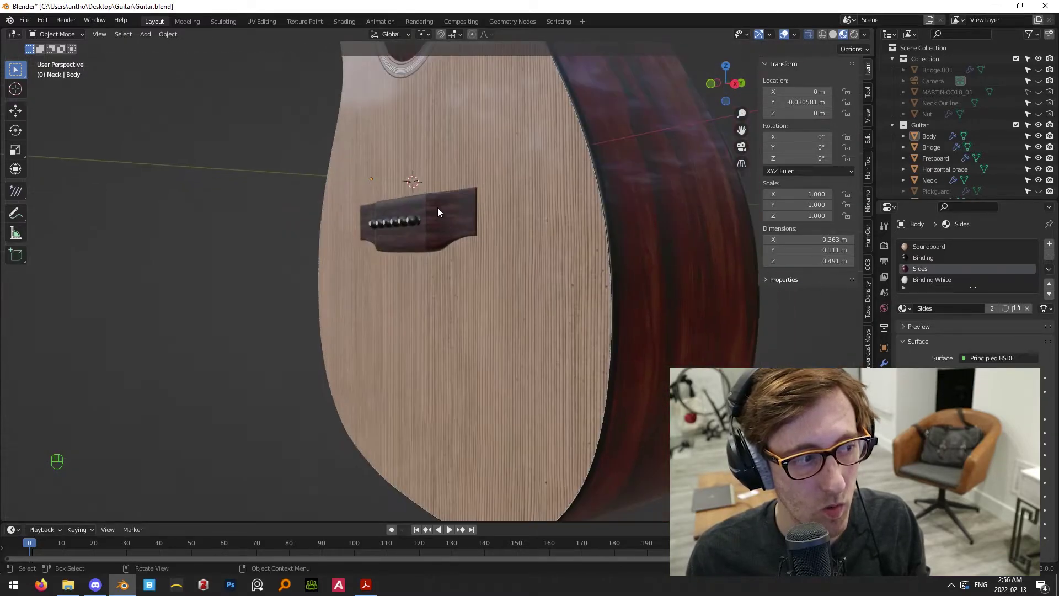
Move the bridge and its pins about 0.02 m along negative Y, away from the soundboard
{"action": "left_click", "coordinate": [440, 213]}
{"action": "left_click", "coordinate": [386, 222]}
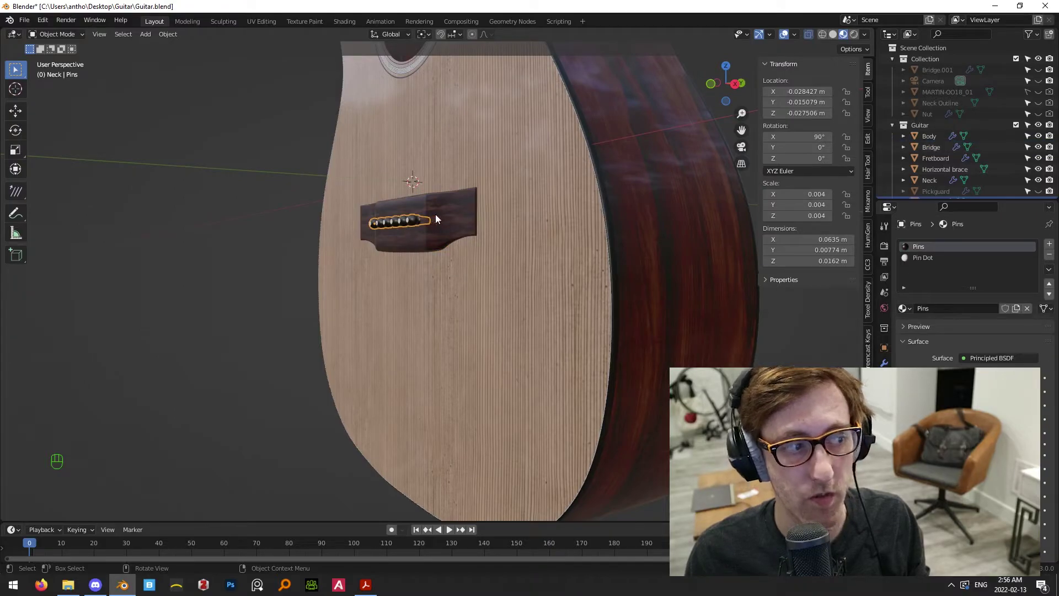
{"action": "left_click", "coordinate": [436, 214]}
{"action": "key", "text": "KP_3"}
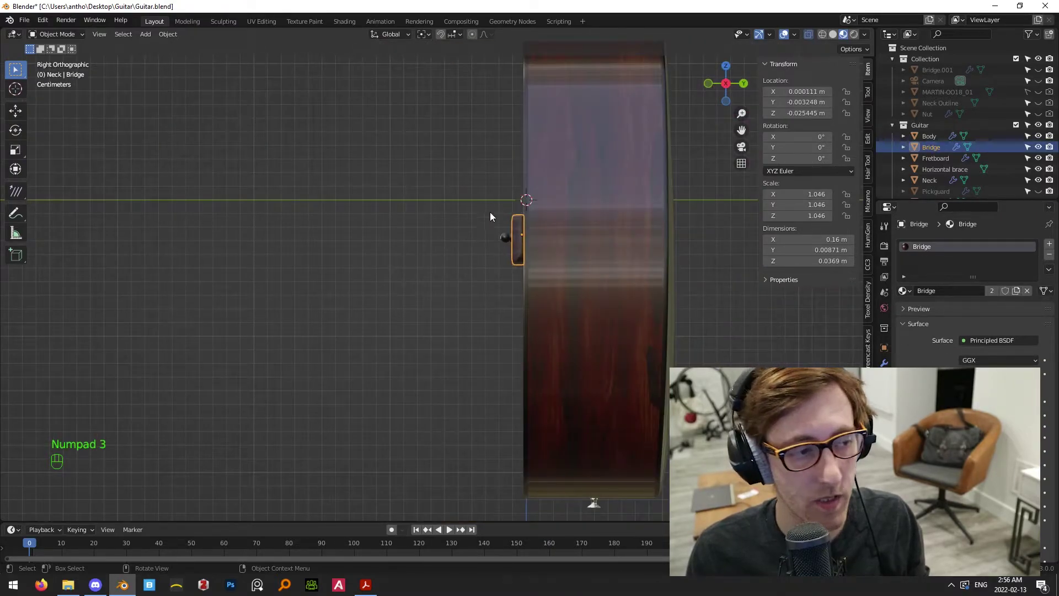
{"action": "key", "text": "g"}
{"action": "key", "text": "y"}
{"action": "left_click", "coordinate": [507, 256]}
{"action": "left_click", "coordinate": [486, 175]}
Edit the guitar body's mesh and hide all the vertices of its back side
{"action": "middle_click_drag", "start_coordinate": [486, 174], "coordinate": [608, 253]}
{"action": "left_click", "coordinate": [605, 253]}
{"action": "key", "text": "Tab"}
{"action": "key", "text": "Tab"}
{"action": "key", "text": "Tab"}
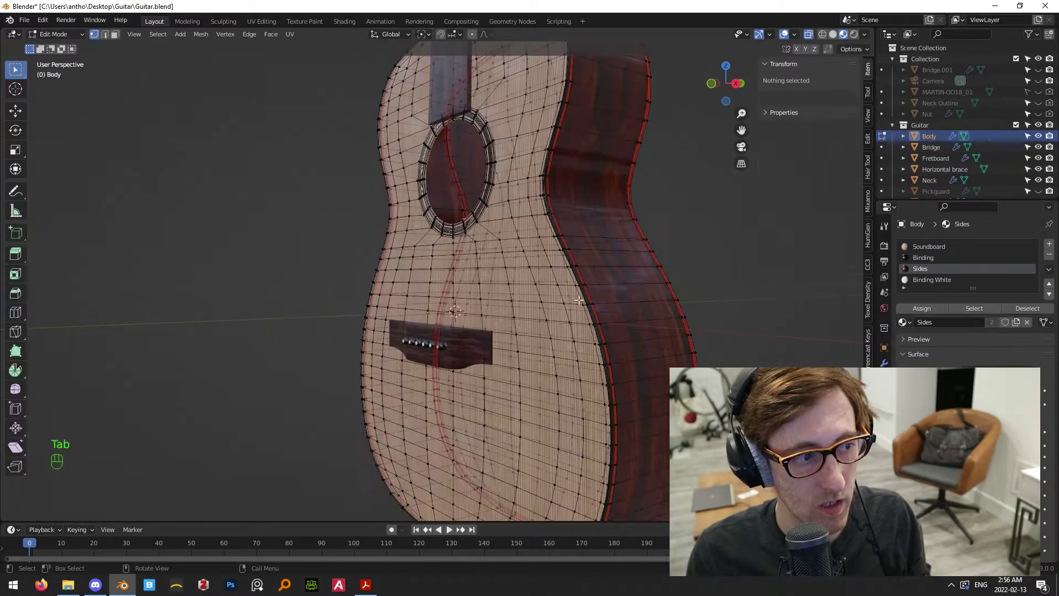
{"action": "key", "text": "KP_3"}
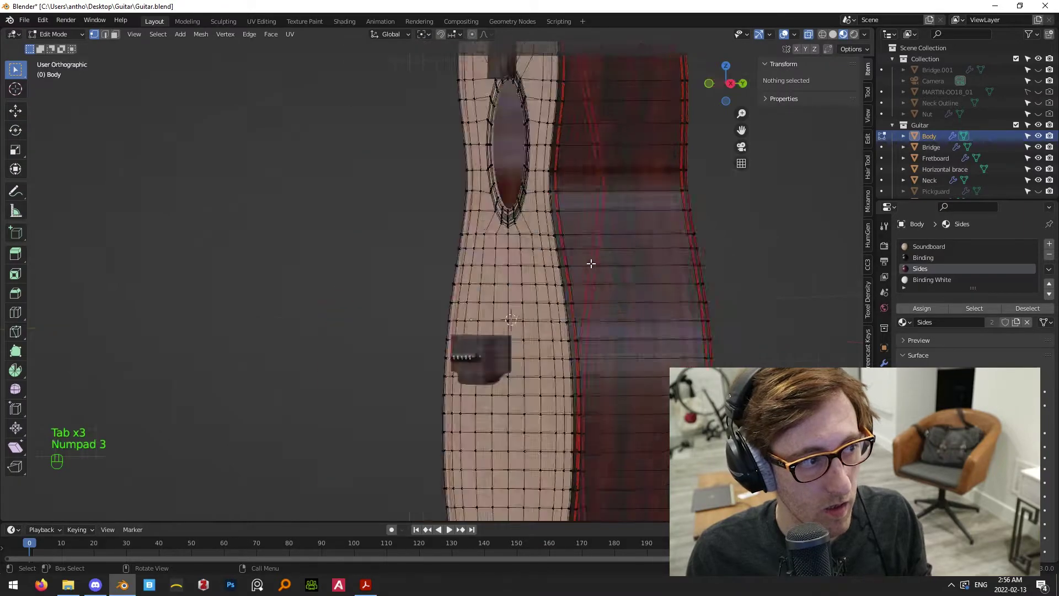
{"action": "left_click_drag", "start_coordinate": [486, 109], "coordinate": [589, 366]}
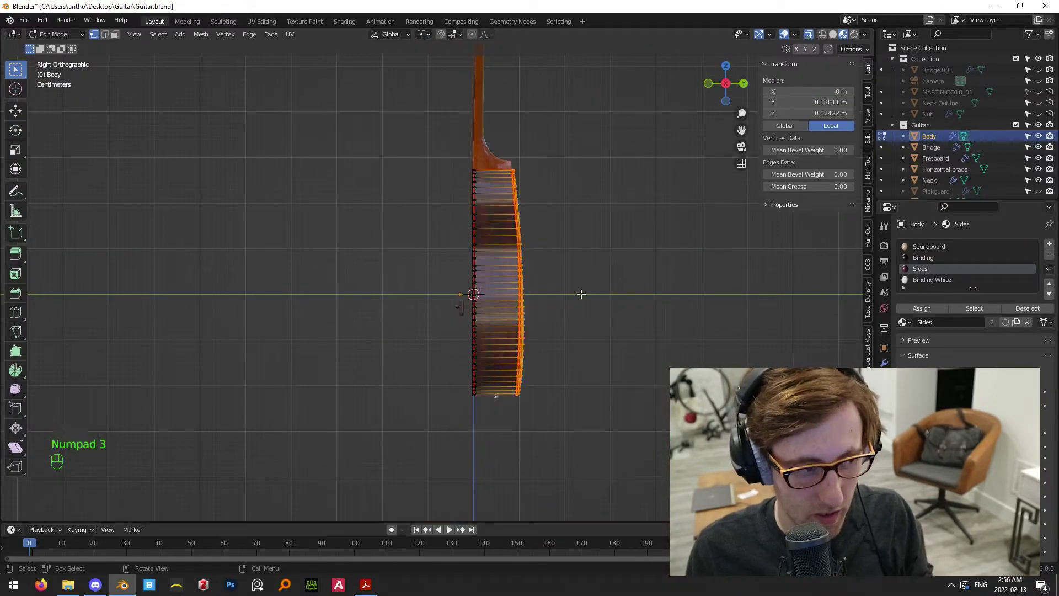
{"action": "key", "text": "h"}
Select the edge loops along the side binding at the soundboard's rim and hide them
{"action": "scroll", "coordinate": [563, 258], "scroll_direction": "up", "scroll_amount": 2}
{"action": "middle_click_drag", "start_coordinate": [598, 279], "coordinate": [626, 283]}
{"action": "key", "text": "KP_3"}
{"action": "scroll", "coordinate": [558, 172], "scroll_direction": "up", "scroll_amount": 4}
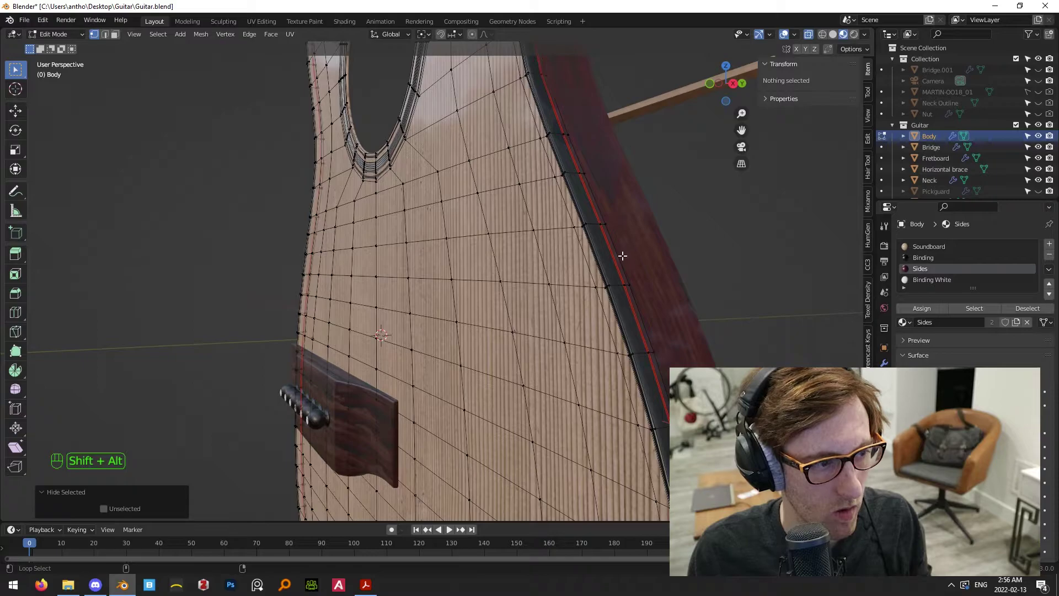
{"action": "left_click", "coordinate": [622, 255], "text": "alt+shift"}
{"action": "scroll", "coordinate": [601, 262], "scroll_direction": "up", "scroll_amount": 3}
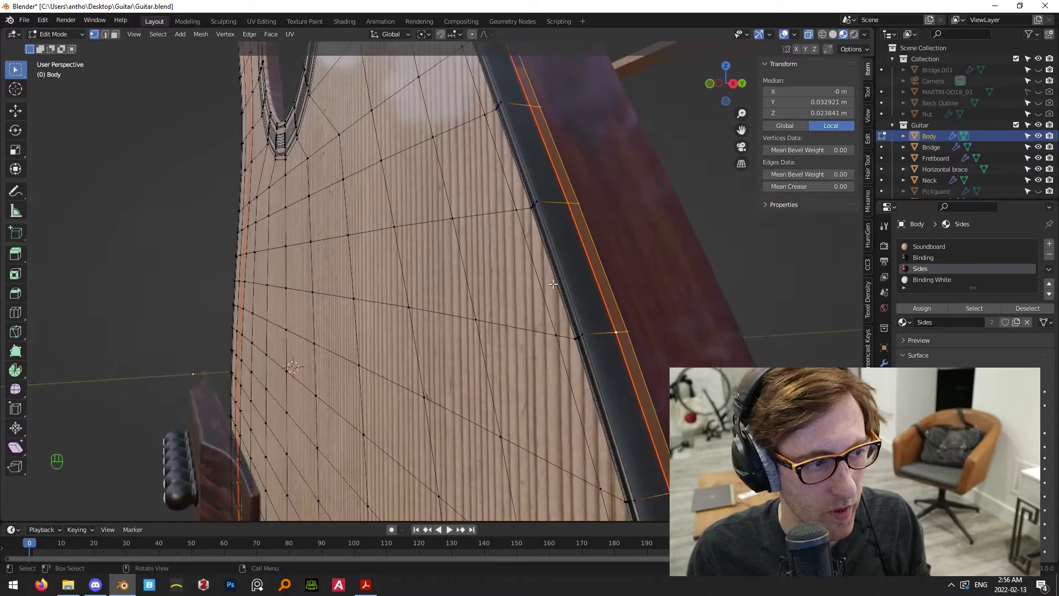
{"action": "left_click", "coordinate": [584, 269], "text": "alt+shift"}
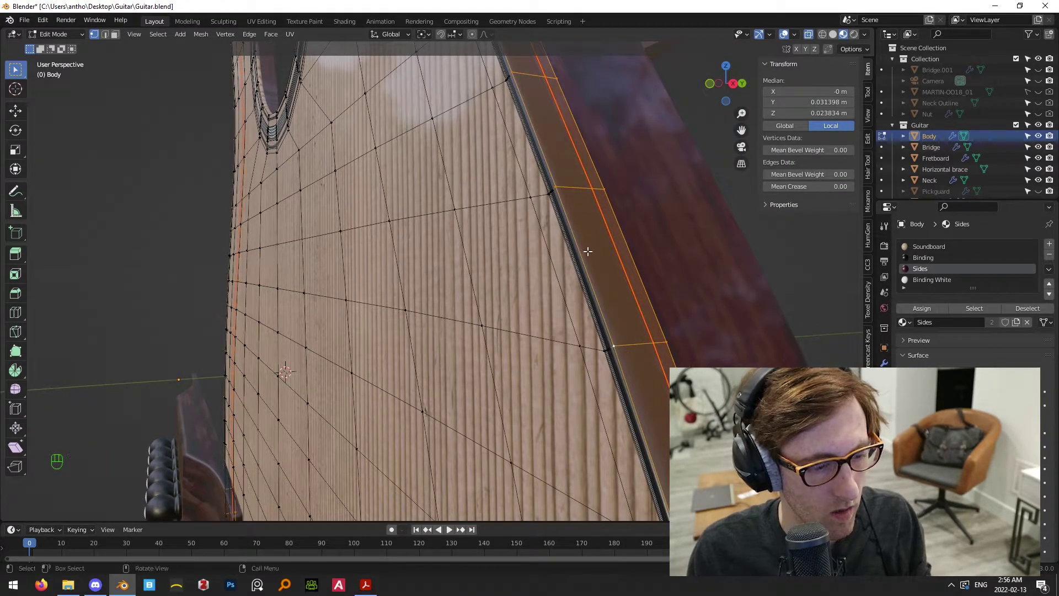
{"action": "key", "text": "h"}
Inspect the remaining soundboard mesh from the side and around the sound hole rosette
{"action": "key", "text": "KP_3"}
{"action": "scroll", "coordinate": [567, 280], "scroll_direction": "up", "scroll_amount": 3}
{"action": "scroll", "coordinate": [464, 194], "scroll_direction": "down", "scroll_amount": 3}
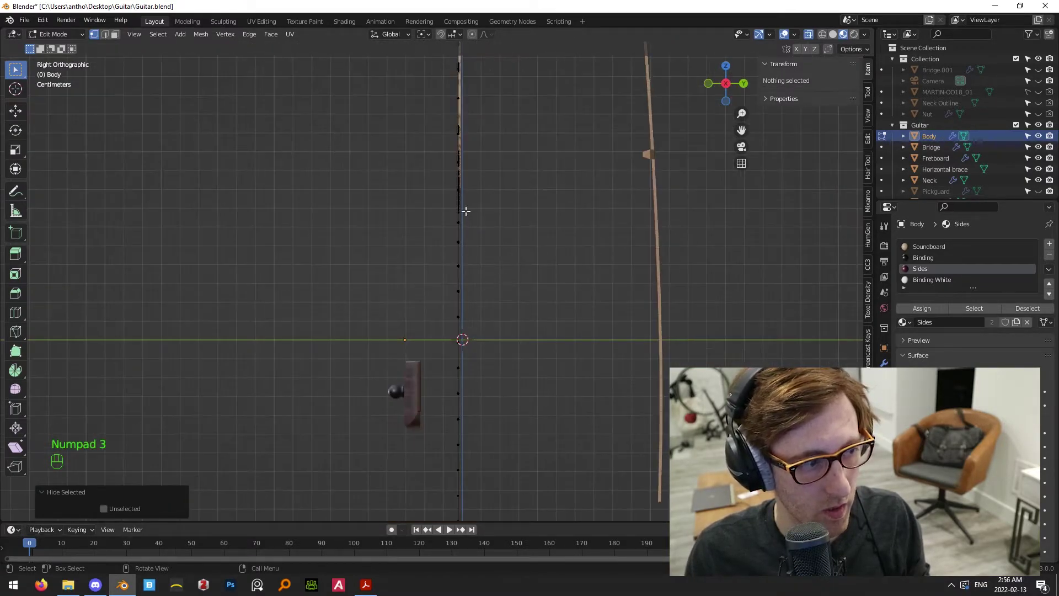
{"action": "key", "text": "Tab"}
{"action": "middle_click_drag", "start_coordinate": [535, 307], "coordinate": [414, 256]}
{"action": "key", "text": "Tab"}
{"action": "scroll", "coordinate": [465, 356], "scroll_direction": "up", "scroll_amount": 7}
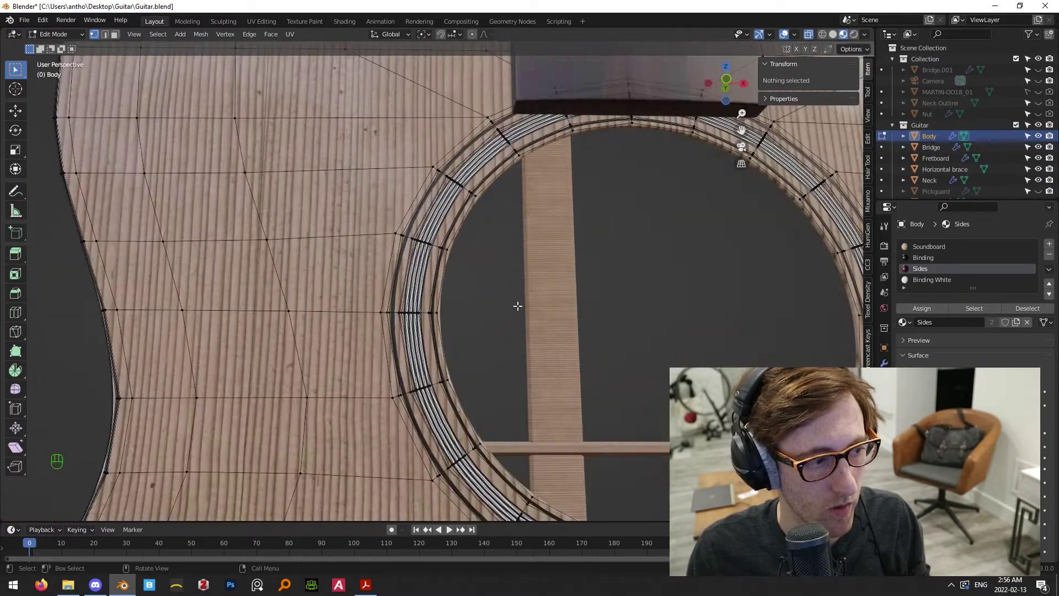
{"action": "scroll", "coordinate": [517, 348], "scroll_direction": "down", "scroll_amount": 9}
{"action": "key", "text": "KP_3"}
Select the sound hole ring and the central soundboard vertices down to the bridge, and enable proportional editing with Sphere falloff
{"action": "key", "text": "KP_7"}
{"action": "key", "text": "KP_1"}
{"action": "scroll", "coordinate": [480, 276], "scroll_direction": "down", "scroll_amount": 2}
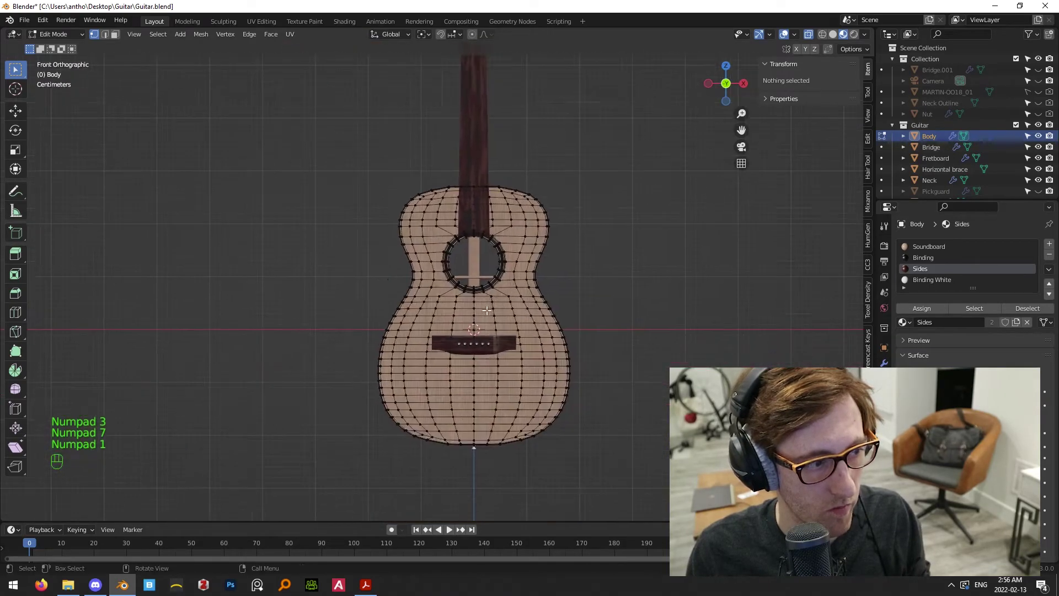
{"action": "scroll", "coordinate": [446, 198], "scroll_direction": "up", "scroll_amount": 4}
{"action": "left_click_drag", "start_coordinate": [439, 175], "coordinate": [593, 310]}
{"action": "scroll", "coordinate": [593, 310], "scroll_direction": "up", "scroll_amount": 2}
{"action": "middle_click_drag", "start_coordinate": [590, 310], "coordinate": [558, 224], "text": "shift"}
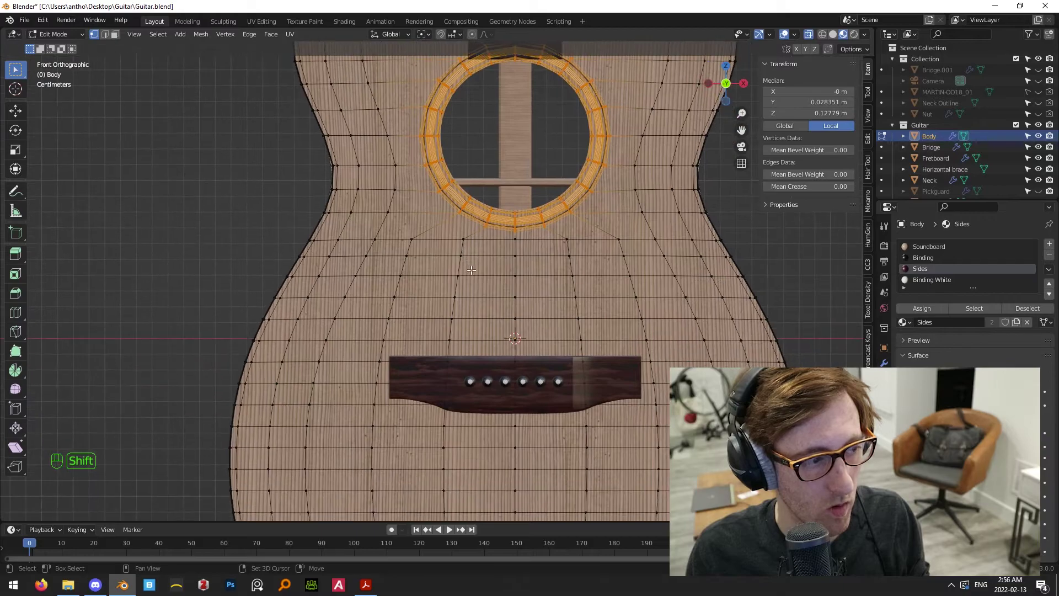
{"action": "scroll", "coordinate": [552, 225], "scroll_direction": "down", "scroll_amount": 2}
{"action": "left_click_drag", "start_coordinate": [411, 236], "coordinate": [565, 339], "text": "shift"}
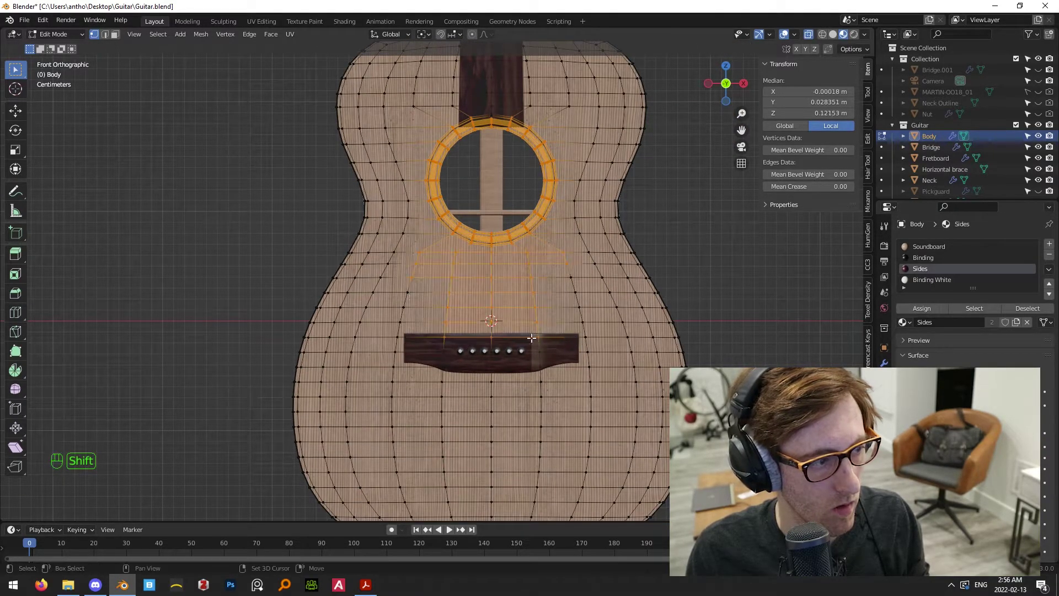
{"action": "left_click_drag", "start_coordinate": [393, 284], "coordinate": [586, 353], "text": "shift"}
{"action": "left_click", "coordinate": [574, 287], "text": "shift"}
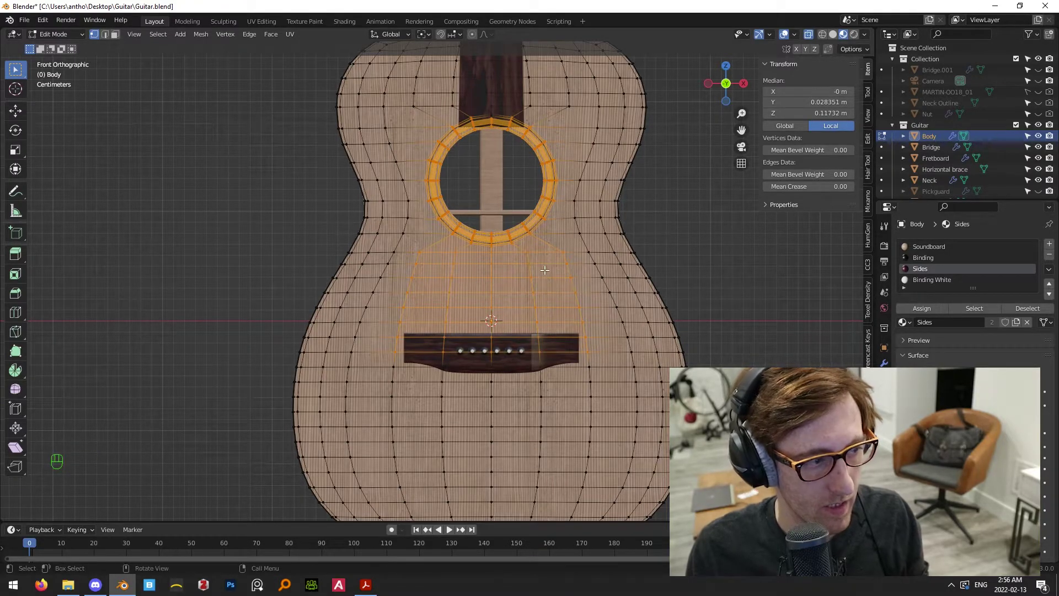
{"action": "left_click", "coordinate": [489, 33]}
{"action": "left_click", "coordinate": [448, 96]}
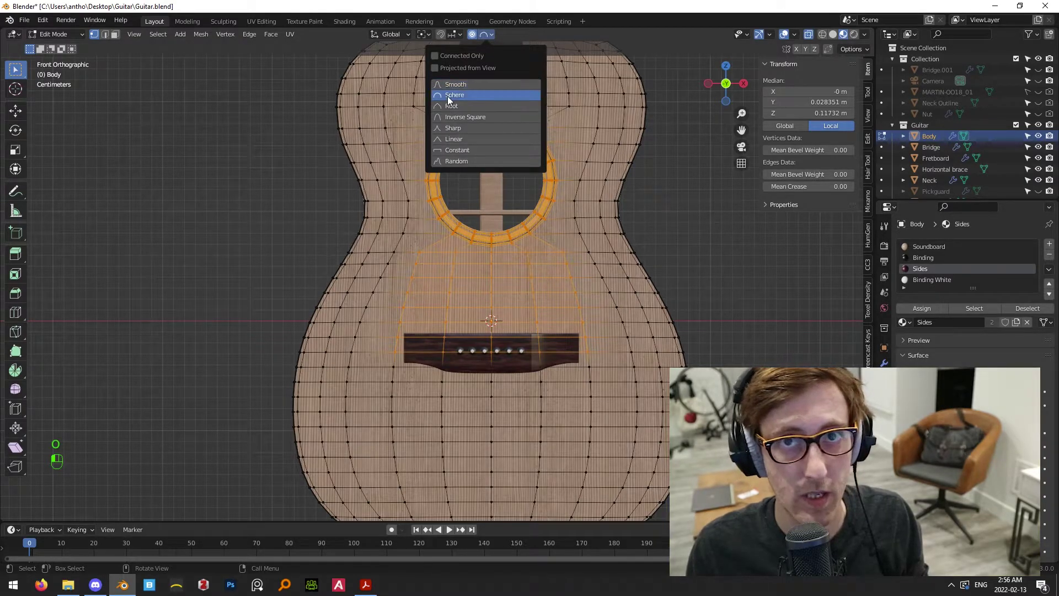
{"action": "middle_click_drag", "start_coordinate": [615, 134], "coordinate": [535, 145]}
{"action": "middle_click_drag", "start_coordinate": [535, 145], "coordinate": [427, 262], "text": "shift"}
{"action": "middle_click_drag", "start_coordinate": [491, 265], "coordinate": [453, 270]}
{"action": "scroll", "coordinate": [453, 270], "scroll_direction": "up", "scroll_amount": 2}
{"action": "key", "text": "KP_3"}
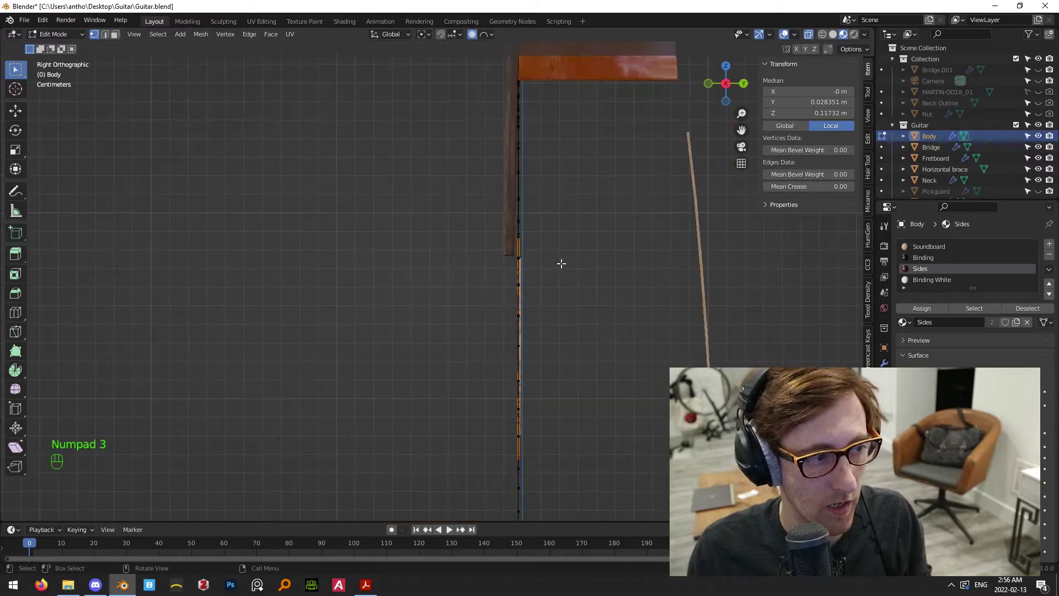
{"action": "middle_click_drag", "start_coordinate": [544, 255], "coordinate": [580, 260], "text": "shift"}
{"action": "key", "text": "g"}
{"action": "key", "text": "y"}
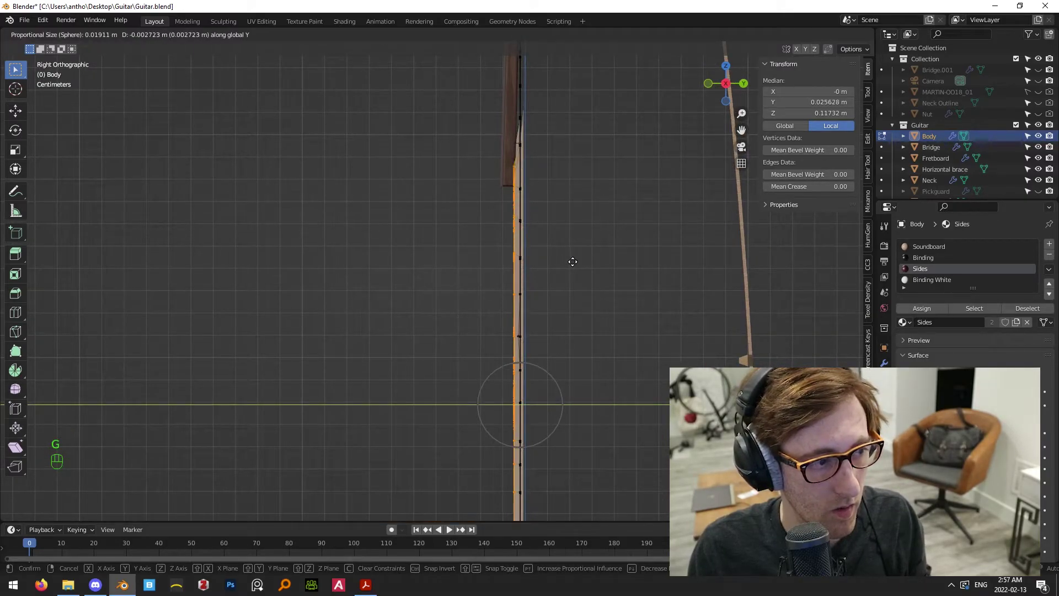
{"action": "right_click", "coordinate": [585, 272]}
Bow the soundboard outward about 0.003 m along Y by moving the selected central vertices with a much larger proportional radius
{"action": "scroll", "coordinate": [644, 192], "scroll_direction": "down", "scroll_amount": 4}
{"action": "middle_click_drag", "start_coordinate": [461, 274], "coordinate": [559, 241]}
{"action": "key", "text": "KP_3"}
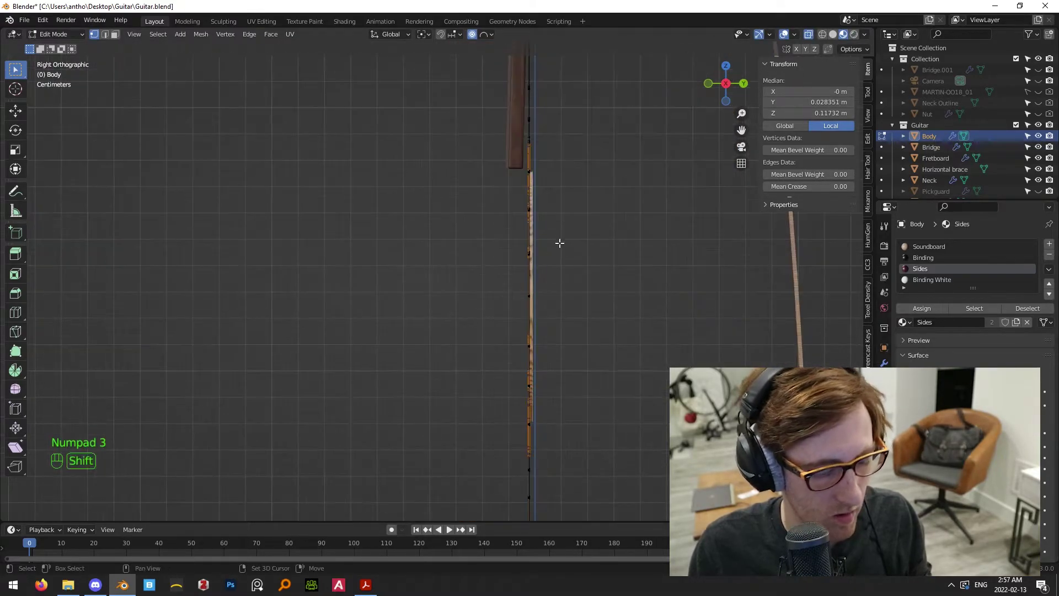
{"action": "scroll", "coordinate": [577, 359], "scroll_direction": "down", "scroll_amount": 2}
{"action": "key", "text": "g"}
{"action": "key", "text": "y"}
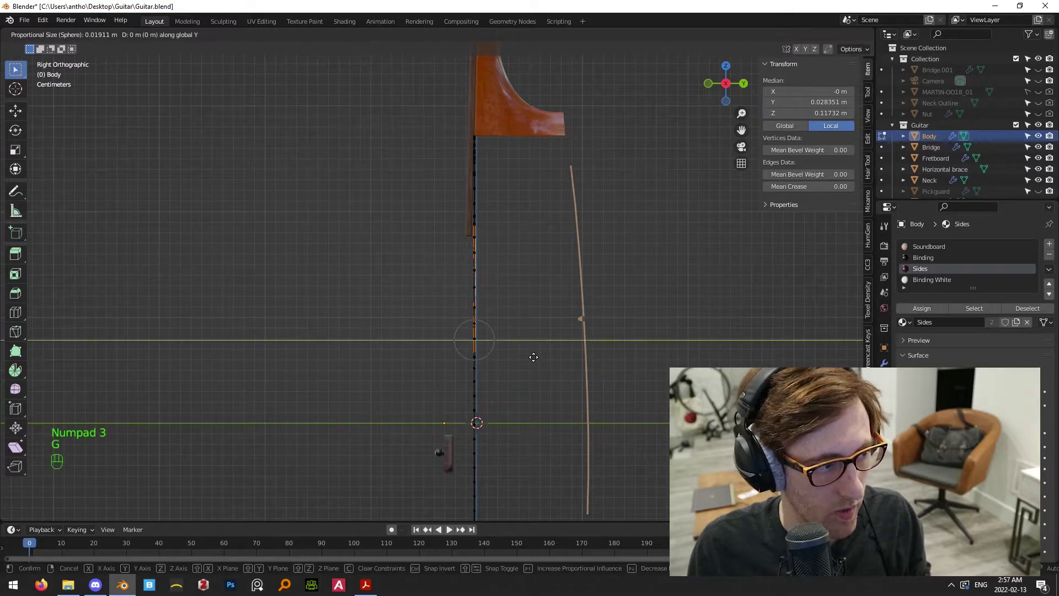
{"action": "scroll", "coordinate": [535, 356], "scroll_direction": "down", "scroll_amount": 13}
{"action": "scroll", "coordinate": [536, 356], "scroll_direction": "down", "scroll_amount": 17}
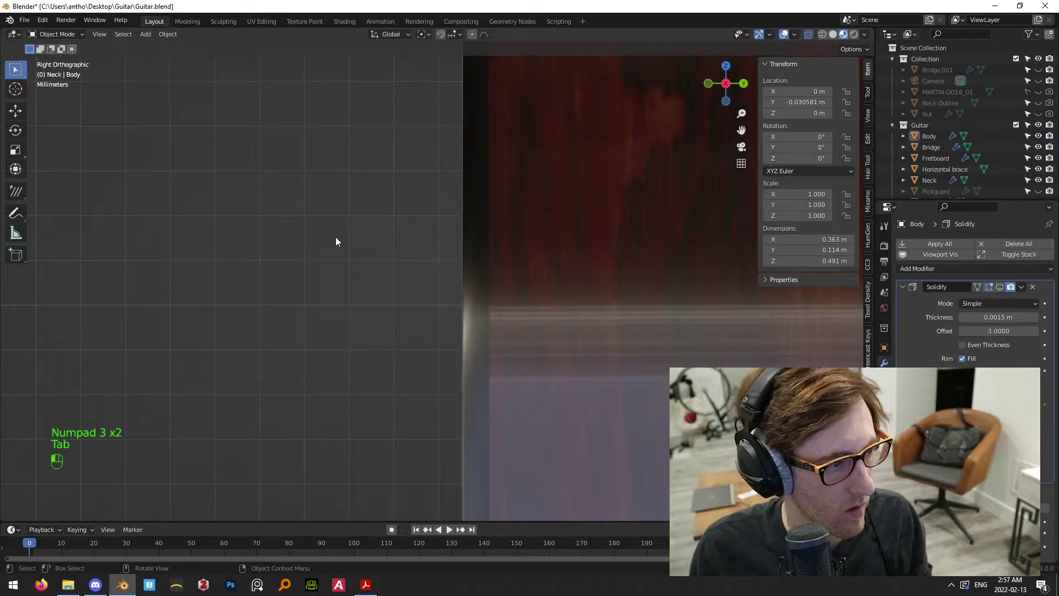
Select the bridge together with its pins and move them about 0.0177 m along Y onto the soundboard's surface
{"action": "scroll", "coordinate": [335, 237], "scroll_direction": "down", "scroll_amount": 10}
{"action": "middle_click_drag", "start_coordinate": [336, 237], "coordinate": [470, 278]}
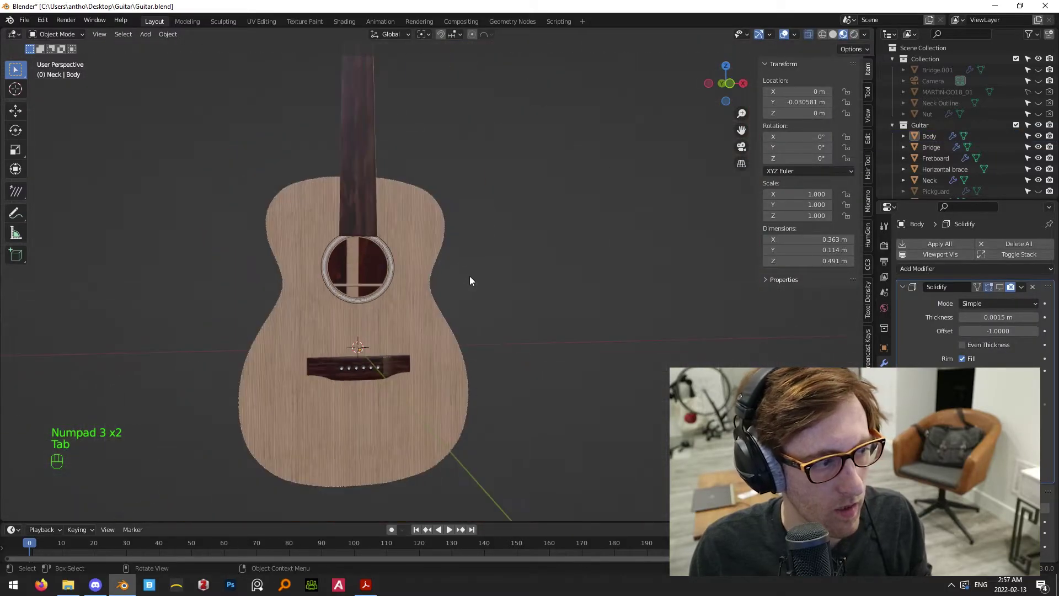
{"action": "scroll", "coordinate": [439, 283], "scroll_direction": "up", "scroll_amount": 3}
{"action": "middle_click_drag", "start_coordinate": [363, 303], "coordinate": [425, 218], "text": "shift"}
{"action": "key", "text": "KP_3"}
{"action": "middle_click_drag", "start_coordinate": [421, 120], "coordinate": [511, 102], "text": "shift"}
{"action": "scroll", "coordinate": [562, 281], "scroll_direction": "up", "scroll_amount": 5}
{"action": "middle_click_drag", "start_coordinate": [506, 237], "coordinate": [347, 114], "text": "shift"}
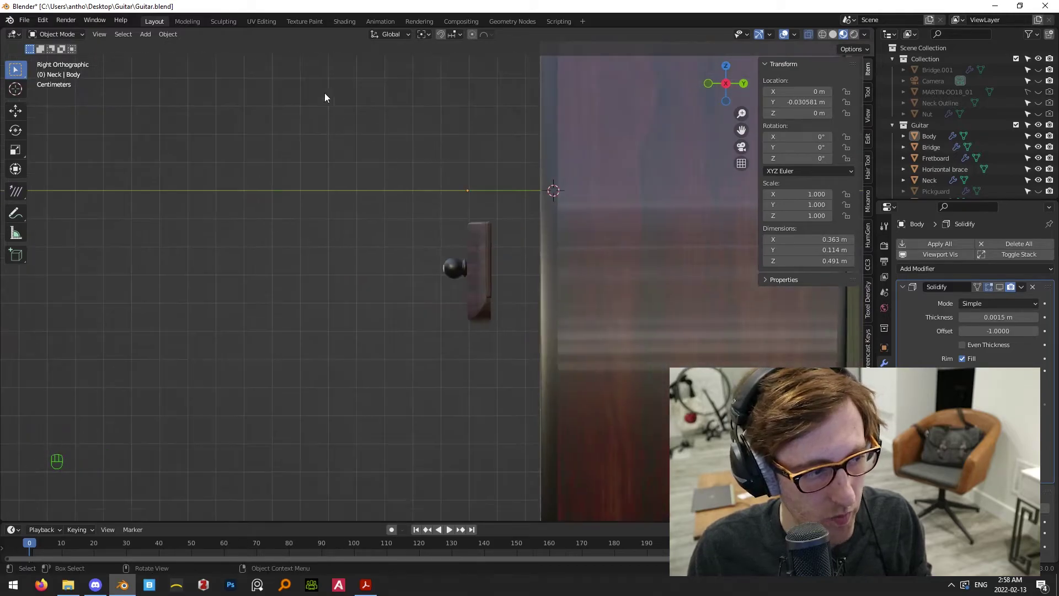
{"action": "left_click", "coordinate": [456, 270]}
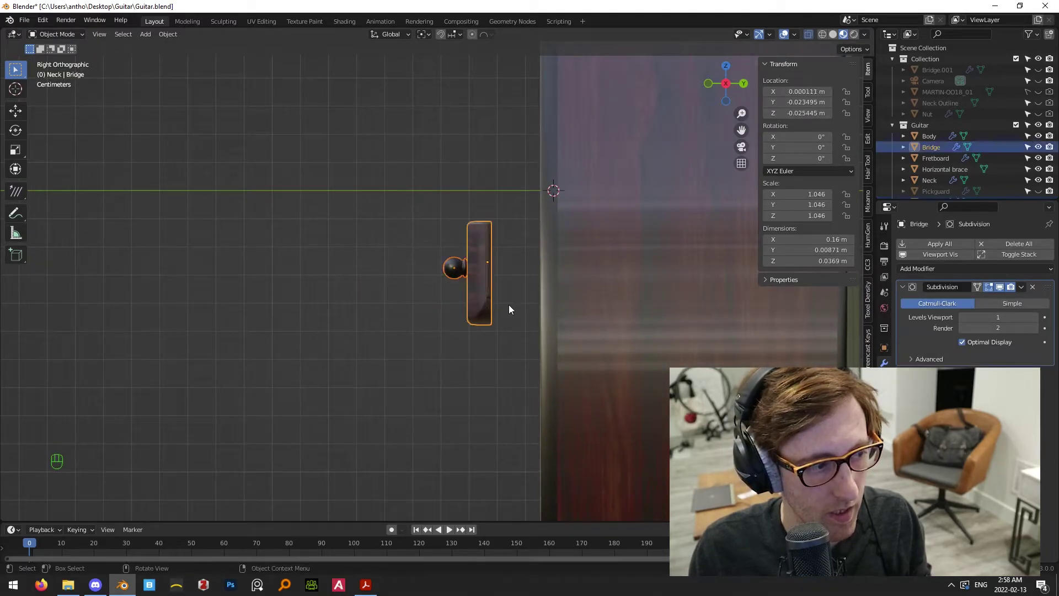
{"action": "scroll", "coordinate": [421, 272], "scroll_direction": "up", "scroll_amount": 2}
{"action": "key", "text": "g"}
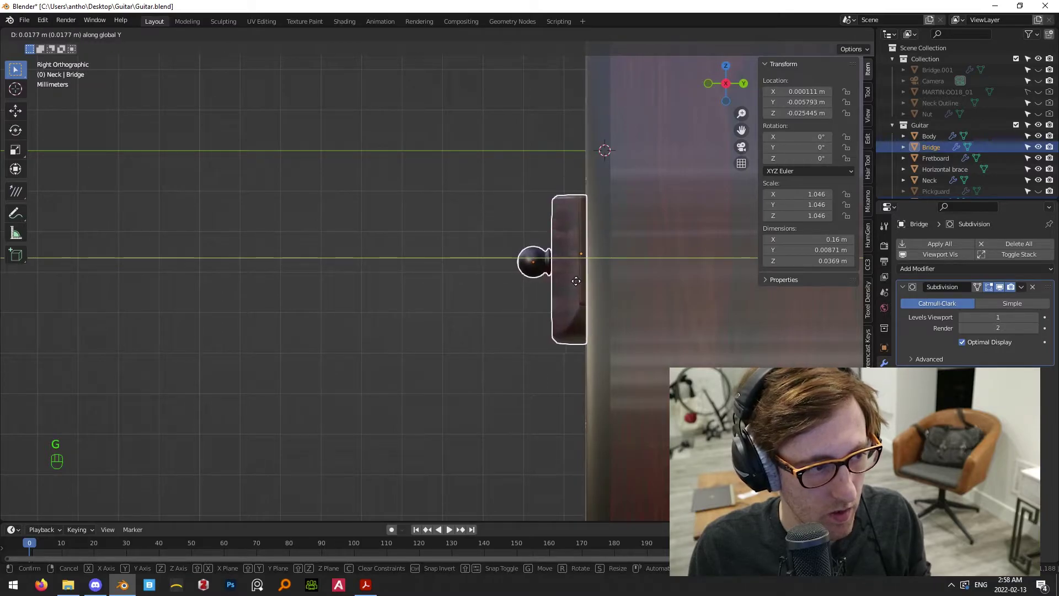
{"action": "left_click", "coordinate": [547, 194]}
{"action": "left_click", "coordinate": [566, 258]}
{"action": "left_click_drag", "start_coordinate": [486, 205], "coordinate": [553, 304]}
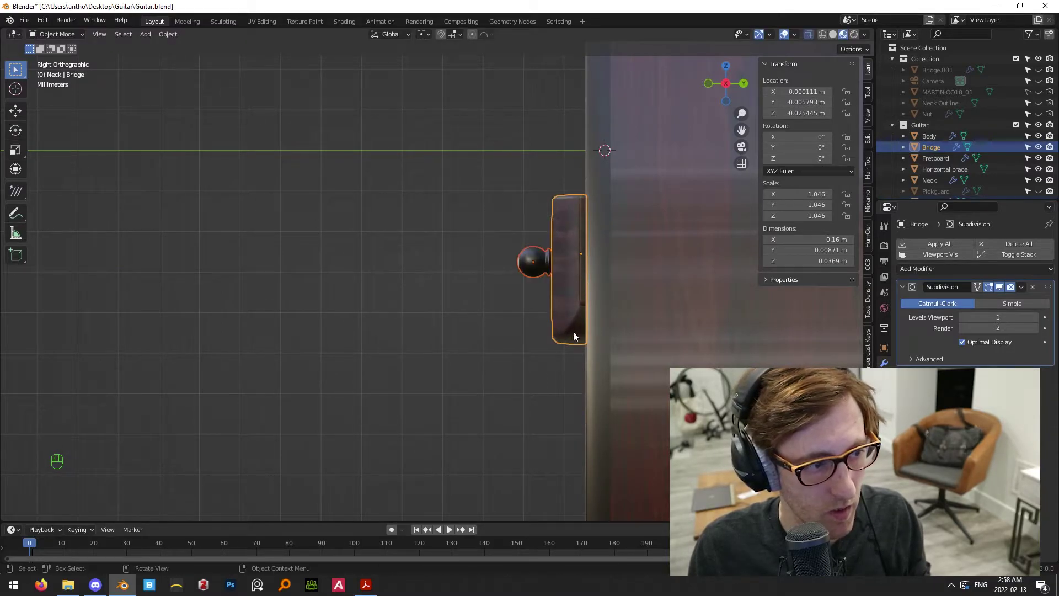
Rotate the bridge and pins about 0.5° around X to follow the soundboard's slight curve
{"action": "scroll", "coordinate": [642, 326], "scroll_direction": "up", "scroll_amount": 3}
{"action": "middle_click_drag", "start_coordinate": [646, 327], "coordinate": [565, 339], "text": "shift"}
{"action": "key", "text": "r"}
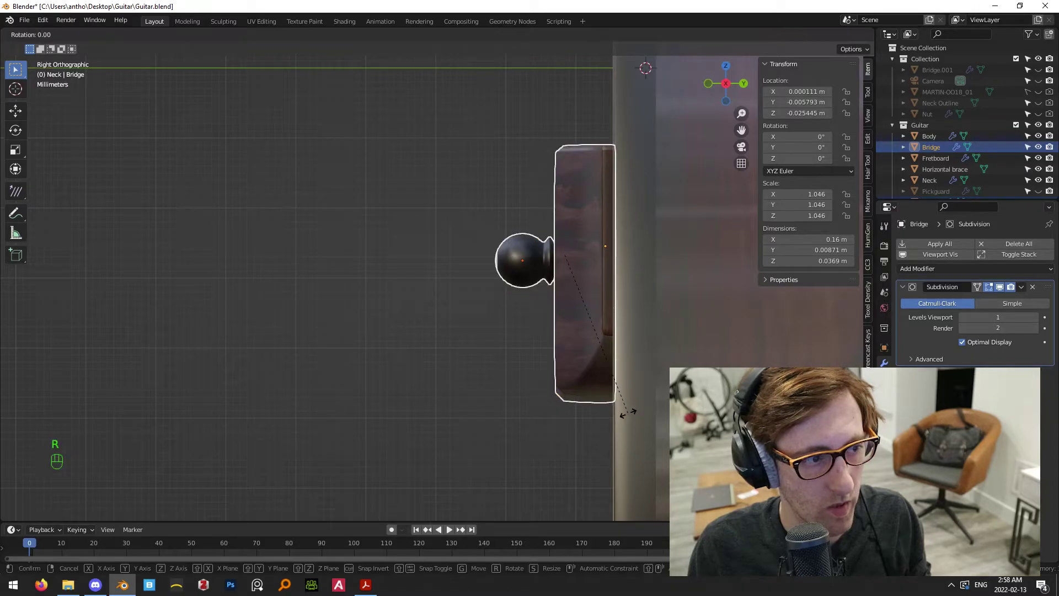
{"action": "left_click", "coordinate": [629, 412]}
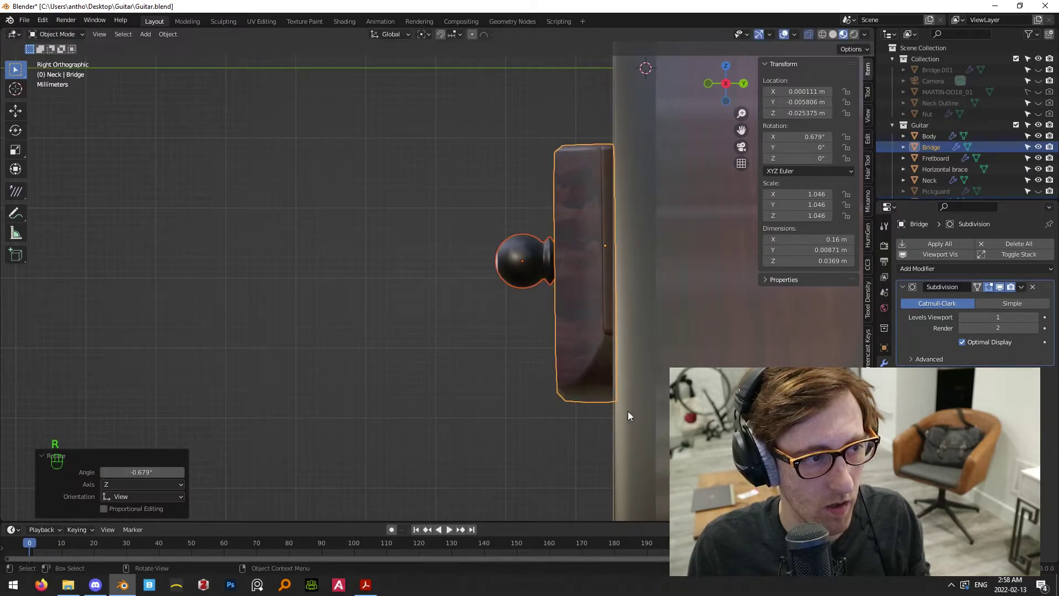
{"action": "left_click", "coordinate": [539, 362]}
{"action": "left_click", "coordinate": [571, 351]}
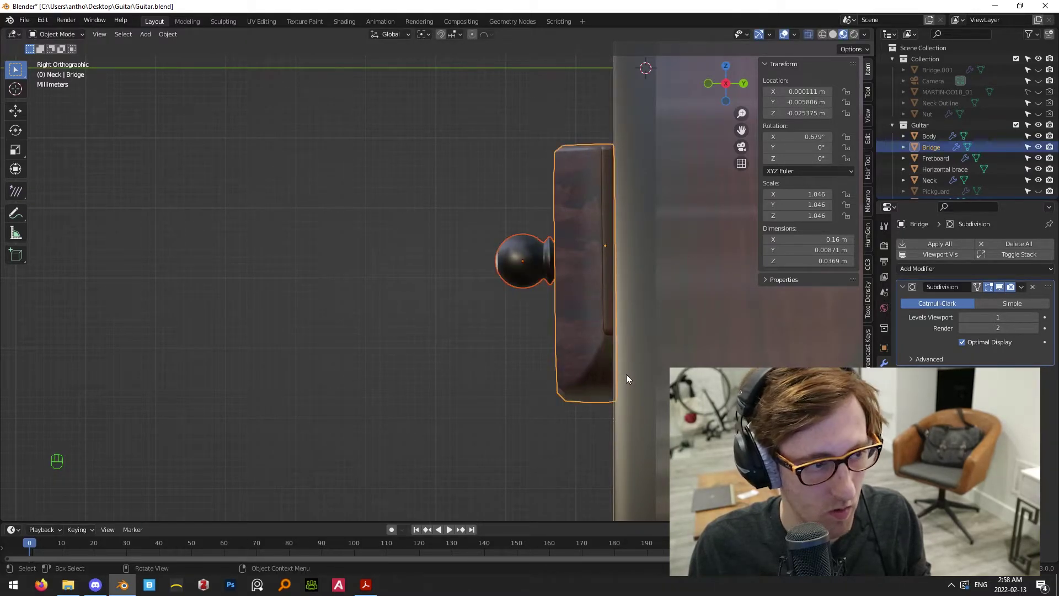
{"action": "key", "text": "t"}
Examine the neck, fretboard, headstock joint and bridge from the front and at an angle
{"action": "key", "text": "KP_1"}
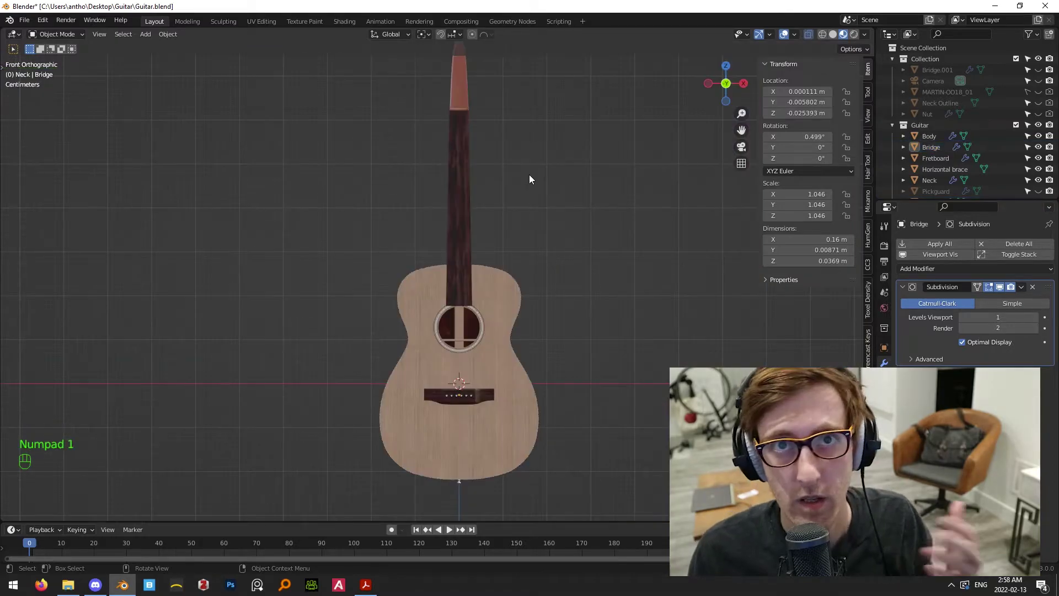
{"action": "scroll", "coordinate": [557, 237], "scroll_direction": "up", "scroll_amount": 4}
{"action": "middle_click_drag", "start_coordinate": [596, 255], "coordinate": [503, 372], "text": "shift"}
{"action": "middle_click_drag", "start_coordinate": [408, 69], "coordinate": [535, 207], "text": "shift"}
{"action": "middle_click_drag", "start_coordinate": [468, 200], "coordinate": [577, 252]}
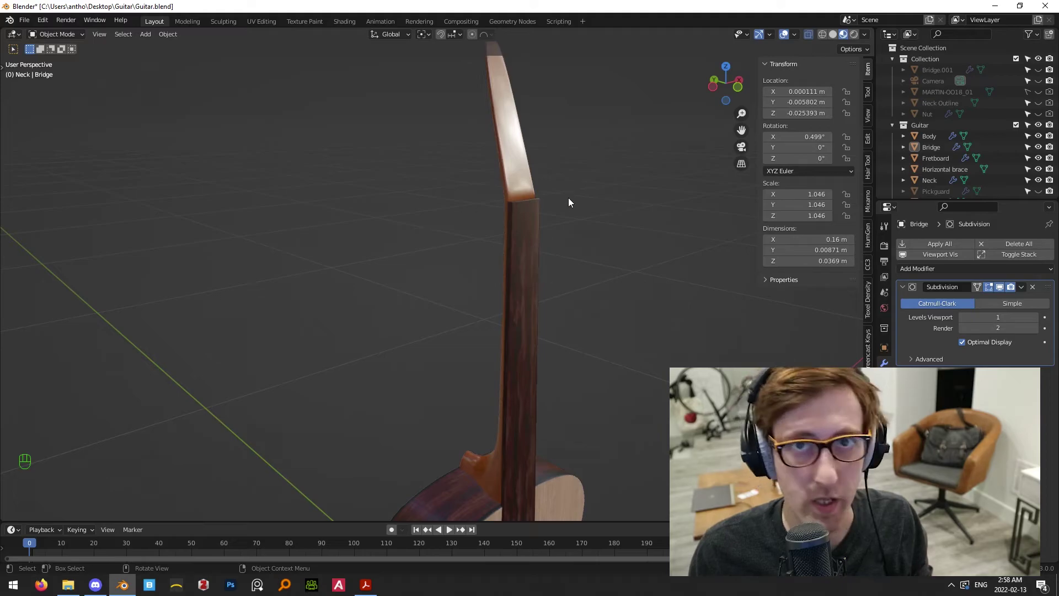
{"action": "middle_click_drag", "start_coordinate": [605, 313], "coordinate": [522, 187]}
{"action": "key", "text": "KP_7"}
{"action": "scroll", "coordinate": [550, 311], "scroll_direction": "down", "scroll_amount": 2}
{"action": "scroll", "coordinate": [513, 231], "scroll_direction": "up", "scroll_amount": 5}
{"action": "key", "text": "KP_1"}
{"action": "middle_click_drag", "start_coordinate": [617, 398], "coordinate": [577, 215], "text": "shift"}
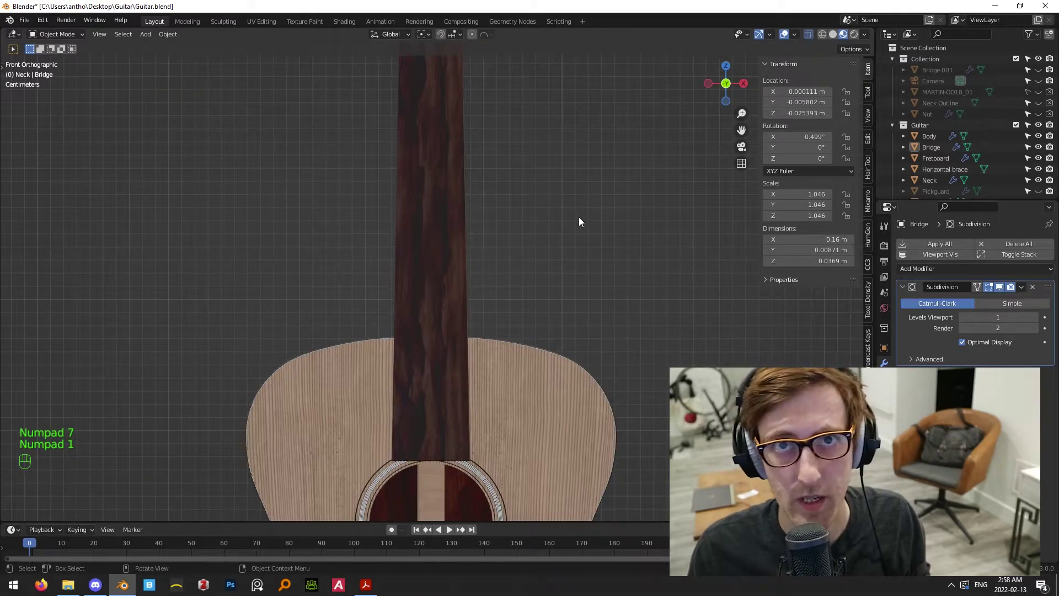
{"action": "scroll", "coordinate": [576, 232], "scroll_direction": "down", "scroll_amount": 5}
{"action": "middle_click_drag", "start_coordinate": [546, 285], "coordinate": [537, 262], "text": "shift"}
{"action": "scroll", "coordinate": [529, 248], "scroll_direction": "down", "scroll_amount": 5, "text": "shift"}
{"action": "scroll", "coordinate": [553, 208], "scroll_direction": "up", "scroll_amount": 3}
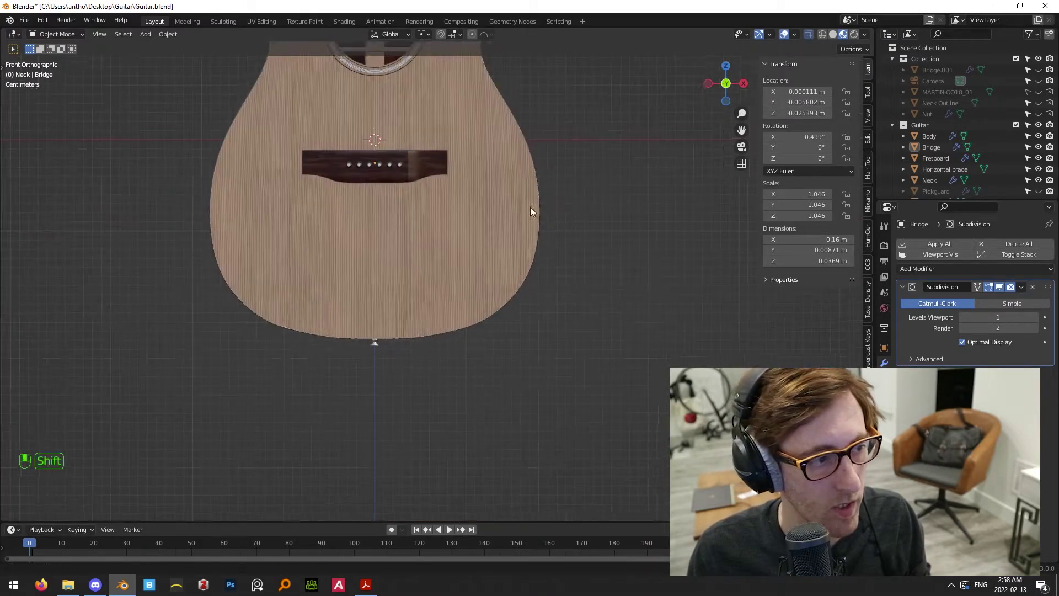
{"action": "middle_click_drag", "start_coordinate": [553, 208], "coordinate": [408, 251], "text": "shift"}
{"action": "key", "text": "shift+a"}
{"action": "mouse_move", "coordinate": [441, 249]}
{"action": "left_click", "coordinate": [517, 258]}
{"action": "scroll", "coordinate": [436, 306], "scroll_direction": "down", "scroll_amount": 5}
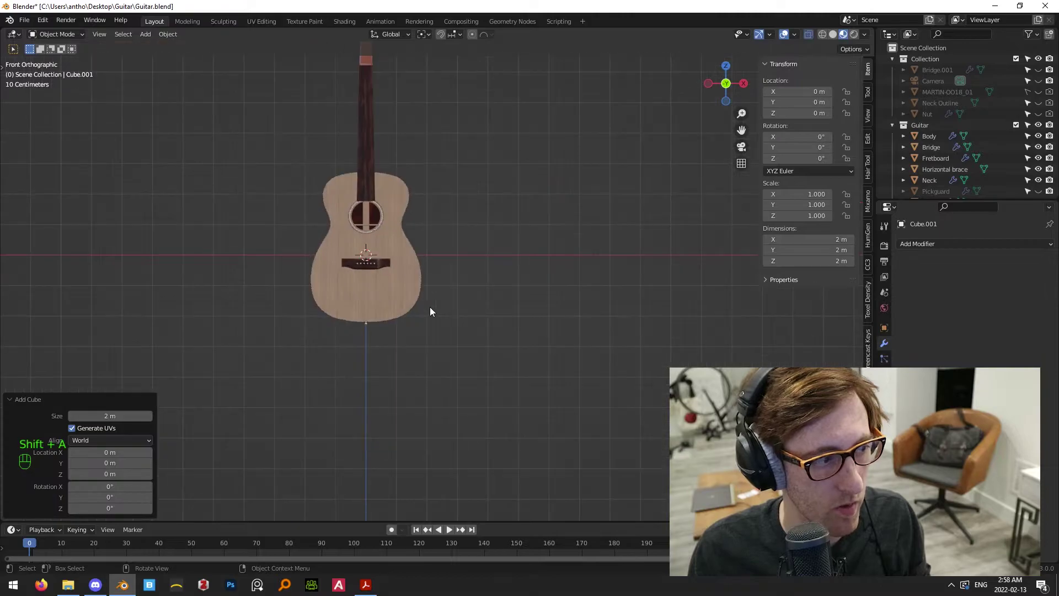
{"action": "scroll", "coordinate": [413, 237], "scroll_direction": "up", "scroll_amount": 3}
{"action": "scroll", "coordinate": [466, 253], "scroll_direction": "down", "scroll_amount": 6}
{"action": "scroll", "coordinate": [420, 237], "scroll_direction": "up", "scroll_amount": 8}
{"action": "key", "text": "g"}
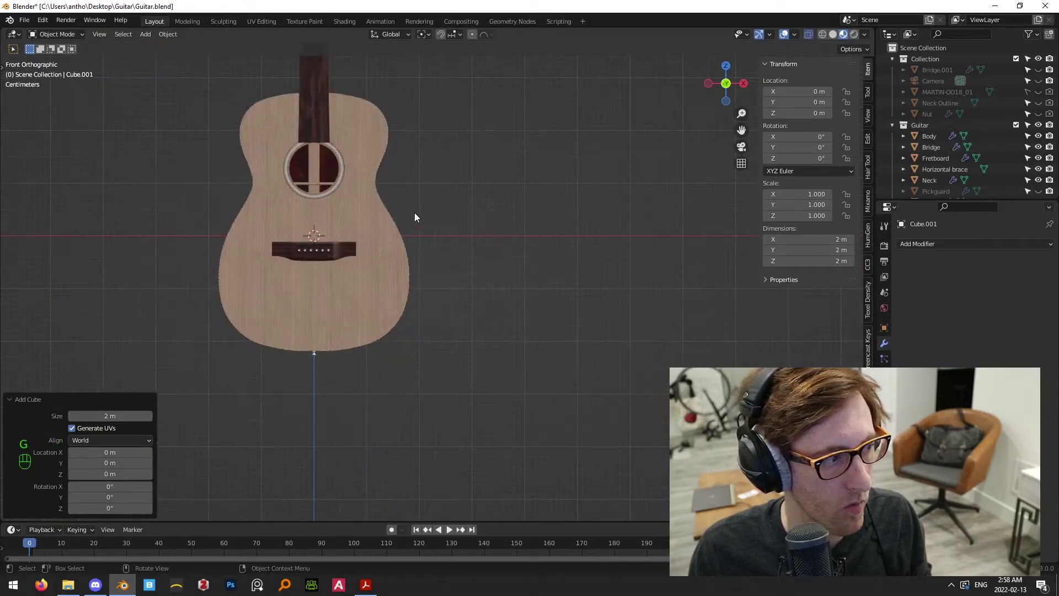
{"action": "scroll", "coordinate": [975, 153], "scroll_direction": "down", "scroll_amount": 3}
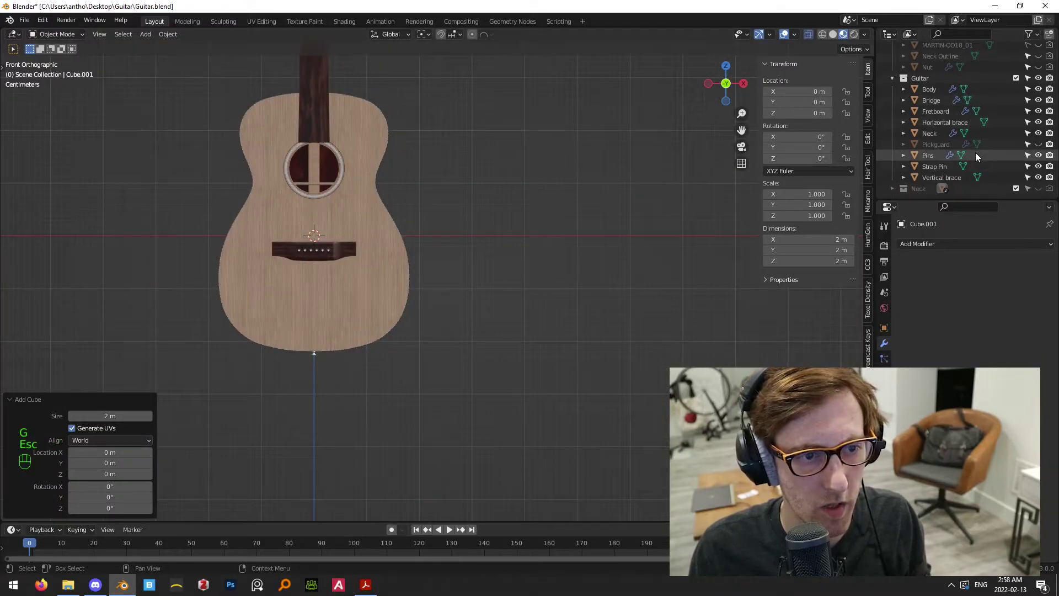
{"action": "scroll", "coordinate": [968, 161], "scroll_direction": "up", "scroll_amount": 3}
{"action": "key", "text": "ctrl+z"}
Add a cube at the origin and scale it down uniformly to about 0.067 m
{"action": "middle_click_drag", "start_coordinate": [533, 199], "coordinate": [595, 197]}
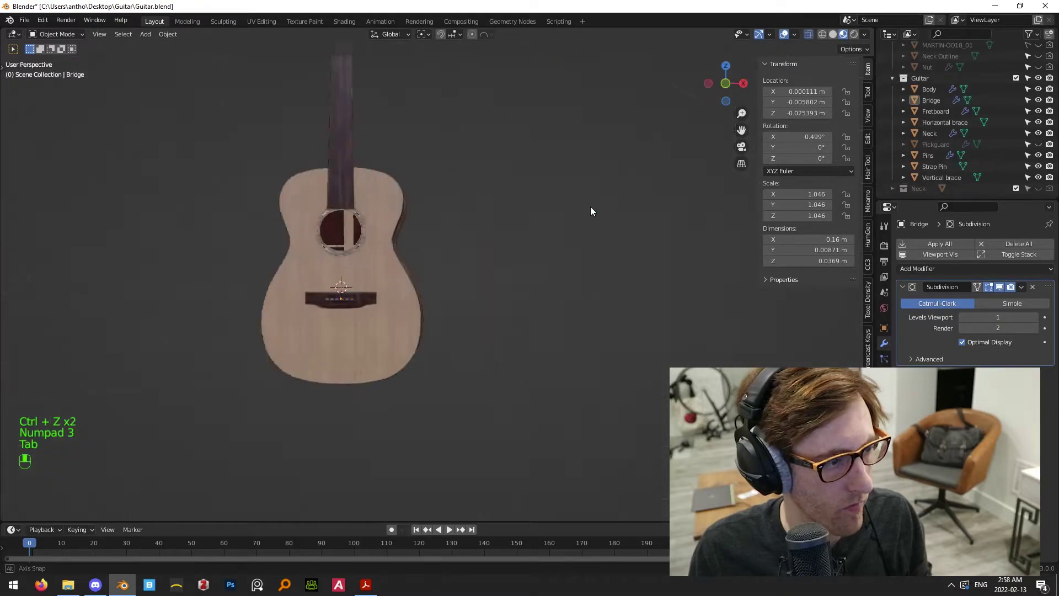
{"action": "key", "text": "shift+a"}
{"action": "mouse_move", "coordinate": [594, 199]}
{"action": "left_click", "coordinate": [640, 211]}
{"action": "scroll", "coordinate": [554, 253], "scroll_direction": "down", "scroll_amount": 13}
{"action": "key", "text": "s"}
{"action": "left_click", "coordinate": [433, 292]}
Move the cube straight up along Z to about 0.616 m, where the fretboard meets the headstock
{"action": "key", "text": "KP_1"}
{"action": "scroll", "coordinate": [468, 314], "scroll_direction": "up", "scroll_amount": 10}
{"action": "key", "text": "g"}
{"action": "left_click", "coordinate": [456, 163]}
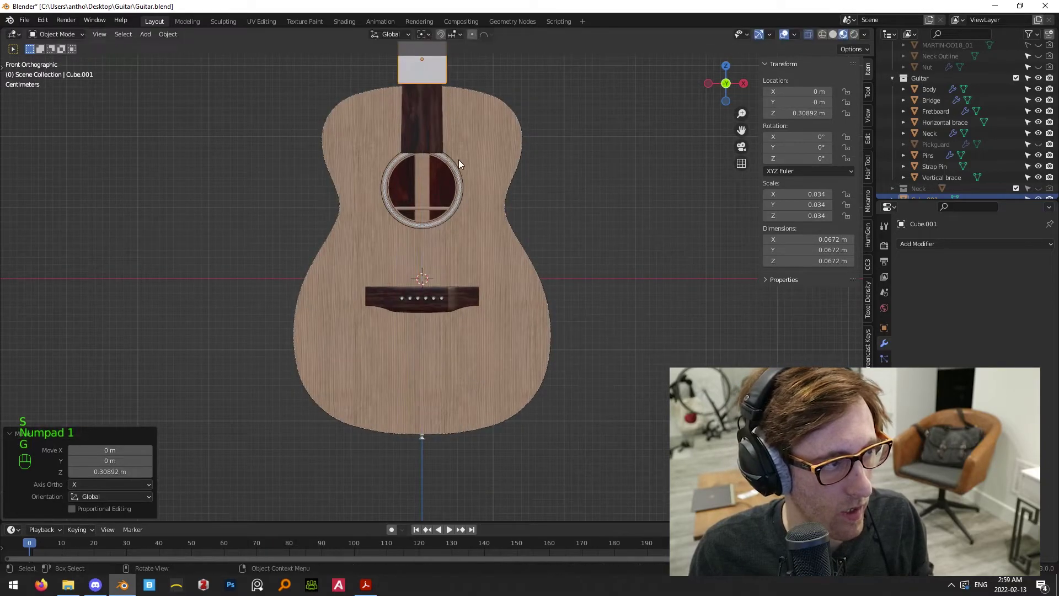
{"action": "middle_click_drag", "start_coordinate": [455, 164], "coordinate": [506, 392], "text": "shift"}
{"action": "key", "text": "g"}
{"action": "left_click", "coordinate": [505, 204]}
{"action": "middle_click_drag", "start_coordinate": [505, 209], "coordinate": [525, 355], "text": "shift"}
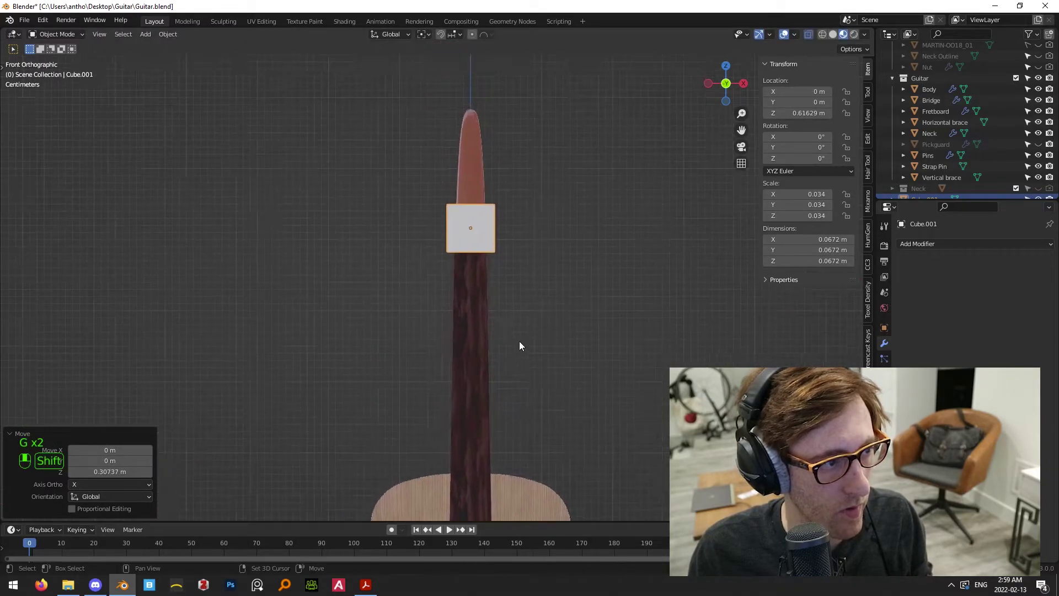
Flatten the cube along Z to about 0.0086 m high
{"action": "scroll", "coordinate": [542, 357], "scroll_direction": "up", "scroll_amount": 4}
{"action": "middle_click_drag", "start_coordinate": [525, 309], "coordinate": [527, 374], "text": "shift"}
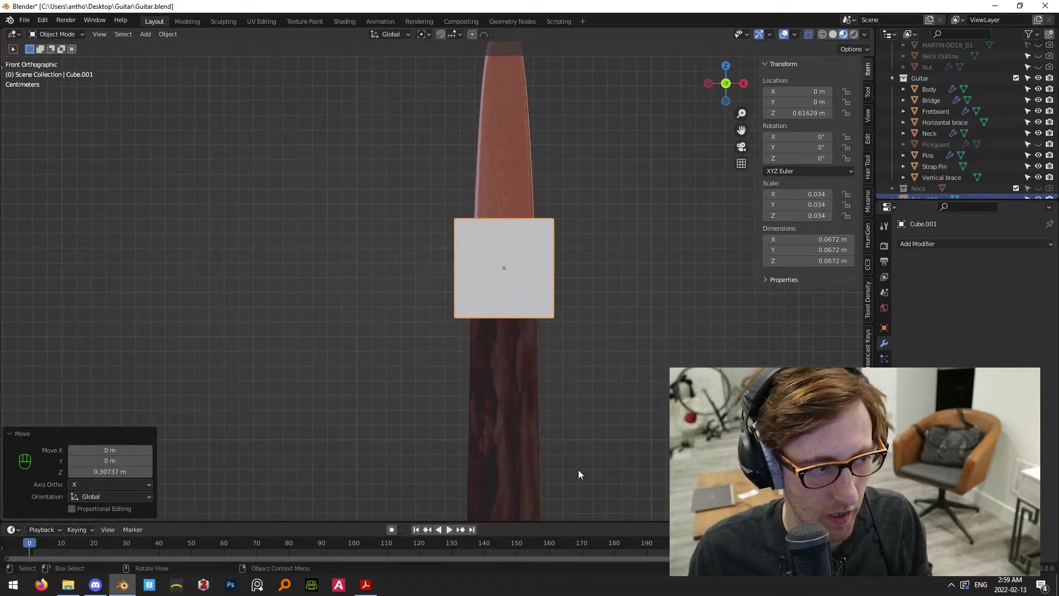
{"action": "key", "text": "s"}
{"action": "key", "text": "z"}
{"action": "left_click", "coordinate": [512, 293]}
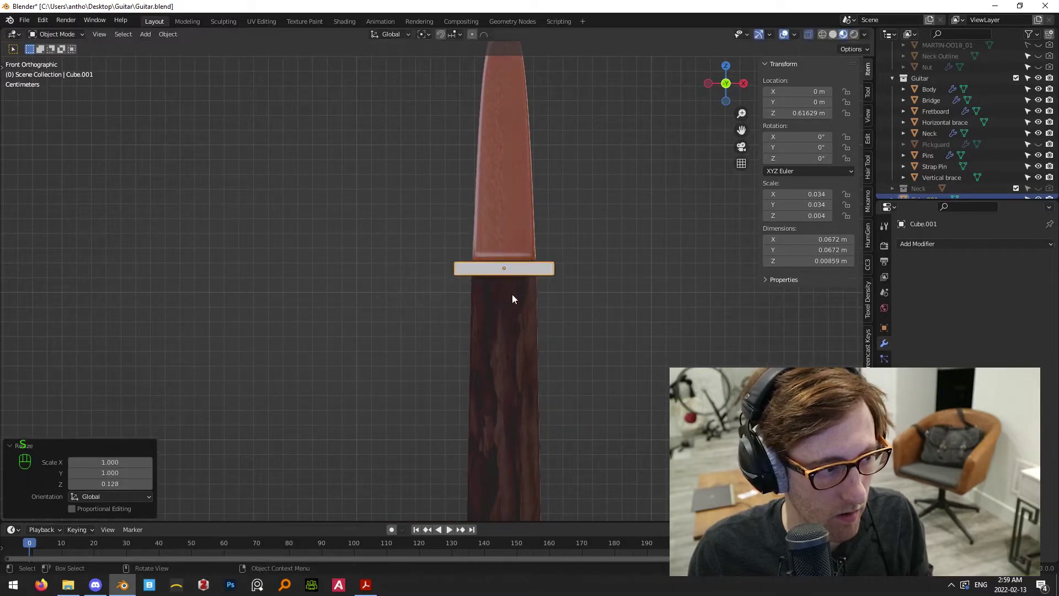
Shrink the block along Y to about 0.0235 m and move it above the fretboard's upper end, against the headstock bend
{"action": "key", "text": "KP_3"}
{"action": "scroll", "coordinate": [580, 292], "scroll_direction": "up", "scroll_amount": 2}
{"action": "key", "text": "s"}
{"action": "key", "text": "y"}
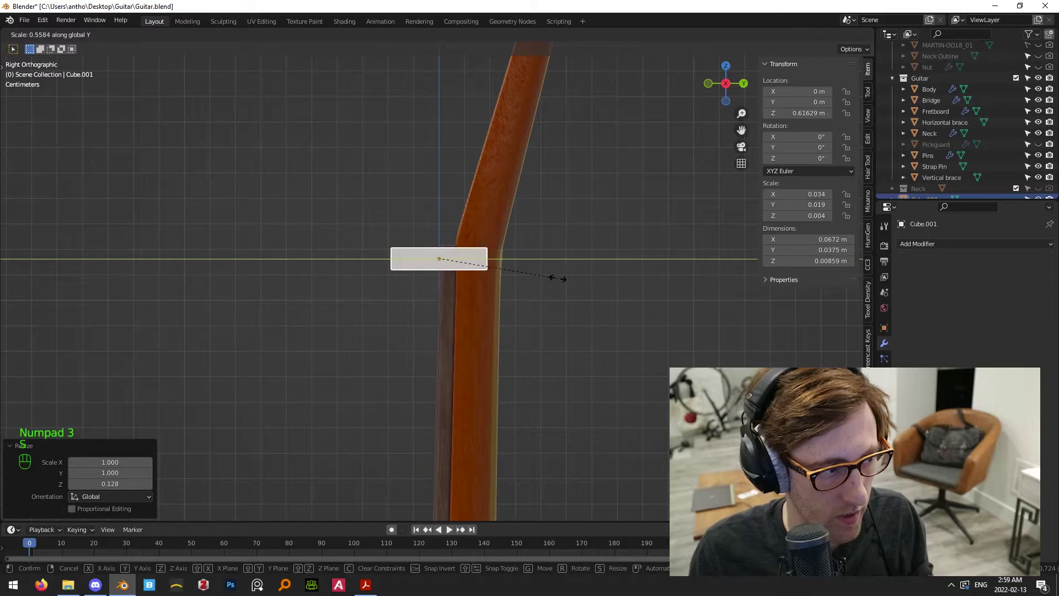
{"action": "left_click", "coordinate": [511, 272]}
{"action": "key", "text": "g"}
{"action": "left_click", "coordinate": [518, 273]}
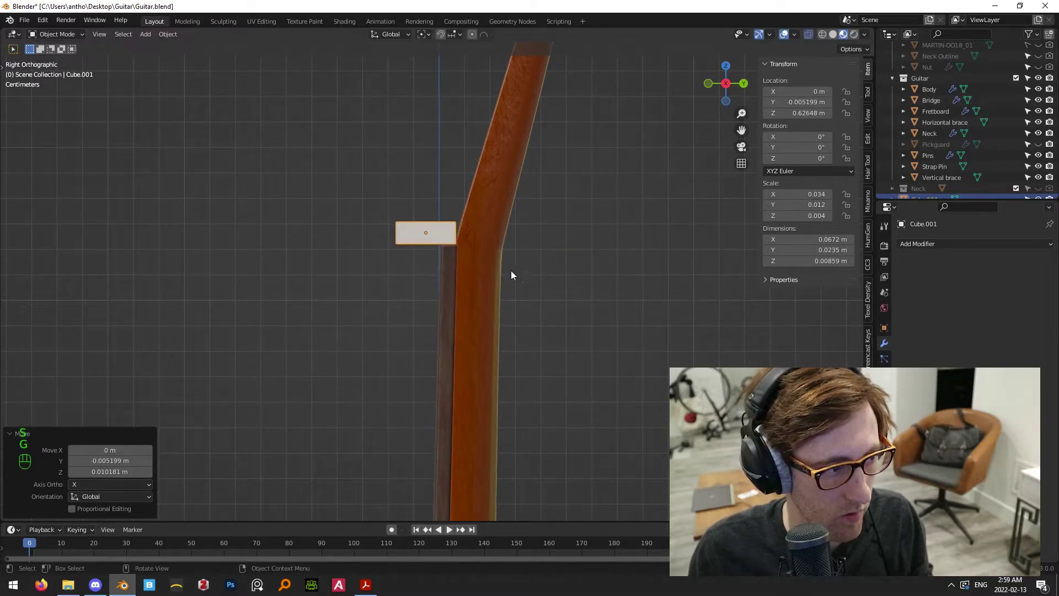
Seat the block on the fretboard's end against the neck and reduce it to about 0.0111 m deep and 0.0056 m high
{"action": "scroll", "coordinate": [485, 298], "scroll_direction": "up", "scroll_amount": 6}
{"action": "middle_click_drag", "start_coordinate": [549, 392], "coordinate": [537, 328], "text": "shift"}
{"action": "key", "text": "g"}
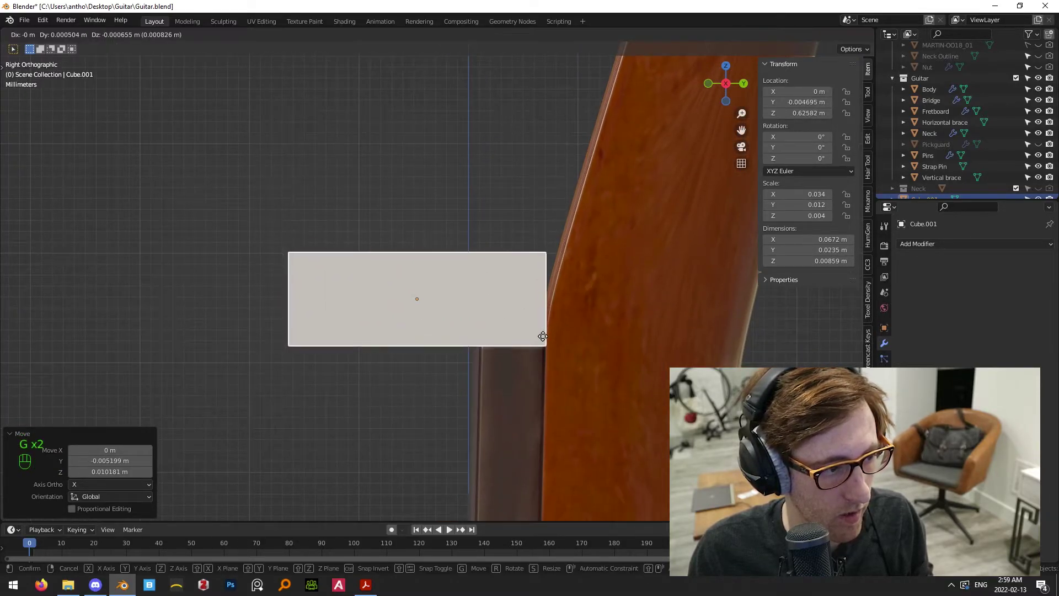
{"action": "left_click", "coordinate": [543, 337]}
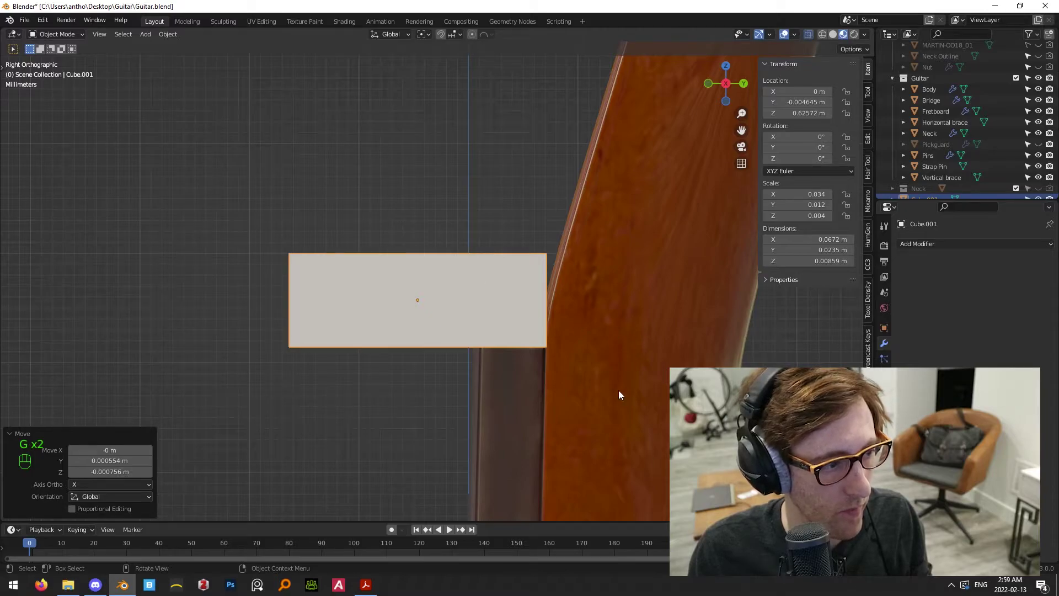
{"action": "key", "text": "s"}
{"action": "key", "text": "y"}
{"action": "left_click", "coordinate": [516, 352]}
{"action": "key", "text": "g"}
{"action": "key", "text": "y"}
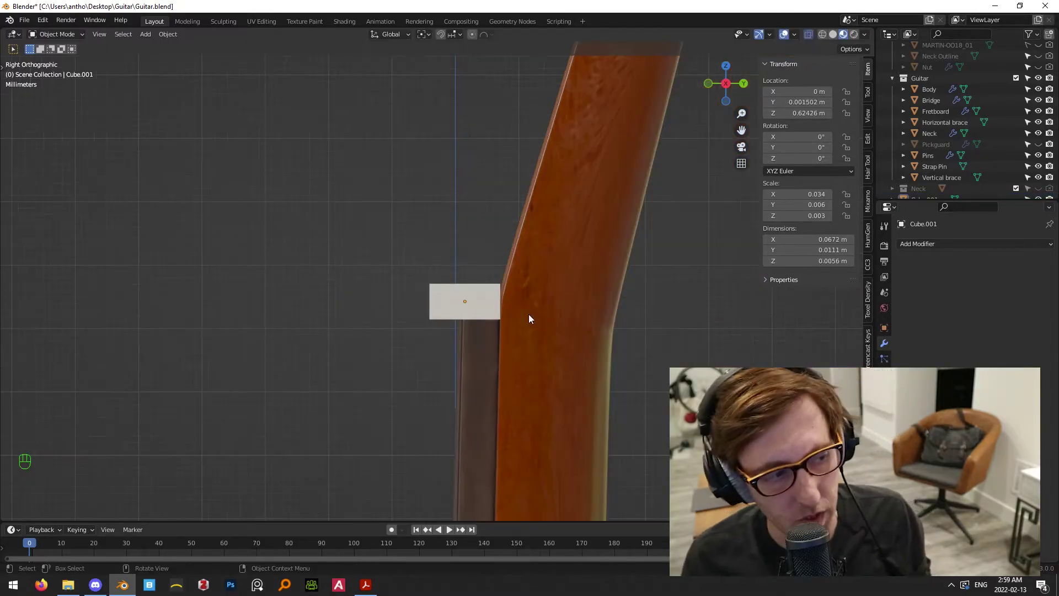
Narrow the block along Y to about 0.0098 m and shift it about 0.0006 m along Y against the neck
{"action": "scroll", "coordinate": [527, 360], "scroll_direction": "up", "scroll_amount": 4}
{"action": "middle_click_drag", "start_coordinate": [496, 379], "coordinate": [636, 173], "text": "shift"}
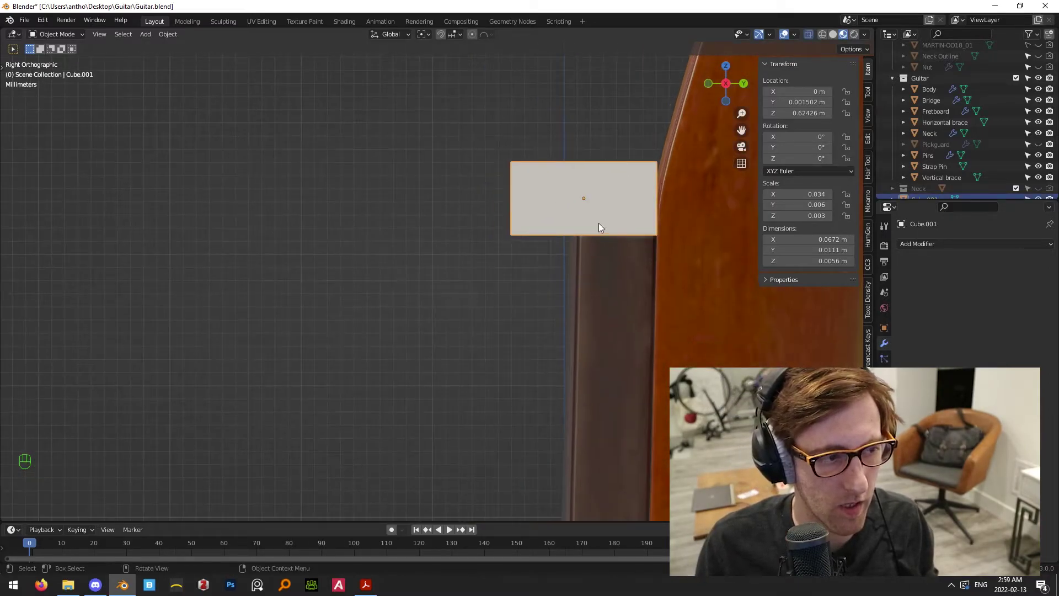
{"action": "key", "text": "s"}
{"action": "key", "text": "s"}
{"action": "key", "text": "y"}
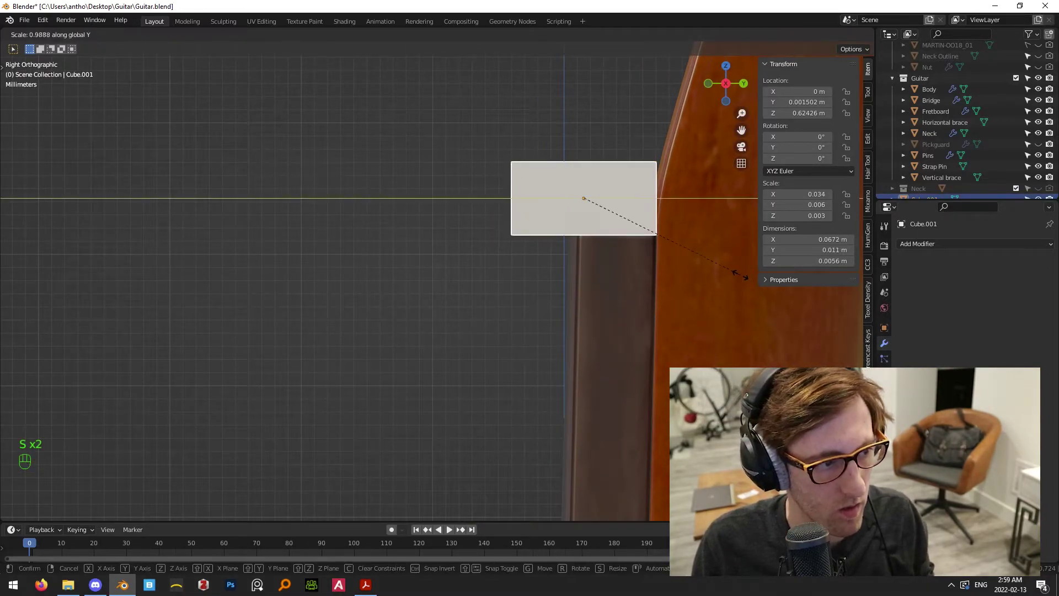
{"action": "left_click", "coordinate": [727, 260]}
{"action": "key", "text": "g"}
{"action": "key", "text": "y"}
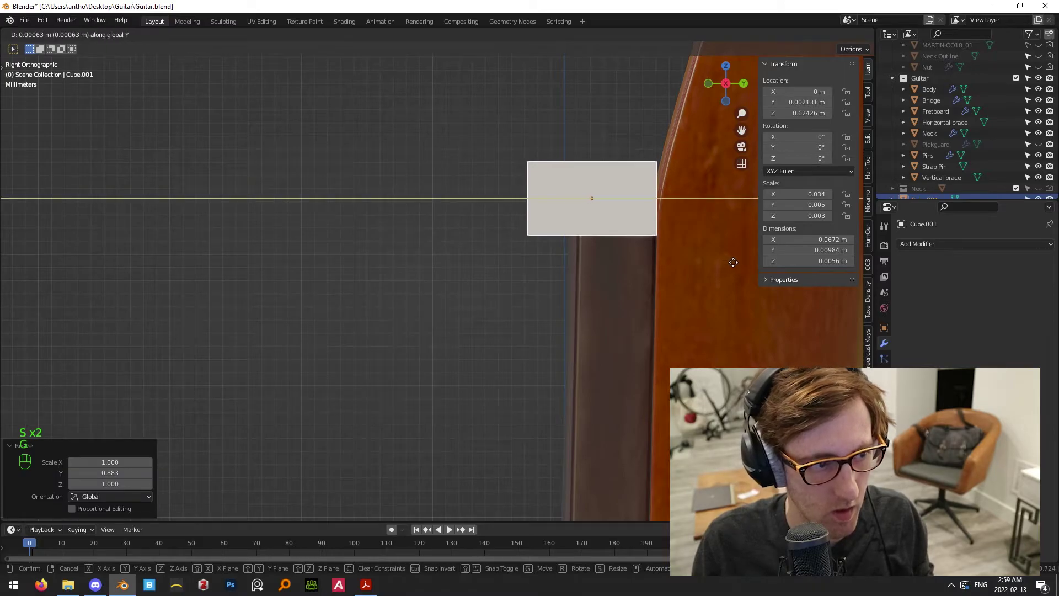
{"action": "left_click", "coordinate": [733, 262]}
{"action": "left_click", "coordinate": [568, 133]}
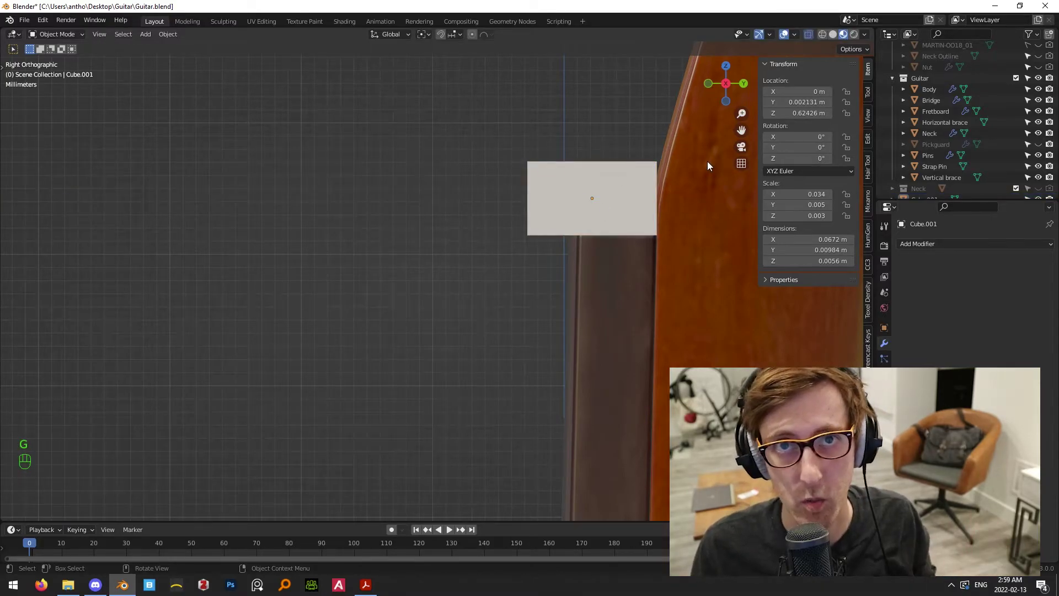
Scale the block along X to match the fretboard's width at the headstock joint
{"action": "key", "text": "KP_1"}
{"action": "scroll", "coordinate": [721, 257], "scroll_direction": "down", "scroll_amount": 1}
{"action": "left_click_drag", "start_coordinate": [403, 134], "coordinate": [540, 266]}
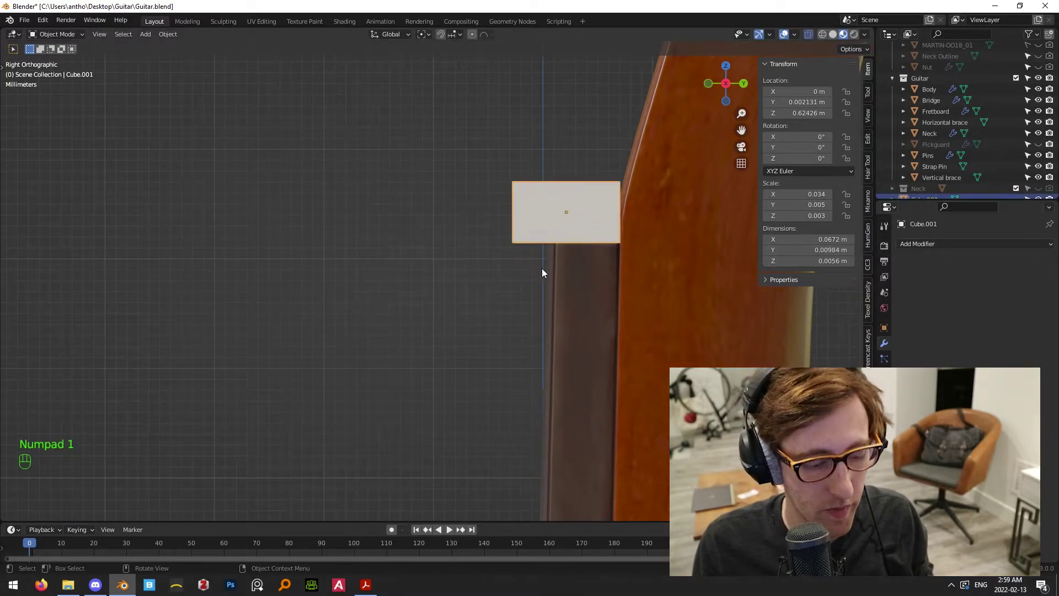
{"action": "key", "text": "KP_1"}
{"action": "scroll", "coordinate": [542, 273], "scroll_direction": "down", "scroll_amount": 1}
{"action": "middle_click_drag", "start_coordinate": [454, 263], "coordinate": [565, 260], "text": "shift"}
{"action": "key", "text": "s"}
{"action": "key", "text": "x"}
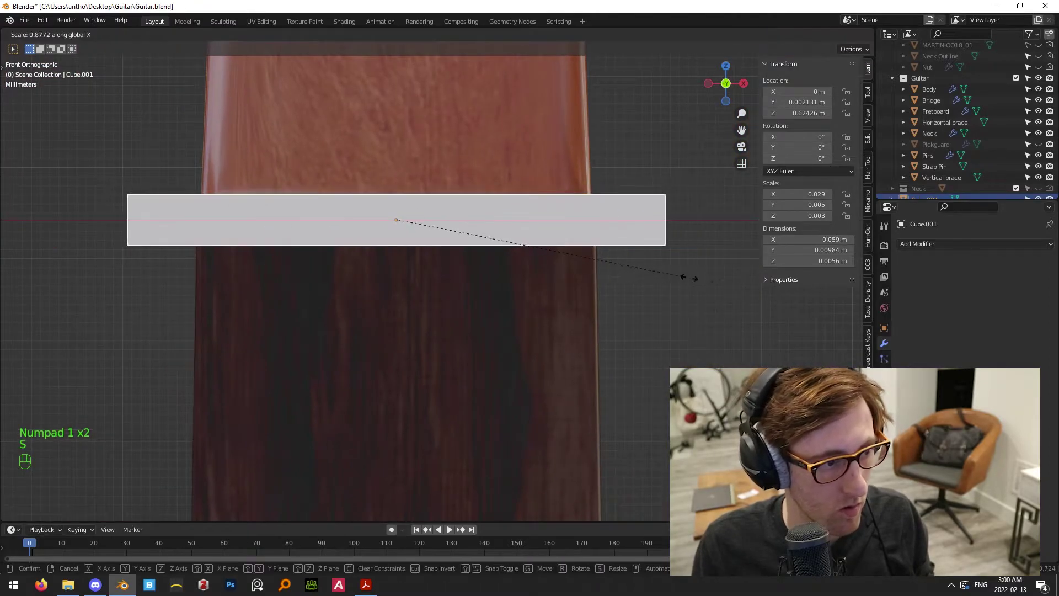
{"action": "left_click", "coordinate": [617, 260]}
Add six evenly spaced vertical loop cuts across the block's width without sliding them
{"action": "key", "text": "Tab"}
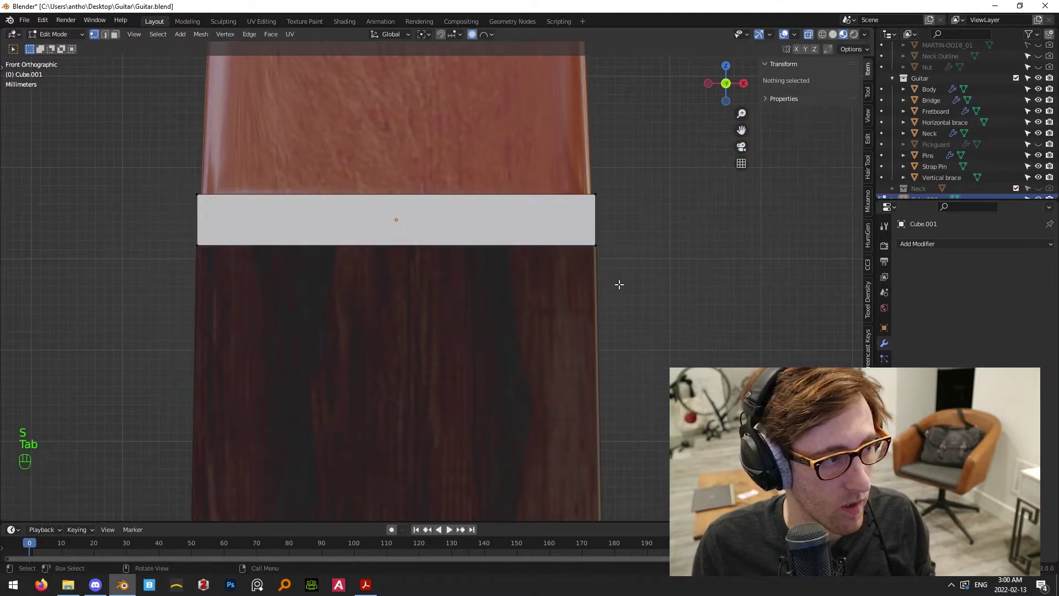
{"action": "scroll", "coordinate": [618, 285], "scroll_direction": "down", "scroll_amount": 1}
{"action": "key", "text": "ctrl+r"}
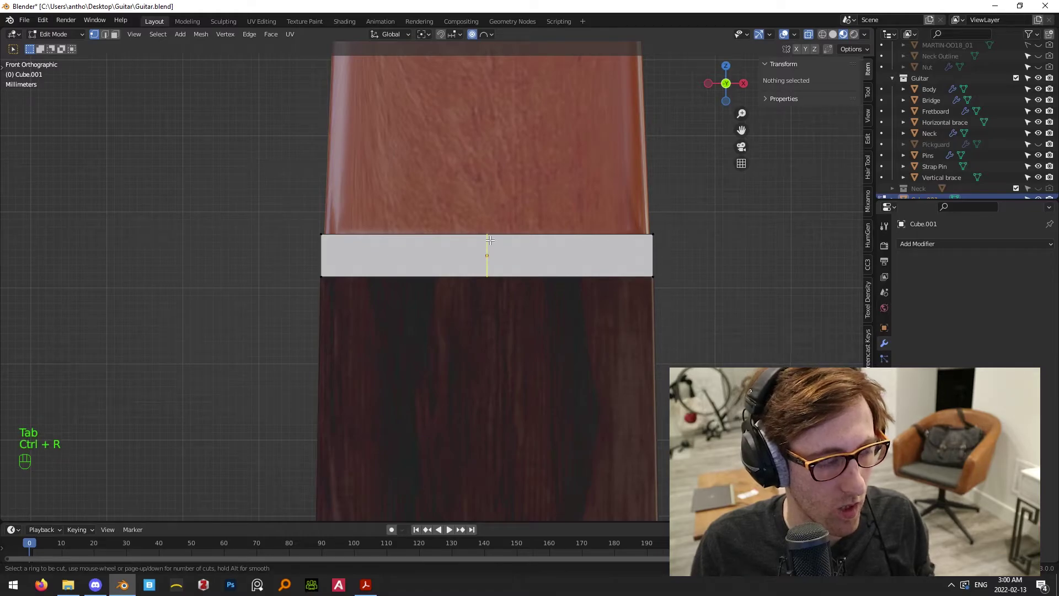
{"action": "scroll", "coordinate": [489, 240], "scroll_direction": "up", "scroll_amount": 1}
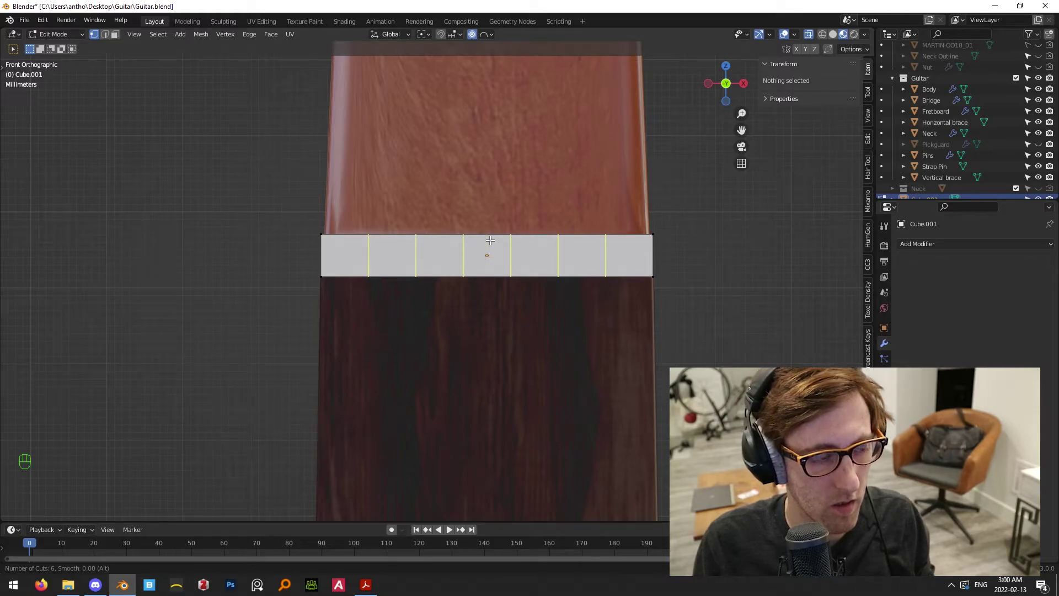
{"action": "left_click", "coordinate": [490, 241]}
{"action": "right_click", "coordinate": [489, 240]}
{"action": "key", "text": "s"}
{"action": "key", "text": "x"}
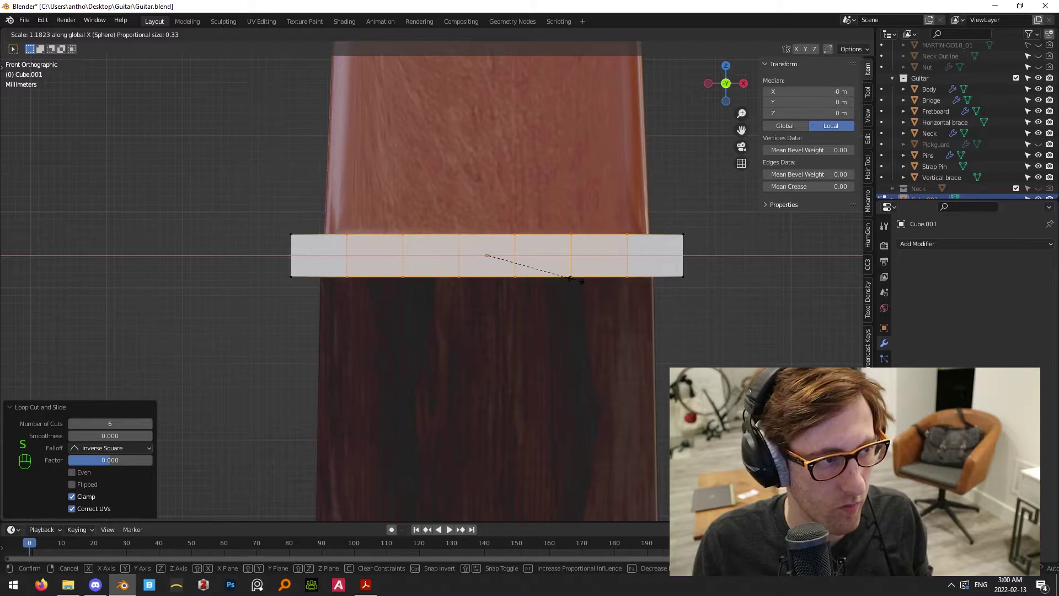
{"action": "right_click", "coordinate": [568, 278]}
Turn off proportional editing and spread the six loop cuts along X by a factor of about 1.236
{"action": "key", "text": "o"}
{"action": "key", "text": "s"}
{"action": "key", "text": "x"}
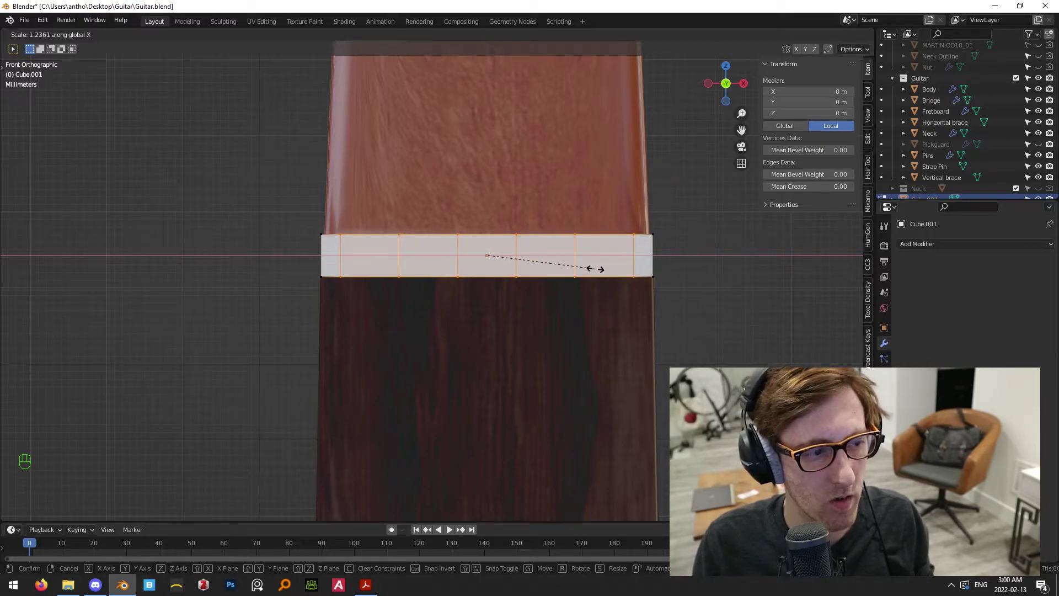
{"action": "left_click", "coordinate": [595, 269]}
Slant the block's front face by moving its upper front edge vertices along Y towards the neck
{"action": "key", "text": "Tab"}
{"action": "middle_click_drag", "start_coordinate": [693, 318], "coordinate": [558, 282]}
{"action": "key", "text": "Tab"}
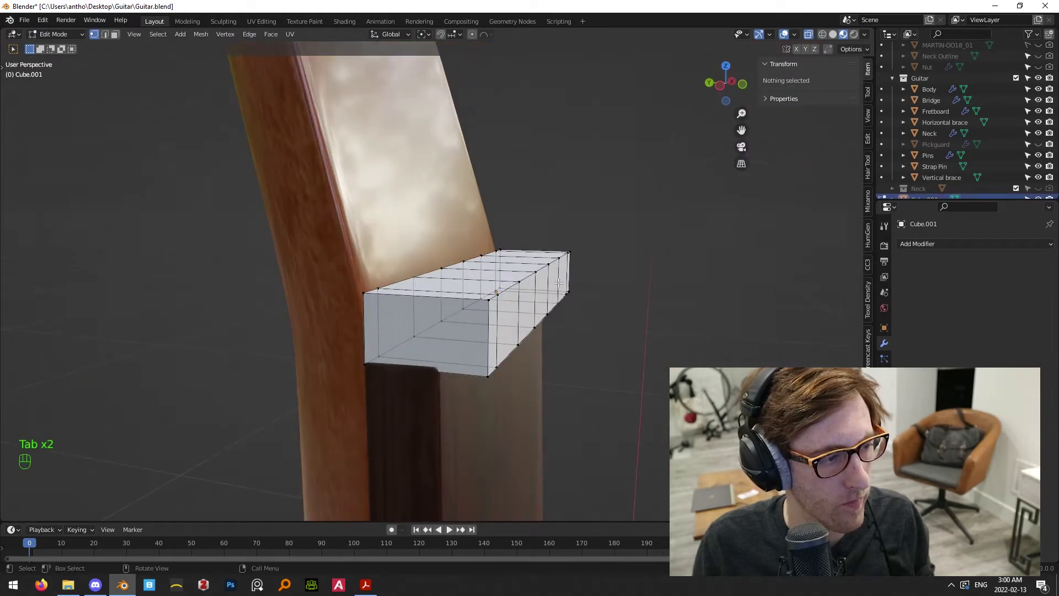
{"action": "key", "text": "KP_3"}
{"action": "left_click_drag", "start_coordinate": [314, 237], "coordinate": [387, 310]}
{"action": "middle_click_drag", "start_coordinate": [358, 263], "coordinate": [448, 283]}
{"action": "key", "text": "KP_3"}
{"action": "key", "text": "g"}
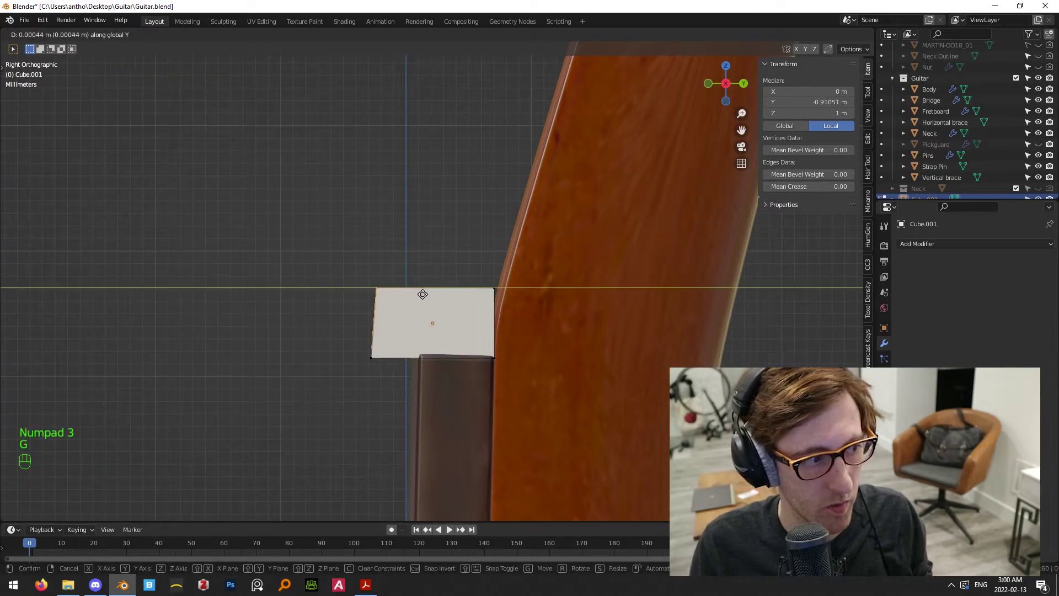
{"action": "left_click", "coordinate": [439, 296]}
{"action": "key", "text": "Tab"}
Raise the block about 0.00017 m along Z above the fretboard's end
{"action": "middle_click_drag", "start_coordinate": [355, 238], "coordinate": [482, 260]}
{"action": "left_click", "coordinate": [482, 260]}
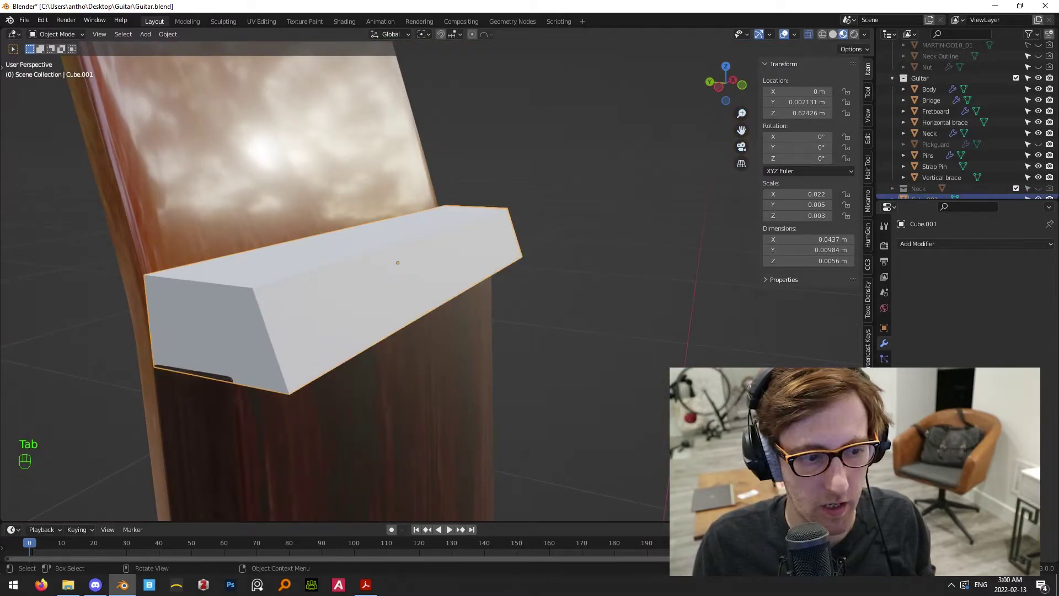
{"action": "key", "text": "KP_1"}
{"action": "key", "text": "g"}
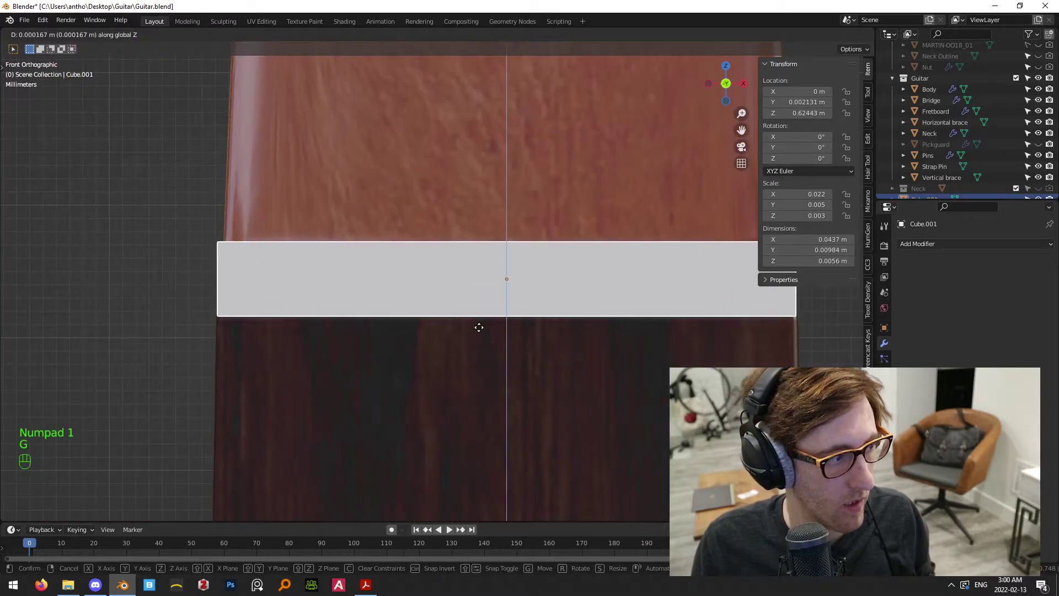
{"action": "left_click", "coordinate": [397, 314]}
{"action": "middle_click_drag", "start_coordinate": [397, 318], "coordinate": [551, 325]}
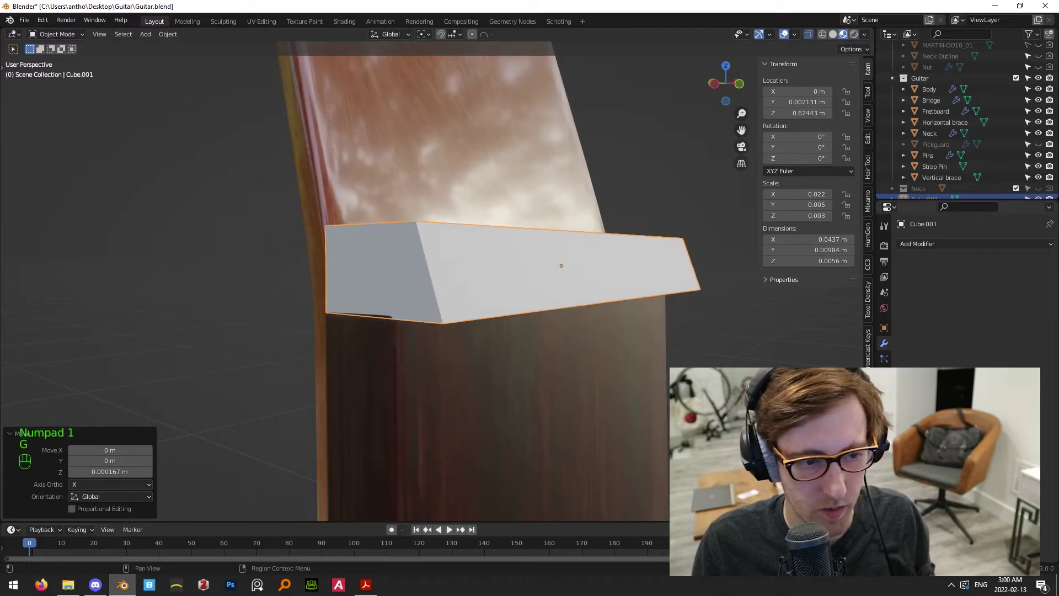
Add a Subdivision modifier to the block and raise it about 0.0001 m along Z
{"action": "left_click", "coordinate": [917, 243]}
{"action": "left_click", "coordinate": [839, 444]}
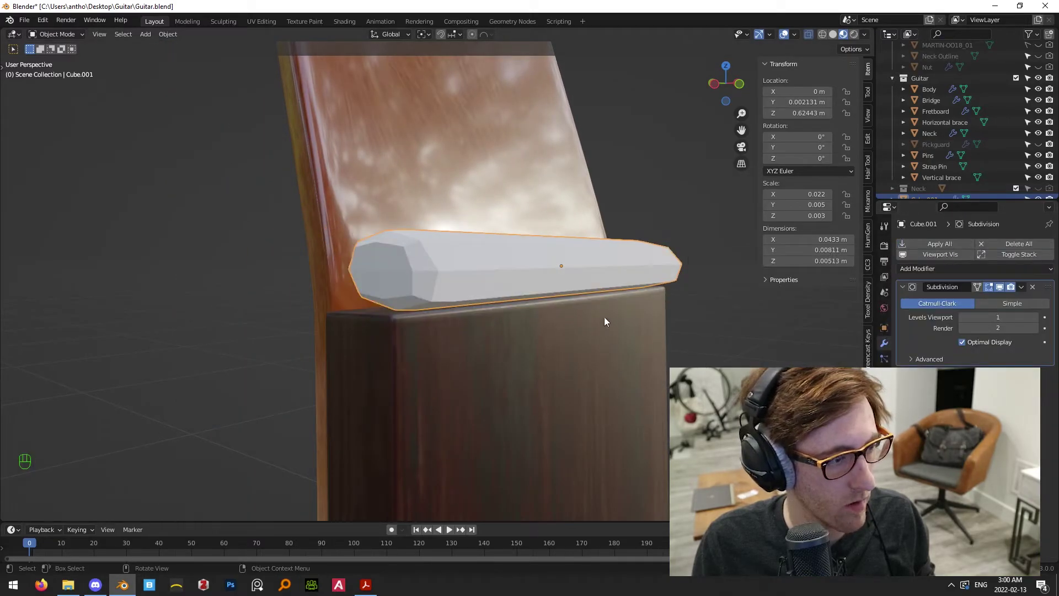
{"action": "key", "text": "g"}
{"action": "key", "text": "z"}
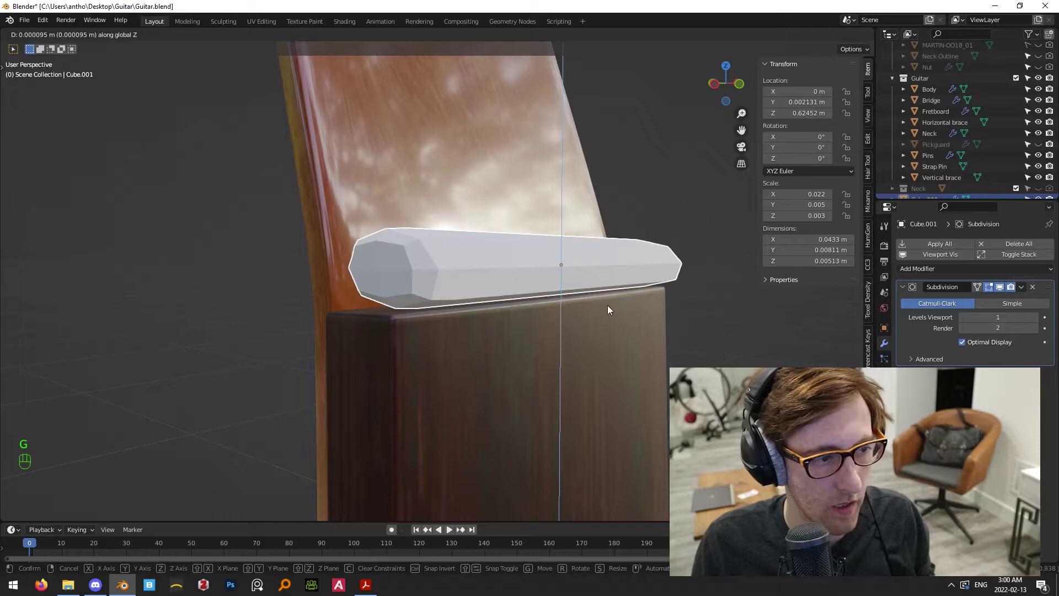
{"action": "left_click", "coordinate": [607, 305]}
Add two lengthwise loop cuts to the block, one slid close to the neck-side edge and one close to the front edge
{"action": "key", "text": "Tab"}
{"action": "middle_click_drag", "start_coordinate": [624, 278], "coordinate": [645, 299]}
{"action": "middle_click_drag", "start_coordinate": [579, 209], "coordinate": [501, 274]}
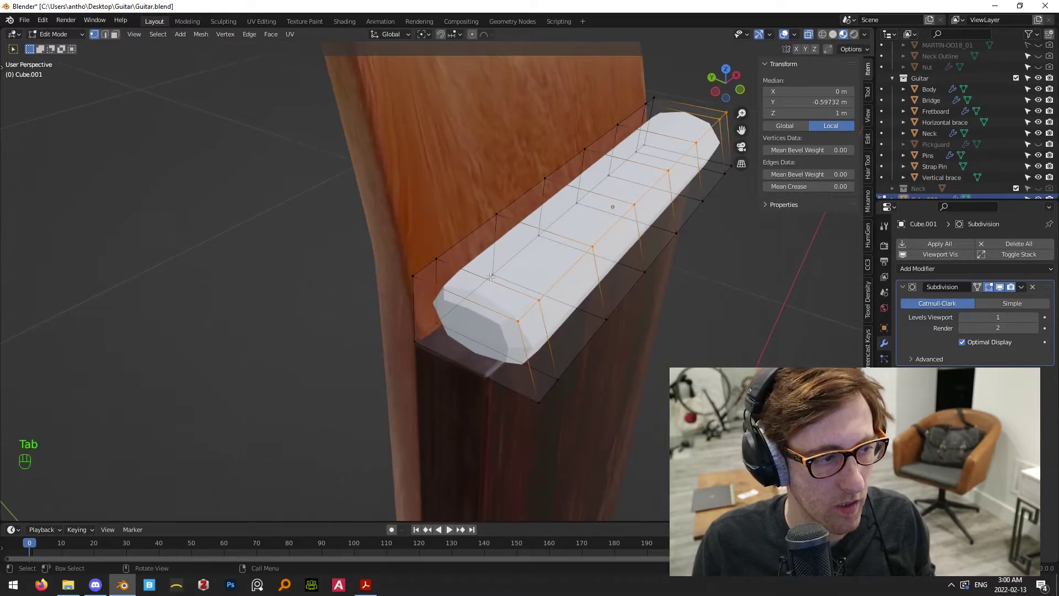
{"action": "key", "text": "ctrl+r"}
{"action": "left_click", "coordinate": [499, 312]}
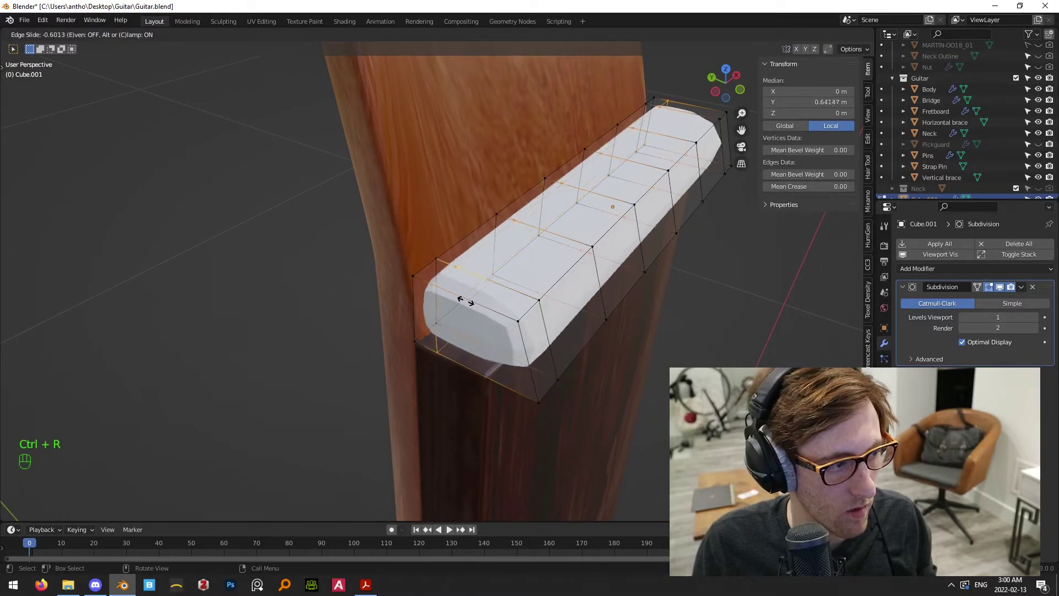
{"action": "left_click", "coordinate": [465, 297]}
{"action": "key", "text": "ctrl+r"}
{"action": "left_click", "coordinate": [502, 328]}
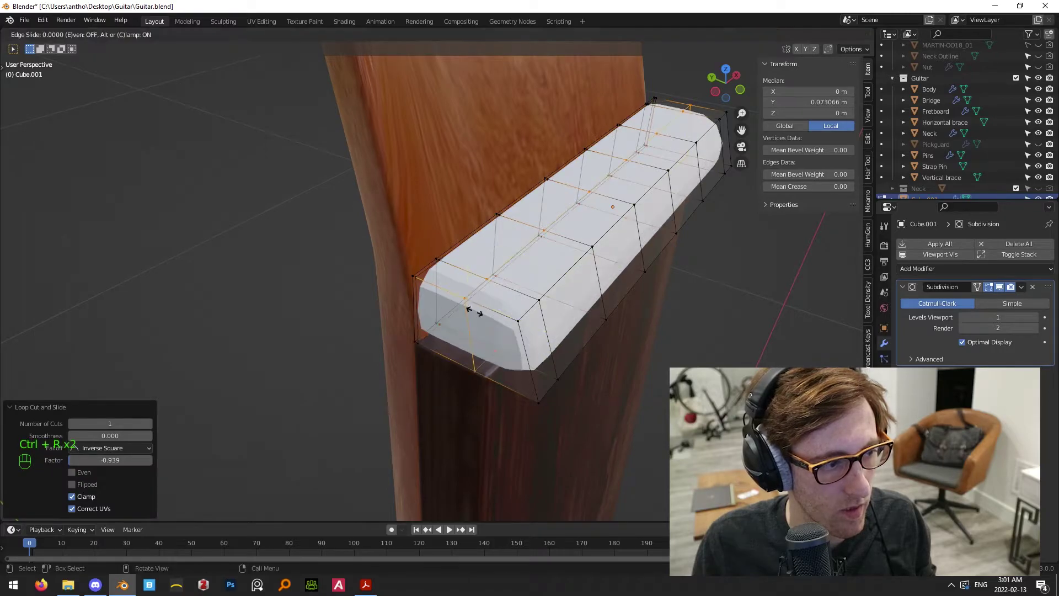
{"action": "left_click", "coordinate": [522, 346]}
Add a supporting loop cut close to each end of the block to sharpen its subdivided ends
{"action": "middle_click_drag", "start_coordinate": [534, 350], "coordinate": [466, 351]}
{"action": "key", "text": "ctrl+r"}
{"action": "left_click", "coordinate": [548, 313]}
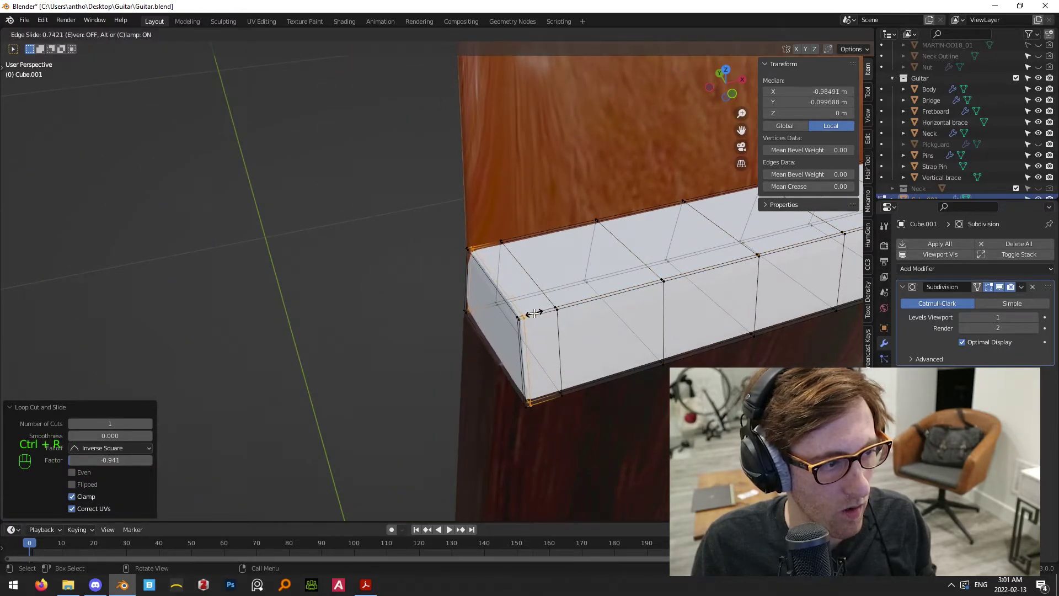
{"action": "left_click", "coordinate": [534, 312]}
{"action": "middle_click_drag", "start_coordinate": [534, 312], "coordinate": [303, 349], "text": "shift"}
{"action": "middle_click_drag", "start_coordinate": [733, 316], "coordinate": [513, 295]}
{"action": "key", "text": "ctrl+r"}
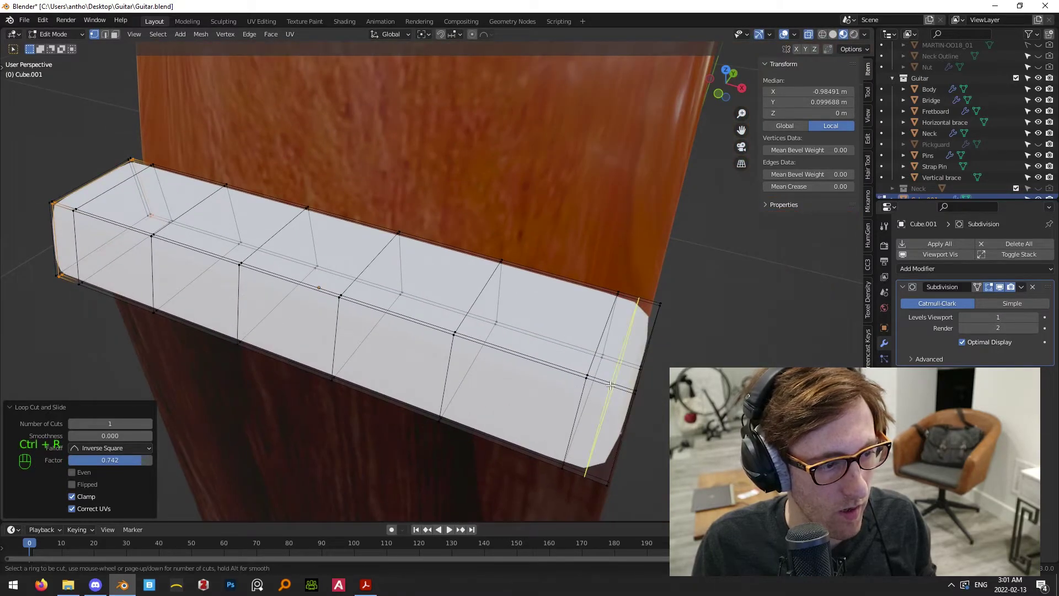
{"action": "left_click", "coordinate": [610, 385]}
{"action": "left_click", "coordinate": [630, 393]}
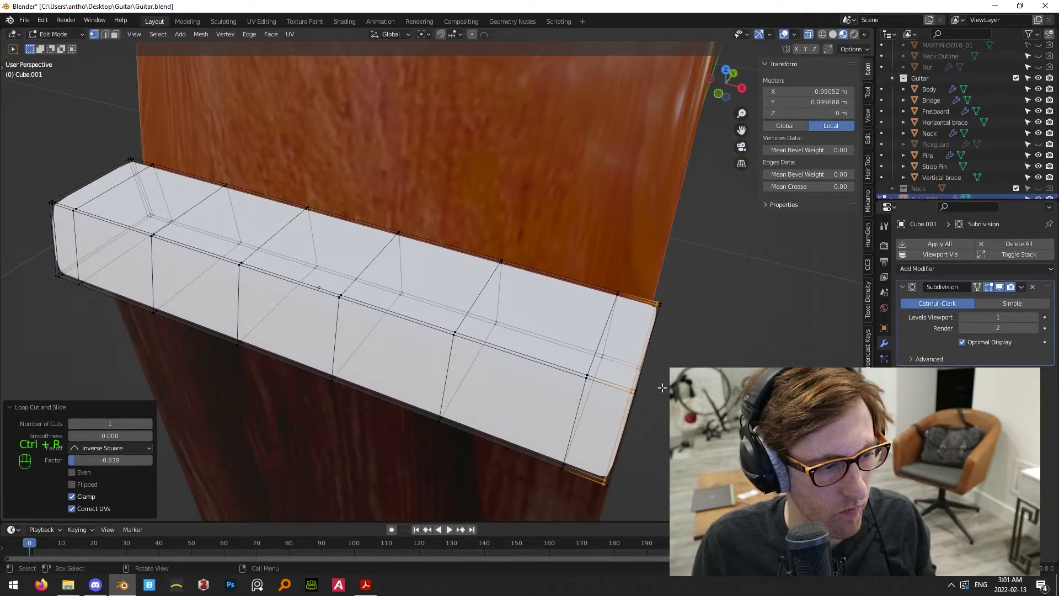
{"action": "left_click", "coordinate": [656, 389]}
Set the block's Subdivision viewport level to 3 and inspect its shape against the neck and fretboard
{"action": "middle_click_drag", "start_coordinate": [568, 317], "coordinate": [596, 303]}
{"action": "middle_click_drag", "start_coordinate": [596, 303], "coordinate": [442, 271], "text": "shift"}
{"action": "middle_click_drag", "start_coordinate": [442, 271], "coordinate": [512, 186]}
{"action": "key", "text": "Tab"}
{"action": "scroll", "coordinate": [527, 246], "scroll_direction": "down", "scroll_amount": 5}
{"action": "middle_click_drag", "start_coordinate": [527, 246], "coordinate": [484, 276]}
{"action": "scroll", "coordinate": [551, 215], "scroll_direction": "up", "scroll_amount": 4}
{"action": "middle_click_drag", "start_coordinate": [488, 232], "coordinate": [546, 219]}
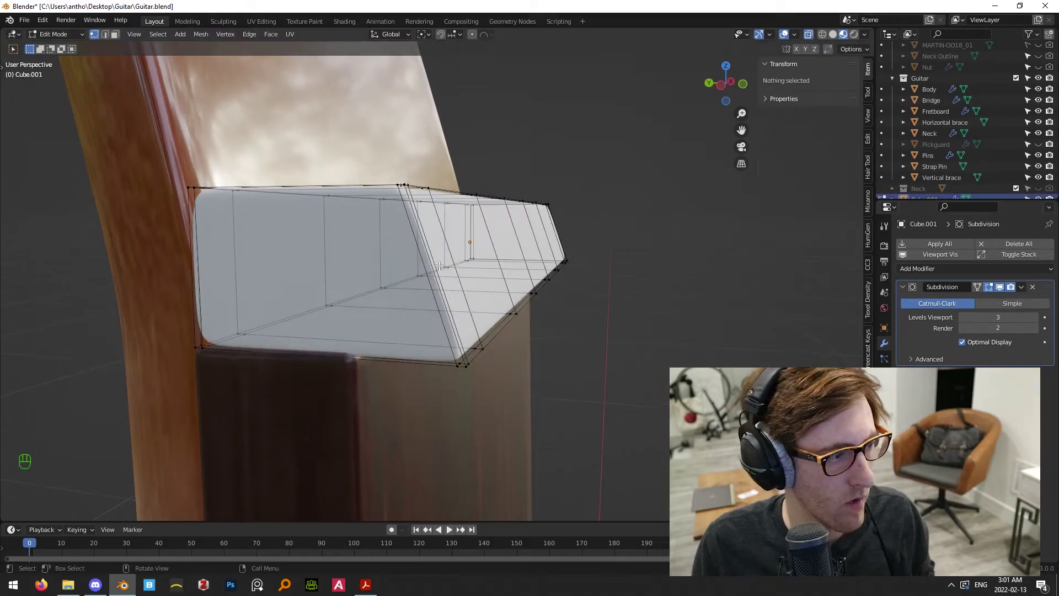
Add a centred horizontal loop cut around the block and bulge its front vertices outward along Y
{"action": "key", "text": "ctrl+r"}
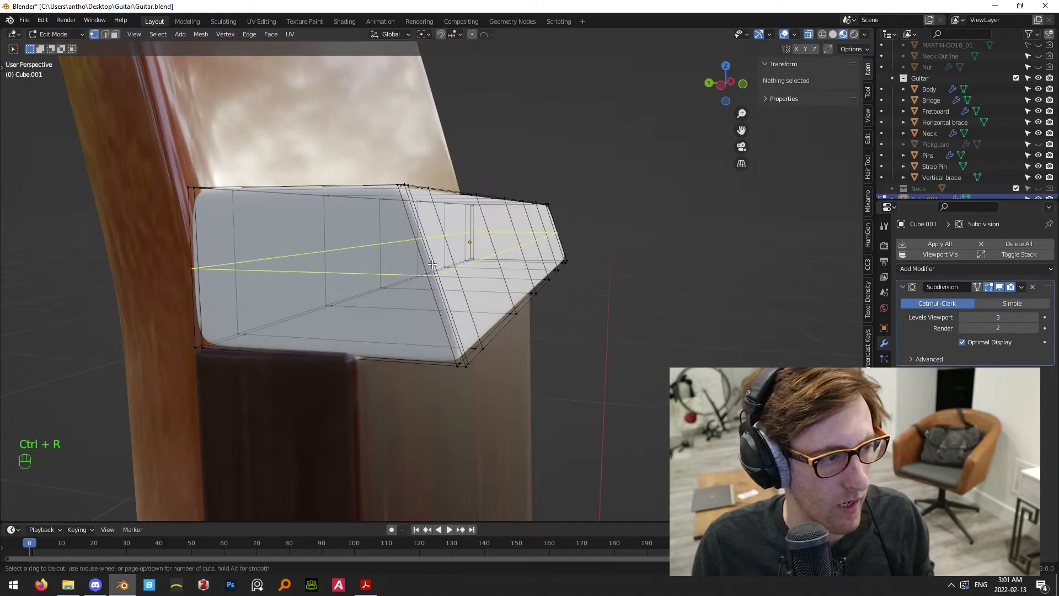
{"action": "left_click", "coordinate": [564, 299]}
{"action": "right_click", "coordinate": [564, 299]}
{"action": "key", "text": "KP_3"}
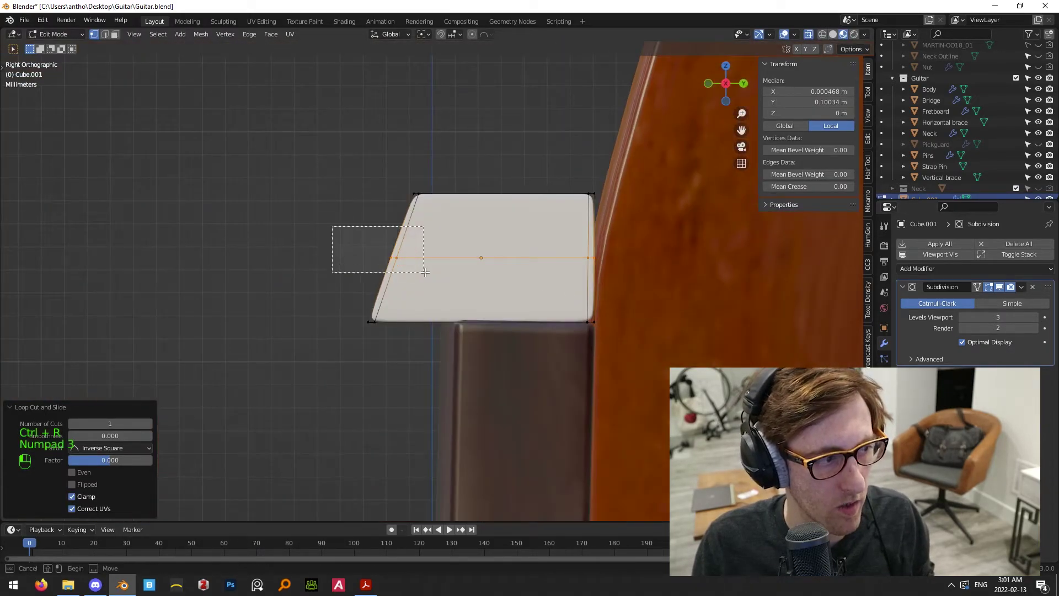
{"action": "key", "text": "g"}
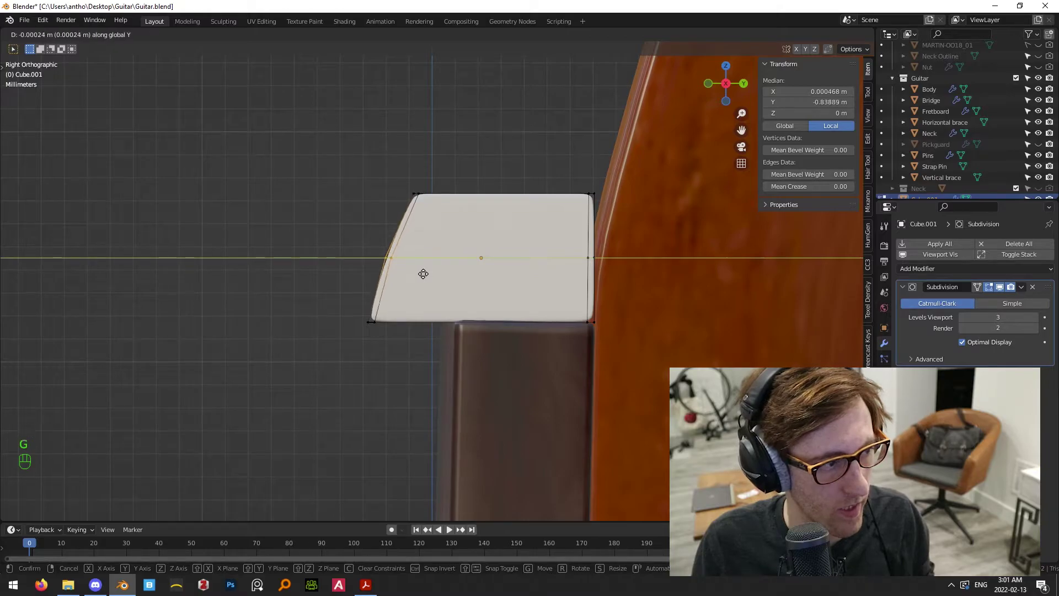
{"action": "left_click", "coordinate": [418, 273]}
{"action": "key", "text": "Tab"}
{"action": "middle_click_drag", "start_coordinate": [369, 146], "coordinate": [429, 267]}
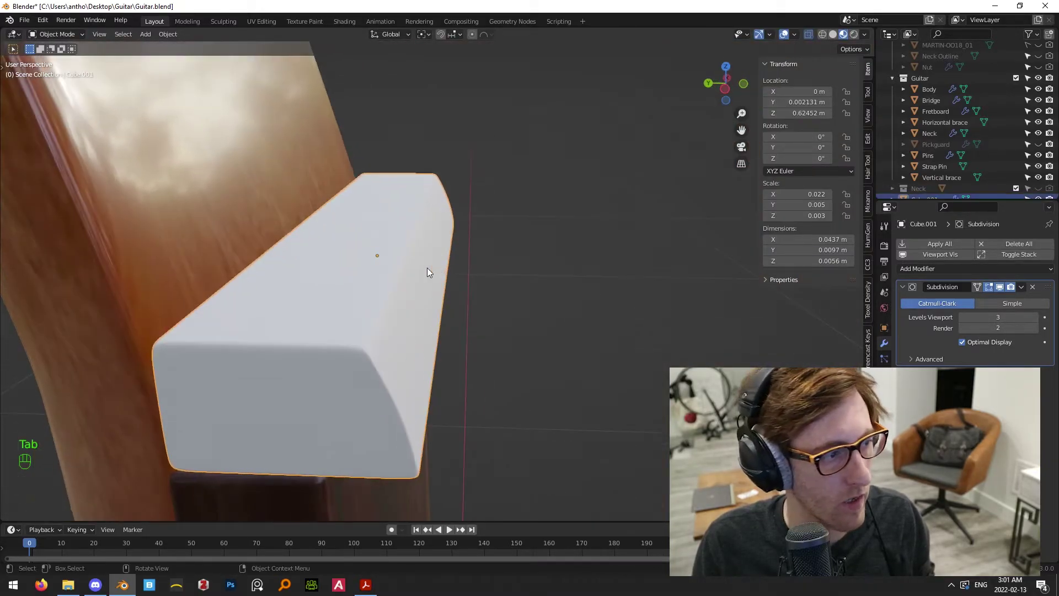
Apply the nut block's scale in Object Mode
{"action": "key", "text": "KP_3"}
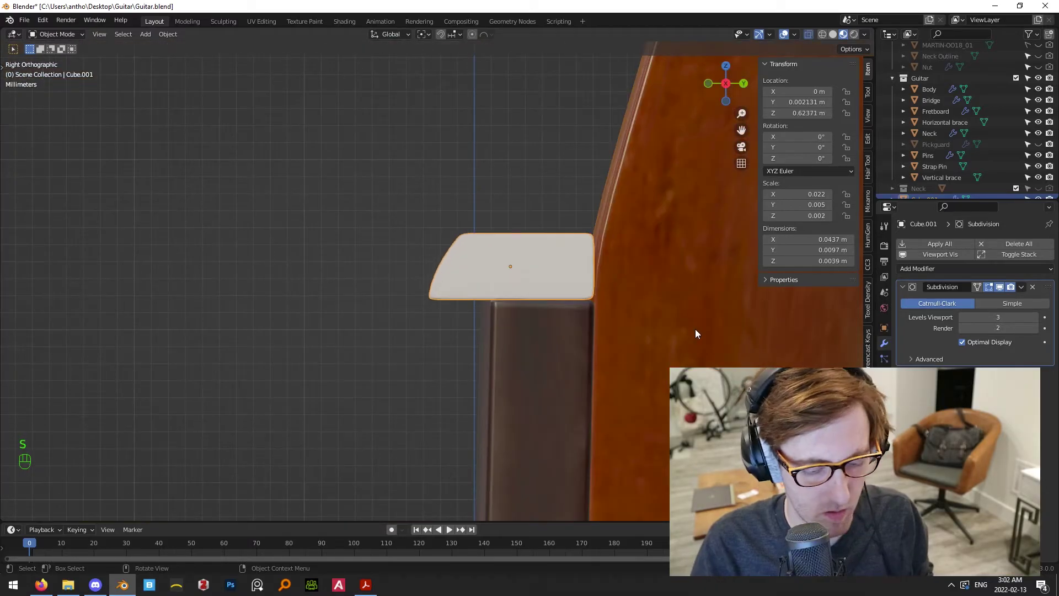
{"action": "key", "text": "space"}
{"action": "type", "text": "appl"}
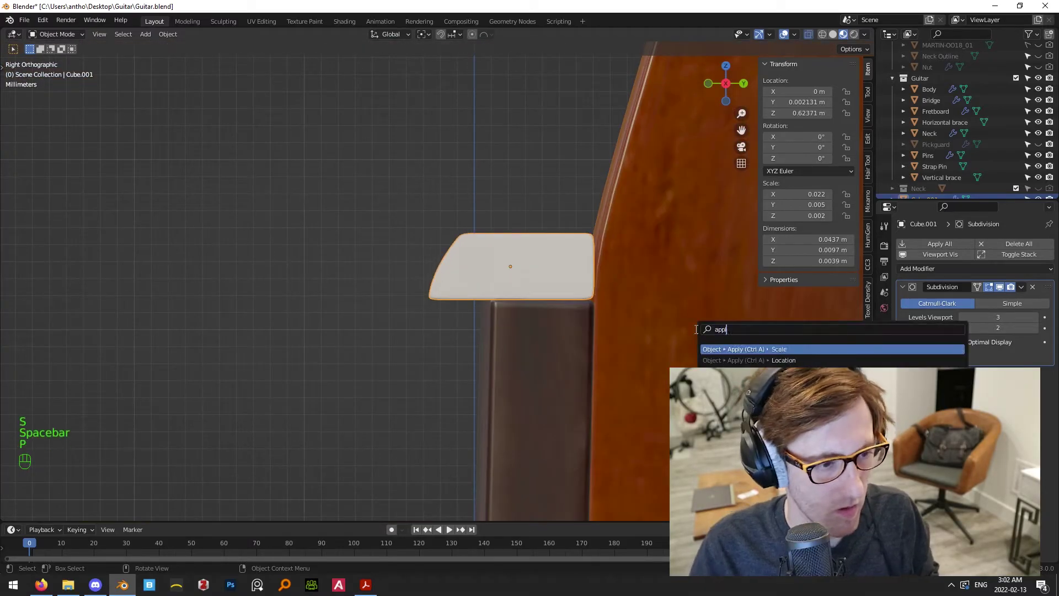
{"action": "key", "text": "Return"}
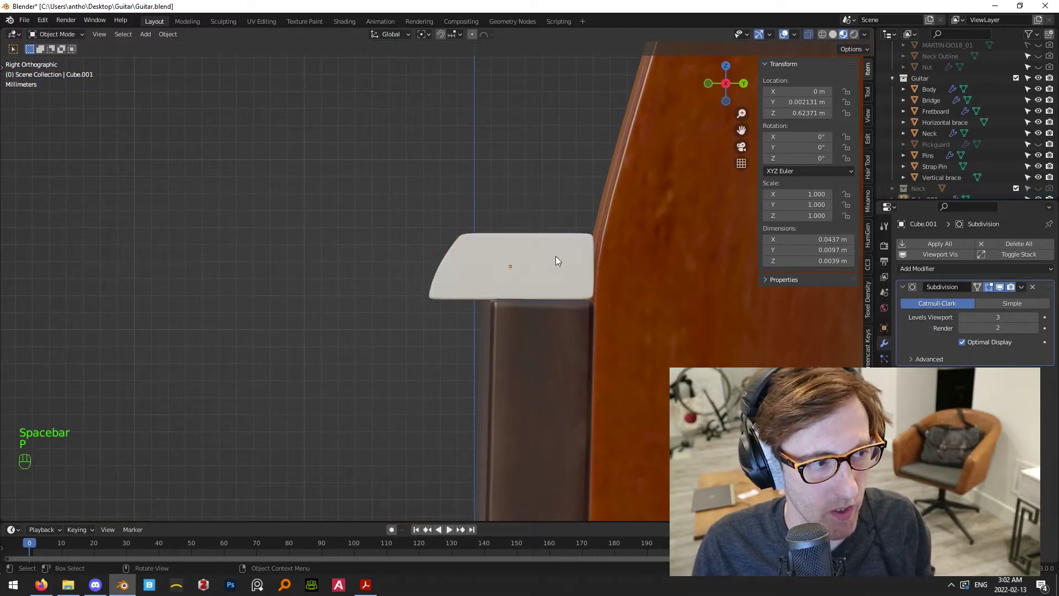
Try scaling the whole nut down uniformly by a factor of about 0.813 and undo it
{"action": "key", "text": "s"}
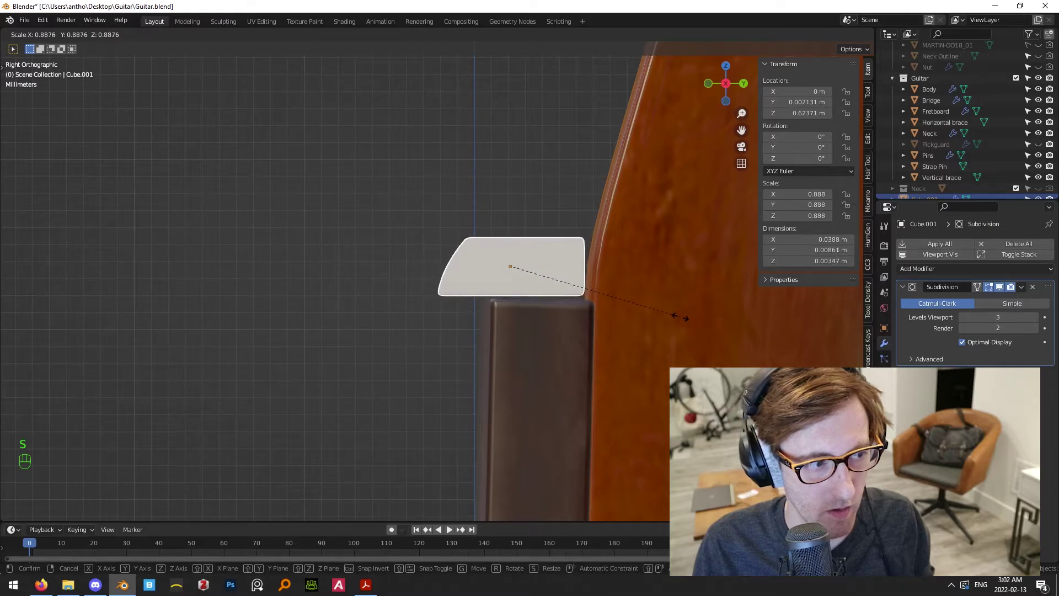
{"action": "left_click", "coordinate": [665, 313]}
{"action": "key", "text": "g"}
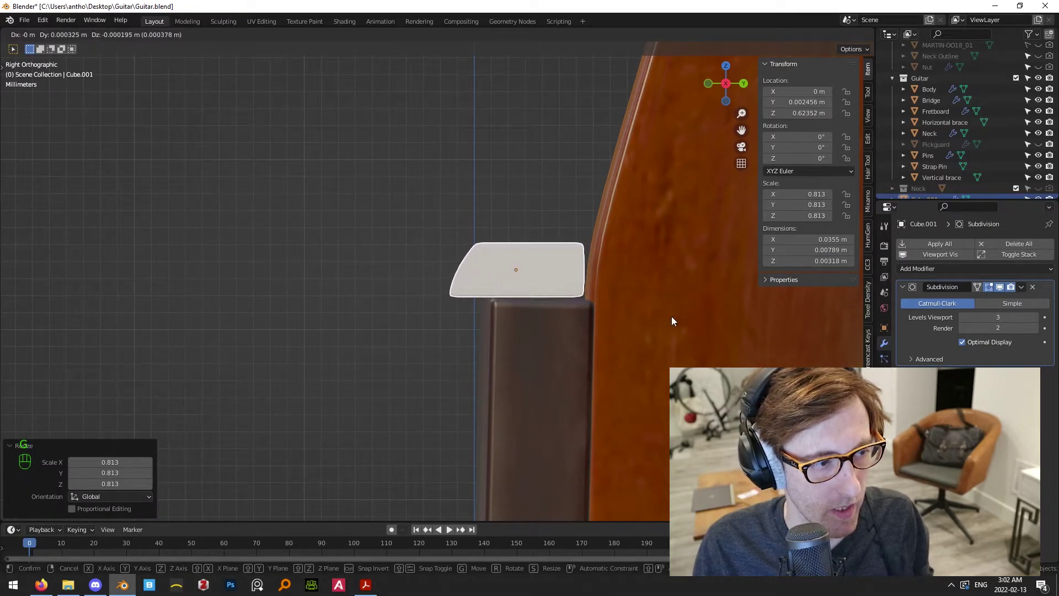
{"action": "right_click", "coordinate": [672, 316]}
{"action": "middle_click_drag", "start_coordinate": [663, 321], "coordinate": [679, 331]}
{"action": "key", "text": "ctrl+z"}
Flatten the nut along Z by a factor of about 0.718 and lower it onto the fretboard's end
{"action": "key", "text": "KP_3"}
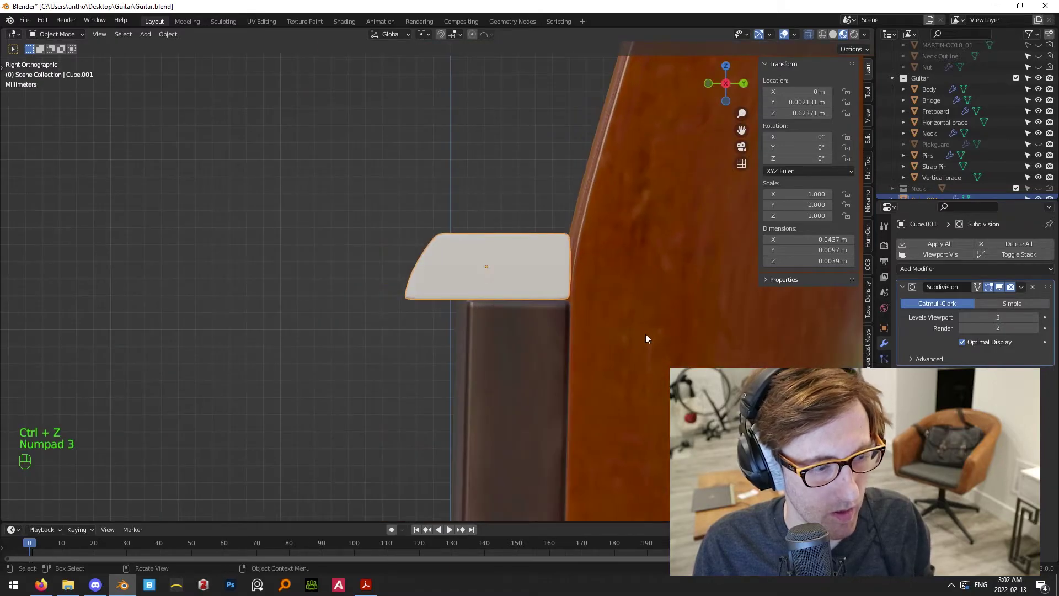
{"action": "key", "text": "s"}
{"action": "key", "text": "z"}
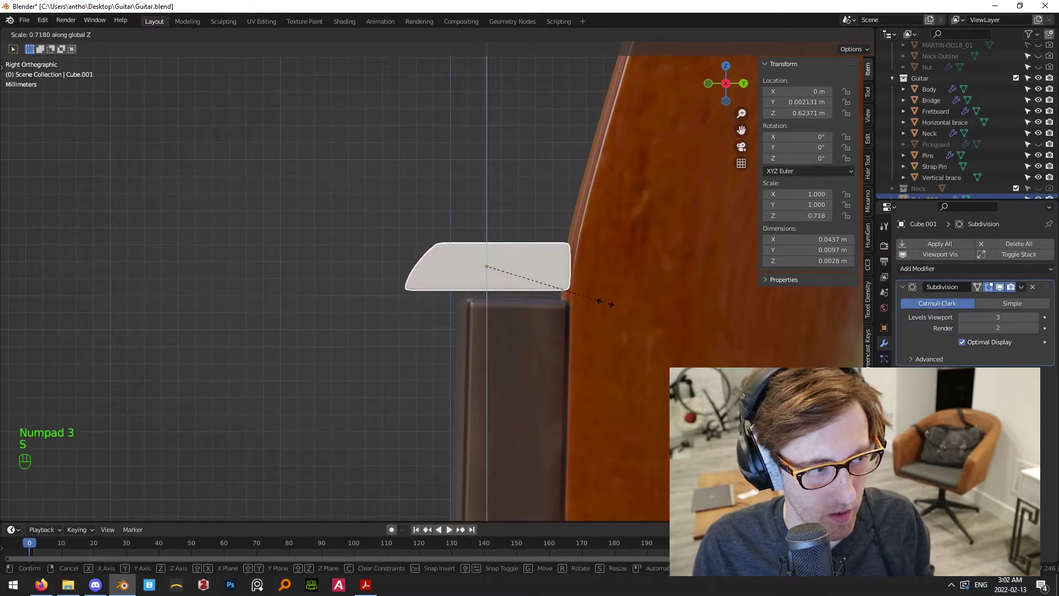
{"action": "left_click", "coordinate": [605, 302]}
{"action": "key", "text": "g"}
{"action": "key", "text": "z"}
{"action": "left_click", "coordinate": [606, 307]}
Tilt the nut about -1.4° around X and adjust its height to about Z 0.62319 m
{"action": "key", "text": "r"}
{"action": "left_click", "coordinate": [655, 351]}
{"action": "key", "text": "g"}
{"action": "key", "text": "z"}
{"action": "left_click", "coordinate": [655, 349]}
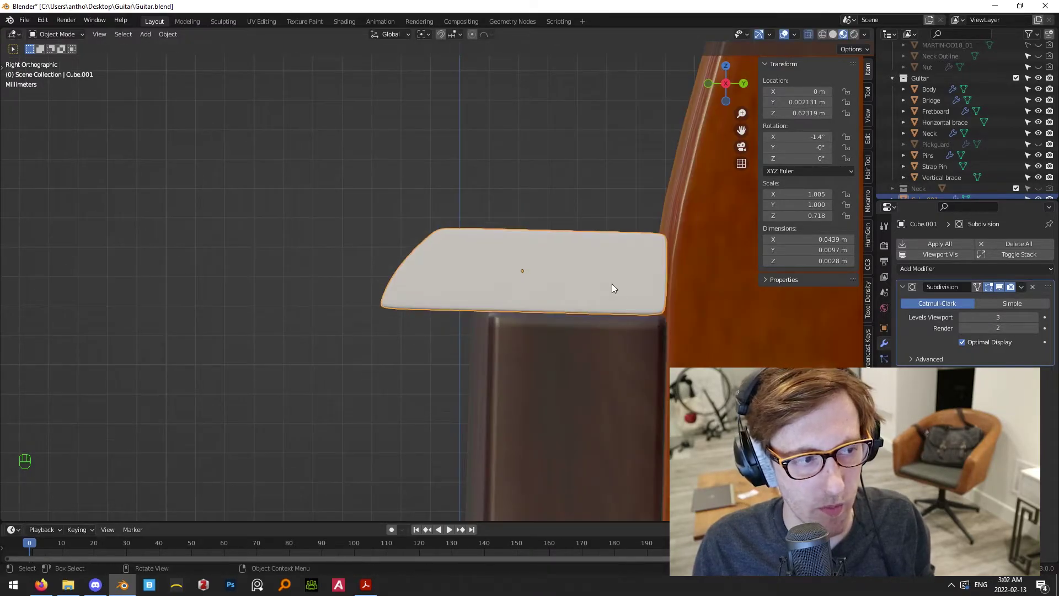
Thicken the nut along Z to about 0.0032 m and raise it to about Z 0.62338 m
{"action": "key", "text": "s"}
{"action": "key", "text": "z"}
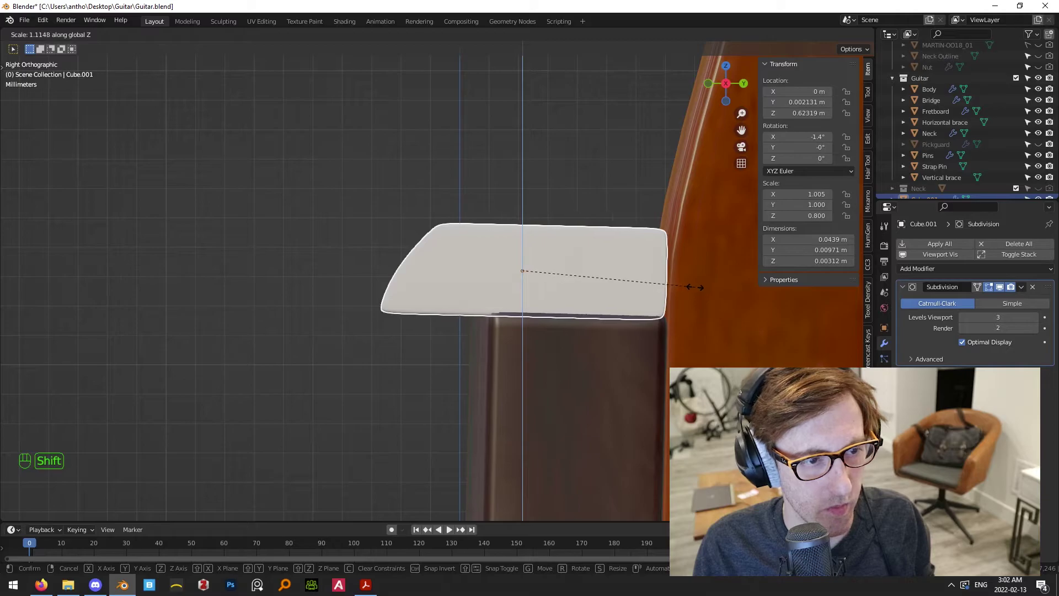
{"action": "left_click", "coordinate": [724, 287]}
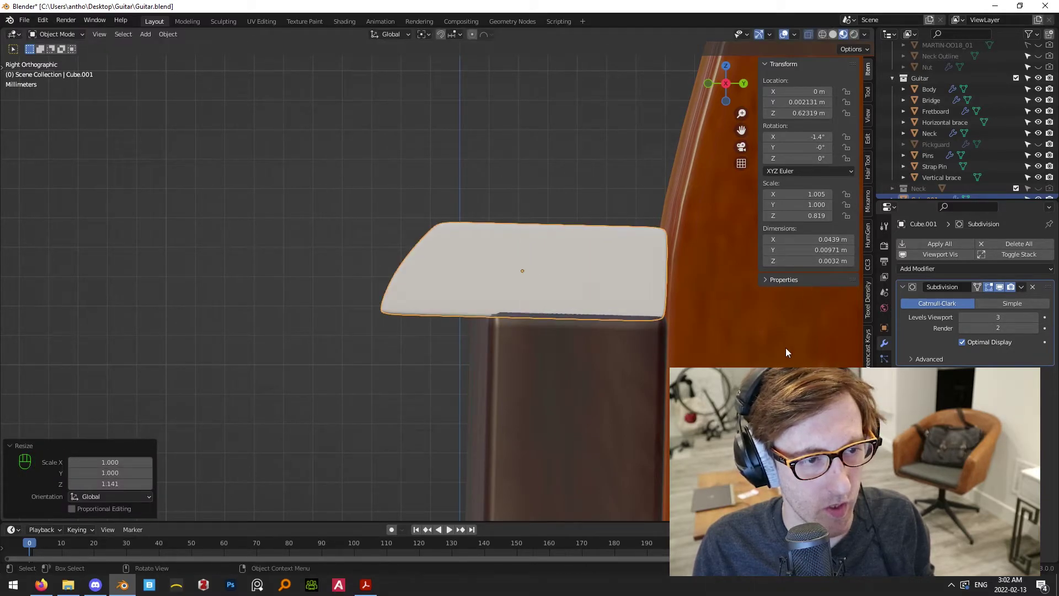
{"action": "key", "text": "g"}
{"action": "key", "text": "z"}
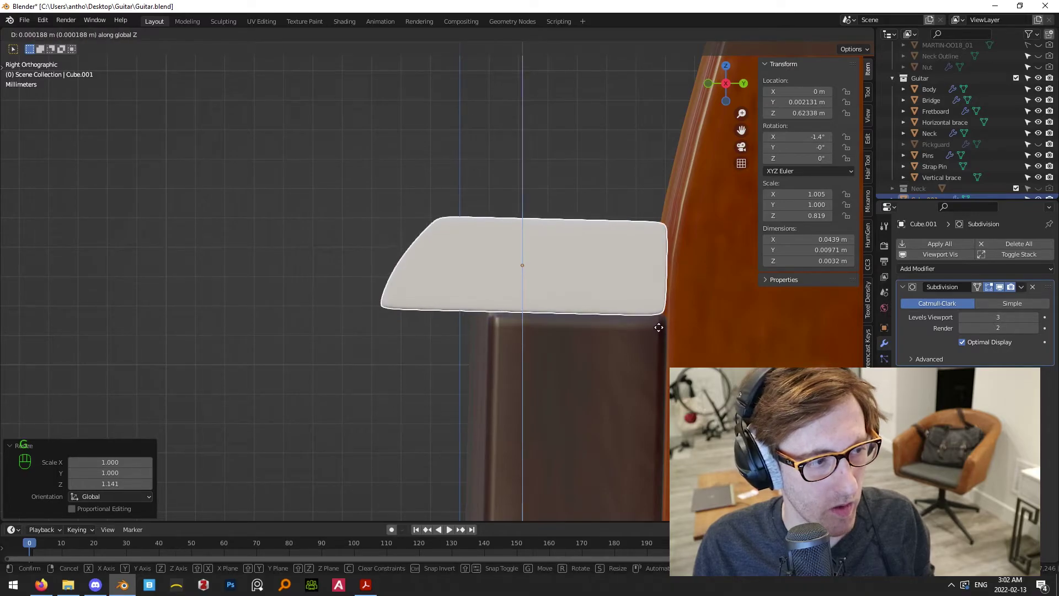
{"action": "left_click", "coordinate": [625, 219]}
{"action": "left_click", "coordinate": [640, 210]}
Check the nut against the fretboard from the front and side and move it to about Z 0.62344 m
{"action": "scroll", "coordinate": [659, 234], "scroll_direction": "down", "scroll_amount": 2}
{"action": "middle_click_drag", "start_coordinate": [659, 233], "coordinate": [670, 263]}
{"action": "scroll", "coordinate": [607, 313], "scroll_direction": "down", "scroll_amount": 11}
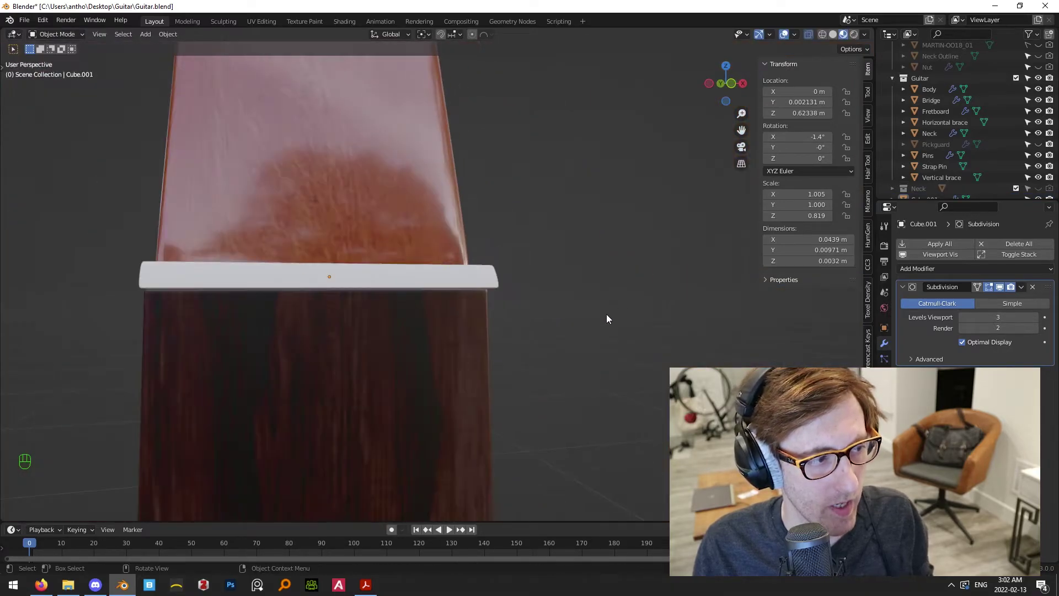
{"action": "key", "text": "KP_3"}
{"action": "key", "text": "KP_1"}
{"action": "scroll", "coordinate": [514, 310], "scroll_direction": "up", "scroll_amount": 8}
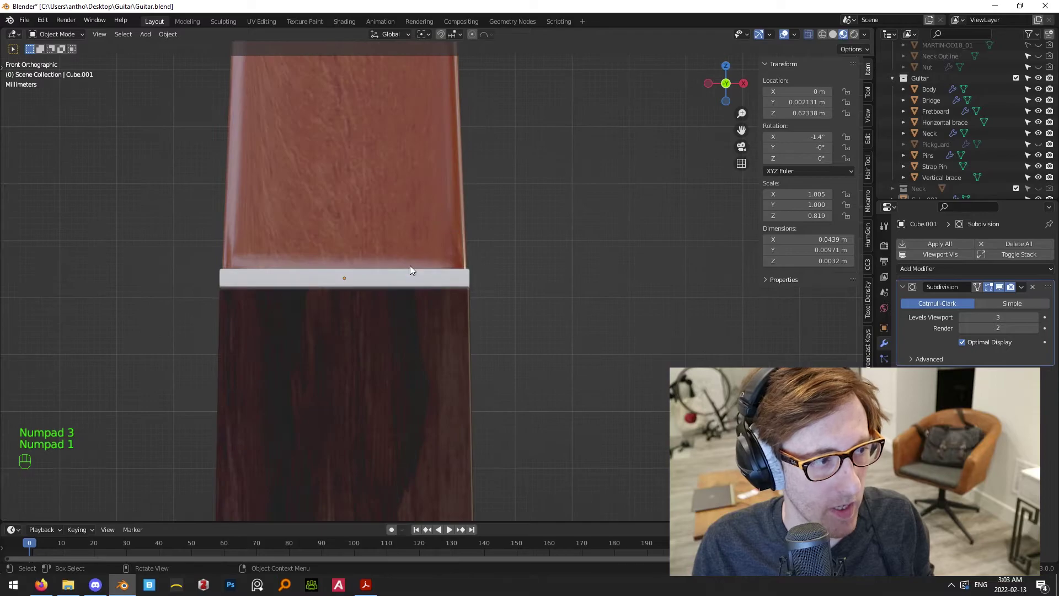
{"action": "key", "text": "KP_3"}
{"action": "scroll", "coordinate": [479, 292], "scroll_direction": "up", "scroll_amount": 2}
{"action": "key", "text": "g"}
{"action": "key", "text": "z"}
{"action": "left_click", "coordinate": [562, 295]}
Isolate the nut in local view and open its mesh for editing
{"action": "middle_click_drag", "start_coordinate": [552, 206], "coordinate": [592, 273]}
{"action": "scroll", "coordinate": [593, 272], "scroll_direction": "up", "scroll_amount": 6}
{"action": "middle_click_drag", "start_coordinate": [651, 182], "coordinate": [568, 254], "text": "shift"}
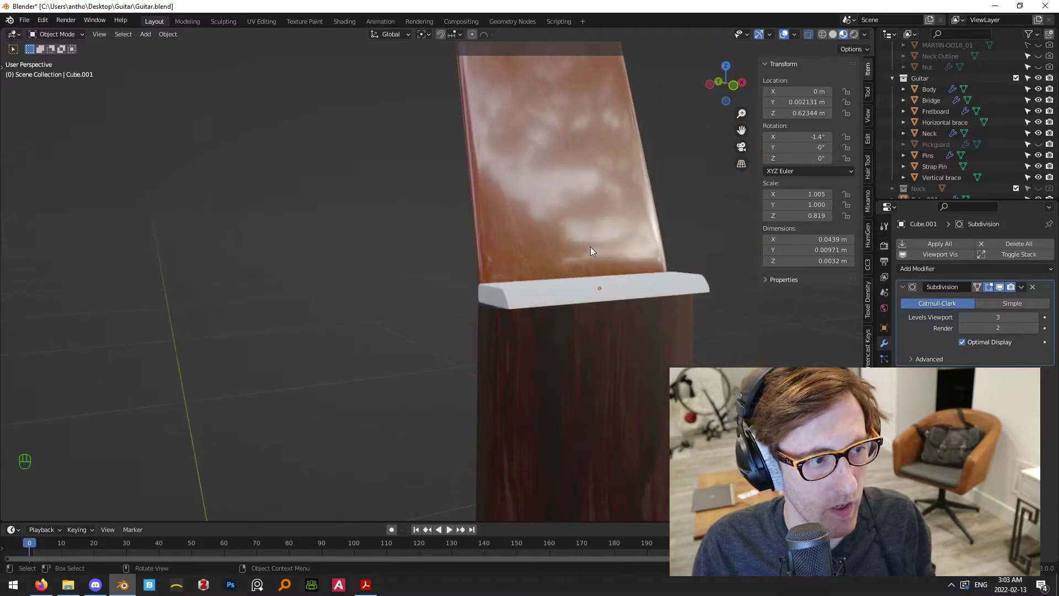
{"action": "left_click", "coordinate": [568, 254]}
{"action": "left_click", "coordinate": [600, 304]}
{"action": "key", "text": "Tab"}
{"action": "middle_click_drag", "start_coordinate": [600, 304], "coordinate": [614, 315]}
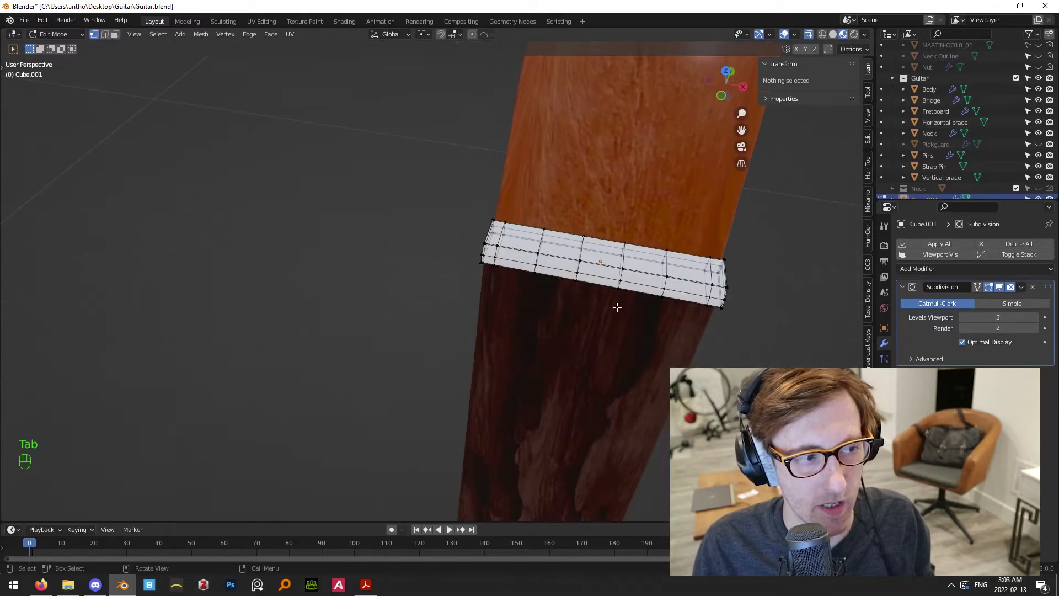
{"action": "middle_click_drag", "start_coordinate": [733, 220], "coordinate": [629, 271], "text": "shift"}
{"action": "scroll", "coordinate": [629, 271], "scroll_direction": "up", "scroll_amount": 1}
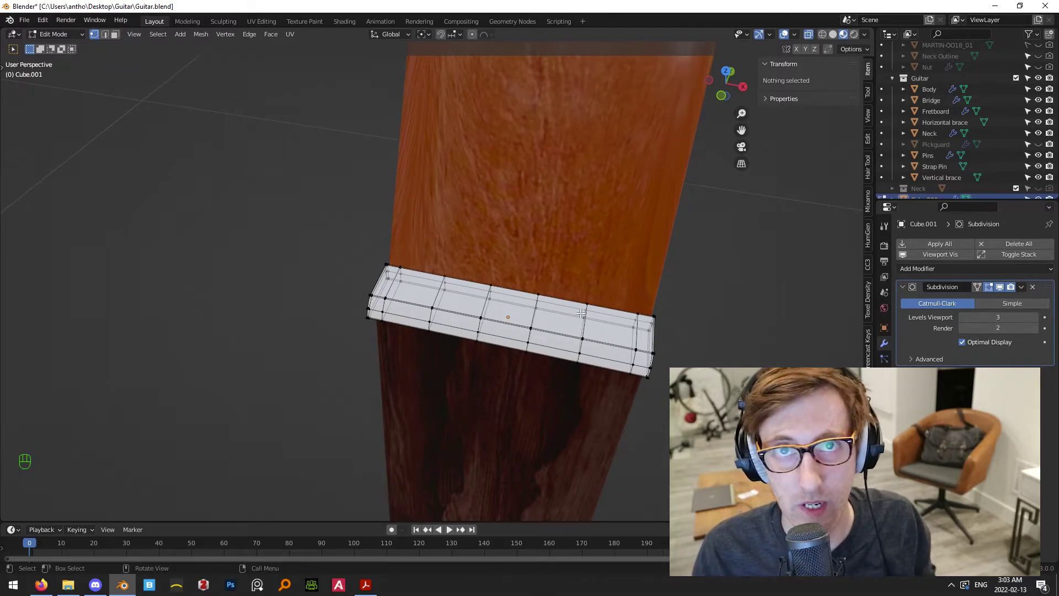
{"action": "scroll", "coordinate": [547, 360], "scroll_direction": "up", "scroll_amount": 3}
{"action": "key", "text": "Tab"}
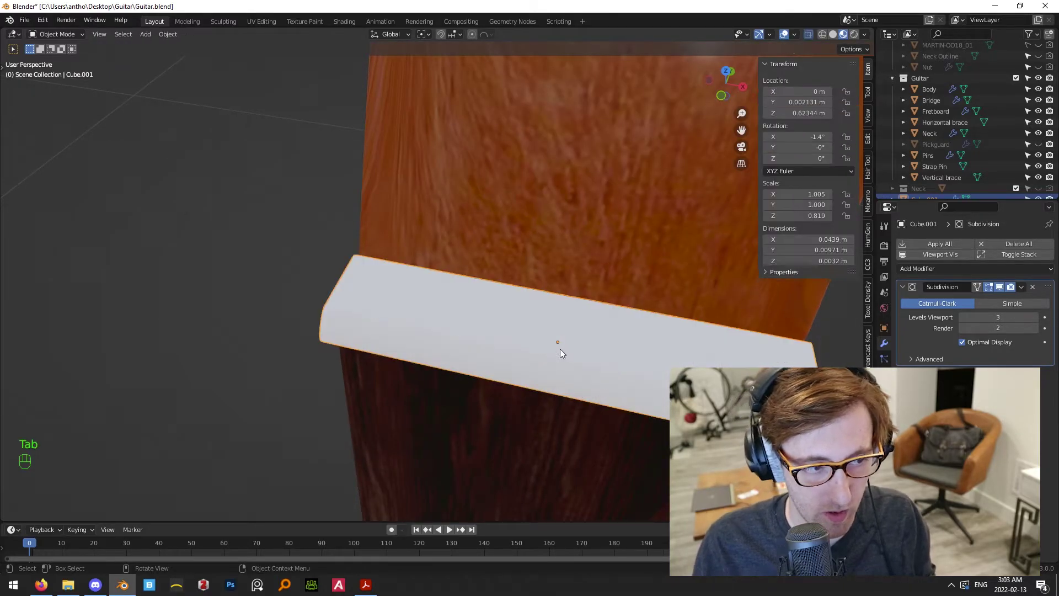
{"action": "key", "text": "slash"}
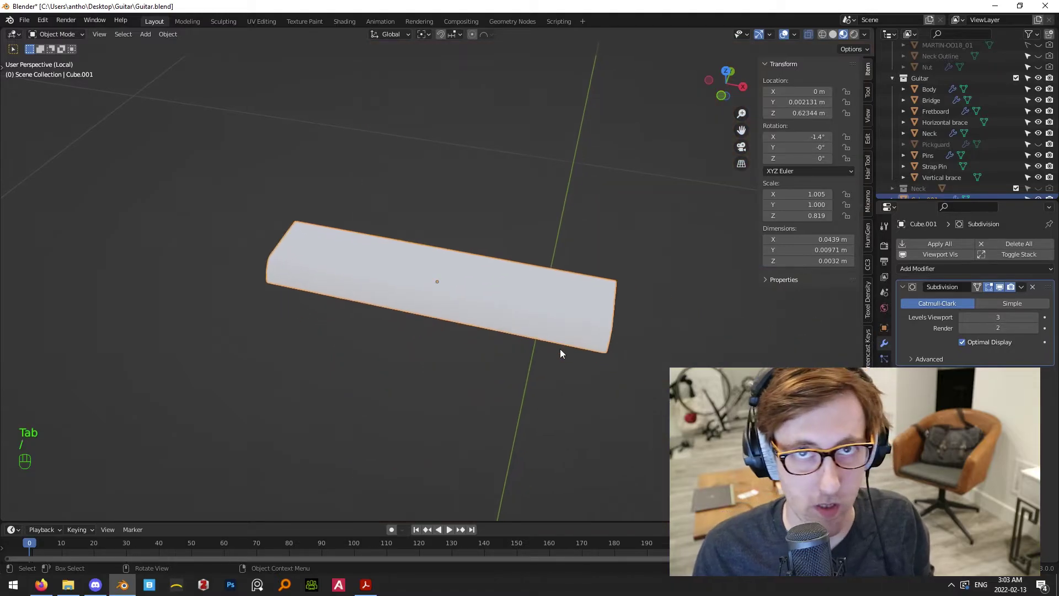
{"action": "scroll", "coordinate": [367, 181], "scroll_direction": "up", "scroll_amount": 3}
{"action": "key", "text": "Tab"}
Add a supporting loop cut close to each side of the first crosswise edge loop at the nut's -X end
{"action": "scroll", "coordinate": [456, 350], "scroll_direction": "down", "scroll_amount": 2}
{"action": "middle_click_drag", "start_coordinate": [456, 350], "coordinate": [516, 349]}
{"action": "middle_click_drag", "start_coordinate": [516, 348], "coordinate": [519, 218], "text": "shift"}
{"action": "scroll", "coordinate": [629, 339], "scroll_direction": "up", "scroll_amount": 2}
{"action": "scroll", "coordinate": [518, 218], "scroll_direction": "up", "scroll_amount": 2}
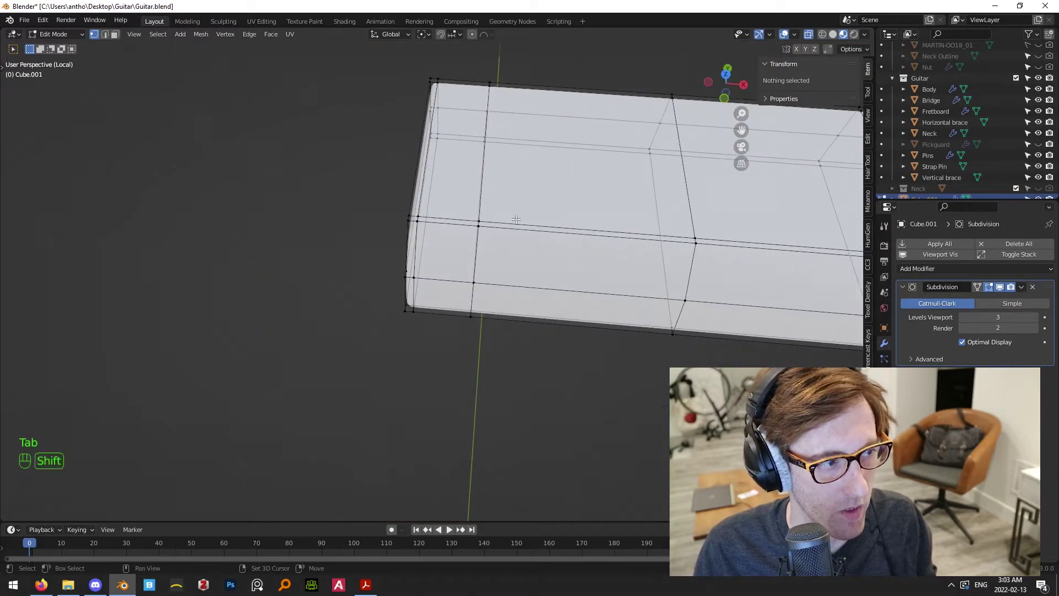
{"action": "key", "text": "ctrl+r"}
{"action": "left_click", "coordinate": [473, 227]}
{"action": "left_click", "coordinate": [468, 226]}
{"action": "key", "text": "ctrl+r"}
{"action": "left_click", "coordinate": [463, 225]}
{"action": "left_click", "coordinate": [415, 220]}
Flank the second crosswise edge loop from the nut's -X end with two tight loop cuts, the second at factor 0.928
{"action": "middle_click_drag", "start_coordinate": [419, 221], "coordinate": [337, 233], "text": "shift"}
{"action": "key", "text": "ctrl+r"}
{"action": "left_click", "coordinate": [596, 256]}
{"action": "left_click", "coordinate": [693, 260]}
{"action": "key", "text": "ctrl+r"}
{"action": "left_click", "coordinate": [669, 256]}
{"action": "left_click", "coordinate": [557, 246]}
Flank the third crosswise loop, just on the -X side of the nut's centre, with loop cuts at factors 0.942 and 0.934
{"action": "middle_click_drag", "start_coordinate": [555, 246], "coordinate": [348, 250], "text": "shift"}
{"action": "key", "text": "ctrl+r"}
{"action": "left_click", "coordinate": [568, 284]}
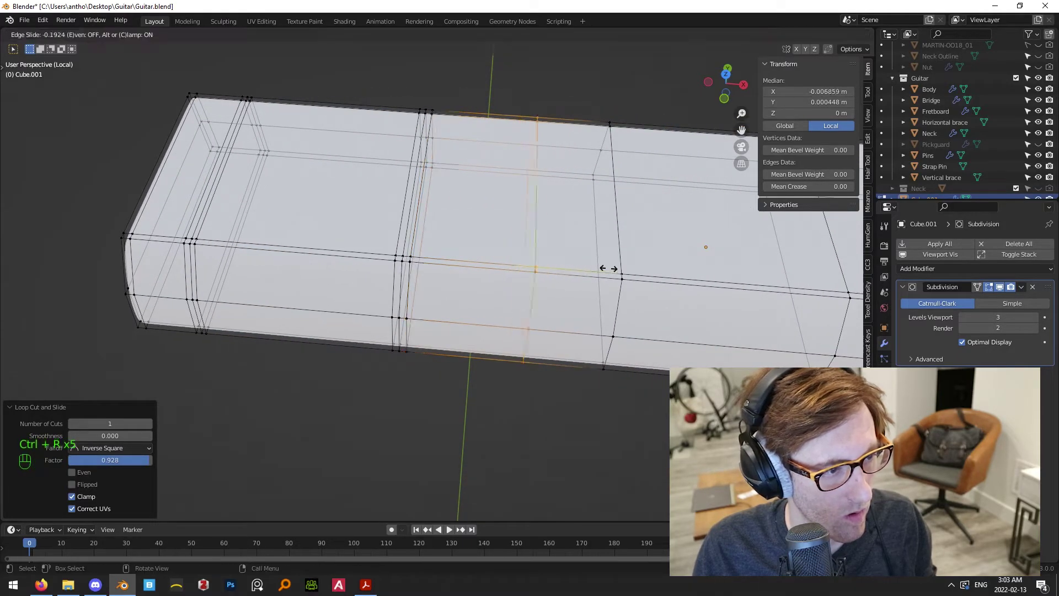
{"action": "left_click", "coordinate": [684, 276]}
{"action": "key", "text": "ctrl+r"}
{"action": "left_click", "coordinate": [686, 284]}
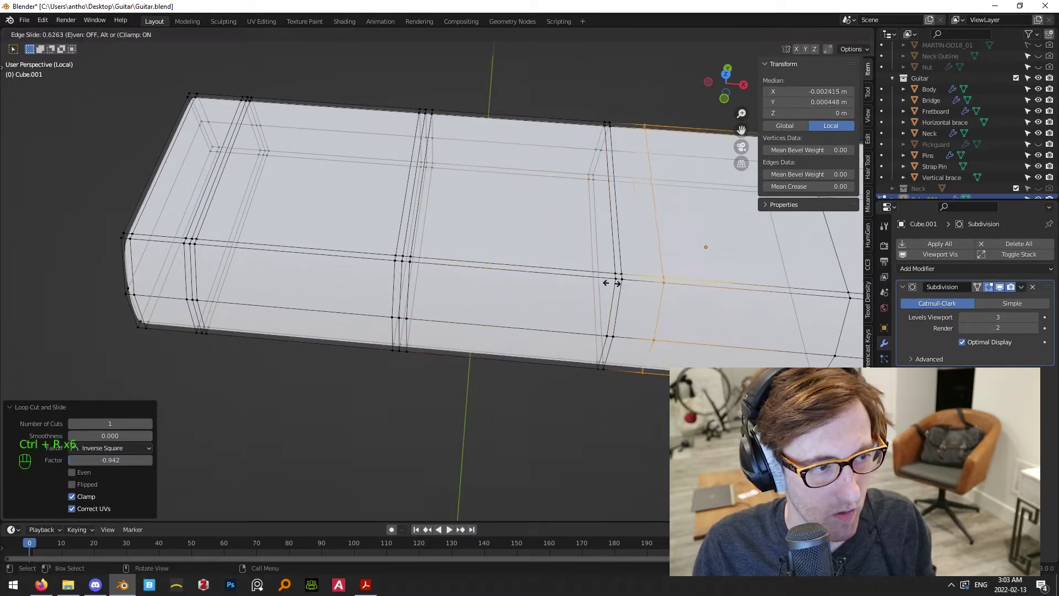
{"action": "left_click", "coordinate": [581, 279]}
Flank the fourth crosswise loop, just on the +X side of the nut's centre, with two loop cuts, the second at factor 0.951
{"action": "middle_click_drag", "start_coordinate": [789, 310], "coordinate": [564, 312], "text": "shift"}
{"action": "key", "text": "ctrl+r"}
{"action": "left_click", "coordinate": [584, 302]}
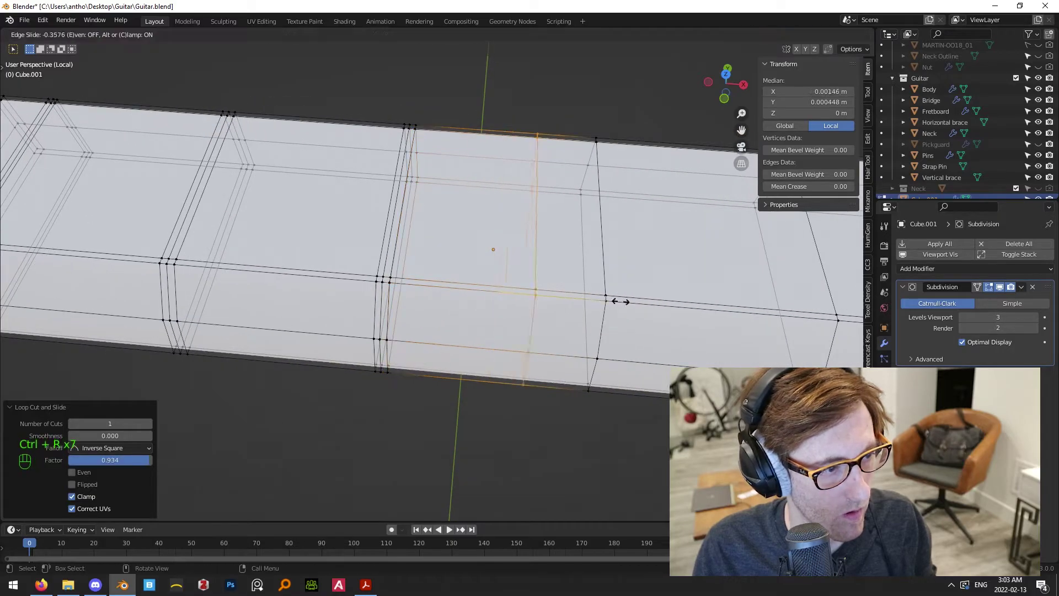
{"action": "left_click", "coordinate": [680, 308]}
{"action": "key", "text": "ctrl+r"}
{"action": "left_click", "coordinate": [681, 308]}
{"action": "left_click", "coordinate": [572, 306]}
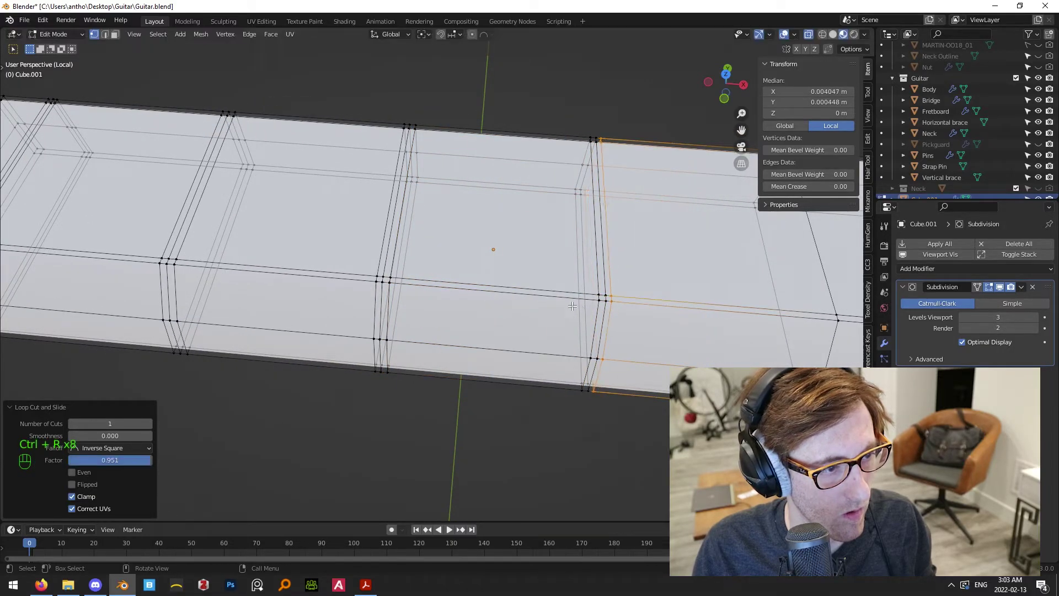
Place tight supporting loops on both sides of the nut's fifth crosswise edge loop, the second at factor 0.937
{"action": "middle_click_drag", "start_coordinate": [735, 343], "coordinate": [514, 346], "text": "shift"}
{"action": "key", "text": "g"}
{"action": "key", "text": "g"}
{"action": "left_click", "coordinate": [627, 319]}
{"action": "left_click", "coordinate": [677, 321]}
{"action": "key", "text": "ctrl+r"}
{"action": "left_click", "coordinate": [620, 331]}
{"action": "left_click", "coordinate": [603, 334]}
Flank the sixth crosswise loop near the nut's +X end with two loop cuts, the last at factor 0.796
{"action": "middle_click_drag", "start_coordinate": [680, 342], "coordinate": [525, 351], "text": "shift"}
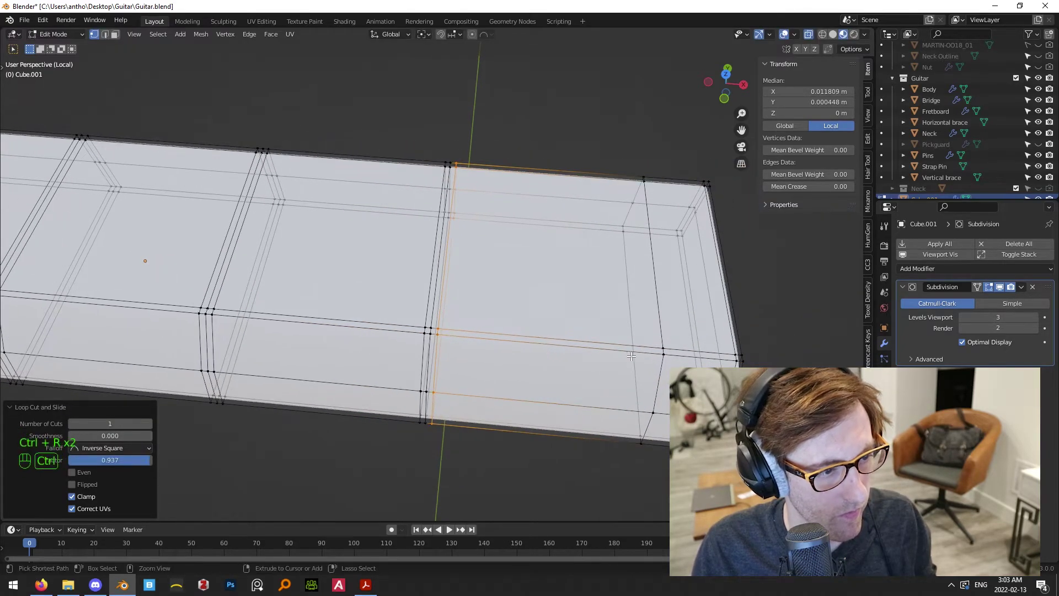
{"action": "key", "text": "ctrl+r"}
{"action": "left_click", "coordinate": [650, 354]}
{"action": "key", "text": "ctrl+z"}
{"action": "key", "text": "ctrl+r"}
{"action": "left_click", "coordinate": [724, 365]}
{"action": "left_click", "coordinate": [689, 350]}
{"action": "key", "text": "ctrl+r"}
{"action": "left_click", "coordinate": [689, 350]}
{"action": "left_click", "coordinate": [660, 342]}
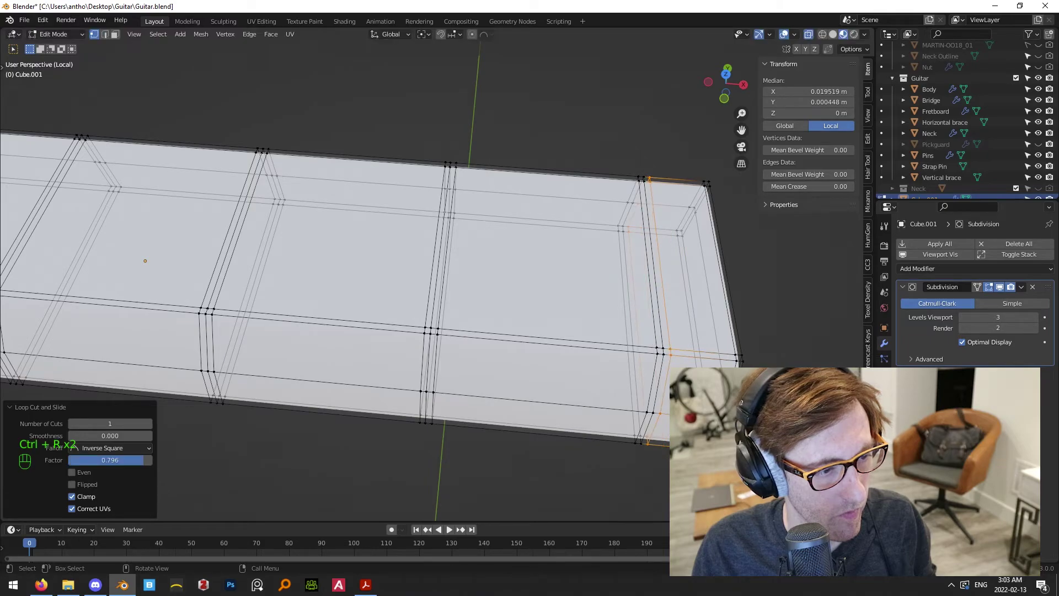
Select the centre edges of all six loop groups along the nut's front edge and move them about 0.00064 m along Y as string slots
{"action": "key", "text": "KP_7"}
{"action": "scroll", "coordinate": [626, 356], "scroll_direction": "down", "scroll_amount": 2}
{"action": "middle_click_drag", "start_coordinate": [625, 355], "coordinate": [652, 336], "text": "shift"}
{"action": "scroll", "coordinate": [608, 302], "scroll_direction": "up", "scroll_amount": 4}
{"action": "middle_click_drag", "start_coordinate": [753, 351], "coordinate": [646, 332], "text": "shift"}
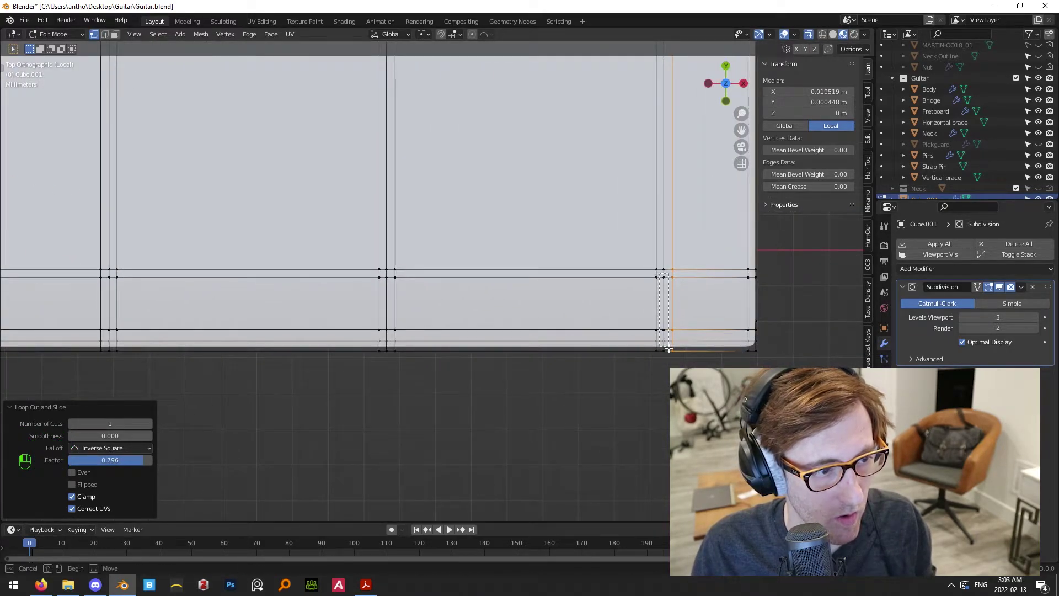
{"action": "left_click_drag", "start_coordinate": [667, 356], "coordinate": [667, 356]}
{"action": "middle_click_drag", "start_coordinate": [441, 331], "coordinate": [615, 338], "text": "shift"}
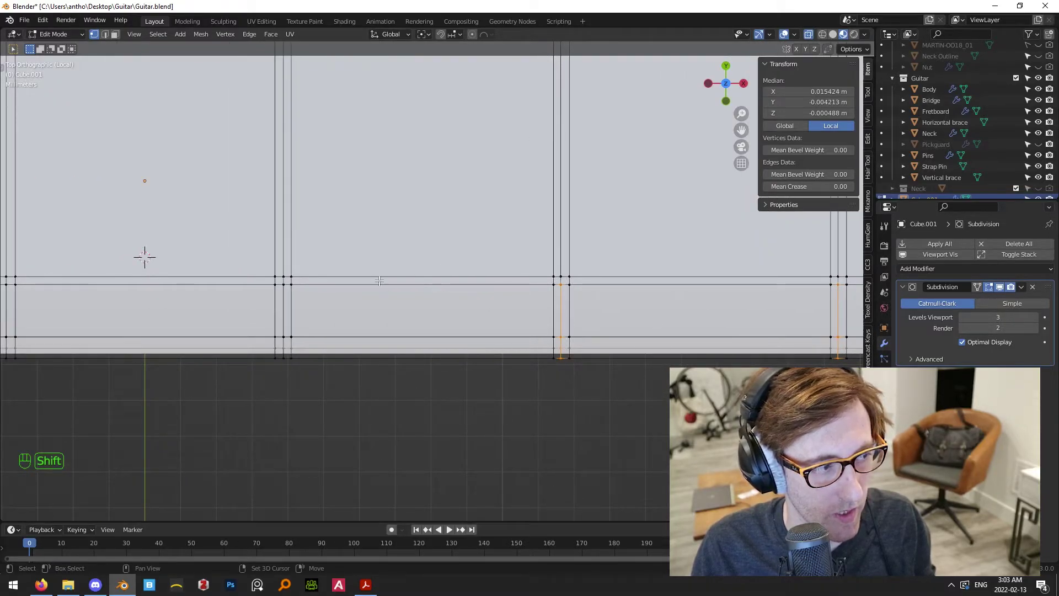
{"action": "middle_click_drag", "start_coordinate": [378, 282], "coordinate": [480, 304], "text": "shift"}
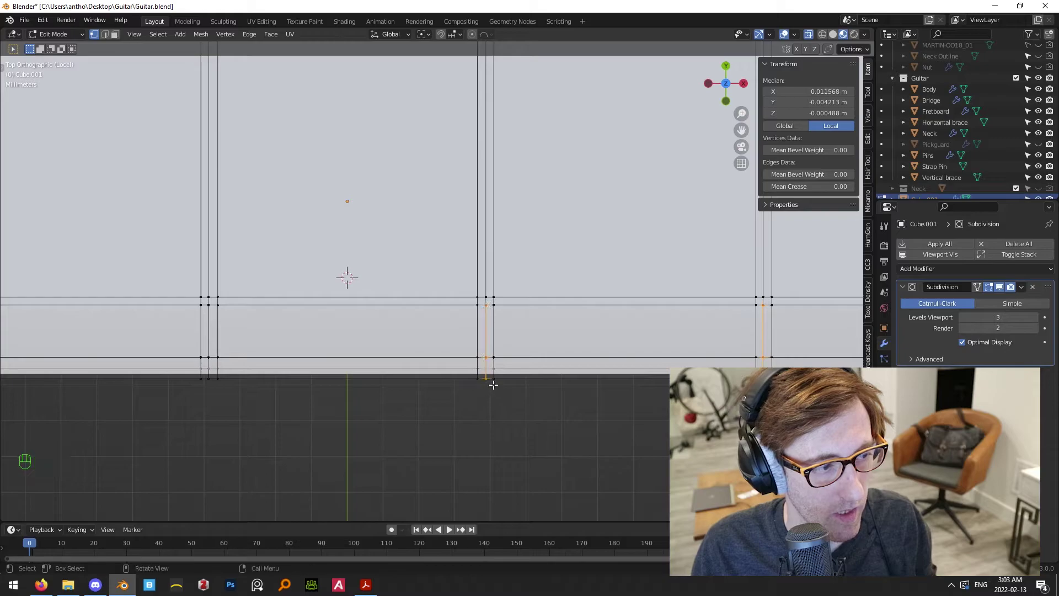
{"action": "scroll", "coordinate": [493, 386], "scroll_direction": "down", "scroll_amount": 6}
{"action": "middle_click_drag", "start_coordinate": [377, 340], "coordinate": [619, 362], "text": "shift"}
{"action": "scroll", "coordinate": [610, 356], "scroll_direction": "up", "scroll_amount": 4}
{"action": "middle_click_drag", "start_coordinate": [798, 341], "coordinate": [613, 267], "text": "shift"}
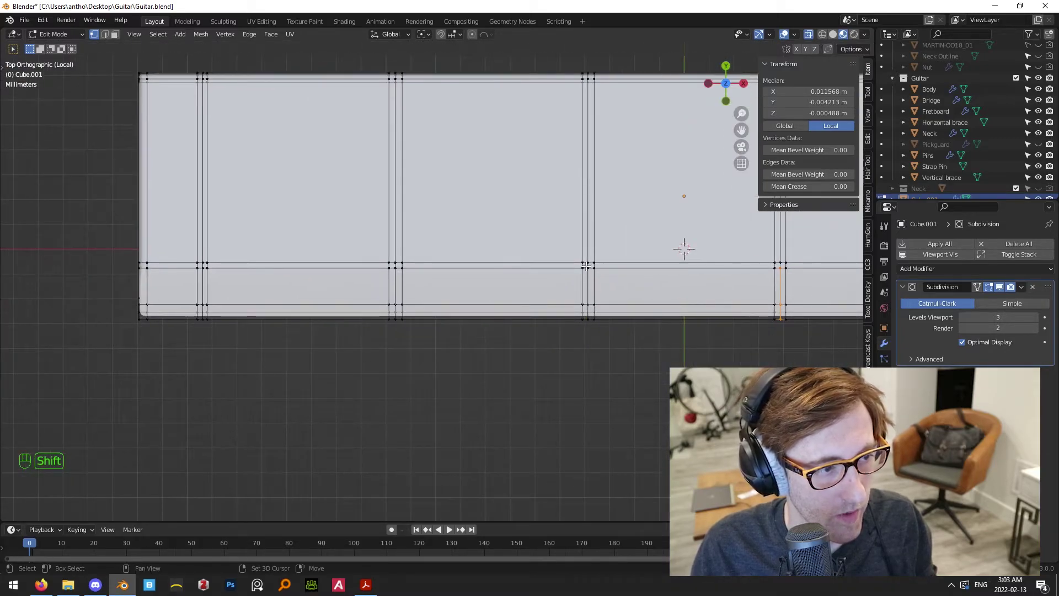
{"action": "left_click", "coordinate": [395, 271], "text": "shift"}
{"action": "middle_click_drag", "start_coordinate": [204, 321], "coordinate": [461, 314]}
{"action": "key", "text": "g"}
{"action": "key", "text": "y"}
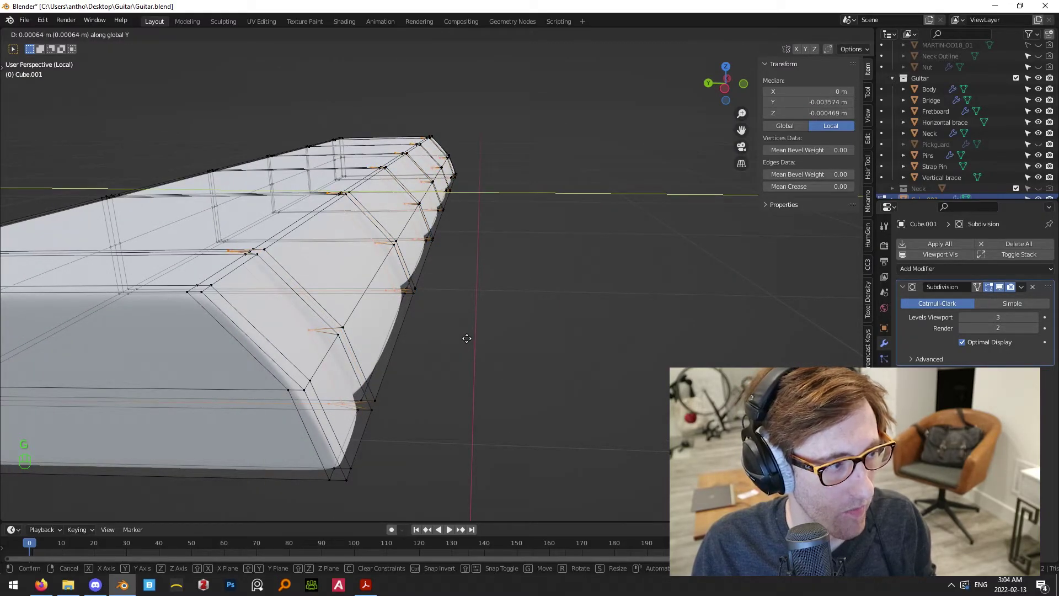
{"action": "left_click", "coordinate": [469, 337]}
{"action": "key", "text": "Tab"}
Leave local view to show the whole guitar again and select the neck
{"action": "left_click", "coordinate": [479, 332]}
{"action": "middle_click_drag", "start_coordinate": [492, 334], "coordinate": [522, 252]}
{"action": "key", "text": "slash"}
{"action": "middle_click_drag", "start_coordinate": [269, 284], "coordinate": [505, 277]}
{"action": "middle_click_drag", "start_coordinate": [487, 179], "coordinate": [488, 301]}
{"action": "left_click", "coordinate": [456, 250]}
{"action": "scroll", "coordinate": [431, 237], "scroll_direction": "up", "scroll_amount": 2}
Examine the seam between the neck and the fretboard, from the upper neck down to the body
{"action": "key", "text": "Tab"}
{"action": "middle_click_drag", "start_coordinate": [336, 204], "coordinate": [732, 336], "text": "shift"}
{"action": "key", "text": "Tab"}
{"action": "key", "text": "Tab"}
{"action": "key", "text": "Tab"}
{"action": "scroll", "coordinate": [471, 282], "scroll_direction": "up", "scroll_amount": 2}
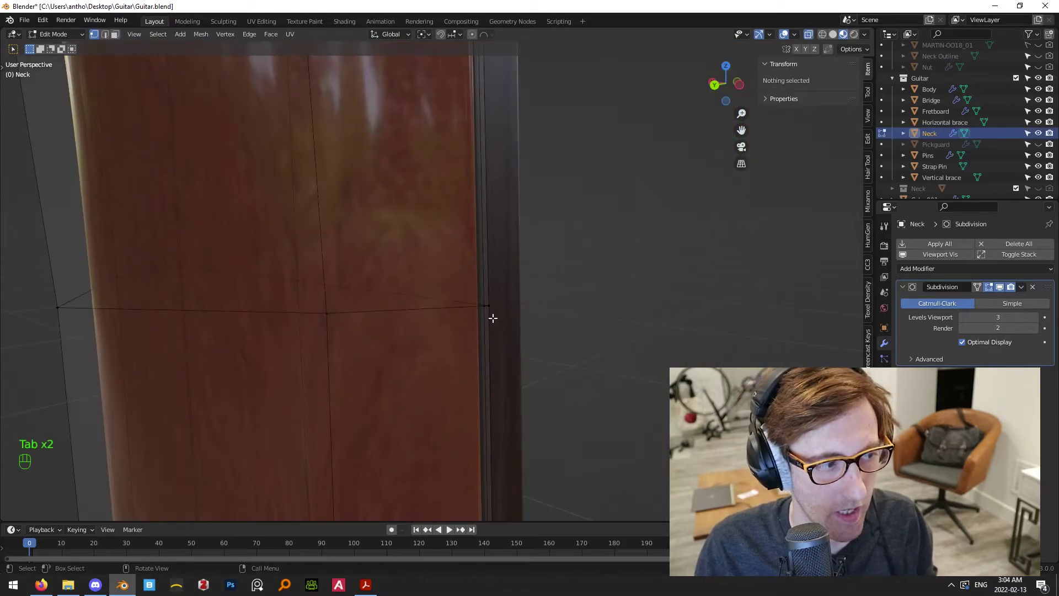
{"action": "key", "text": "Tab"}
{"action": "scroll", "coordinate": [552, 351], "scroll_direction": "down", "scroll_amount": 2}
{"action": "middle_click_drag", "start_coordinate": [507, 375], "coordinate": [488, 301], "text": "shift"}
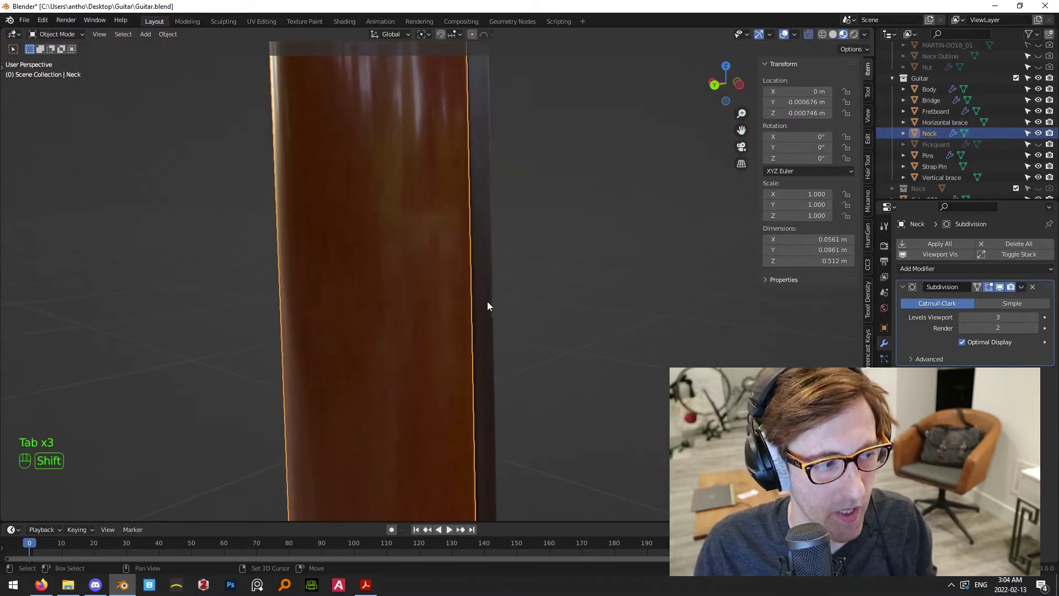
{"action": "scroll", "coordinate": [513, 336], "scroll_direction": "down", "scroll_amount": 3}
{"action": "middle_click_drag", "start_coordinate": [532, 362], "coordinate": [532, 174], "text": "shift"}
{"action": "scroll", "coordinate": [485, 272], "scroll_direction": "up", "scroll_amount": 6}
{"action": "middle_click_drag", "start_coordinate": [486, 274], "coordinate": [522, 241]}
{"action": "middle_click_drag", "start_coordinate": [523, 389], "coordinate": [496, 111], "text": "shift"}
{"action": "middle_click_drag", "start_coordinate": [485, 191], "coordinate": [479, 265]}
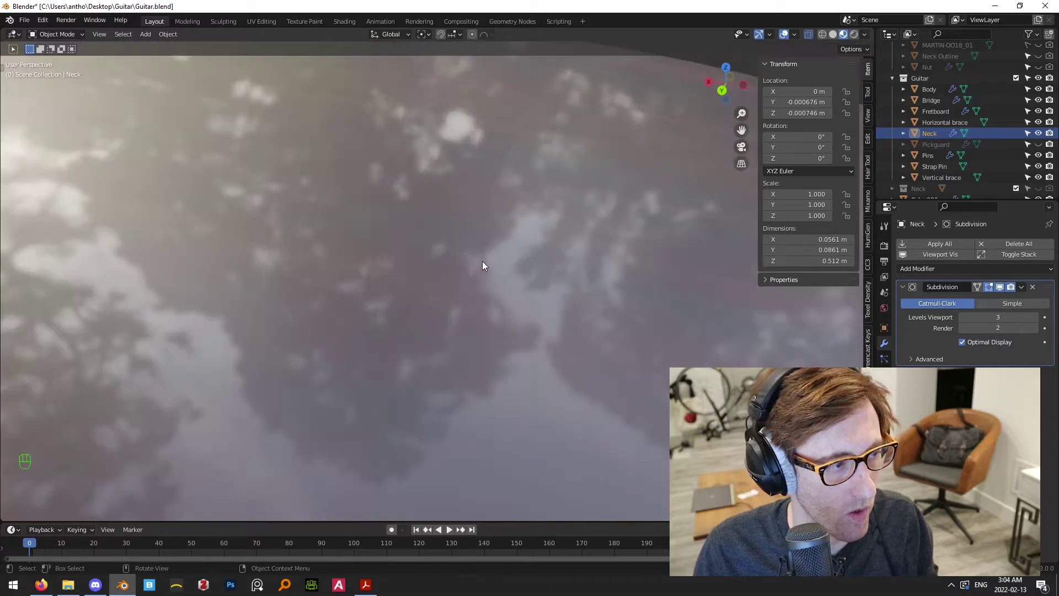
{"action": "scroll", "coordinate": [456, 213], "scroll_direction": "down", "scroll_amount": 5}
Select the neck's vertices at the heel corners beside the fretboard and scale them by 1.023 along X
{"action": "key", "text": "Tab"}
{"action": "middle_click_drag", "start_coordinate": [428, 149], "coordinate": [216, 218], "text": "shift"}
{"action": "scroll", "coordinate": [381, 255], "scroll_direction": "up", "scroll_amount": 5}
{"action": "left_click_drag", "start_coordinate": [344, 305], "coordinate": [451, 361]}
{"action": "middle_click_drag", "start_coordinate": [415, 336], "coordinate": [463, 350]}
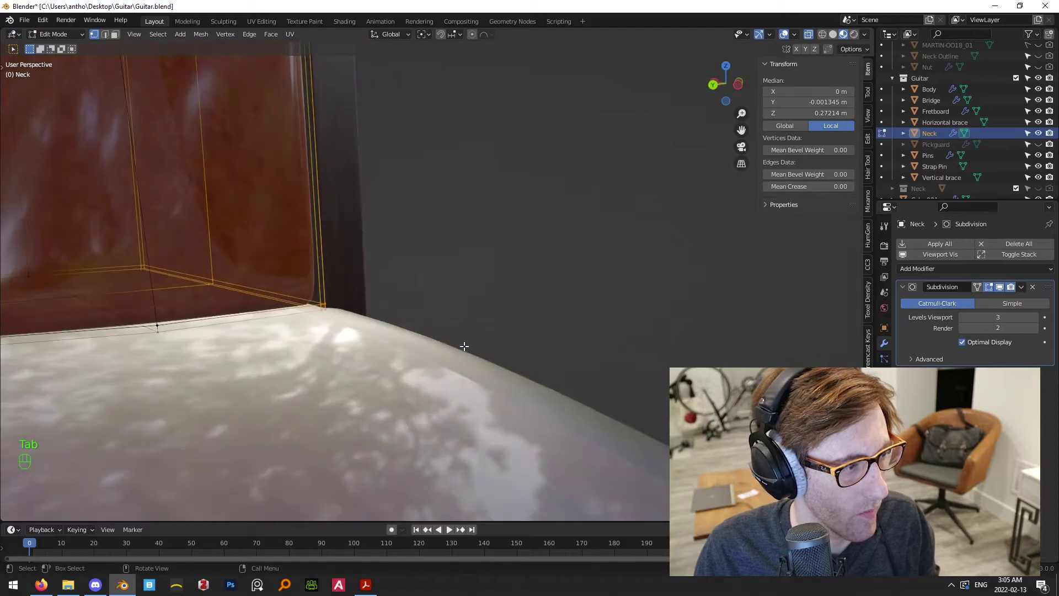
{"action": "scroll", "coordinate": [441, 308], "scroll_direction": "up", "scroll_amount": 2}
{"action": "middle_click_drag", "start_coordinate": [422, 276], "coordinate": [451, 295], "text": "shift"}
{"action": "middle_click_drag", "start_coordinate": [284, 262], "coordinate": [442, 309]}
{"action": "key", "text": "s"}
{"action": "key", "text": "x"}
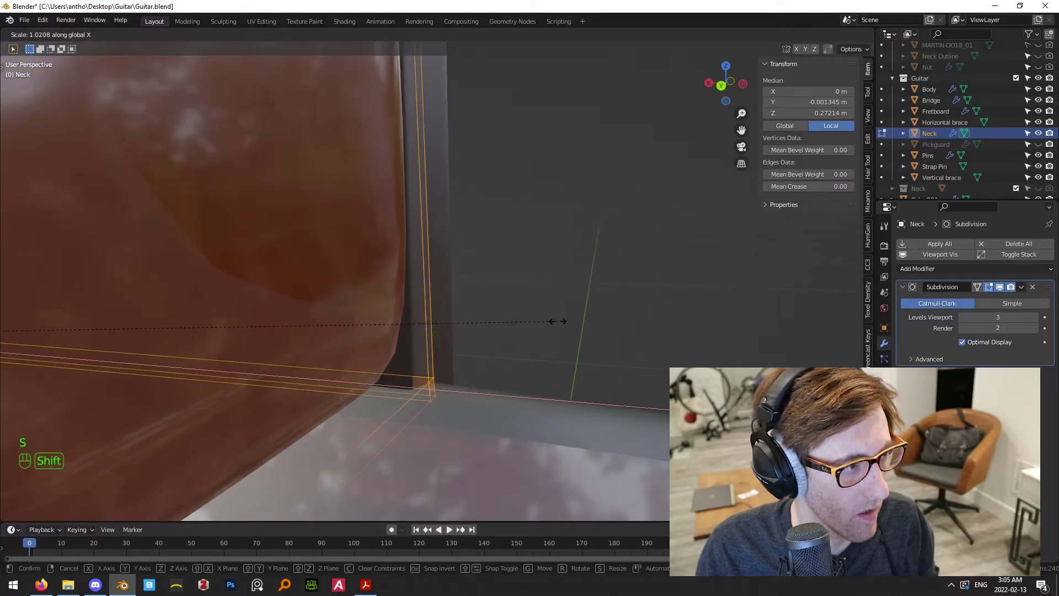
{"action": "left_click", "coordinate": [573, 319]}
Add two supporting loop cuts to the neck heel, one close to the body joint and one close to the fretboard side
{"action": "key", "text": "KP_3"}
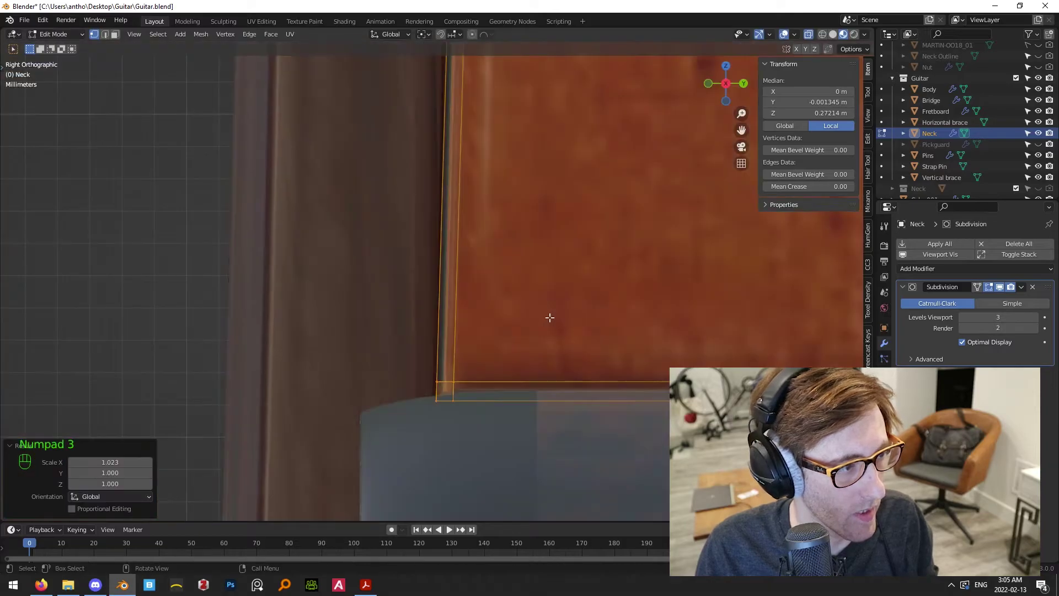
{"action": "key", "text": "KP_1"}
{"action": "left_click", "coordinate": [500, 236]}
{"action": "middle_click_drag", "start_coordinate": [500, 236], "coordinate": [426, 264]}
{"action": "key", "text": "ctrl+r"}
{"action": "left_click", "coordinate": [461, 182]}
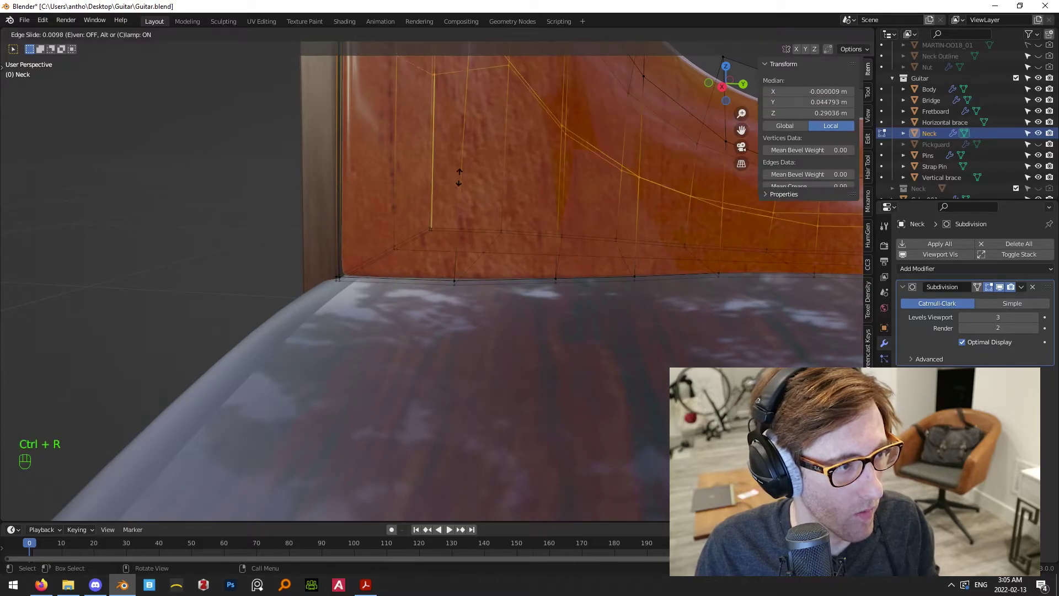
{"action": "left_click", "coordinate": [491, 449]}
{"action": "middle_click_drag", "start_coordinate": [378, 272], "coordinate": [423, 288], "text": "shift"}
{"action": "scroll", "coordinate": [423, 288], "scroll_direction": "up", "scroll_amount": 2}
{"action": "key", "text": "ctrl+r"}
{"action": "left_click", "coordinate": [420, 287]}
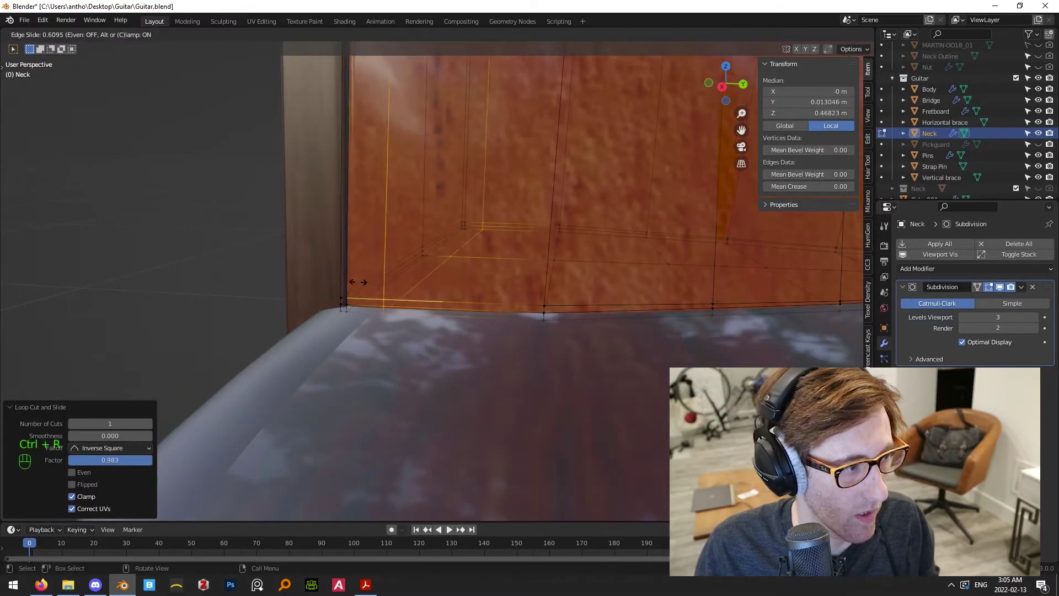
{"action": "left_click", "coordinate": [325, 276]}
{"action": "key", "text": "Tab"}
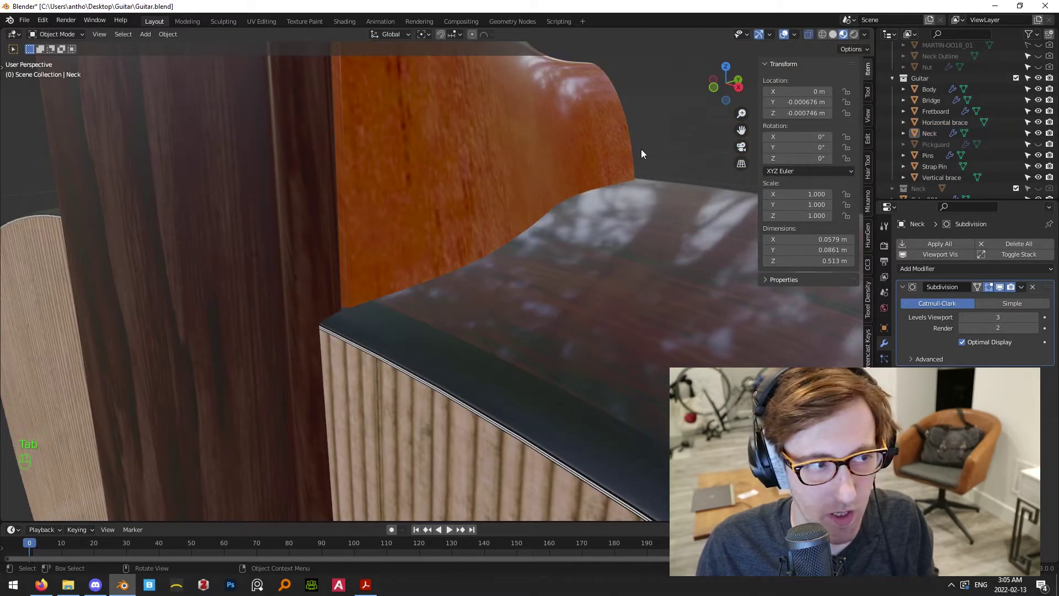
Shift the neck along Y to about -0.000997 m and return to the nut area
{"action": "key", "text": "KP_3"}
{"action": "scroll", "coordinate": [453, 277], "scroll_direction": "down", "scroll_amount": 3}
{"action": "middle_click_drag", "start_coordinate": [453, 278], "coordinate": [494, 333]}
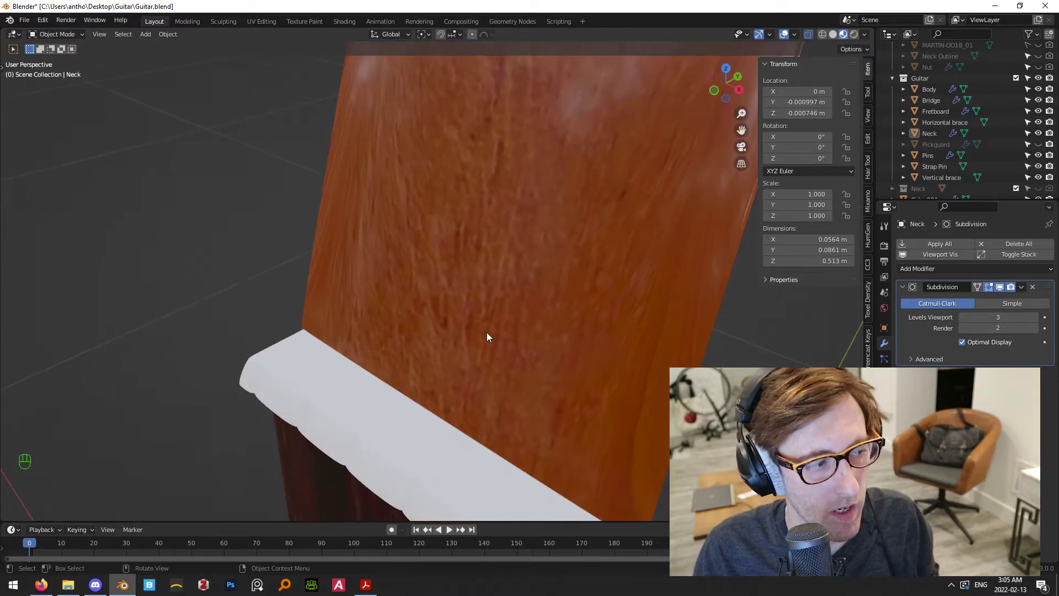
Assign the existing Bone material to the nut
{"action": "left_click", "coordinate": [378, 389]}
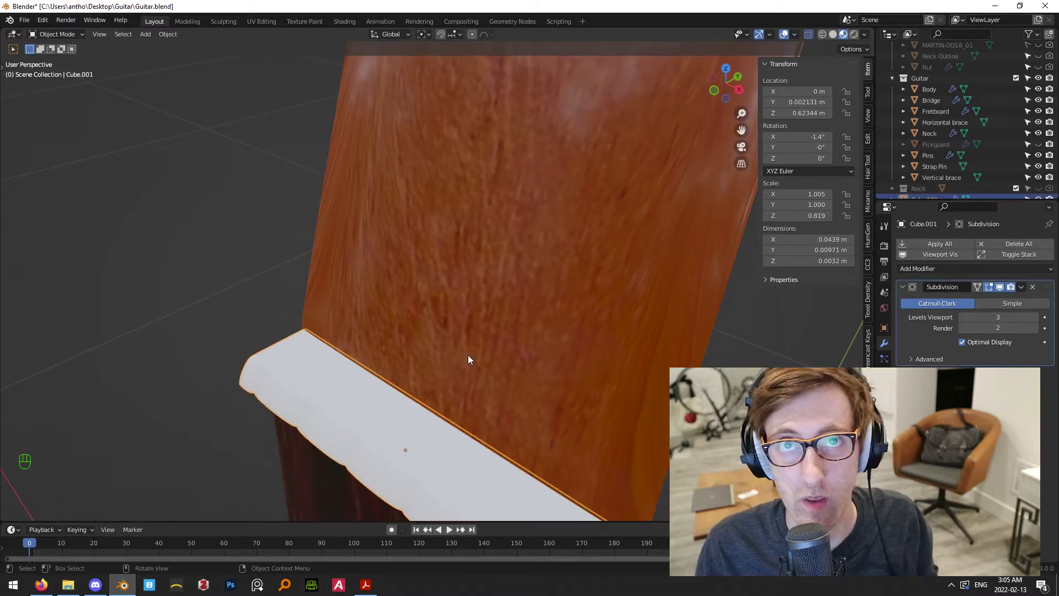
{"action": "middle_click_drag", "start_coordinate": [464, 353], "coordinate": [514, 253]}
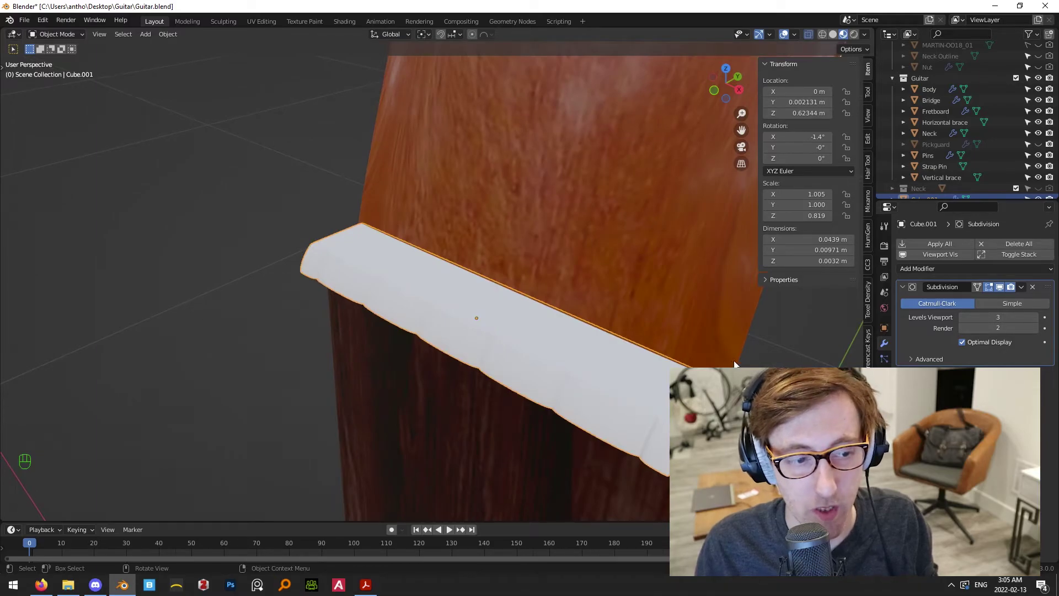
{"action": "left_click", "coordinate": [884, 421]}
{"action": "middle_click_drag", "start_coordinate": [431, 339], "coordinate": [549, 319]}
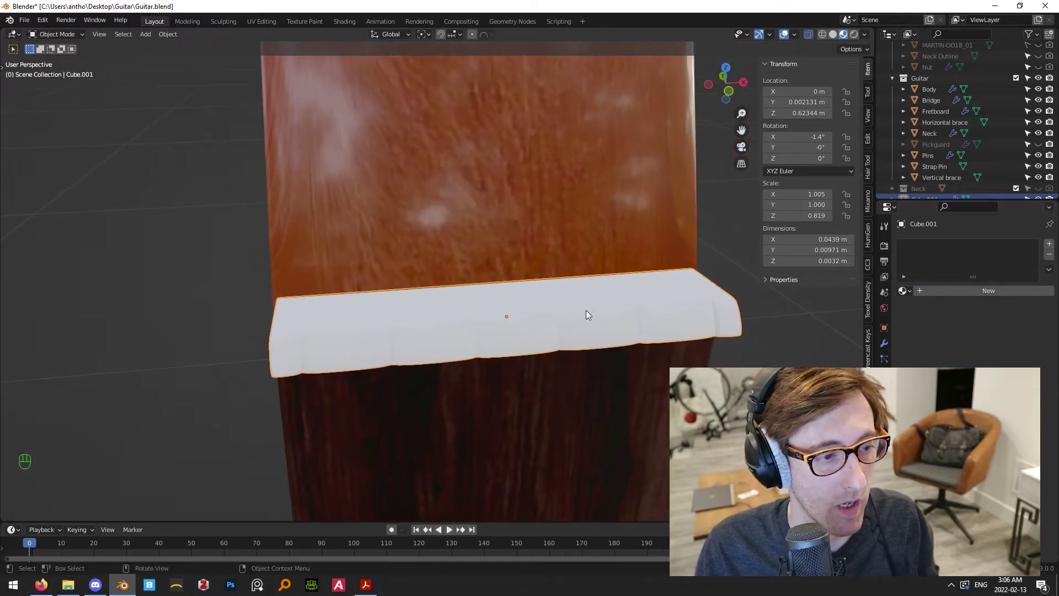
{"action": "left_click", "coordinate": [905, 290]}
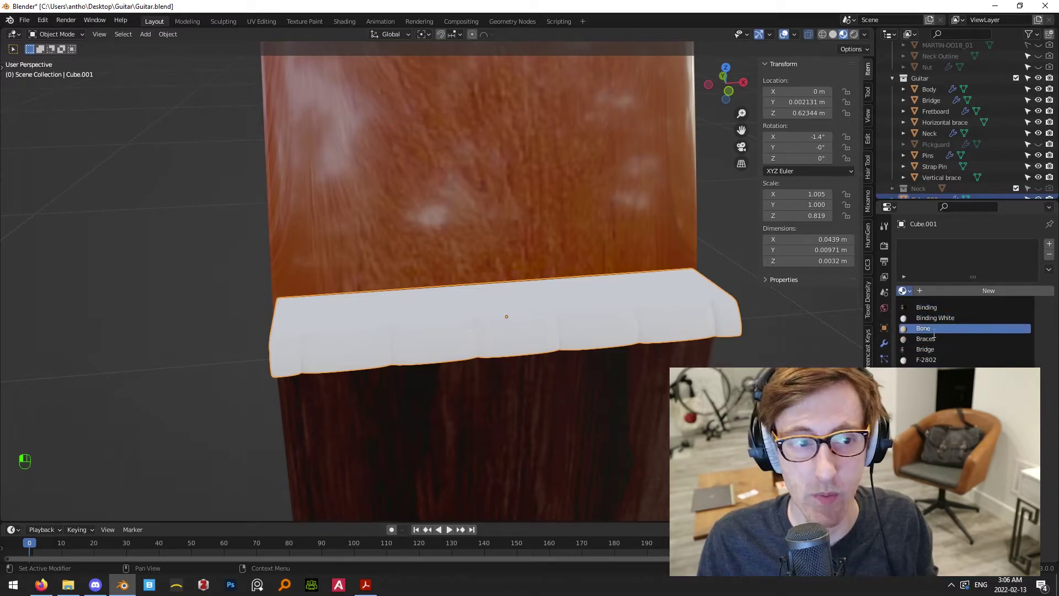
{"action": "left_click", "coordinate": [915, 328]}
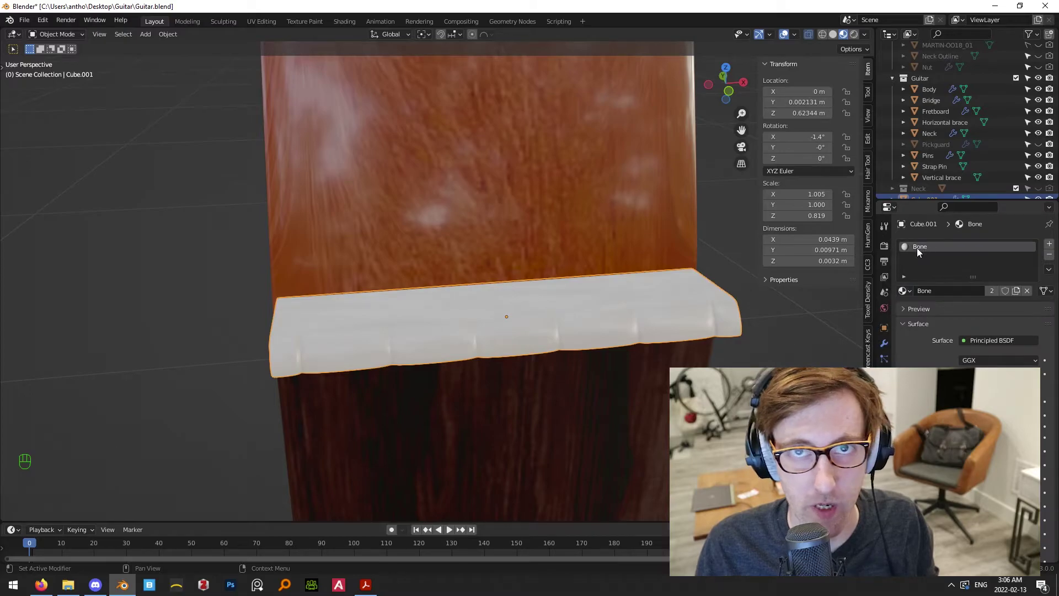
Examine the Bone material's noise texture and mix nodes in the Shading workspace
{"action": "left_click", "coordinate": [343, 22]}
{"action": "scroll", "coordinate": [470, 423], "scroll_direction": "down", "scroll_amount": 3}
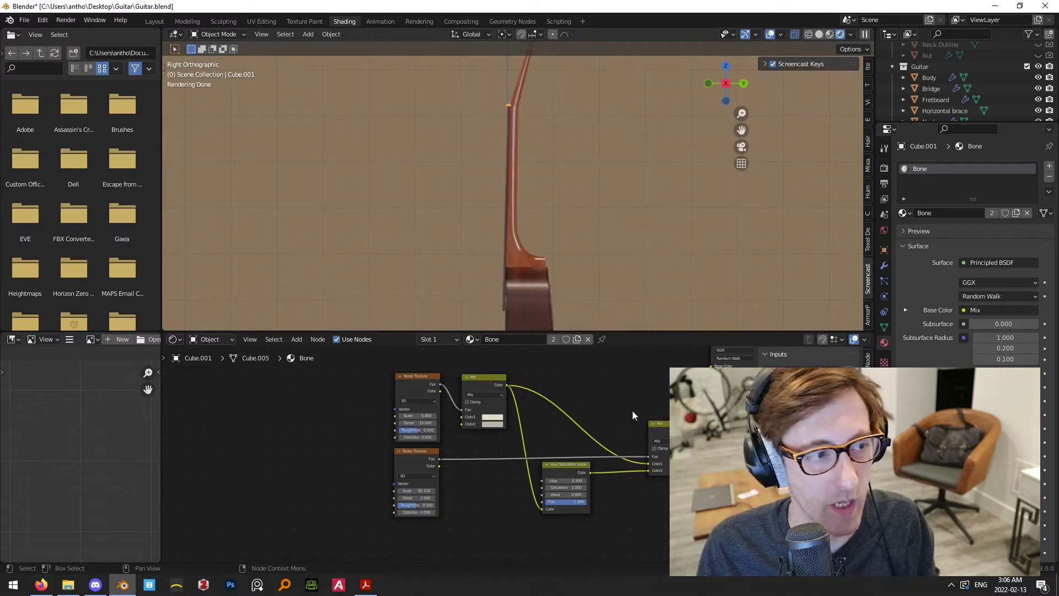
{"action": "scroll", "coordinate": [461, 471], "scroll_direction": "up", "scroll_amount": 5}
{"action": "middle_click_drag", "start_coordinate": [462, 471], "coordinate": [513, 524]}
{"action": "scroll", "coordinate": [455, 454], "scroll_direction": "up", "scroll_amount": 3}
{"action": "left_click", "coordinate": [423, 369]}
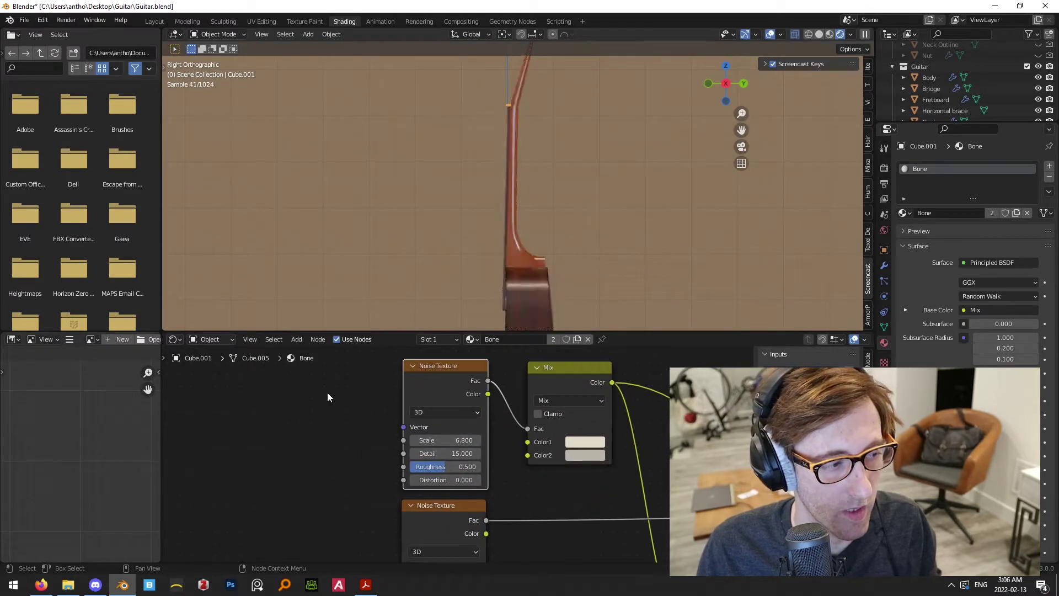
{"action": "scroll", "coordinate": [456, 455], "scroll_direction": "down", "scroll_amount": 6}
{"action": "middle_click_drag", "start_coordinate": [397, 429], "coordinate": [585, 415]}
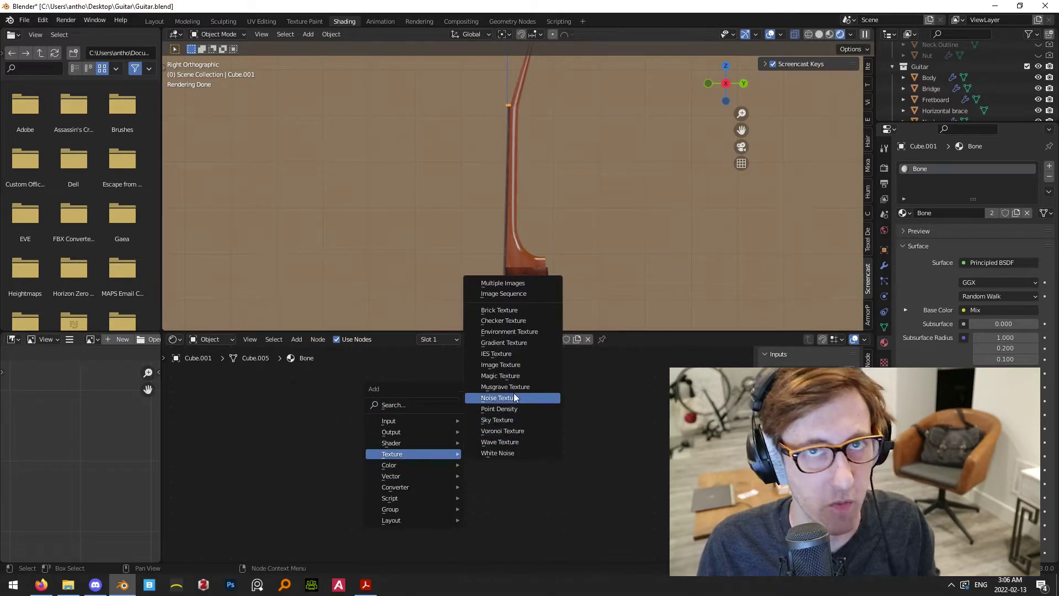
Examine the first Noise Texture's settings and the hex codes of both colours in the Mix node it drives
{"action": "middle_click_drag", "start_coordinate": [421, 454], "coordinate": [378, 465]}
{"action": "scroll", "coordinate": [485, 462], "scroll_direction": "up", "scroll_amount": 3}
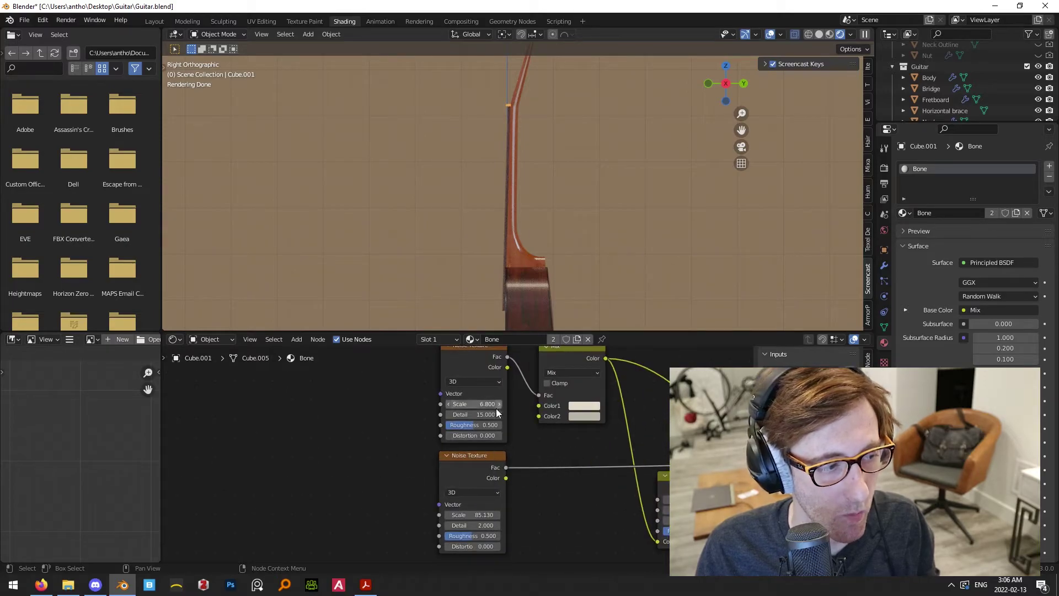
{"action": "scroll", "coordinate": [513, 430], "scroll_direction": "up", "scroll_amount": 1}
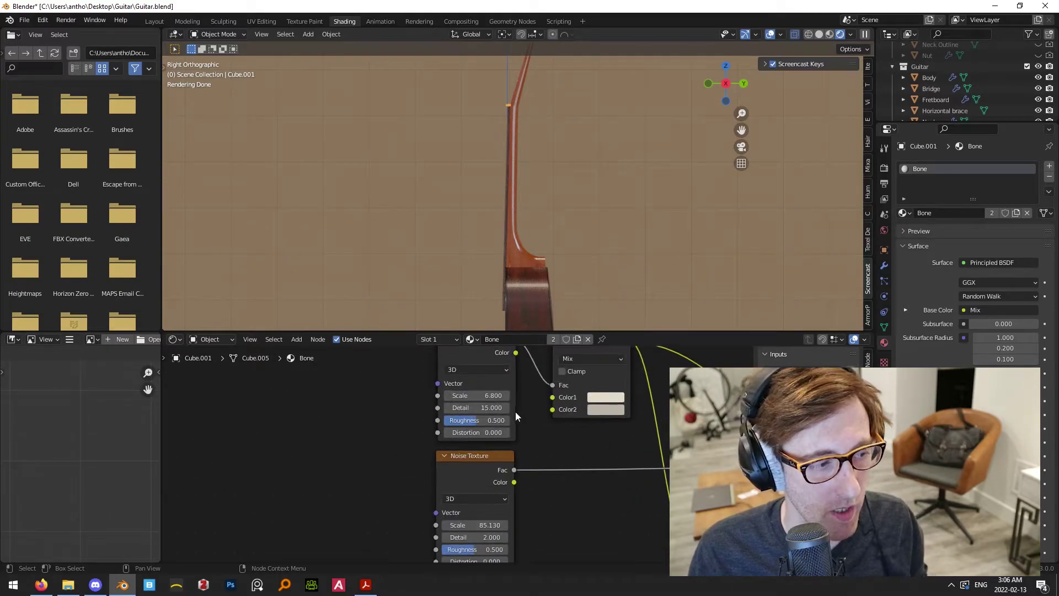
{"action": "middle_click_drag", "start_coordinate": [562, 514], "coordinate": [468, 549]}
{"action": "scroll", "coordinate": [531, 463], "scroll_direction": "up", "scroll_amount": 1}
{"action": "left_click", "coordinate": [470, 389]}
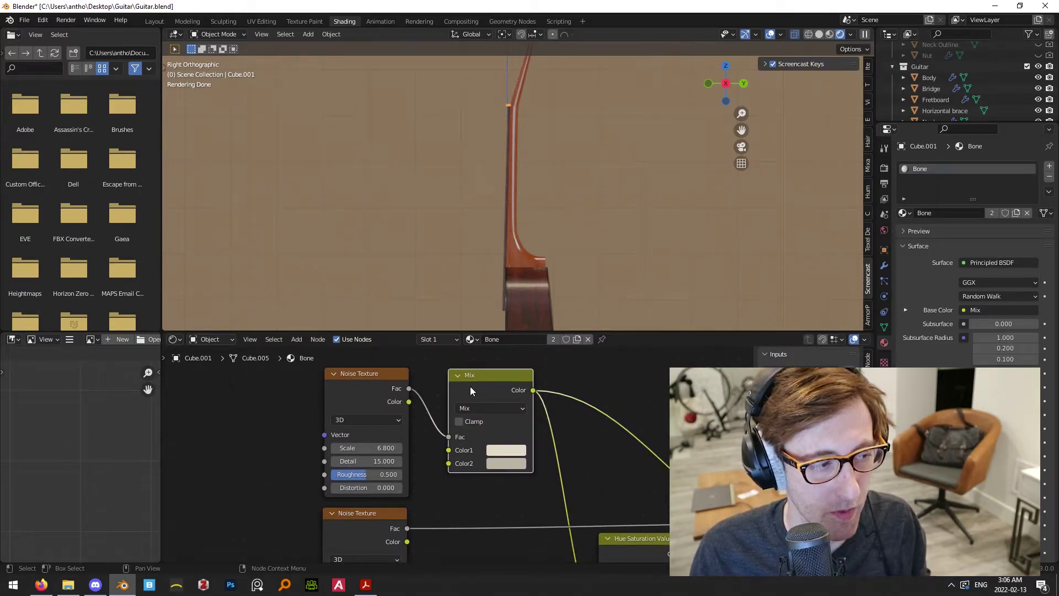
{"action": "left_click", "coordinate": [603, 385]}
{"action": "key", "text": "shift+a"}
{"action": "left_click", "coordinate": [584, 381]}
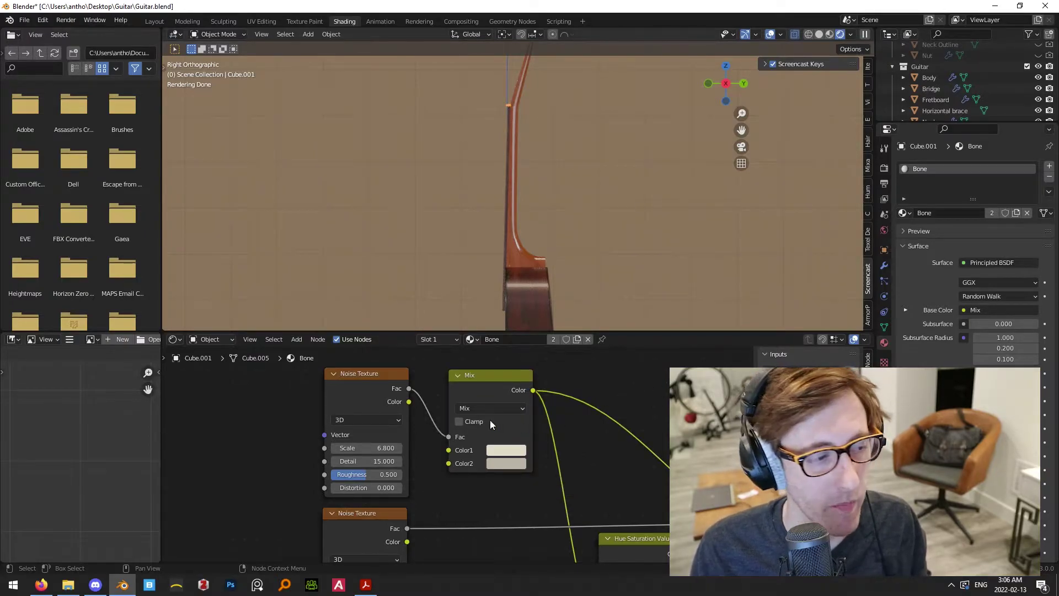
{"action": "scroll", "coordinate": [520, 421], "scroll_direction": "up", "scroll_amount": 1}
{"action": "left_click_drag", "start_coordinate": [401, 379], "coordinate": [452, 435]}
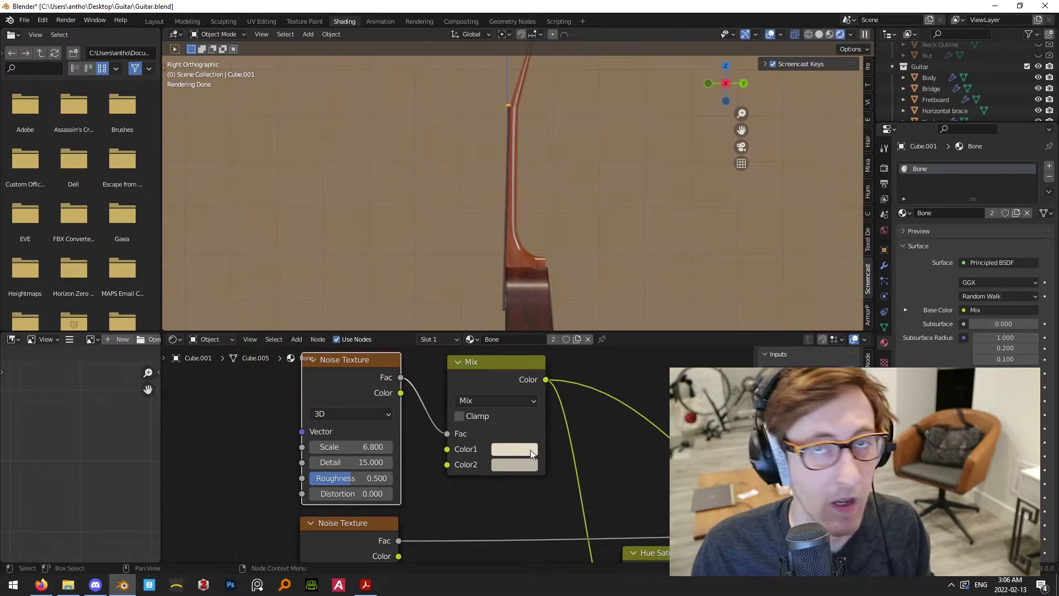
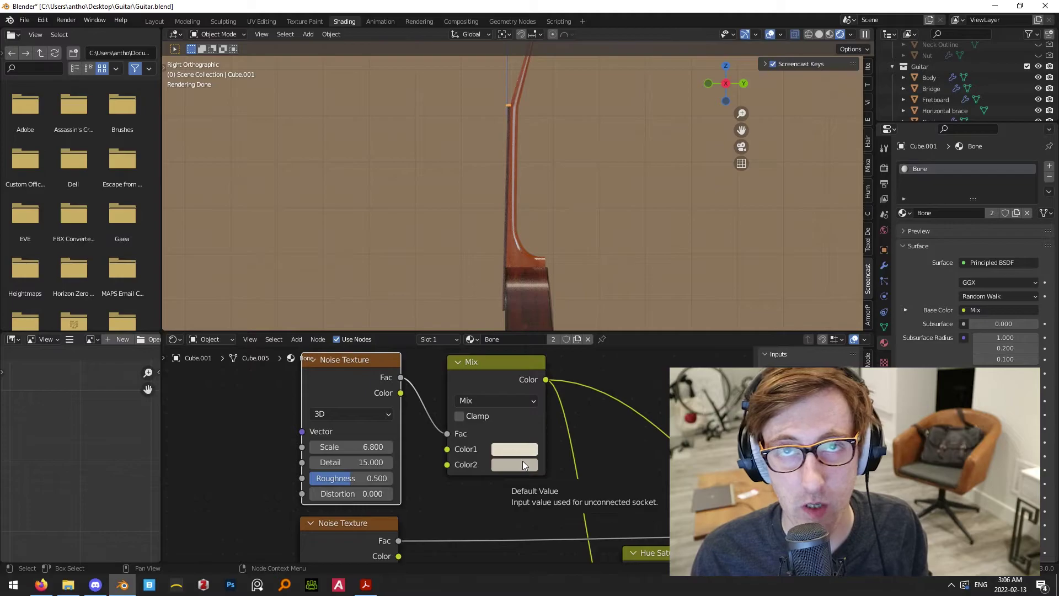
{"action": "left_click", "coordinate": [502, 450]}
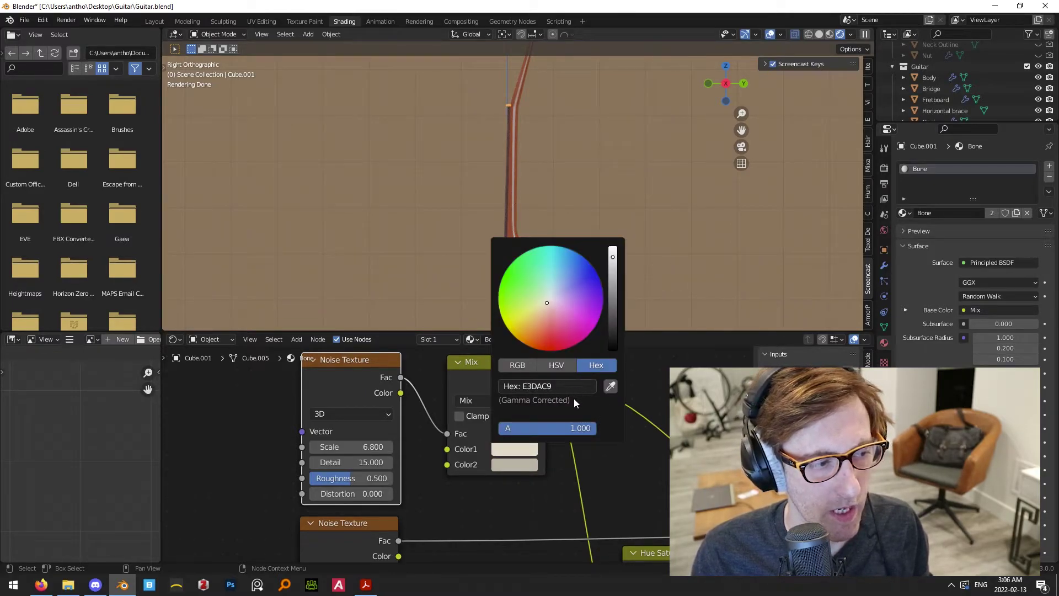
{"action": "left_click", "coordinate": [519, 468]}
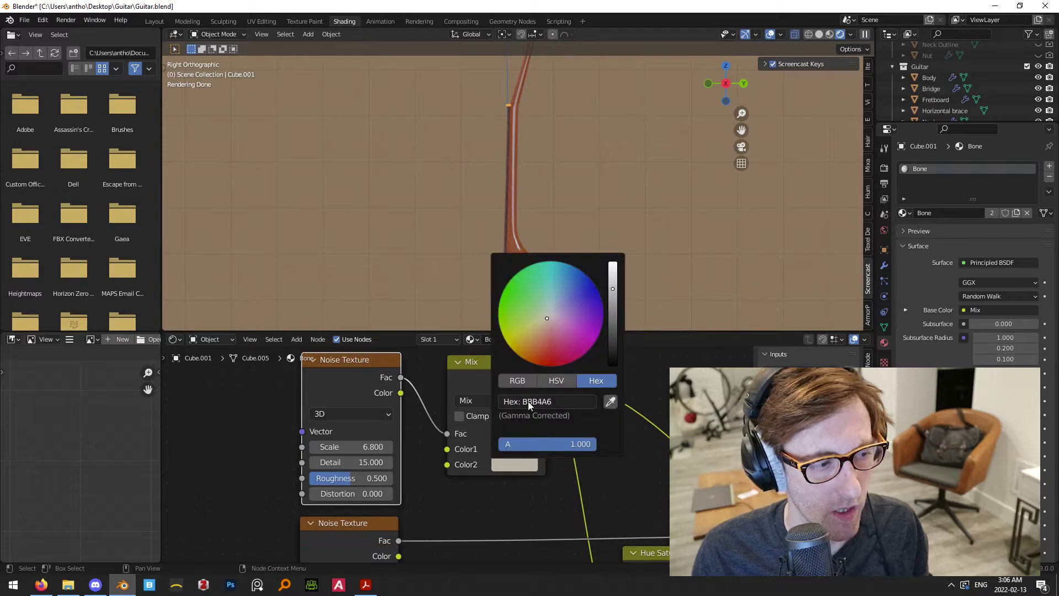
Trace the first Mix node's colour output into the second Mix node and the Hue Saturation Value node
{"action": "scroll", "coordinate": [645, 488], "scroll_direction": "down", "scroll_amount": 2}
{"action": "middle_click_drag", "start_coordinate": [645, 488], "coordinate": [395, 446]}
{"action": "scroll", "coordinate": [392, 443], "scroll_direction": "down", "scroll_amount": 1}
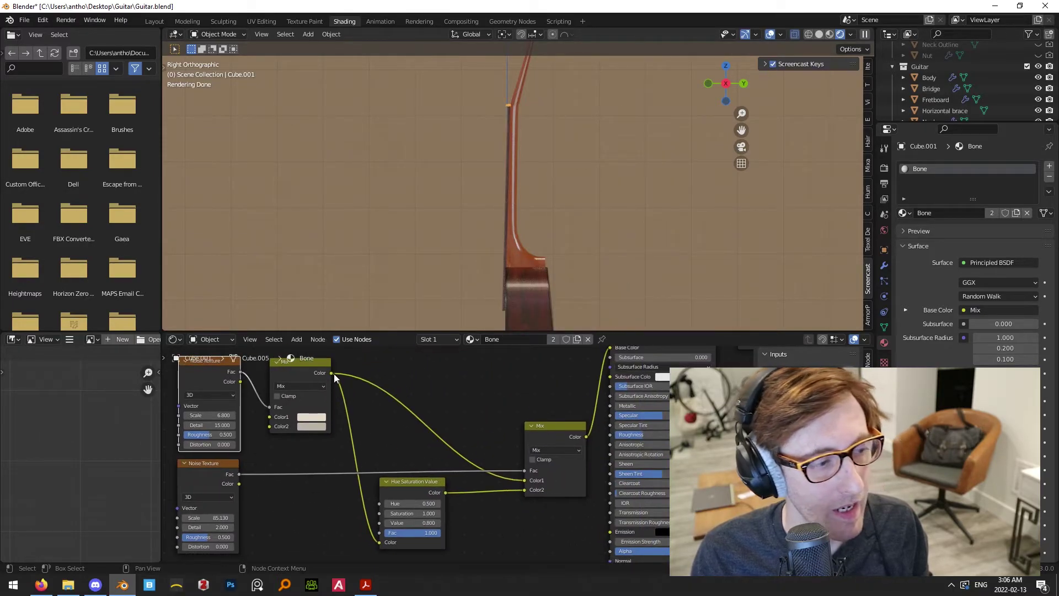
{"action": "left_click_drag", "start_coordinate": [333, 373], "coordinate": [529, 480]}
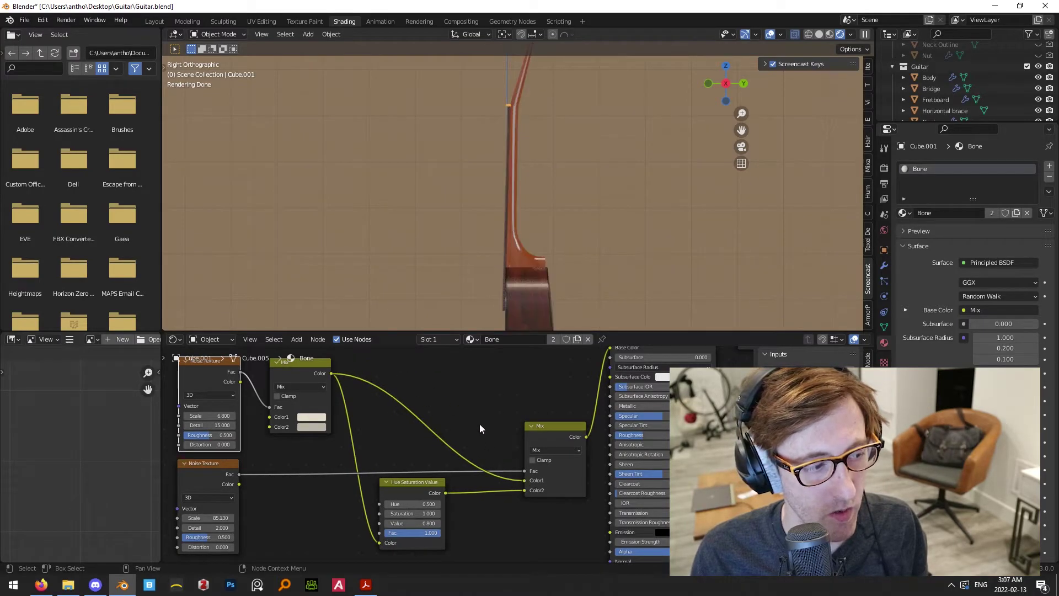
{"action": "left_click", "coordinate": [478, 424]}
{"action": "middle_click_drag", "start_coordinate": [355, 463], "coordinate": [502, 431]}
{"action": "middle_click_drag", "start_coordinate": [593, 396], "coordinate": [545, 408]}
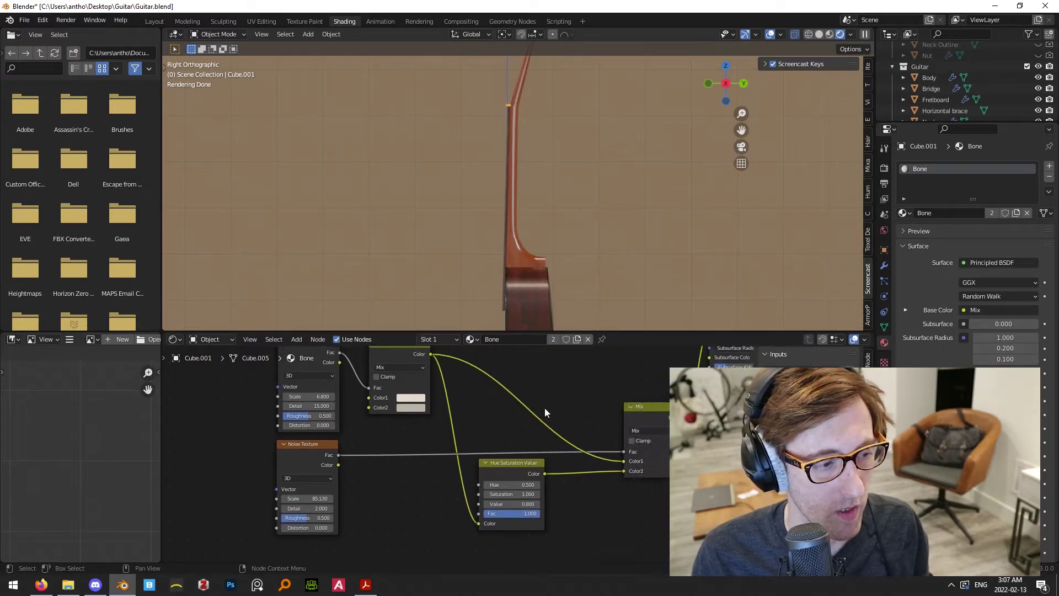
{"action": "middle_click_drag", "start_coordinate": [463, 434], "coordinate": [493, 452]}
{"action": "left_click_drag", "start_coordinate": [486, 395], "coordinate": [538, 487]}
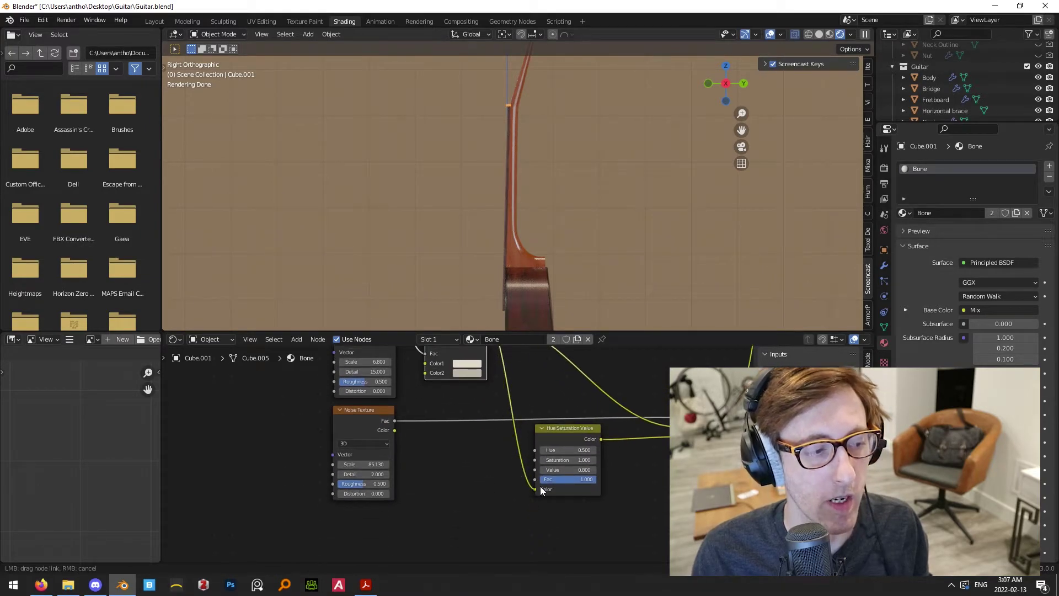
Examine the Hue Saturation Value node's settings up close
{"action": "left_click", "coordinate": [578, 429]}
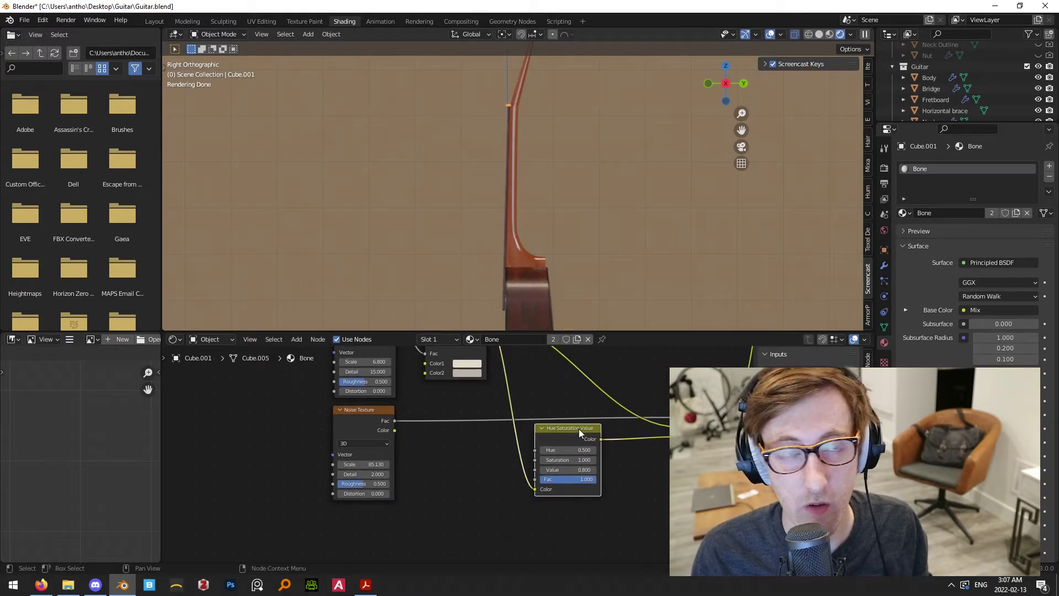
{"action": "left_click", "coordinate": [431, 468]}
{"action": "key", "text": "shift+a"}
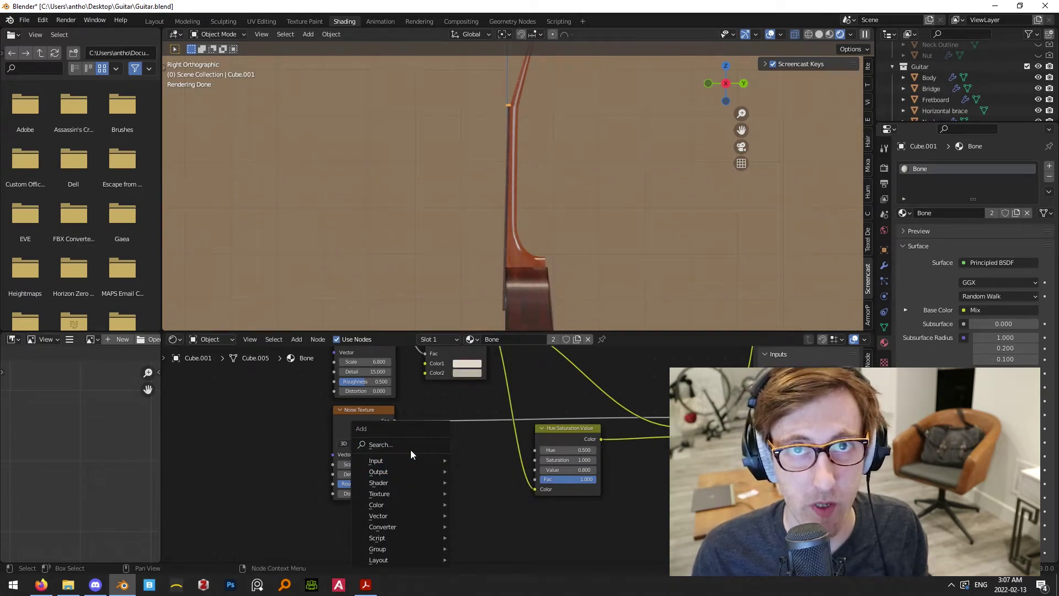
{"action": "scroll", "coordinate": [627, 490], "scroll_direction": "up", "scroll_amount": 4}
{"action": "middle_click_drag", "start_coordinate": [635, 448], "coordinate": [526, 452]}
{"action": "scroll", "coordinate": [527, 452], "scroll_direction": "up", "scroll_amount": 2}
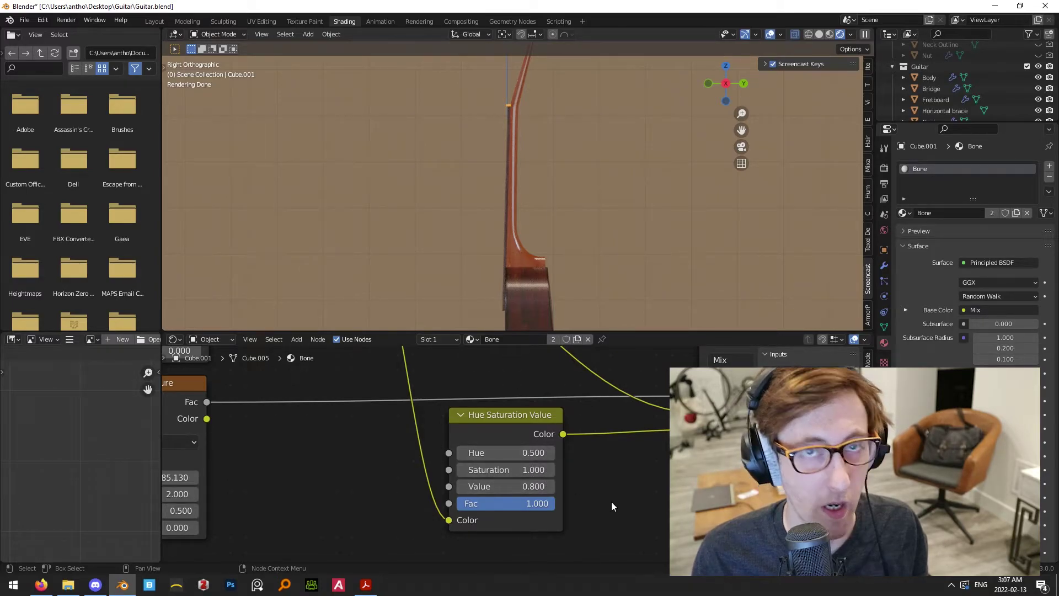
{"action": "scroll", "coordinate": [609, 493], "scroll_direction": "down", "scroll_amount": 1}
{"action": "scroll", "coordinate": [617, 494], "scroll_direction": "down", "scroll_amount": 2}
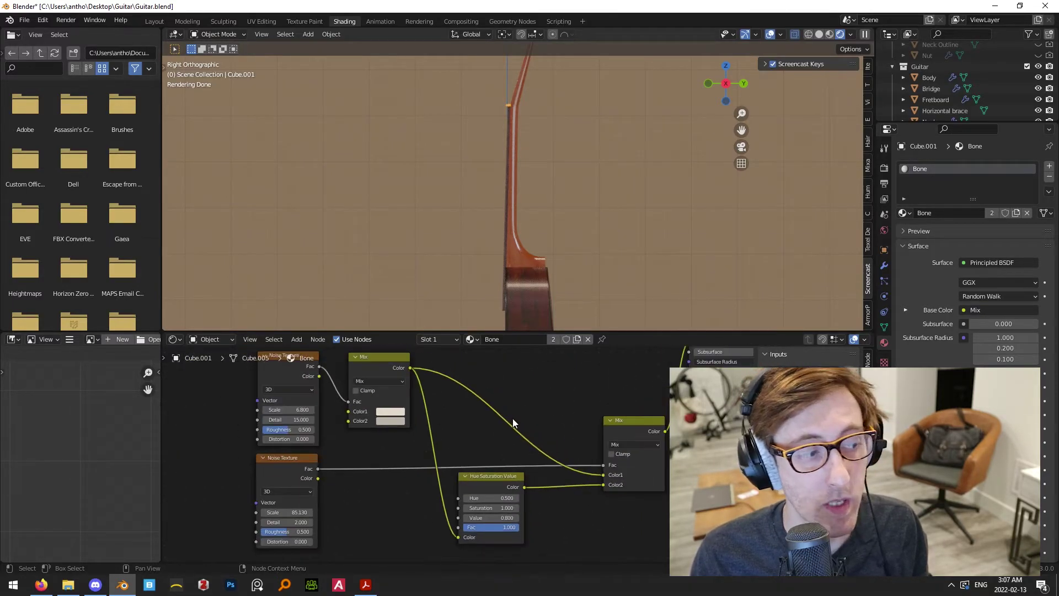
Inspect the bone nut's rendered surface up close in the viewport
{"action": "left_click_drag", "start_coordinate": [381, 369], "coordinate": [404, 375]}
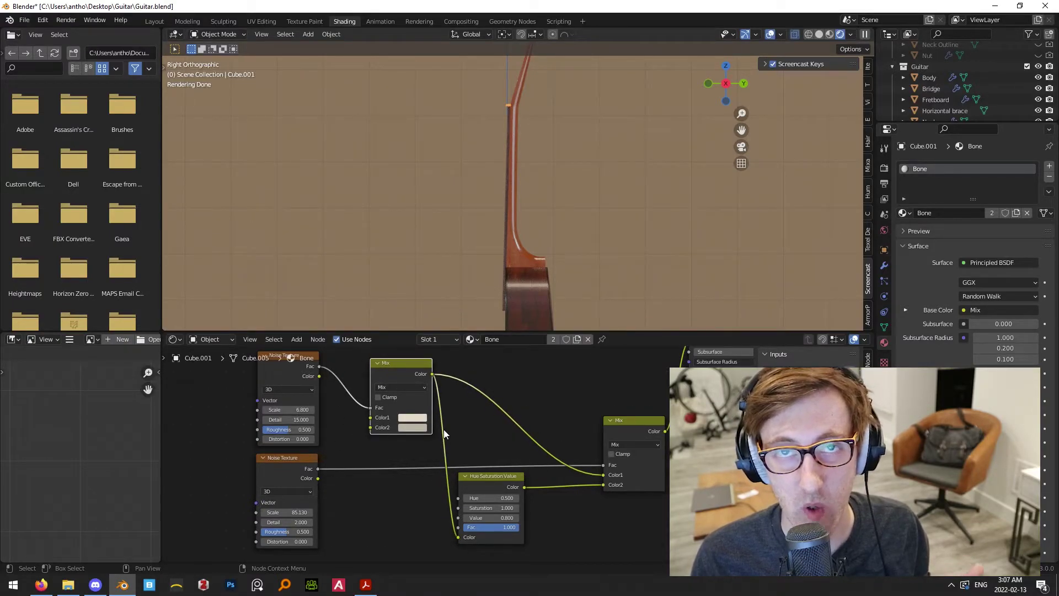
{"action": "scroll", "coordinate": [468, 436], "scroll_direction": "up", "scroll_amount": 1}
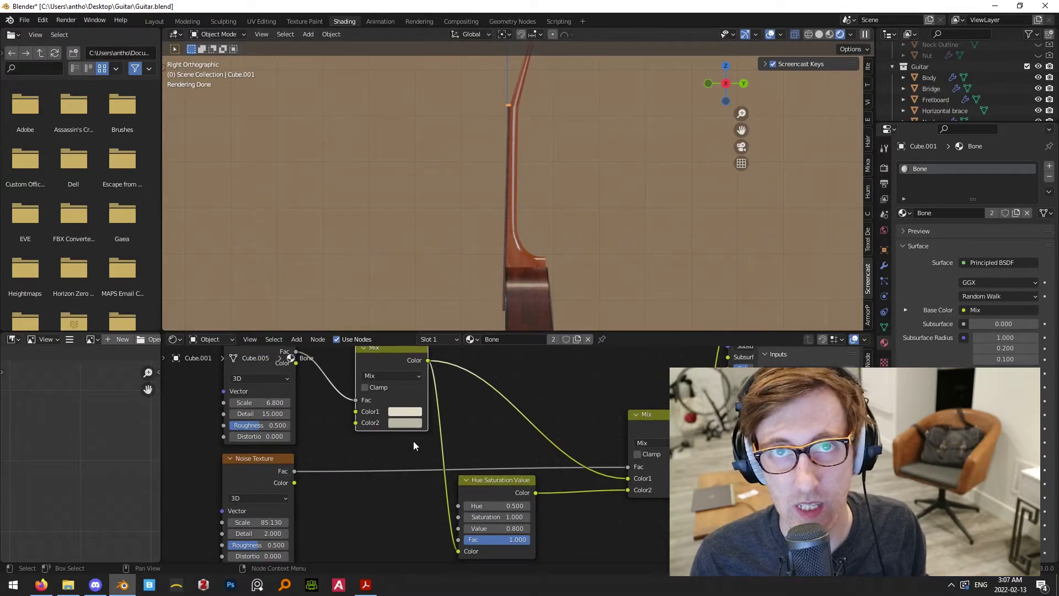
{"action": "scroll", "coordinate": [414, 445], "scroll_direction": "up", "scroll_amount": 1}
{"action": "middle_click_drag", "start_coordinate": [525, 193], "coordinate": [564, 237]}
{"action": "scroll", "coordinate": [564, 237], "scroll_direction": "up", "scroll_amount": 8}
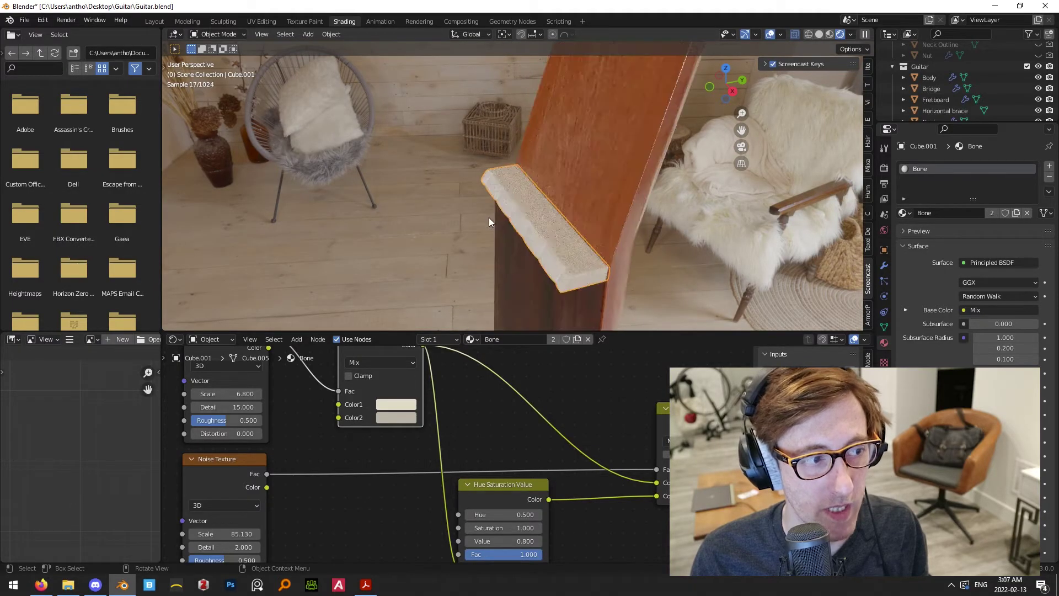
{"action": "middle_click_drag", "start_coordinate": [561, 296], "coordinate": [522, 215]}
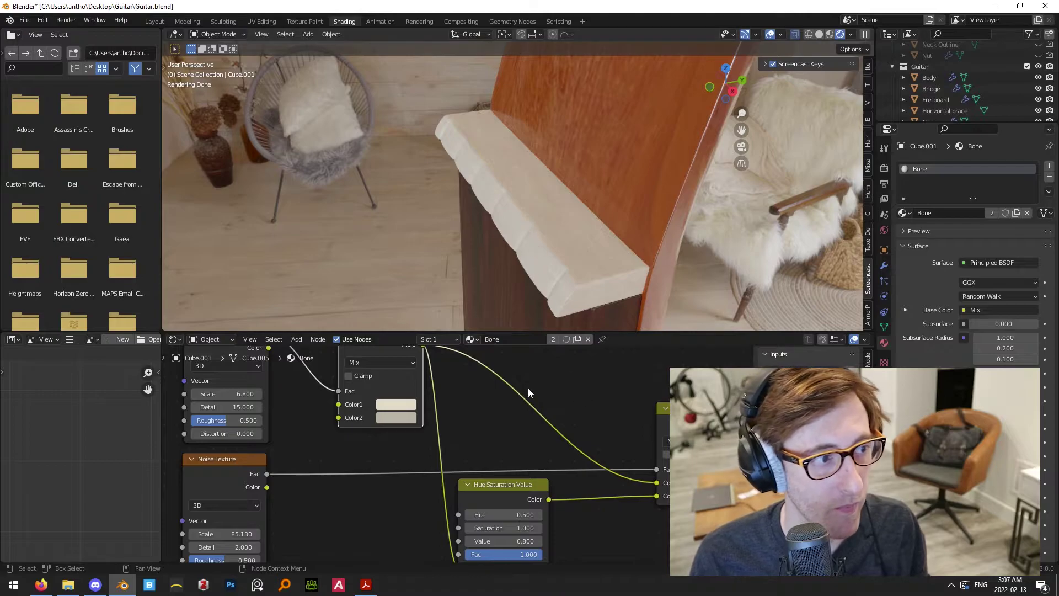
Follow the second Noise Texture's Fac output and the Hue Saturation Value's colour output into the second Mix node
{"action": "middle_click_drag", "start_coordinate": [420, 451], "coordinate": [394, 446]}
{"action": "left_click", "coordinate": [392, 442]}
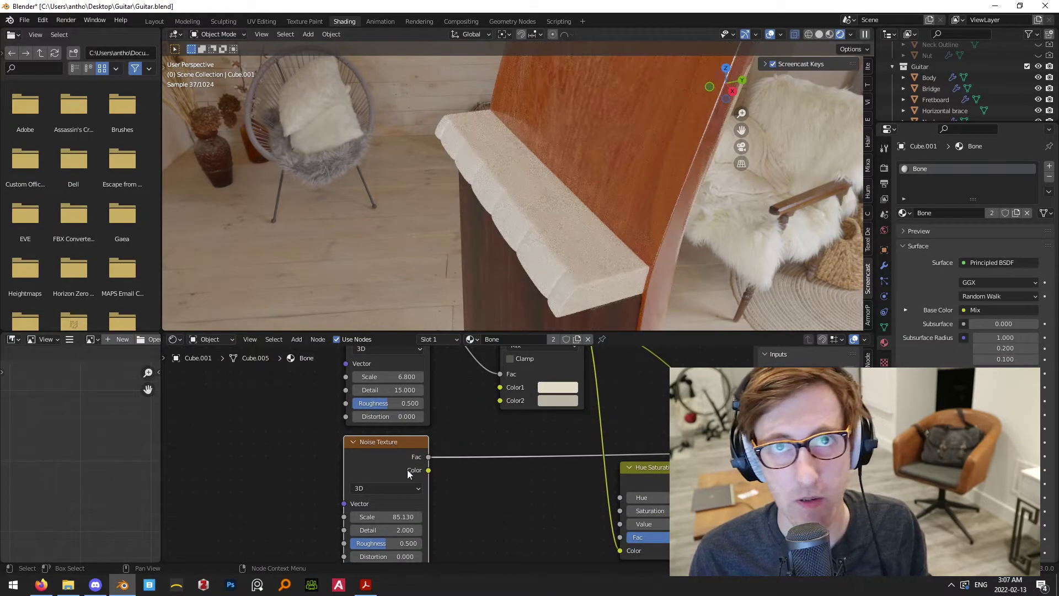
{"action": "middle_click_drag", "start_coordinate": [505, 486], "coordinate": [384, 445]}
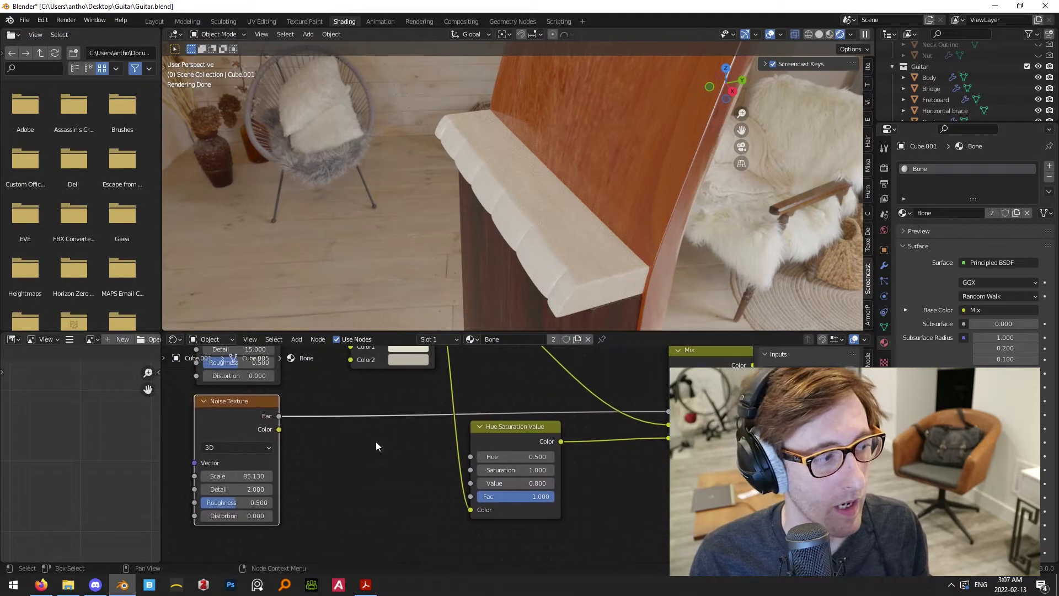
{"action": "left_click_drag", "start_coordinate": [280, 417], "coordinate": [668, 413]}
{"action": "left_click_drag", "start_coordinate": [702, 361], "coordinate": [653, 368]}
{"action": "left_click_drag", "start_coordinate": [543, 446], "coordinate": [621, 444]}
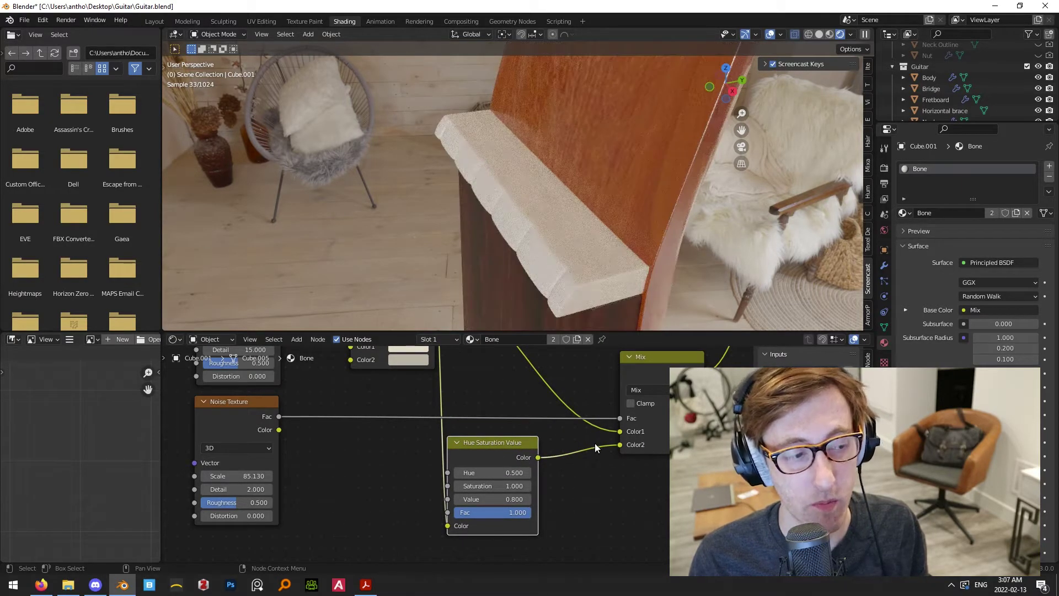
Rearrange the two Mix nodes and the Hue Saturation Value node so their links are clearly spaced
{"action": "scroll", "coordinate": [655, 458], "scroll_direction": "down", "scroll_amount": 3}
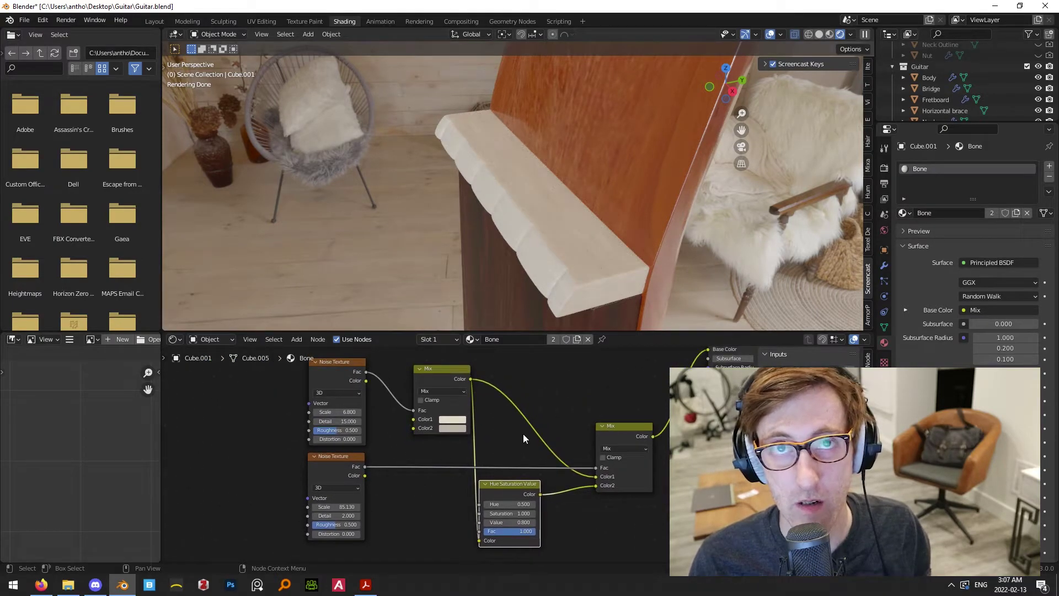
{"action": "mouse_move", "coordinate": [423, 369]}
{"action": "left_mouse_down"}
{"action": "mouse_move", "coordinate": [462, 399]}
{"action": "mouse_move", "coordinate": [439, 390]}
{"action": "mouse_move", "coordinate": [453, 375]}
{"action": "mouse_move", "coordinate": [430, 387]}
{"action": "left_mouse_up"}
{"action": "left_click_drag", "start_coordinate": [503, 484], "coordinate": [517, 480]}
{"action": "left_click_drag", "start_coordinate": [619, 427], "coordinate": [635, 382]}
{"action": "left_click", "coordinate": [543, 456]}
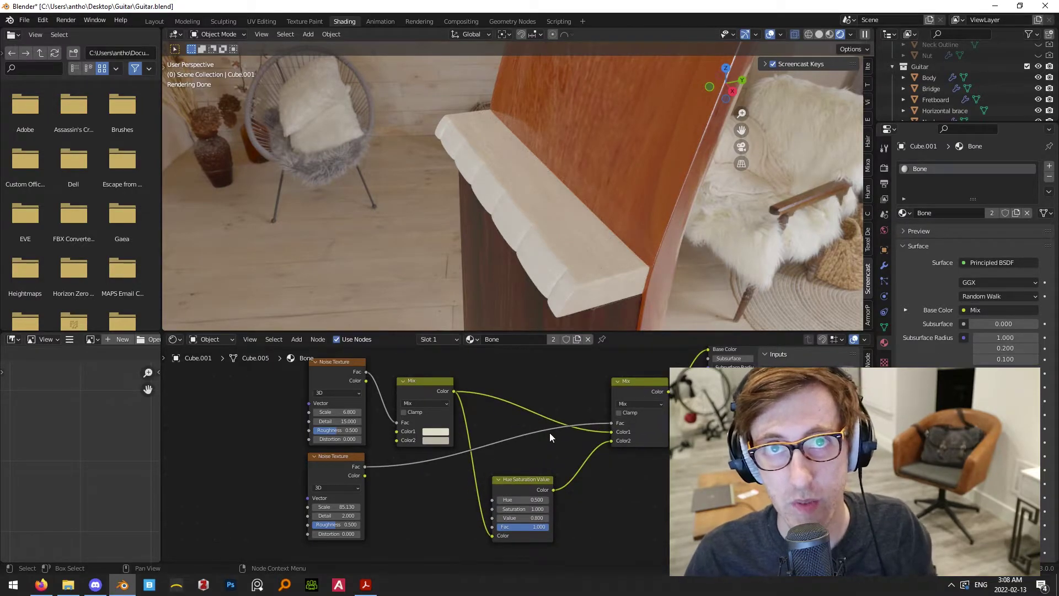
{"action": "key", "text": "Home"}
{"action": "left_click_drag", "start_coordinate": [518, 412], "coordinate": [575, 378]}
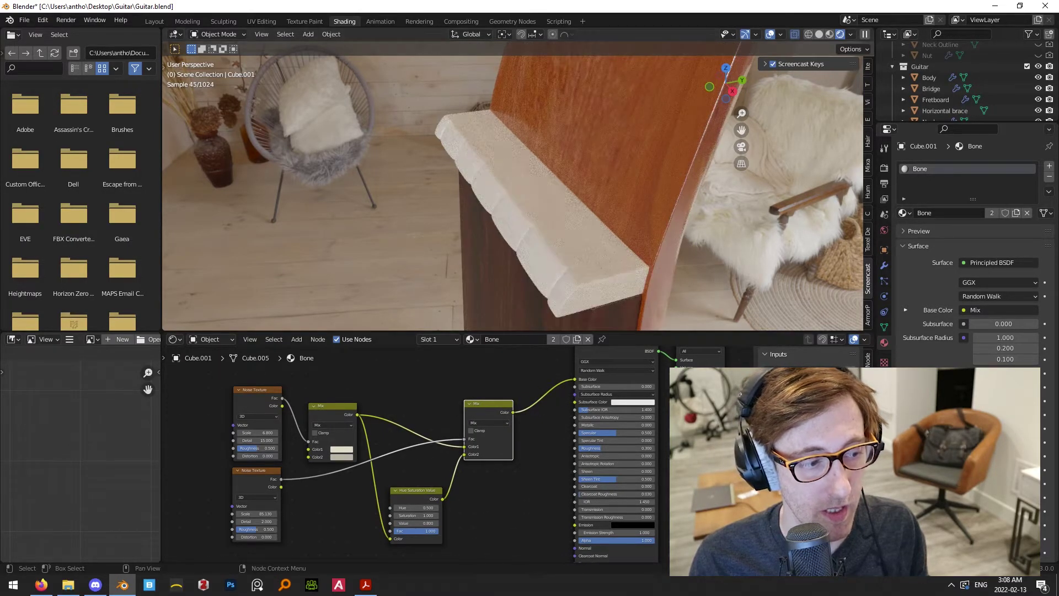
Check the Principled BSDF's roughness and inspect the nut's reflections from several angles
{"action": "scroll", "coordinate": [772, 441], "scroll_direction": "up", "scroll_amount": 1}
{"action": "scroll", "coordinate": [640, 473], "scroll_direction": "up", "scroll_amount": 2}
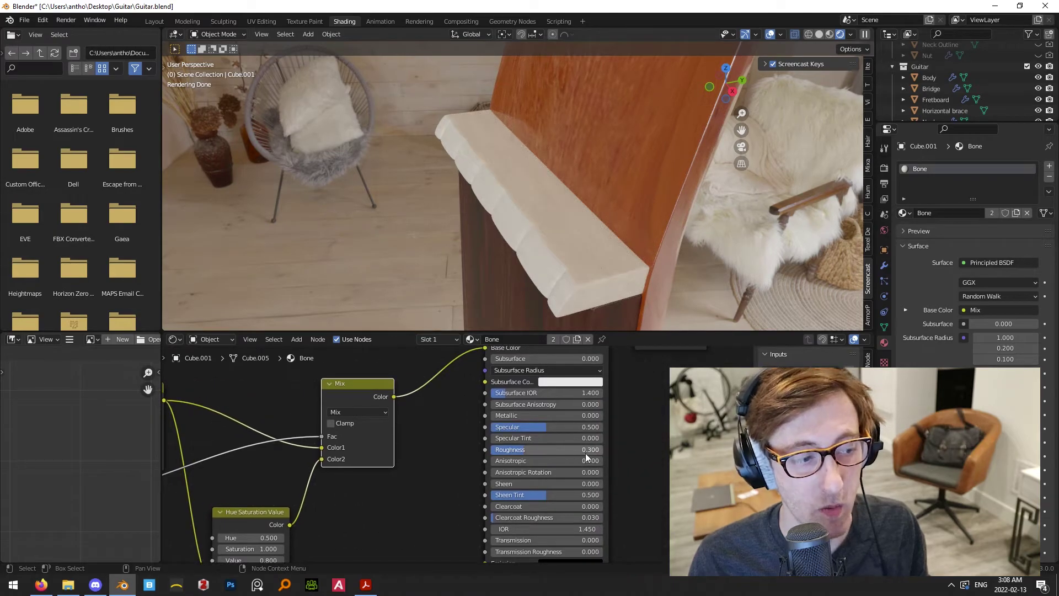
{"action": "left_click", "coordinate": [665, 450]}
{"action": "middle_click_drag", "start_coordinate": [689, 255], "coordinate": [647, 222], "text": "shift"}
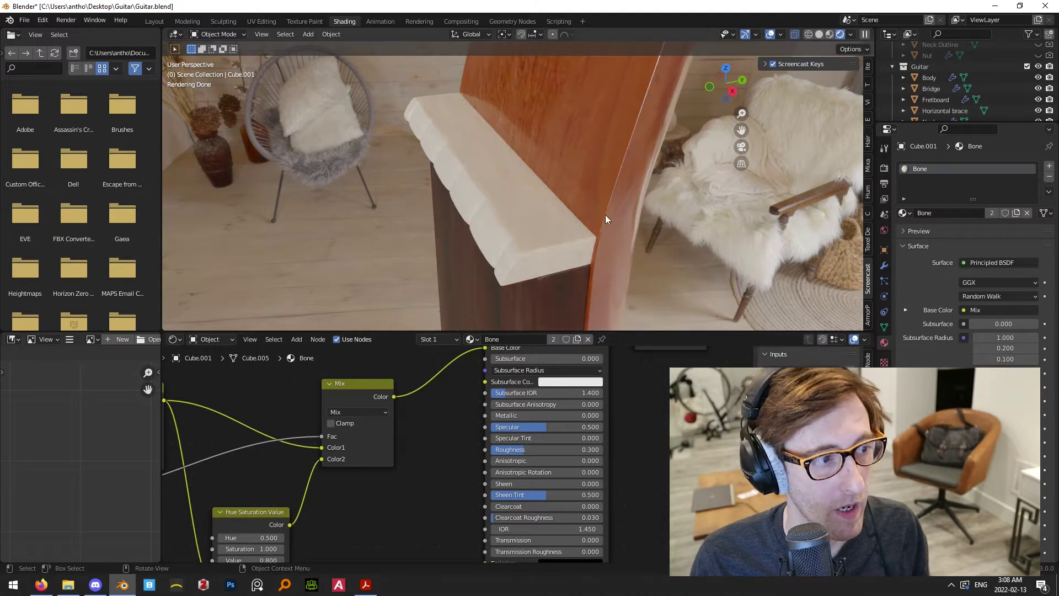
{"action": "scroll", "coordinate": [643, 224], "scroll_direction": "up", "scroll_amount": 2}
{"action": "middle_click_drag", "start_coordinate": [394, 125], "coordinate": [521, 184]}
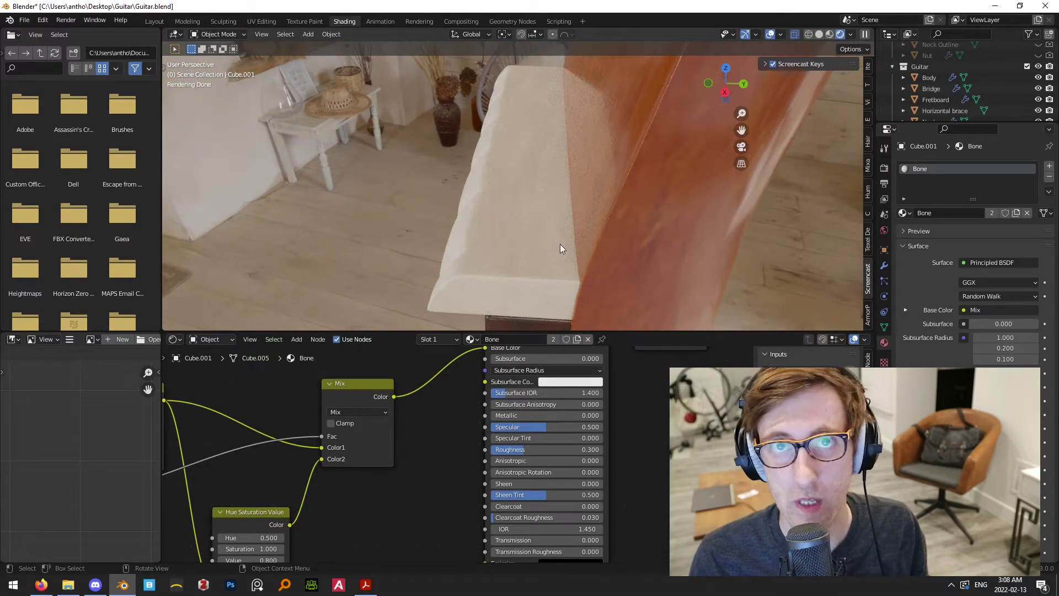
{"action": "middle_click_drag", "start_coordinate": [469, 157], "coordinate": [277, 134]}
Return to the Layout workspace
{"action": "left_click", "coordinate": [159, 23]}
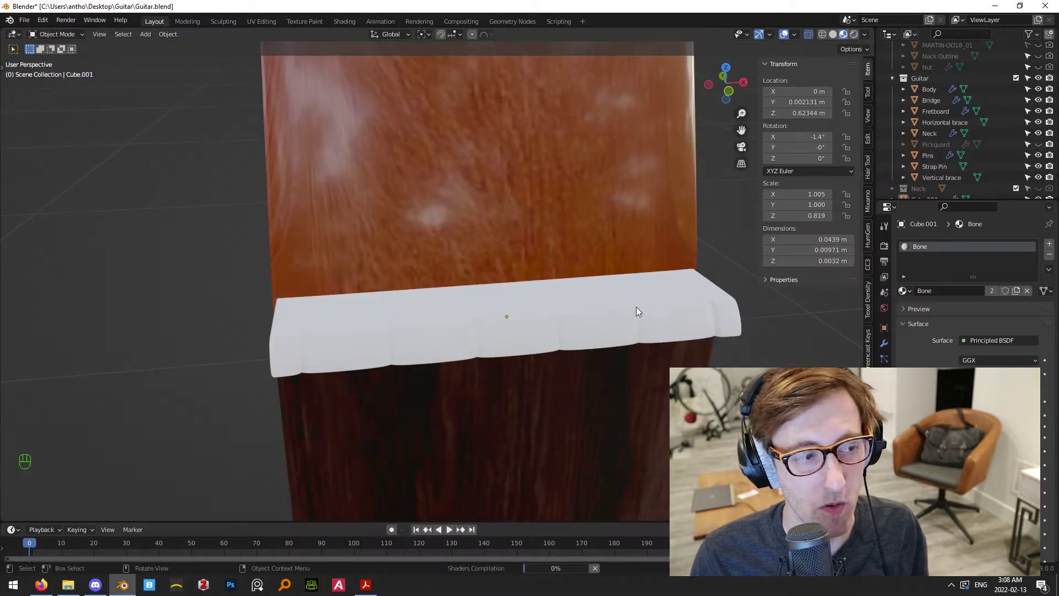
{"action": "scroll", "coordinate": [656, 339], "scroll_direction": "down", "scroll_amount": 3}
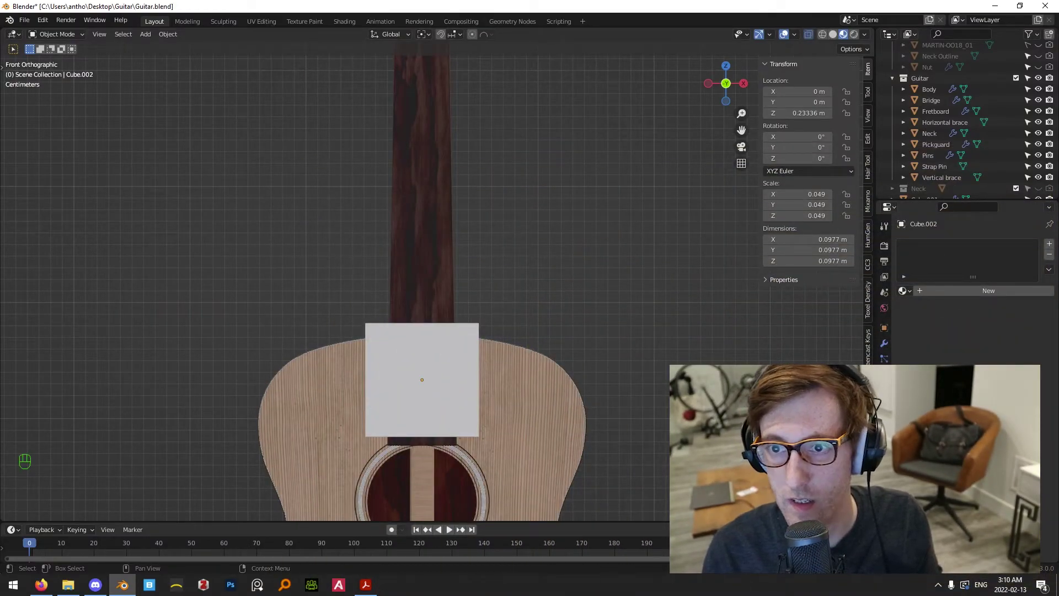
Bring up the StewMac stainless steel fretwire page in the browser and look up the Medium/Medium fretwire's width, crown and tang
{"action": "left_click_drag", "start_coordinate": [1058, 83], "coordinate": [816, 54]}
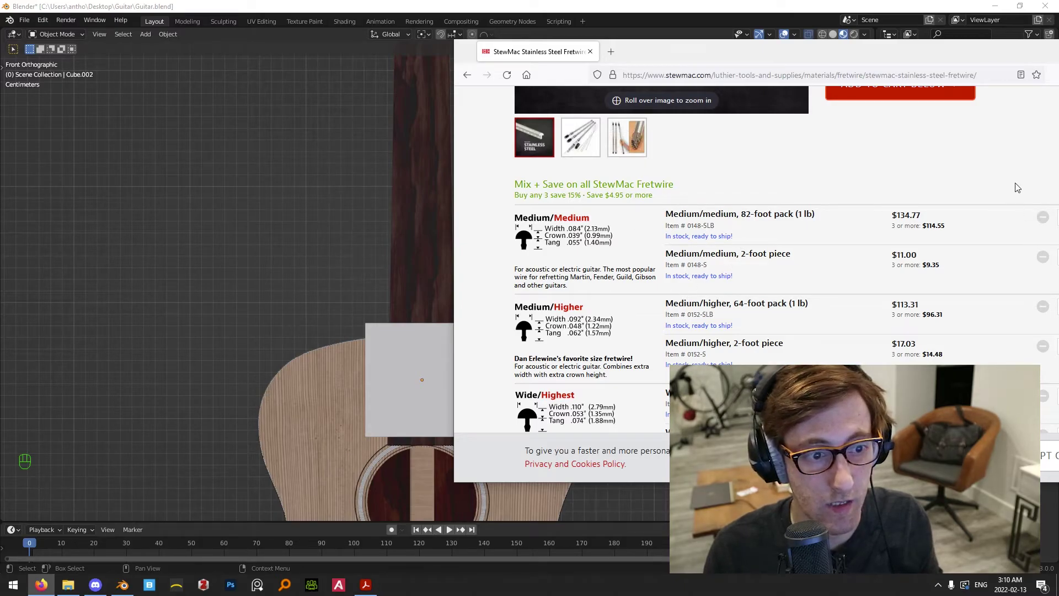
{"action": "scroll", "coordinate": [544, 236], "scroll_direction": "up", "scroll_amount": 3}
{"action": "scroll", "coordinate": [579, 276], "scroll_direction": "down", "scroll_amount": 3}
{"action": "scroll", "coordinate": [600, 299], "scroll_direction": "up", "scroll_amount": 4}
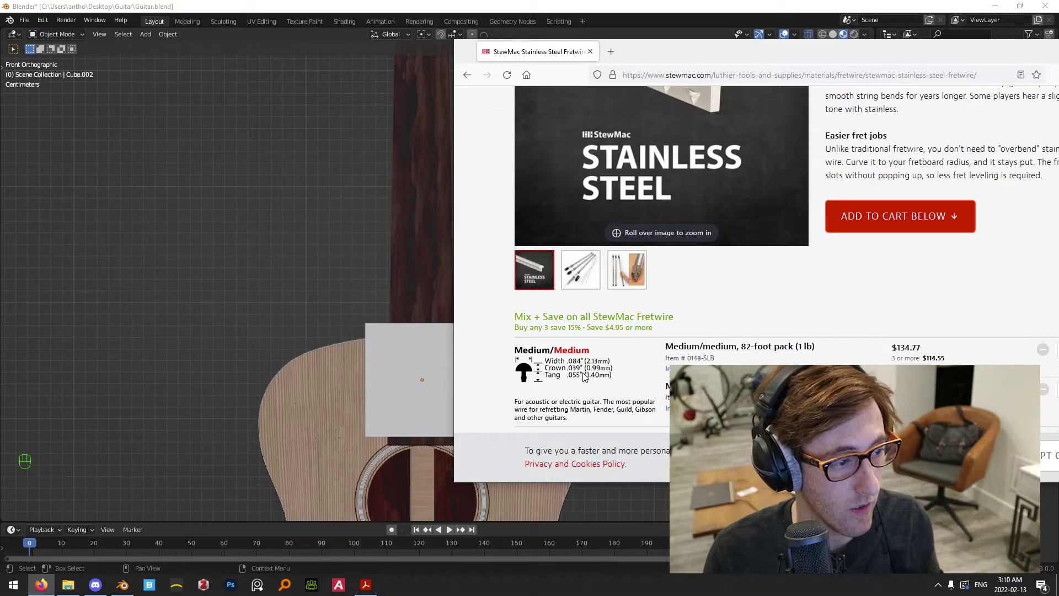
{"action": "left_click_drag", "start_coordinate": [711, 53], "coordinate": [1058, 71]}
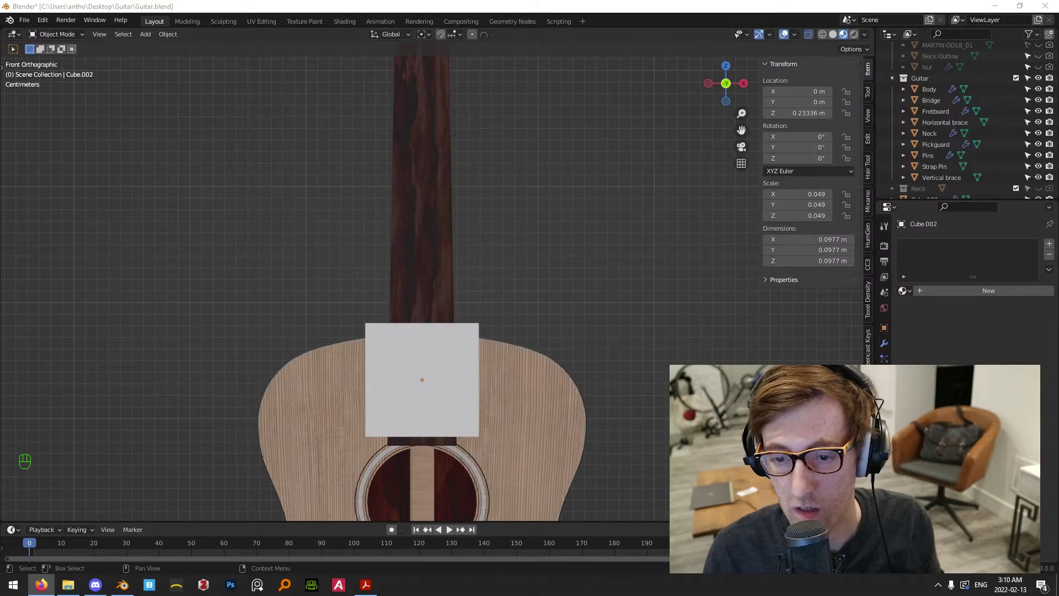
Scale the cube down to about 0.0595 m so it spans the fretboard's width and centre it over the fretboard's lower end
{"action": "left_click", "coordinate": [468, 328]}
{"action": "scroll", "coordinate": [511, 339], "scroll_direction": "up", "scroll_amount": 3}
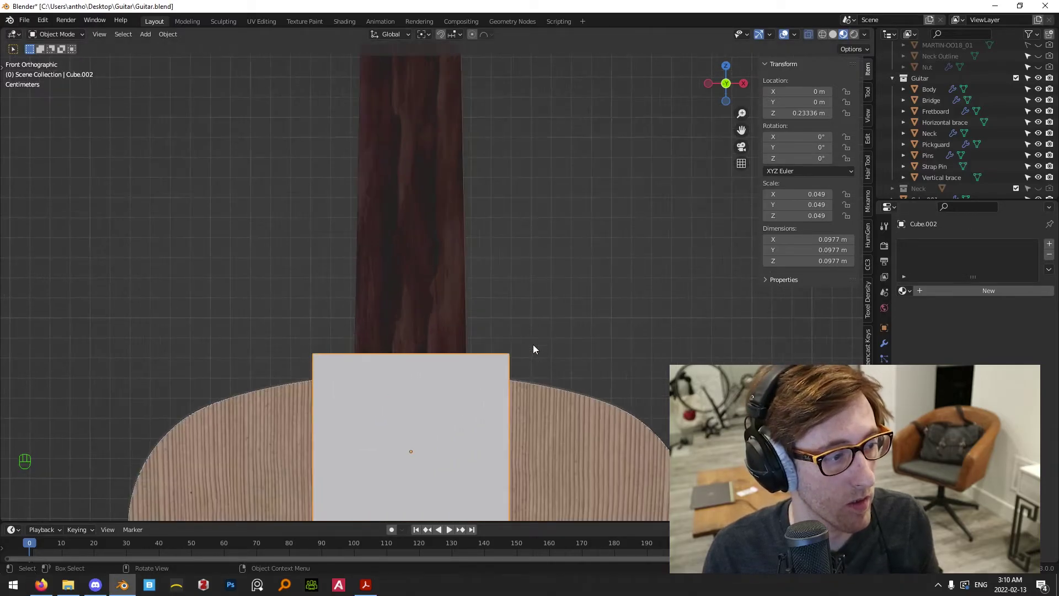
{"action": "middle_click_drag", "start_coordinate": [534, 353], "coordinate": [536, 197], "text": "shift"}
{"action": "key", "text": "s"}
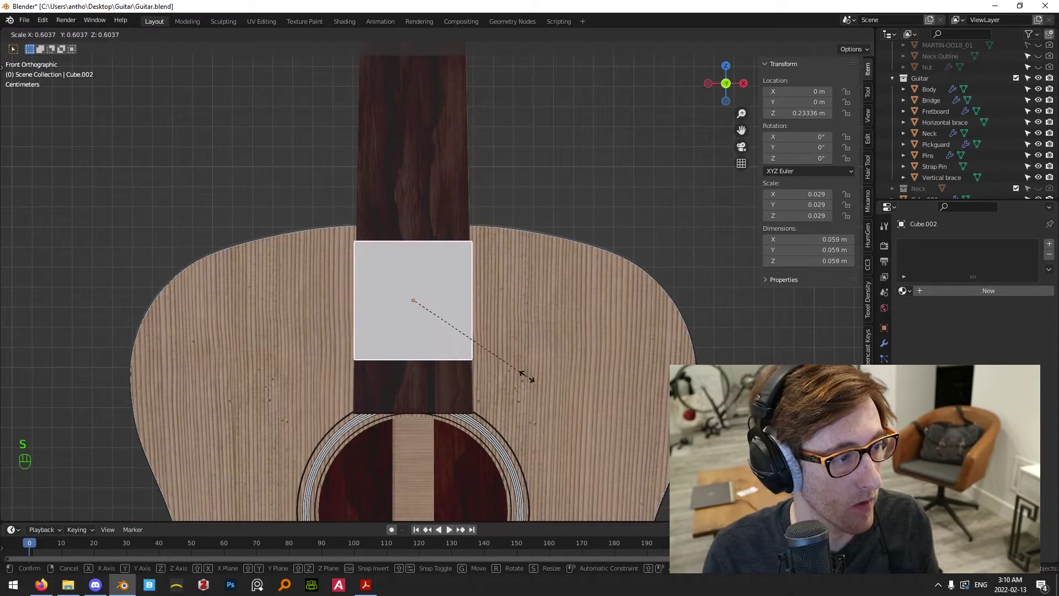
{"action": "left_click", "coordinate": [511, 372]}
{"action": "scroll", "coordinate": [440, 322], "scroll_direction": "up", "scroll_amount": 1}
{"action": "middle_click_drag", "start_coordinate": [440, 323], "coordinate": [516, 250], "text": "shift"}
{"action": "key", "text": "g"}
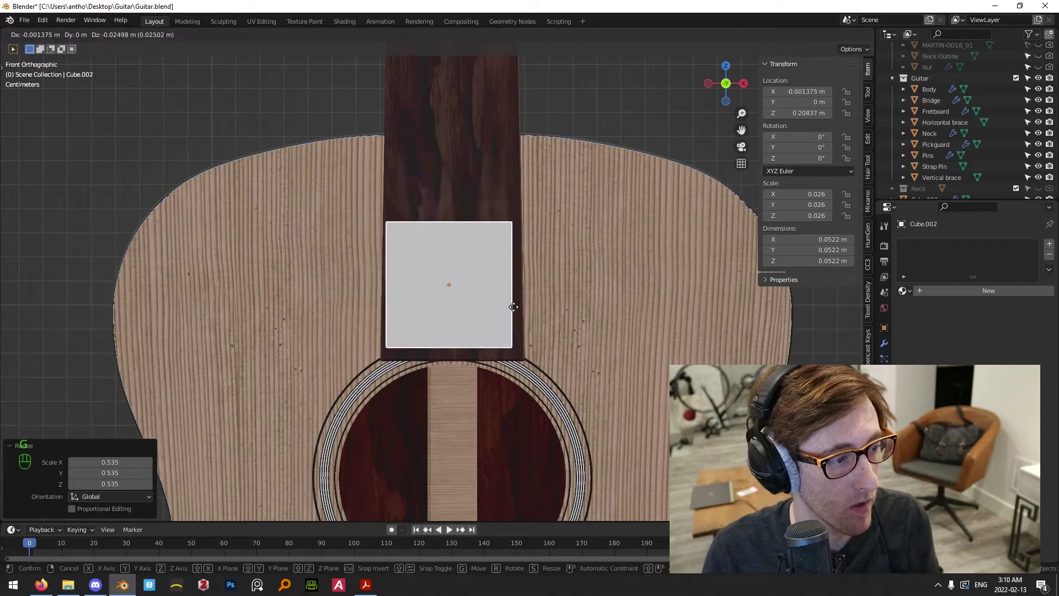
{"action": "left_click", "coordinate": [548, 352]}
{"action": "key", "text": "s"}
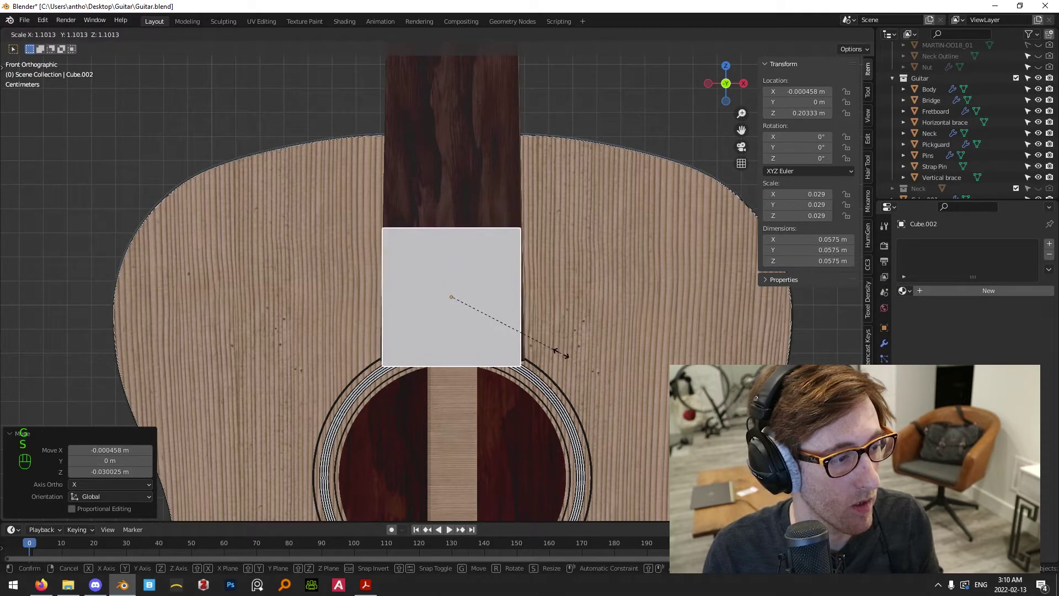
{"action": "left_click", "coordinate": [564, 356]}
Flatten the cube along Z to the fretwire width of about 0.00213 m
{"action": "key", "text": "s"}
{"action": "key", "text": "z"}
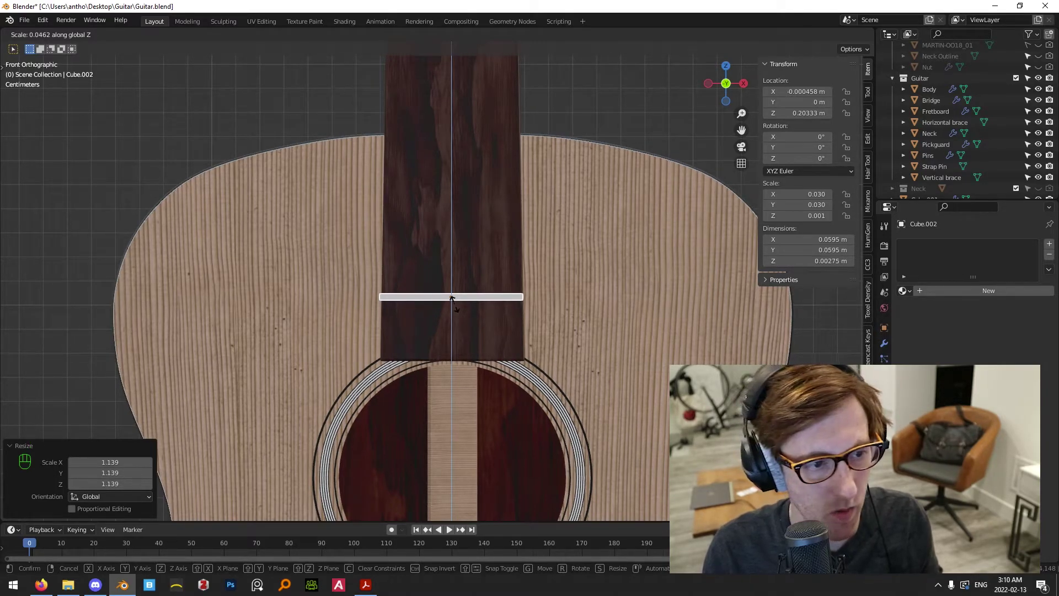
{"action": "key", "text": "shift"}
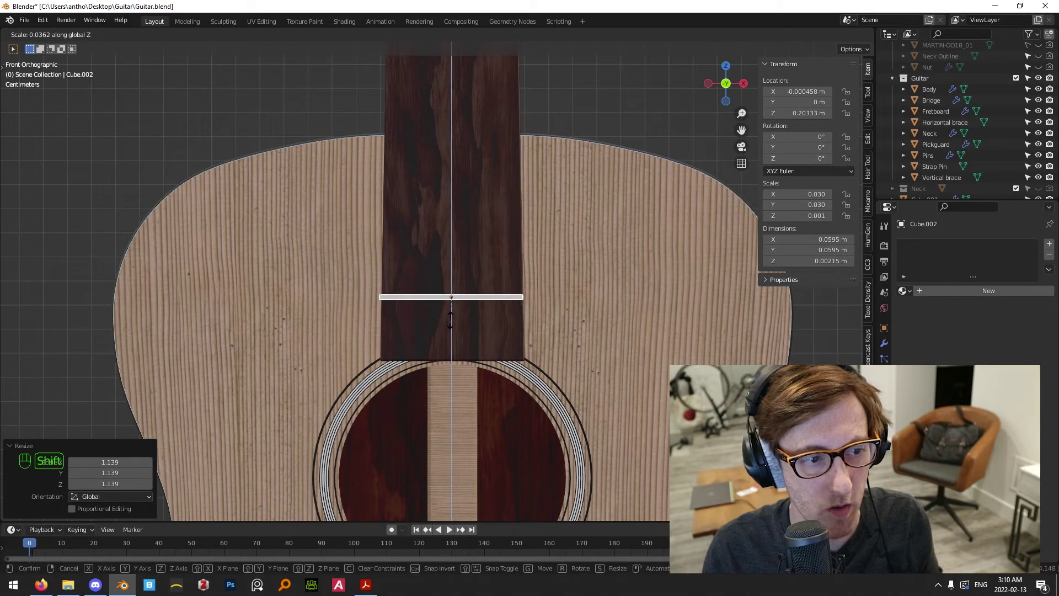
{"action": "left_click", "coordinate": [450, 319]}
From the side, thin the bar along Y to about 0.00224 m and move it to the fretboard's front face, about -0.0115 m in Y
{"action": "key", "text": "KP_3"}
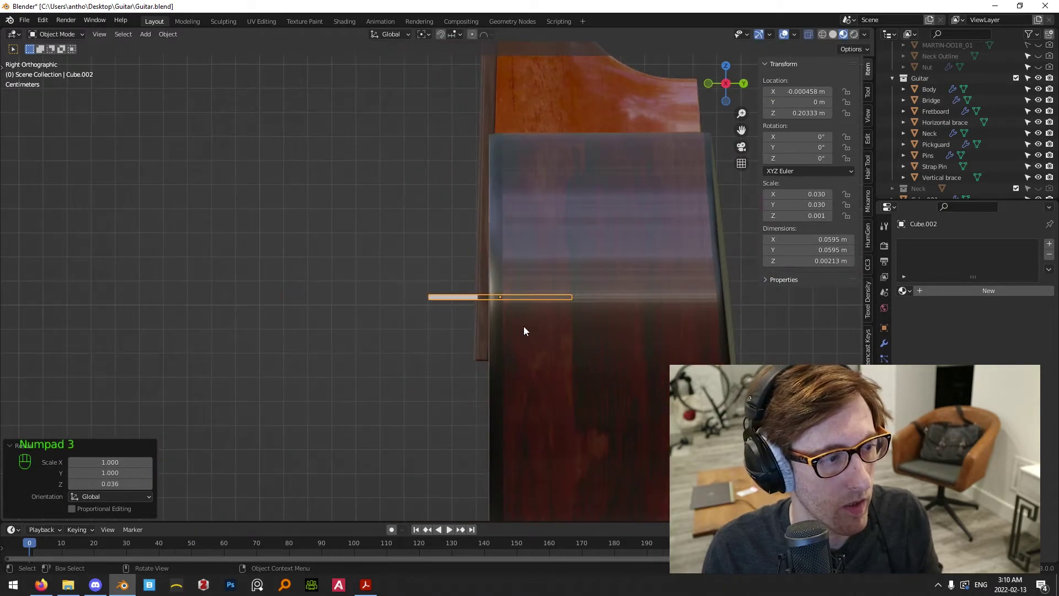
{"action": "key", "text": "s"}
{"action": "key", "text": "s"}
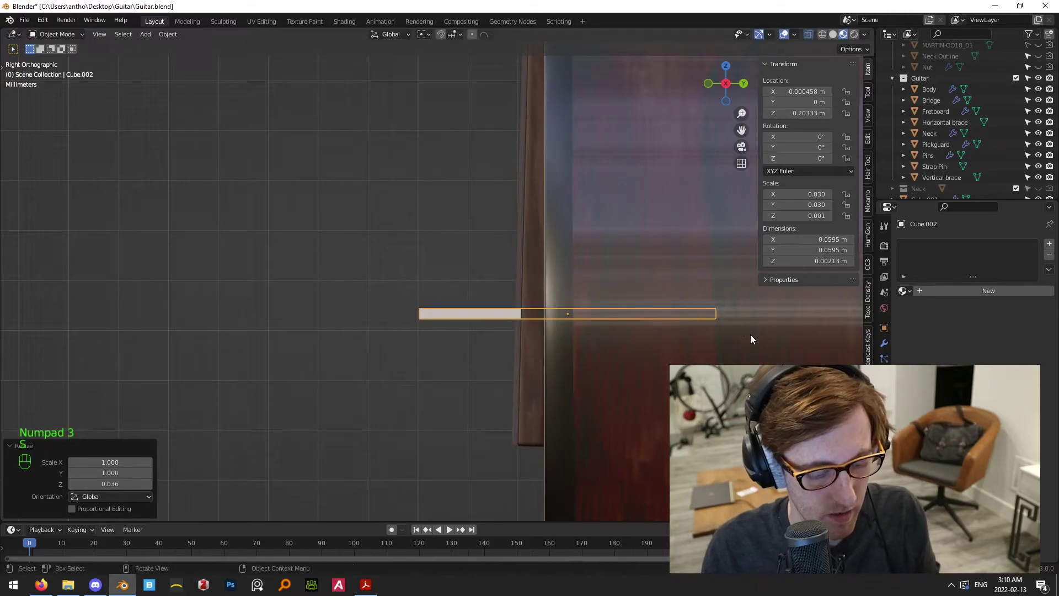
{"action": "key", "text": "y"}
{"action": "left_click", "coordinate": [570, 315]}
{"action": "key", "text": "g"}
{"action": "key", "text": "y"}
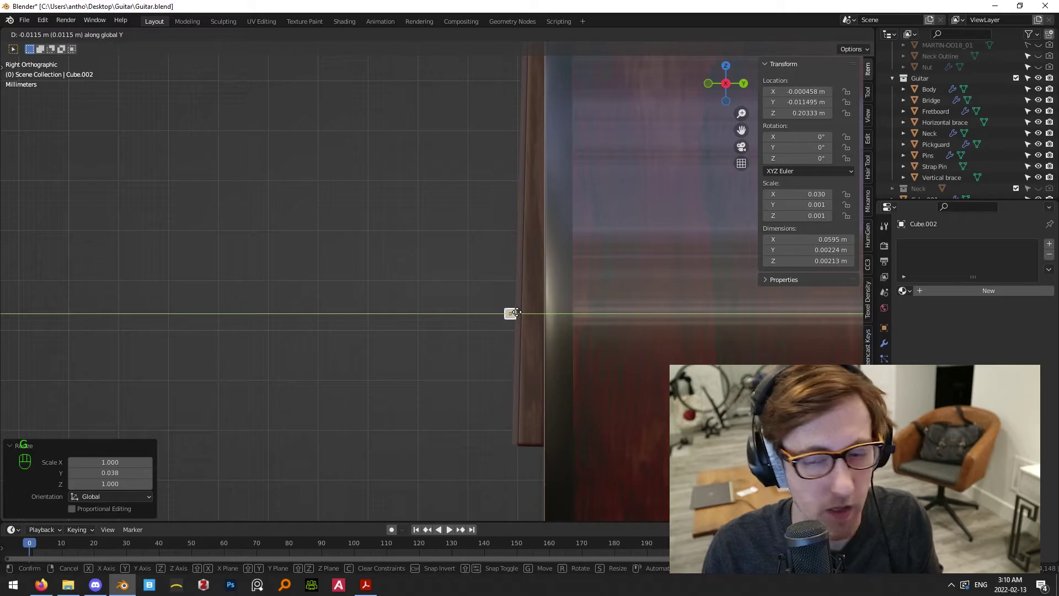
{"action": "left_click", "coordinate": [518, 313]}
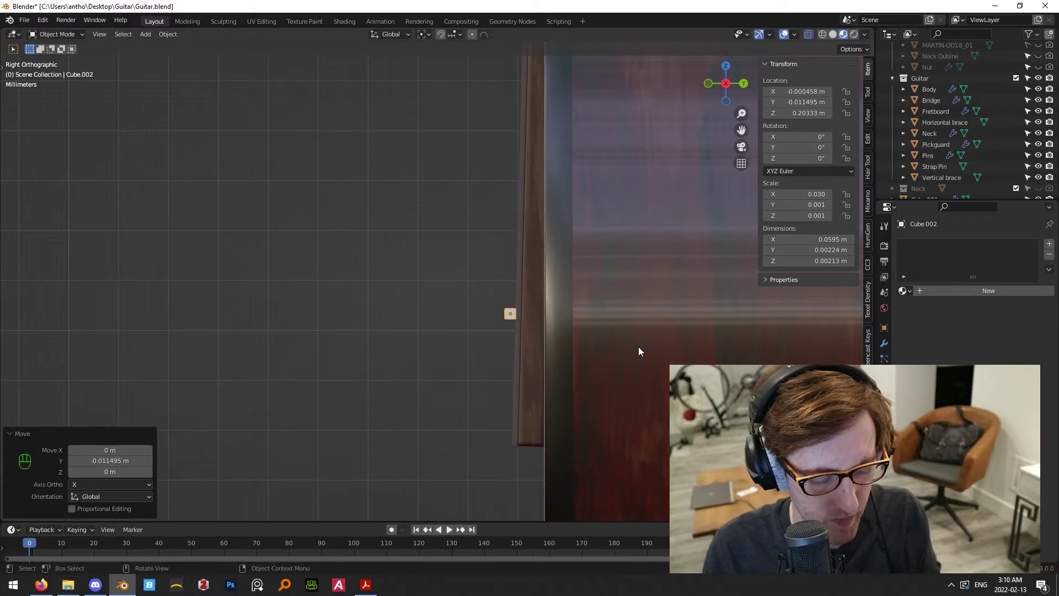
Reduce the bar's Y depth to about 0.0013 m and enlarge the whole bar slightly to about 0.0602 m long
{"action": "key", "text": "s"}
{"action": "key", "text": "y"}
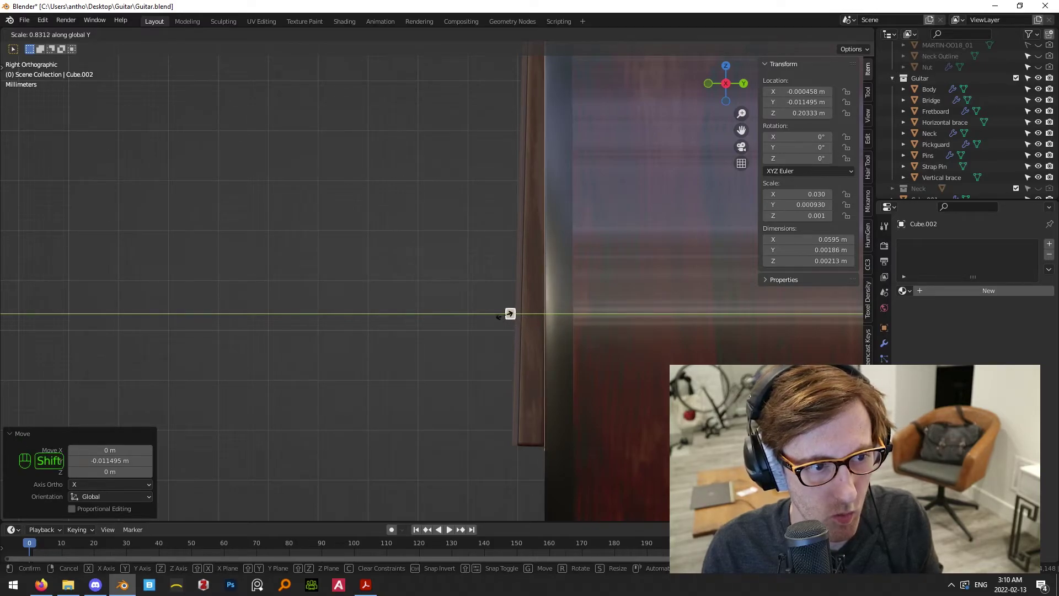
{"action": "left_click", "coordinate": [449, 303]}
{"action": "key", "text": "s"}
{"action": "key", "text": "y"}
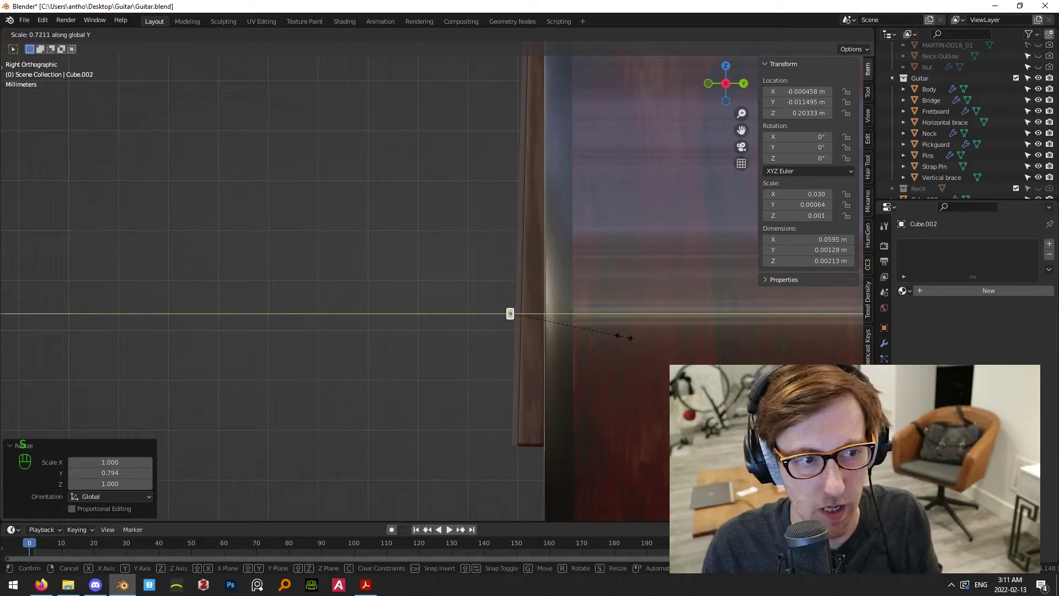
{"action": "left_click", "coordinate": [624, 337]}
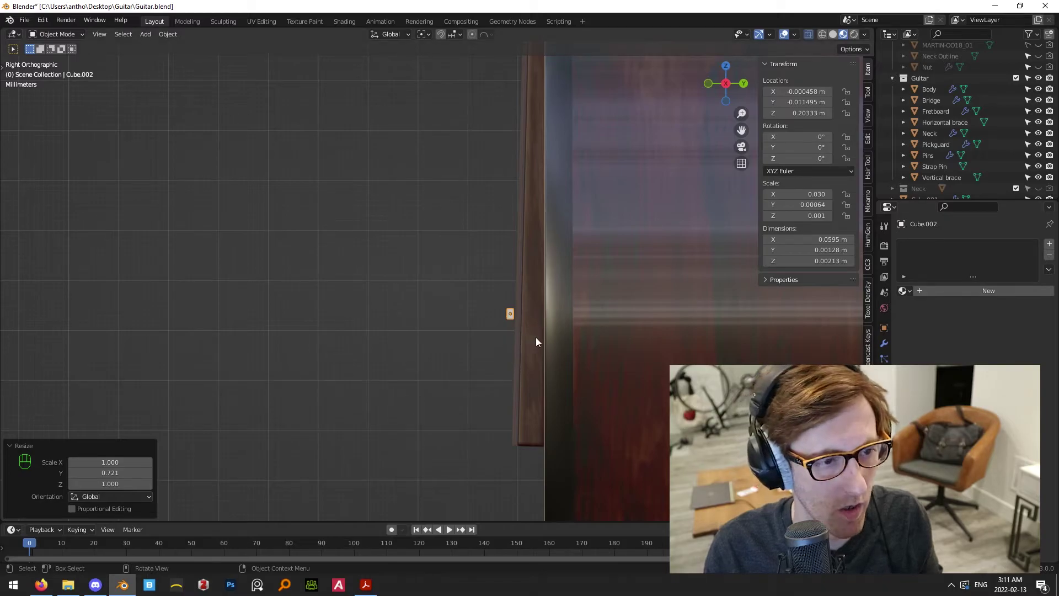
{"action": "scroll", "coordinate": [534, 340], "scroll_direction": "up", "scroll_amount": 1}
{"action": "key", "text": "s"}
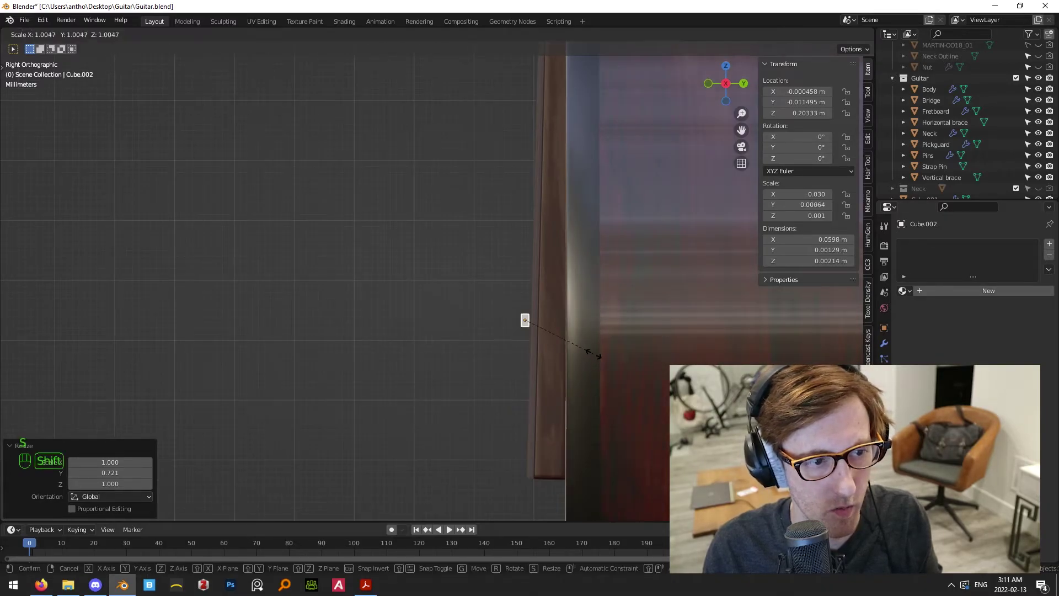
{"action": "left_click", "coordinate": [600, 355]}
Move the bar closer to the fretboard, to about -0.01124 m in Y, and tilt it about -1.48° around X to match the surface
{"action": "left_click", "coordinate": [494, 279]}
{"action": "middle_click_drag", "start_coordinate": [494, 279], "coordinate": [655, 323]}
{"action": "left_click", "coordinate": [461, 321]}
{"action": "key", "text": "KP_3"}
{"action": "scroll", "coordinate": [475, 338], "scroll_direction": "up", "scroll_amount": 4}
{"action": "middle_click_drag", "start_coordinate": [440, 354], "coordinate": [522, 274]}
{"action": "key", "text": "KP_3"}
{"action": "scroll", "coordinate": [499, 375], "scroll_direction": "up", "scroll_amount": 3}
{"action": "key", "text": "g"}
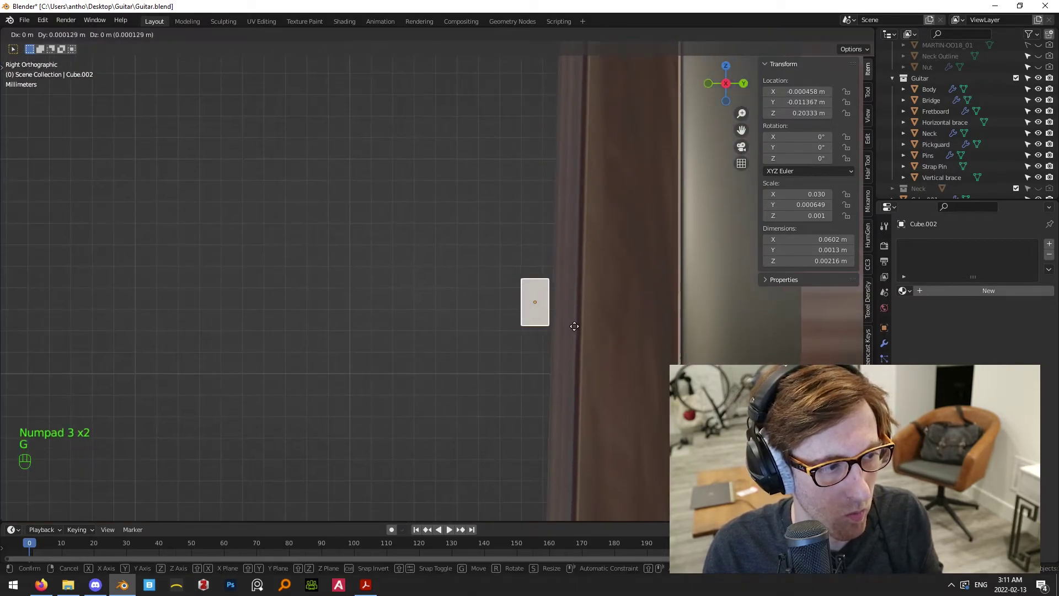
{"action": "left_click", "coordinate": [576, 326]}
{"action": "key", "text": "r"}
{"action": "left_click", "coordinate": [605, 355]}
{"action": "scroll", "coordinate": [602, 356], "scroll_direction": "up", "scroll_amount": 5}
{"action": "middle_click_drag", "start_coordinate": [604, 363], "coordinate": [535, 352], "text": "shift"}
{"action": "scroll", "coordinate": [461, 337], "scroll_direction": "up", "scroll_amount": 3}
{"action": "middle_click_drag", "start_coordinate": [646, 375], "coordinate": [537, 372], "text": "shift"}
{"action": "key", "text": "g"}
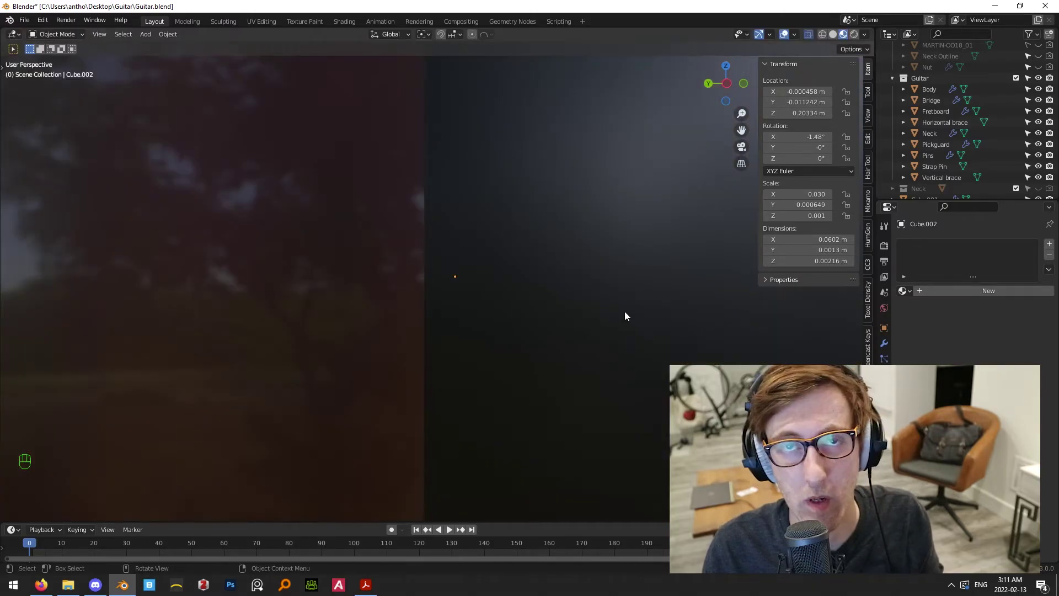
Add a Subdivision Surface modifier to the fret bar
{"action": "scroll", "coordinate": [619, 332], "scroll_direction": "down", "scroll_amount": 10}
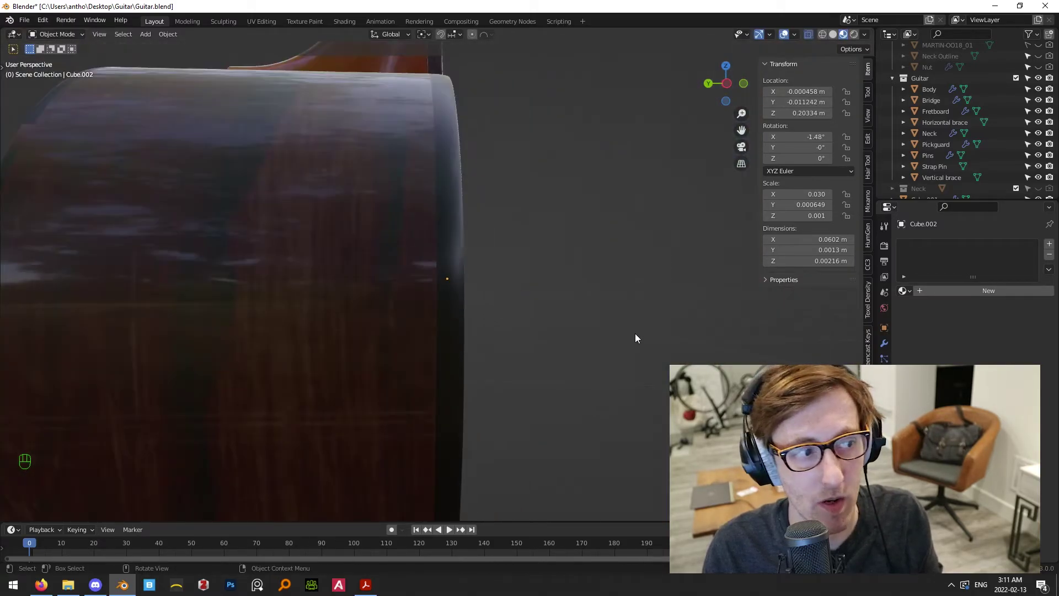
{"action": "middle_click_drag", "start_coordinate": [634, 333], "coordinate": [452, 340]}
{"action": "middle_click_drag", "start_coordinate": [745, 284], "coordinate": [479, 304], "text": "shift"}
{"action": "key", "text": "KP_1"}
{"action": "key", "text": "KP_1"}
{"action": "left_click", "coordinate": [884, 343]}
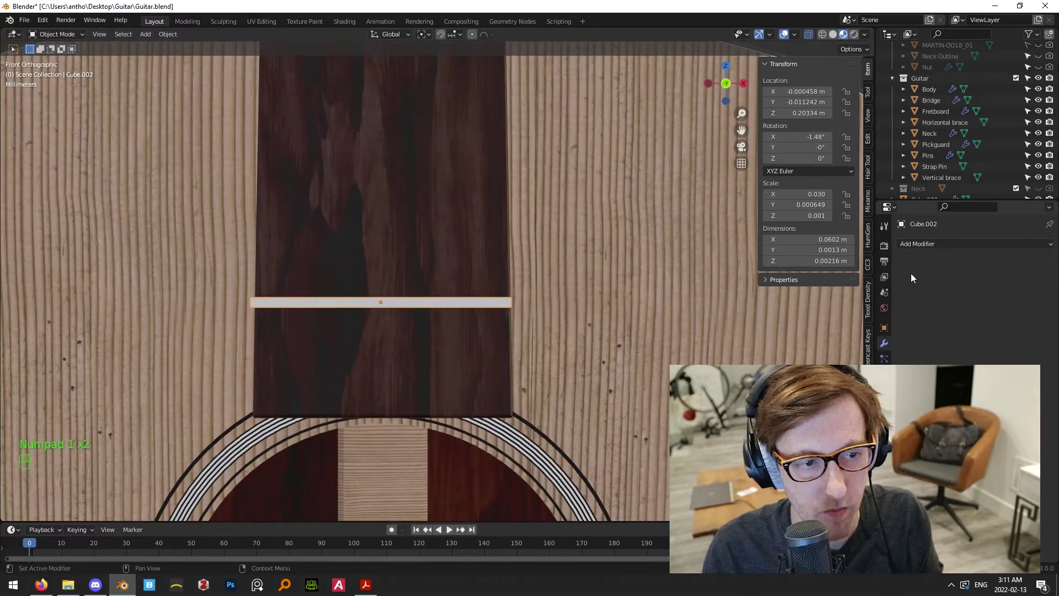
{"action": "left_click", "coordinate": [921, 243]}
{"action": "left_click", "coordinate": [844, 445]}
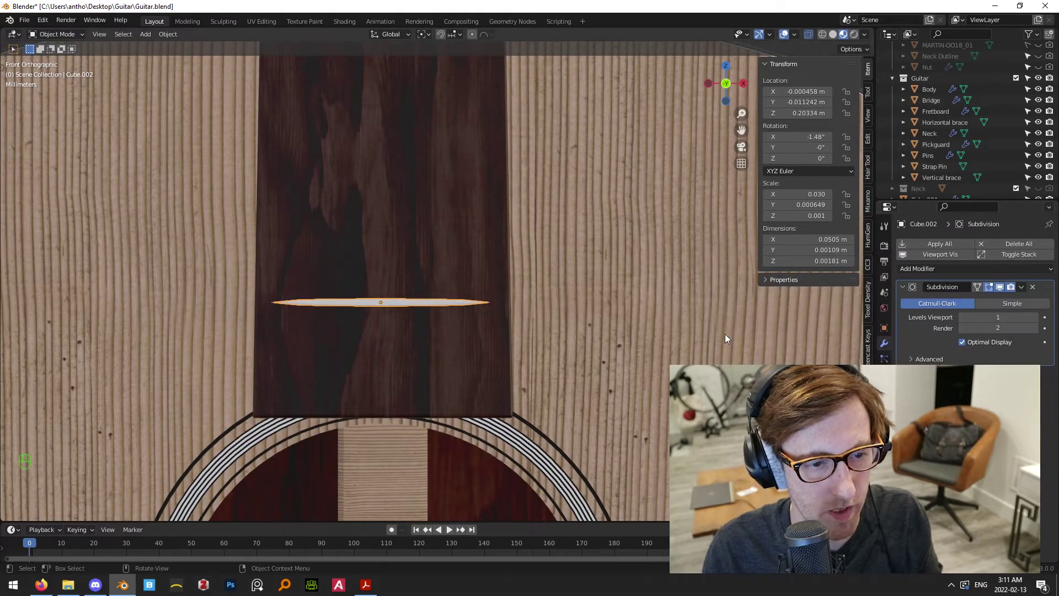
Cut a centred lengthwise edge loop around the fret bar's mesh, splitting its height in two
{"action": "scroll", "coordinate": [469, 338], "scroll_direction": "up", "scroll_amount": 5}
{"action": "key", "text": "Tab"}
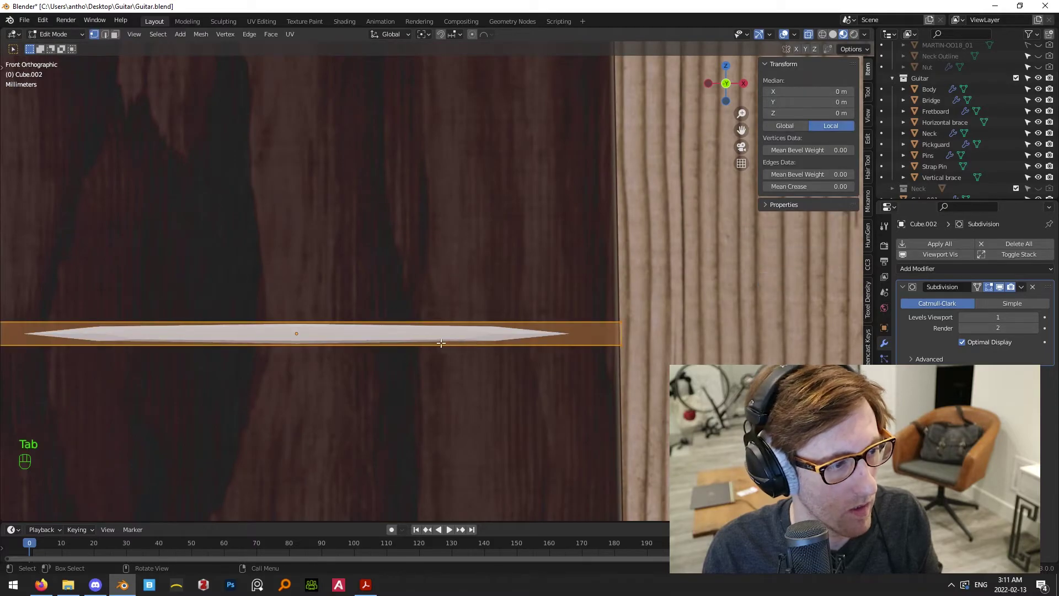
{"action": "middle_click_drag", "start_coordinate": [445, 343], "coordinate": [513, 340], "text": "shift"}
{"action": "key", "text": "Tab"}
{"action": "right_click", "coordinate": [412, 328]}
{"action": "left_click", "coordinate": [412, 328]}
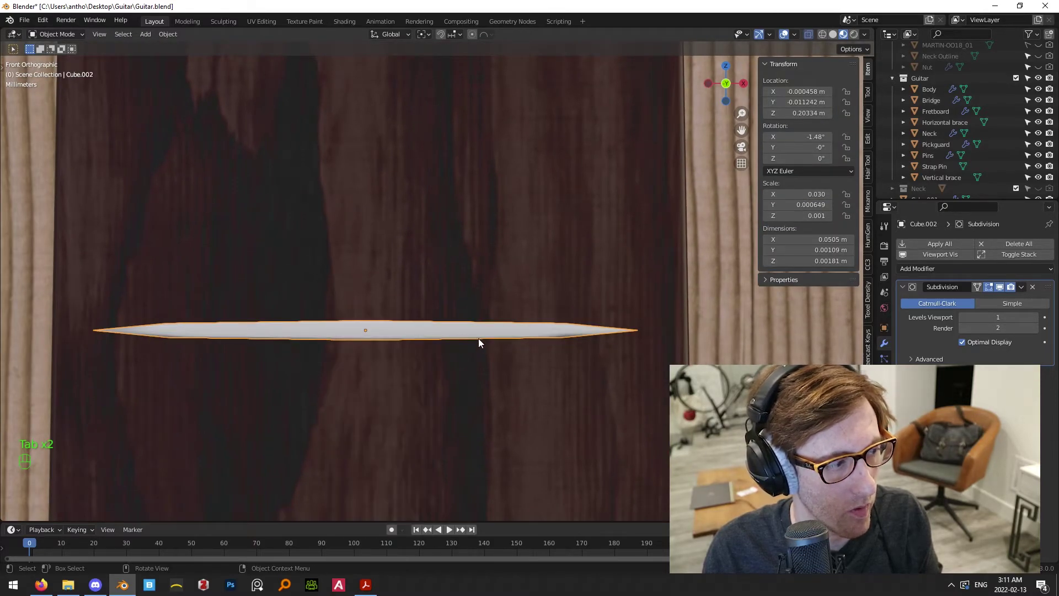
{"action": "key", "text": "Tab"}
{"action": "key", "text": "ctrl+r"}
{"action": "middle_click_drag", "start_coordinate": [589, 348], "coordinate": [475, 343]}
{"action": "key", "text": "ctrl+r"}
{"action": "left_click", "coordinate": [607, 336]}
{"action": "right_click", "coordinate": [608, 335]}
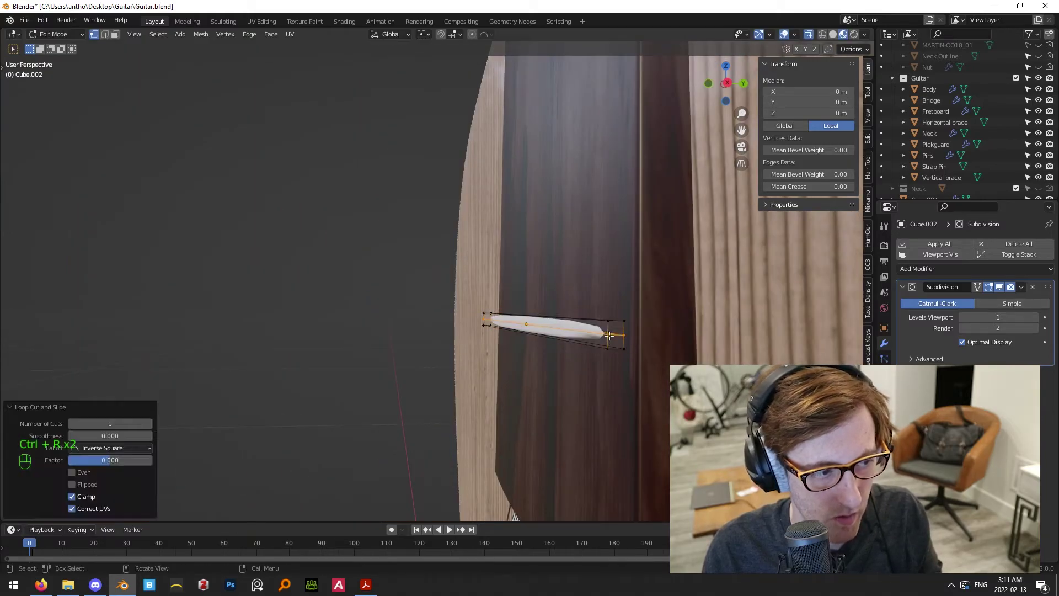
Select the fret's upper and lower front edges in side view and edge-slide them about 0.8 towards the fretboard to form a crown
{"action": "key", "text": "KP_3"}
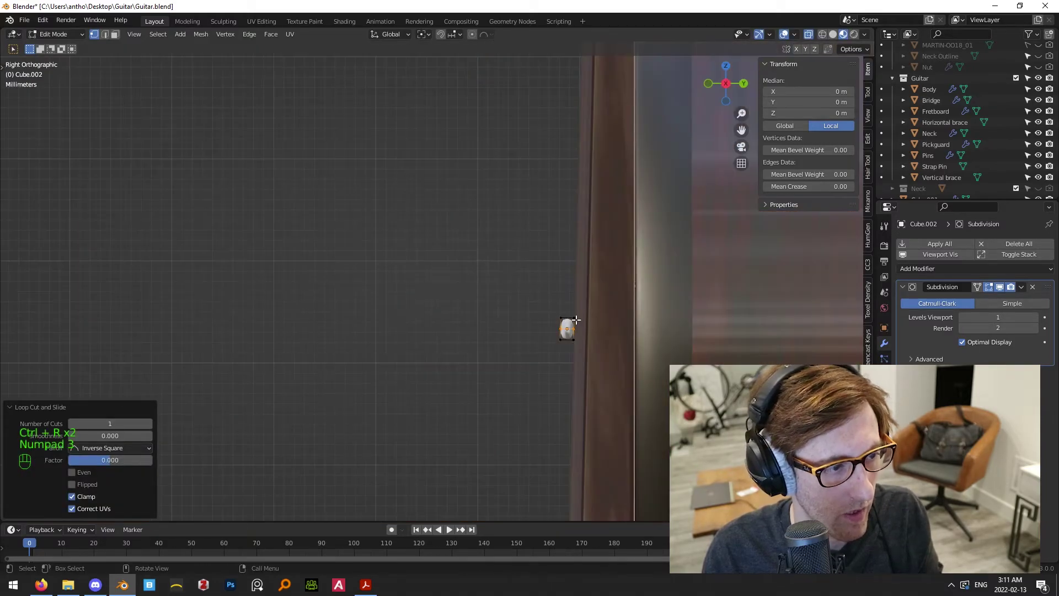
{"action": "scroll", "coordinate": [581, 329], "scroll_direction": "up", "scroll_amount": 3}
{"action": "scroll", "coordinate": [536, 300], "scroll_direction": "up", "scroll_amount": 3}
{"action": "middle_click_drag", "start_coordinate": [582, 329], "coordinate": [457, 269], "text": "shift"}
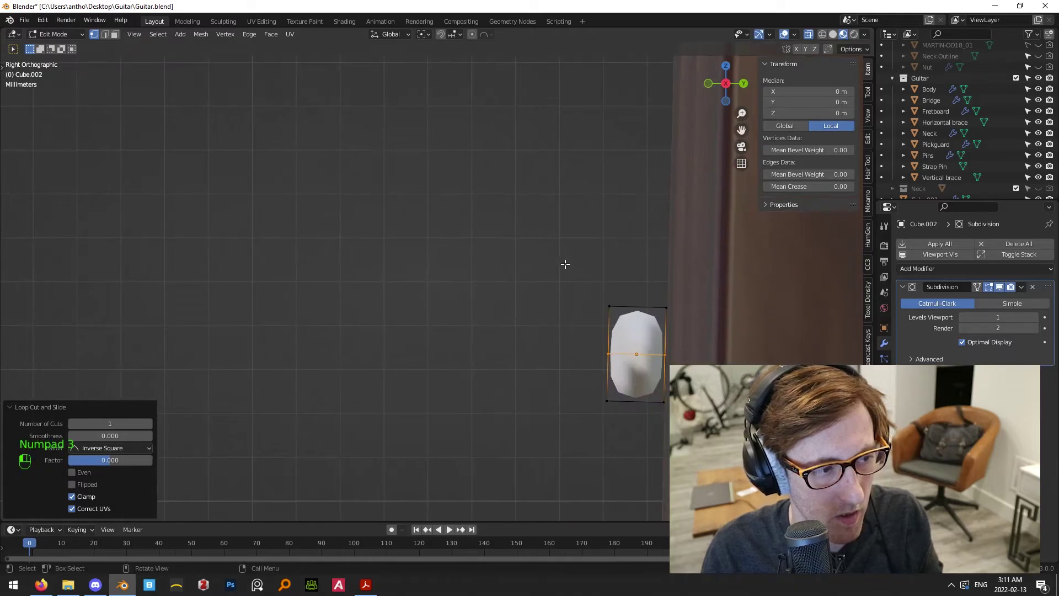
{"action": "left_click", "coordinate": [564, 263]}
{"action": "left_click_drag", "start_coordinate": [548, 261], "coordinate": [627, 325]}
{"action": "middle_click_drag", "start_coordinate": [578, 271], "coordinate": [565, 380]}
{"action": "key", "text": "KP_3"}
{"action": "left_click_drag", "start_coordinate": [563, 388], "coordinate": [632, 437]}
{"action": "left_click_drag", "start_coordinate": [501, 213], "coordinate": [623, 324], "text": "shift"}
{"action": "key", "text": "g"}
{"action": "key", "text": "g"}
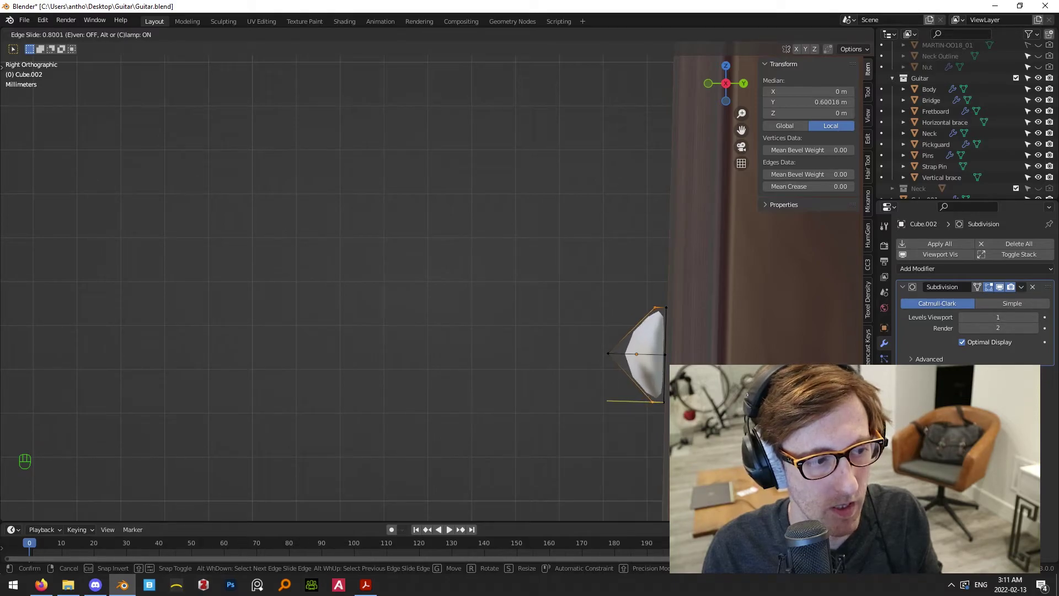
{"action": "left_click", "coordinate": [587, 253]}
{"action": "left_click", "coordinate": [629, 271]}
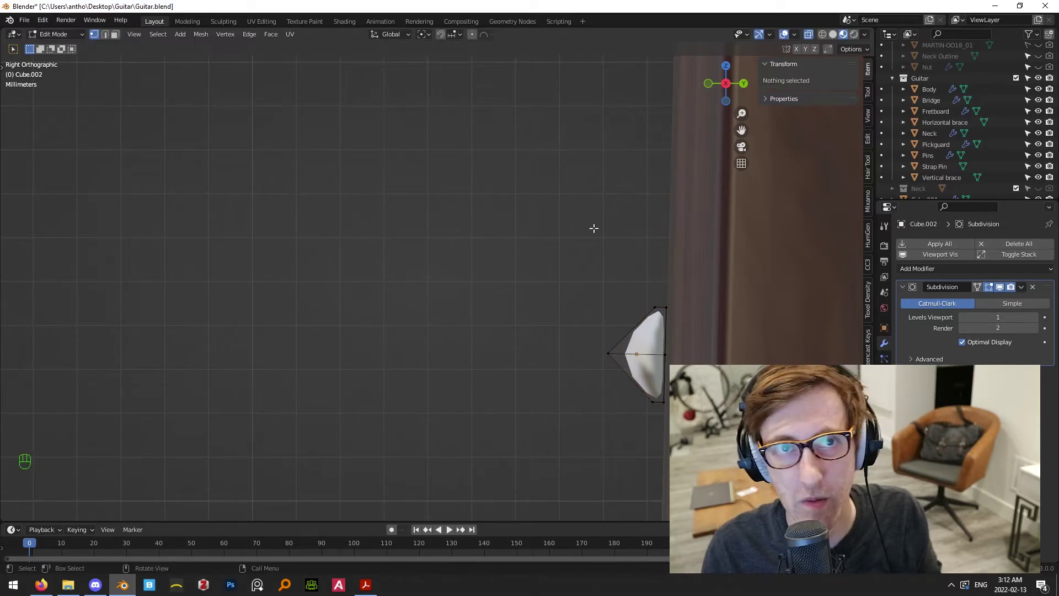
Add an edge loop close to the fret's back face, using Even and a slide factor of about 0.667
{"action": "scroll", "coordinate": [517, 230], "scroll_direction": "up", "scroll_amount": 3}
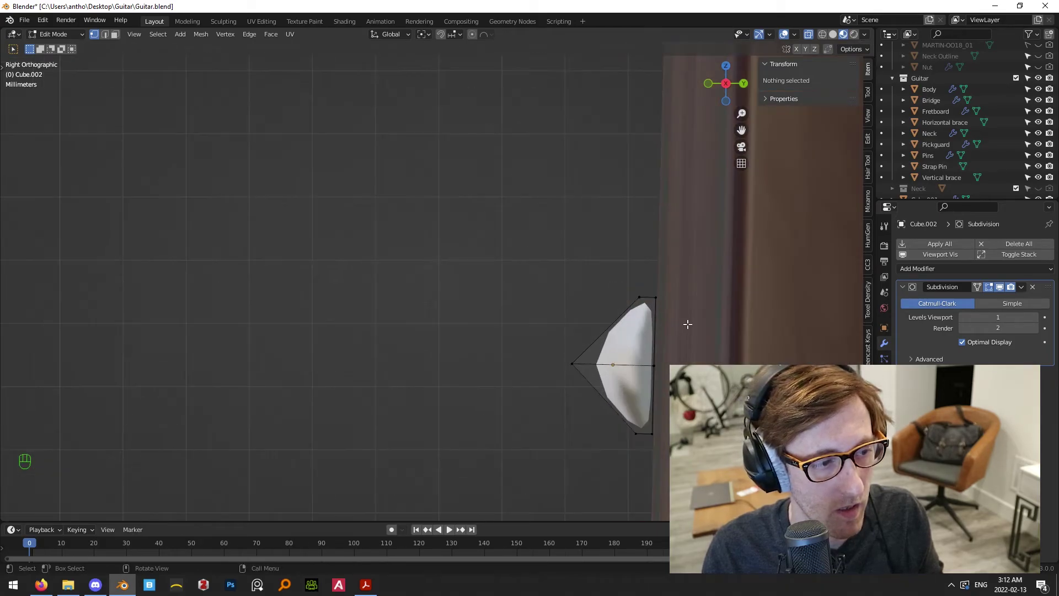
{"action": "key", "text": "ctrl+r"}
{"action": "left_click", "coordinate": [646, 297]}
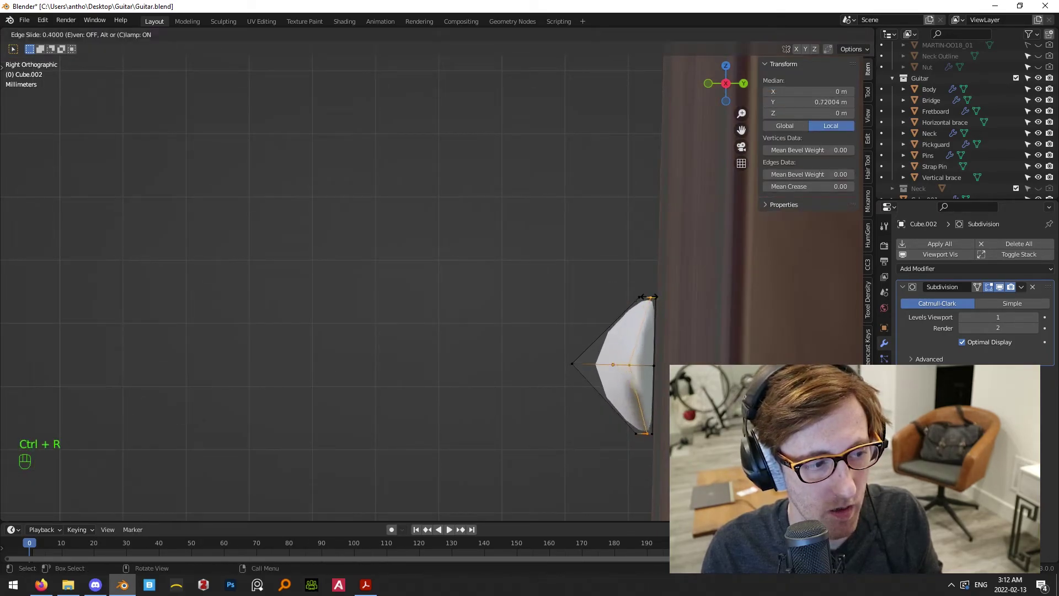
{"action": "key", "text": "e"}
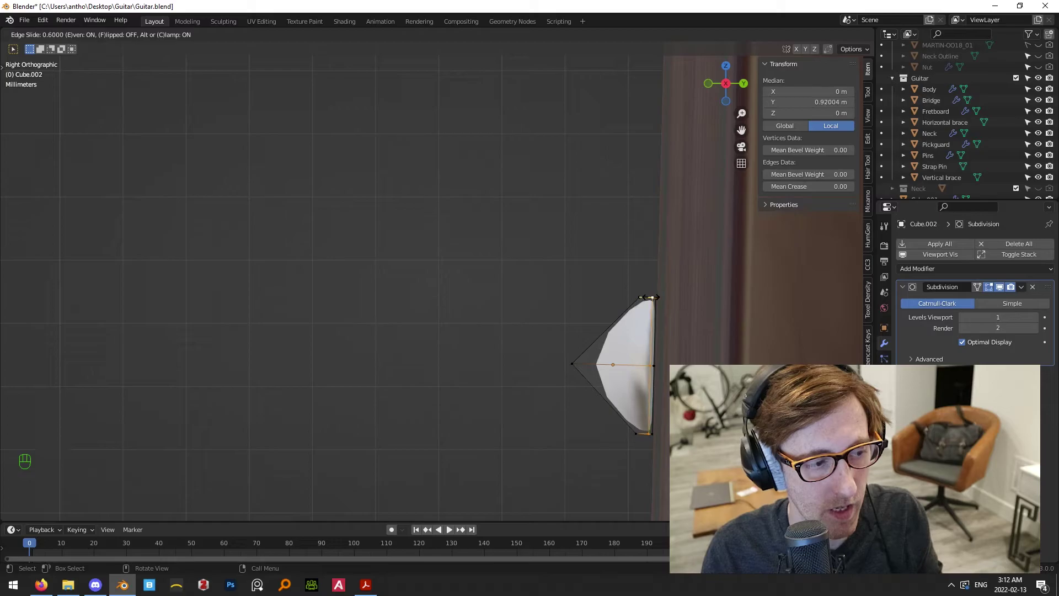
{"action": "left_click", "coordinate": [650, 298]}
Add a crosswise edge loop near one end of the fret and slide it tight to the end, to about 0.998 m in local X
{"action": "middle_click_drag", "start_coordinate": [651, 297], "coordinate": [689, 317]}
{"action": "key", "text": "ctrl+r"}
{"action": "scroll", "coordinate": [589, 323], "scroll_direction": "down", "scroll_amount": 5}
{"action": "key", "text": "ctrl+r"}
{"action": "left_click", "coordinate": [264, 285]}
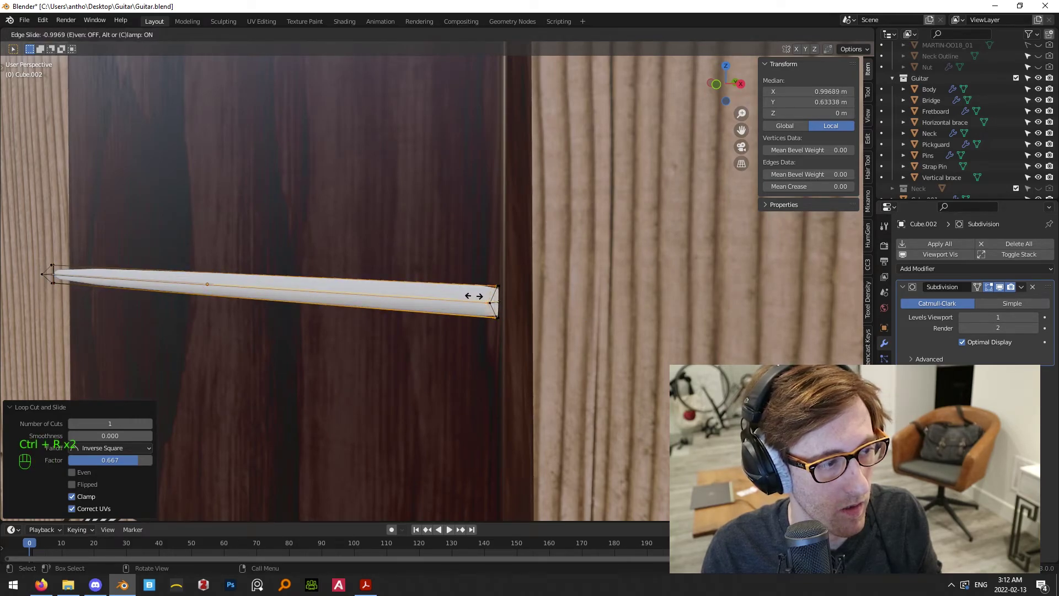
{"action": "left_click", "coordinate": [473, 296]}
{"action": "scroll", "coordinate": [473, 296], "scroll_direction": "up", "scroll_amount": 8}
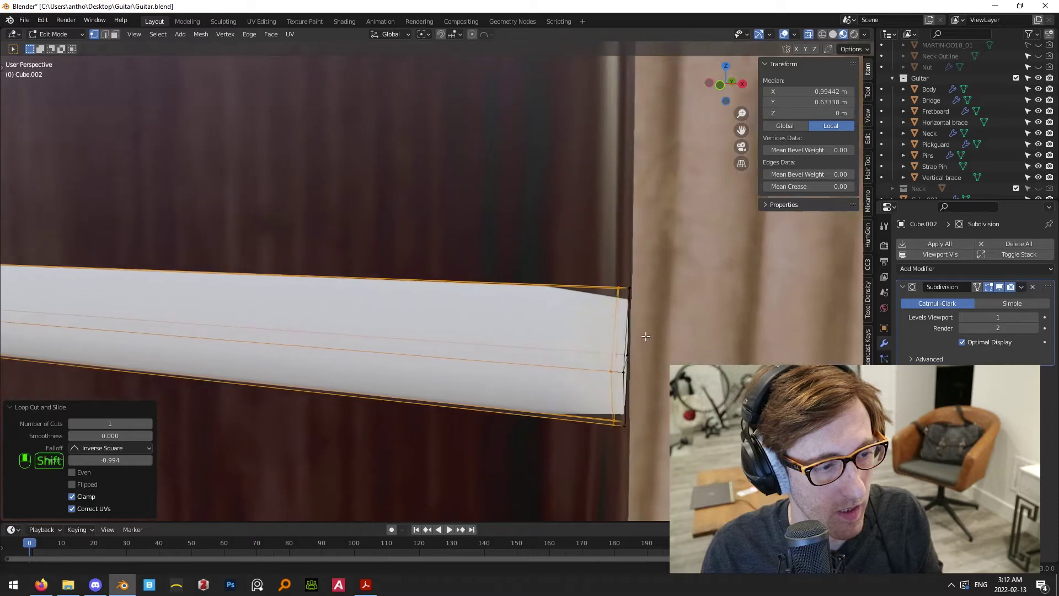
{"action": "key", "text": "g"}
{"action": "key", "text": "g"}
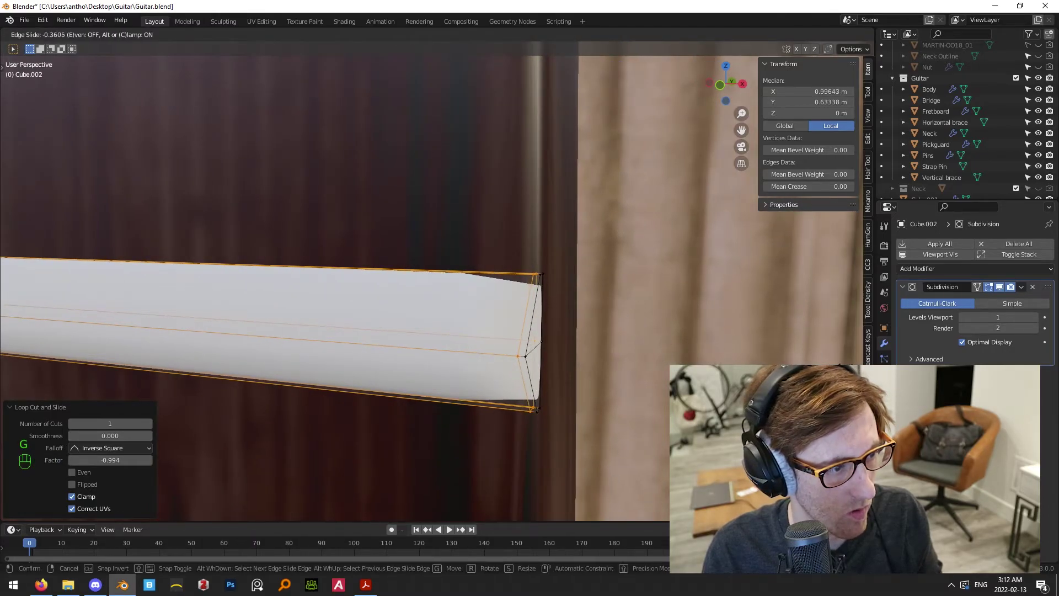
{"action": "left_click", "coordinate": [182, 378]}
{"action": "scroll", "coordinate": [469, 309], "scroll_direction": "down", "scroll_amount": 5}
{"action": "scroll", "coordinate": [563, 312], "scroll_direction": "up", "scroll_amount": 5}
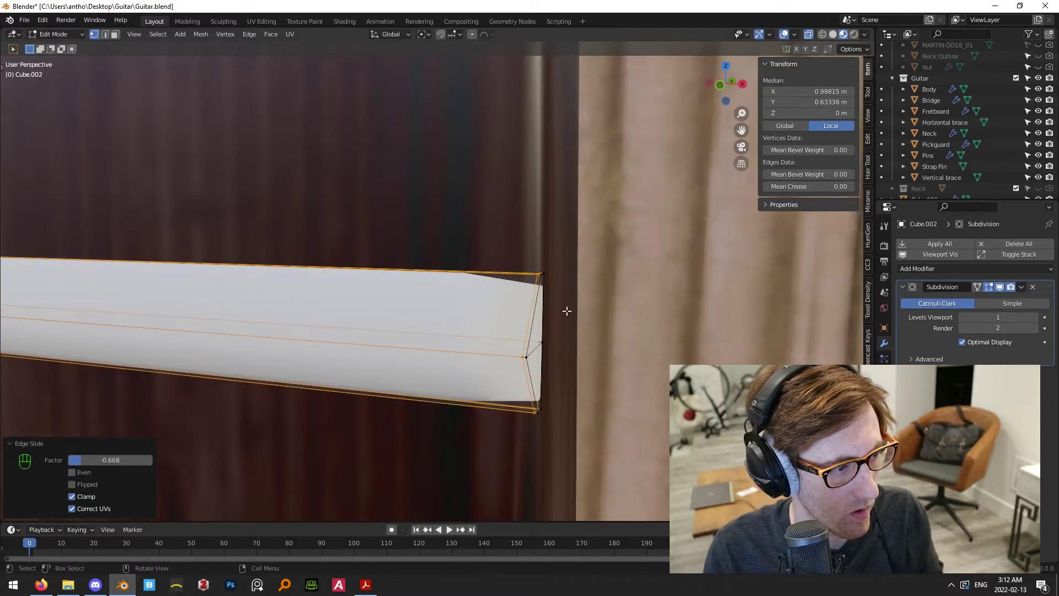
Add a crosswise edge loop at the fret's opposite end and slide it to about -0.997 m in local X
{"action": "middle_click_drag", "start_coordinate": [579, 313], "coordinate": [563, 317]}
{"action": "scroll", "coordinate": [563, 317], "scroll_direction": "up", "scroll_amount": 3}
{"action": "left_click", "coordinate": [463, 391], "text": "alt"}
{"action": "middle_click_drag", "start_coordinate": [477, 433], "coordinate": [479, 344], "text": "shift"}
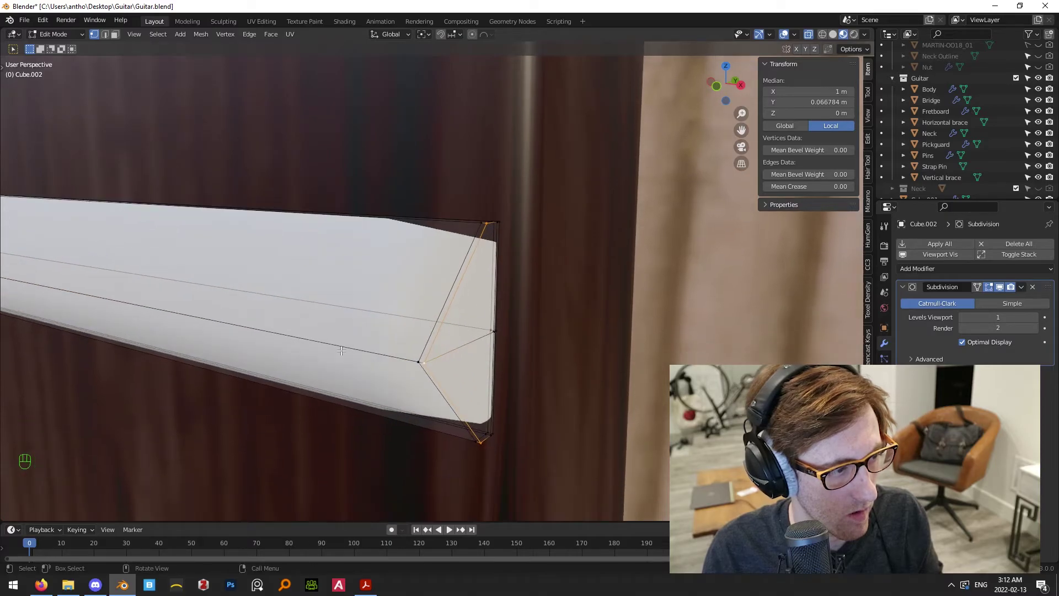
{"action": "scroll", "coordinate": [361, 328], "scroll_direction": "down", "scroll_amount": 7}
{"action": "key", "text": "KP_1"}
{"action": "scroll", "coordinate": [276, 309], "scroll_direction": "down", "scroll_amount": 7}
{"action": "middle_click_drag", "start_coordinate": [35, 283], "coordinate": [376, 298], "text": "shift"}
{"action": "scroll", "coordinate": [589, 297], "scroll_direction": "up", "scroll_amount": 4}
{"action": "key", "text": "ctrl+r"}
{"action": "left_click", "coordinate": [633, 300]}
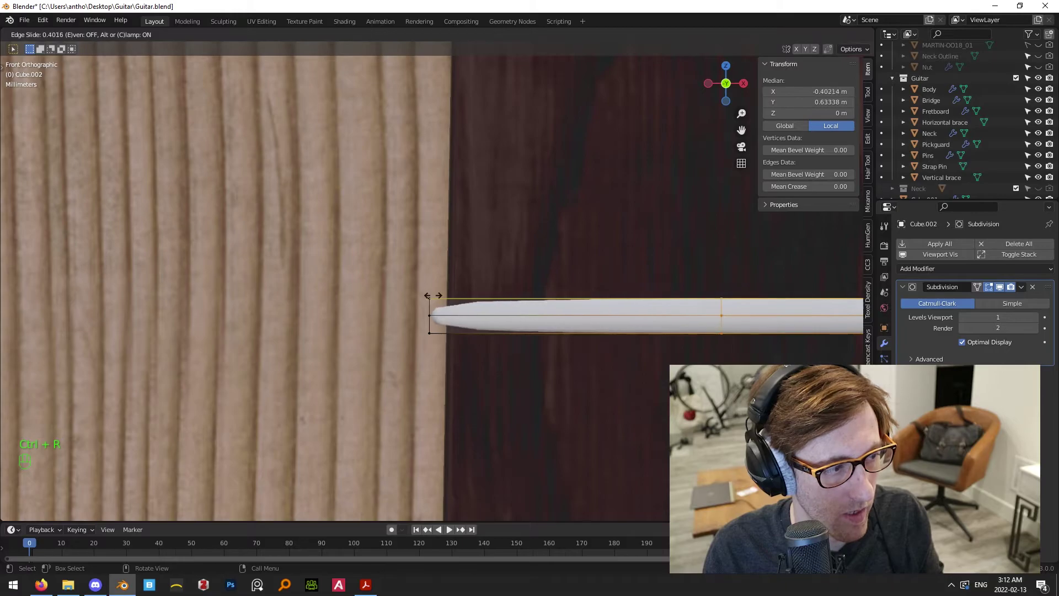
{"action": "left_click", "coordinate": [195, 287]}
Add a second crosswise edge loop near each end of the fret, at about -0.985 m and 0.984 m in local X
{"action": "scroll", "coordinate": [630, 315], "scroll_direction": "down", "scroll_amount": 3}
{"action": "key", "text": "ctrl+r"}
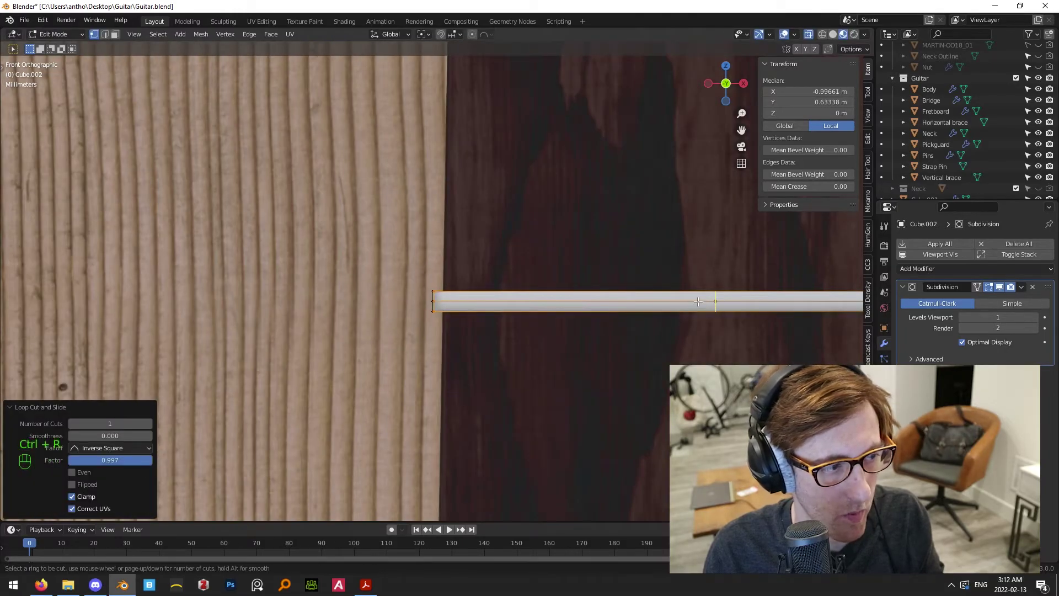
{"action": "left_click", "coordinate": [715, 301]}
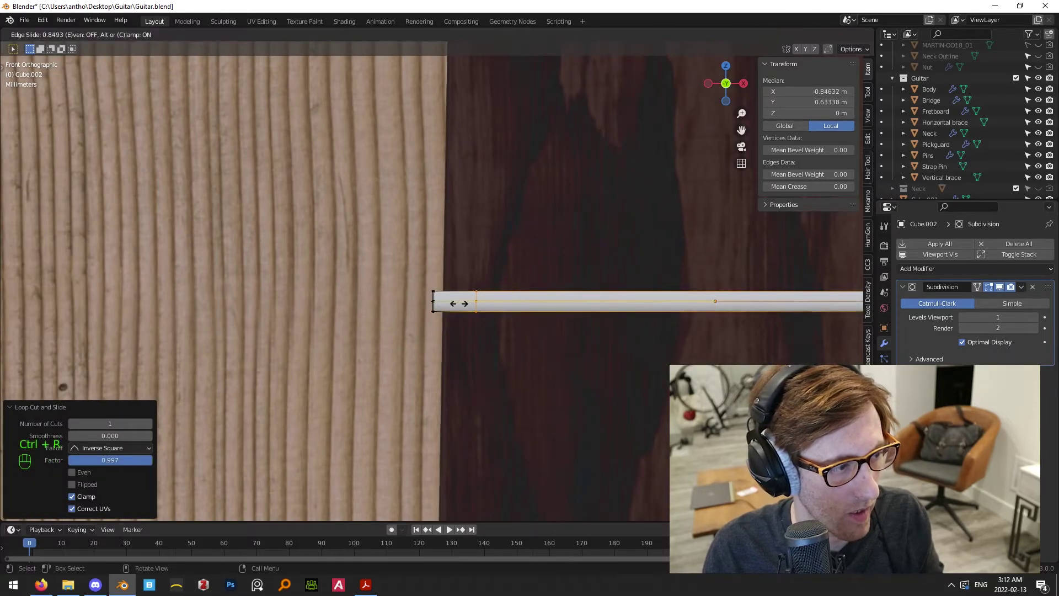
{"action": "left_click", "coordinate": [425, 308]}
{"action": "middle_click_drag", "start_coordinate": [634, 314], "coordinate": [323, 314], "text": "shift"}
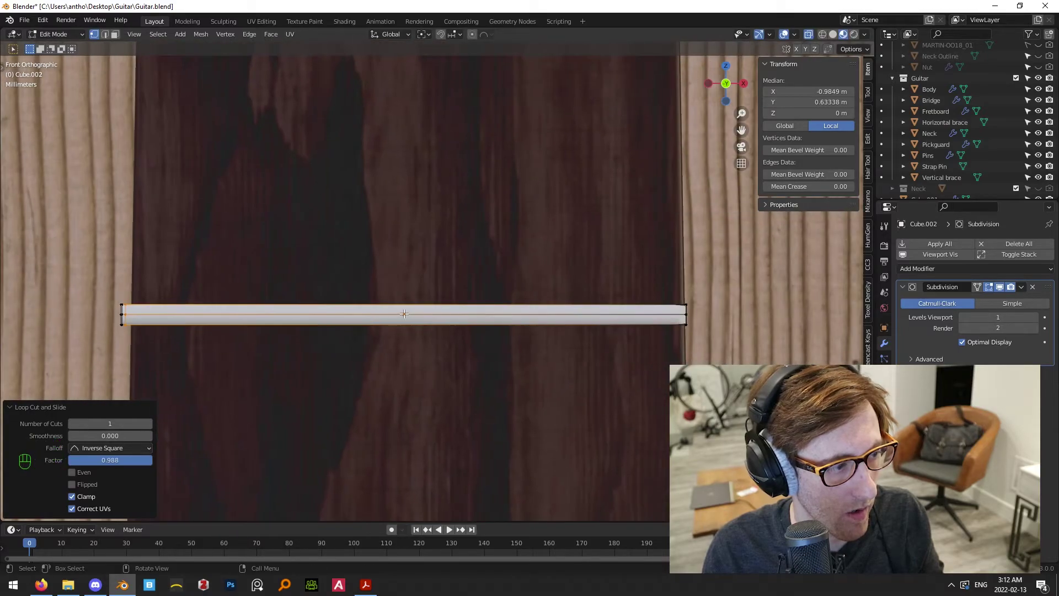
{"action": "key", "text": "ctrl+r"}
{"action": "left_click", "coordinate": [409, 307]}
{"action": "left_click", "coordinate": [681, 307]}
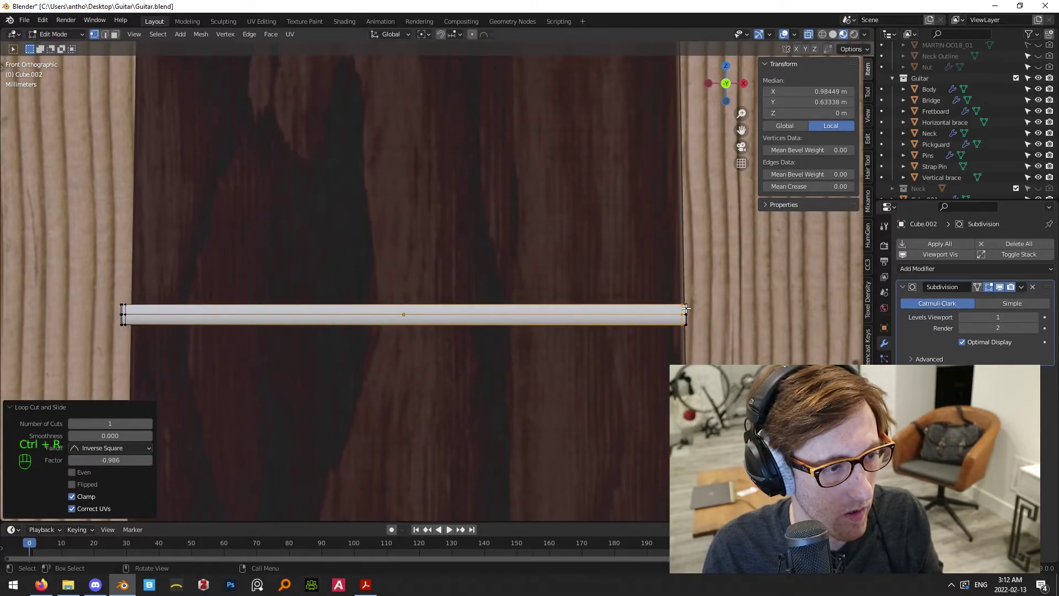
{"action": "key", "text": "Tab"}
{"action": "scroll", "coordinate": [657, 359], "scroll_direction": "up", "scroll_amount": 3}
{"action": "middle_click_drag", "start_coordinate": [656, 357], "coordinate": [584, 317]}
{"action": "left_click", "coordinate": [505, 339]}
{"action": "right_click", "coordinate": [479, 326]}
{"action": "key", "text": "KP_3"}
{"action": "left_click", "coordinate": [1035, 317]}
{"action": "middle_click_drag", "start_coordinate": [448, 347], "coordinate": [418, 277]}
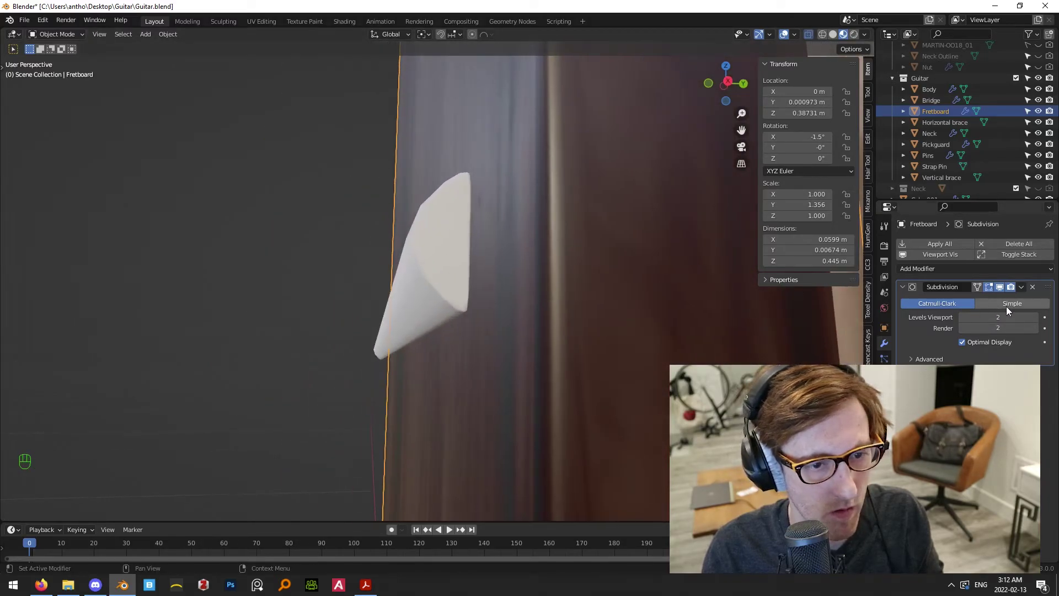
{"action": "left_click", "coordinate": [1035, 317]}
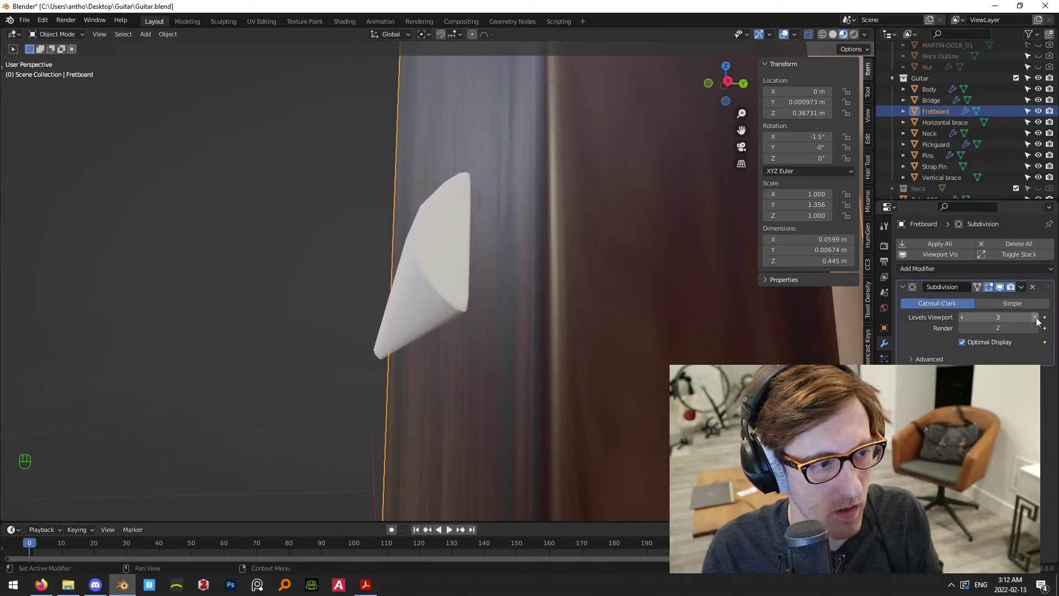
{"action": "key", "text": "ctrl+z"}
{"action": "key", "text": "ctrl+z"}
Set the fret's Subdivision viewport levels to 3
{"action": "left_click", "coordinate": [1035, 317]}
{"action": "left_click", "coordinate": [1035, 317]}
{"action": "left_click", "coordinate": [357, 185]}
{"action": "middle_click_drag", "start_coordinate": [379, 240], "coordinate": [510, 259]}
{"action": "left_click", "coordinate": [544, 344]}
In side view, move the fret's upper and lower front edges by -0.000325 m along global Y to round the crown
{"action": "key", "text": "KP_3"}
{"action": "scroll", "coordinate": [552, 345], "scroll_direction": "up", "scroll_amount": 6}
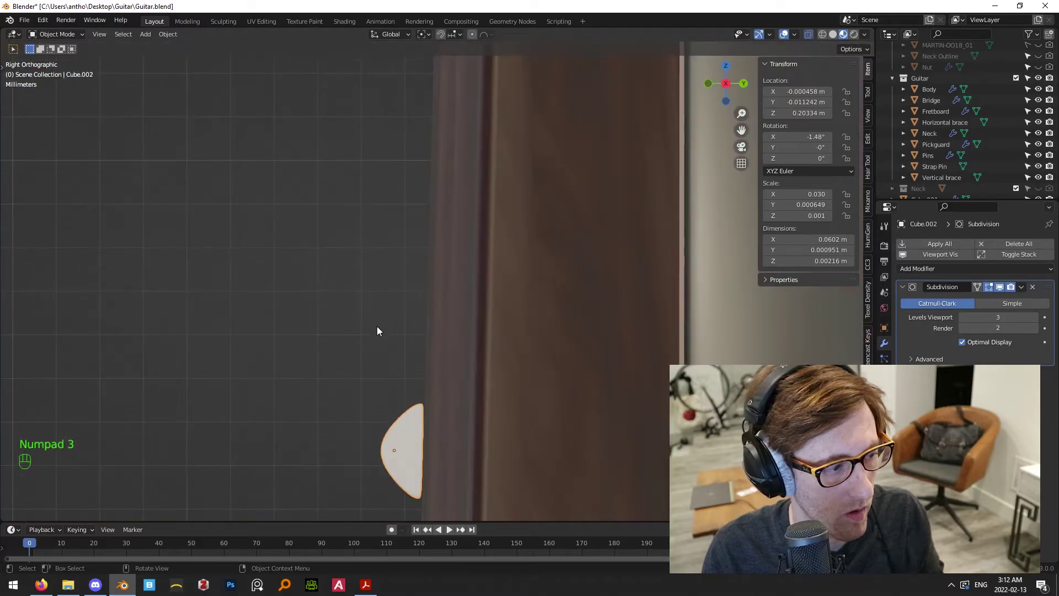
{"action": "middle_click_drag", "start_coordinate": [378, 324], "coordinate": [456, 202], "text": "shift"}
{"action": "key", "text": "Tab"}
{"action": "scroll", "coordinate": [496, 282], "scroll_direction": "up", "scroll_amount": 2}
{"action": "left_click", "coordinate": [519, 281]}
{"action": "left_click_drag", "start_coordinate": [465, 407], "coordinate": [521, 430], "text": "shift"}
{"action": "key", "text": "g"}
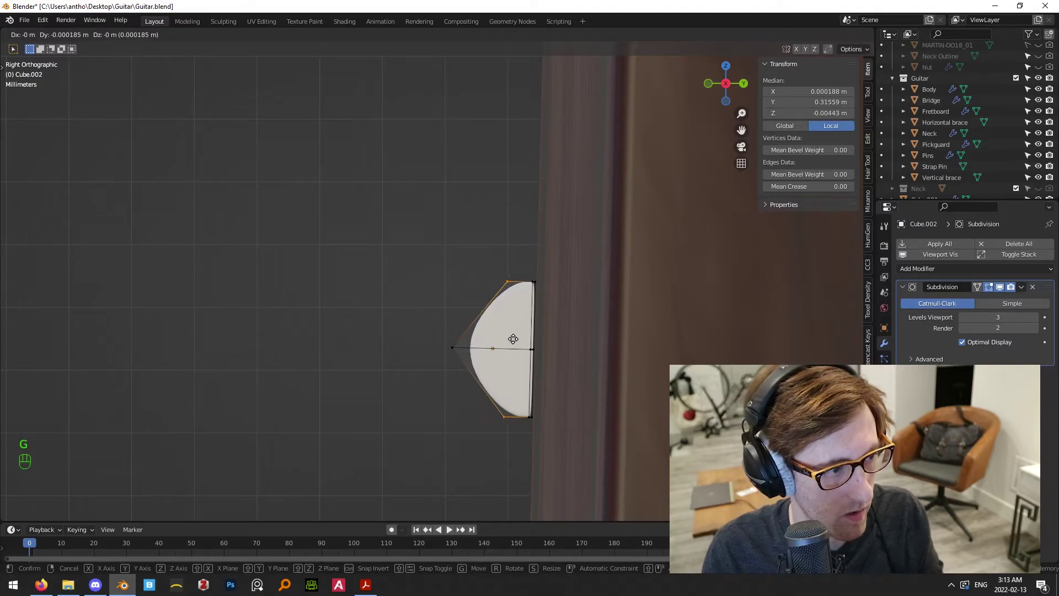
{"action": "key", "text": "x"}
{"action": "right_click", "coordinate": [511, 340]}
{"action": "key", "text": "g"}
{"action": "key", "text": "y"}
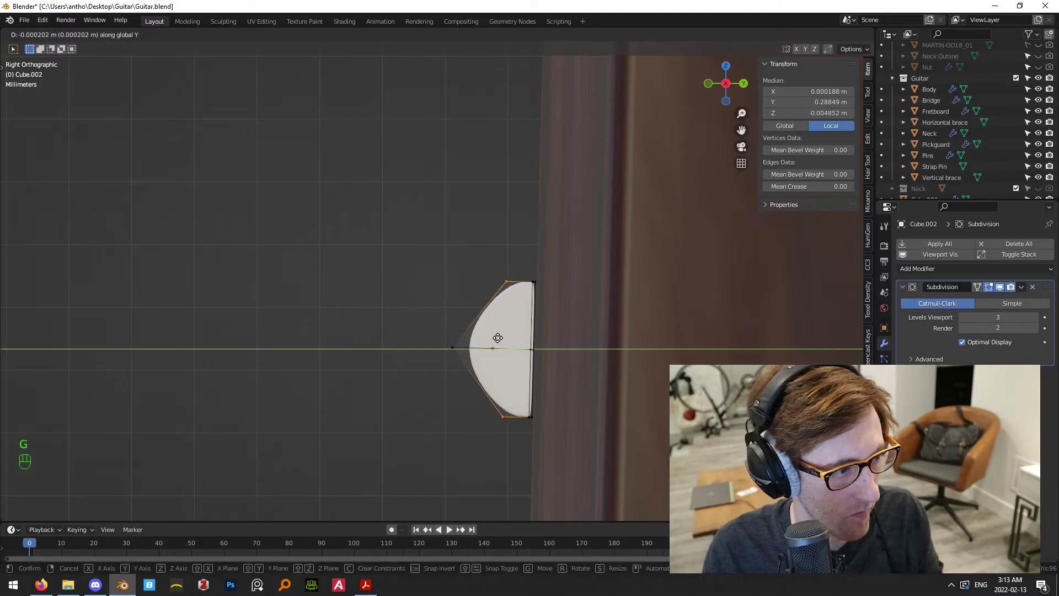
{"action": "left_click", "coordinate": [491, 337]}
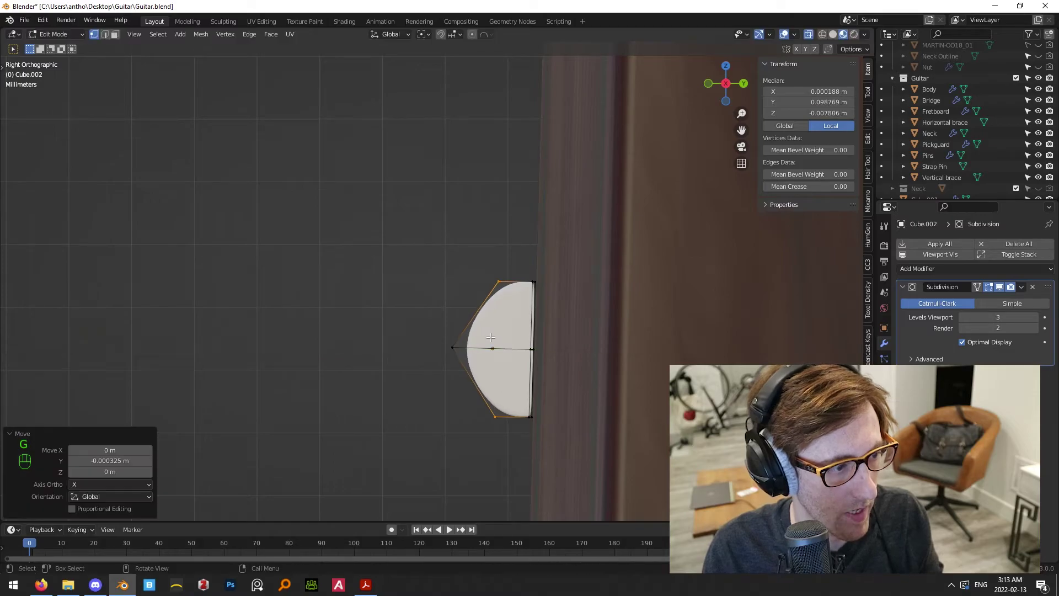
{"action": "key", "text": "Tab"}
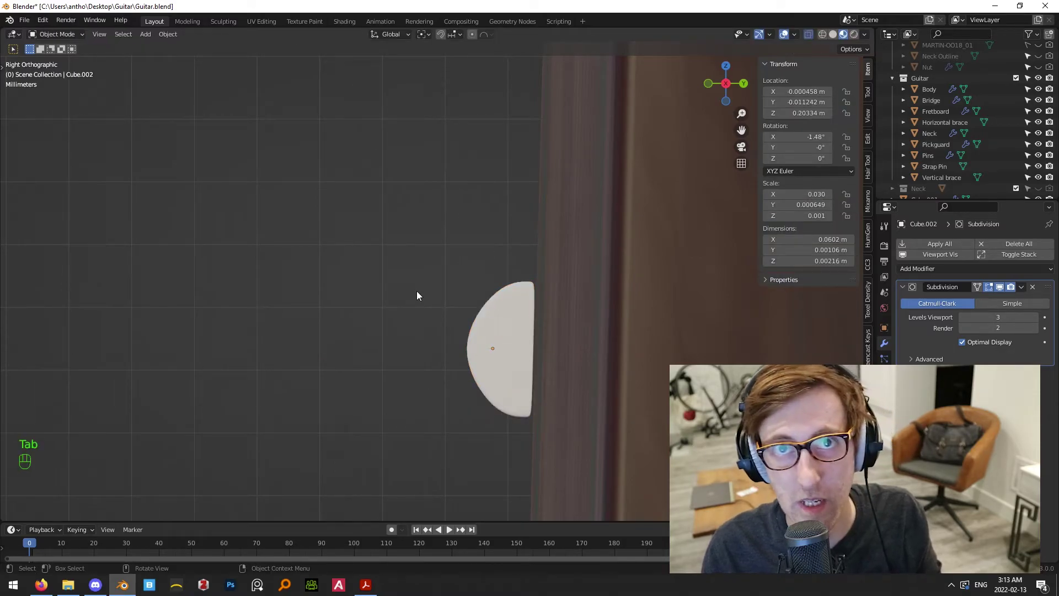
Return to the front view and browse the existing materials for the fret
{"action": "key", "text": "KP_3"}
{"action": "key", "text": "KP_1"}
{"action": "middle_click_drag", "start_coordinate": [420, 337], "coordinate": [652, 287], "text": "shift"}
{"action": "scroll", "coordinate": [552, 279], "scroll_direction": "up", "scroll_amount": 6}
{"action": "scroll", "coordinate": [578, 280], "scroll_direction": "down", "scroll_amount": 3}
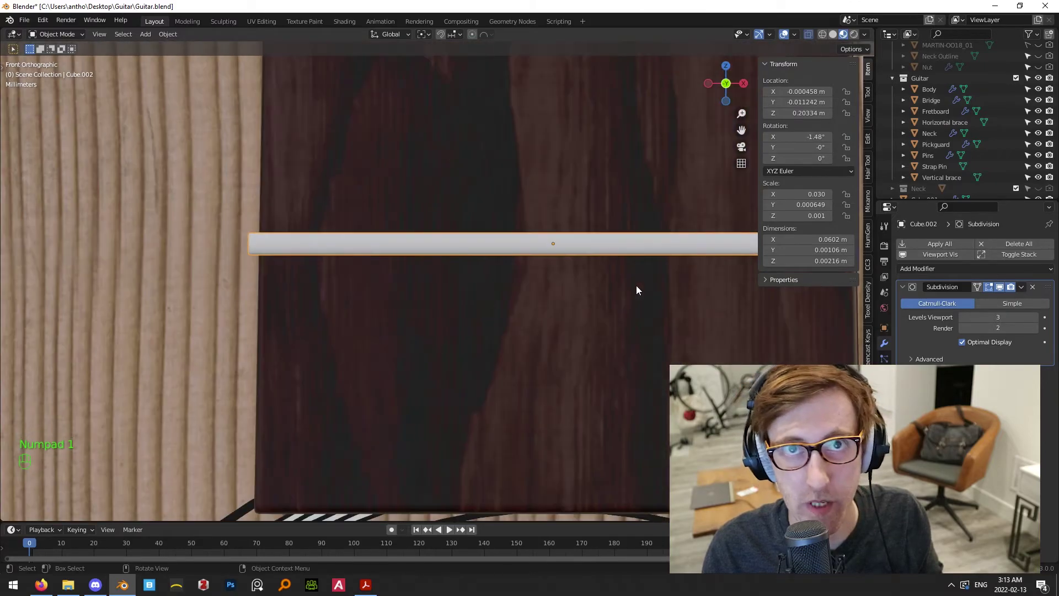
{"action": "left_click", "coordinate": [884, 421]}
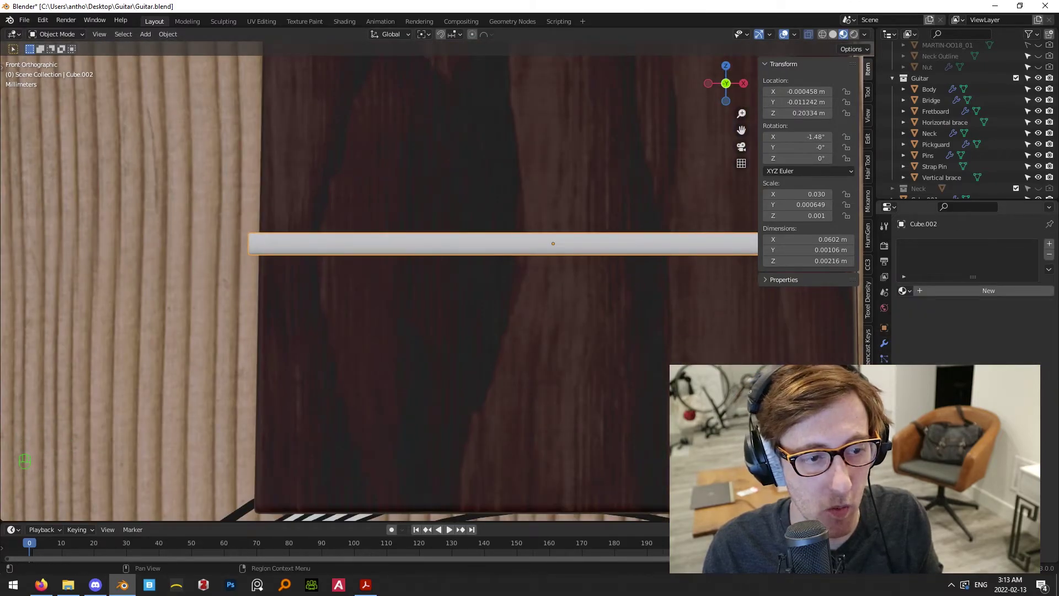
{"action": "left_click", "coordinate": [904, 291]}
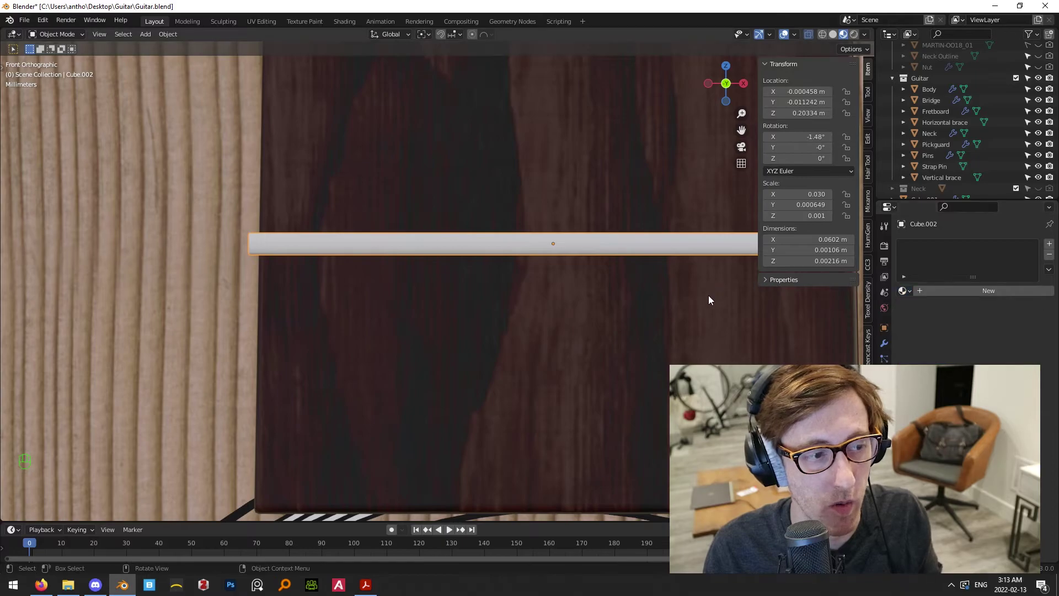
Select the strap pin at the guitar body's lower end to check its material
{"action": "scroll", "coordinate": [662, 335], "scroll_direction": "down", "scroll_amount": 15}
{"action": "middle_click_drag", "start_coordinate": [620, 379], "coordinate": [636, 172], "text": "shift"}
{"action": "scroll", "coordinate": [428, 378], "scroll_direction": "up", "scroll_amount": 7}
{"action": "middle_click_drag", "start_coordinate": [496, 319], "coordinate": [461, 163], "text": "shift"}
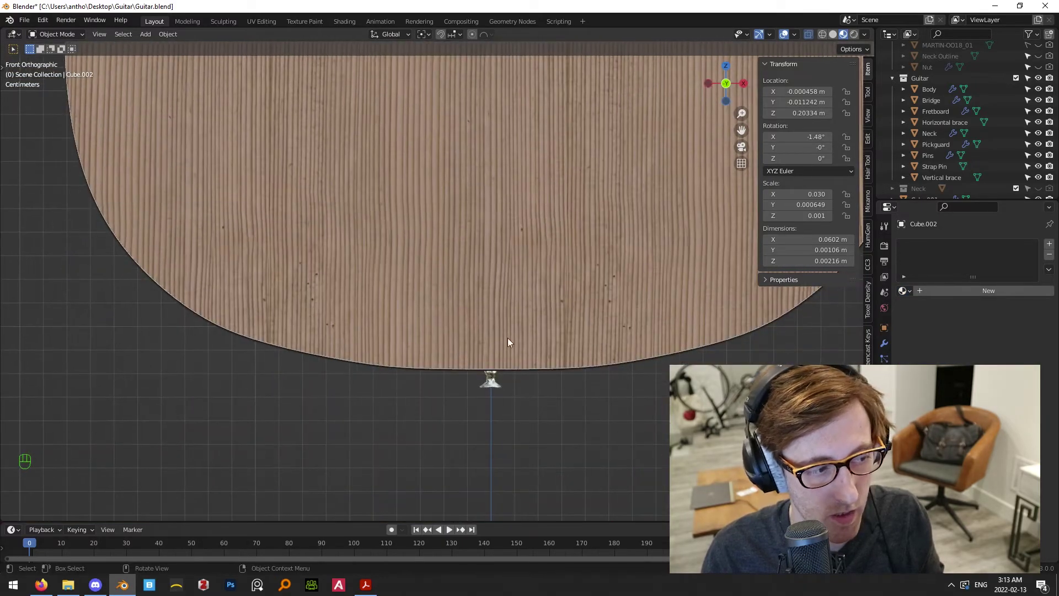
{"action": "left_click", "coordinate": [490, 386]}
{"action": "scroll", "coordinate": [554, 329], "scroll_direction": "up", "scroll_amount": 2}
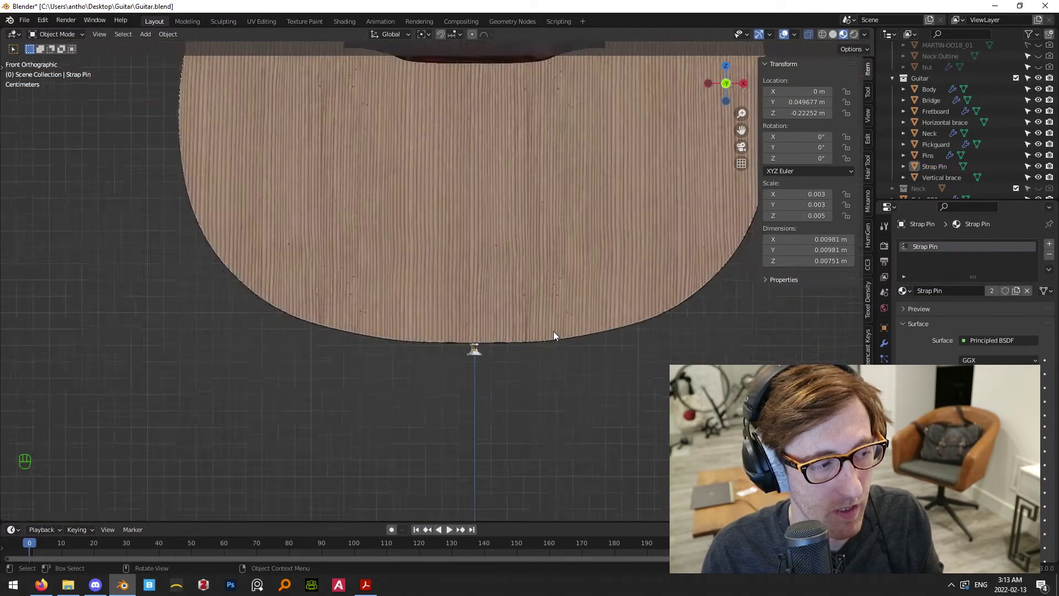
Cut an edge loop around the strap pin's narrow neck and slide it towards the neck's upper edge
{"action": "scroll", "coordinate": [491, 392], "scroll_direction": "up", "scroll_amount": 10}
{"action": "key", "text": "Tab"}
{"action": "key", "text": "ctrl+r"}
{"action": "left_click", "coordinate": [574, 422]}
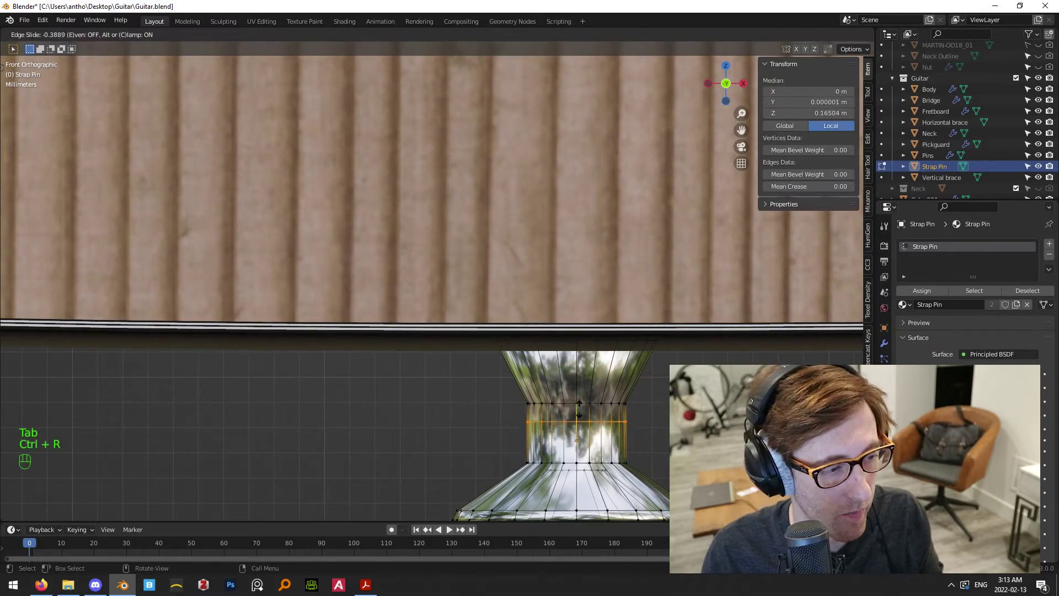
Assign the existing Strap Pin material to the fret bar
{"action": "middle_click_drag", "start_coordinate": [488, 247], "coordinate": [488, 257], "text": "shift"}
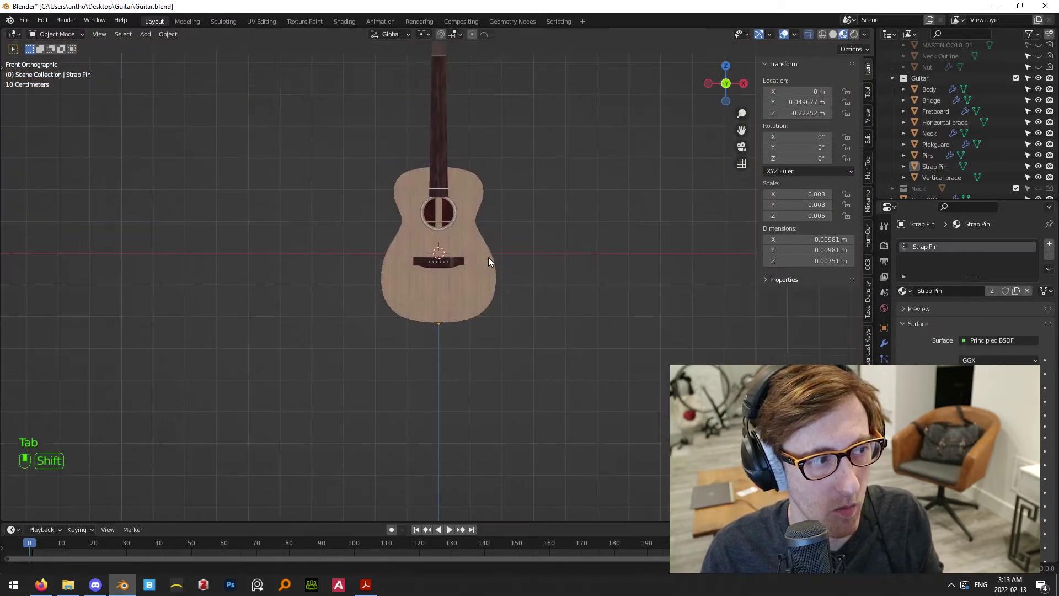
{"action": "scroll", "coordinate": [488, 257], "scroll_direction": "up", "scroll_amount": 8}
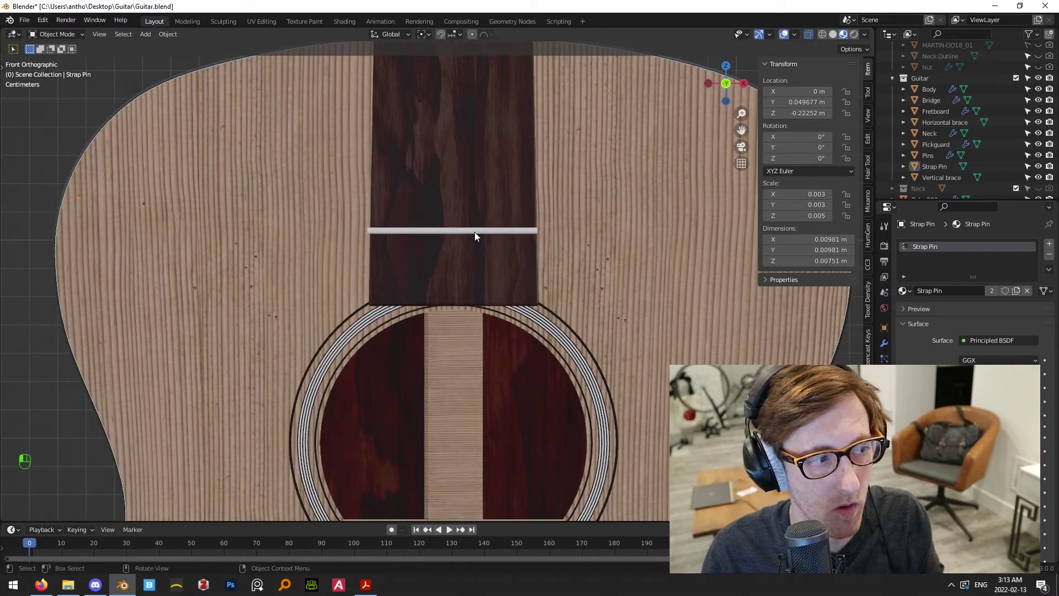
{"action": "left_click", "coordinate": [475, 232]}
{"action": "scroll", "coordinate": [724, 267], "scroll_direction": "up", "scroll_amount": 1}
{"action": "left_click", "coordinate": [902, 291]}
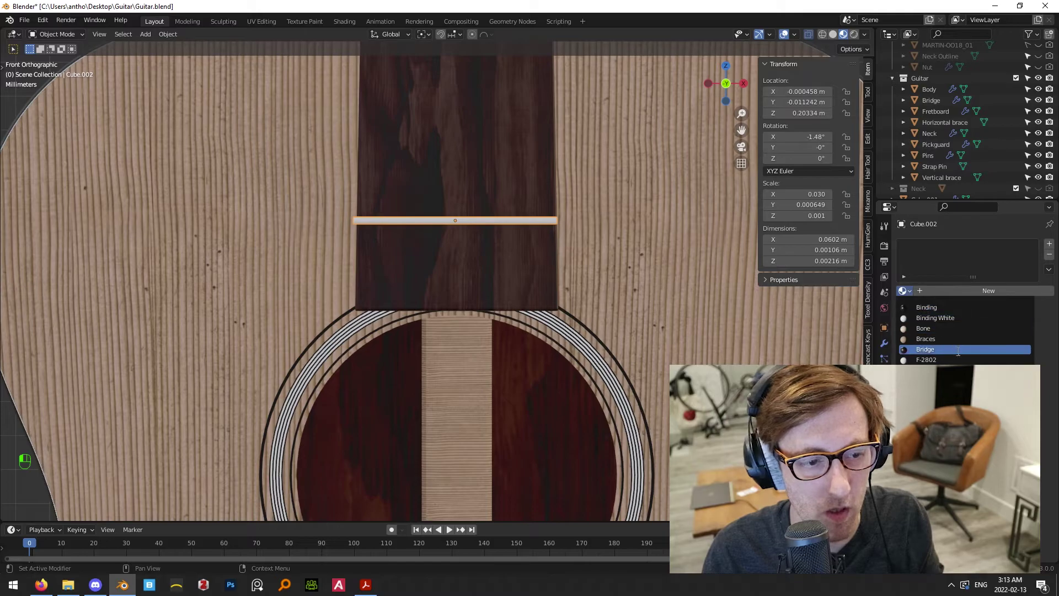
{"action": "scroll", "coordinate": [965, 333], "scroll_direction": "down", "scroll_amount": 5}
{"action": "left_click", "coordinate": [929, 380]}
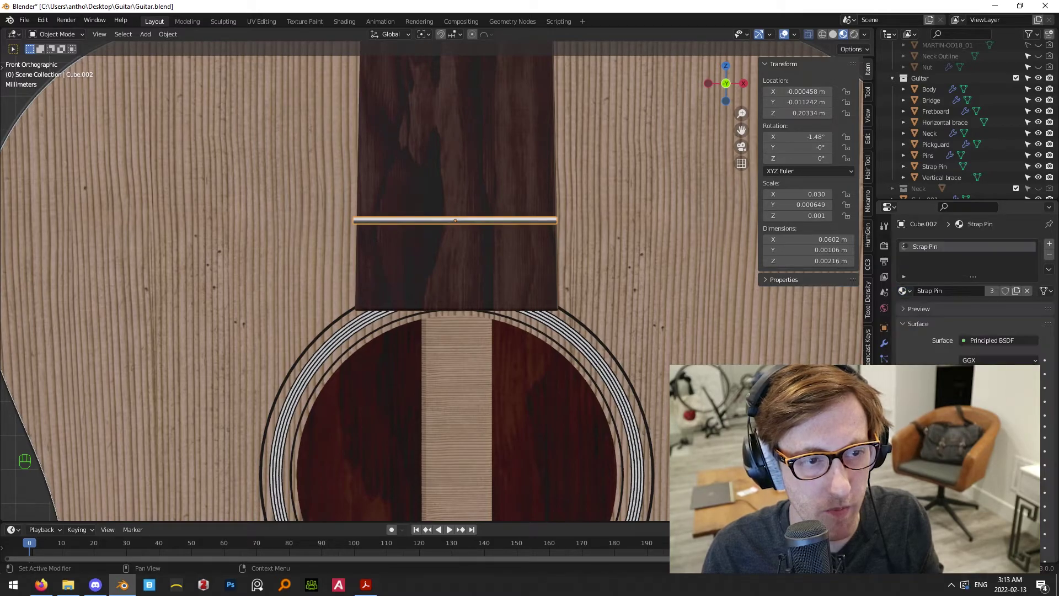
Cut seven evenly spaced crosswise edge loops along the fret with a slide factor of 0
{"action": "middle_click_drag", "start_coordinate": [563, 210], "coordinate": [560, 247], "text": "shift"}
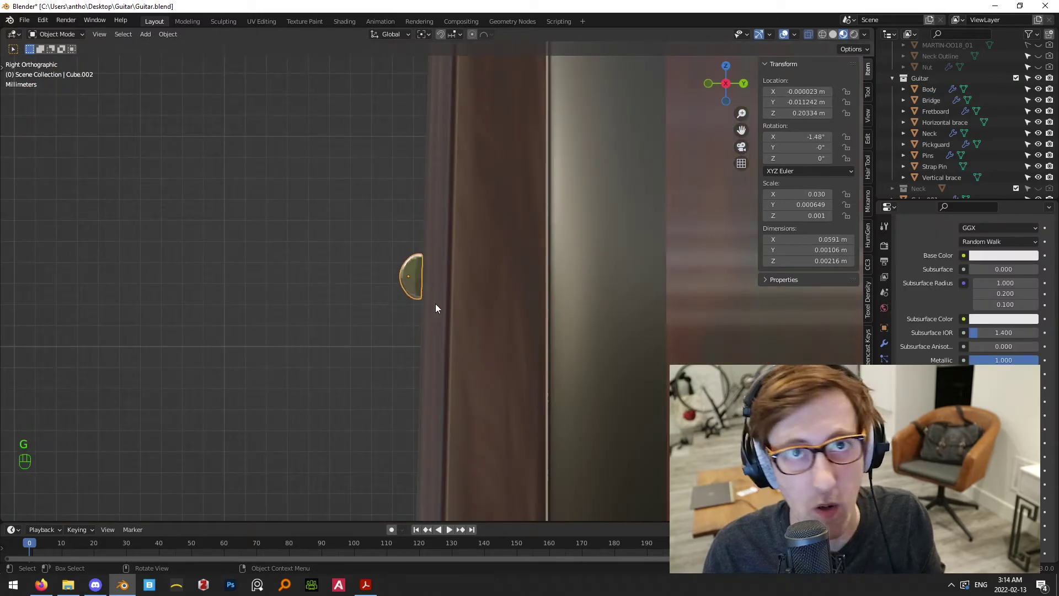
{"action": "middle_click_drag", "start_coordinate": [435, 303], "coordinate": [643, 369]}
{"action": "key", "text": "Tab"}
{"action": "key", "text": "ctrl+r"}
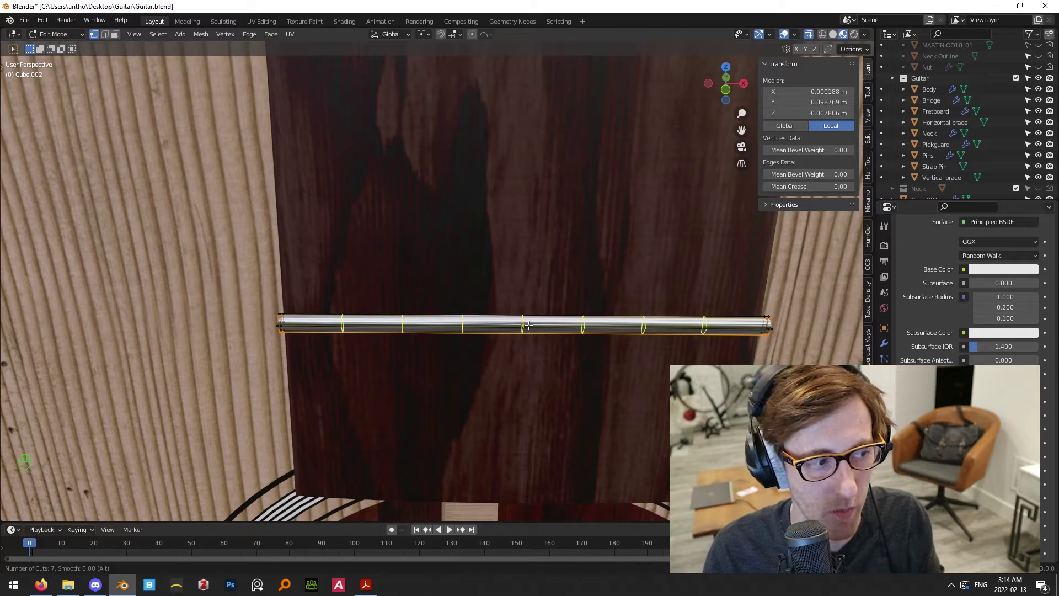
{"action": "left_click", "coordinate": [529, 325]}
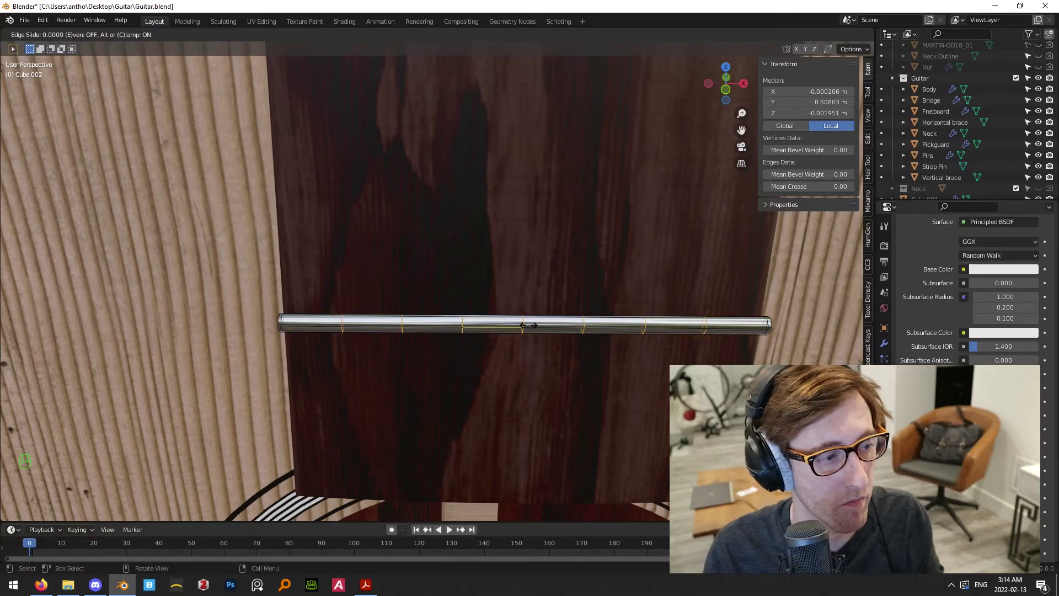
{"action": "right_click", "coordinate": [612, 358]}
Select the fret's centre edge loop and try a proportional move along Y, reducing the proportional size to about 0.031 m
{"action": "middle_click_drag", "start_coordinate": [526, 312], "coordinate": [517, 303]}
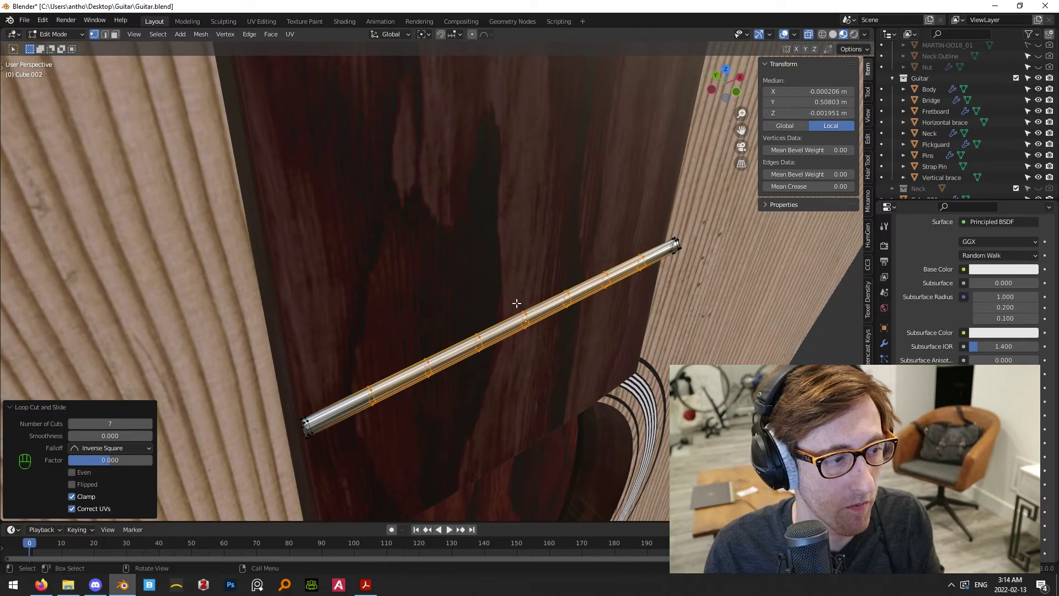
{"action": "left_click_drag", "start_coordinate": [538, 342], "coordinate": [538, 342]}
{"action": "middle_click_drag", "start_coordinate": [551, 325], "coordinate": [557, 353]}
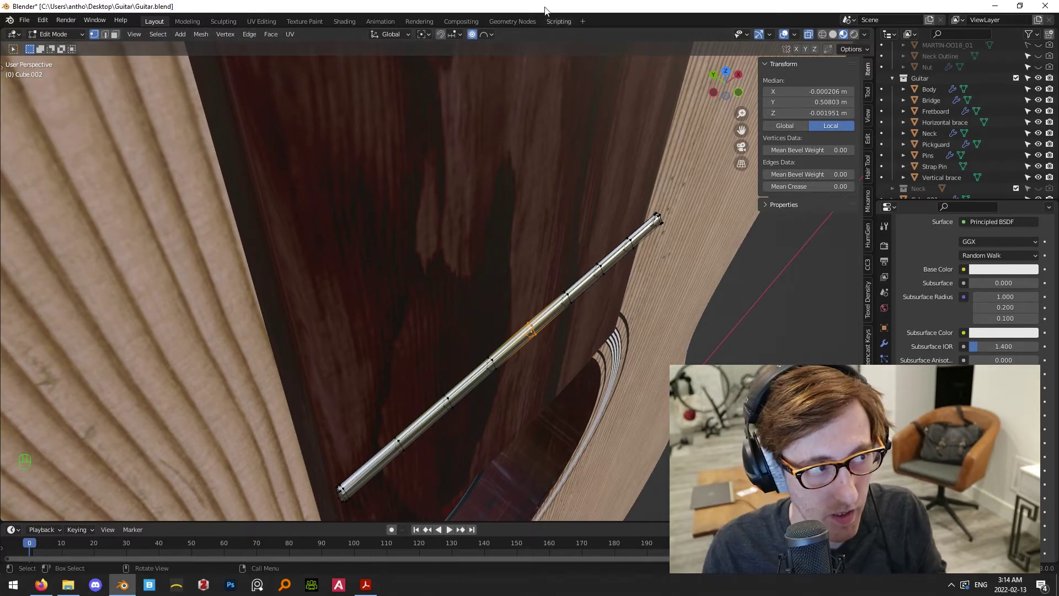
{"action": "key", "text": "g"}
{"action": "key", "text": "y"}
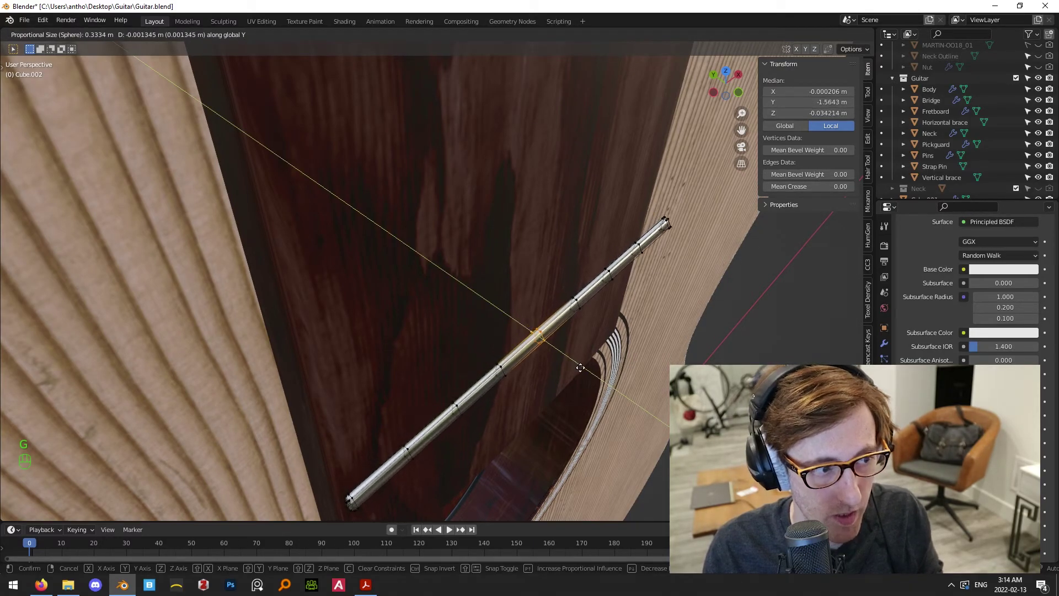
{"action": "scroll", "coordinate": [582, 368], "scroll_direction": "up", "scroll_amount": 19}
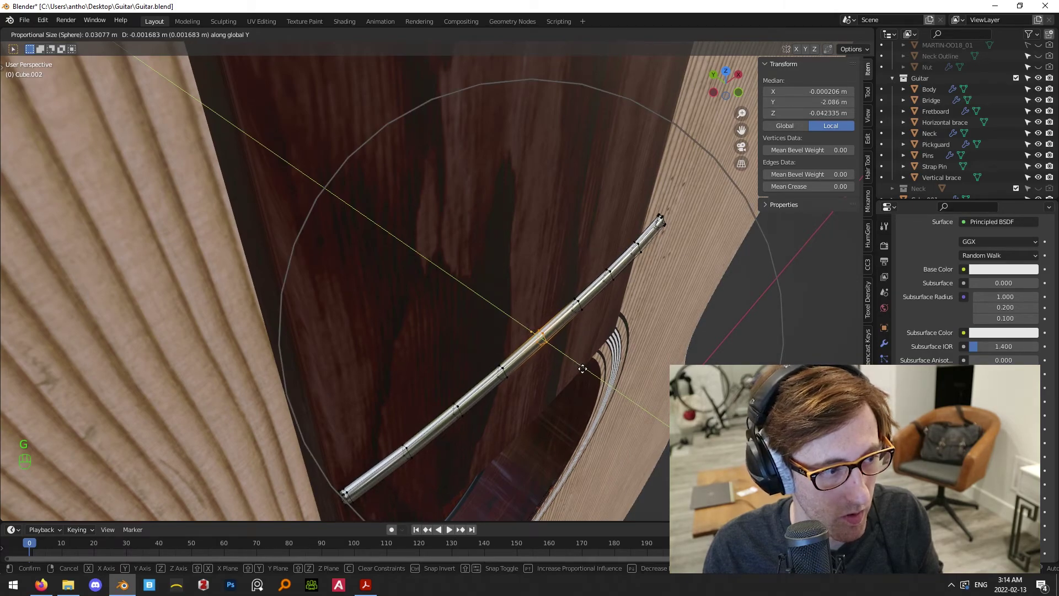
{"action": "right_click", "coordinate": [584, 370]}
In top view, curve the fret by moving its centre loop about -0.0029 m along global Y with a proportional size of about 0.034 m
{"action": "key", "text": "KP_7"}
{"action": "scroll", "coordinate": [585, 375], "scroll_direction": "down", "scroll_amount": 3}
{"action": "middle_click_drag", "start_coordinate": [536, 365], "coordinate": [568, 315], "text": "shift"}
{"action": "scroll", "coordinate": [569, 314], "scroll_direction": "up", "scroll_amount": 4}
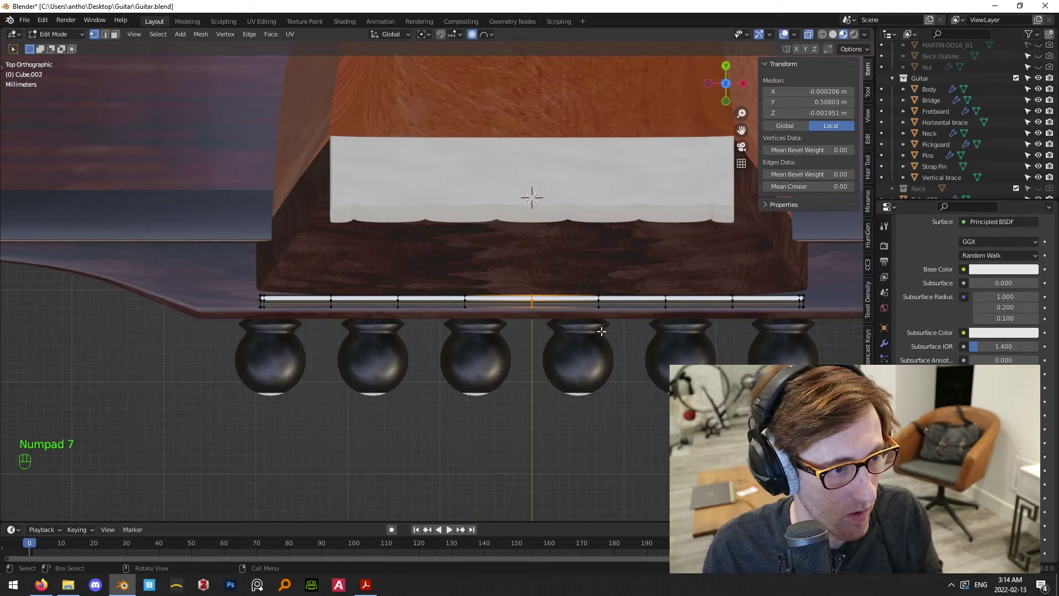
{"action": "key", "text": "g"}
{"action": "key", "text": "y"}
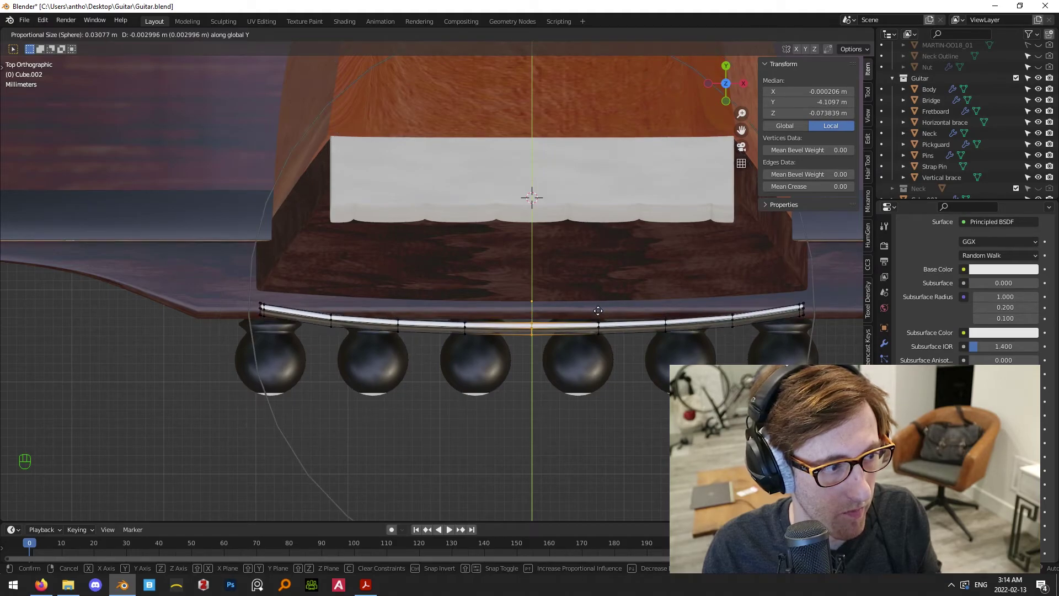
{"action": "scroll", "coordinate": [597, 307], "scroll_direction": "down", "scroll_amount": 1}
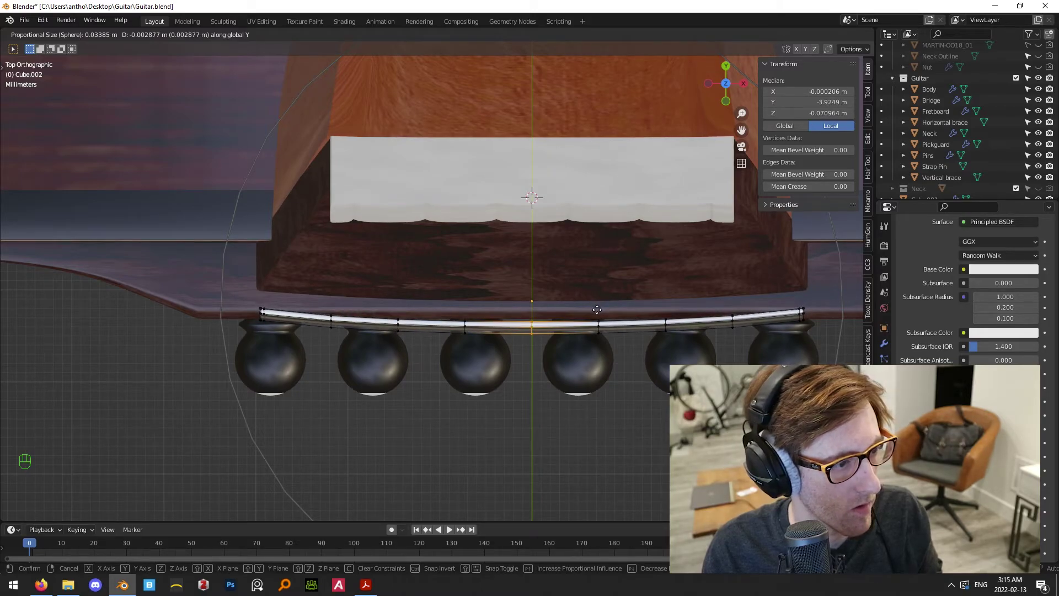
{"action": "left_click", "coordinate": [596, 309]}
{"action": "key", "text": "Tab"}
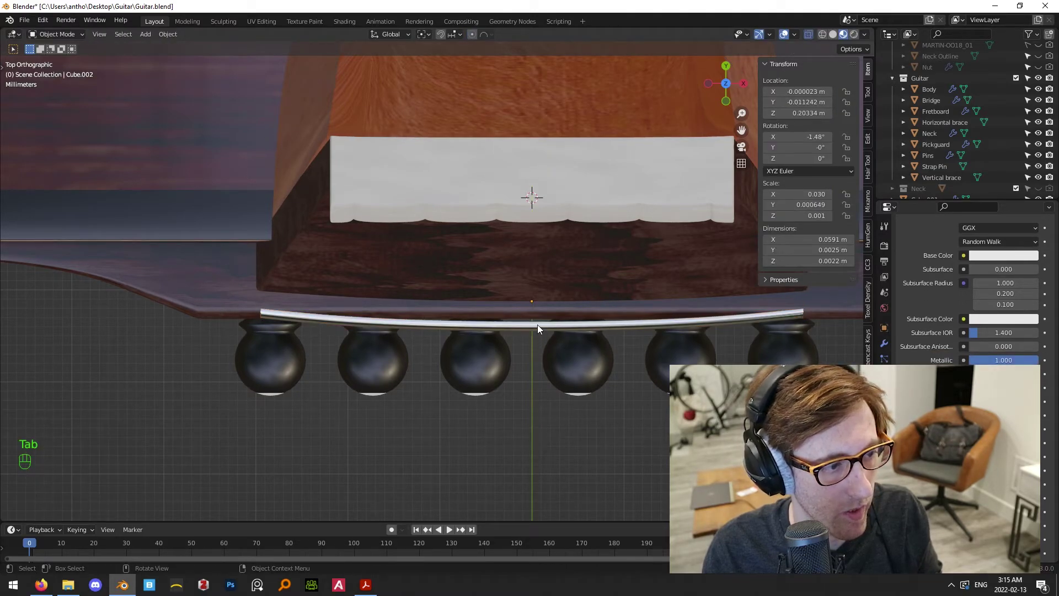
{"action": "key", "text": "KP_3"}
{"action": "scroll", "coordinate": [505, 329], "scroll_direction": "down", "scroll_amount": 8}
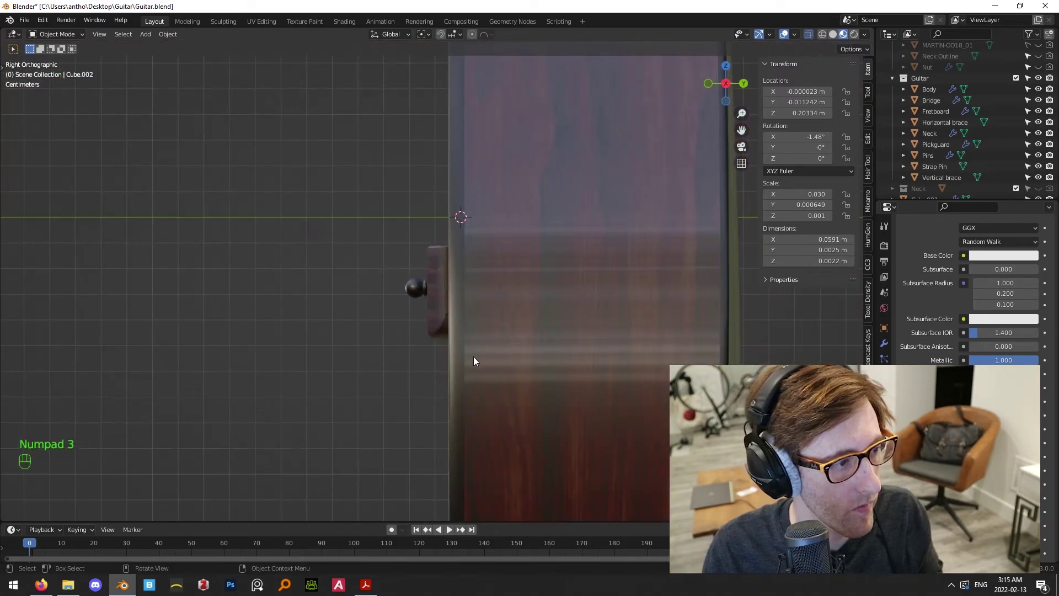
In right side view, move the fret along global Y toward the fretboard to a Y location of about -0.0084 m
{"action": "middle_click_drag", "start_coordinate": [491, 190], "coordinate": [522, 300], "text": "shift"}
{"action": "scroll", "coordinate": [521, 300], "scroll_direction": "down", "scroll_amount": 4}
{"action": "middle_click_drag", "start_coordinate": [460, 148], "coordinate": [472, 378], "text": "shift"}
{"action": "scroll", "coordinate": [494, 296], "scroll_direction": "up", "scroll_amount": 3}
{"action": "scroll", "coordinate": [529, 292], "scroll_direction": "up", "scroll_amount": 3}
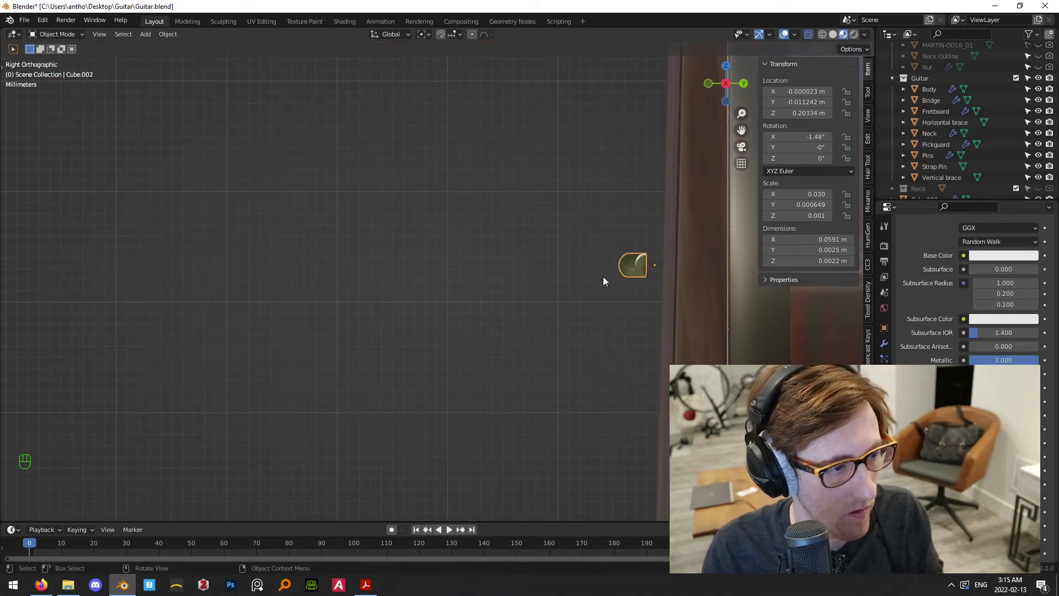
{"action": "key", "text": "g"}
{"action": "key", "text": "y"}
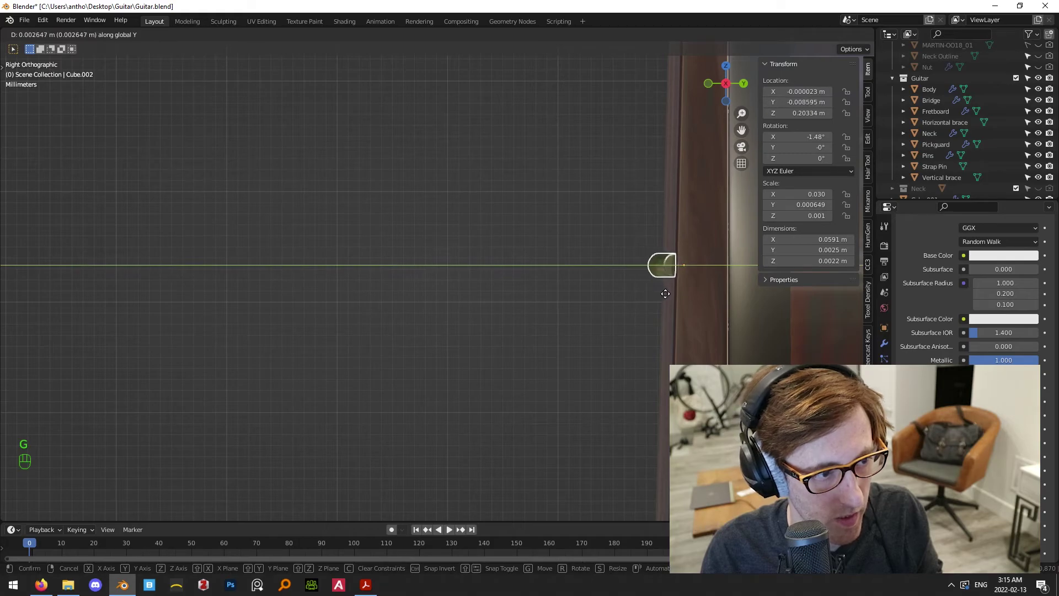
{"action": "left_click", "coordinate": [667, 294]}
Inspect how the fret sits in the fretboard and pull it back out along global Y to about -0.0091 m
{"action": "key", "text": "KP_1"}
{"action": "middle_click_drag", "start_coordinate": [410, 272], "coordinate": [457, 244]}
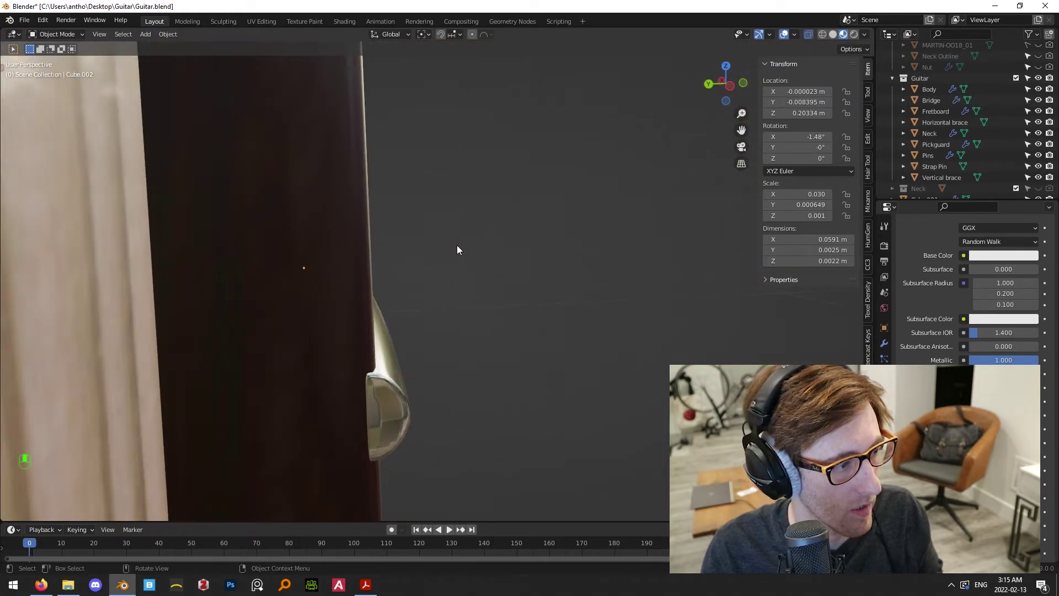
{"action": "left_click", "coordinate": [405, 367]}
{"action": "middle_click_drag", "start_coordinate": [407, 366], "coordinate": [455, 260]}
{"action": "key", "text": "g"}
{"action": "key", "text": "y"}
{"action": "left_click", "coordinate": [462, 348]}
{"action": "key", "text": "KP_3"}
{"action": "key", "text": "KP_1"}
Unhide the MARTIN-OO18_01 reference image and compare the fret with the image's frets in front view
{"action": "scroll", "coordinate": [430, 249], "scroll_direction": "down", "scroll_amount": 5}
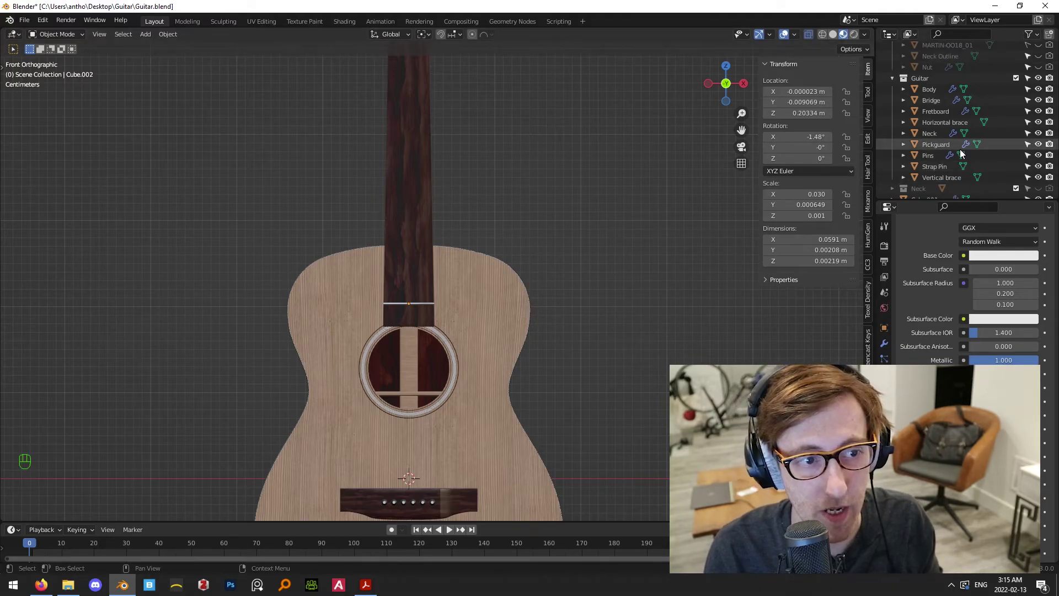
{"action": "scroll", "coordinate": [963, 155], "scroll_direction": "up", "scroll_amount": 3}
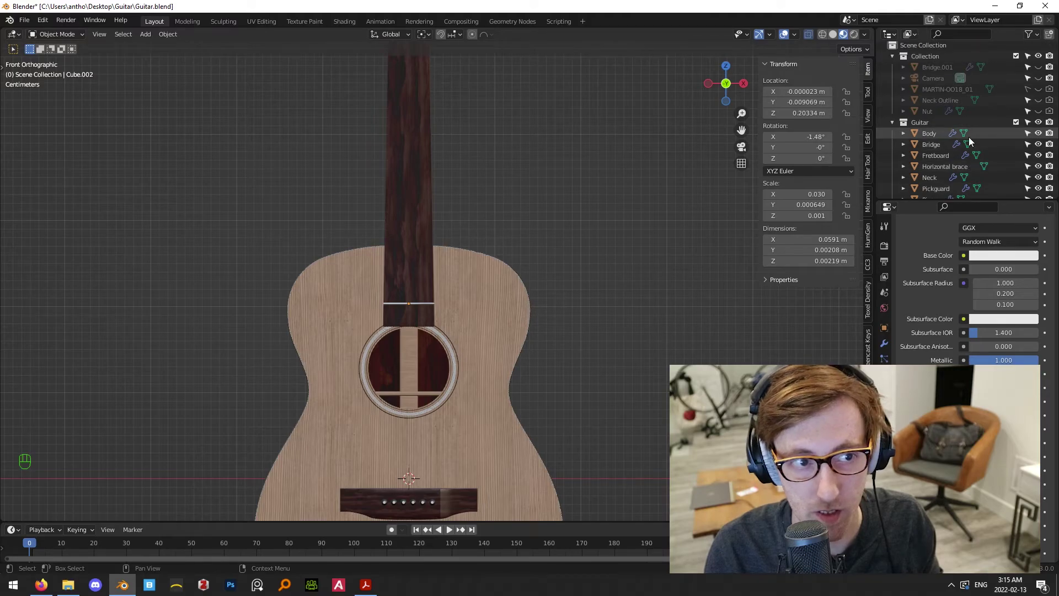
{"action": "left_click", "coordinate": [1038, 89]}
{"action": "scroll", "coordinate": [640, 237], "scroll_direction": "down", "scroll_amount": 2}
{"action": "scroll", "coordinate": [455, 263], "scroll_direction": "up", "scroll_amount": 8}
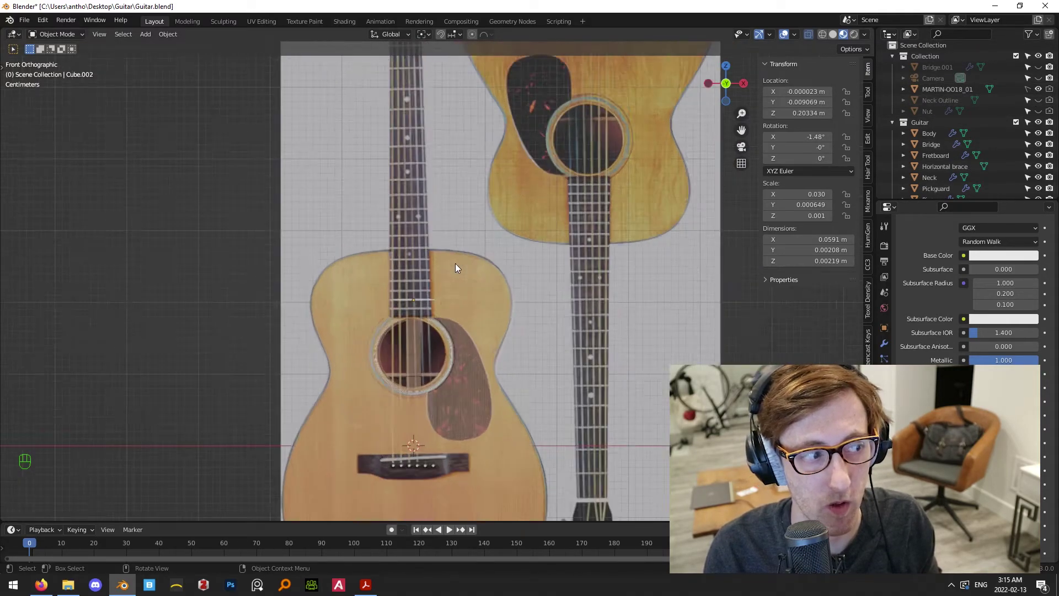
{"action": "left_click", "coordinate": [425, 324]}
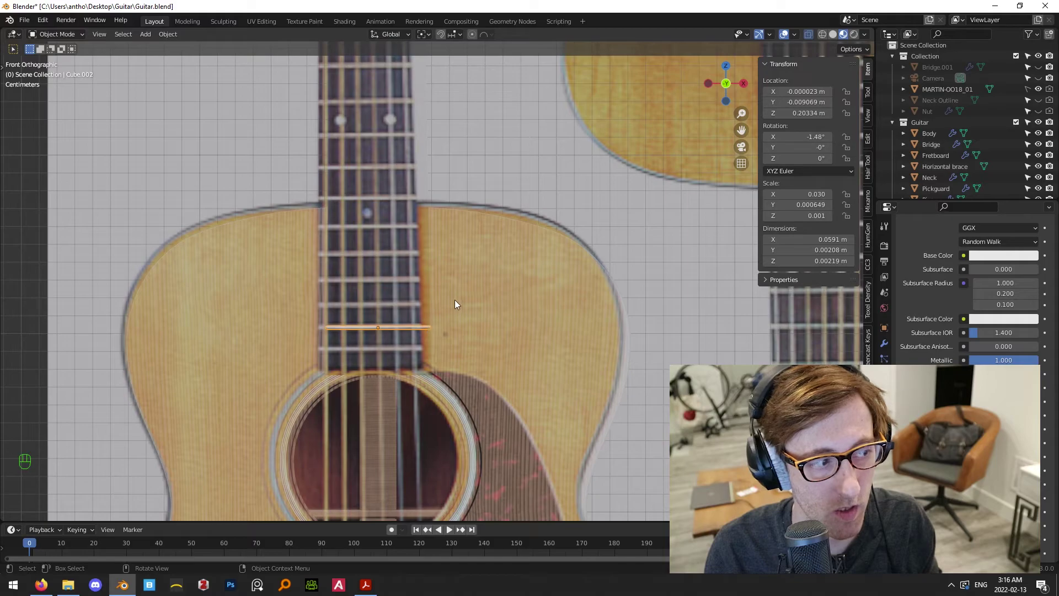
{"action": "middle_click_drag", "start_coordinate": [455, 302], "coordinate": [584, 266], "text": "shift"}
{"action": "scroll", "coordinate": [642, 307], "scroll_direction": "down", "scroll_amount": 4}
{"action": "scroll", "coordinate": [590, 302], "scroll_direction": "up", "scroll_amount": 9}
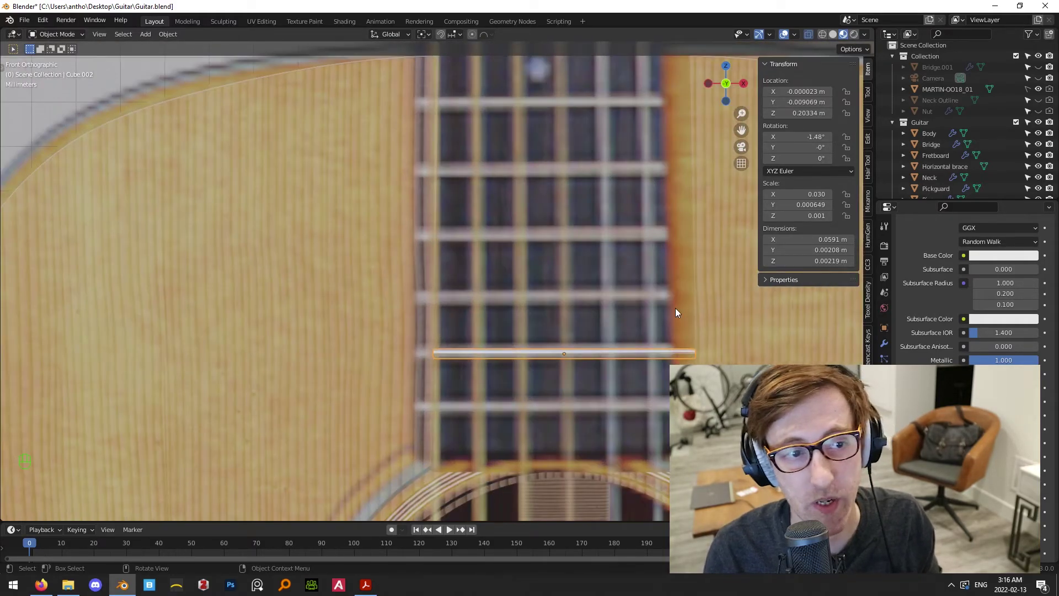
{"action": "scroll", "coordinate": [675, 308], "scroll_direction": "down", "scroll_amount": 6}
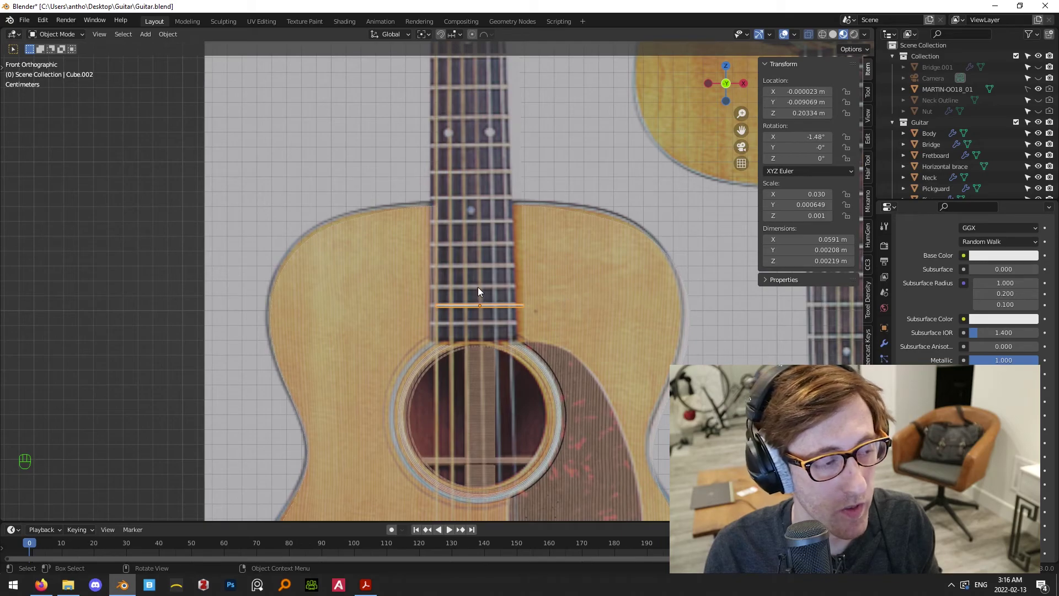
In right side view, rotate the fret by about -1.44° to straighten it
{"action": "key", "text": "KP_3"}
{"action": "scroll", "coordinate": [507, 240], "scroll_direction": "up", "scroll_amount": 8}
{"action": "scroll", "coordinate": [531, 241], "scroll_direction": "up", "scroll_amount": 4}
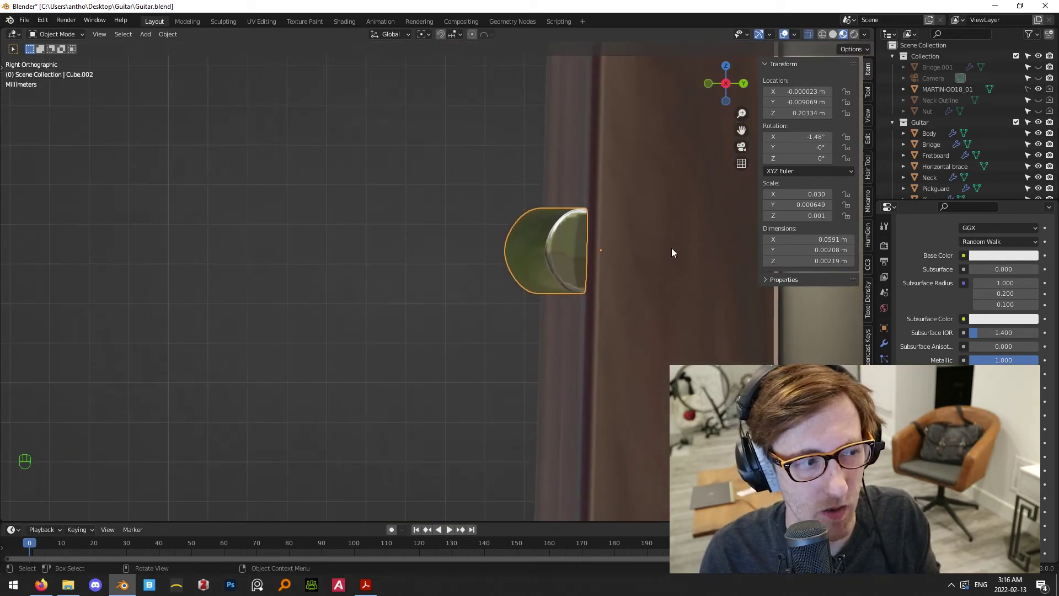
{"action": "key", "text": "r"}
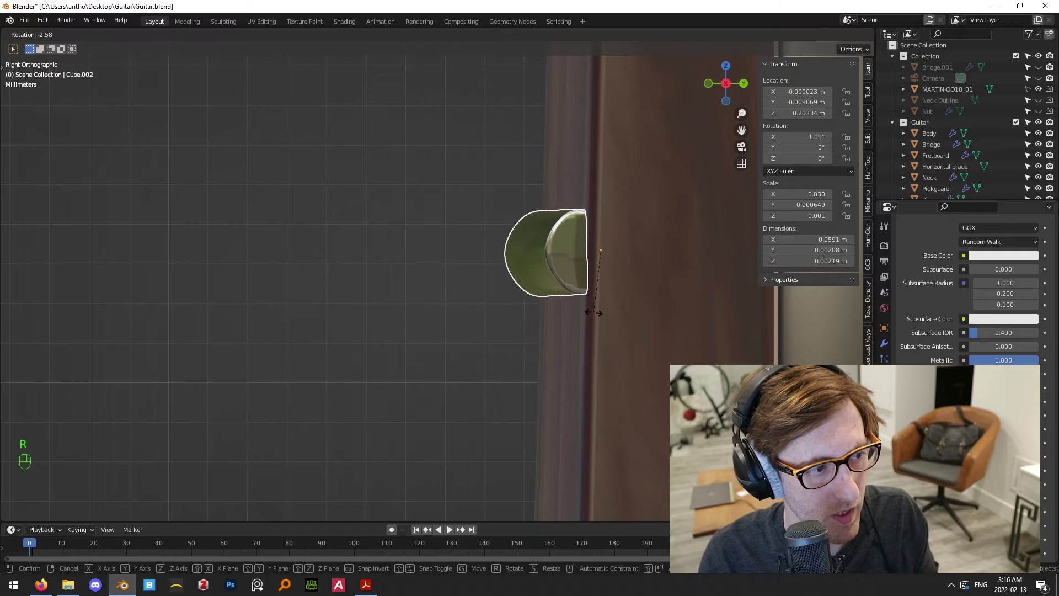
{"action": "left_click", "coordinate": [591, 310]}
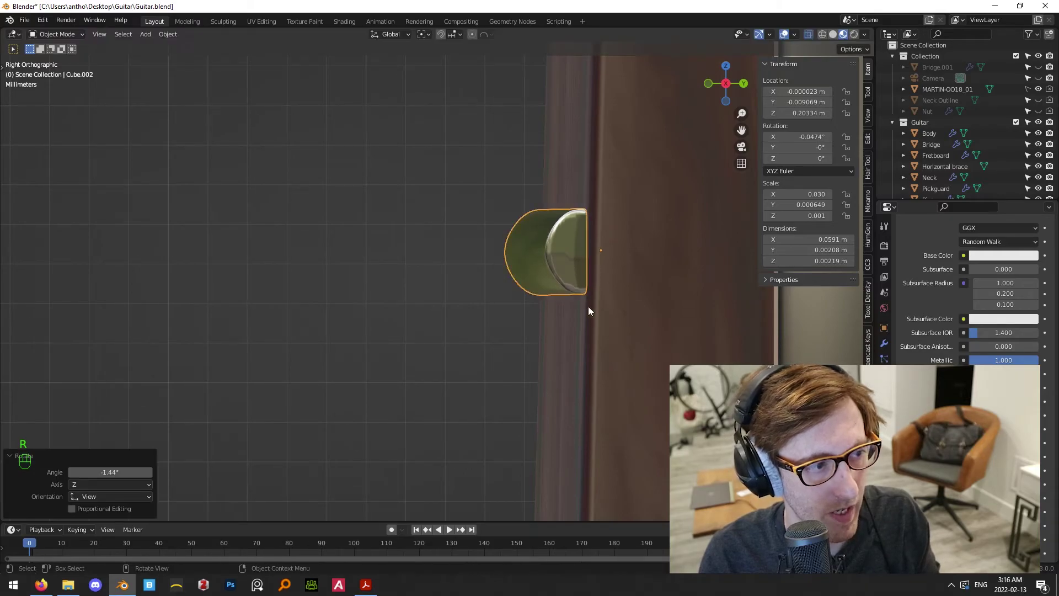
Select the MARTIN-OO18_01 reference image and shift it in front view to realign it with the guitar model
{"action": "key", "text": "KP_1"}
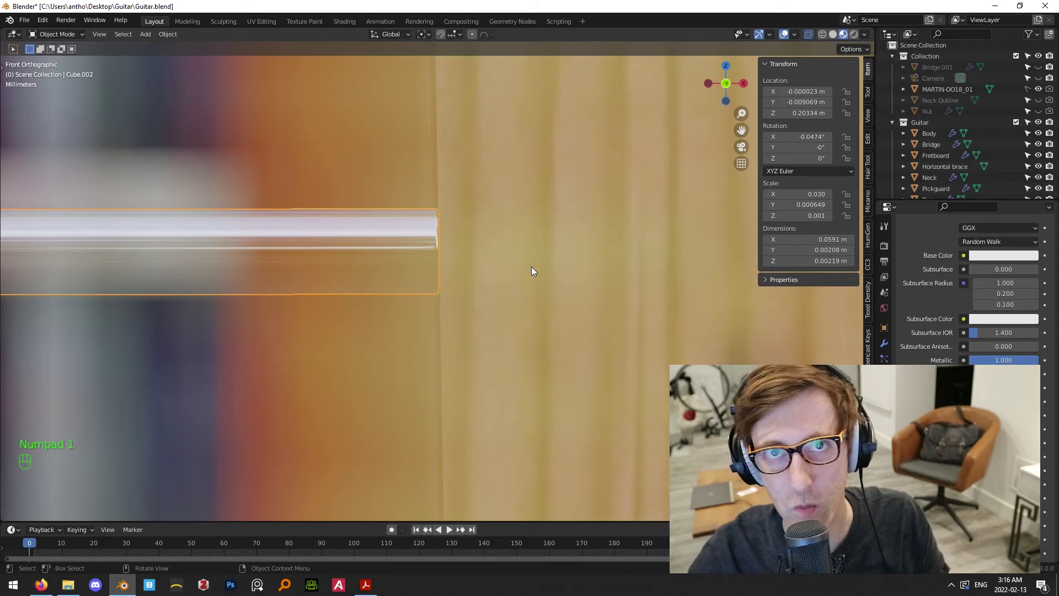
{"action": "scroll", "coordinate": [531, 266], "scroll_direction": "down", "scroll_amount": 10}
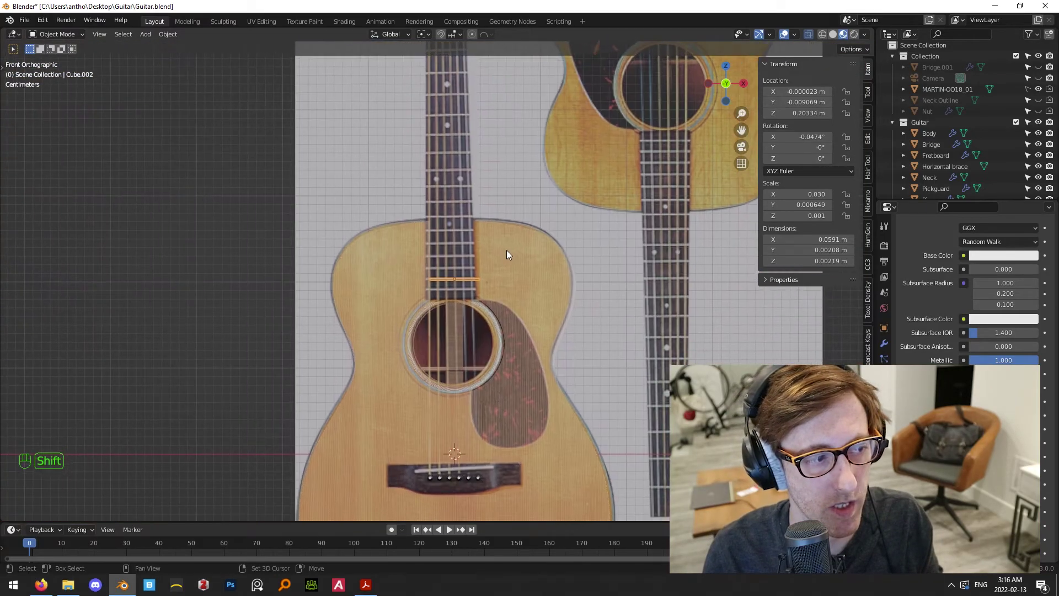
{"action": "middle_click_drag", "start_coordinate": [511, 251], "coordinate": [480, 245], "text": "shift"}
{"action": "middle_click_drag", "start_coordinate": [480, 246], "coordinate": [518, 267]}
{"action": "scroll", "coordinate": [513, 264], "scroll_direction": "up", "scroll_amount": 4}
{"action": "key", "text": "KP_1"}
{"action": "scroll", "coordinate": [567, 271], "scroll_direction": "down", "scroll_amount": 7}
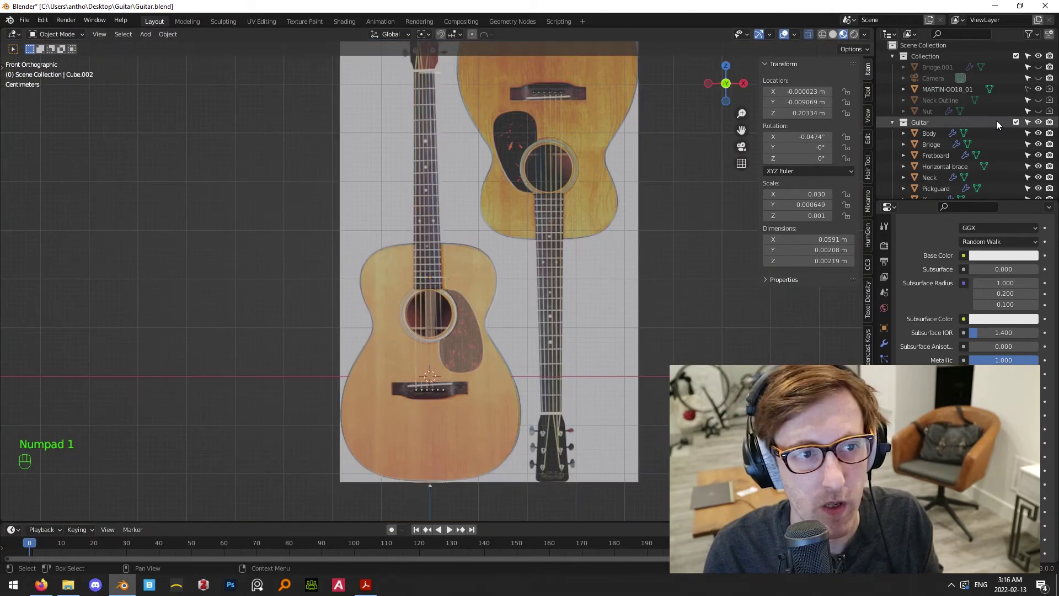
{"action": "left_click", "coordinate": [584, 244]}
{"action": "scroll", "coordinate": [439, 203], "scroll_direction": "up", "scroll_amount": 3}
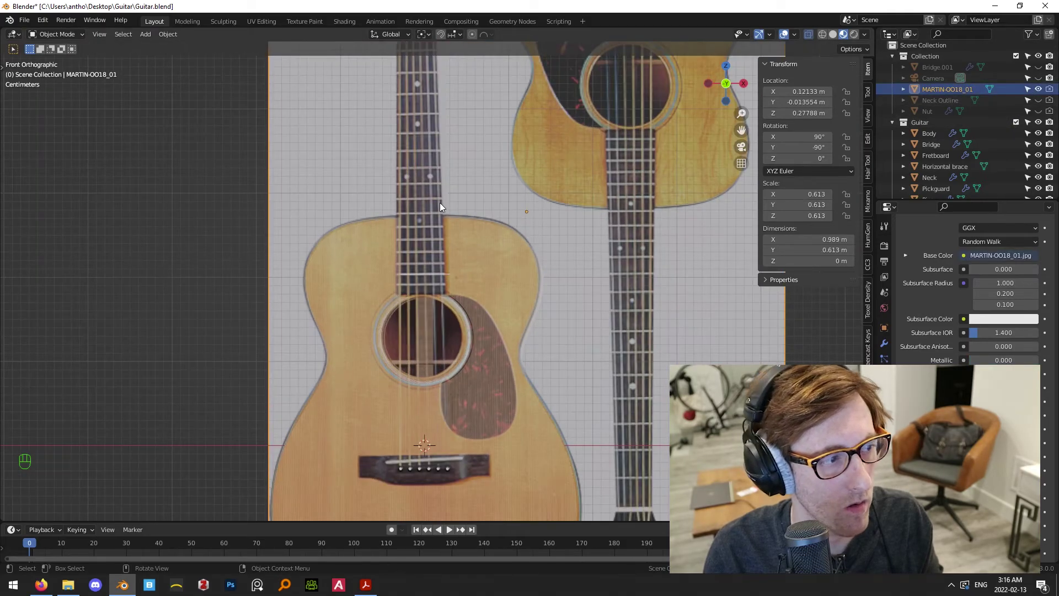
{"action": "scroll", "coordinate": [439, 203], "scroll_direction": "up", "scroll_amount": 2}
{"action": "key", "text": "g"}
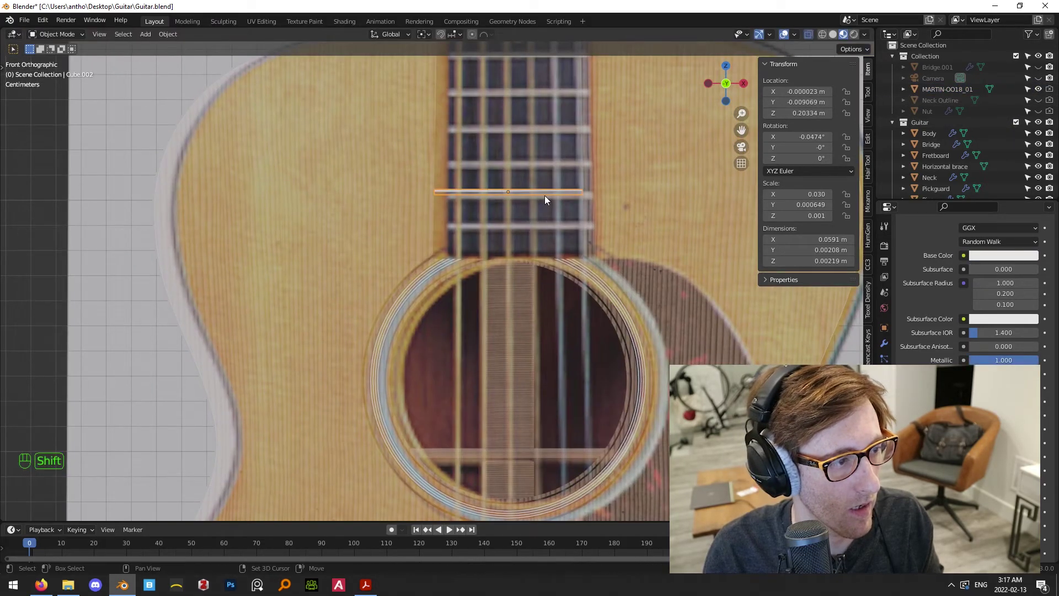
Move the fret down along global Z to about 0.1896 m, onto the reference fret nearest the sound hole
{"action": "scroll", "coordinate": [542, 194], "scroll_direction": "up", "scroll_amount": 2}
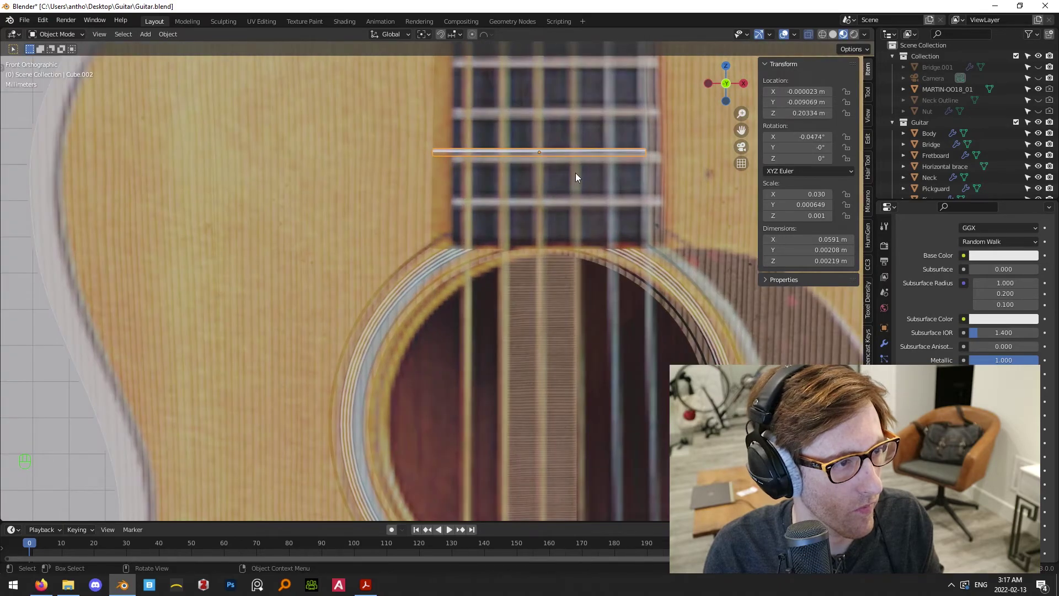
{"action": "key", "text": "g"}
{"action": "key", "text": "z"}
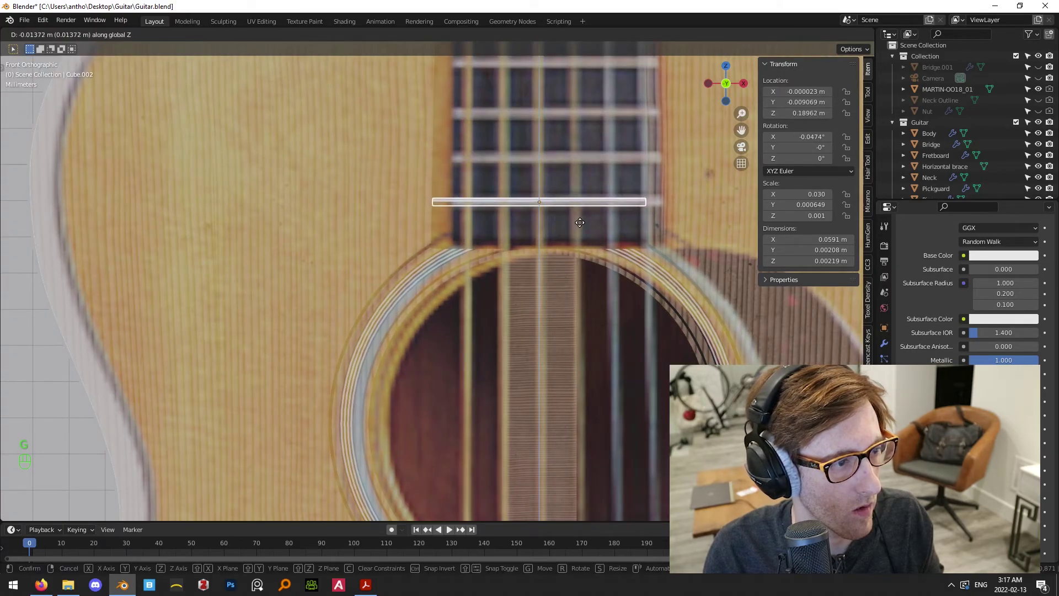
{"action": "left_click", "coordinate": [581, 223]}
{"action": "key", "text": "g"}
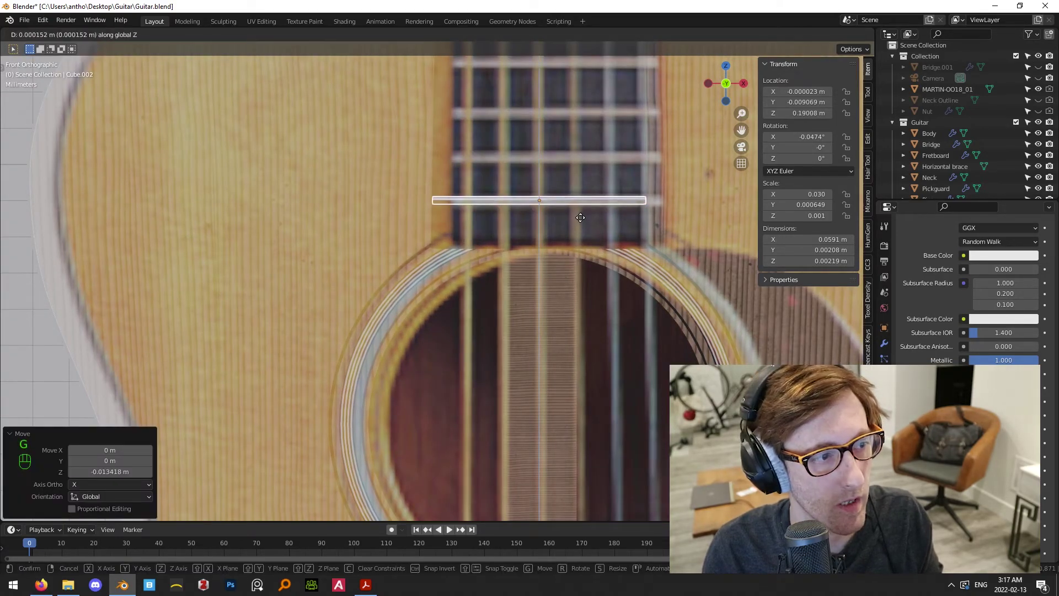
{"action": "key", "text": "z"}
{"action": "left_click", "coordinate": [581, 223]}
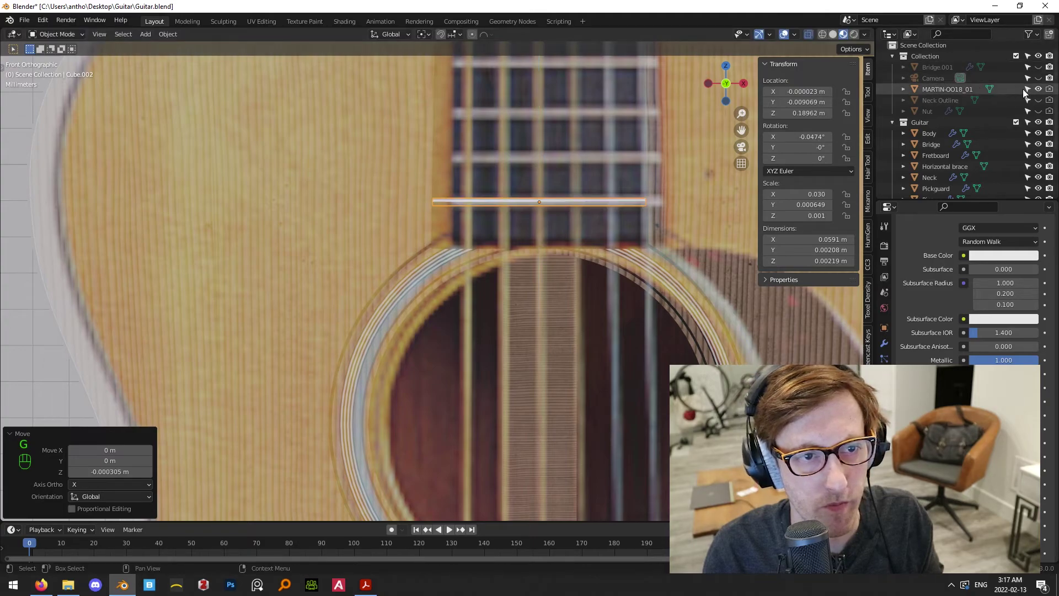
Duplicate the fret upward along Z three times, offset about 0.0124, 0.0122 and 0.0143 m, onto the next reference frets
{"action": "middle_click_drag", "start_coordinate": [581, 172], "coordinate": [561, 295], "text": "shift"}
{"action": "key", "text": "shift+d"}
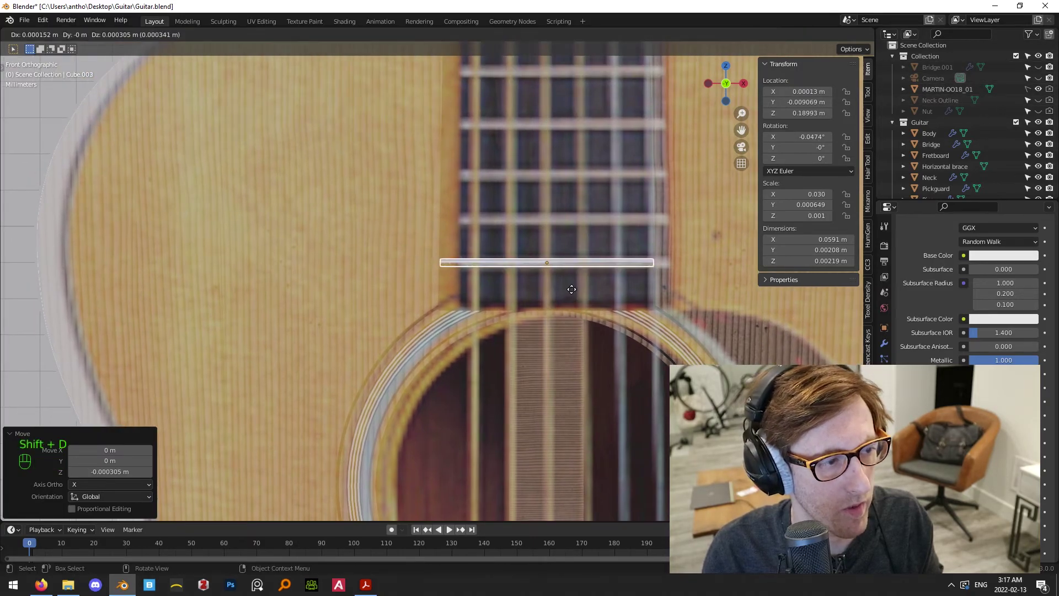
{"action": "left_click", "coordinate": [570, 246]}
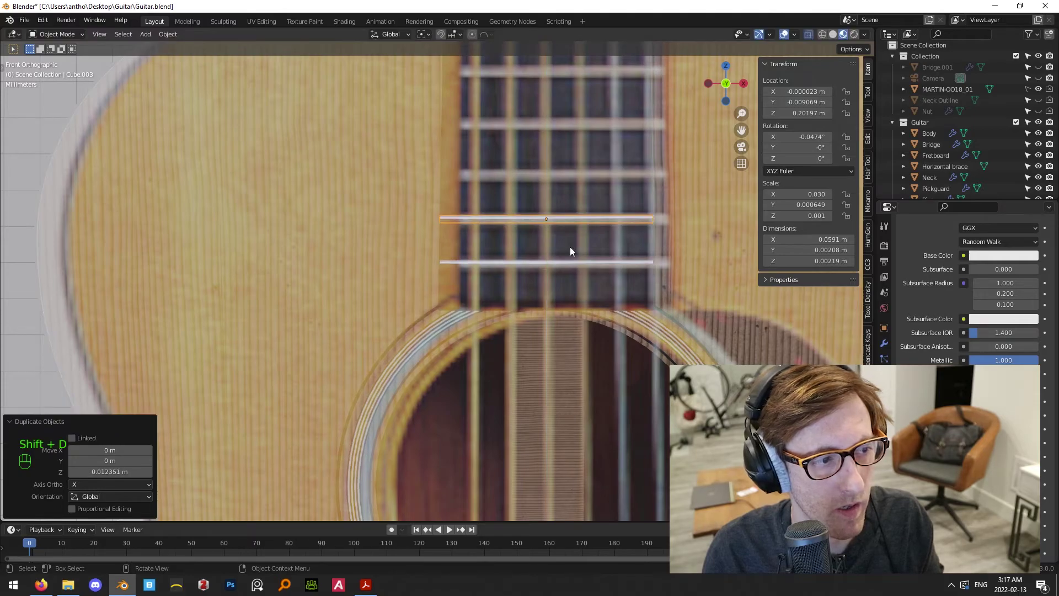
{"action": "middle_click_drag", "start_coordinate": [545, 210], "coordinate": [560, 293], "text": "shift"}
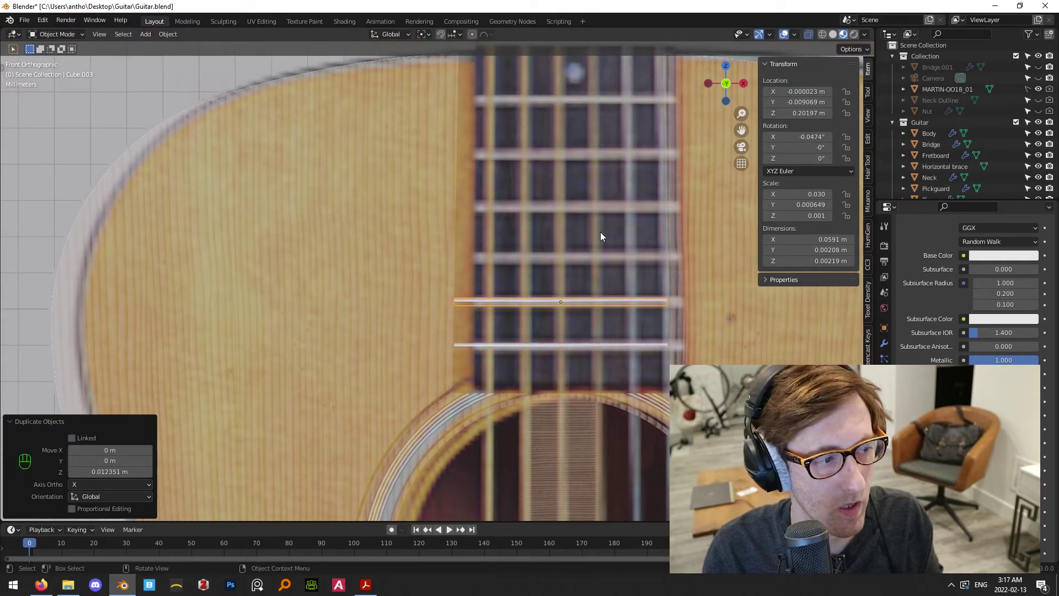
{"action": "key", "text": "shift+d"}
{"action": "key", "text": "z"}
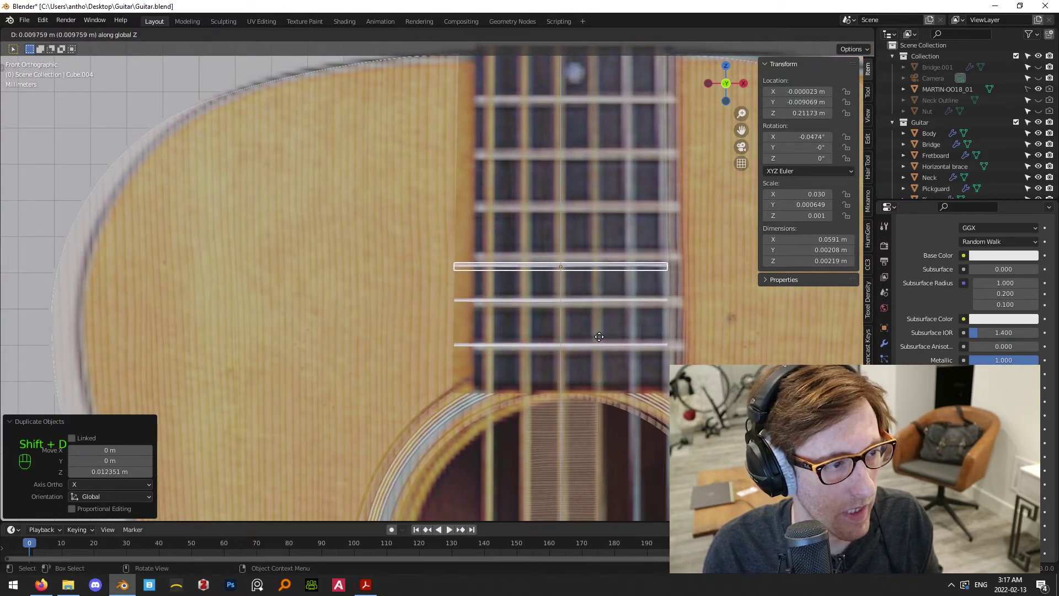
{"action": "left_click", "coordinate": [598, 330]}
{"action": "key", "text": "shift+d"}
{"action": "key", "text": "z"}
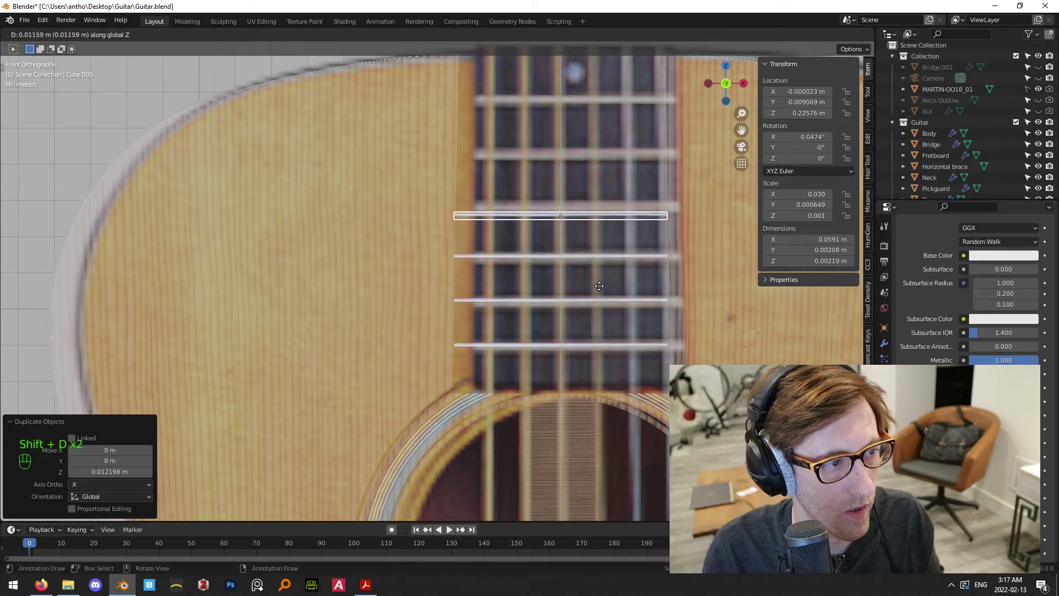
{"action": "left_click", "coordinate": [599, 278]}
Keep duplicating the fret along Z onto each successive reference fret past the body's upper edge, up to about Z 0.309 m
{"action": "middle_click_drag", "start_coordinate": [599, 277], "coordinate": [579, 316], "text": "shift"}
{"action": "key", "text": "shift+d"}
{"action": "key", "text": "z"}
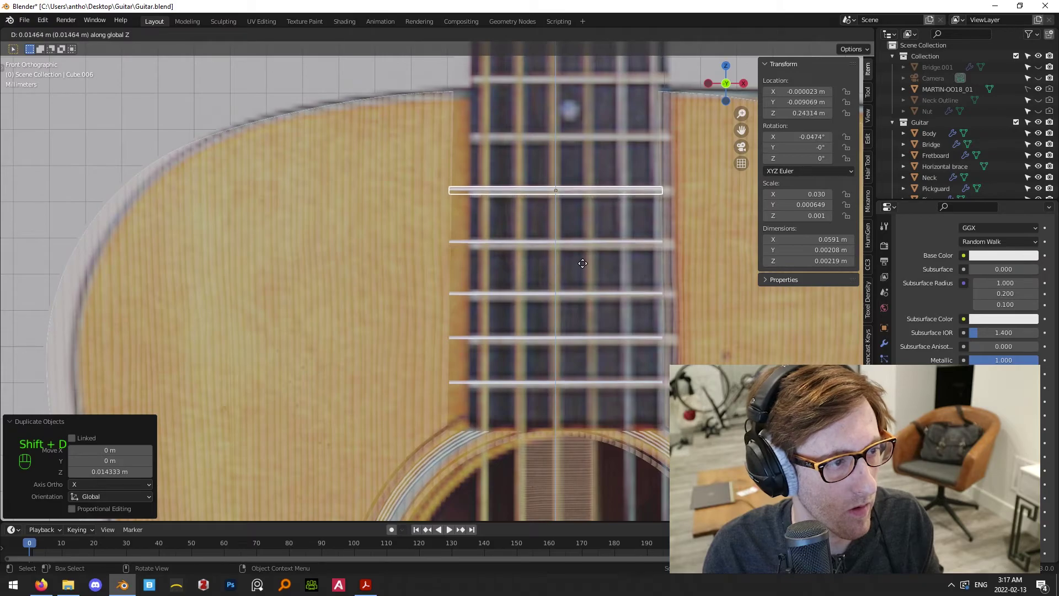
{"action": "left_click", "coordinate": [583, 264]}
{"action": "middle_click_drag", "start_coordinate": [583, 264], "coordinate": [586, 352], "text": "shift"}
{"action": "key", "text": "shift+d"}
{"action": "key", "text": "z"}
{"action": "left_click", "coordinate": [588, 293]}
{"action": "middle_click_drag", "start_coordinate": [588, 292], "coordinate": [589, 386], "text": "shift"}
{"action": "key", "text": "shift+d"}
{"action": "key", "text": "z"}
{"action": "left_click", "coordinate": [582, 317]}
{"action": "key", "text": "shift+d"}
{"action": "key", "text": "z"}
{"action": "left_click", "coordinate": [581, 285]}
{"action": "middle_click_drag", "start_coordinate": [581, 286], "coordinate": [589, 396], "text": "shift"}
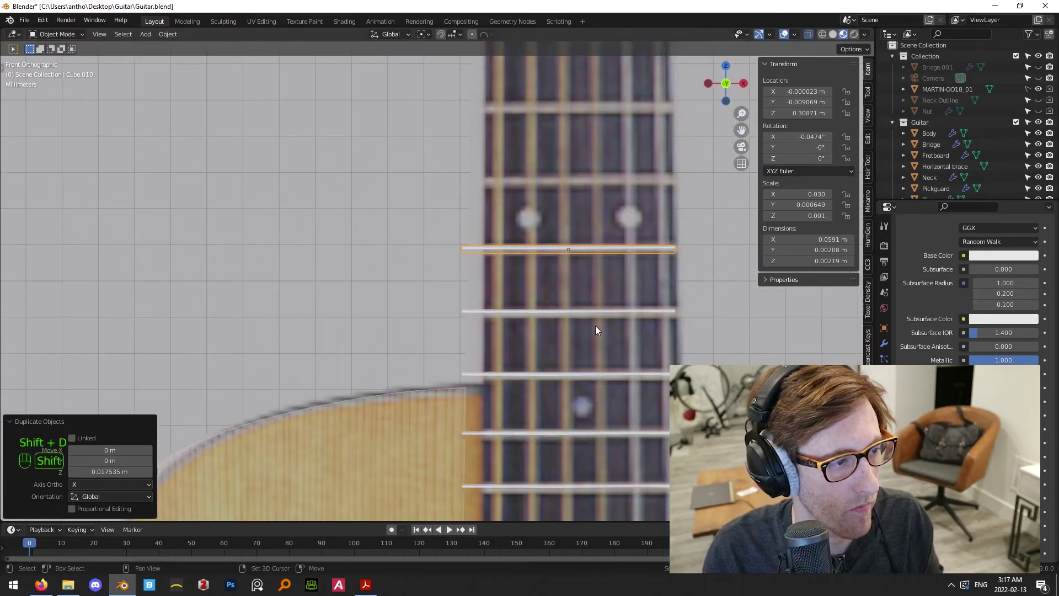
Duplicate the fret onto the following reference frets along the mid-neck, up to about Z 0.42 m
{"action": "key", "text": "z"}
{"action": "left_click", "coordinate": [595, 291]}
{"action": "key", "text": "shift+d"}
{"action": "key", "text": "z"}
{"action": "middle_click_drag", "start_coordinate": [594, 291], "coordinate": [590, 368], "text": "shift"}
{"action": "left_click", "coordinate": [592, 280]}
{"action": "key", "text": "shift+d"}
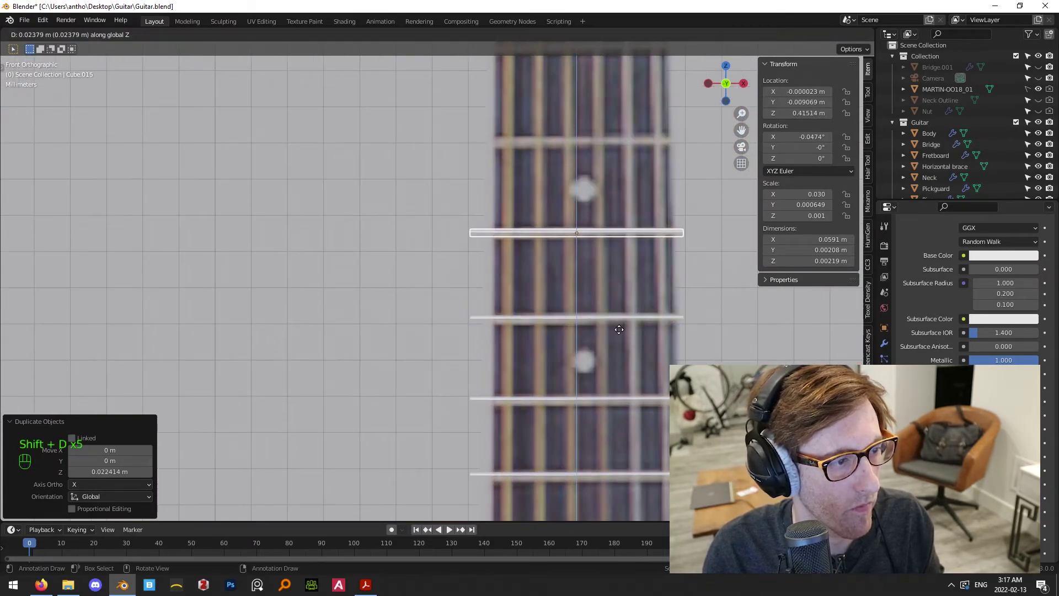
{"action": "left_click", "coordinate": [622, 314]}
Duplicate the fret onto the remaining reference frets toward the nut, placing the last one at about Z 0.588 m
{"action": "middle_click_drag", "start_coordinate": [622, 316], "coordinate": [639, 437], "text": "shift"}
{"action": "key", "text": "shift+d"}
{"action": "key", "text": "z"}
{"action": "left_click", "coordinate": [648, 337]}
{"action": "key", "text": "shift+d"}
{"action": "key", "text": "z"}
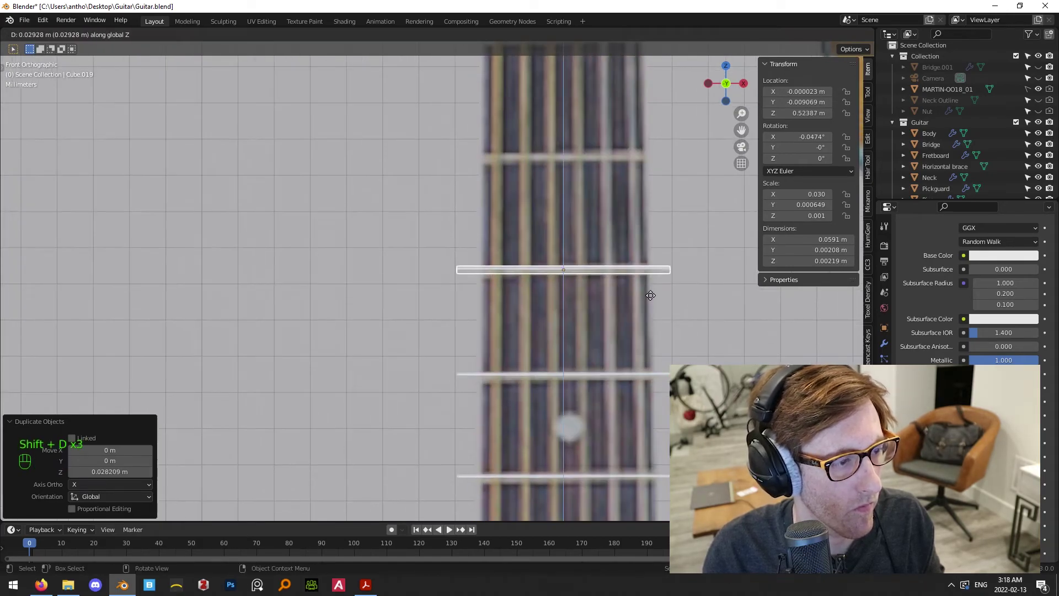
{"action": "middle_click_drag", "start_coordinate": [630, 263], "coordinate": [638, 431], "text": "shift"}
{"action": "key", "text": "shift+d"}
{"action": "key", "text": "z"}
{"action": "left_click", "coordinate": [646, 317]}
Hide the MARTIN-OO18_01 reference image and check the row of frets on the neck
{"action": "scroll", "coordinate": [663, 396], "scroll_direction": "down", "scroll_amount": 11}
{"action": "key", "text": "Tab"}
{"action": "key", "text": "Tab"}
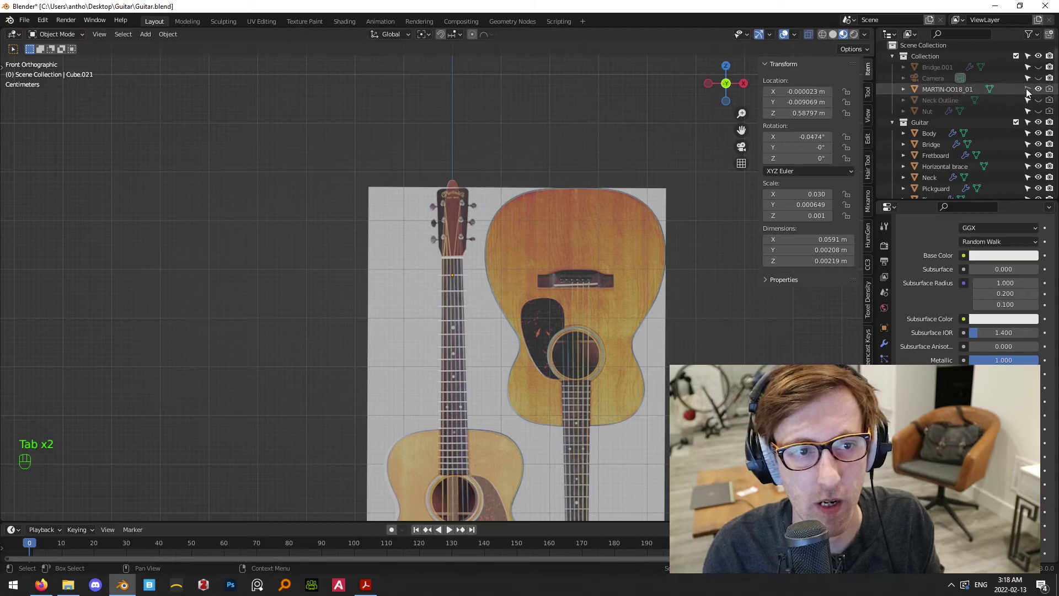
{"action": "left_click", "coordinate": [1037, 90]}
{"action": "scroll", "coordinate": [488, 426], "scroll_direction": "up", "scroll_amount": 2}
{"action": "middle_click_drag", "start_coordinate": [457, 390], "coordinate": [474, 218], "text": "shift"}
{"action": "scroll", "coordinate": [474, 212], "scroll_direction": "up", "scroll_amount": 2}
{"action": "scroll", "coordinate": [609, 202], "scroll_direction": "down", "scroll_amount": 2}
{"action": "scroll", "coordinate": [1003, 101], "scroll_direction": "down", "scroll_amount": 5}
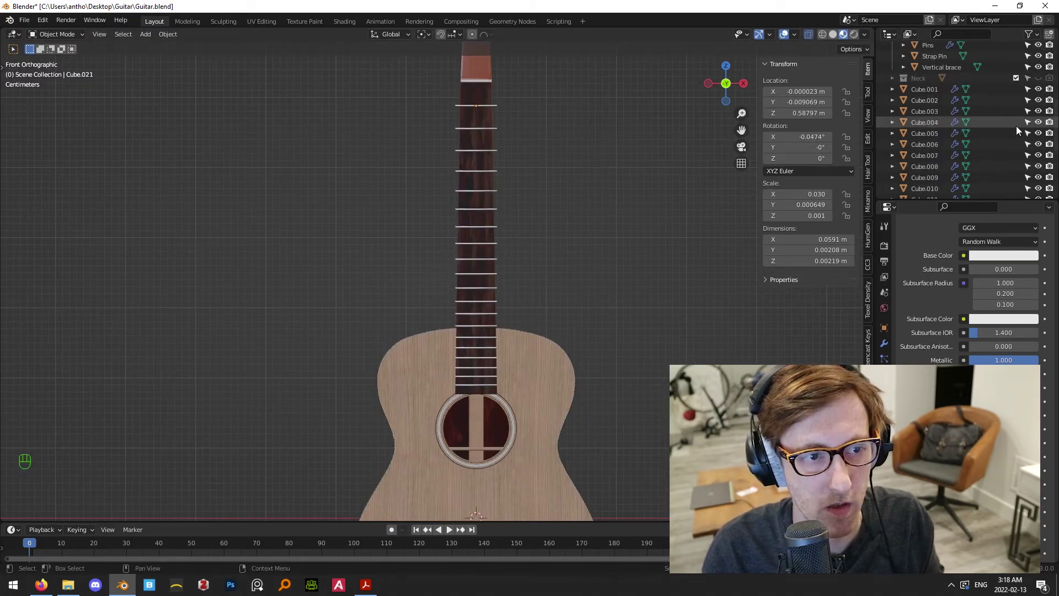
Tilt the whole row of frets about 2.24° in side view and move it about 0.00505 m along Y toward the fretboard
{"action": "left_click", "coordinate": [931, 90]}
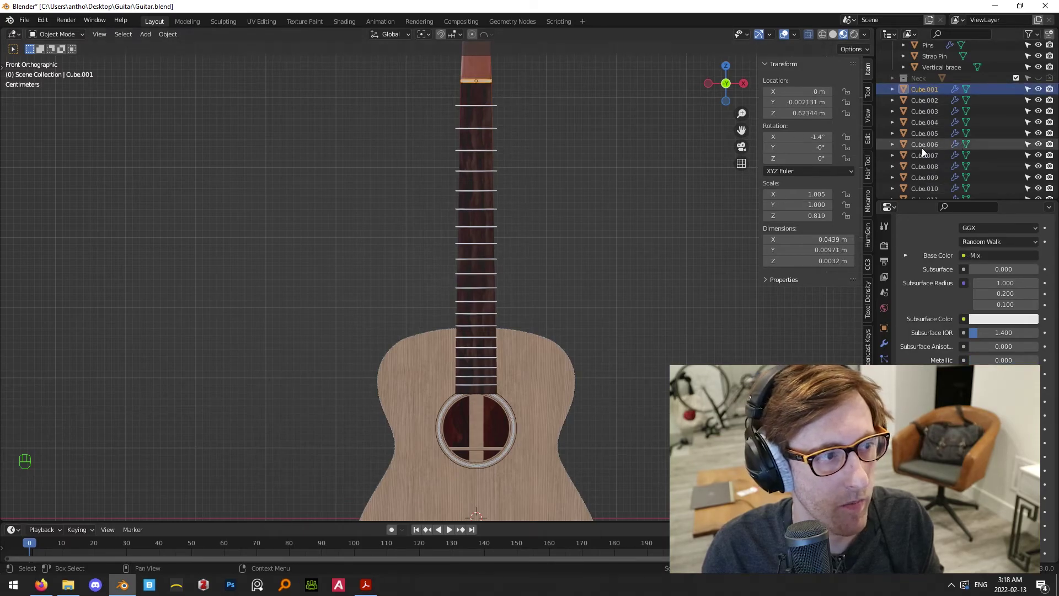
{"action": "key", "text": "KP_3"}
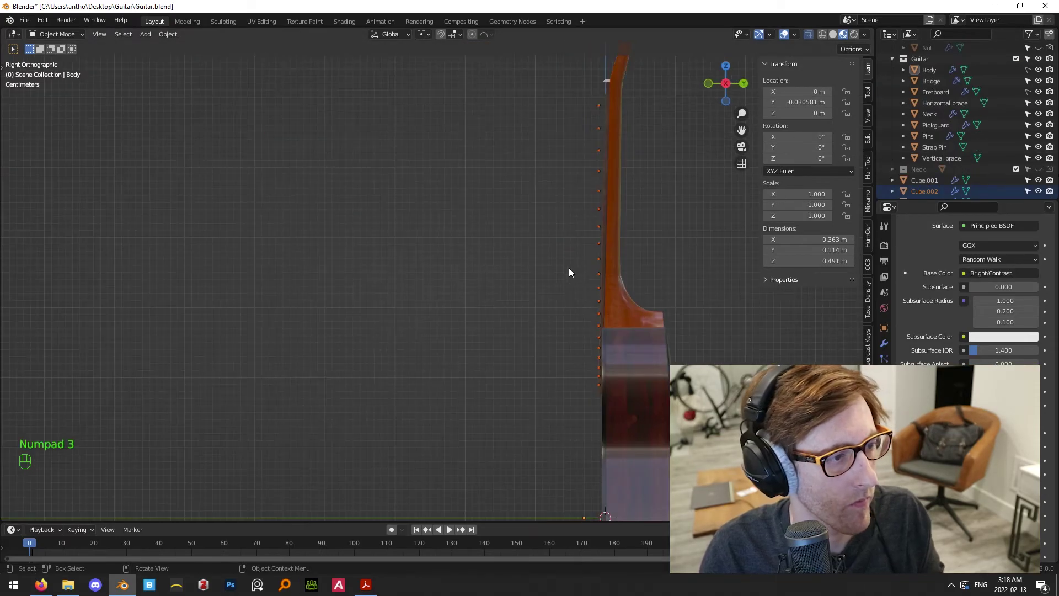
{"action": "scroll", "coordinate": [568, 268], "scroll_direction": "up", "scroll_amount": 4}
{"action": "middle_click_drag", "start_coordinate": [590, 269], "coordinate": [382, 227], "text": "shift"}
{"action": "scroll", "coordinate": [677, 322], "scroll_direction": "up", "scroll_amount": 3}
{"action": "middle_click_drag", "start_coordinate": [677, 322], "coordinate": [599, 310], "text": "shift"}
{"action": "key", "text": "r"}
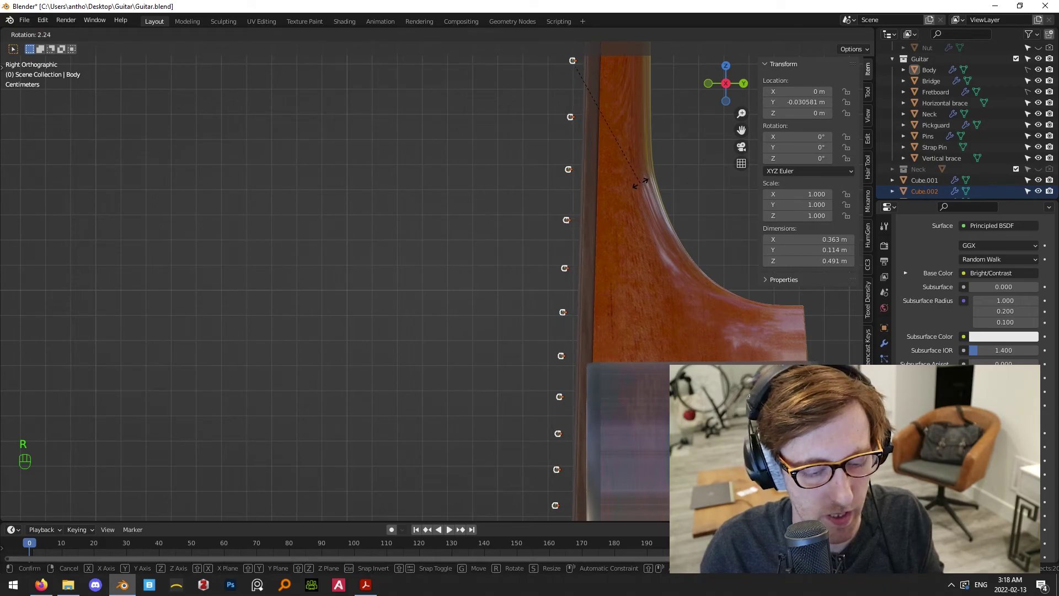
{"action": "left_click", "coordinate": [640, 183]}
{"action": "key", "text": "g"}
{"action": "key", "text": "y"}
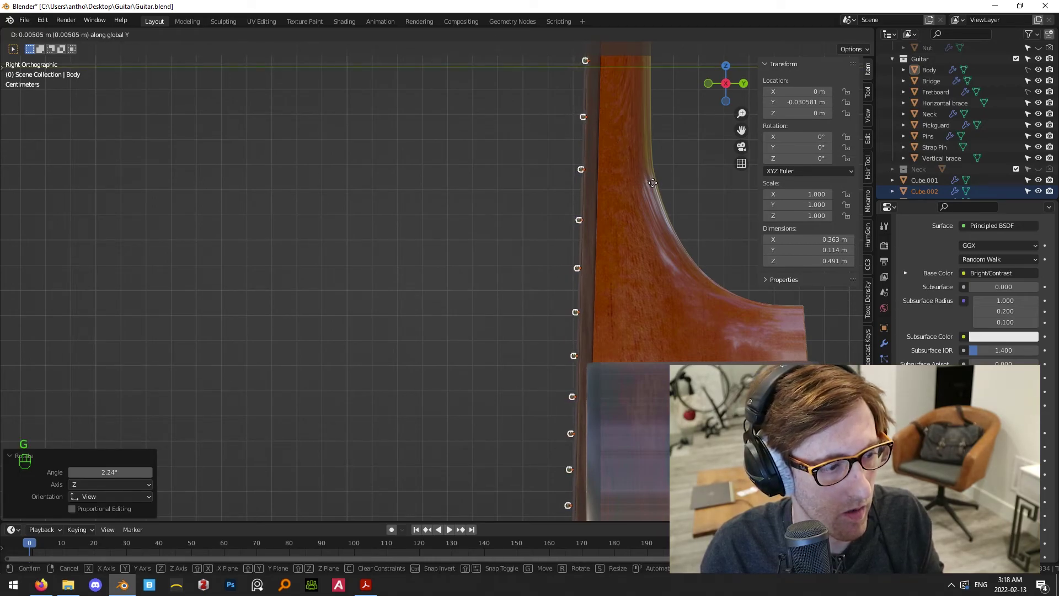
{"action": "left_click", "coordinate": [659, 210]}
Fine-tune the frets' alignment with the fretboard by rotating them about -0.543° and moving them about 0.00055 m along Y
{"action": "scroll", "coordinate": [671, 276], "scroll_direction": "down", "scroll_amount": 3}
{"action": "scroll", "coordinate": [628, 374], "scroll_direction": "up", "scroll_amount": 6}
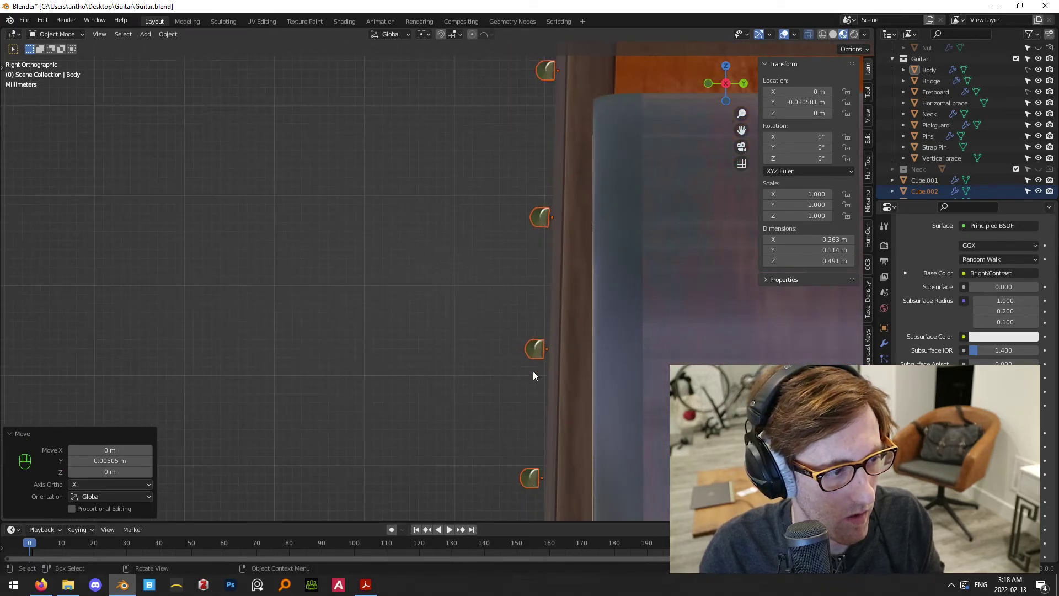
{"action": "middle_click_drag", "start_coordinate": [534, 362], "coordinate": [569, 339], "text": "shift"}
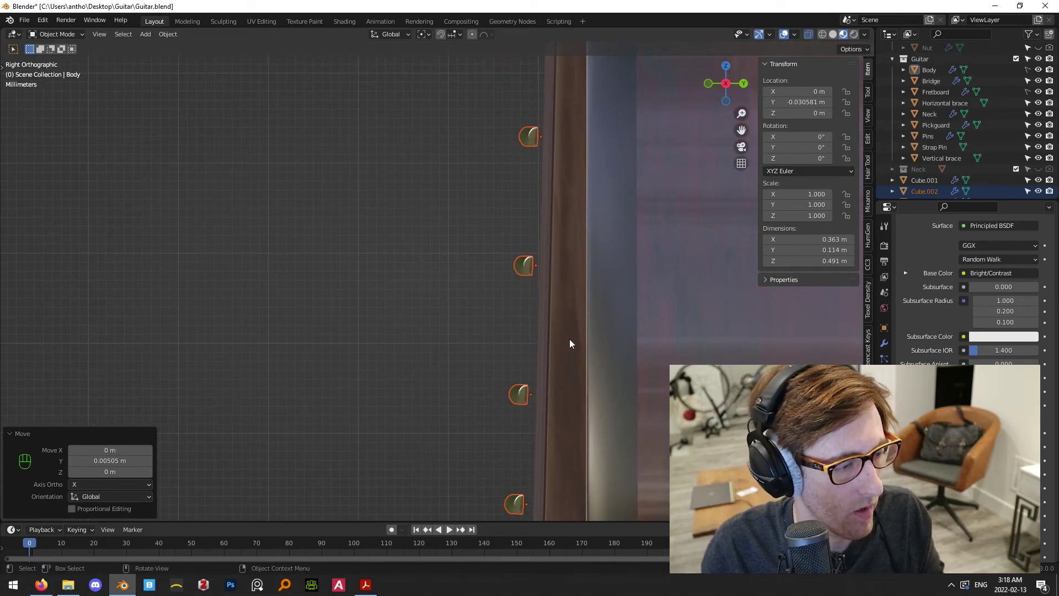
{"action": "key", "text": "r"}
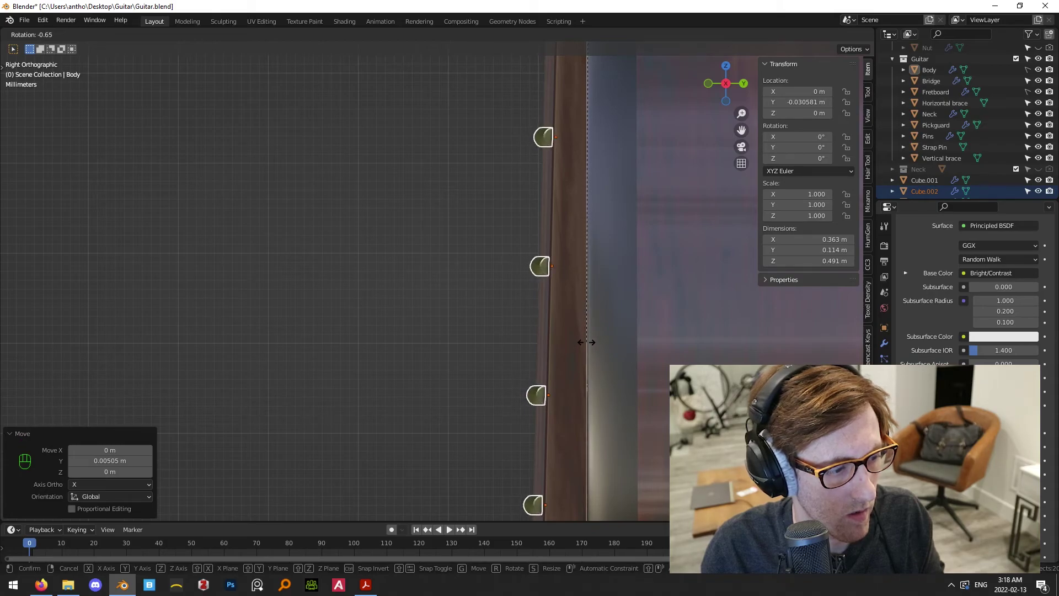
{"action": "left_click", "coordinate": [586, 342]}
{"action": "key", "text": "g"}
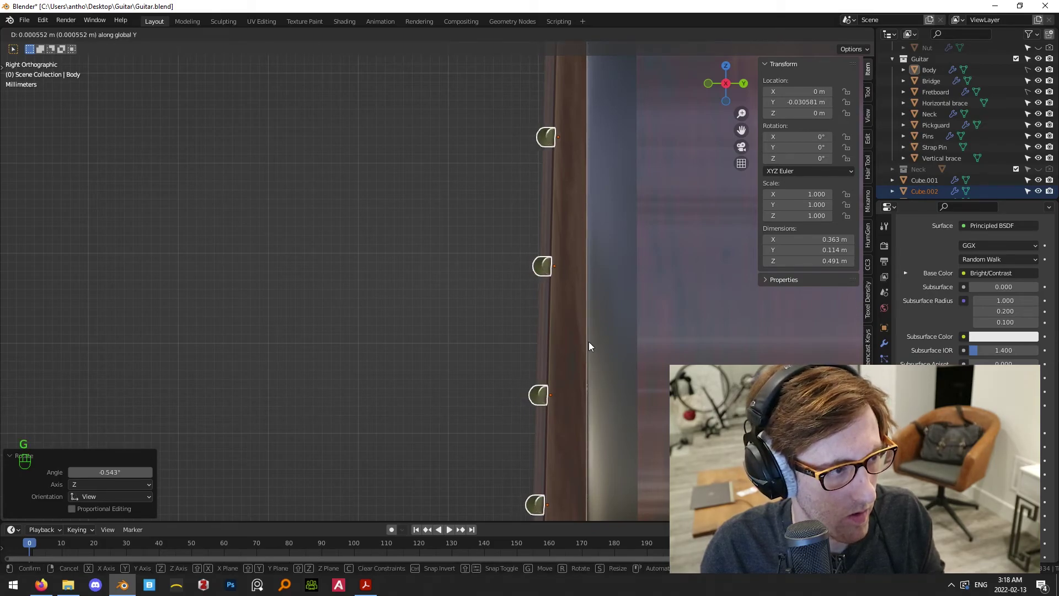
{"action": "left_click", "coordinate": [589, 342]}
Examine how the frets sit on the fretboard from the side and how far their ends overhang its edges
{"action": "scroll", "coordinate": [558, 228], "scroll_direction": "down", "scroll_amount": 6}
{"action": "scroll", "coordinate": [555, 374], "scroll_direction": "up", "scroll_amount": 4}
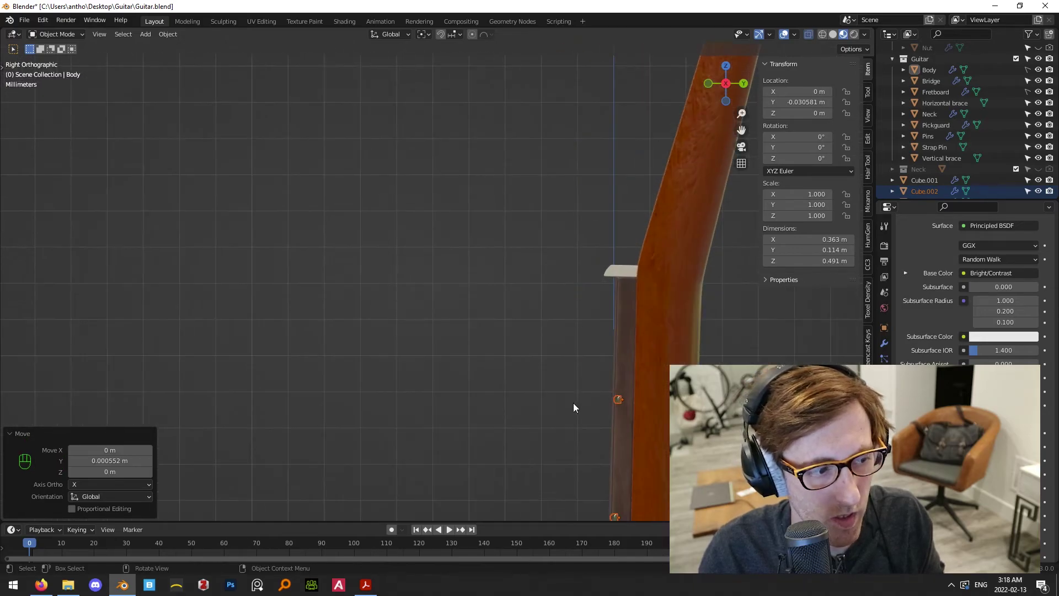
{"action": "scroll", "coordinate": [575, 404], "scroll_direction": "up", "scroll_amount": 2}
{"action": "middle_click_drag", "start_coordinate": [598, 444], "coordinate": [540, 227], "text": "shift"}
{"action": "middle_click_drag", "start_coordinate": [647, 249], "coordinate": [651, 260]}
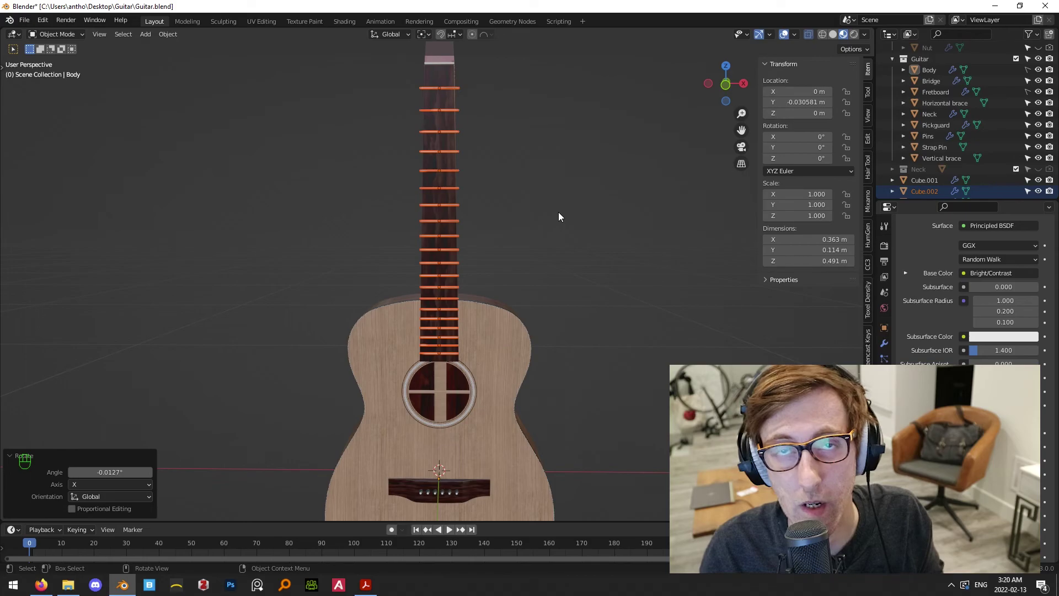
{"action": "middle_click_drag", "start_coordinate": [518, 193], "coordinate": [524, 237], "text": "shift"}
{"action": "left_click", "coordinate": [538, 194]}
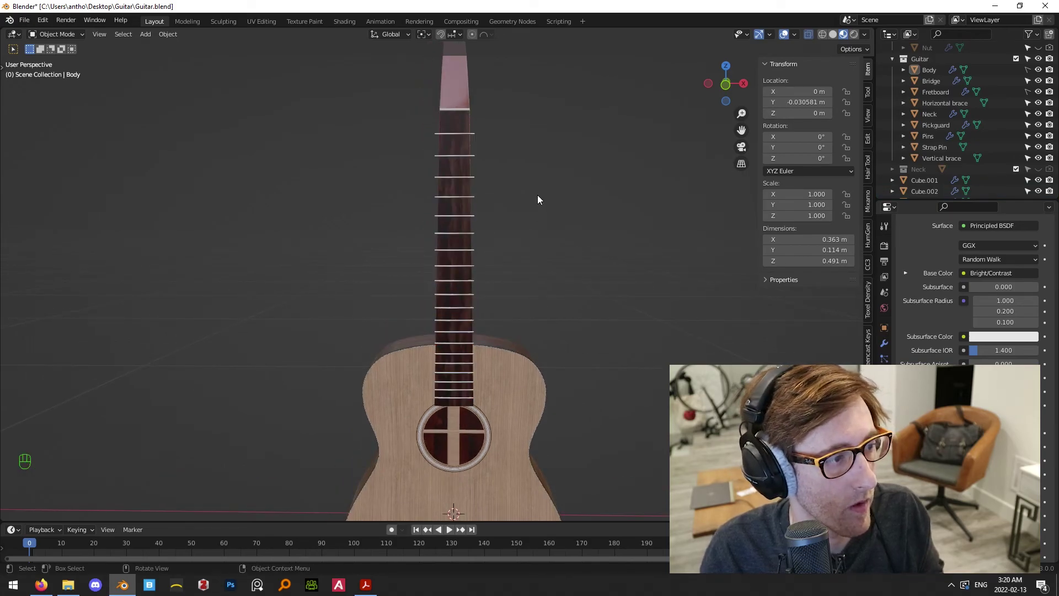
{"action": "key", "text": "KP_3"}
{"action": "key", "text": "KP_1"}
{"action": "scroll", "coordinate": [542, 198], "scroll_direction": "up", "scroll_amount": 6}
{"action": "middle_click_drag", "start_coordinate": [542, 199], "coordinate": [369, 313], "text": "shift"}
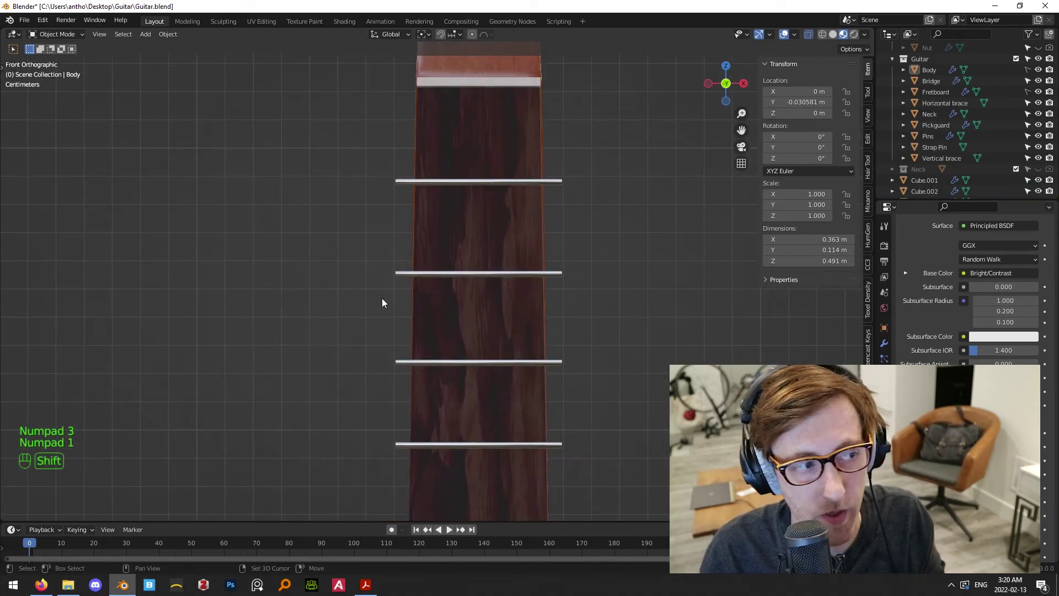
{"action": "scroll", "coordinate": [626, 134], "scroll_direction": "up", "scroll_amount": 4}
{"action": "scroll", "coordinate": [709, 220], "scroll_direction": "down", "scroll_amount": 4}
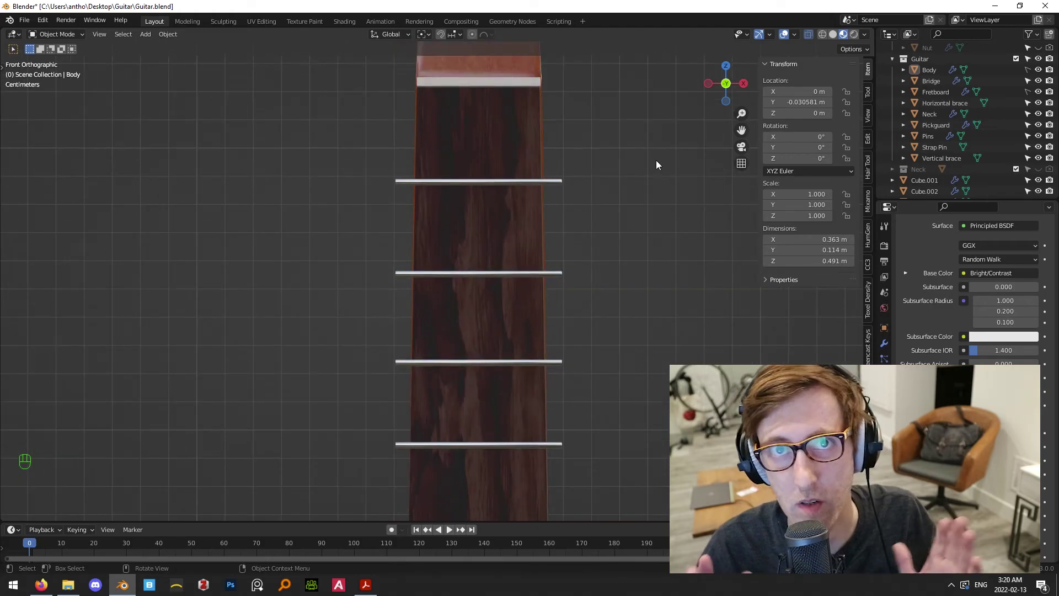
Scale the fret nearest the nut along X to the fretboard's width, making it about 0.0449 m wide
{"action": "scroll", "coordinate": [656, 163], "scroll_direction": "up", "scroll_amount": 2, "text": "shift"}
{"action": "left_click", "coordinate": [546, 229]}
{"action": "scroll", "coordinate": [587, 219], "scroll_direction": "up", "scroll_amount": 5}
{"action": "middle_click_drag", "start_coordinate": [666, 184], "coordinate": [637, 279], "text": "shift"}
{"action": "left_click", "coordinate": [596, 286]}
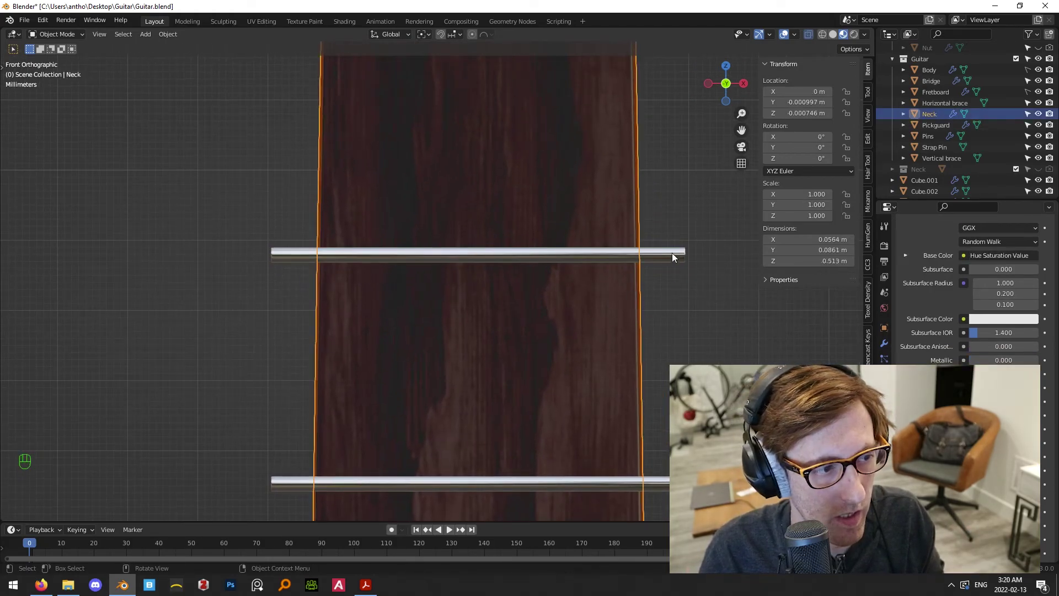
{"action": "middle_click_drag", "start_coordinate": [618, 171], "coordinate": [633, 199]}
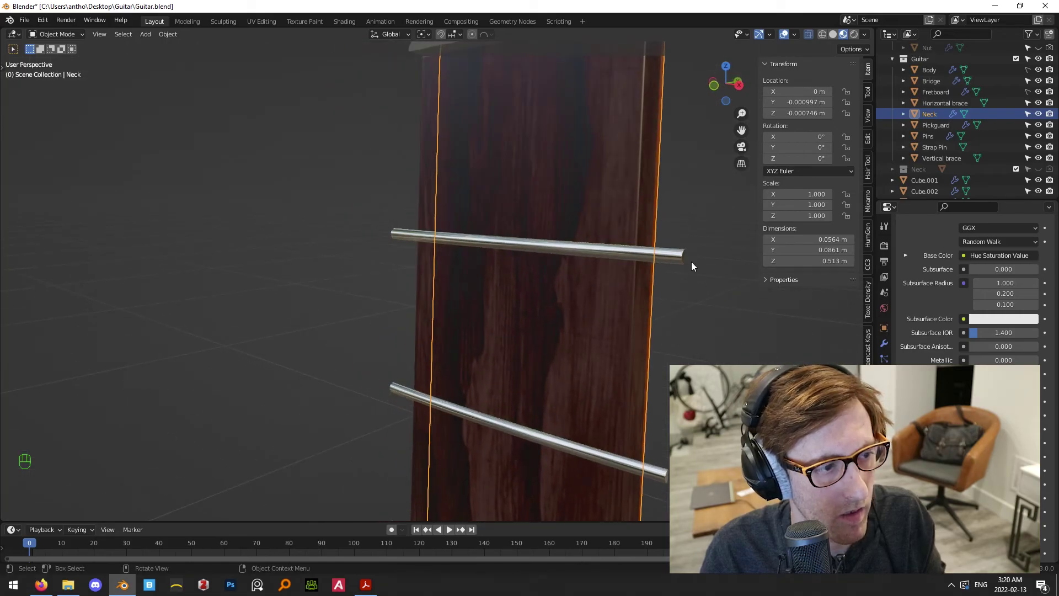
{"action": "key", "text": "KP_1"}
{"action": "left_click", "coordinate": [594, 249]}
{"action": "key", "text": "s"}
{"action": "key", "text": "x"}
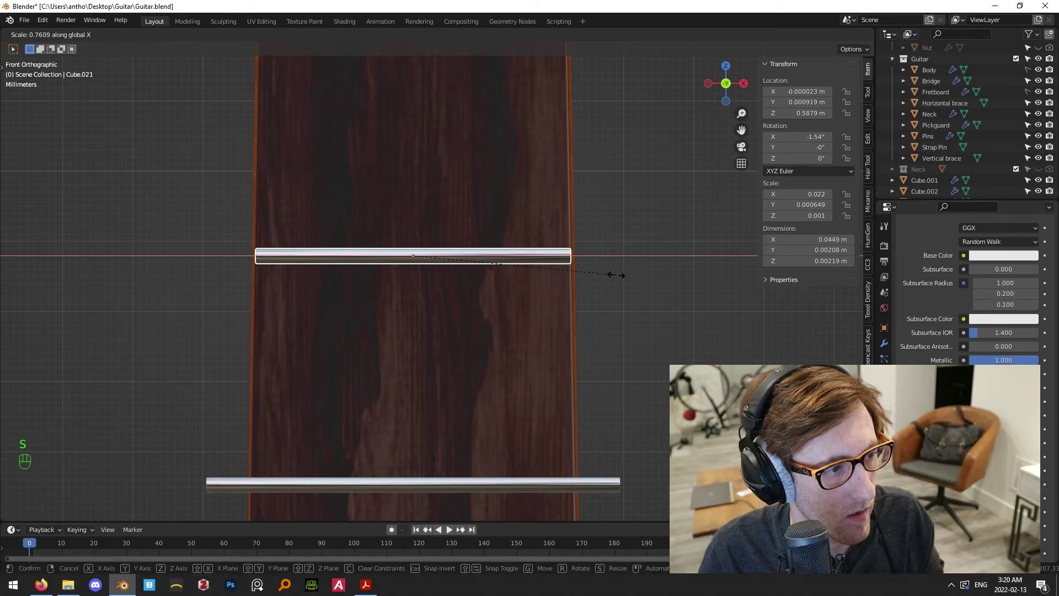
{"action": "left_click", "coordinate": [616, 274]}
Scale the second fret from the nut along X by about 0.776 to match the fretboard's width
{"action": "middle_click_drag", "start_coordinate": [582, 348], "coordinate": [571, 226], "text": "shift"}
{"action": "left_click", "coordinate": [589, 361]}
{"action": "key", "text": "s"}
{"action": "key", "text": "x"}
{"action": "left_click", "coordinate": [618, 383]}
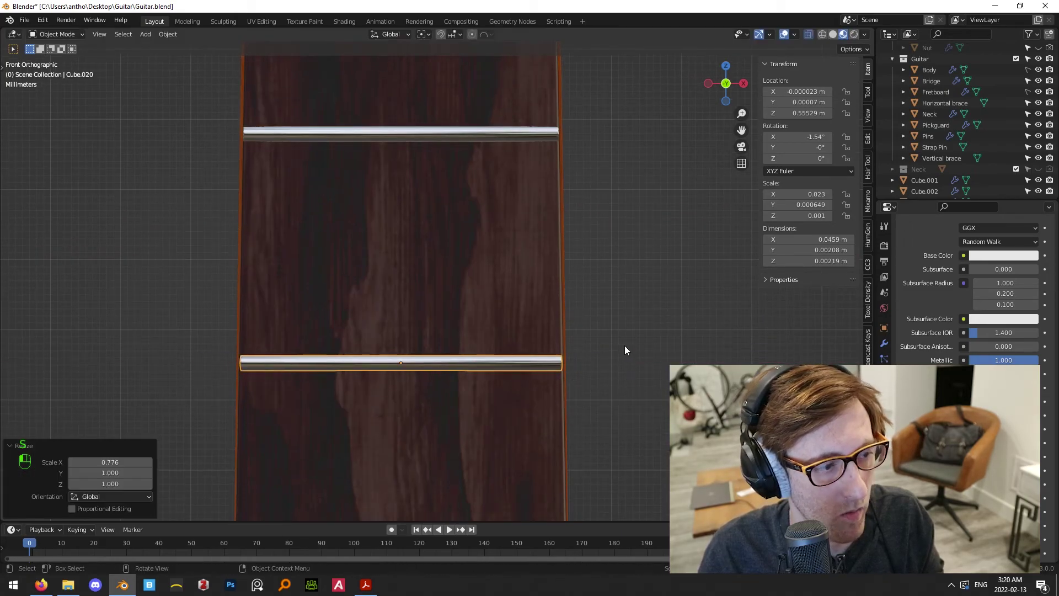
Narrow the following frets along X to the fretboard's edges, scaling the one at Z 0.44 m by about 0.852
{"action": "scroll", "coordinate": [591, 383], "scroll_direction": "down", "scroll_amount": 4}
{"action": "scroll", "coordinate": [591, 383], "scroll_direction": "down", "scroll_amount": 4, "text": "shift"}
{"action": "scroll", "coordinate": [571, 262], "scroll_direction": "up", "scroll_amount": 4}
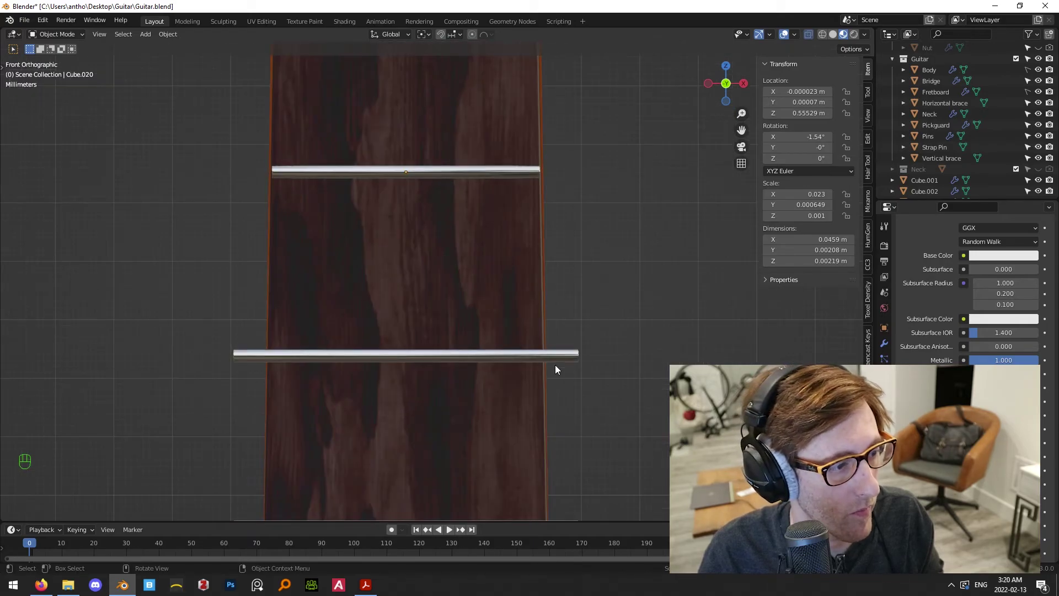
{"action": "middle_click_drag", "start_coordinate": [551, 355], "coordinate": [537, 273], "text": "shift"}
{"action": "left_click", "coordinate": [557, 272]}
{"action": "key", "text": "s"}
{"action": "key", "text": "x"}
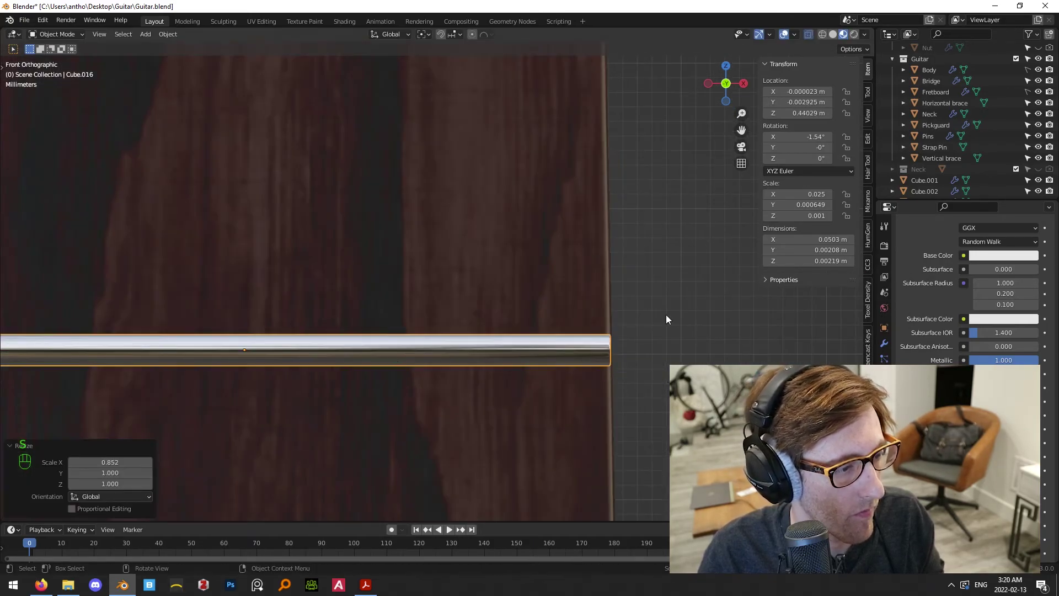
Narrow the remaining overhanging frets toward the sound hole along X so their ends match the fretboard's edges
{"action": "scroll", "coordinate": [666, 314], "scroll_direction": "down", "scroll_amount": 5}
{"action": "key", "text": "s"}
{"action": "key", "text": "x"}
{"action": "left_click", "coordinate": [593, 304]}
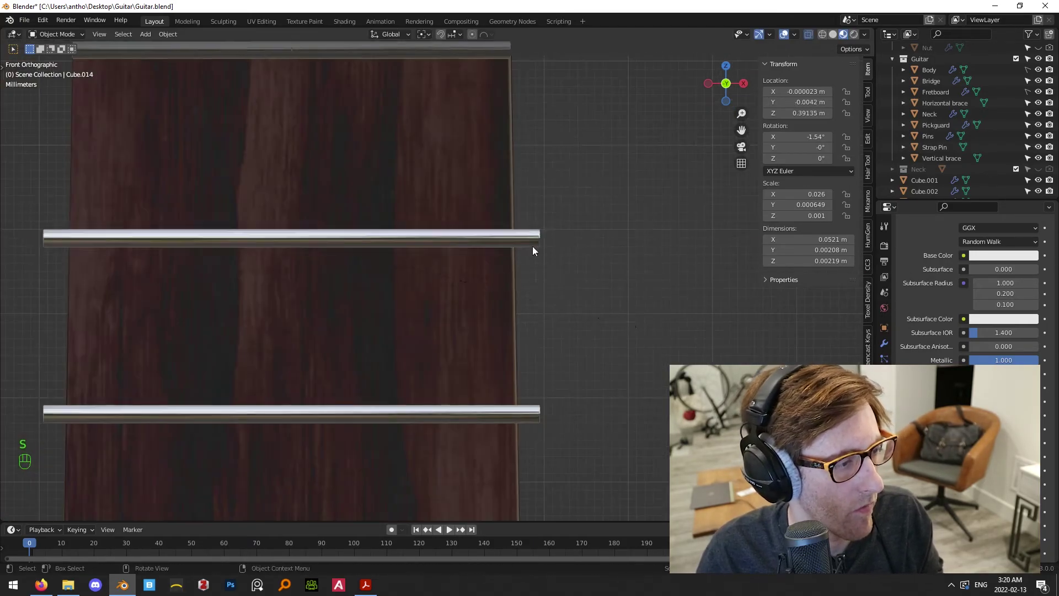
{"action": "left_click", "coordinate": [568, 275]}
{"action": "key", "text": "s"}
{"action": "key", "text": "x"}
{"action": "left_click", "coordinate": [663, 286]}
{"action": "left_click", "coordinate": [545, 257]}
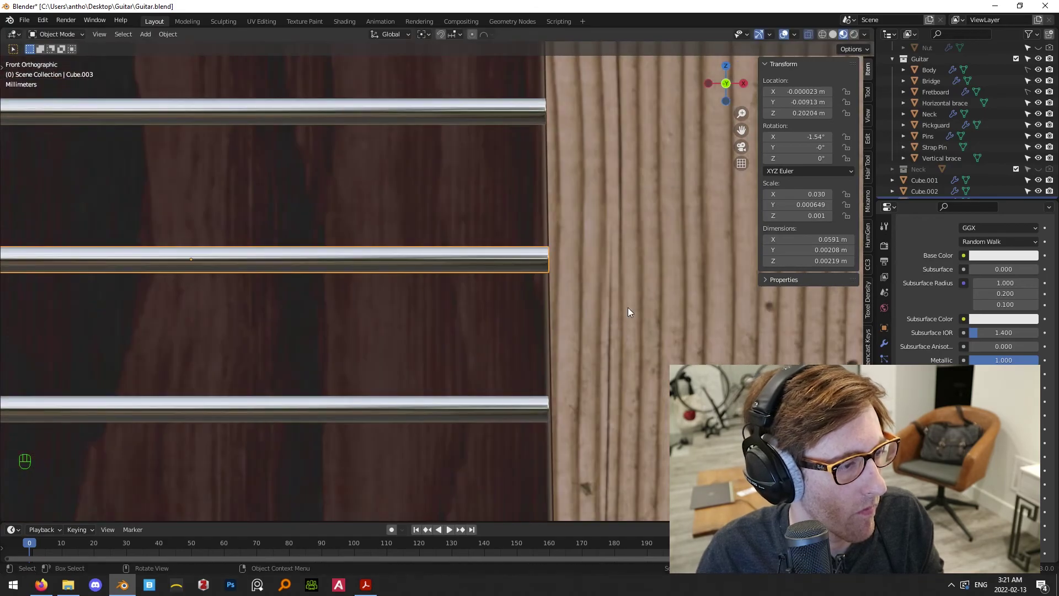
Inspect the shortened frets and the nut from the front, side and oblique views
{"action": "scroll", "coordinate": [588, 302], "scroll_direction": "down", "scroll_amount": 10}
{"action": "middle_click_drag", "start_coordinate": [588, 302], "coordinate": [615, 275]}
{"action": "key", "text": "KP_3"}
{"action": "scroll", "coordinate": [642, 242], "scroll_direction": "up", "scroll_amount": 6}
{"action": "scroll", "coordinate": [642, 241], "scroll_direction": "up", "scroll_amount": 2}
{"action": "middle_click_drag", "start_coordinate": [448, 426], "coordinate": [511, 310]}
{"action": "key", "text": "KP_3"}
{"action": "key", "text": "KP_1"}
{"action": "scroll", "coordinate": [512, 290], "scroll_direction": "down", "scroll_amount": 4}
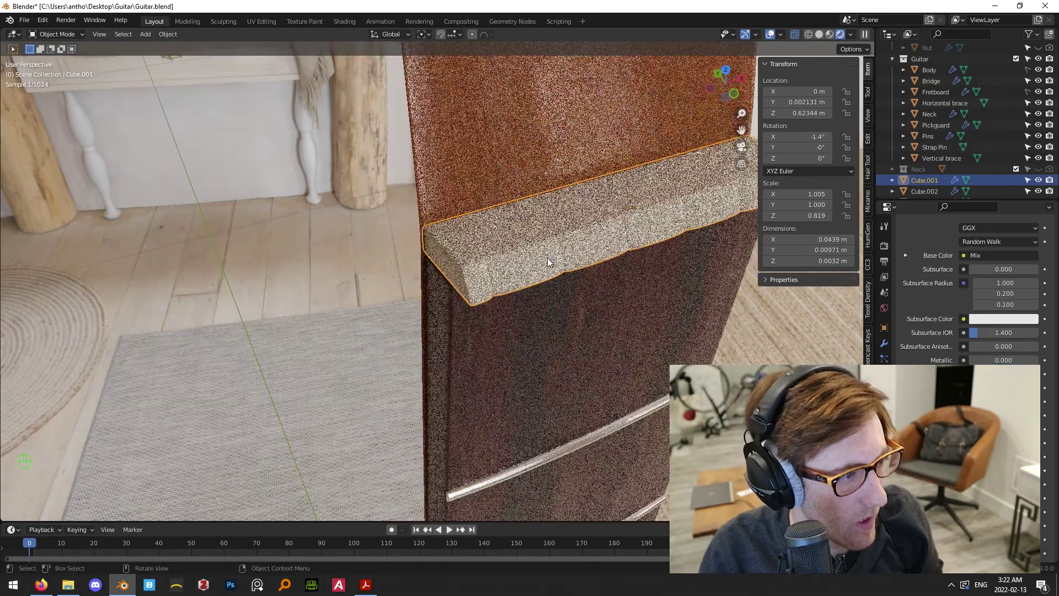
Slide the edge loop near one end of the nut toward that end, using a factor of about 0.104
{"action": "scroll", "coordinate": [544, 292], "scroll_direction": "up", "scroll_amount": 3}
{"action": "key", "text": "g"}
{"action": "key", "text": "g"}
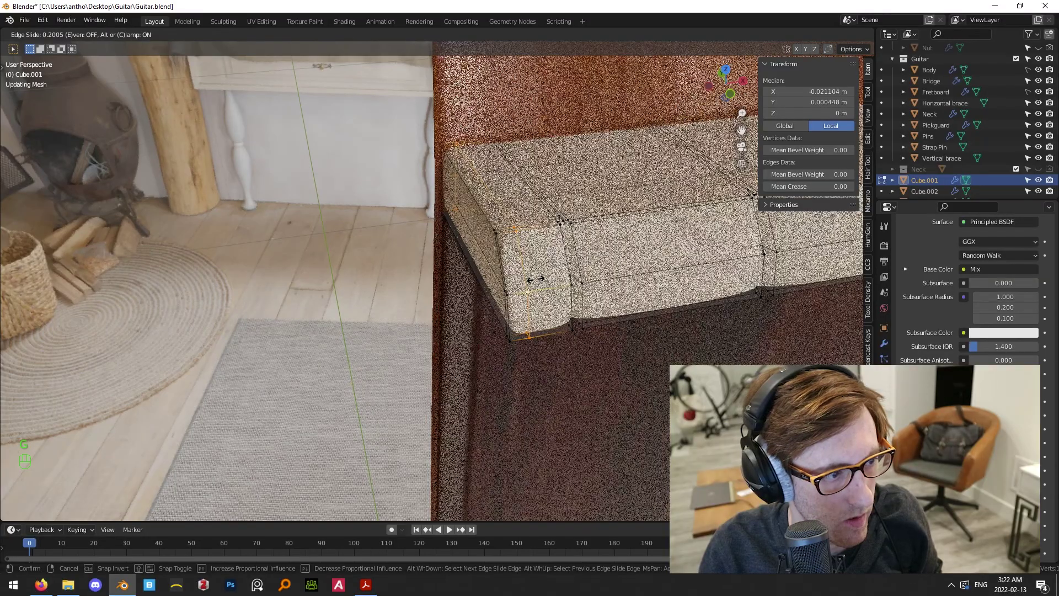
{"action": "left_click", "coordinate": [532, 279]}
Slide the edge loop at the nut's opposite end to adjust how tightly that end is rounded
{"action": "middle_click_drag", "start_coordinate": [532, 279], "coordinate": [626, 308]}
{"action": "scroll", "coordinate": [626, 309], "scroll_direction": "up", "scroll_amount": 4}
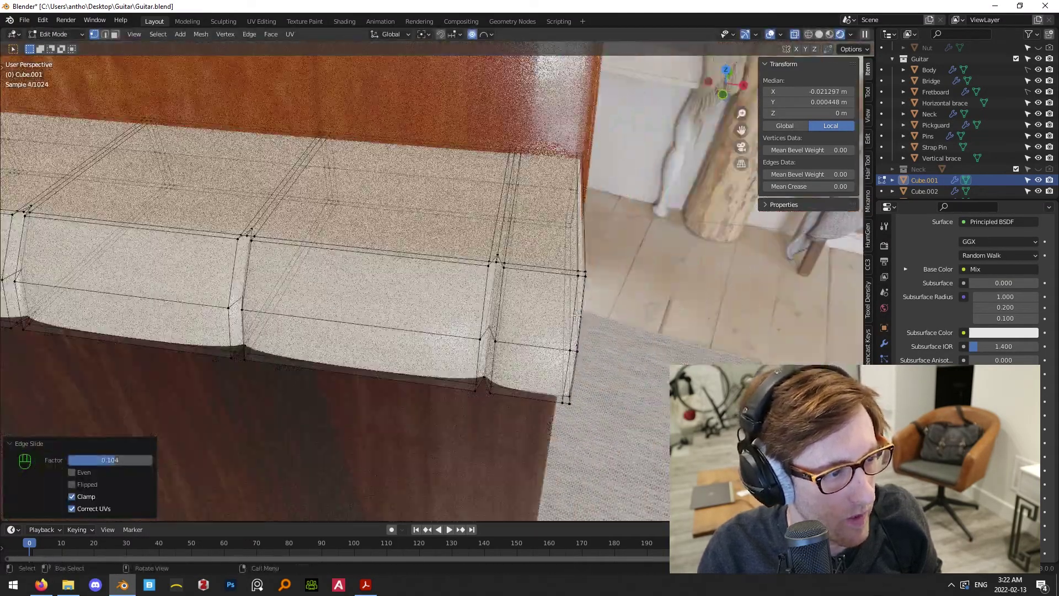
{"action": "left_click", "coordinate": [581, 316], "text": "alt"}
{"action": "left_click", "coordinate": [580, 306], "text": "alt"}
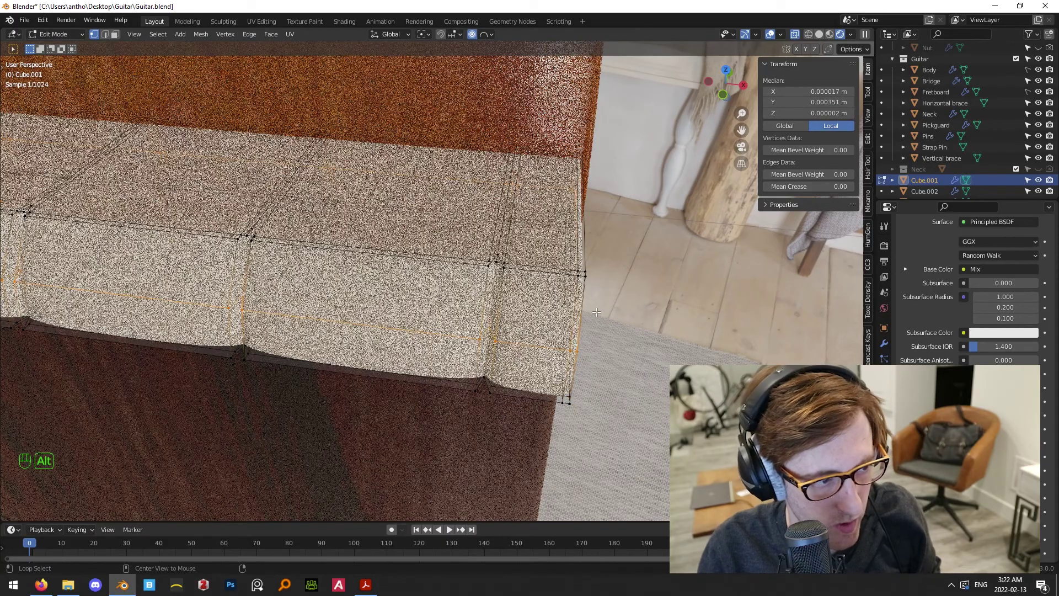
{"action": "key", "text": "g"}
{"action": "key", "text": "g"}
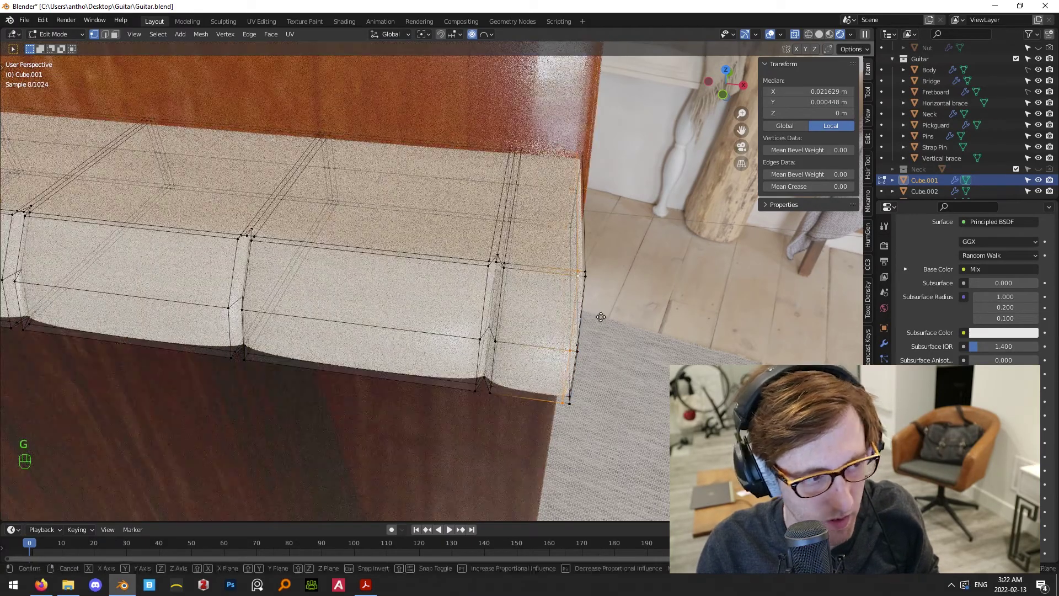
{"action": "left_click", "coordinate": [593, 315]}
Compare the nut's rounded end in and out of Edit Mode, and slide its outermost edges to refine the shape
{"action": "key", "text": "Tab"}
{"action": "middle_click_drag", "start_coordinate": [638, 348], "coordinate": [621, 293]}
{"action": "left_click", "coordinate": [573, 319]}
{"action": "key", "text": "Tab"}
{"action": "key", "text": "Tab"}
{"action": "left_click", "coordinate": [575, 320]}
{"action": "key", "text": "Tab"}
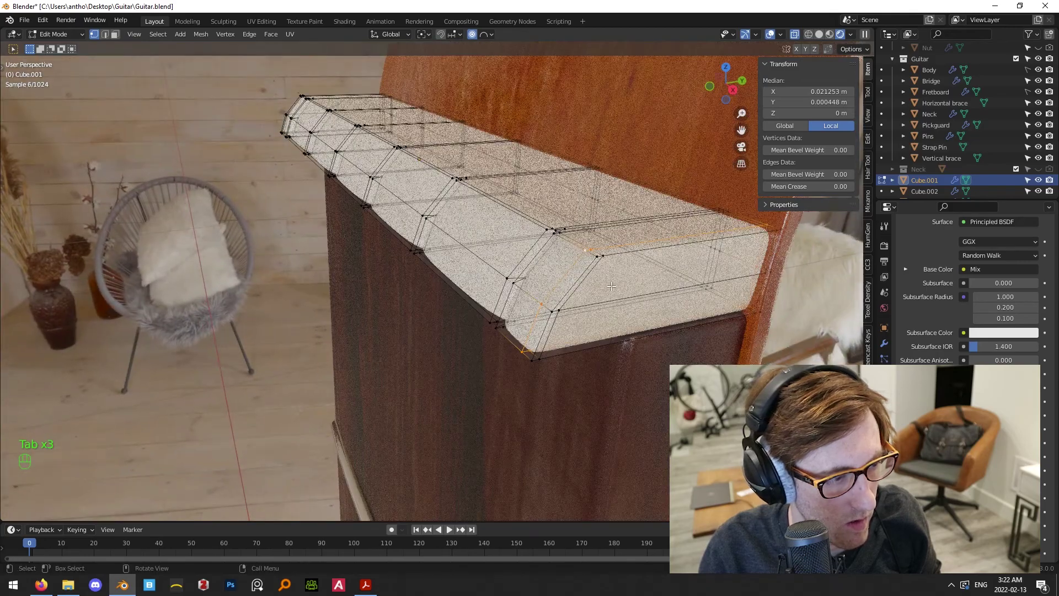
{"action": "left_click", "coordinate": [547, 317], "text": "alt"}
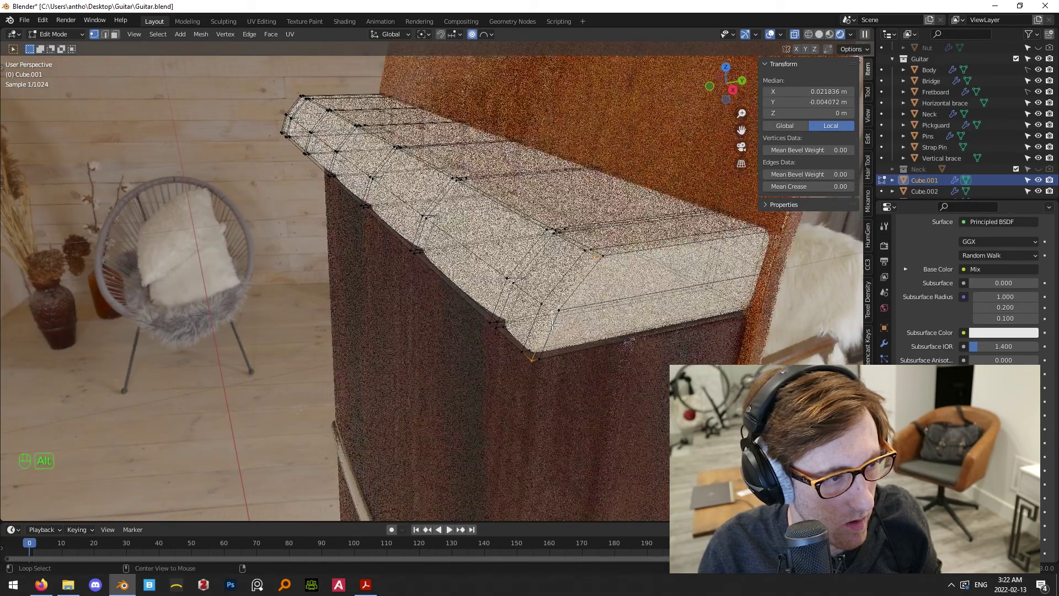
{"action": "middle_click_drag", "start_coordinate": [590, 287], "coordinate": [624, 308]}
{"action": "key", "text": "g"}
{"action": "key", "text": "g"}
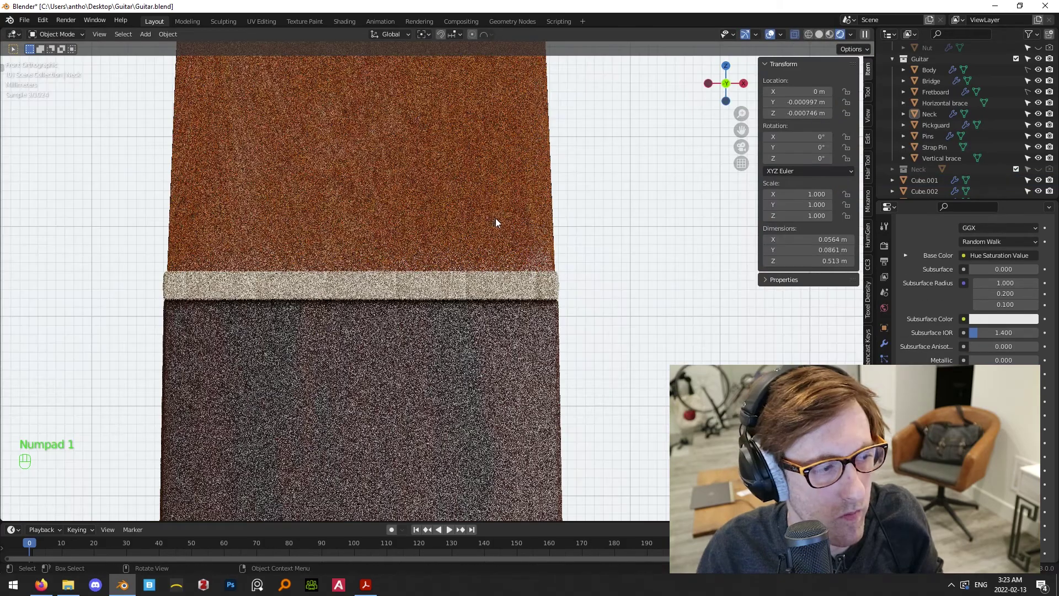
Select all the frets along the neck, excluding the neck, pickguard and vertical brace from the selection
{"action": "scroll", "coordinate": [486, 243], "scroll_direction": "down", "scroll_amount": 14}
{"action": "scroll", "coordinate": [475, 266], "scroll_direction": "down", "scroll_amount": 5}
{"action": "scroll", "coordinate": [484, 253], "scroll_direction": "up", "scroll_amount": 3}
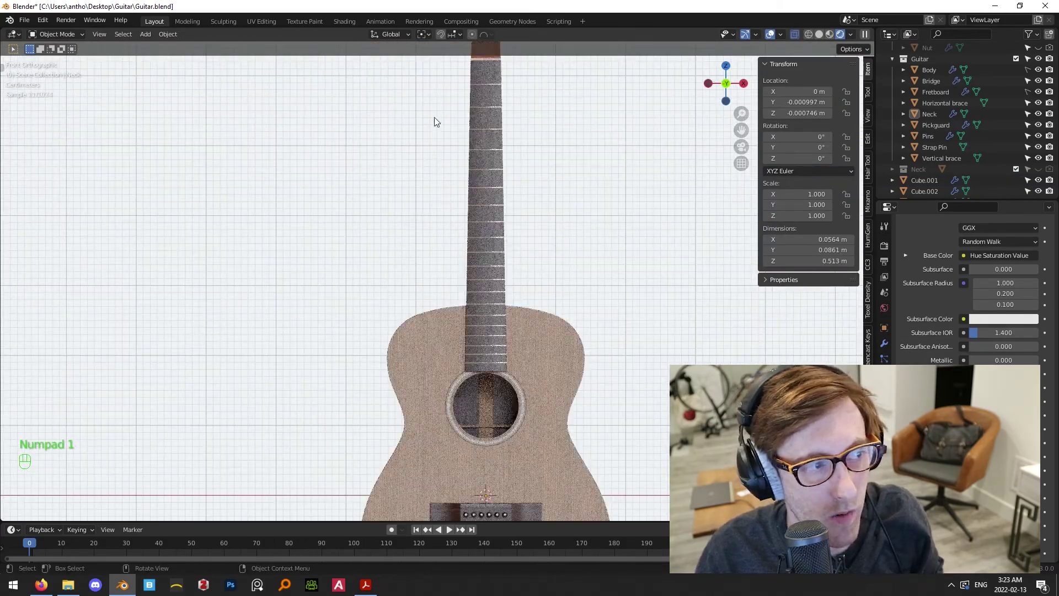
{"action": "left_click_drag", "start_coordinate": [398, 81], "coordinate": [574, 395]}
{"action": "scroll", "coordinate": [441, 229], "scroll_direction": "up", "scroll_amount": 1}
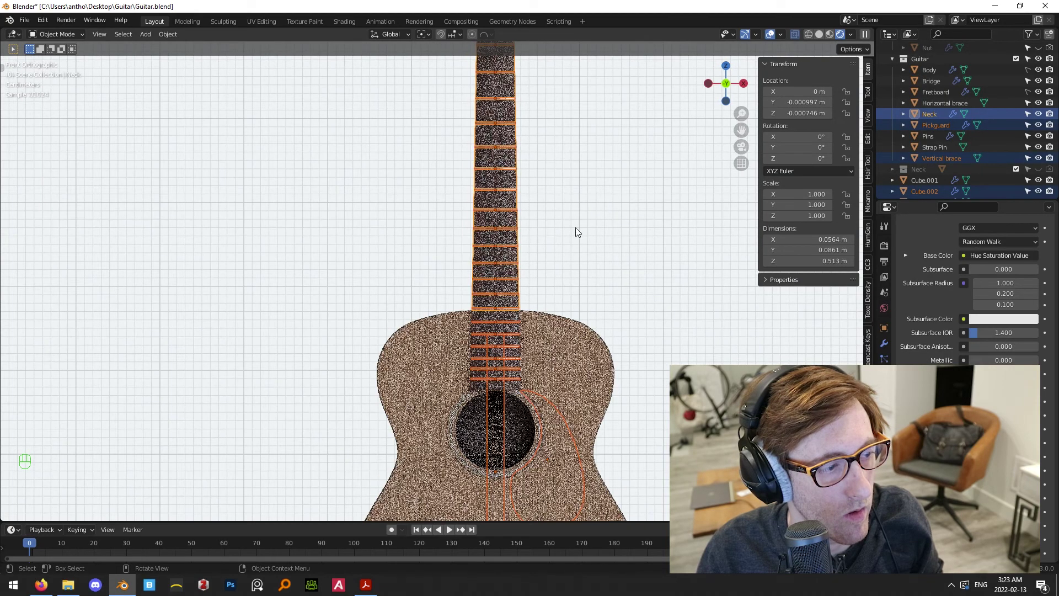
{"action": "scroll", "coordinate": [490, 367], "scroll_direction": "down", "scroll_amount": 2}
{"action": "left_click_drag", "start_coordinate": [425, 408], "coordinate": [566, 359], "text": "ctrl"}
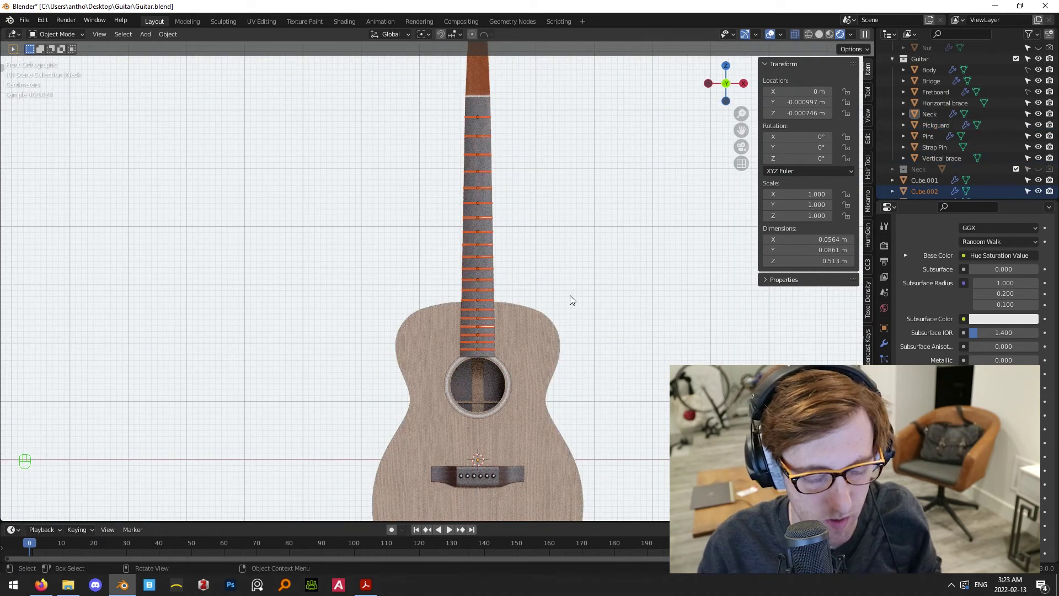
Make the fret nearest the sound hole the active object and join all selected frets into one object
{"action": "scroll", "coordinate": [553, 320], "scroll_direction": "down", "scroll_amount": 2}
{"action": "scroll", "coordinate": [431, 301], "scroll_direction": "up", "scroll_amount": 2}
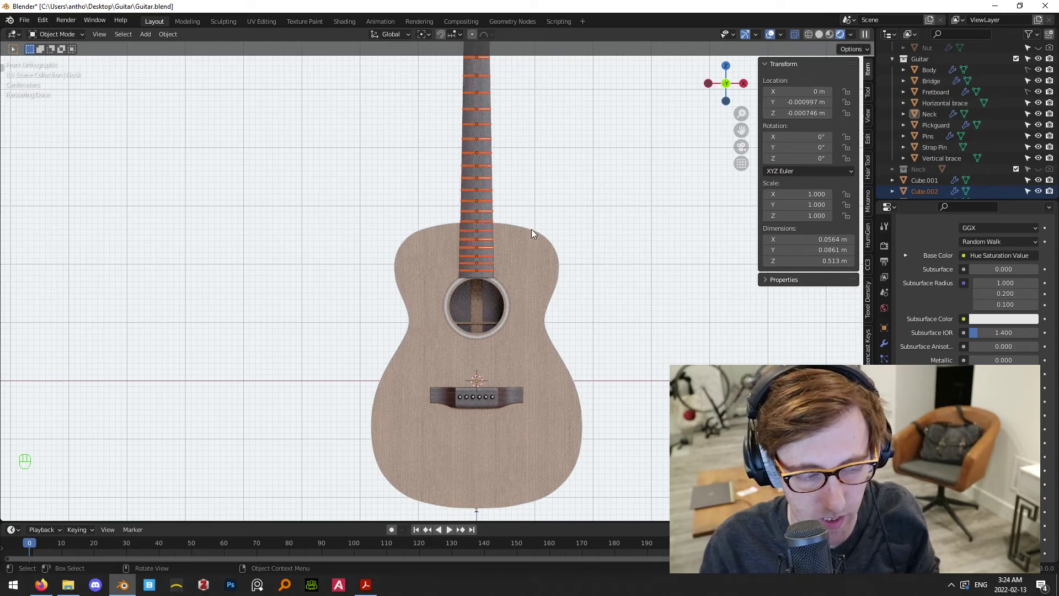
{"action": "key", "text": "ctrl+j"}
{"action": "middle_click_drag", "start_coordinate": [531, 229], "coordinate": [504, 206]}
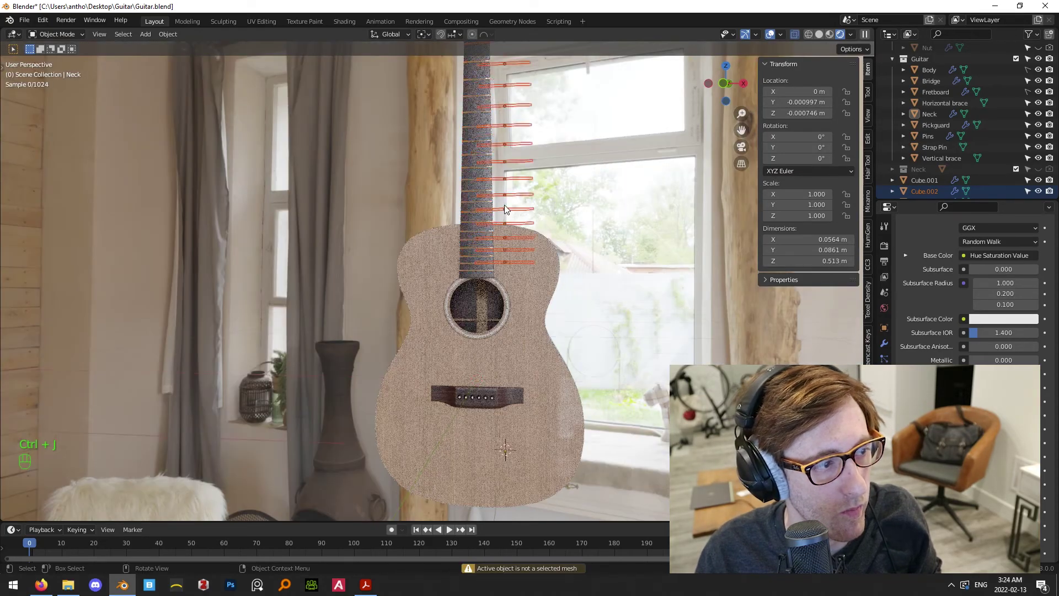
{"action": "scroll", "coordinate": [542, 242], "scroll_direction": "up", "scroll_amount": 5}
{"action": "left_click", "coordinate": [567, 226], "text": "shift"}
{"action": "scroll", "coordinate": [618, 240], "scroll_direction": "down", "scroll_amount": 3}
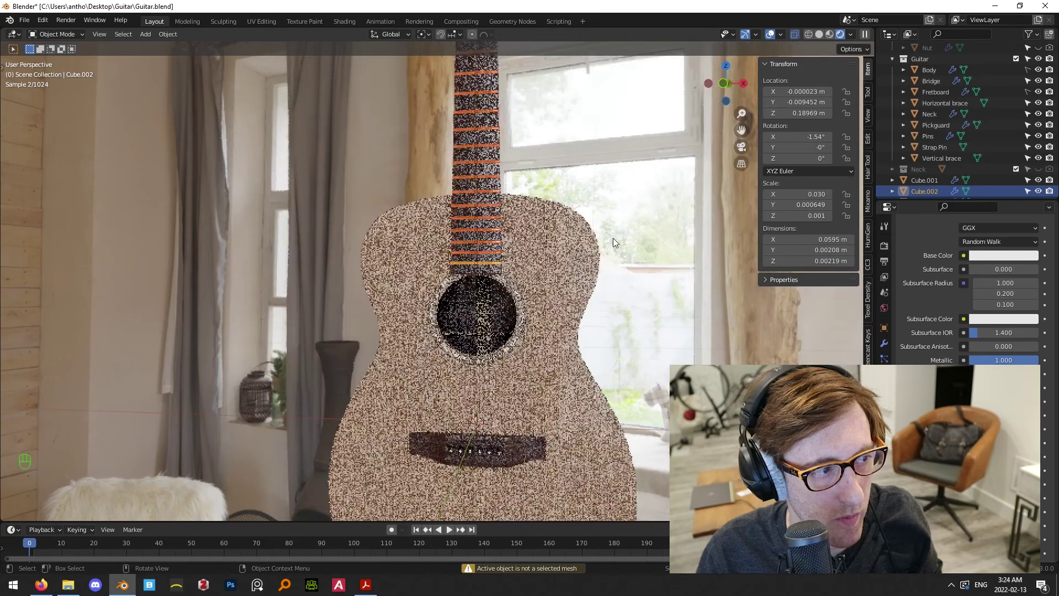
{"action": "key", "text": "KP_1"}
{"action": "scroll", "coordinate": [576, 214], "scroll_direction": "down", "scroll_amount": 2}
{"action": "key", "text": "ctrl+j"}
{"action": "middle_click_drag", "start_coordinate": [560, 208], "coordinate": [534, 228], "text": "shift"}
{"action": "left_click", "coordinate": [600, 293]}
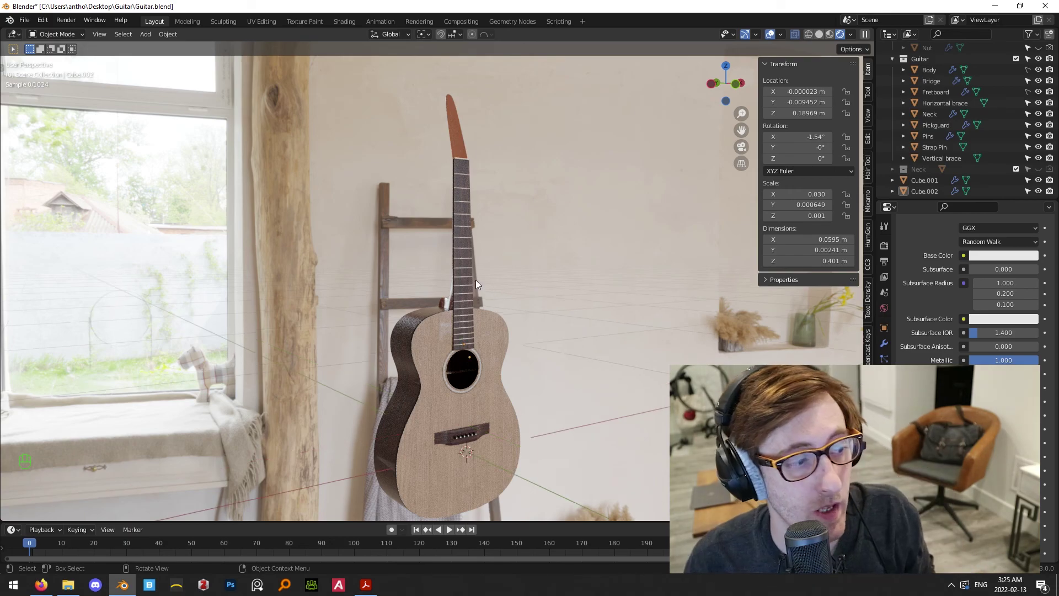
Review the rendered guitar from the side, front and an angled view, including the sound hole and bridge
{"action": "scroll", "coordinate": [475, 284], "scroll_direction": "up", "scroll_amount": 1}
{"action": "key", "text": "KP_3"}
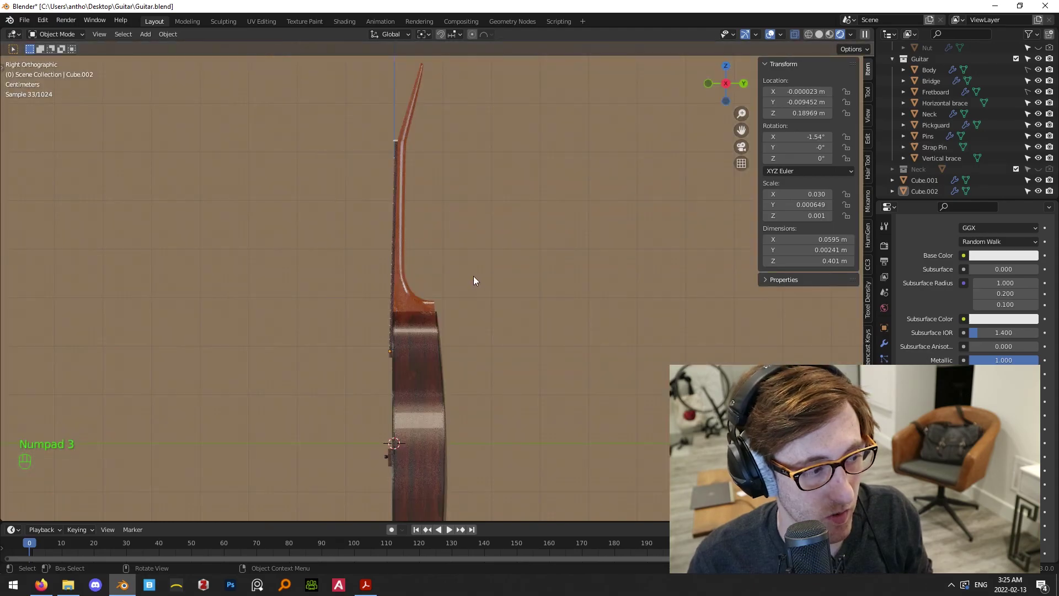
{"action": "key", "text": "KP_1"}
{"action": "scroll", "coordinate": [479, 213], "scroll_direction": "up", "scroll_amount": 11}
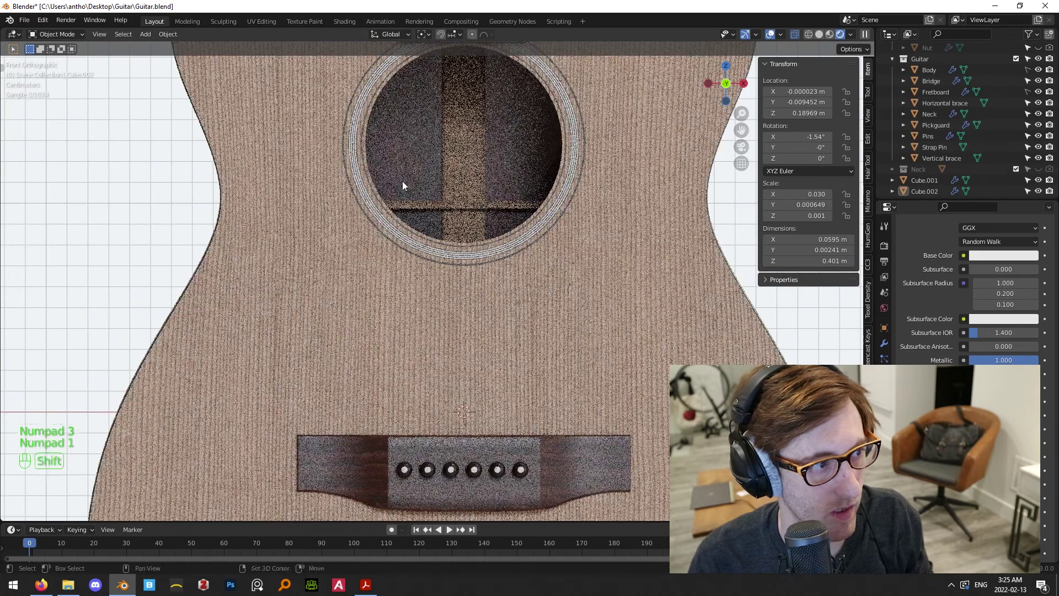
{"action": "middle_click_drag", "start_coordinate": [401, 178], "coordinate": [408, 265], "text": "shift"}
{"action": "scroll", "coordinate": [433, 298], "scroll_direction": "down", "scroll_amount": 8}
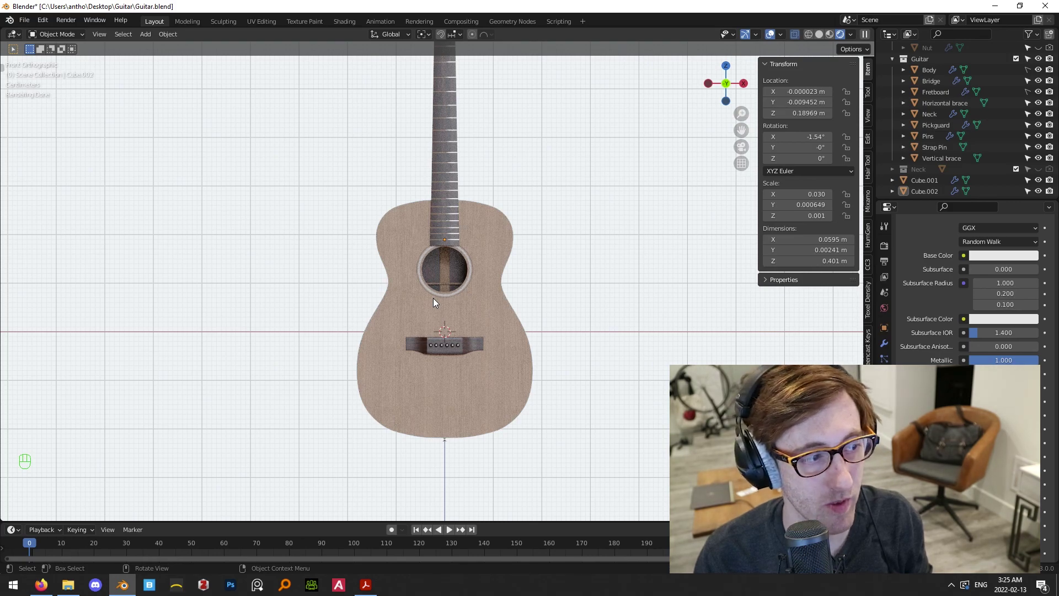
{"action": "middle_click_drag", "start_coordinate": [433, 298], "coordinate": [463, 260]}
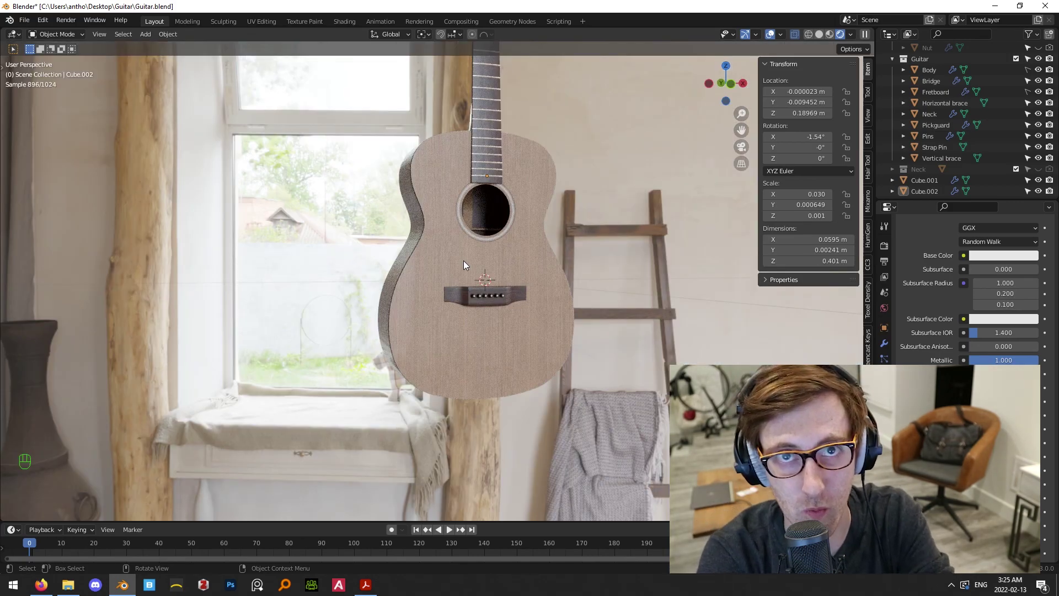